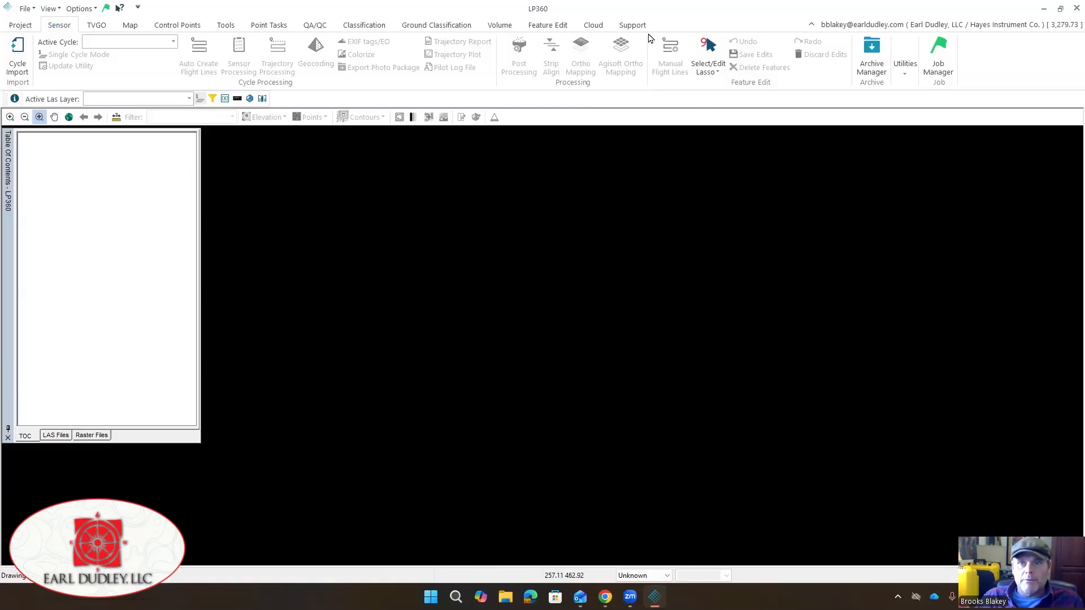
- Check the installed LP360 and Sensor Extension version numbers in the program's About information
left_click(593, 26)
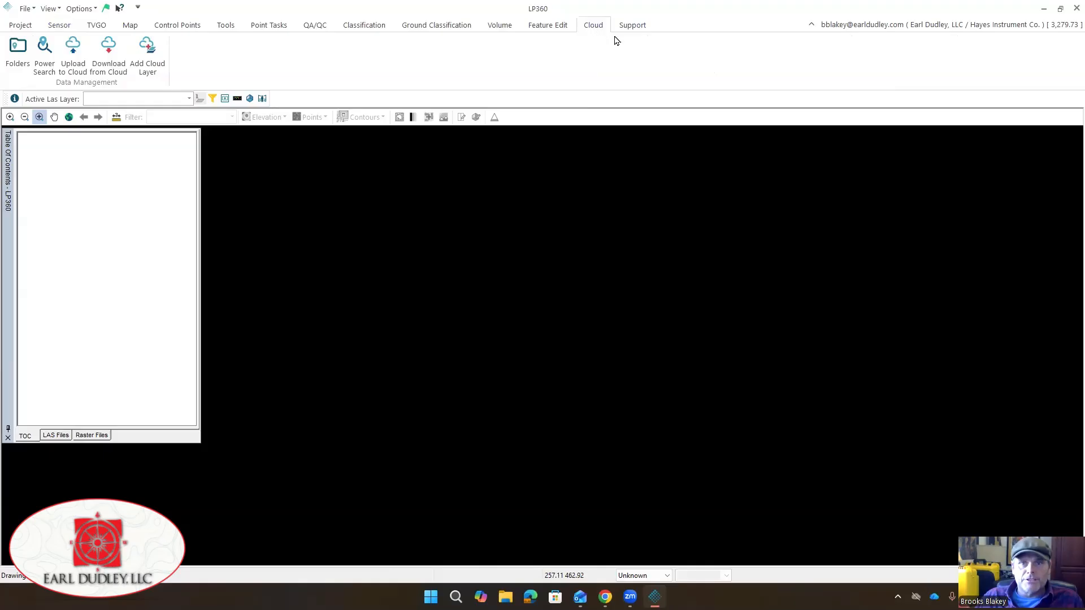
left_click(627, 26)
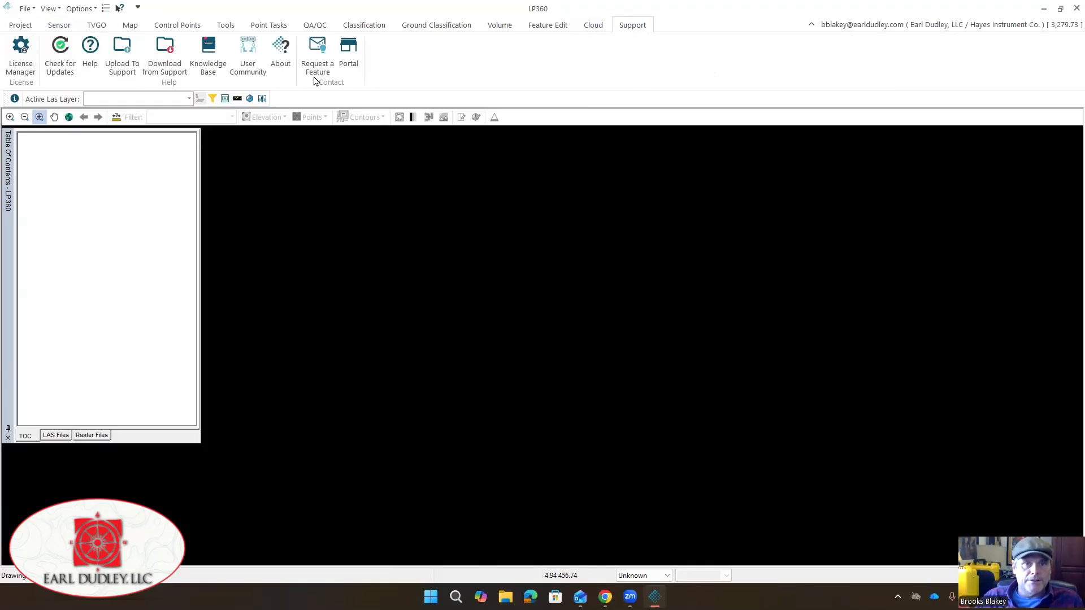
left_click(282, 56)
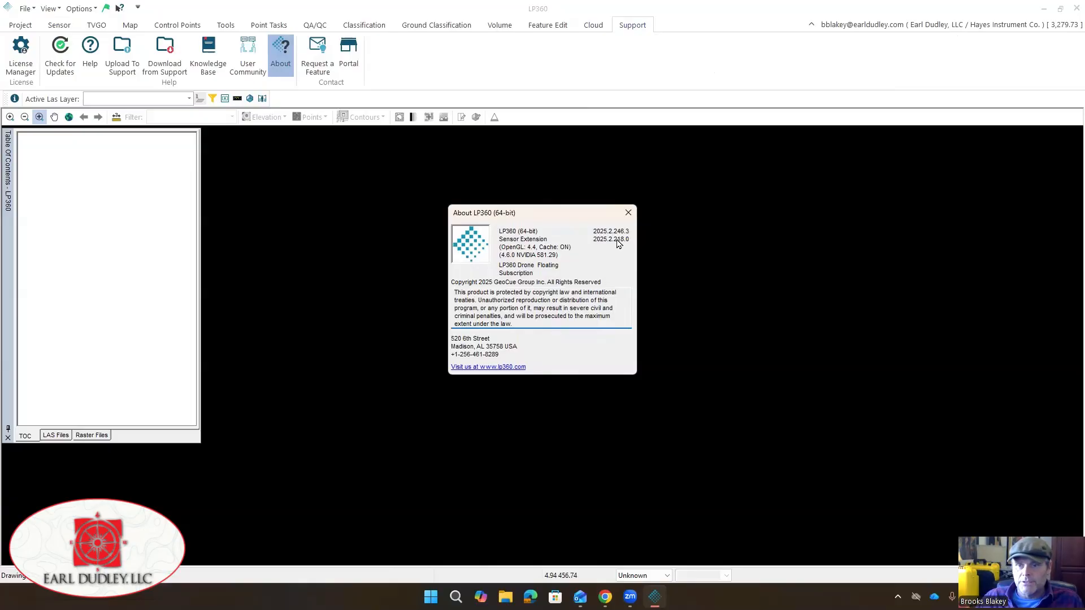
left_click(627, 212)
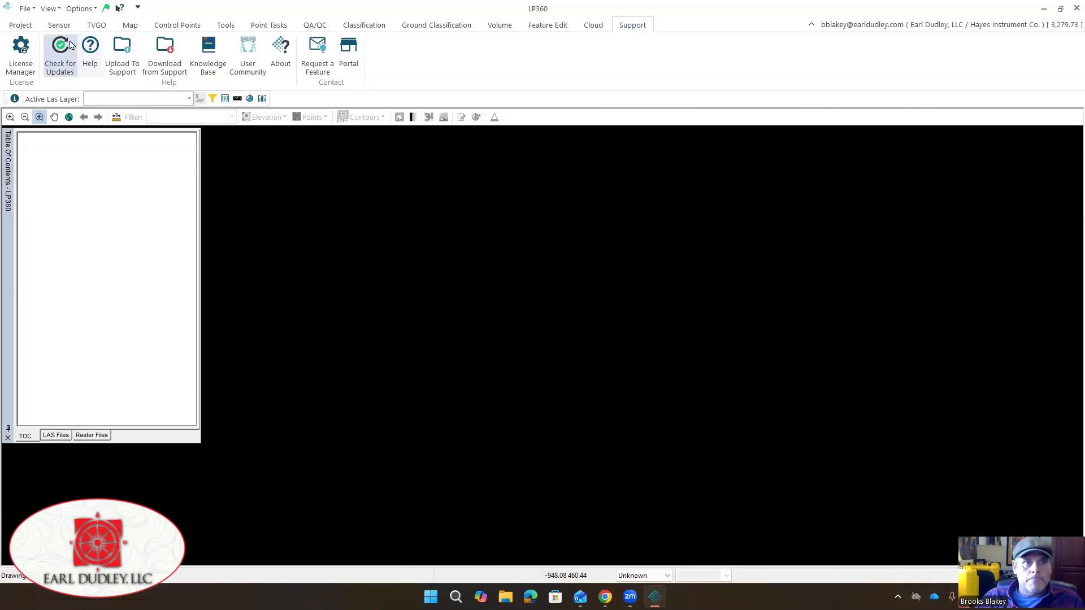
- Start a cycle import of flights into a new project, using the TrueView / Microdrones / TerraDrone sensor option
left_click(61, 26)
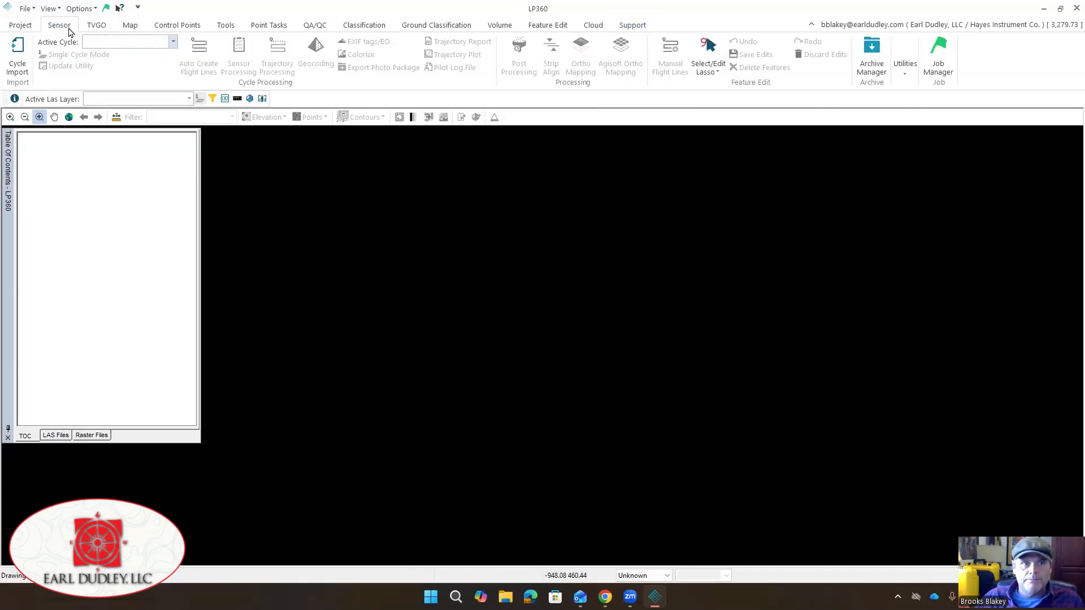
left_click(20, 59)
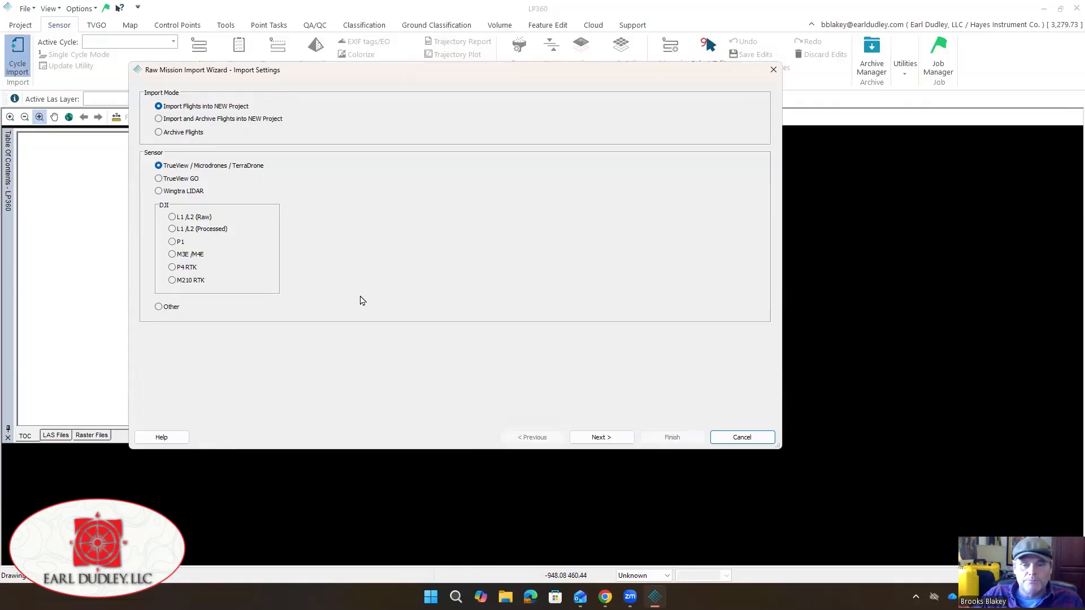
left_click(603, 439)
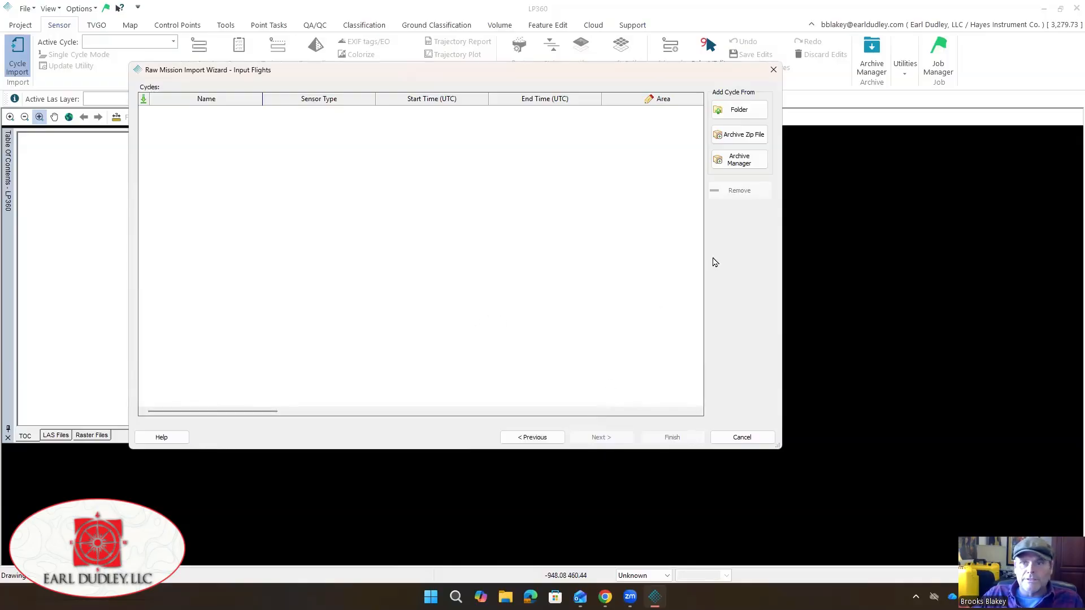
- Add the raw cycle folder Cycle_250720_213105_136SN007 from D:\LP360 Projects\TrueView1 as the input flight
left_click(739, 111)
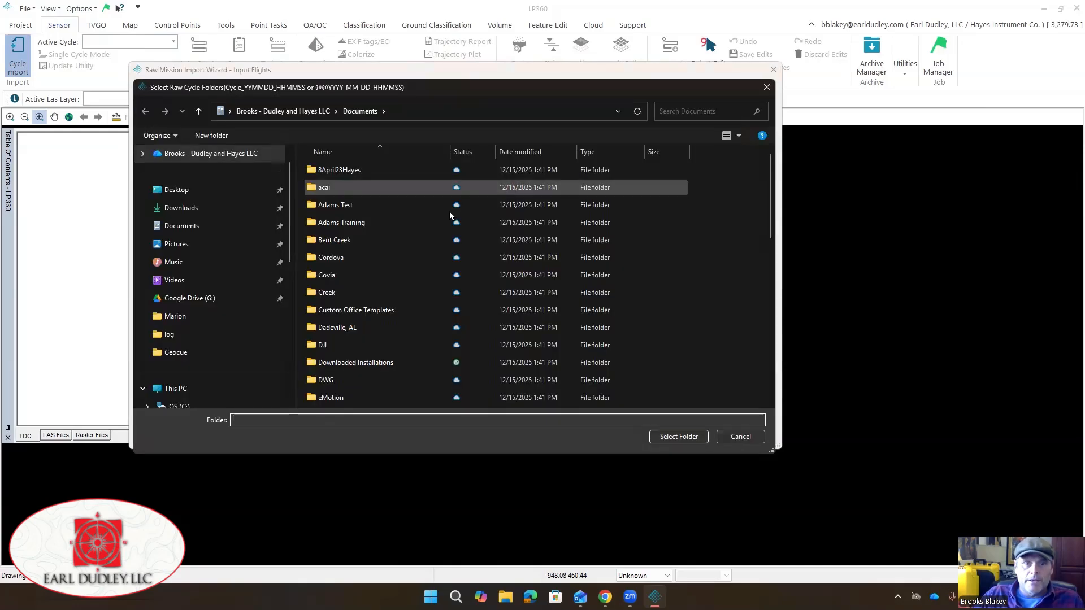
left_click(205, 350)
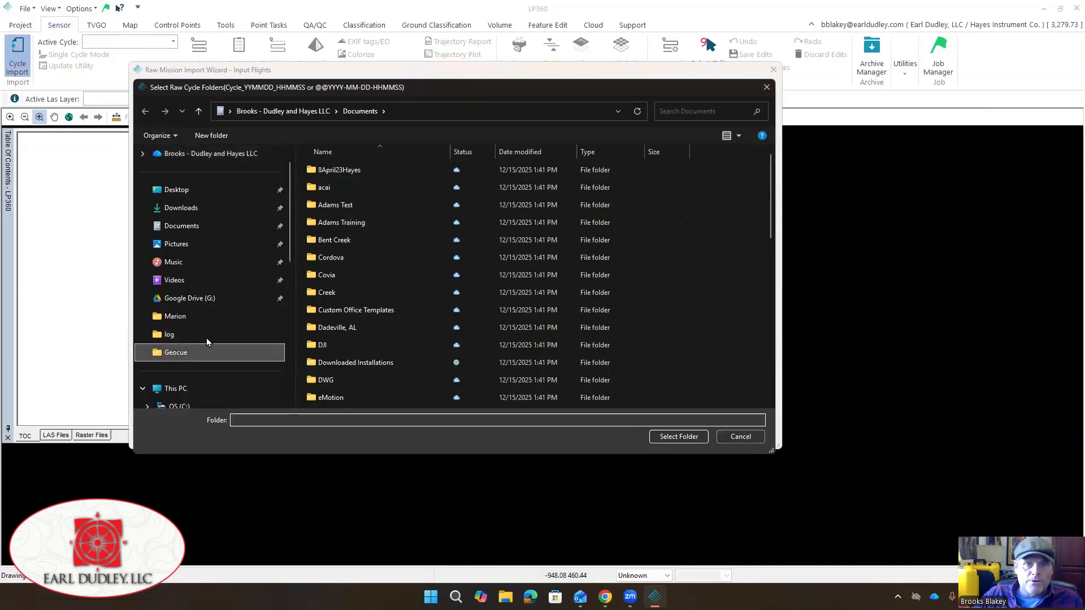
left_click(284, 112)
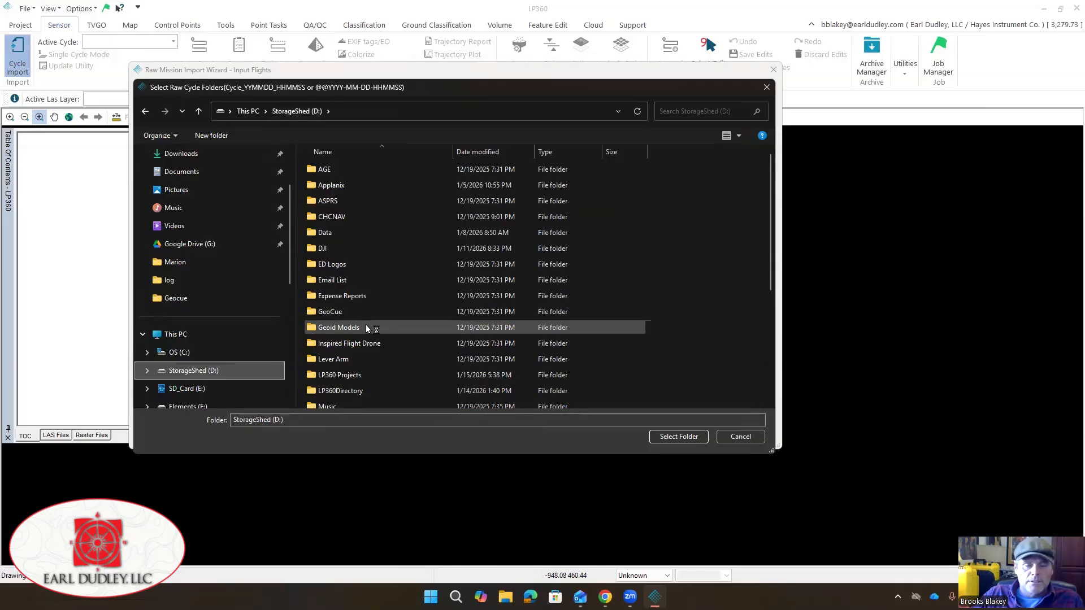
scroll(367, 326, "down", 1)
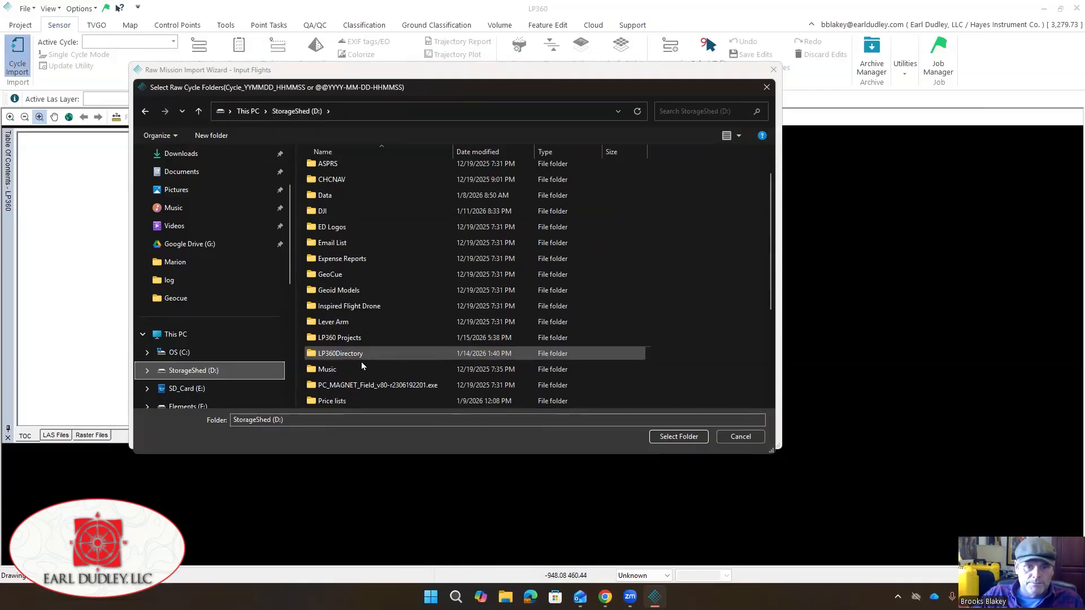
double_click(355, 338)
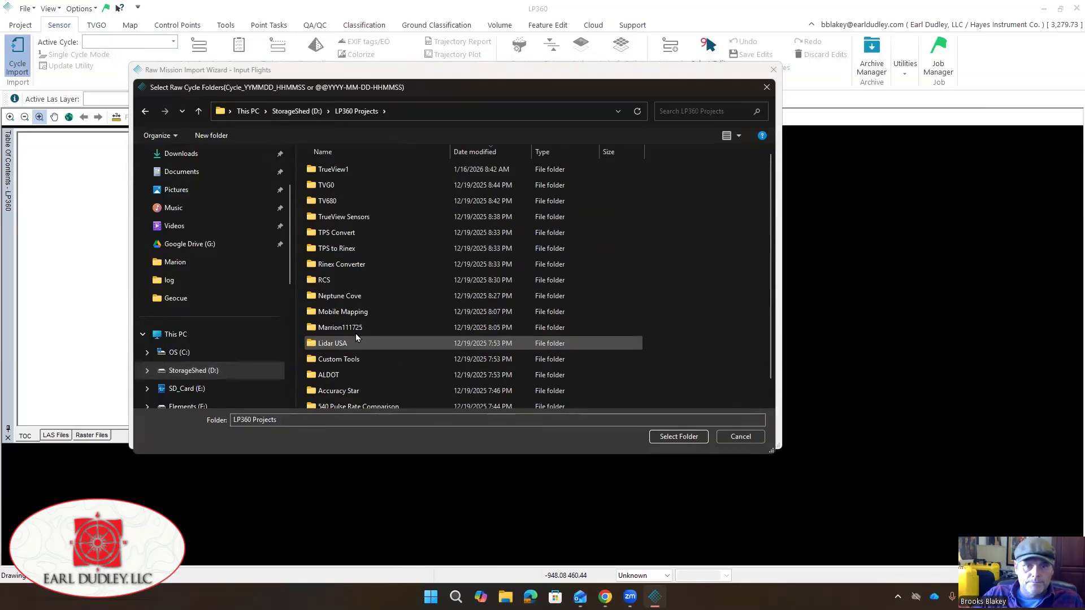
double_click(343, 169)
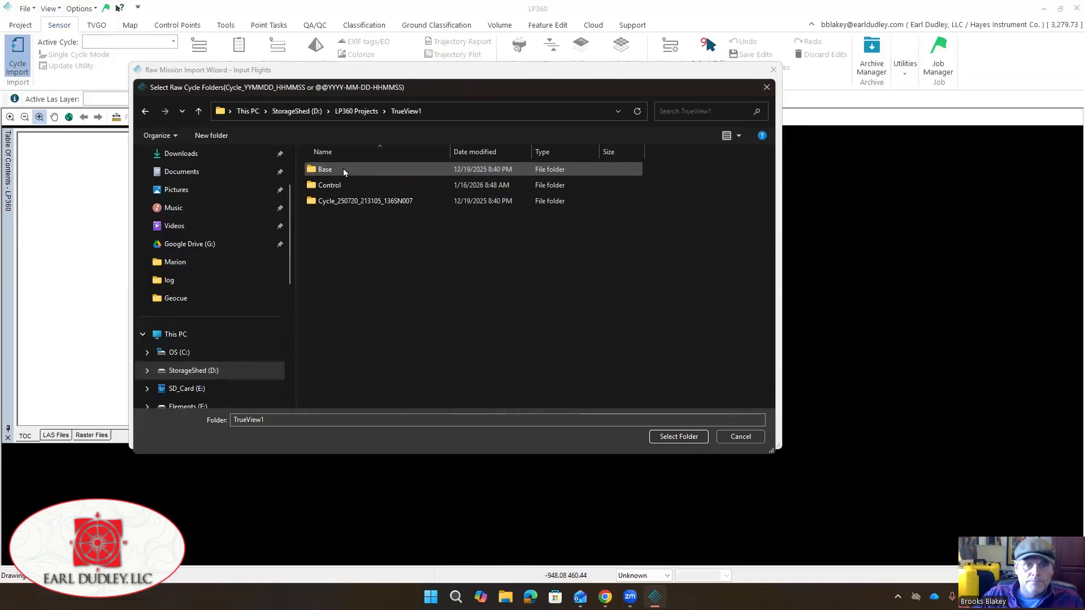
left_click(354, 201)
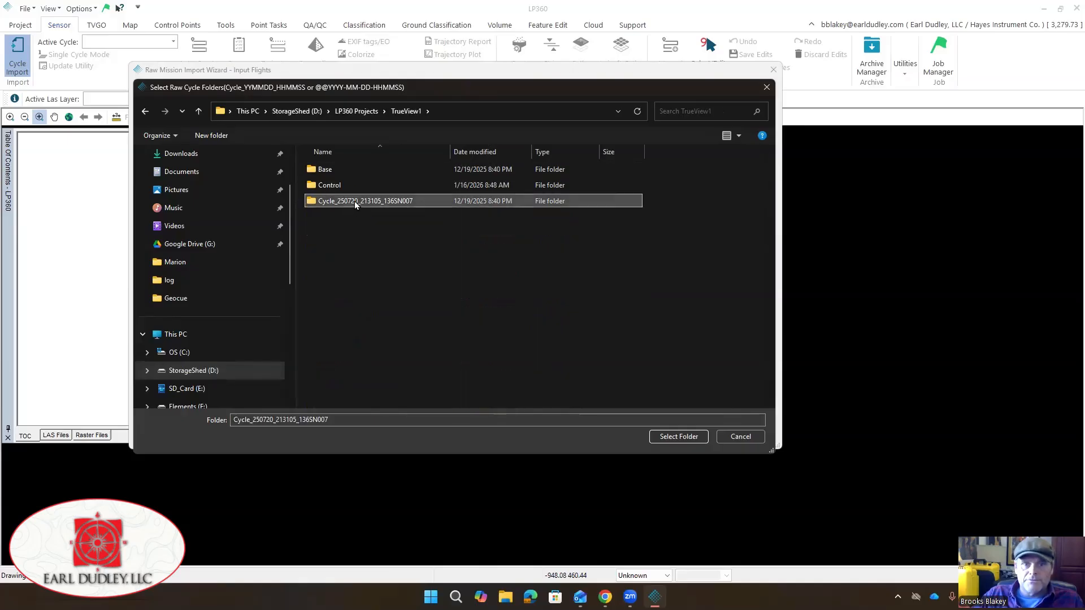
left_click(679, 436)
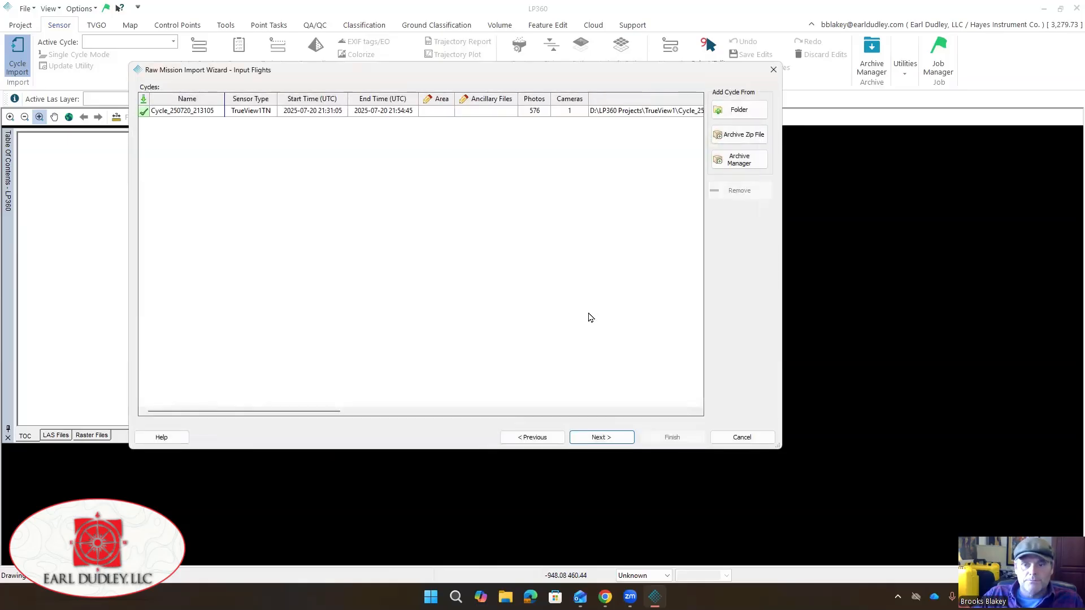
left_click(620, 439)
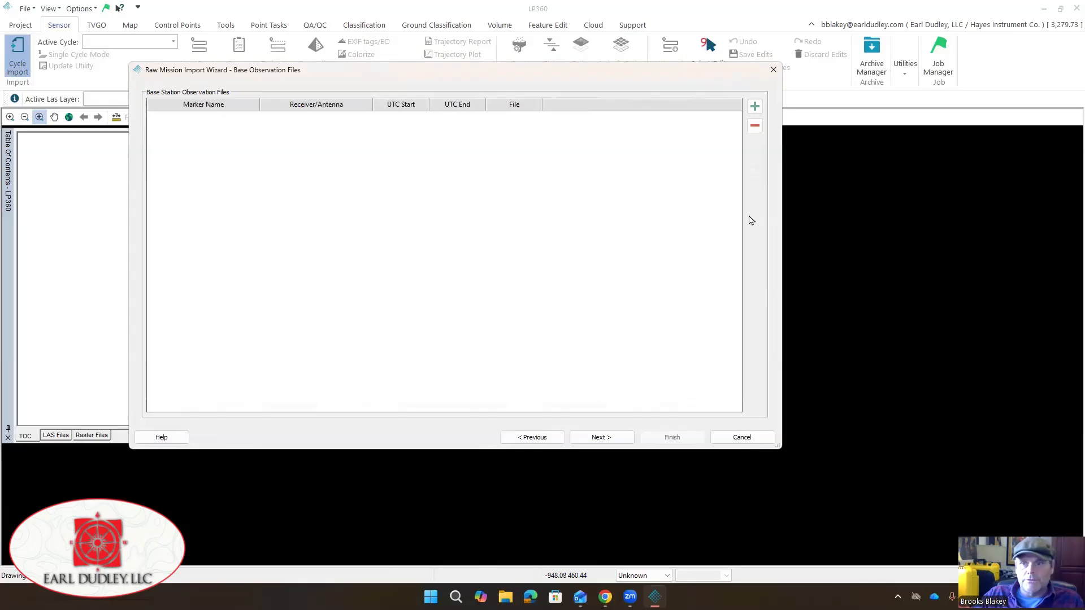
- Add the base station observation file 105_2010.25o from the log folder under TrueView1\Base\00M1CLUX9UA
left_click(755, 108)
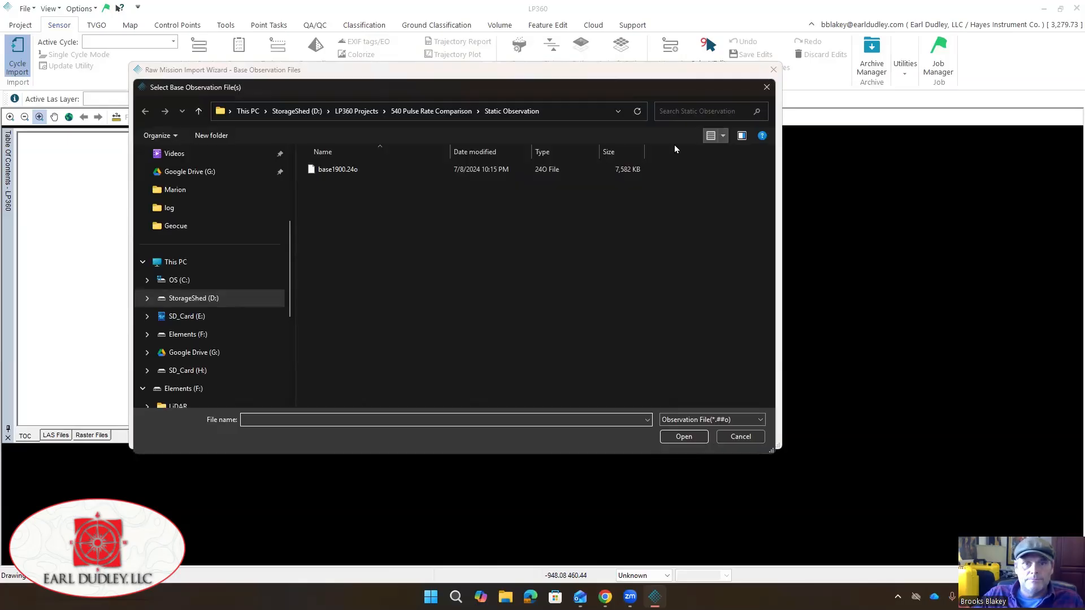
left_click(356, 111)
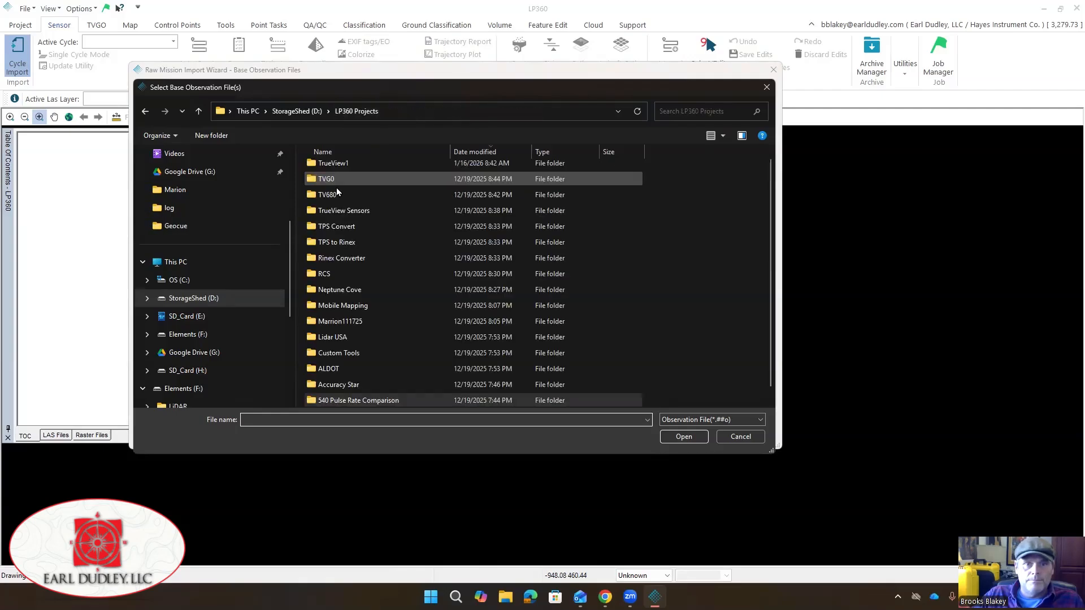
double_click(374, 165)
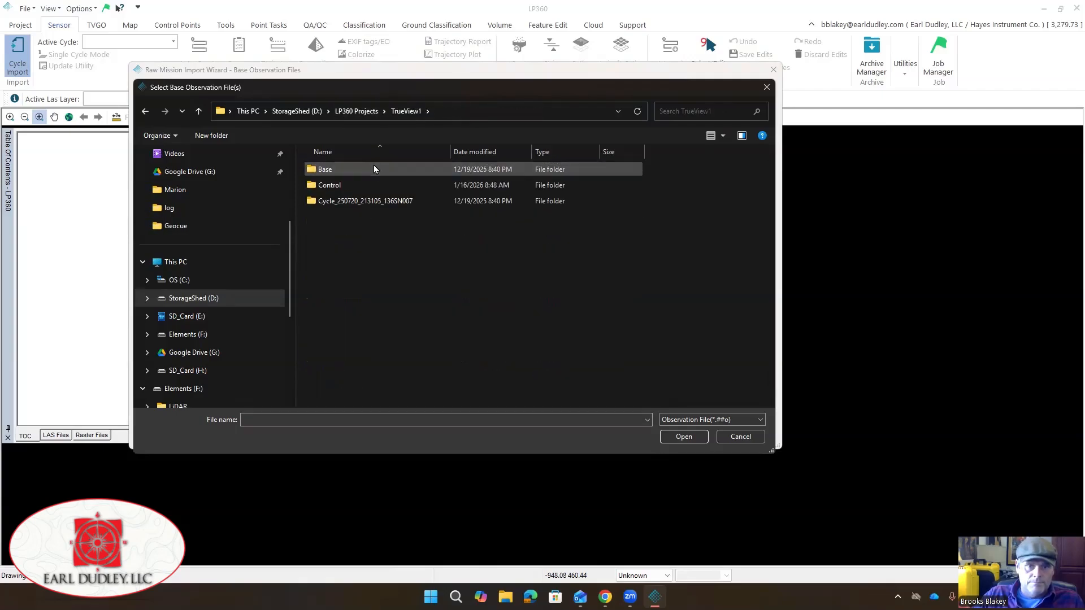
double_click(364, 173)
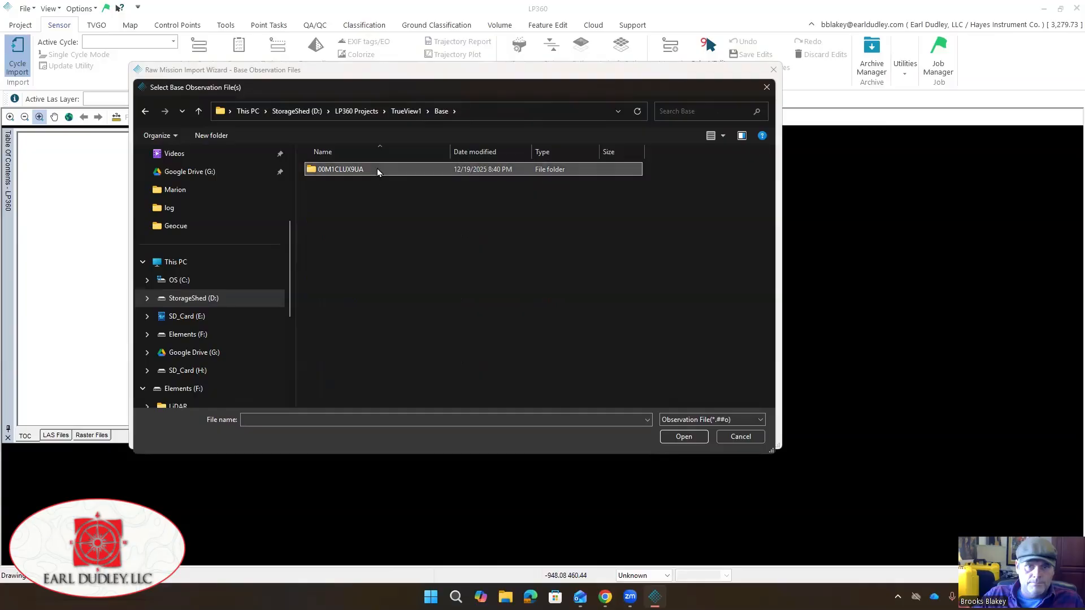
double_click(378, 169)
double_click(374, 170)
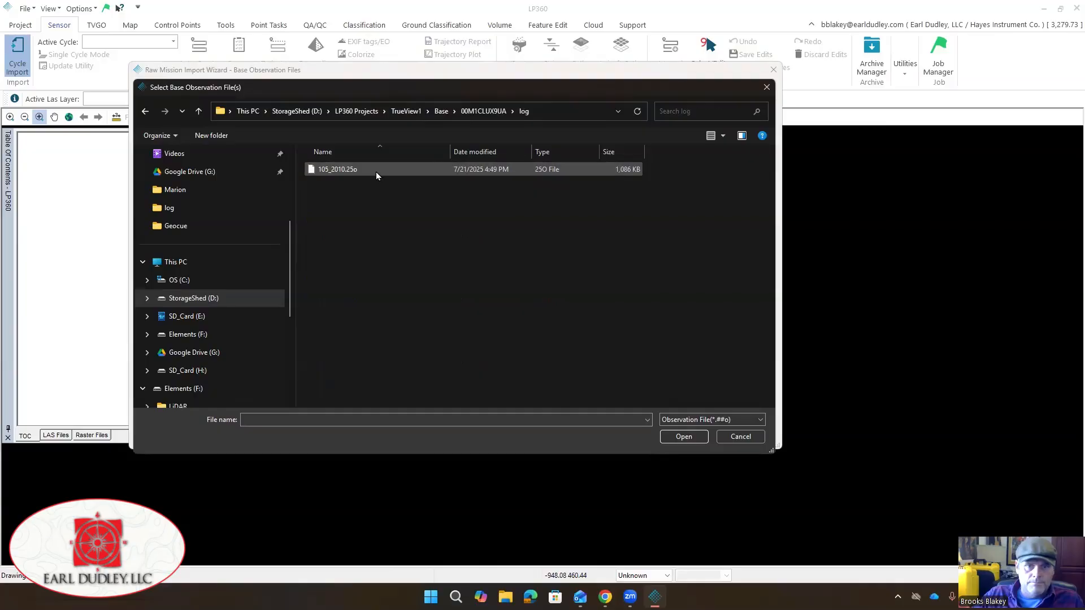
double_click(375, 172)
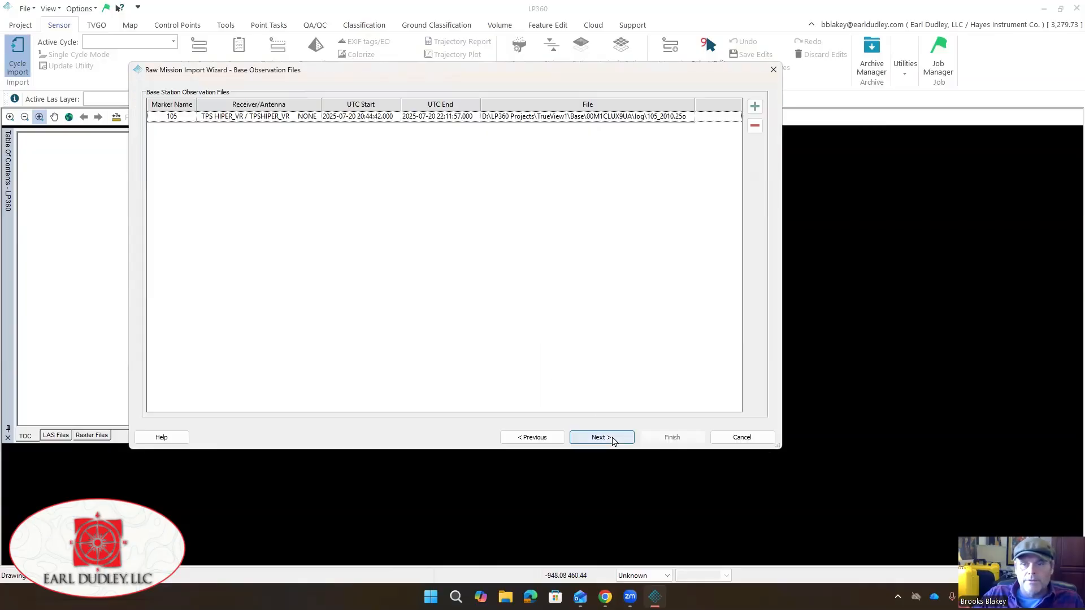
left_click(600, 438)
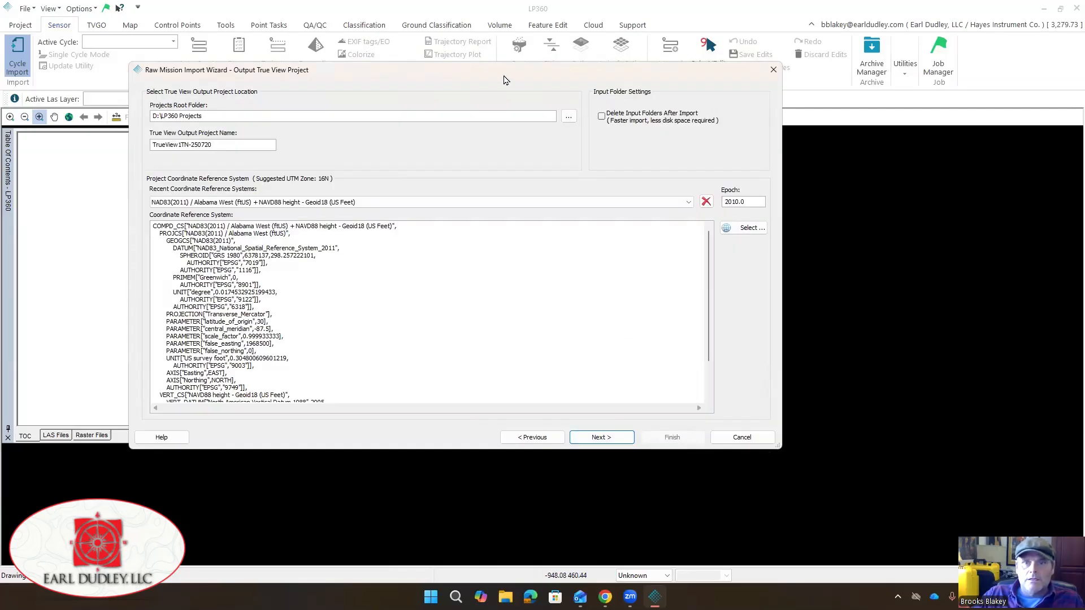
- Set the output project's root folder to D:\LP360 Projects\TrueView1
left_click_drag(504, 78, 592, 129)
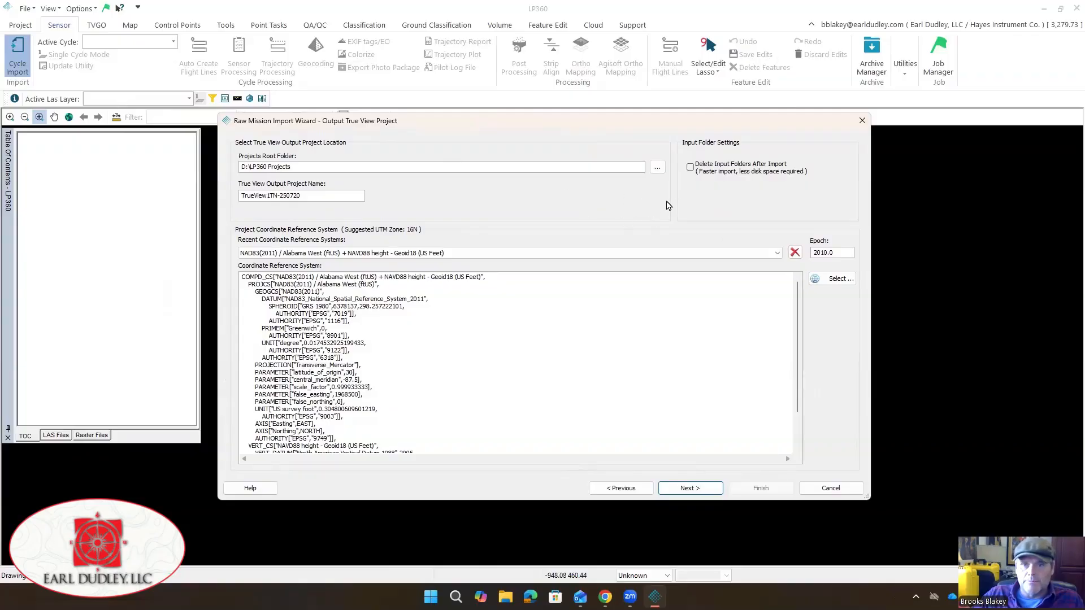
left_click(658, 167)
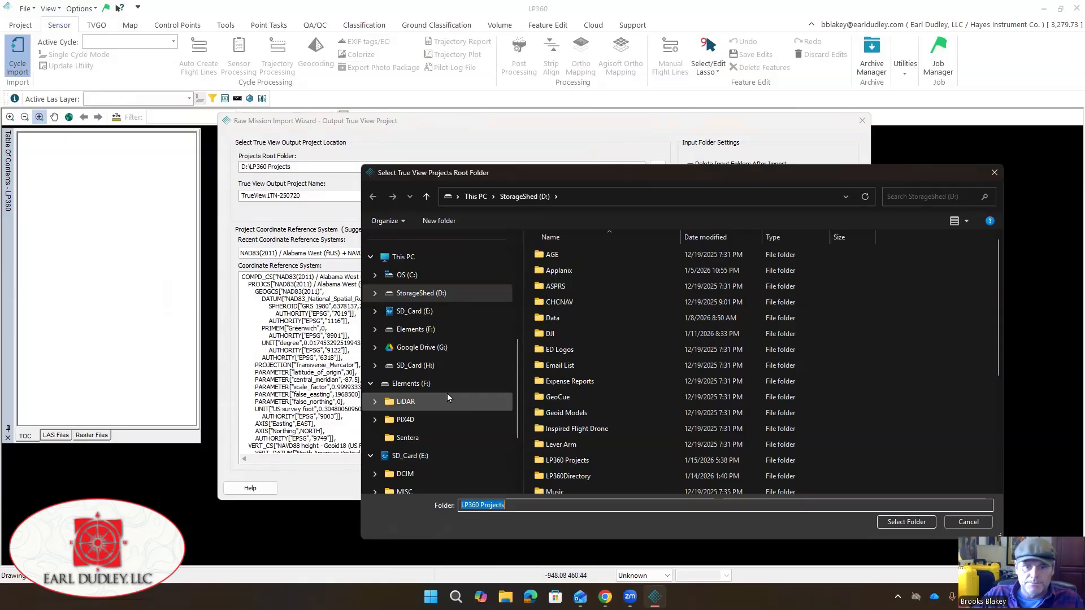
left_click(419, 294)
scroll(538, 398, "down", 3)
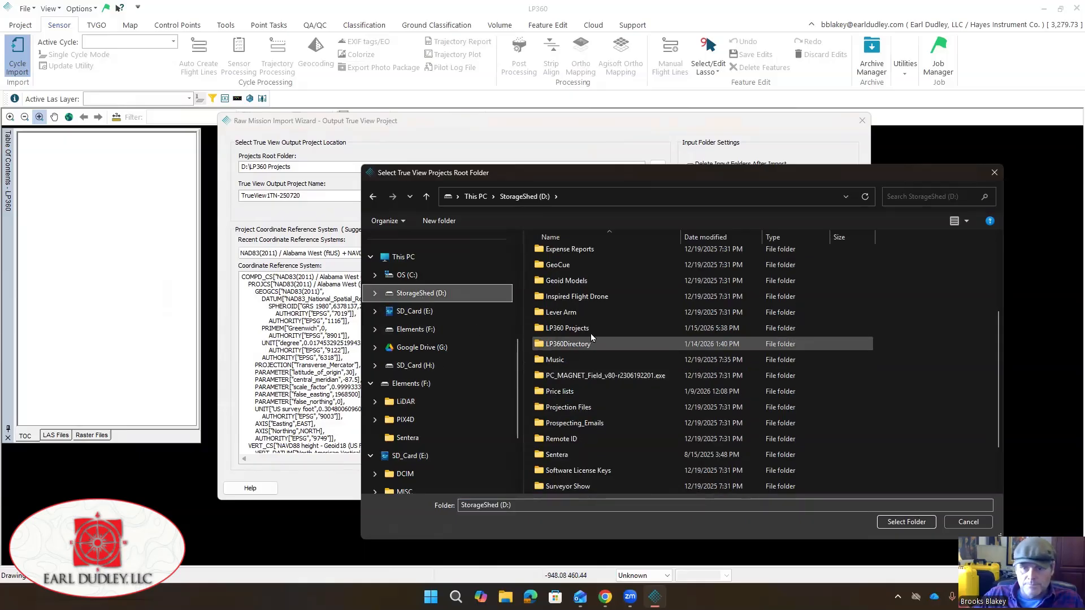
double_click(591, 329)
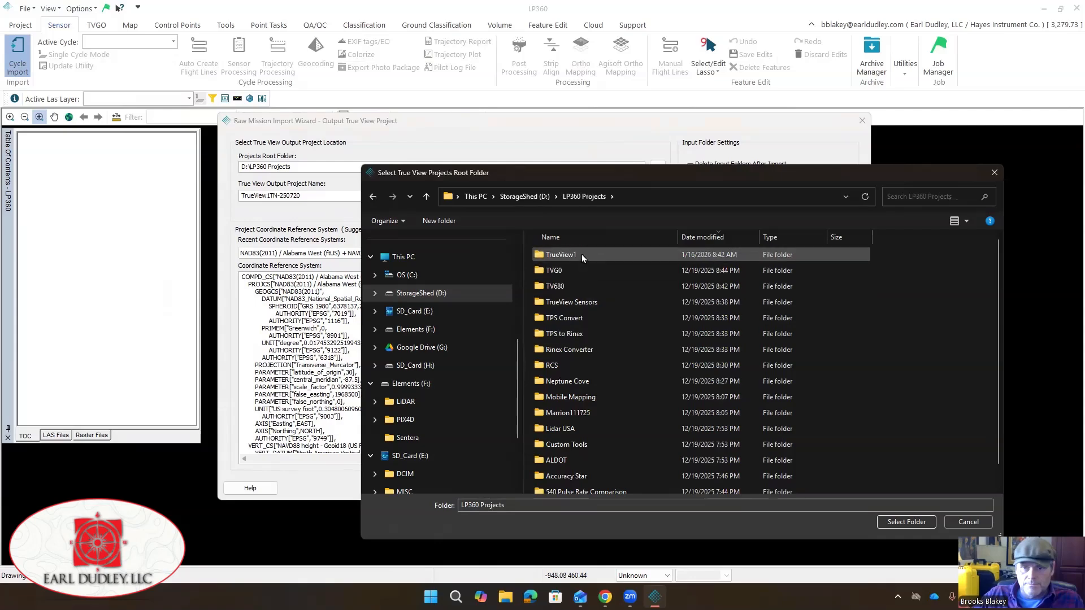
left_click(582, 254)
left_click(904, 523)
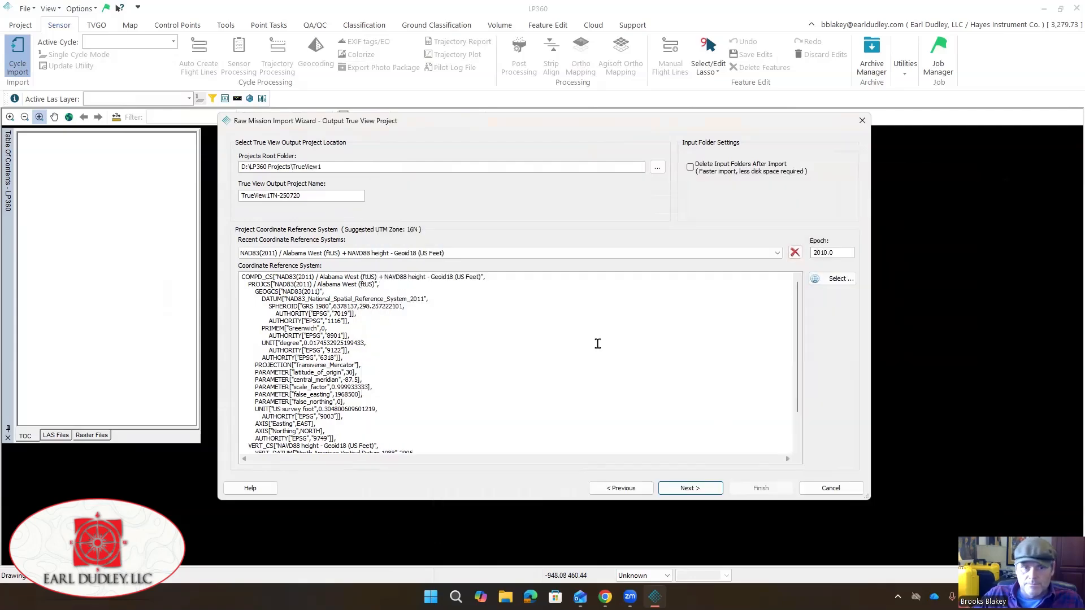
- Name the output project TrueViewOne26MP and choose the coordinate reference system NAD83(2011) / Tennessee (ftUS) + NAVD88 height - Geoid18 (US Feet)
left_click_drag(339, 196, 184, 189)
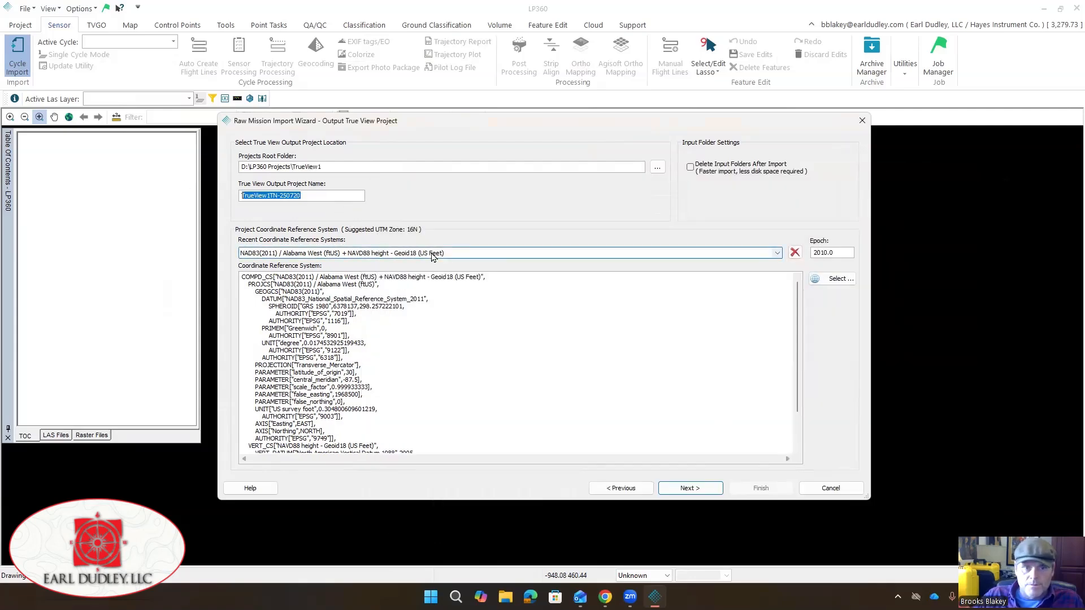
type("T")
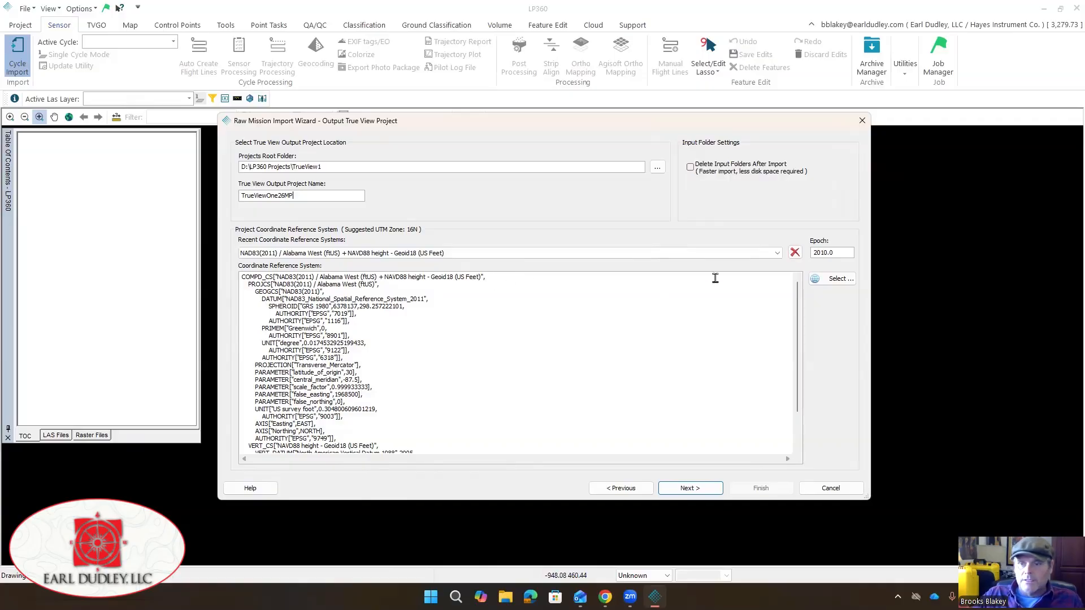
left_click(708, 254)
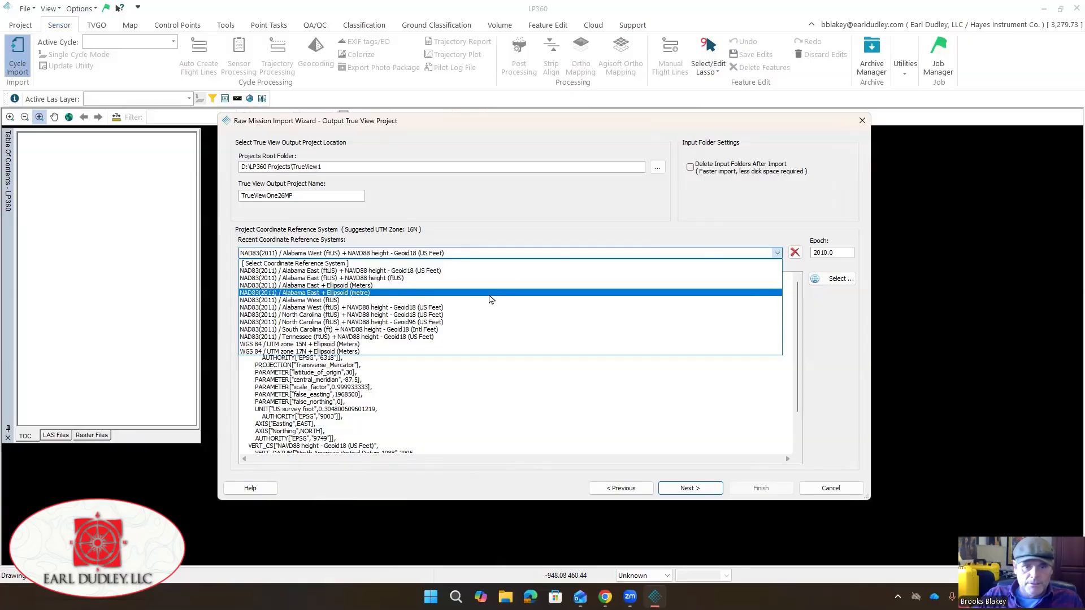
left_click(446, 337)
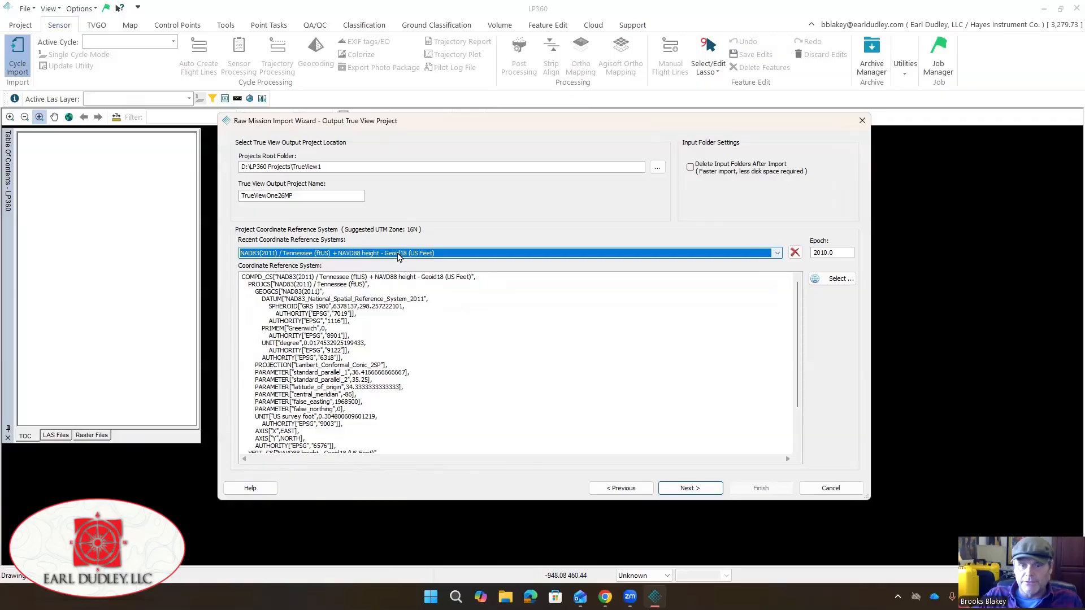
left_click(691, 487)
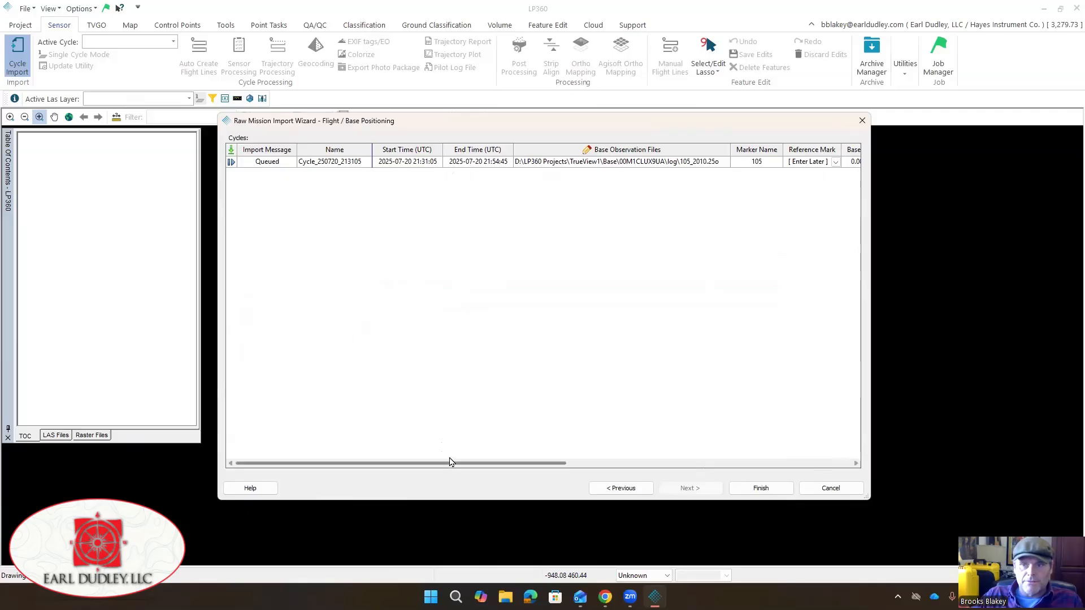
- Create a new survey nail as the cycle's reference mark and load its coordinates from the Opus text file in TrueView1\Control
mouse_move(539, 464)
left_mouse_down()
mouse_move(809, 492)
mouse_move(713, 479)
left_mouse_up()
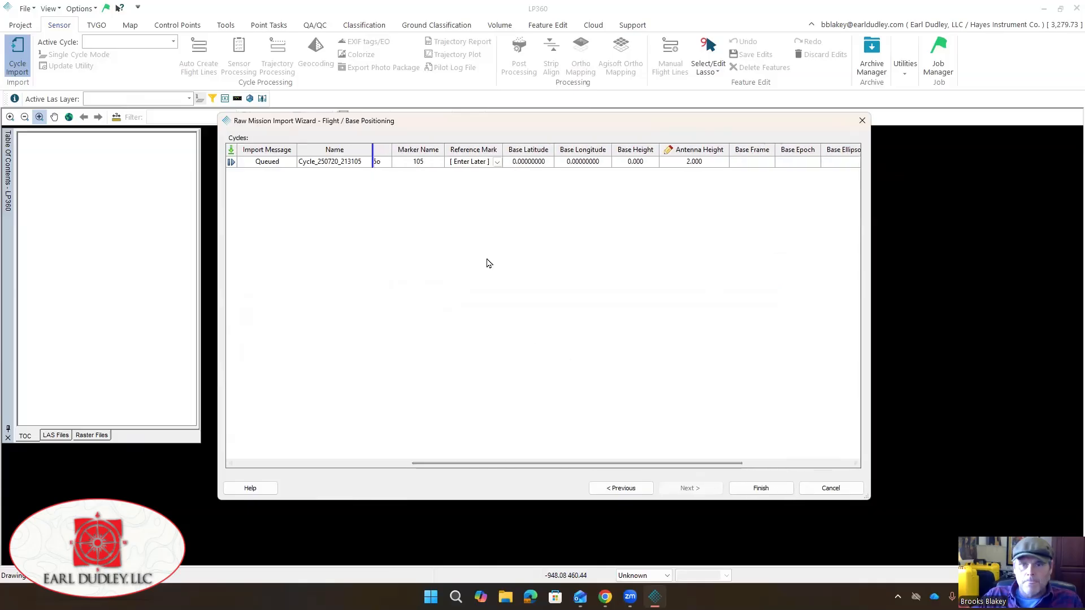
left_click(493, 165)
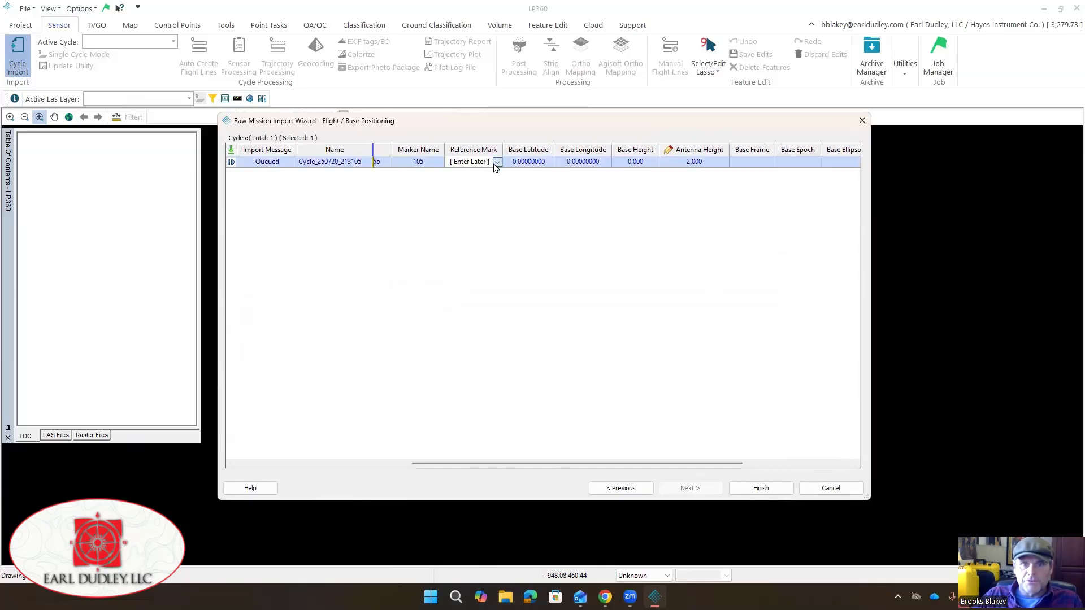
left_click(496, 163)
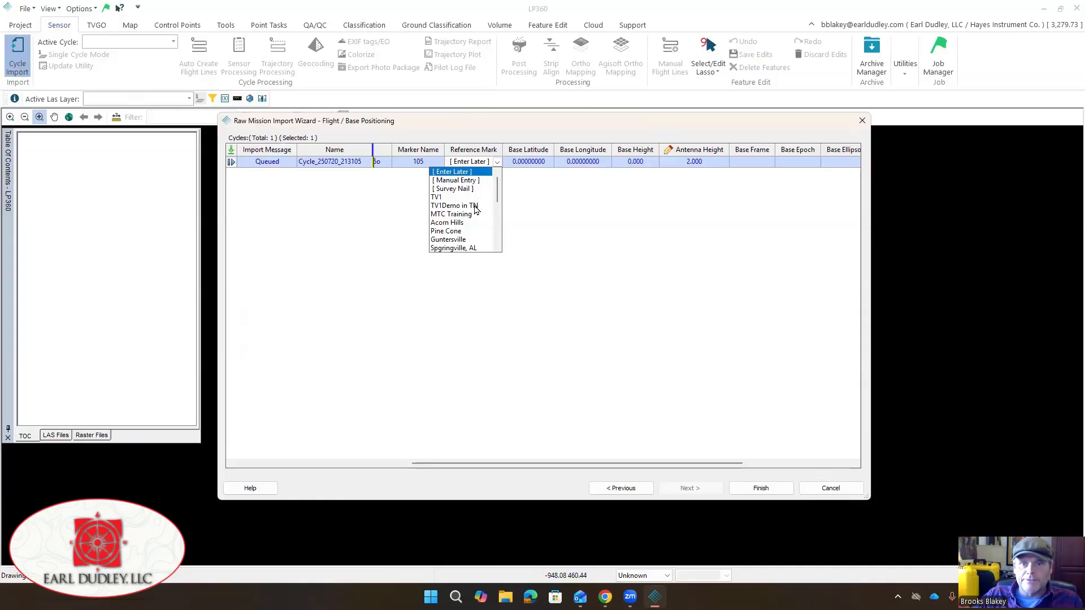
left_click(467, 189)
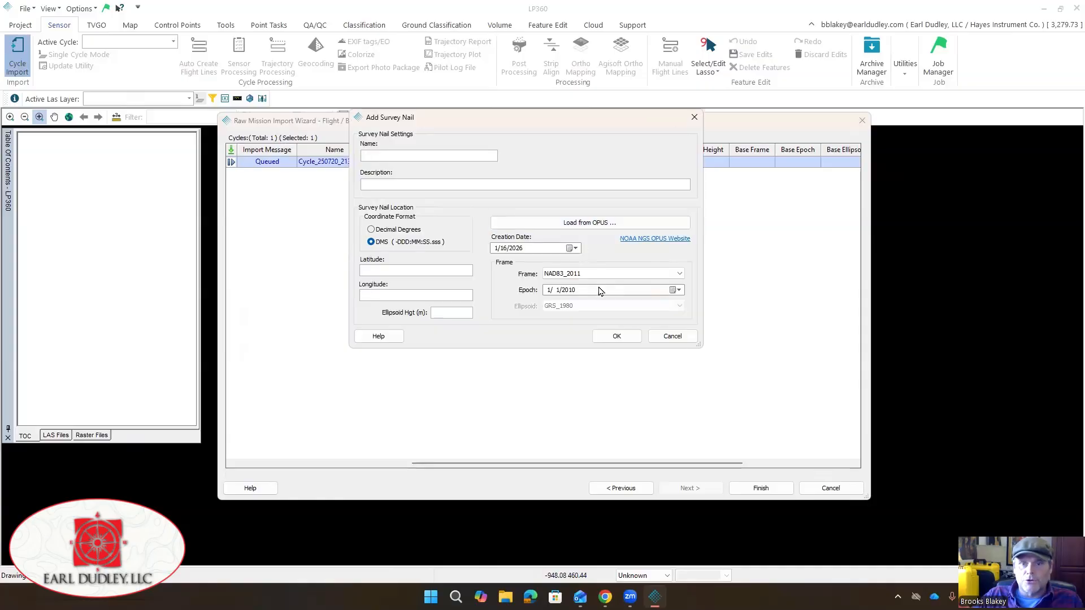
left_click(594, 224)
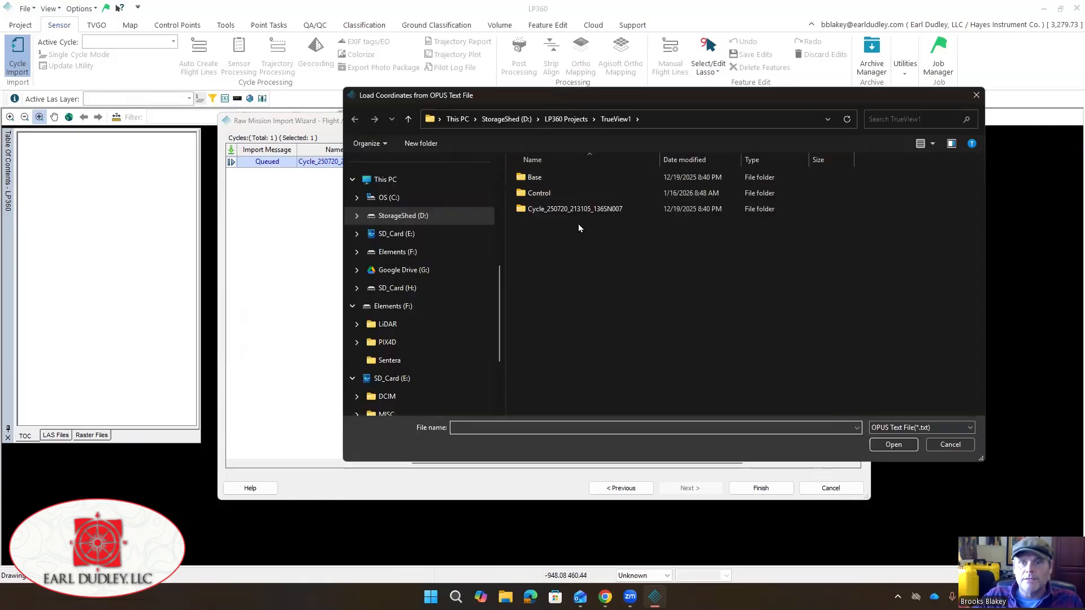
double_click(575, 194)
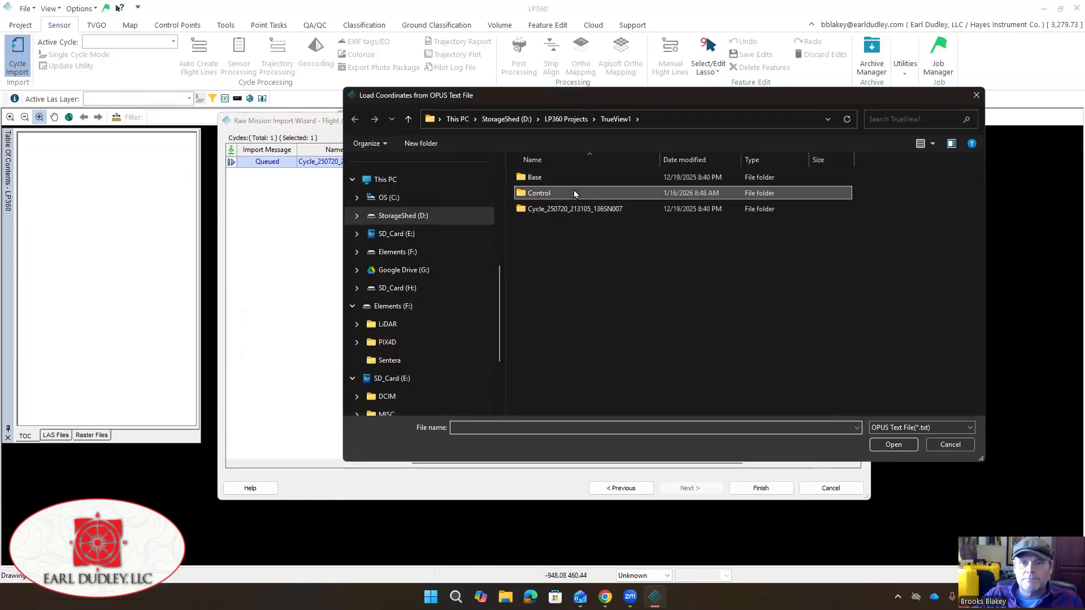
left_click(575, 191)
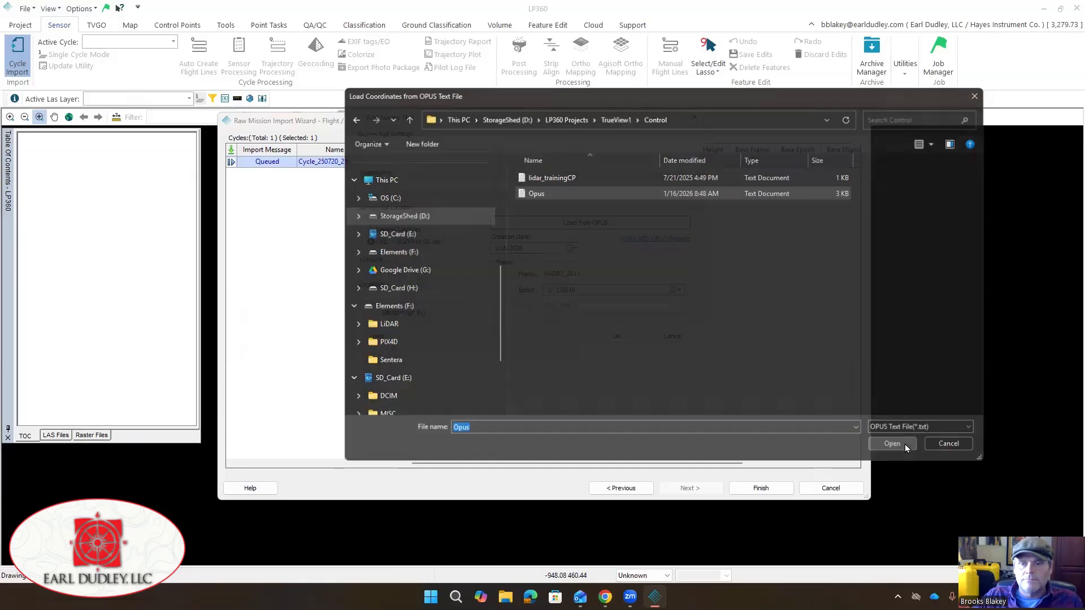
left_click(905, 446)
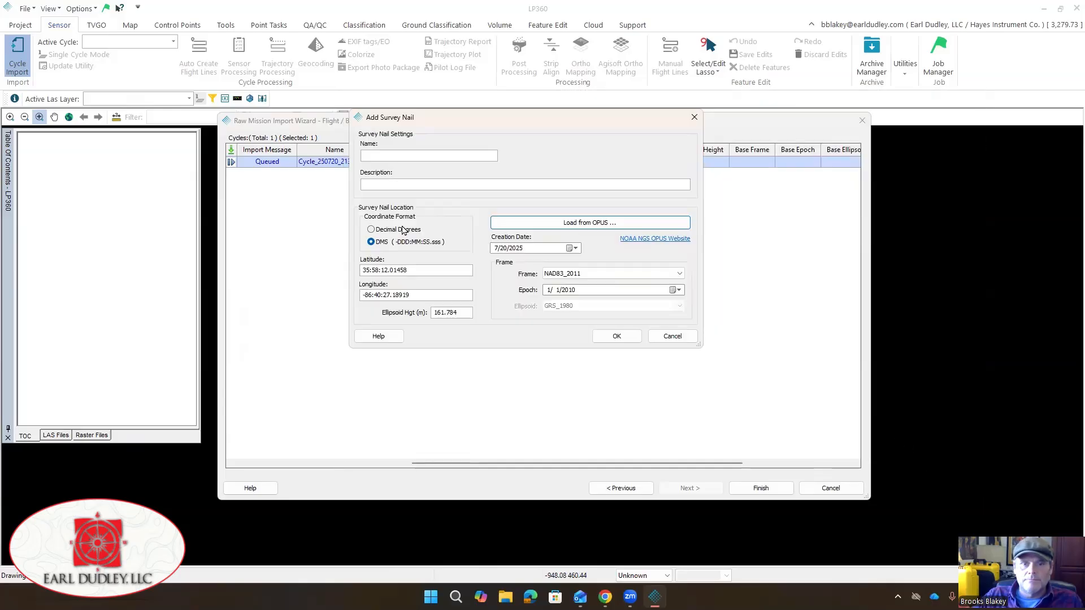
- Name the survey nail TV1 LP360 Demo and save it as the reference mark
left_click(407, 156)
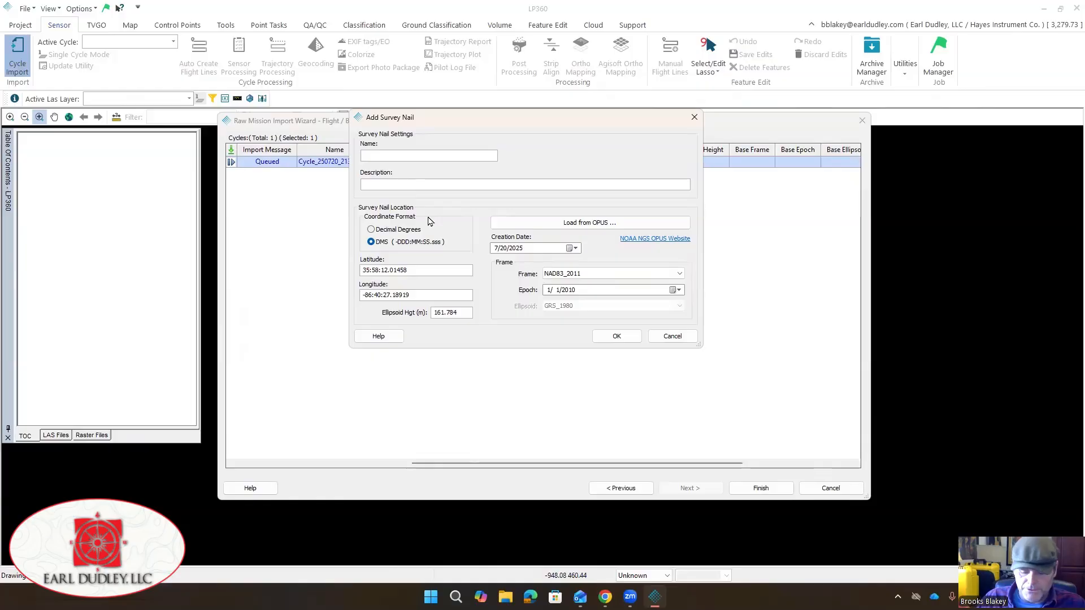
type("TV")
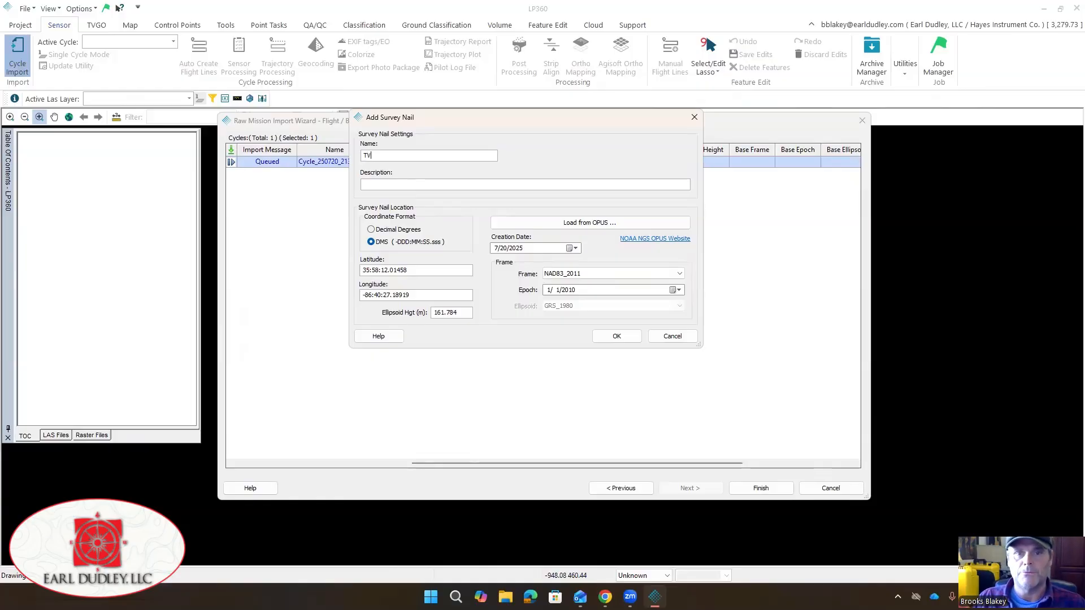
type("1 TLP36")
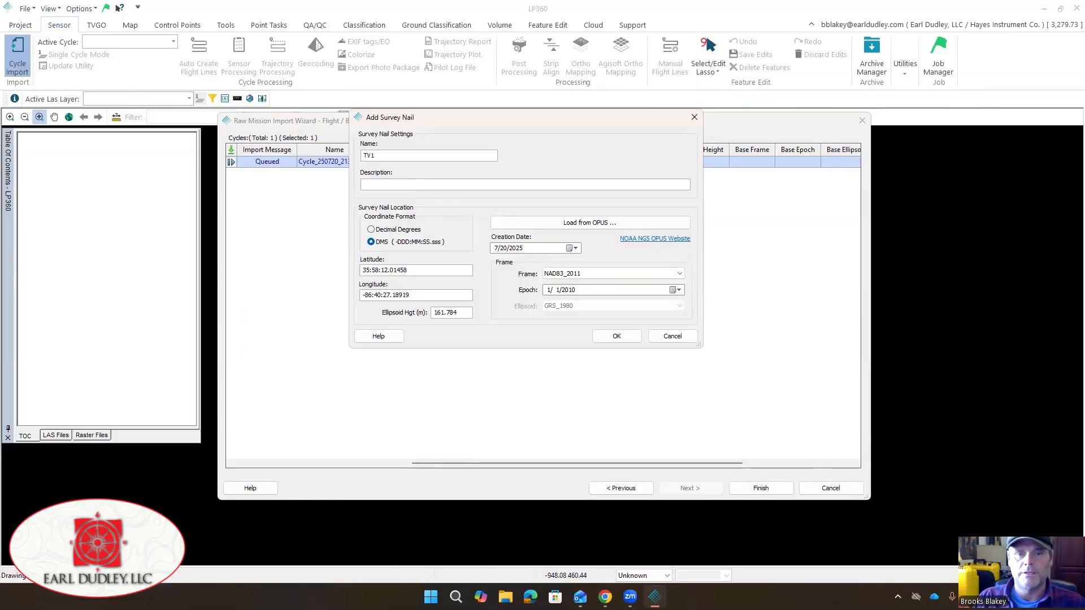
type("0")
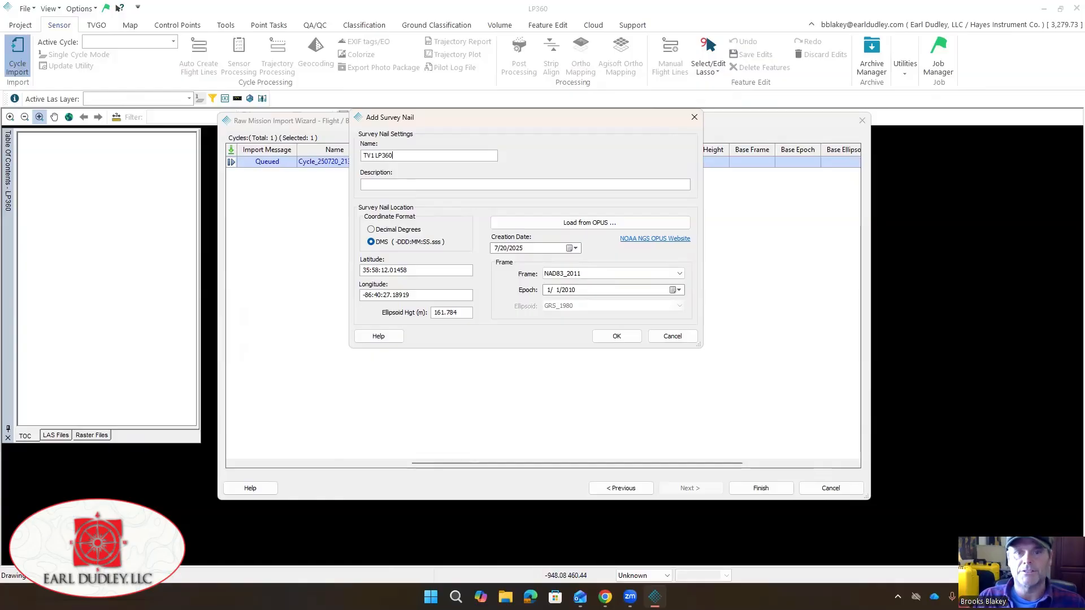
type(" Demo")
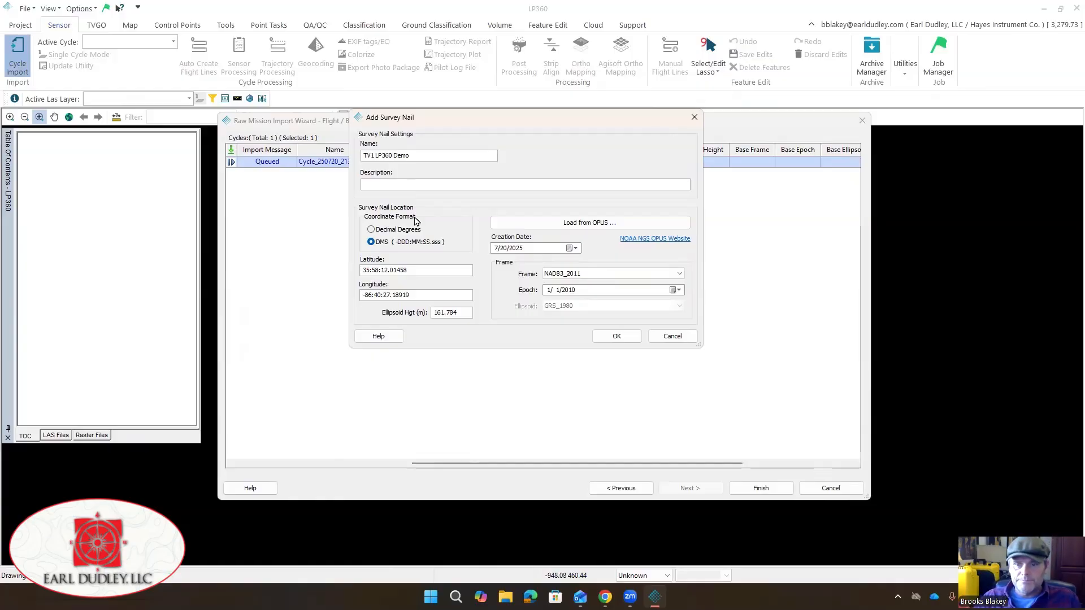
left_click(613, 337)
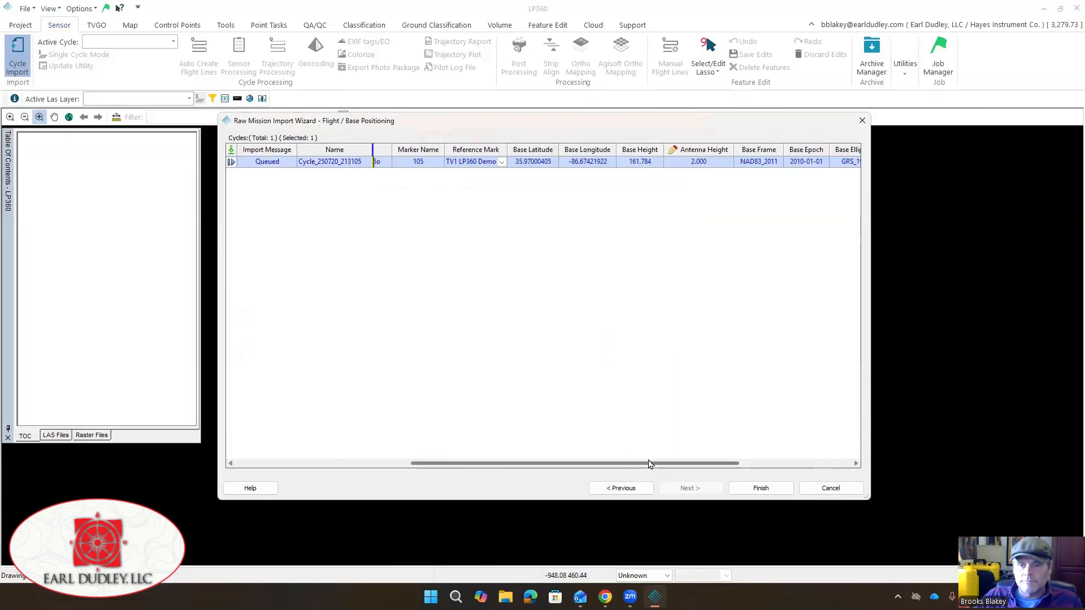
- Check the remaining base positioning values, then finish the wizard and confirm importing the flight into the new TrueViewOne26MP project
left_click(676, 454)
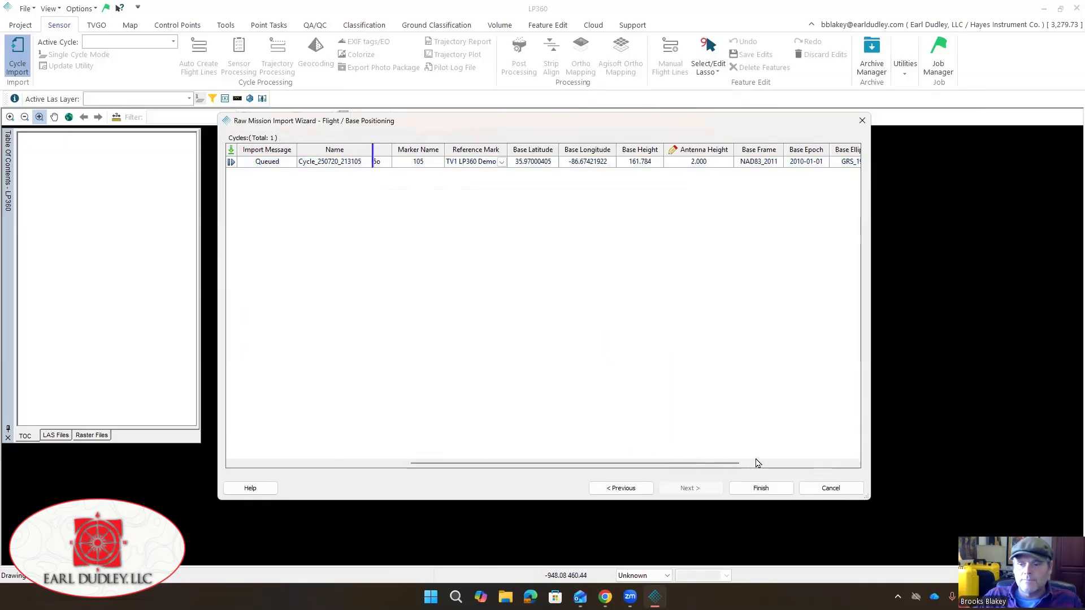
mouse_move(733, 468)
left_mouse_down()
mouse_move(845, 473)
mouse_move(750, 478)
left_mouse_up()
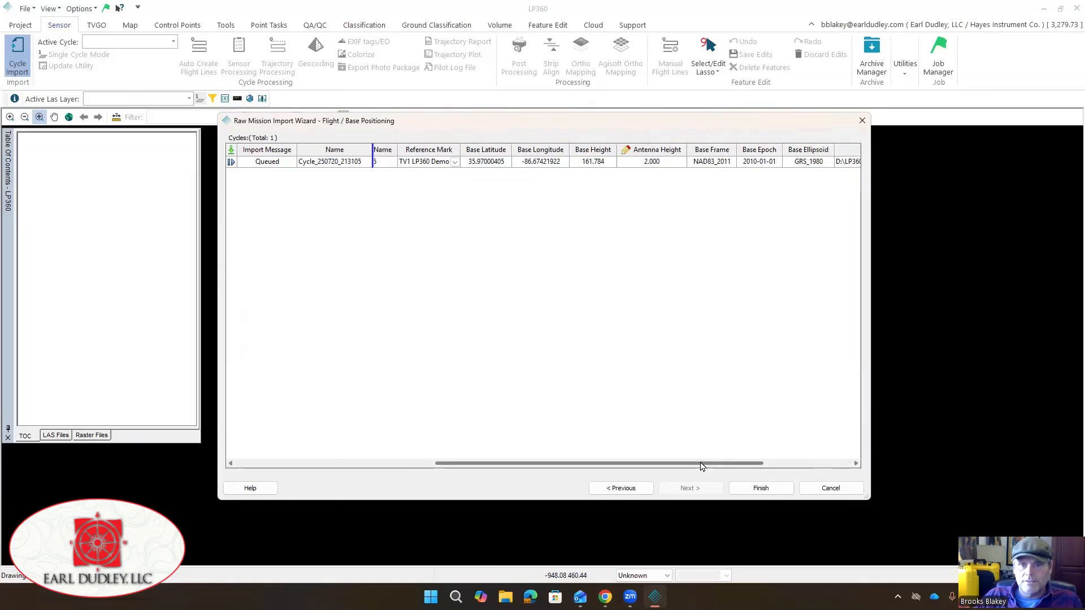
left_click(749, 489)
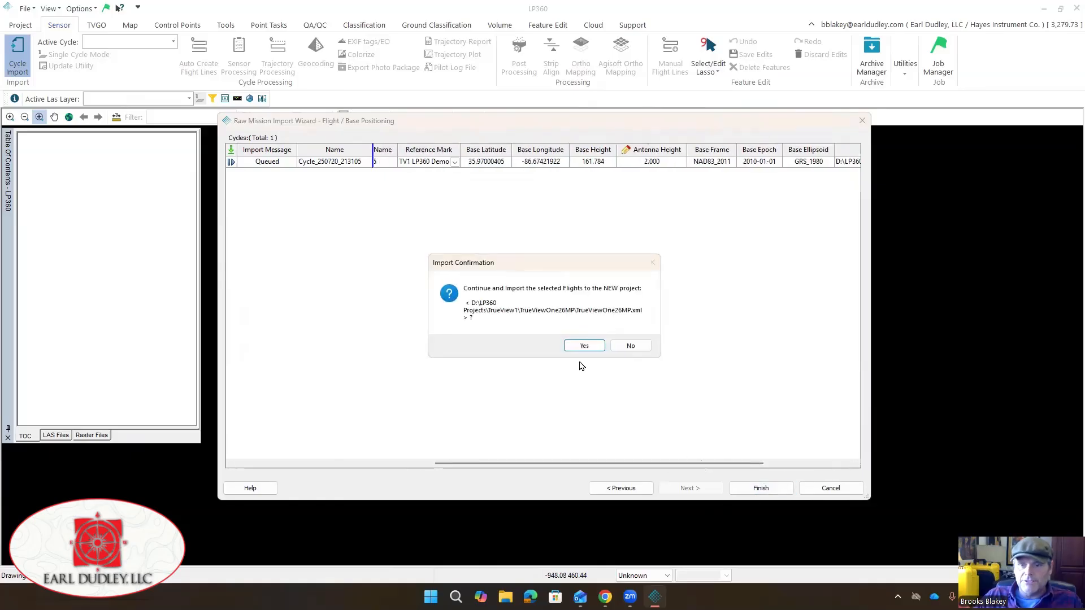
left_click(583, 348)
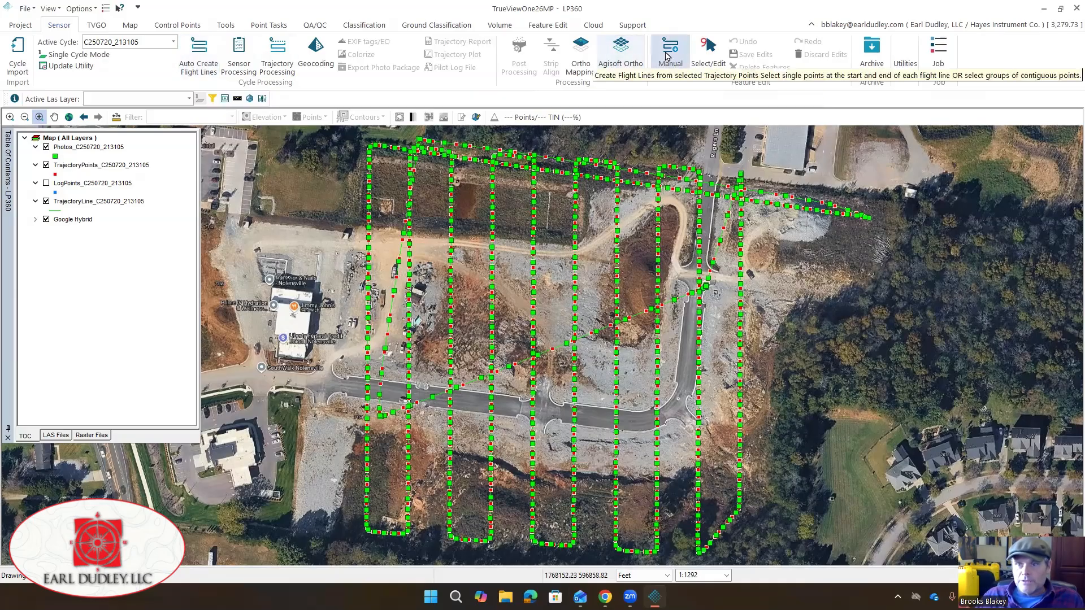
- Automatically compute flight lines for cycle C250720_213105 with the geometry-based method, minimum length 150, turn radius 20 and max deviation 25
left_click(203, 61)
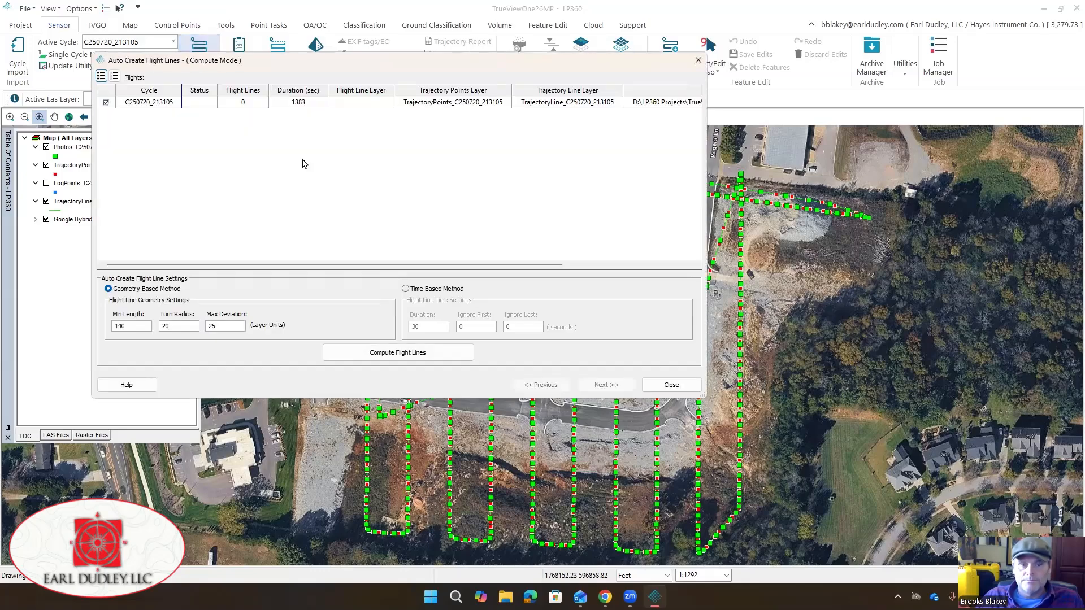
double_click(138, 326)
type("150")
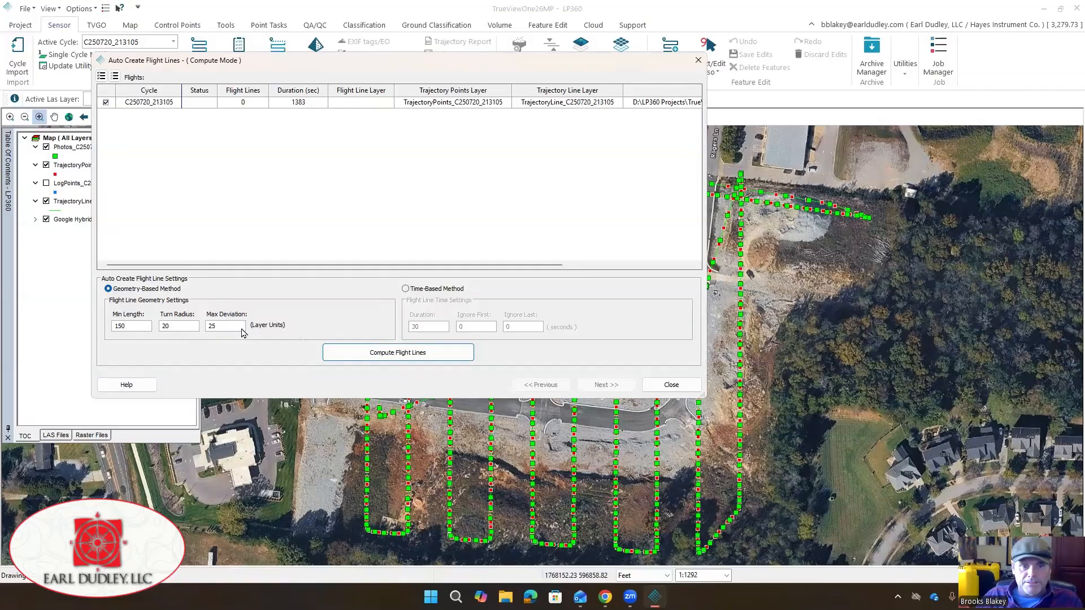
mouse_move(239, 328)
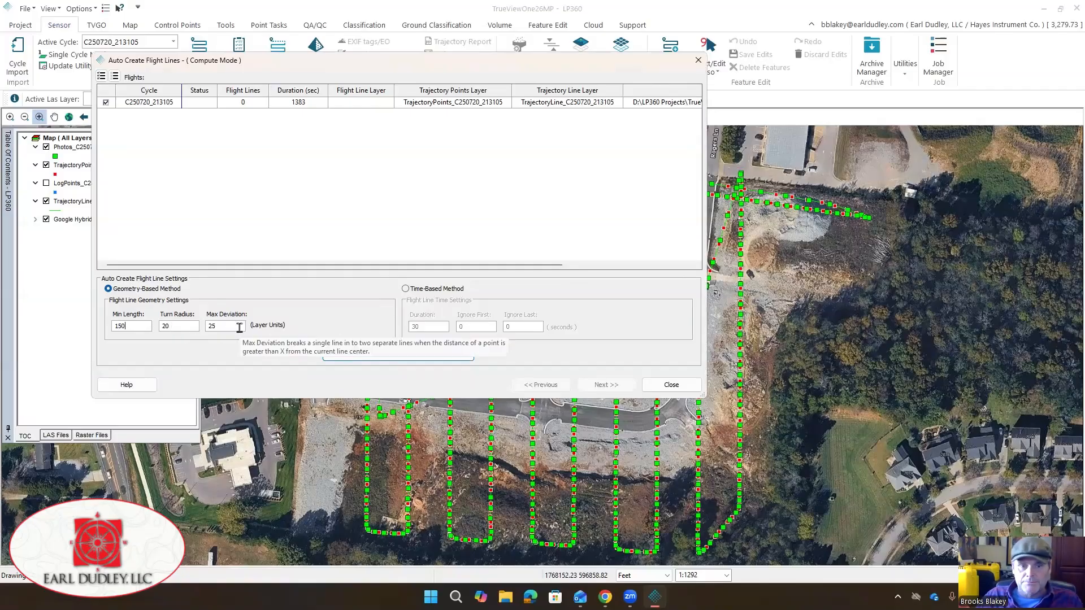
left_click(393, 356)
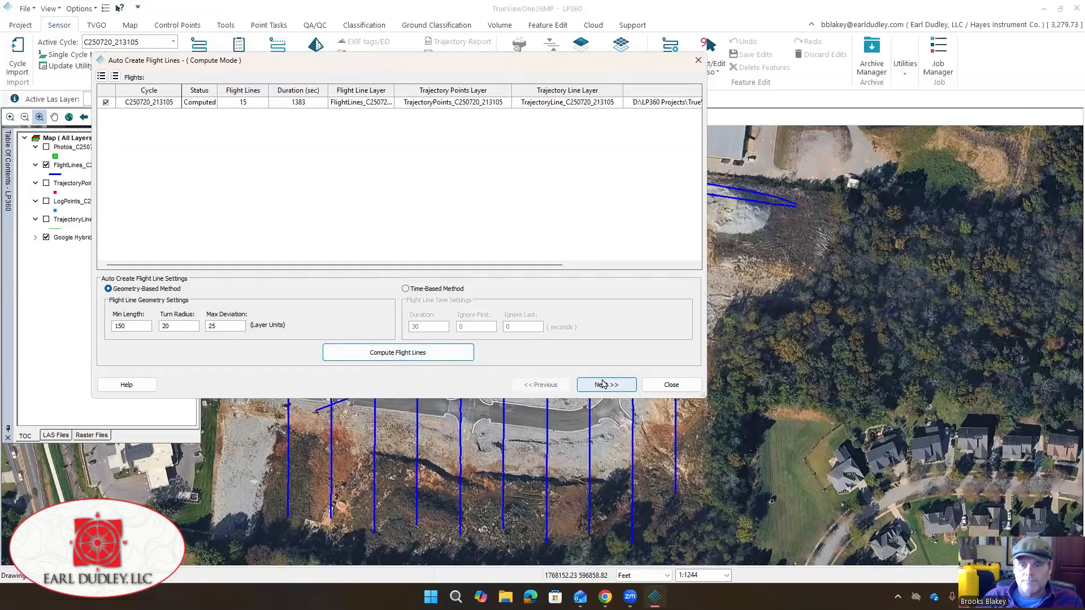
- Review the computed flight lines on the map in edit mode and close the flight line tool
left_click(604, 384)
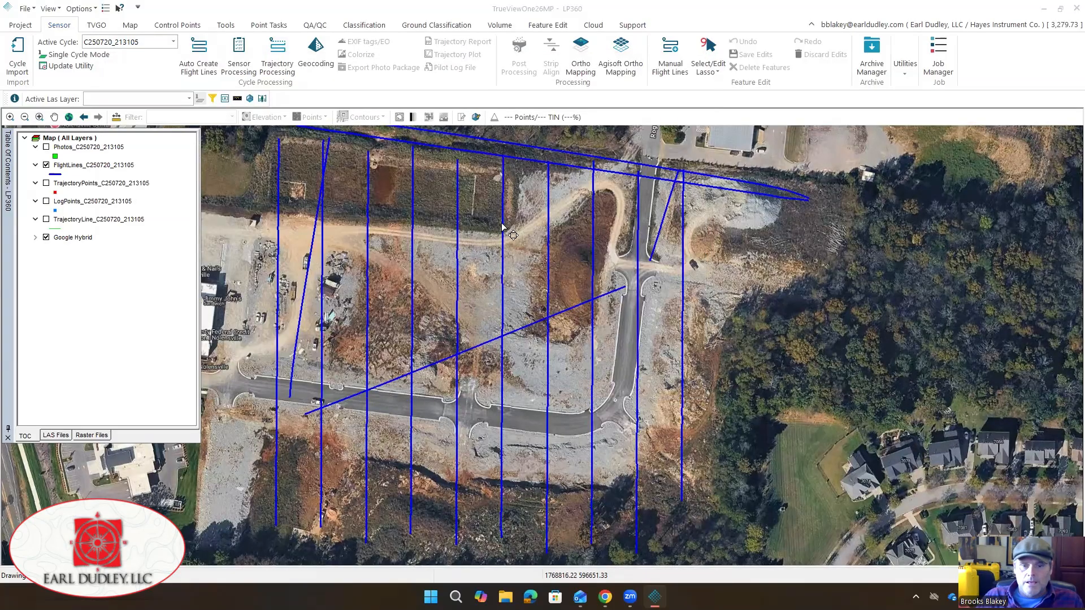
middle_click_drag(501, 223, 566, 216)
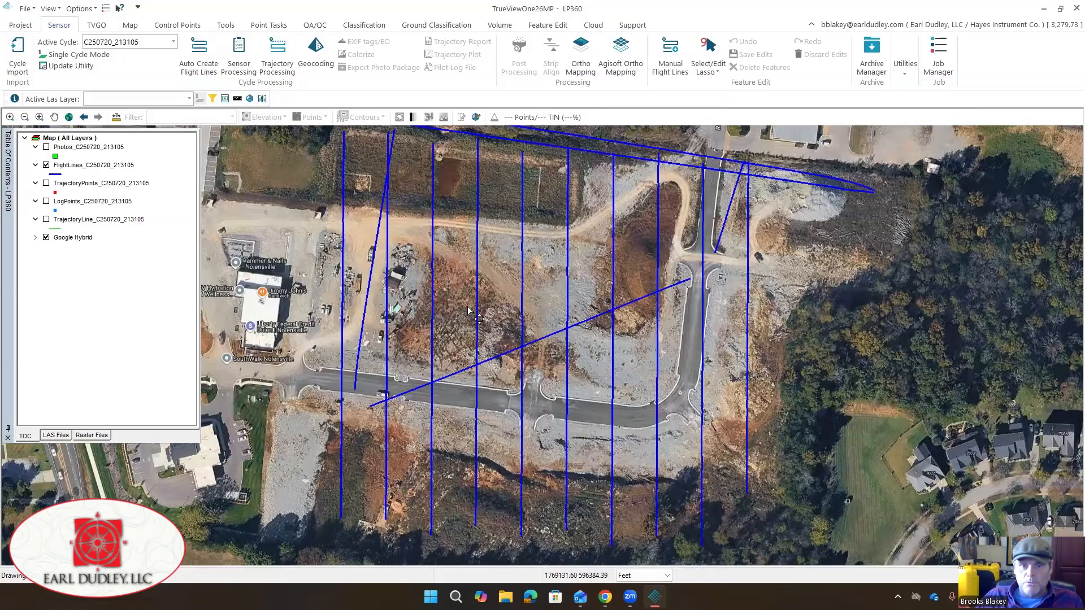
scroll(357, 319, "down", 1)
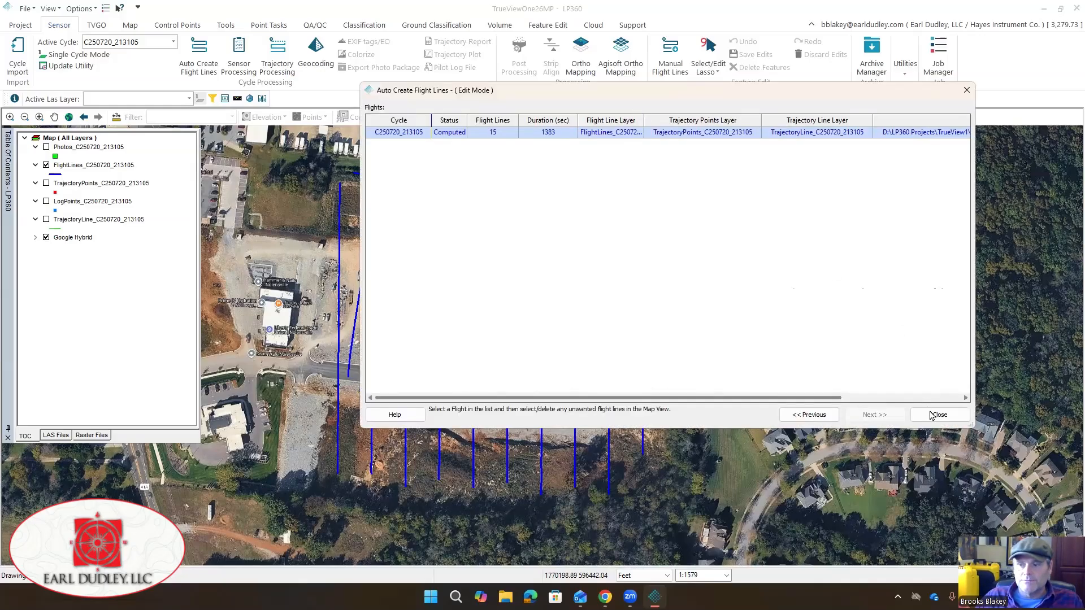
left_click(938, 415)
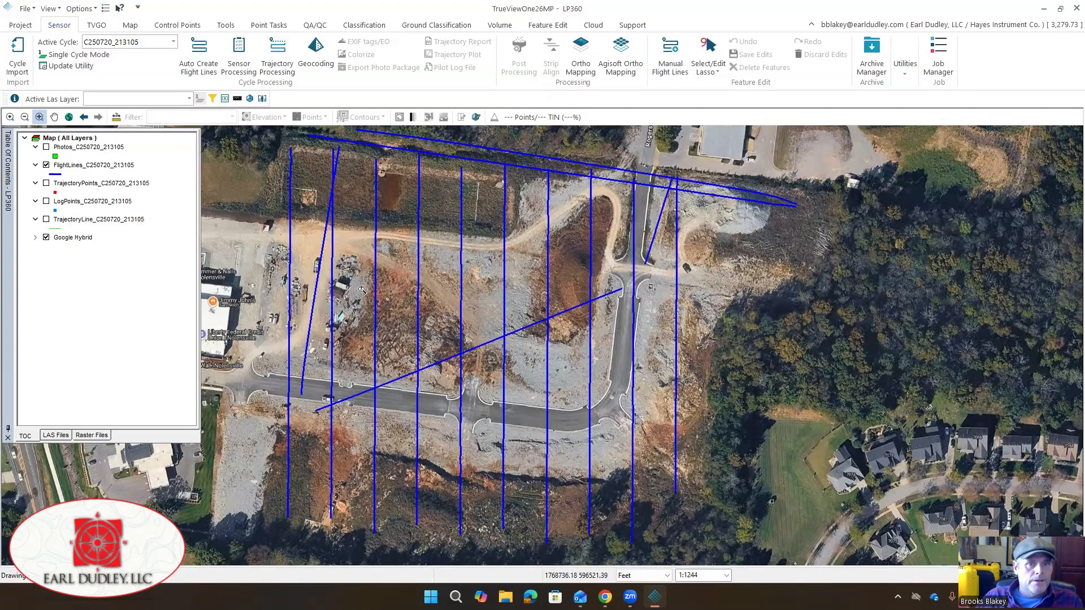
- Delete the FlightLines_C250720_213105 layer together with its files
right_click(105, 165)
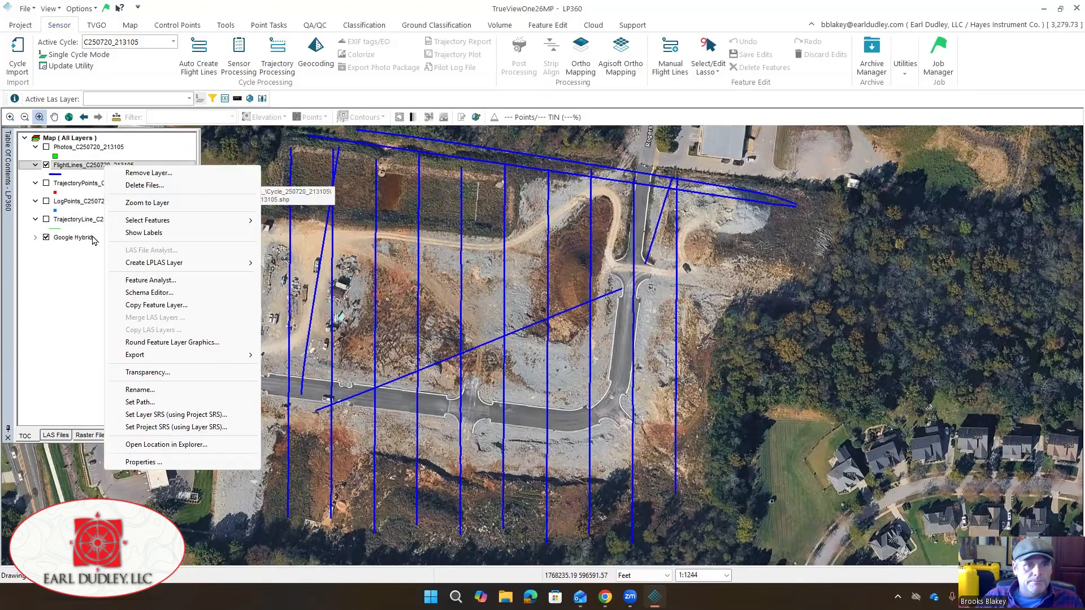
left_click(144, 186)
left_click(579, 344)
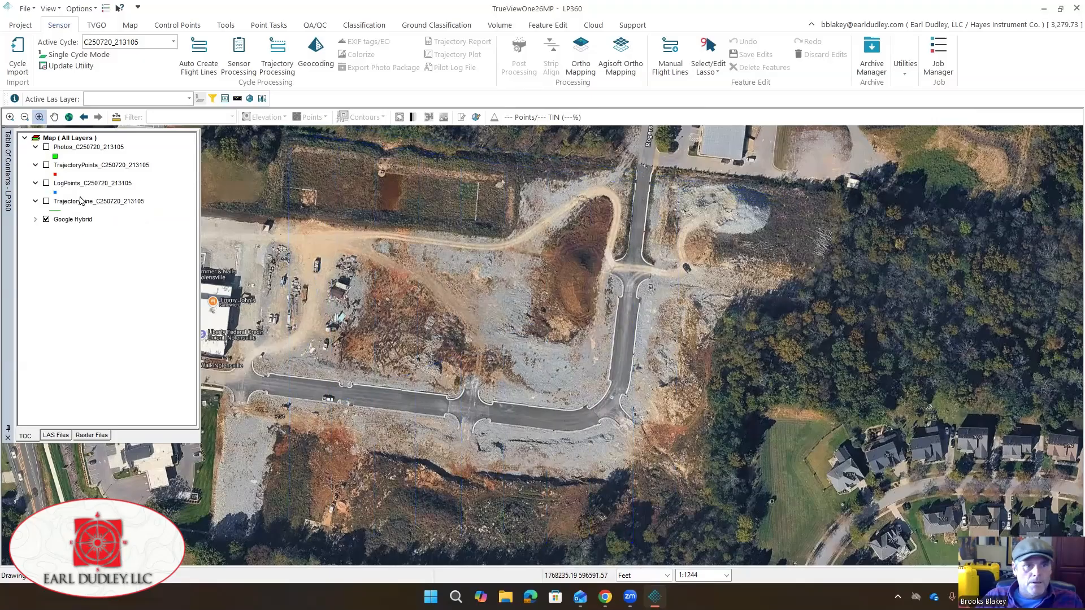
- Show the TrajectoryPoints_C250720_213105 layer and switch feature selection to the Select/Edit Polygon mode
left_click(46, 165)
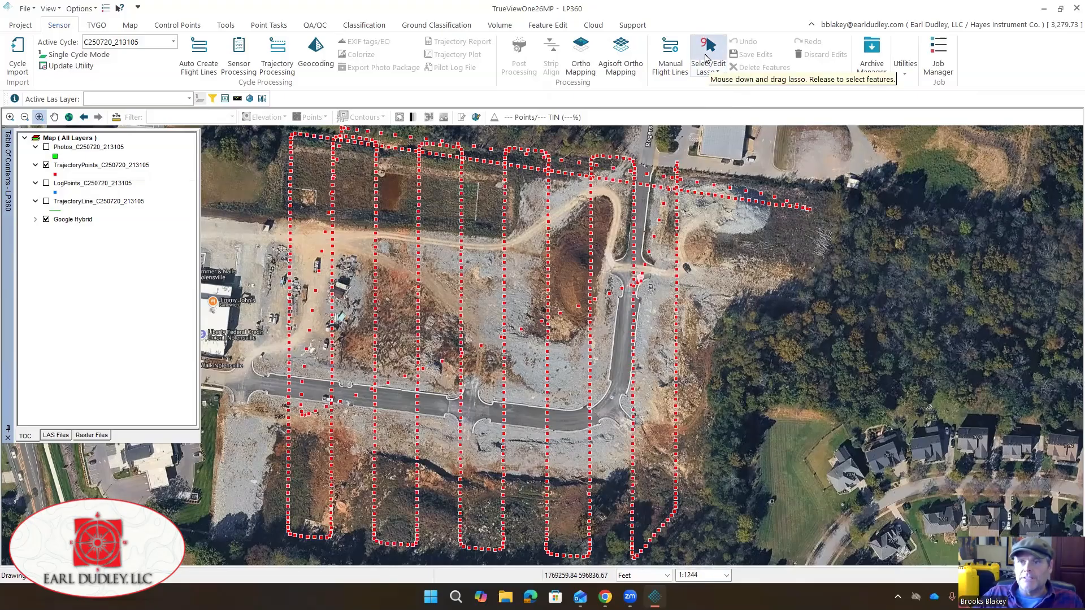
left_click(717, 74)
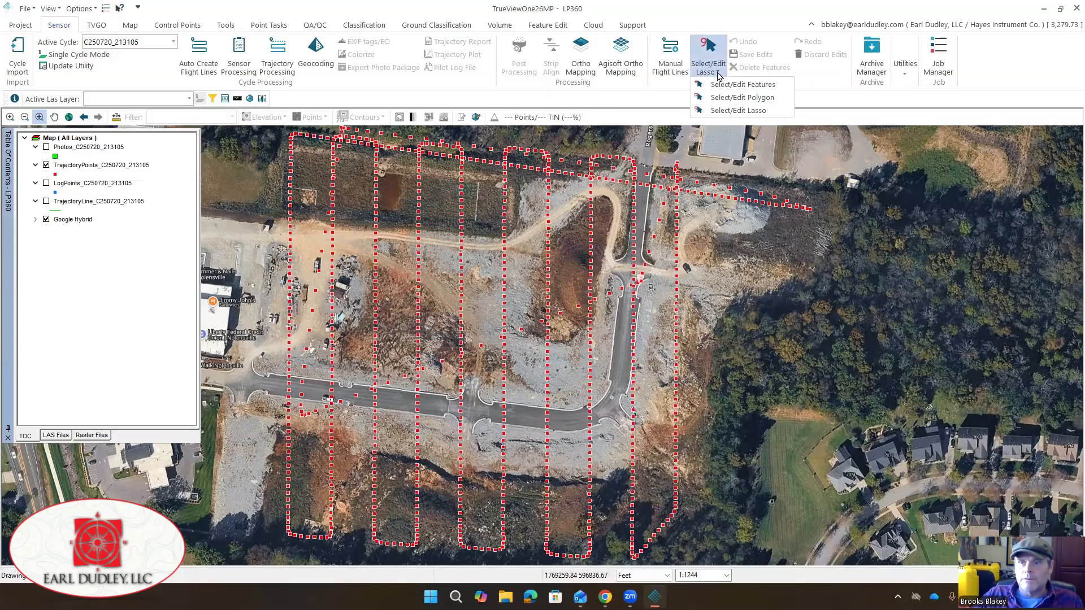
left_click(733, 99)
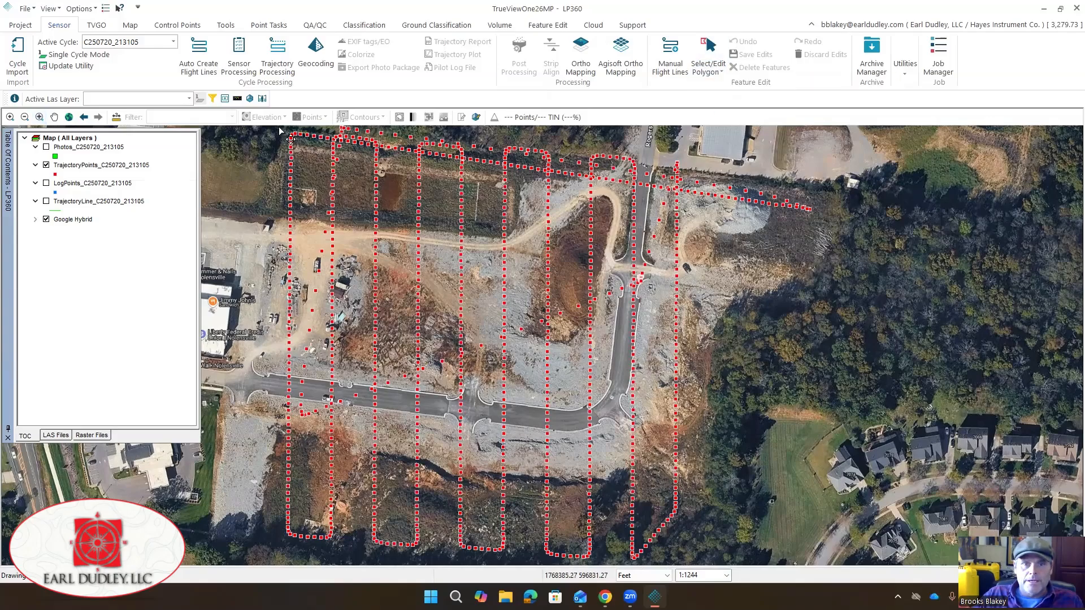
- Select the trajectory points along the parallel passes with a polygon that leaves out the turns at both ends
scroll(282, 142, "up", 2)
scroll(285, 146, "up", 4)
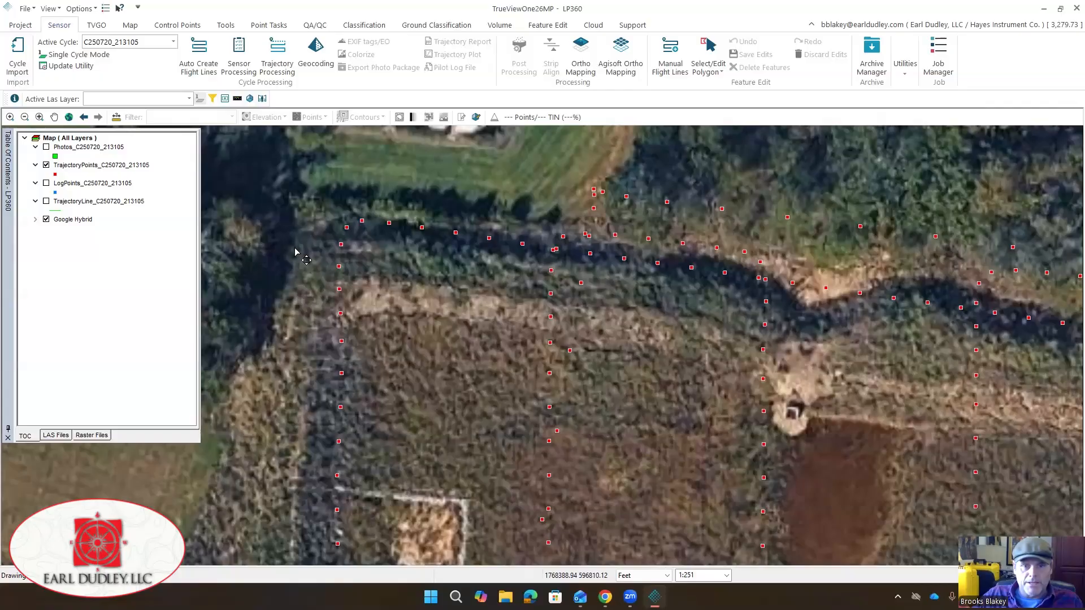
scroll(283, 252, "down", 5)
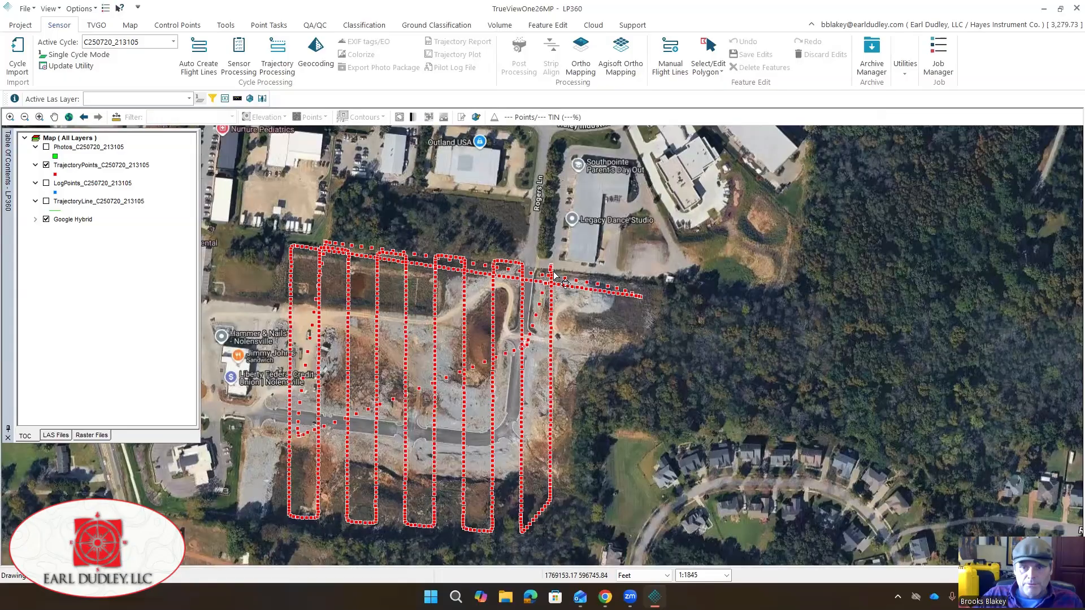
scroll(553, 274, "up", 8)
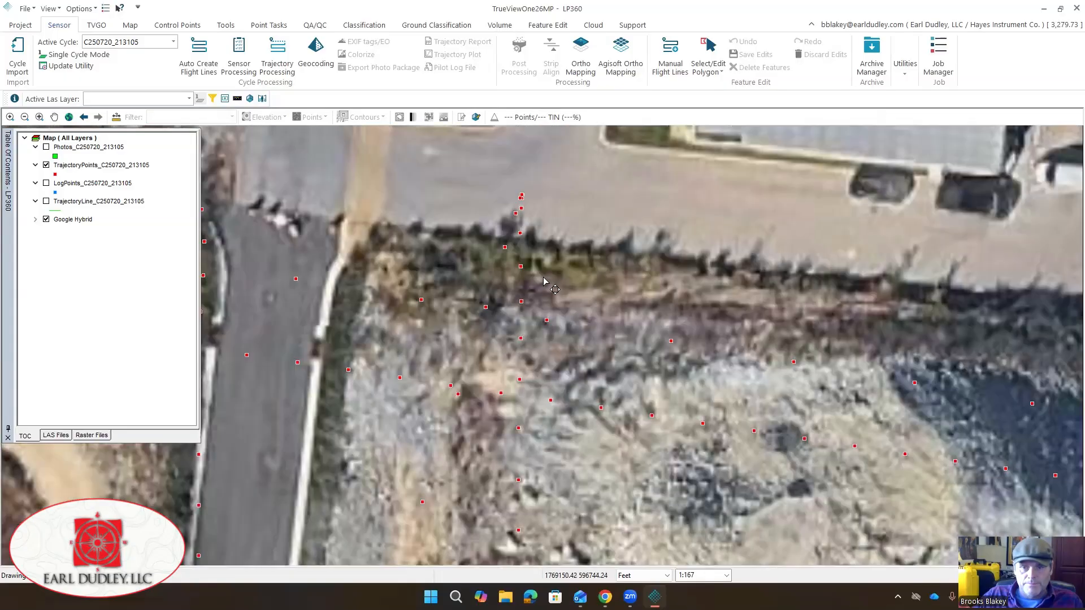
scroll(532, 299, "down", 6)
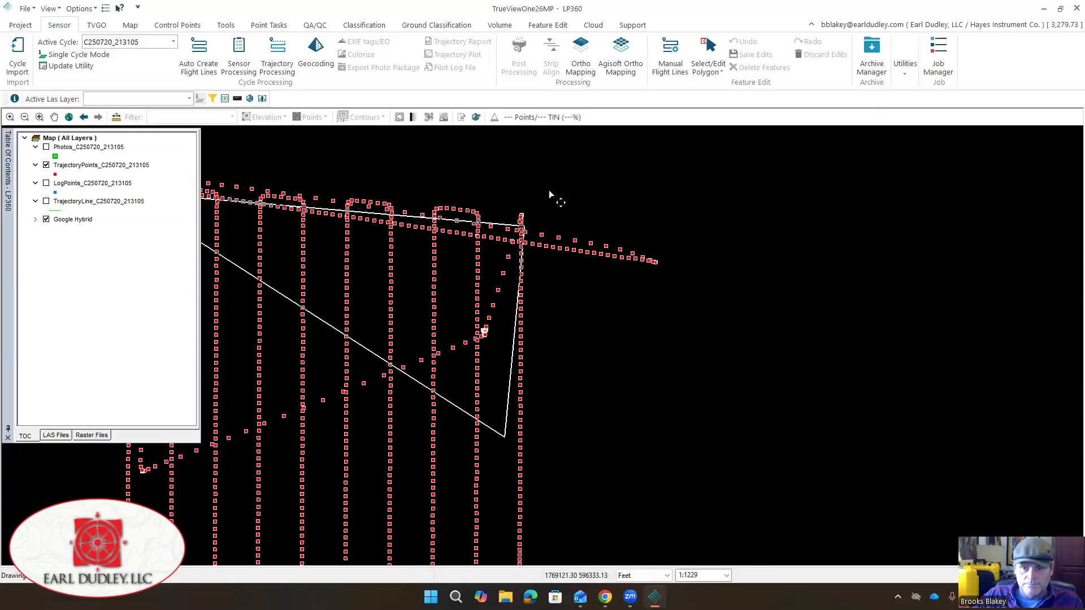
middle_click_drag(549, 191, 558, 159)
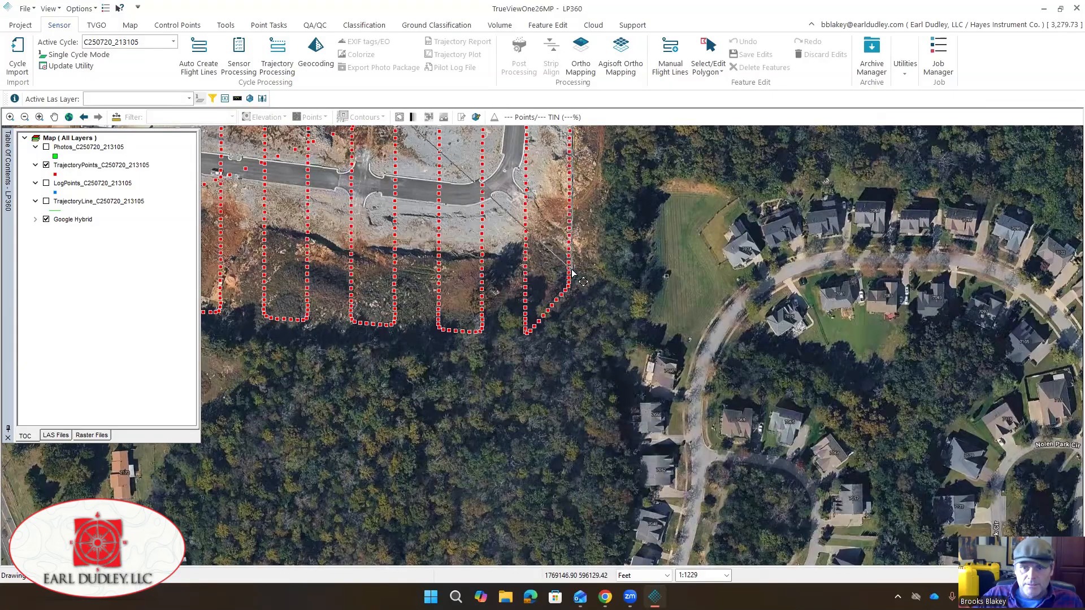
left_click(572, 276)
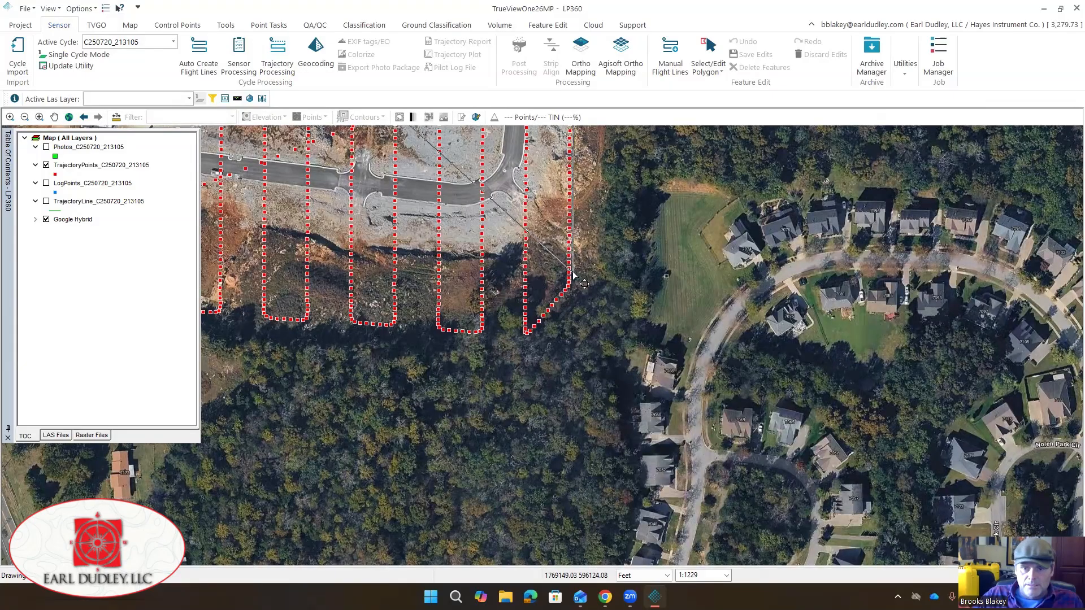
left_click(512, 328)
middle_click_drag(266, 314, 523, 340)
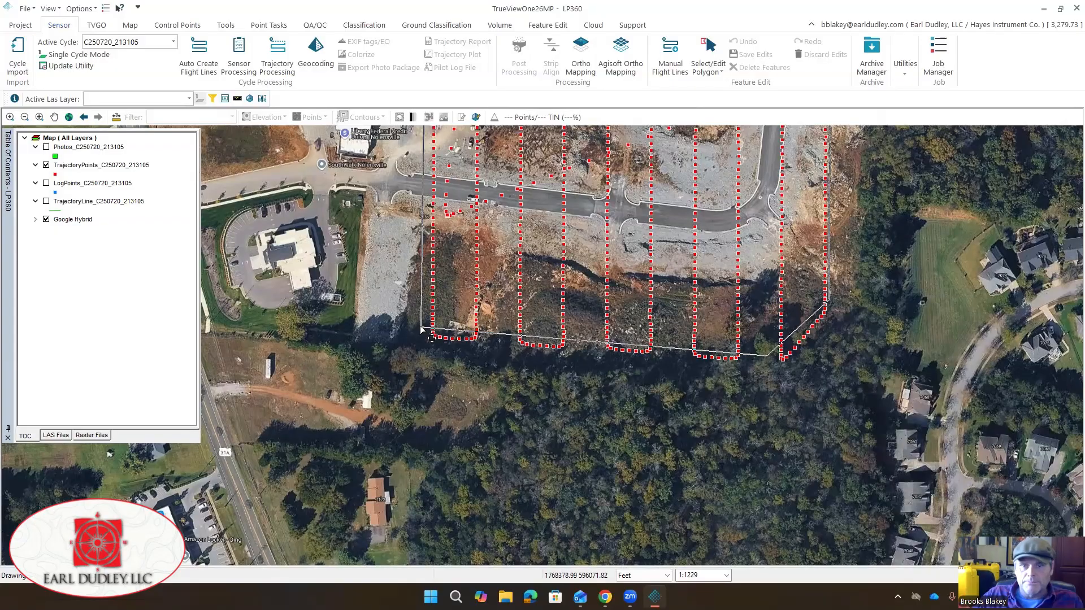
double_click(422, 330)
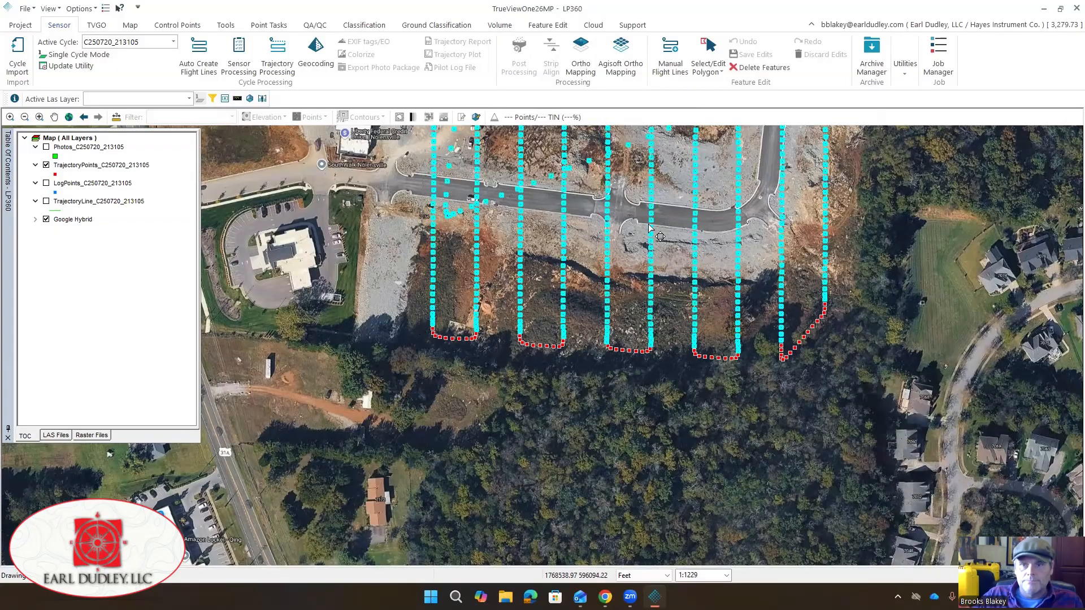
- Create manual flight lines from the selected trajectory points and check them across the site
left_click(669, 52)
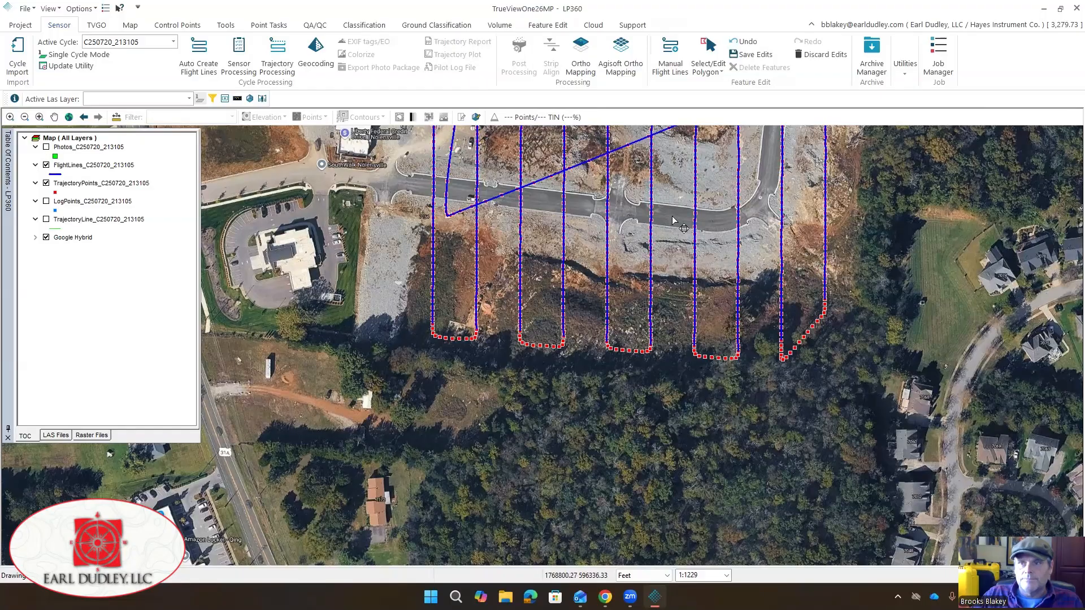
left_click_drag(602, 213, 519, 403)
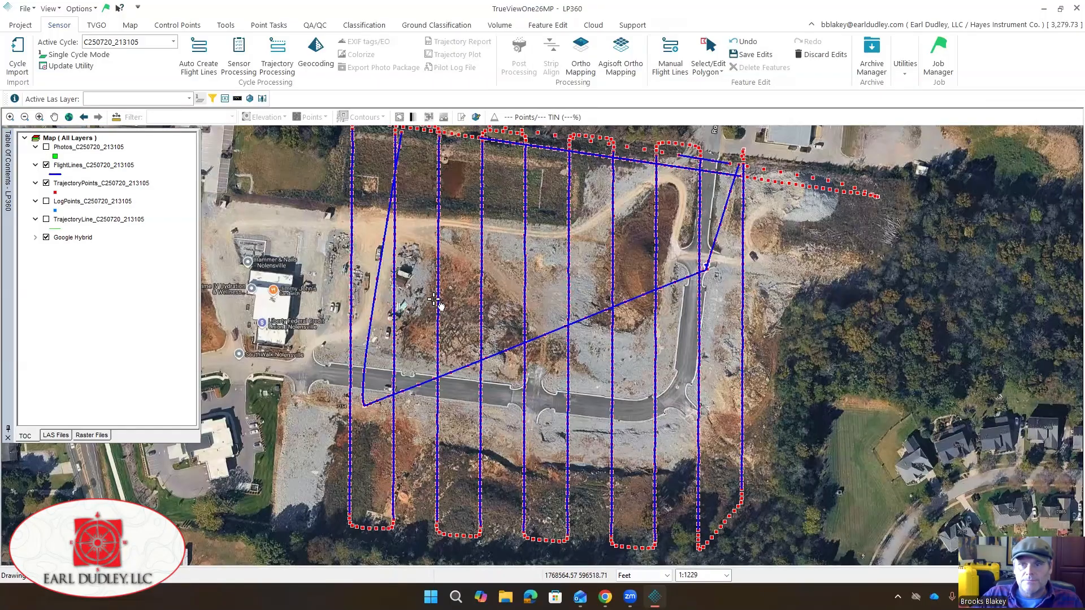
left_click_drag(380, 237, 338, 326)
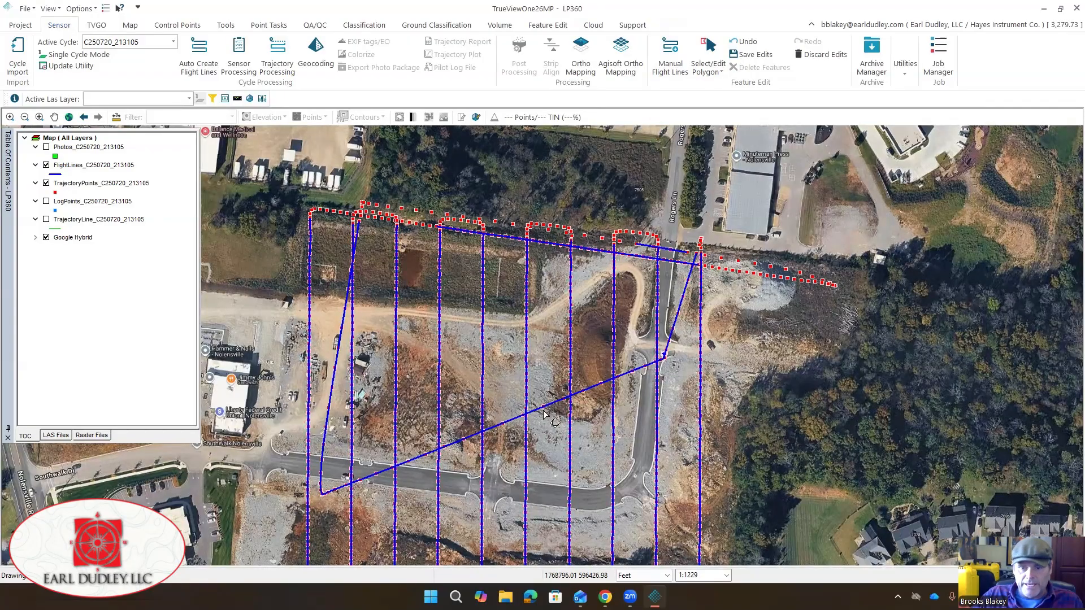
- Hide the trajectory points, lasso the diagonal and crossing flight lines that are not parallel passes, and delete them
left_click(46, 183)
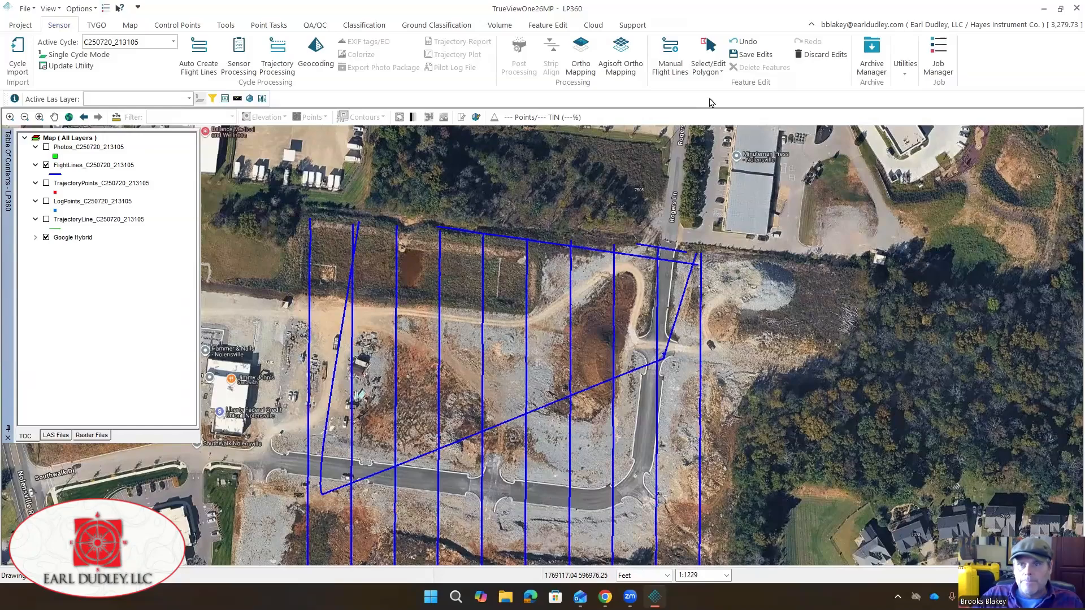
left_click(719, 72)
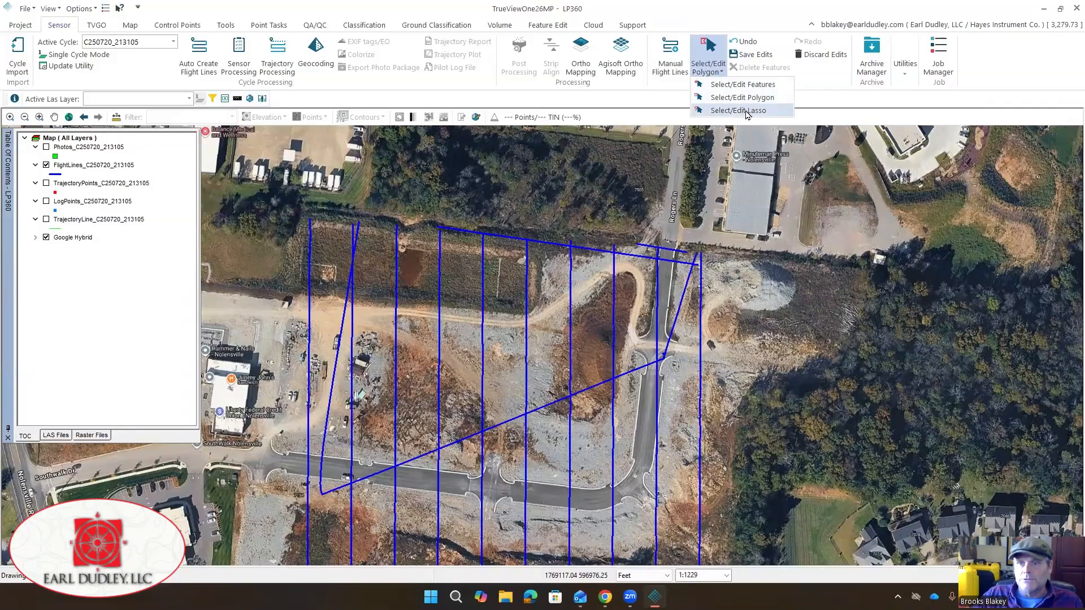
left_click(746, 110)
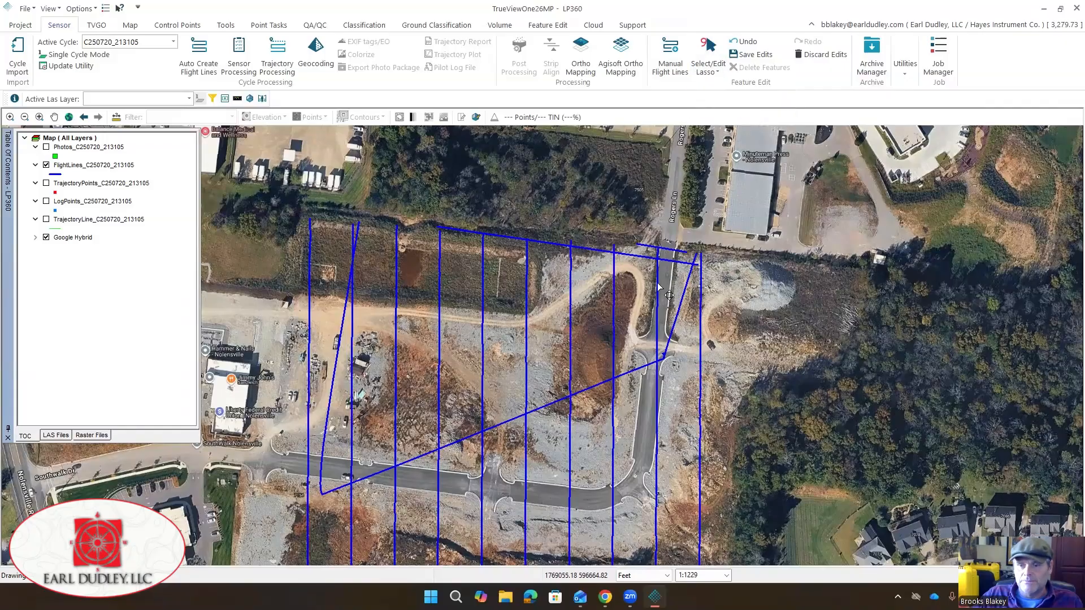
left_click_drag(676, 244, 671, 378)
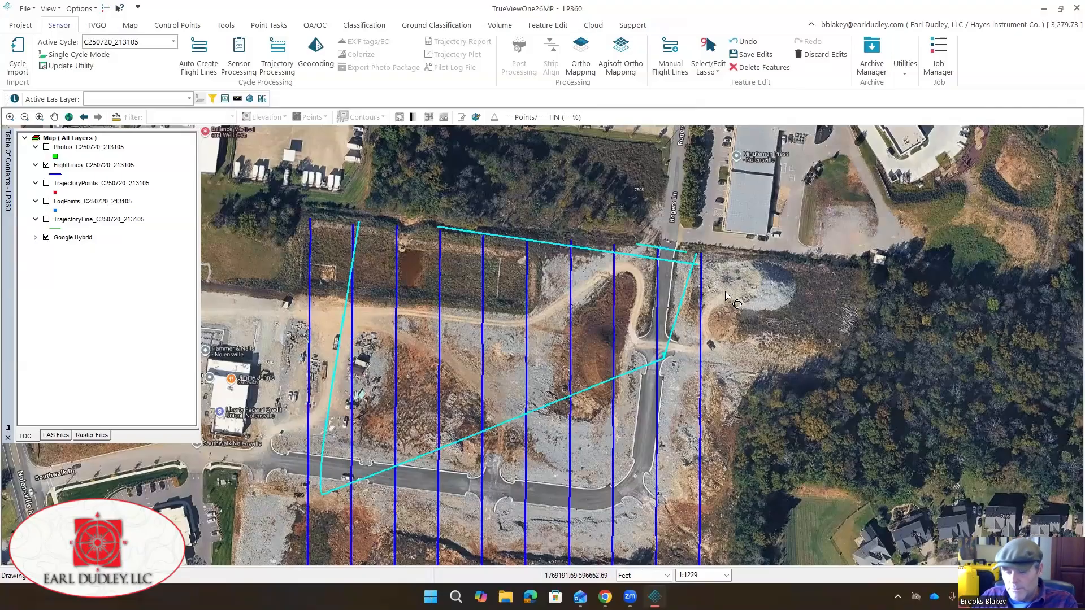
key("Delete")
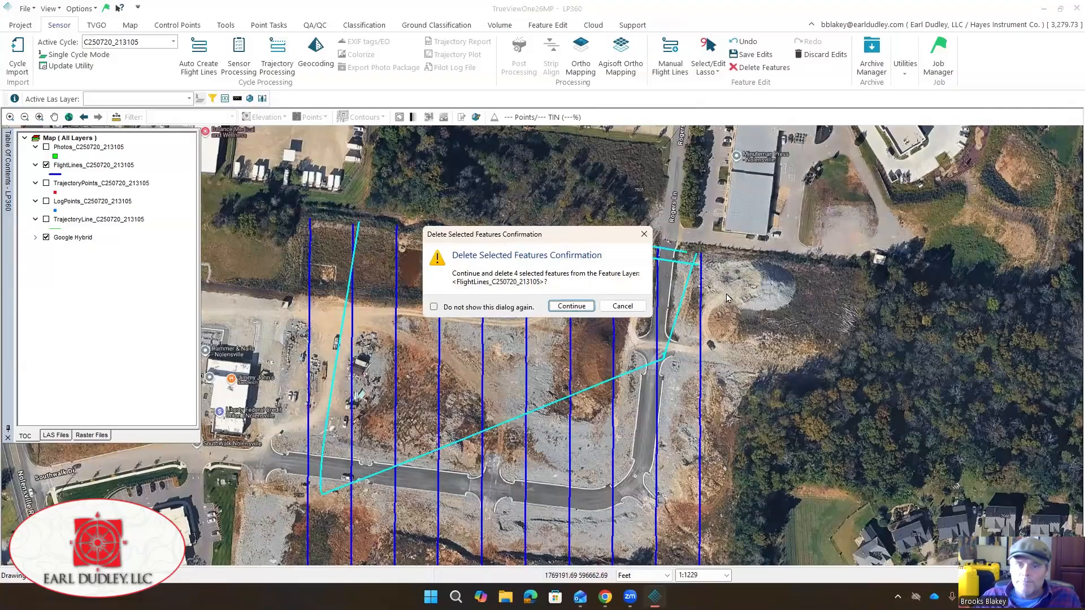
left_click(570, 307)
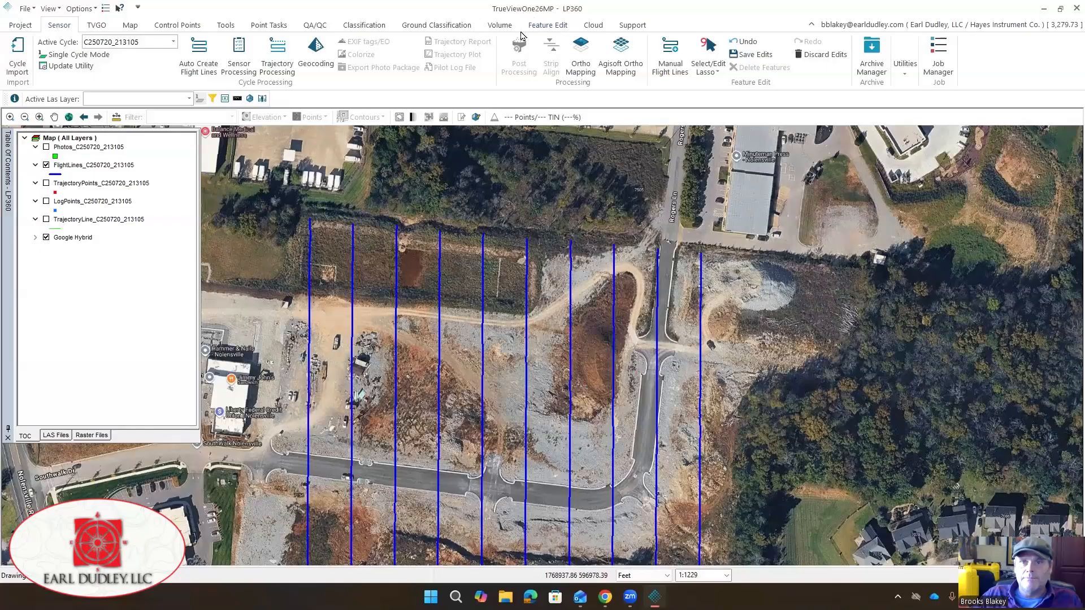
- Save the feature edits to the FlightLines_C250720_213105 layer and check the remaining lines
left_click(555, 26)
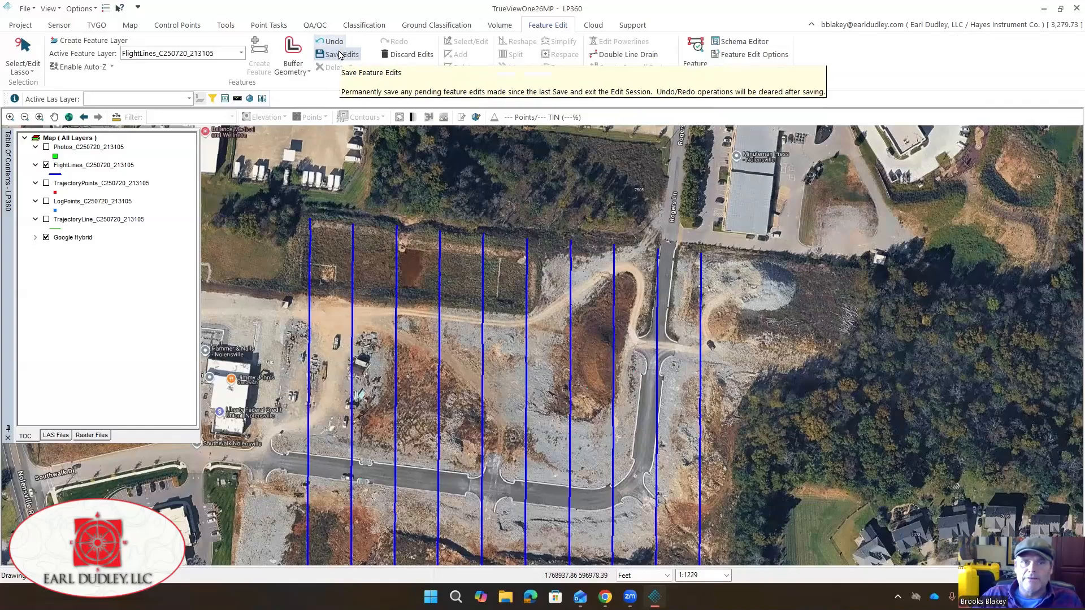
left_click(348, 55)
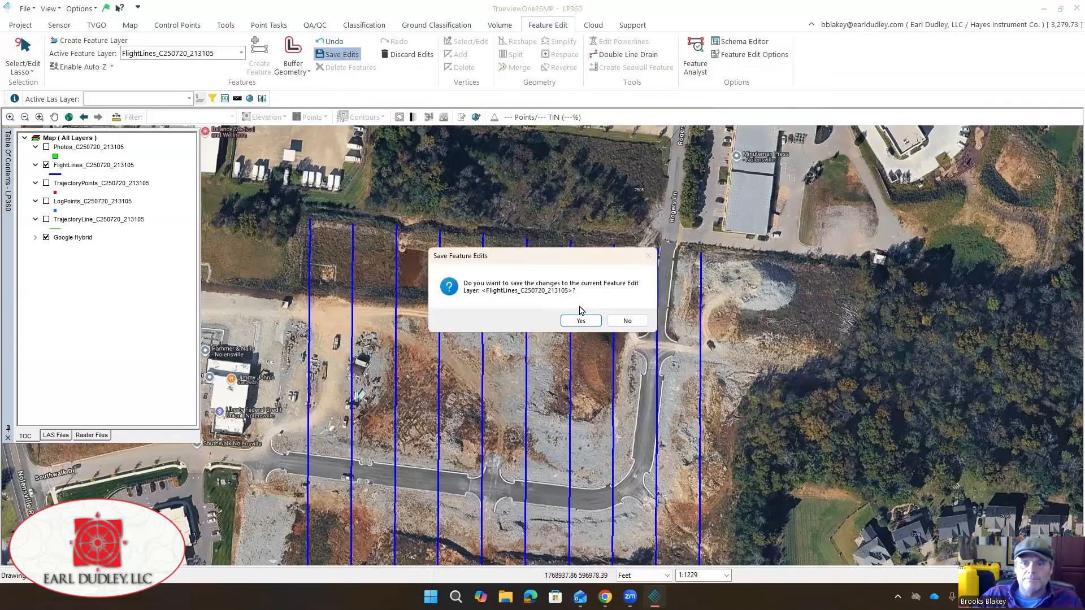
left_click(582, 322)
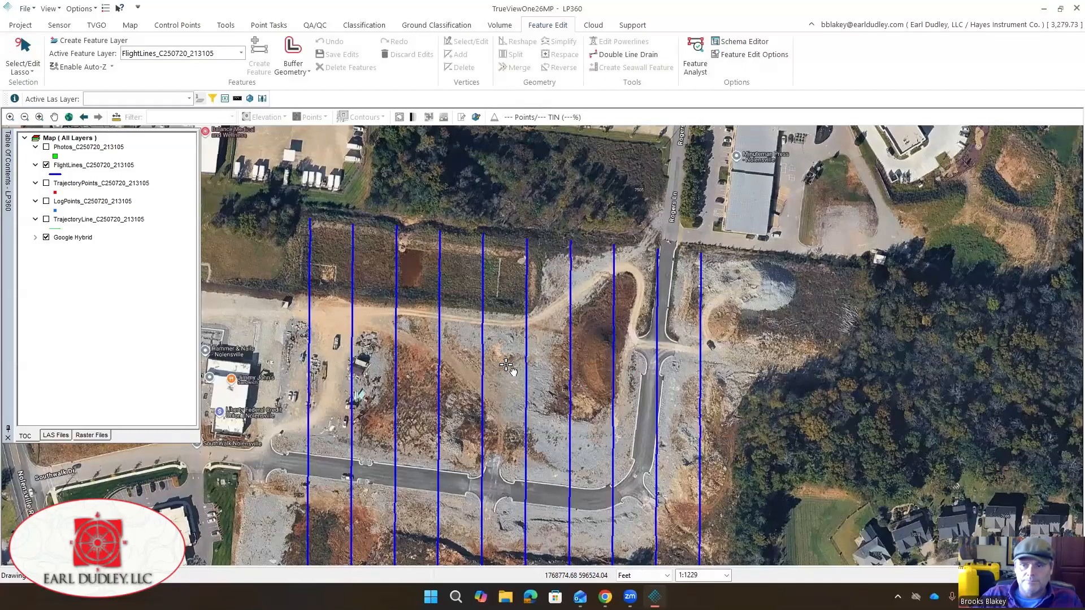
scroll(507, 366, "down", 1)
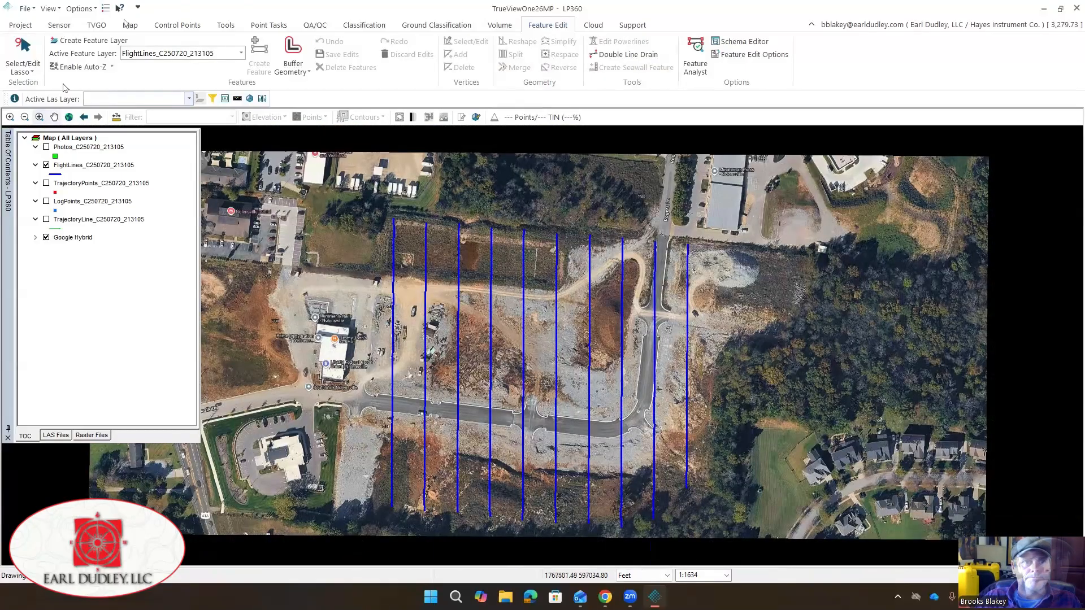
- Set up trajectory processing for cycle C250720_213105 to run in the cloud in Single Base mode with all constellations
left_click(58, 25)
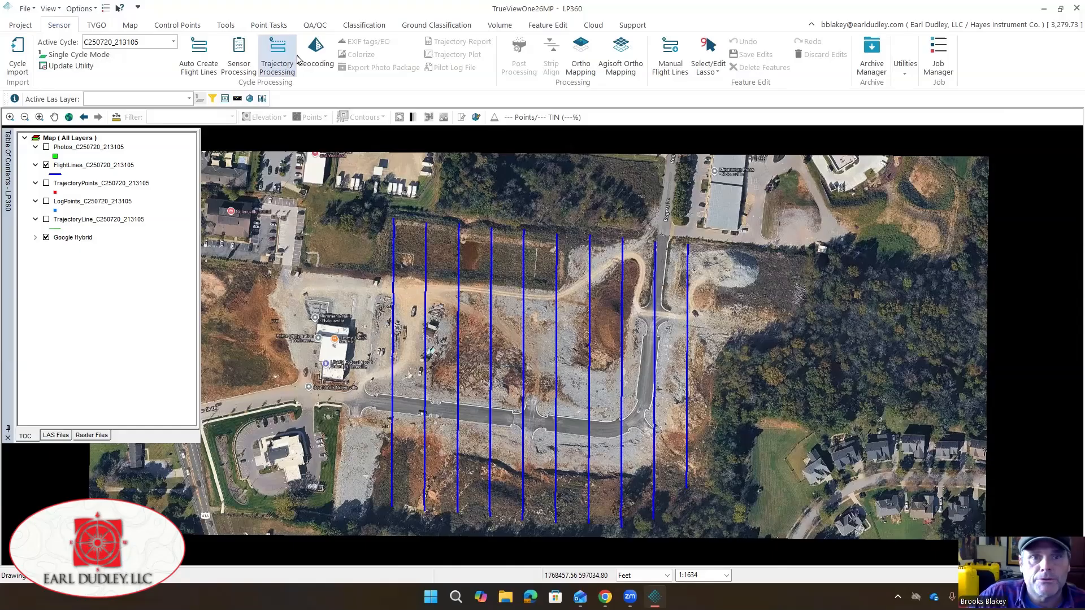
left_click(268, 45)
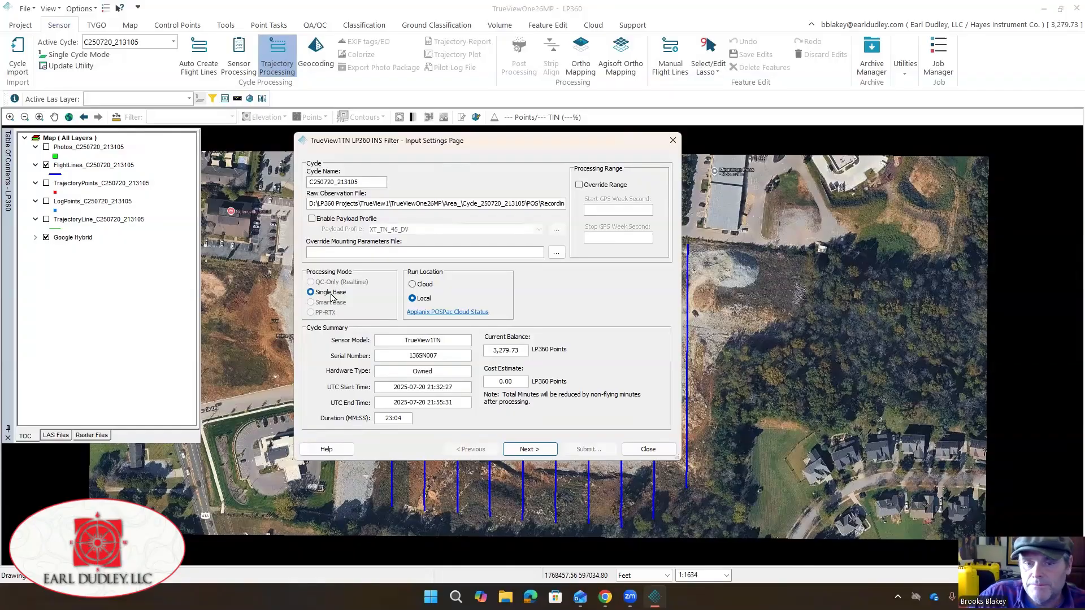
left_click(419, 287)
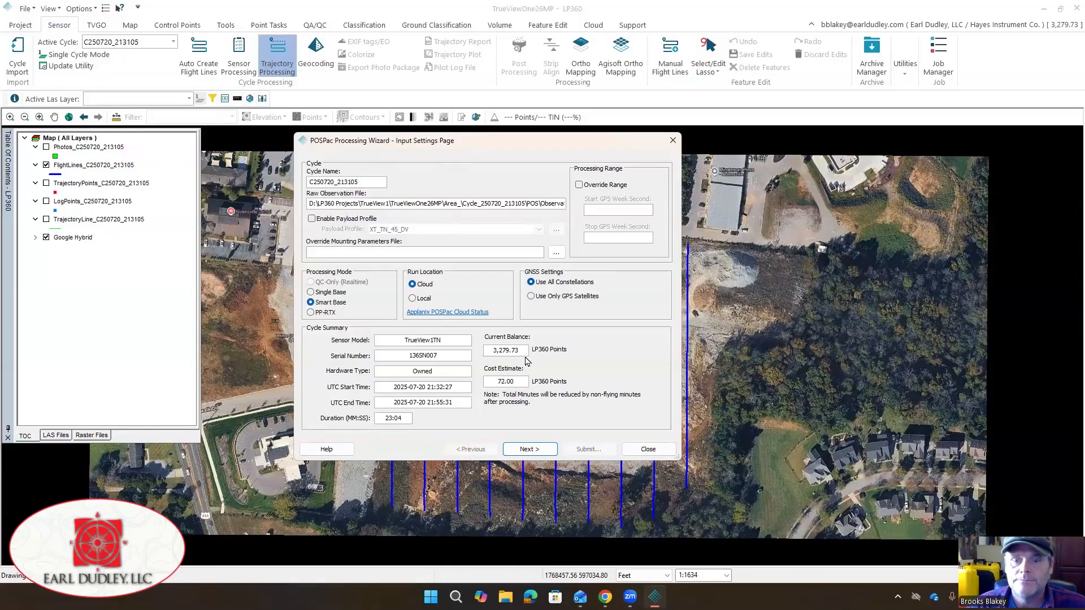
left_click(531, 449)
left_click(486, 450)
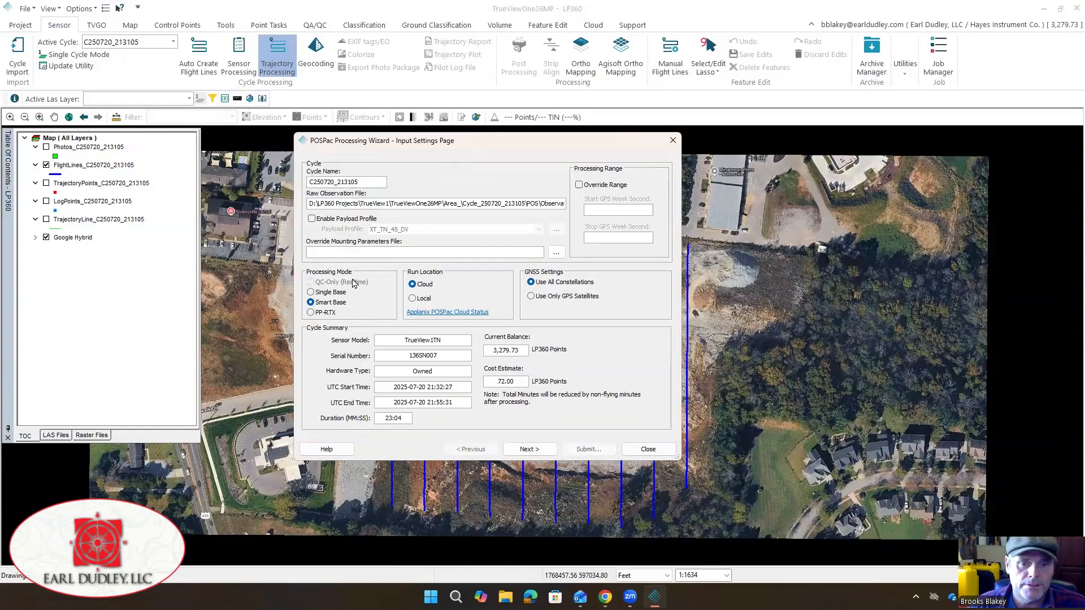
left_click(310, 292)
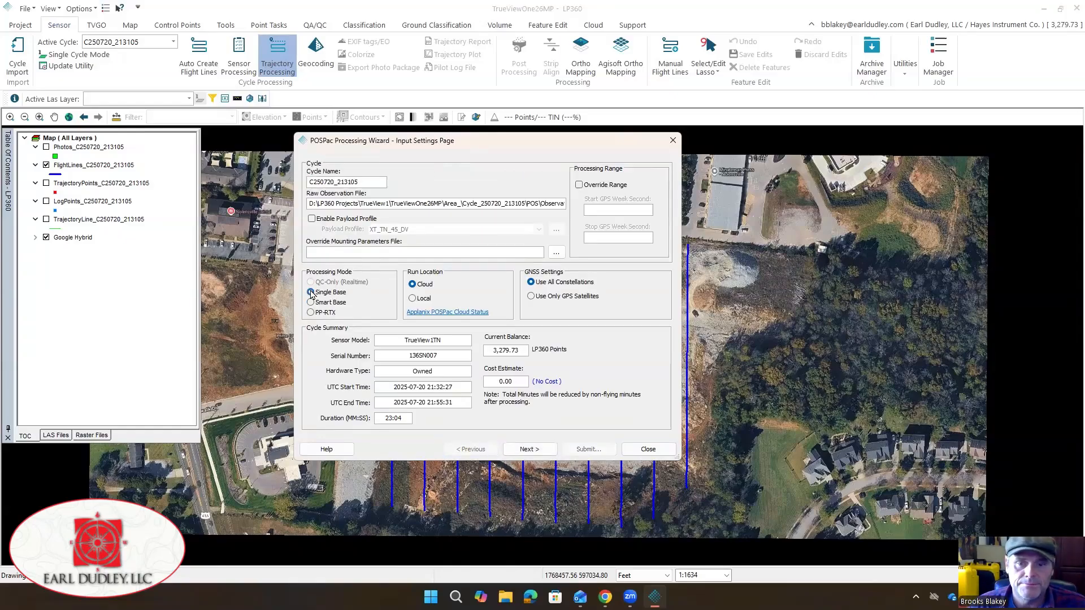
- Submit the cloud POSPac job using the TV1 LP360 Demo survey nail for the base location, and check it in Job Manager
left_click(529, 449)
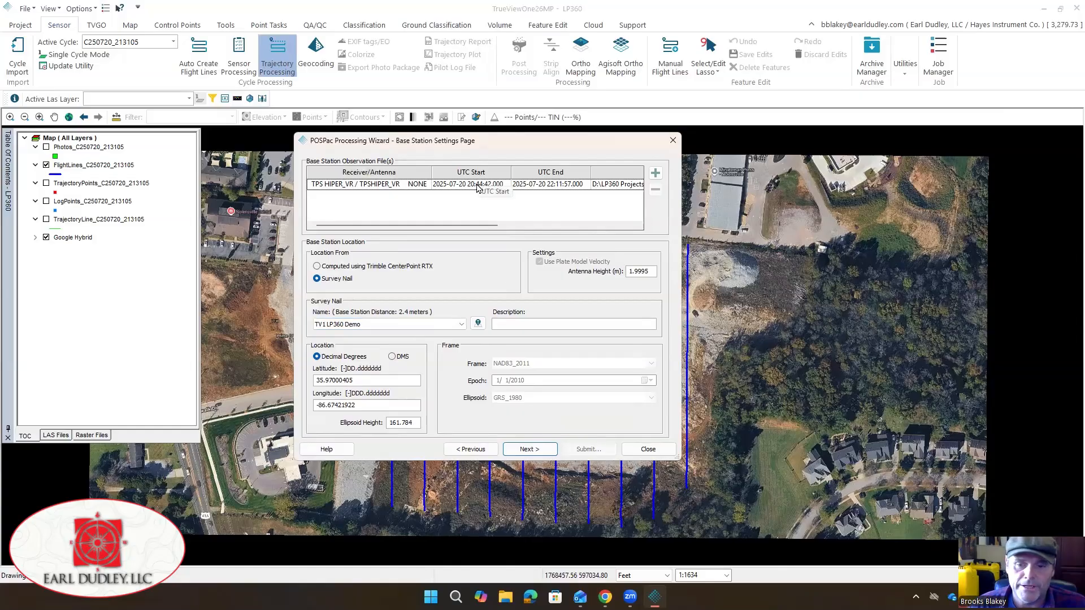
left_click(523, 451)
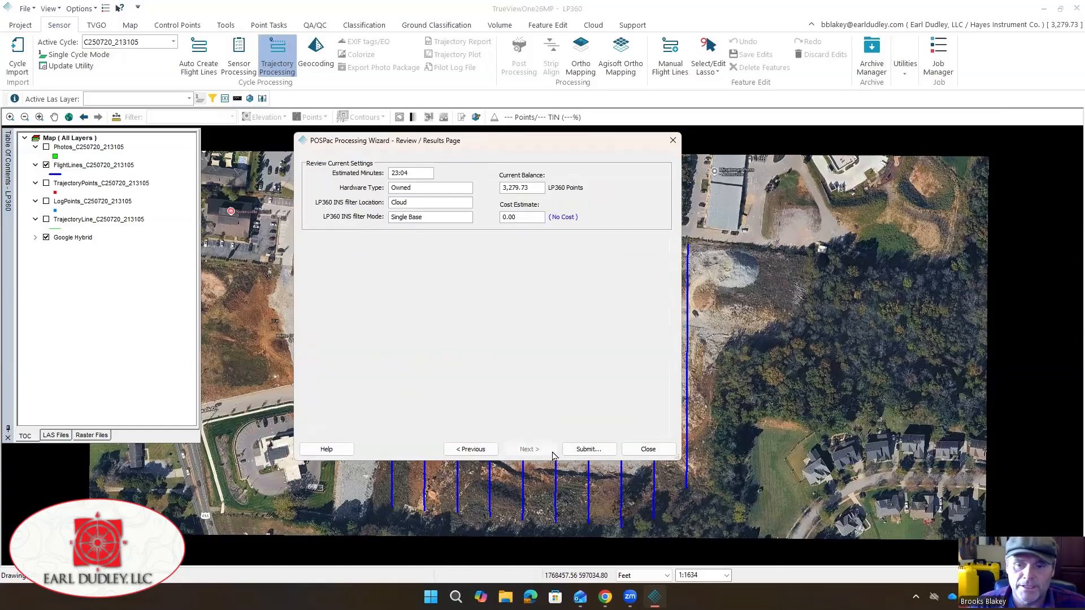
left_click(588, 450)
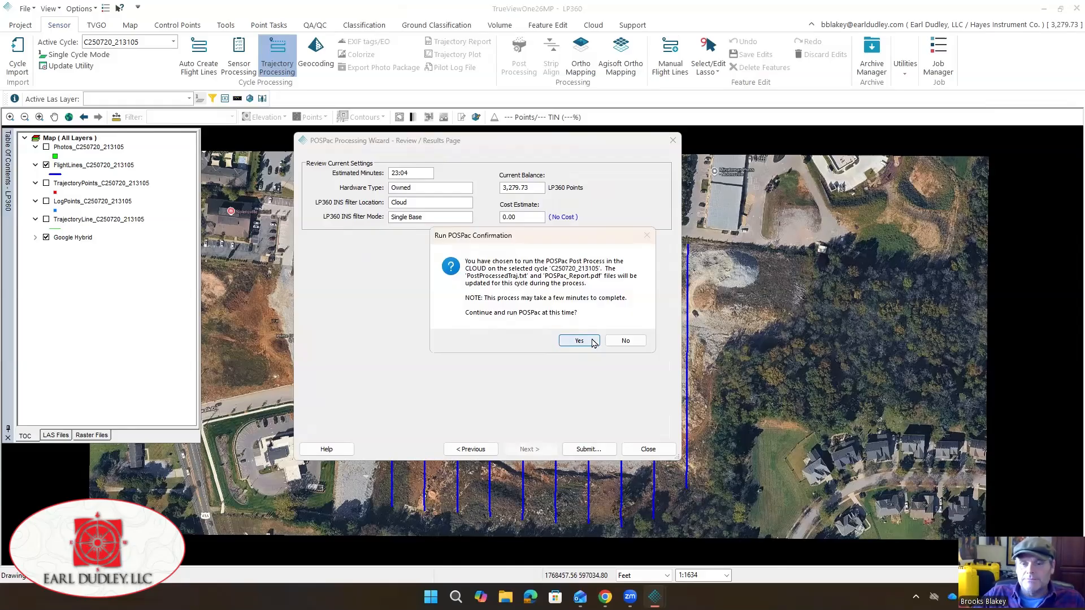
left_click(592, 341)
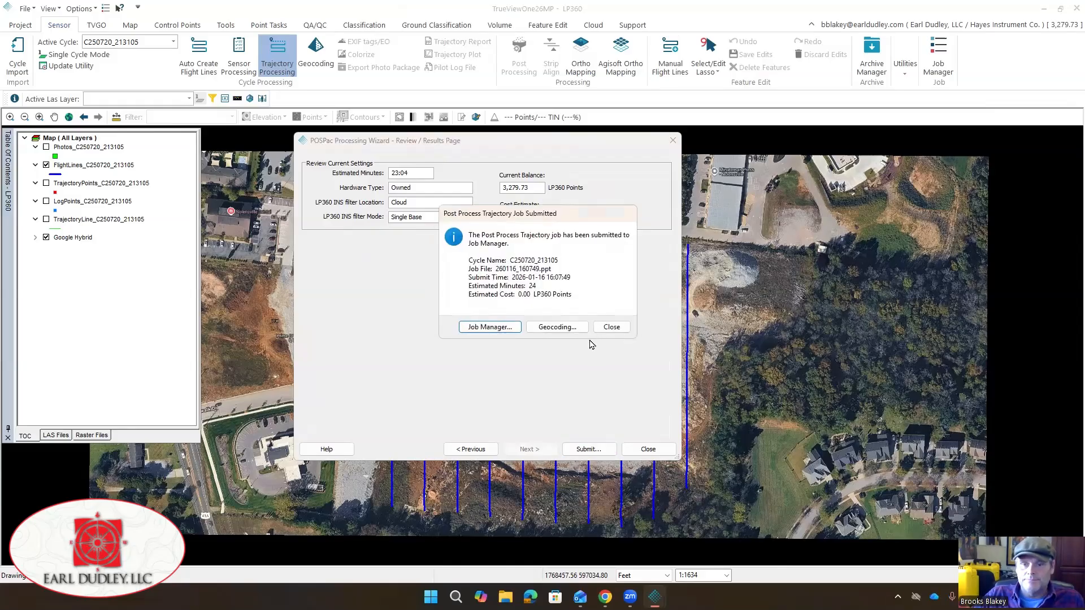
left_click(490, 328)
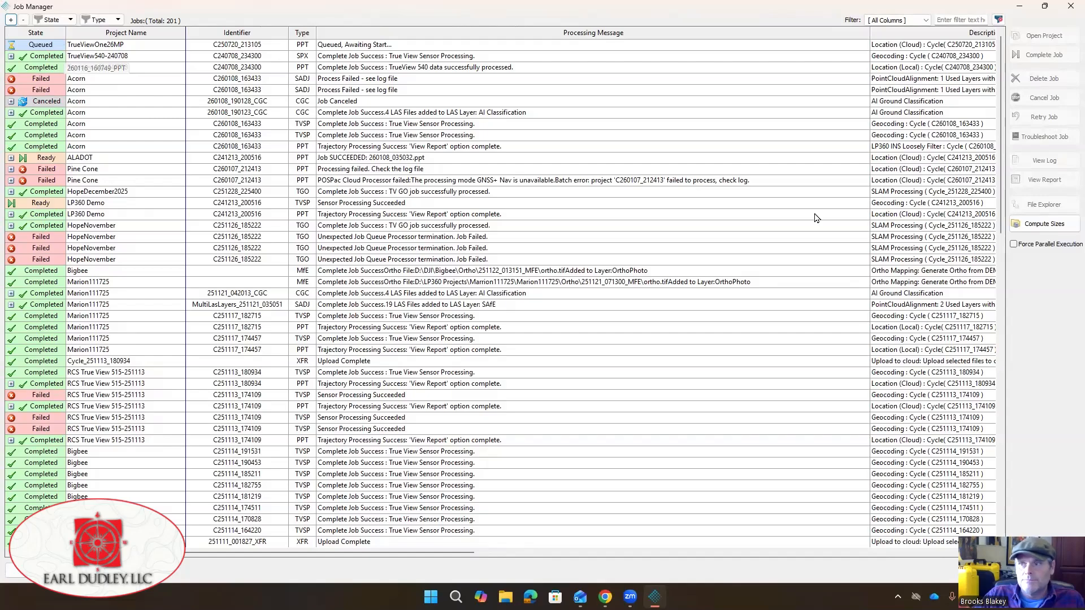
left_click(1070, 8)
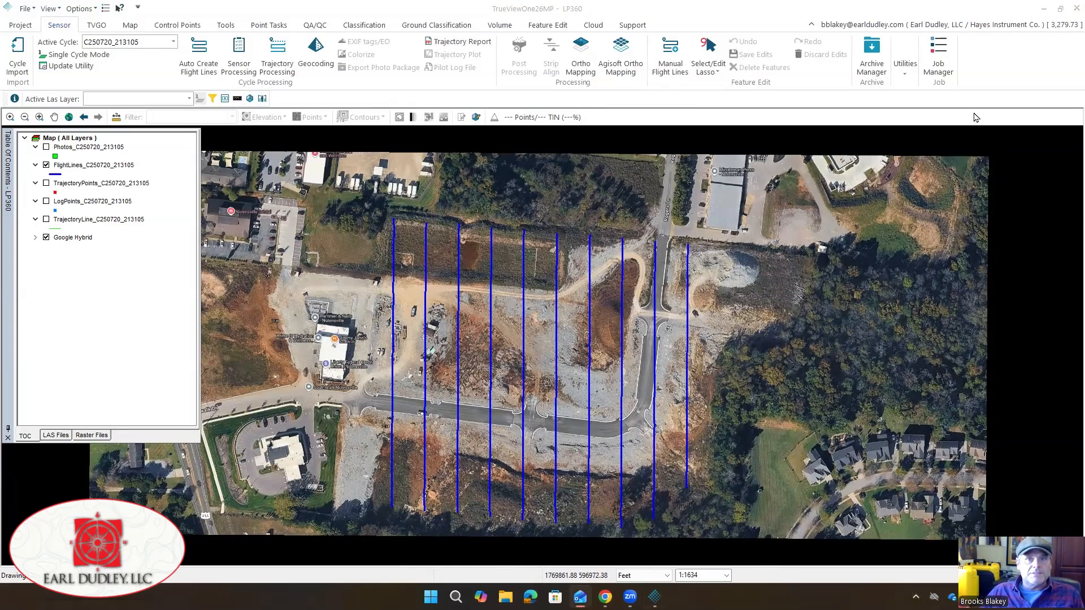
- Open the trajectory report of the C250720_213105 cloud job from Job Manager and examine its GNSS QC statistics
left_click(939, 61)
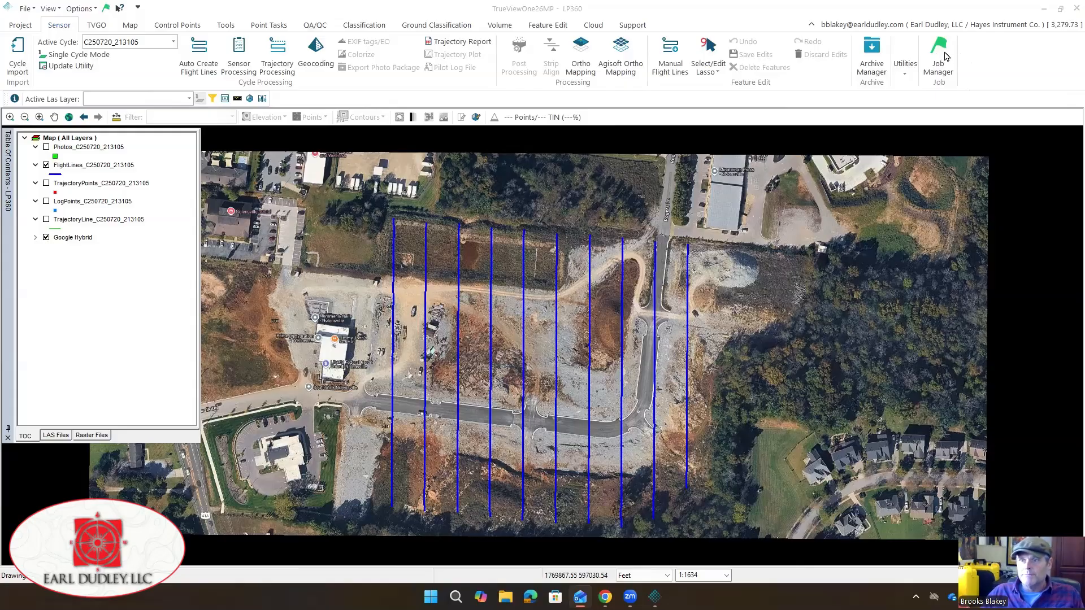
left_click(939, 61)
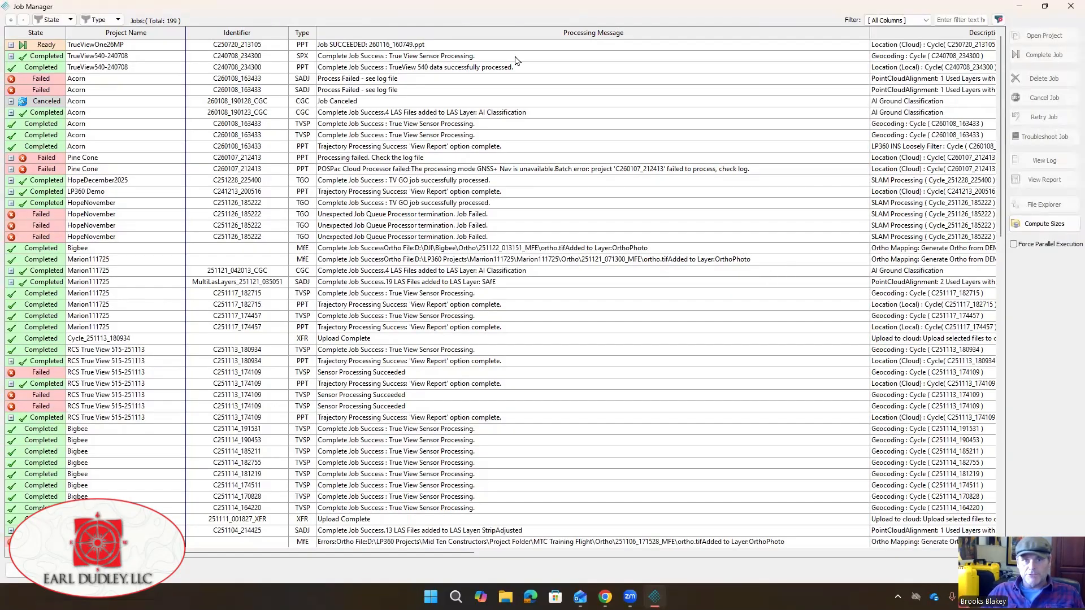
left_click(47, 46)
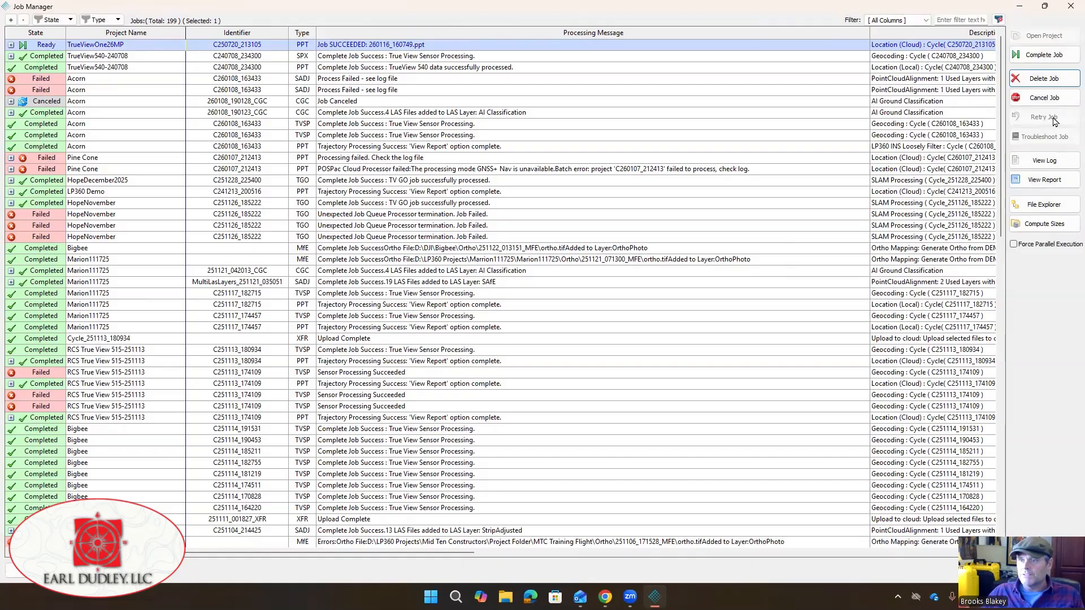
left_click(1048, 182)
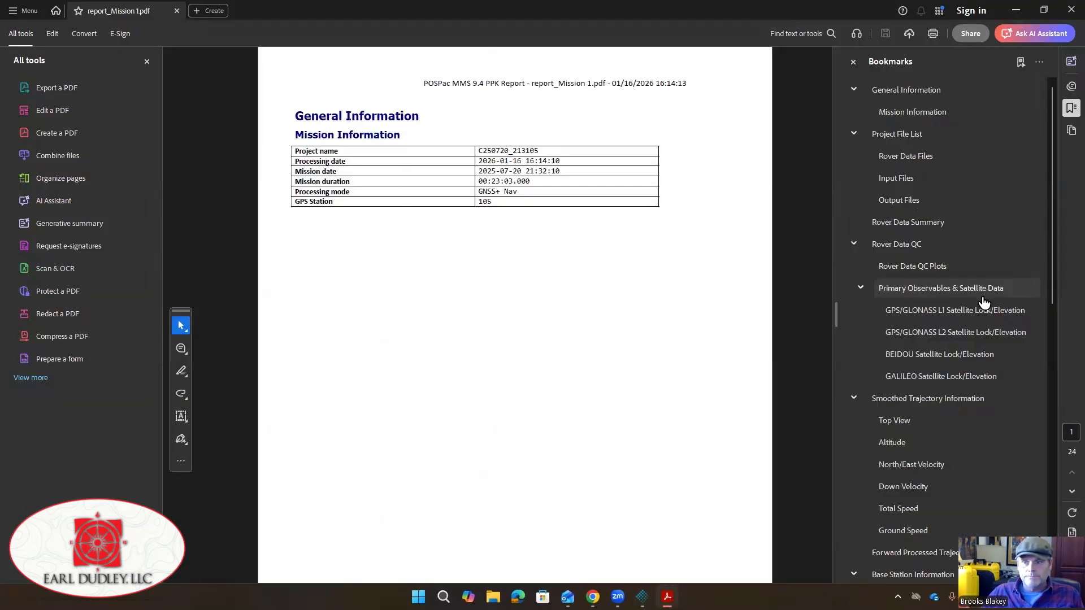
scroll(984, 288, "down", 7)
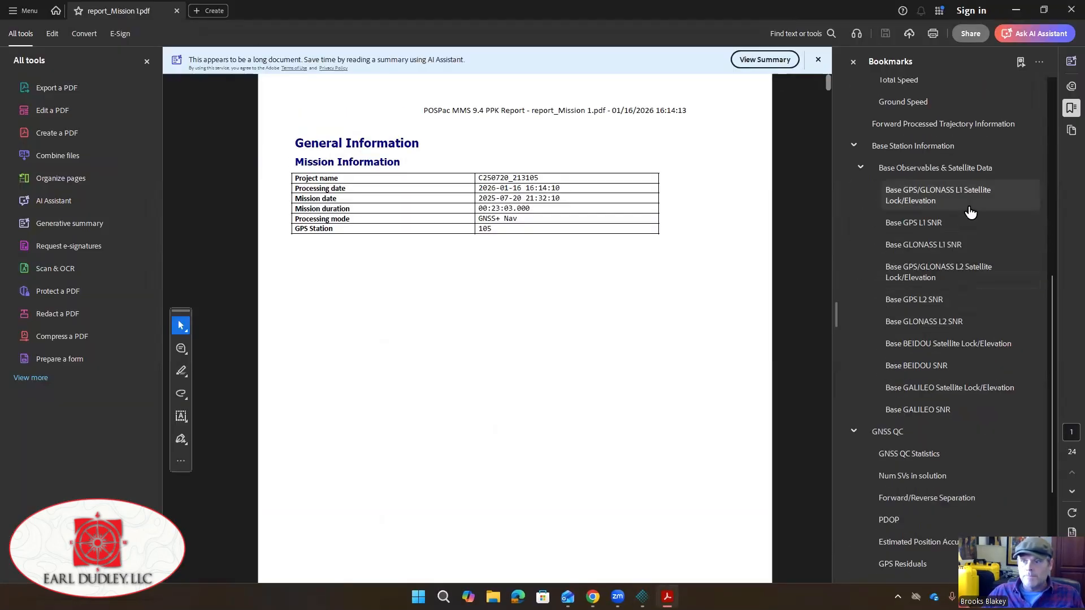
left_click(888, 432)
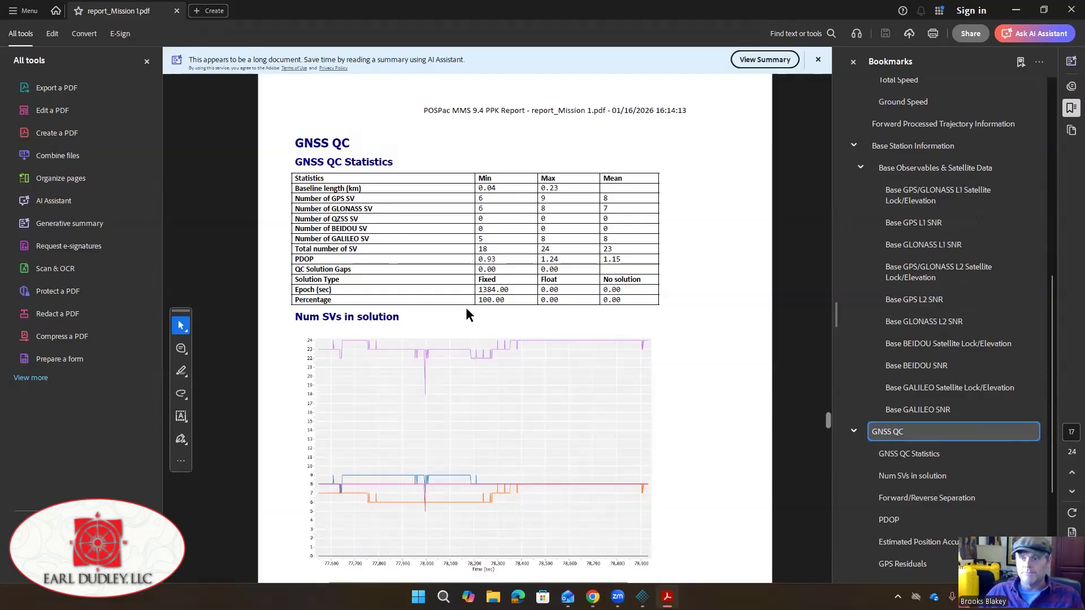
scroll(460, 305, "up", 5)
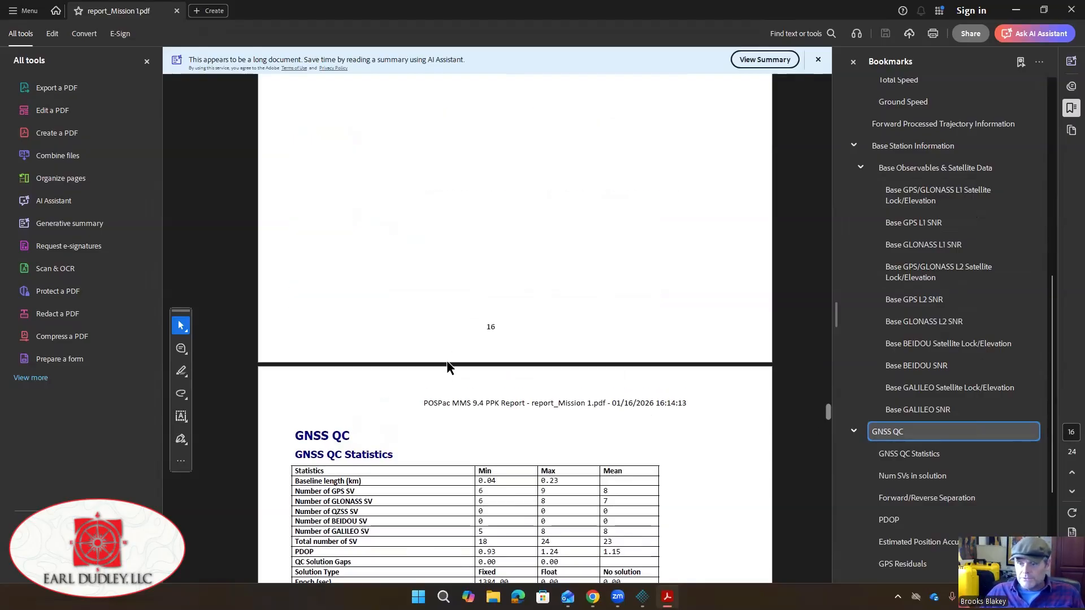
scroll(446, 360, "down", 1)
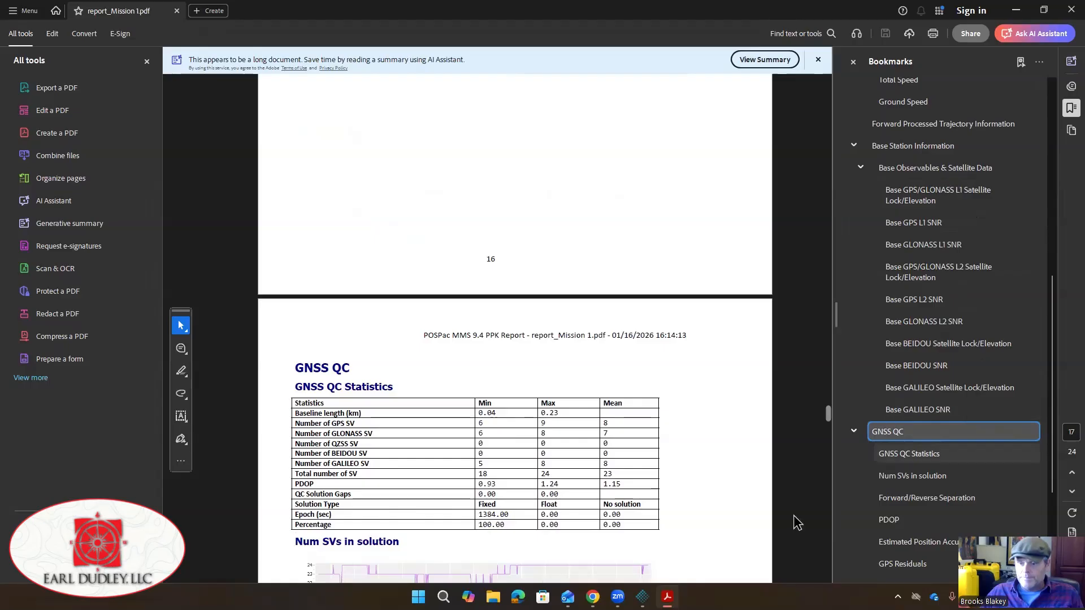
- Inspect the PDOP plot in the trajectory report, look through the remaining report sections, and close the report
left_click(886, 520)
scroll(729, 442, "down", 6)
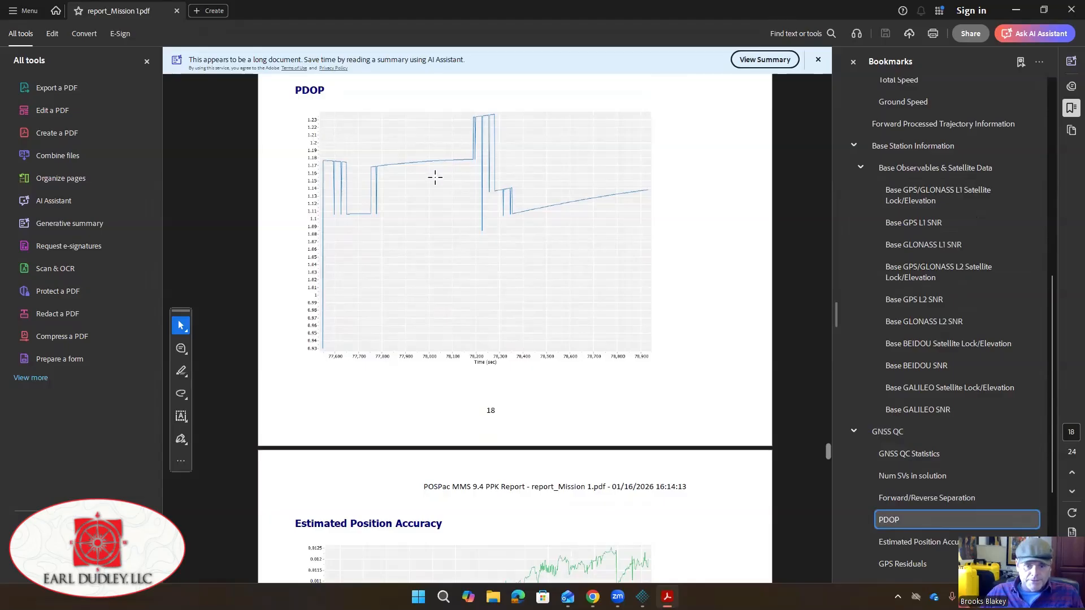
scroll(927, 413, "down", 4)
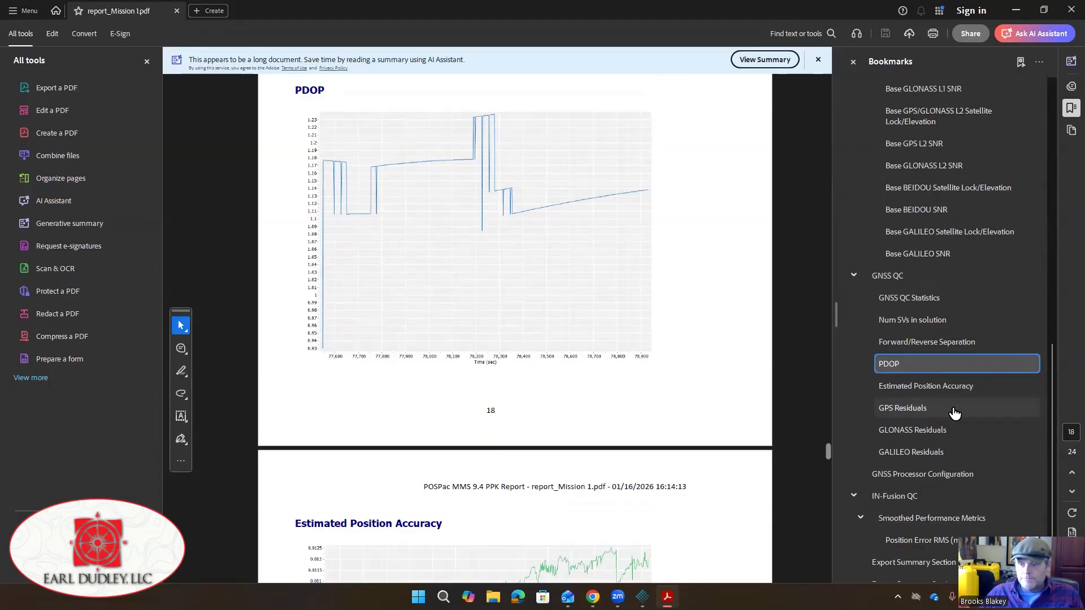
scroll(965, 412, "up", 10)
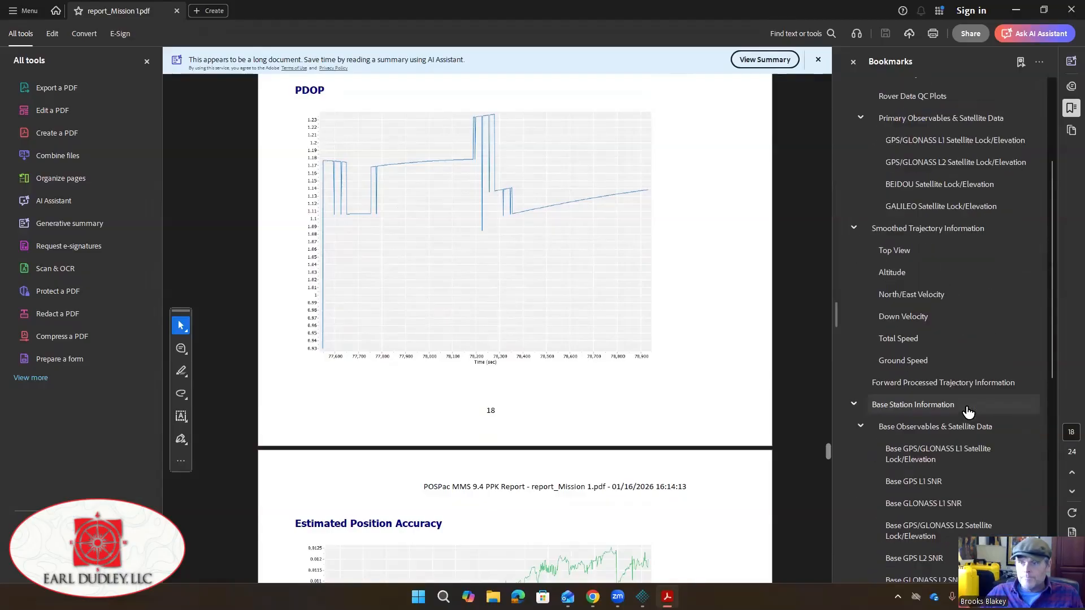
scroll(930, 417, "up", 2)
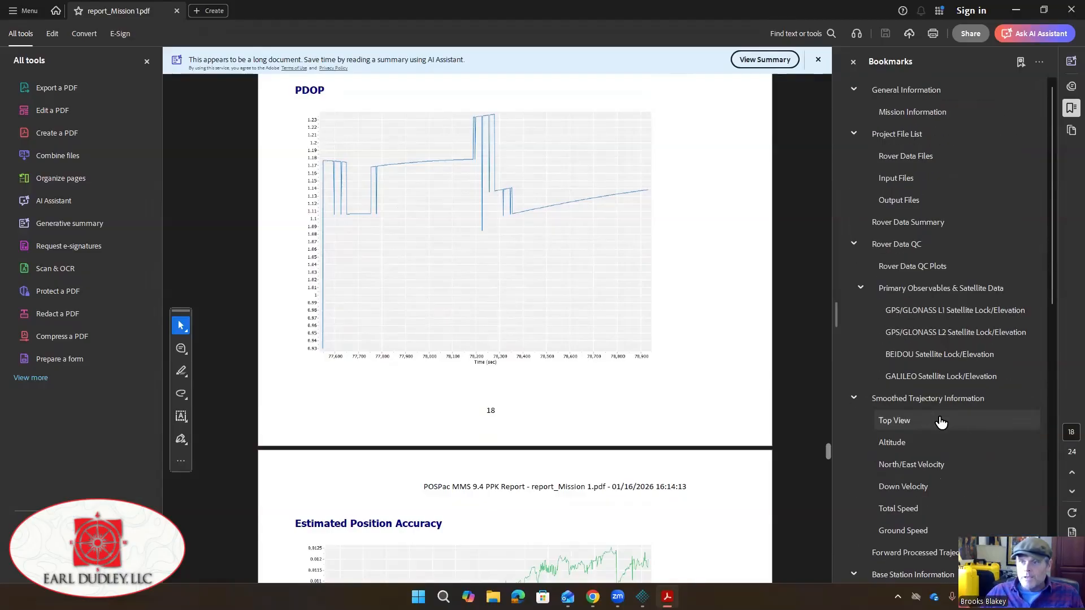
left_click(1068, 11)
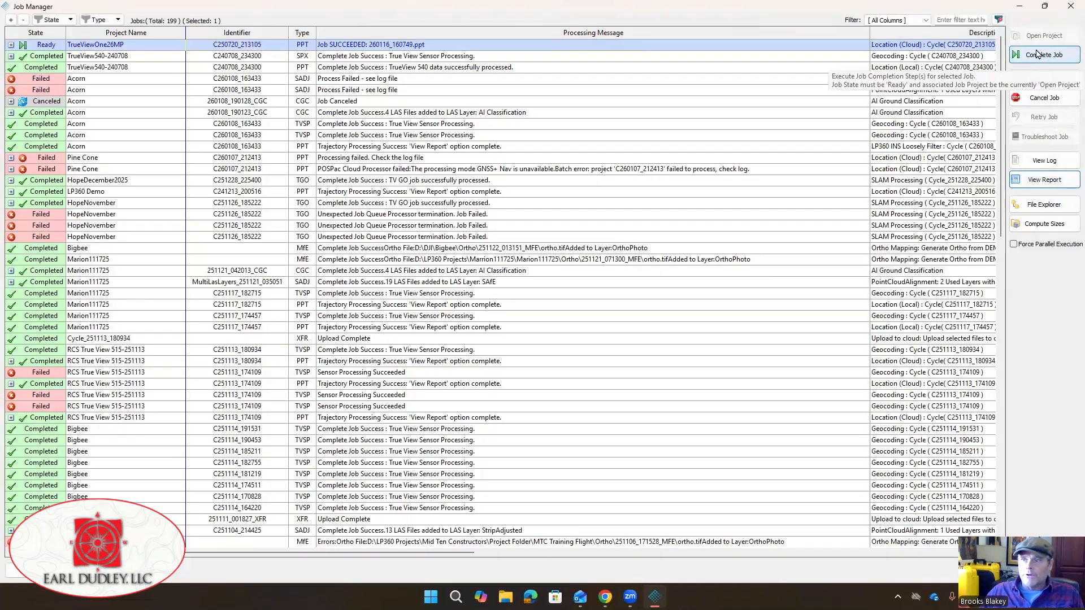
- Run the completion steps for the C250720_213105 trajectory job and skim its post-process report before returning to the map
left_click(1055, 56)
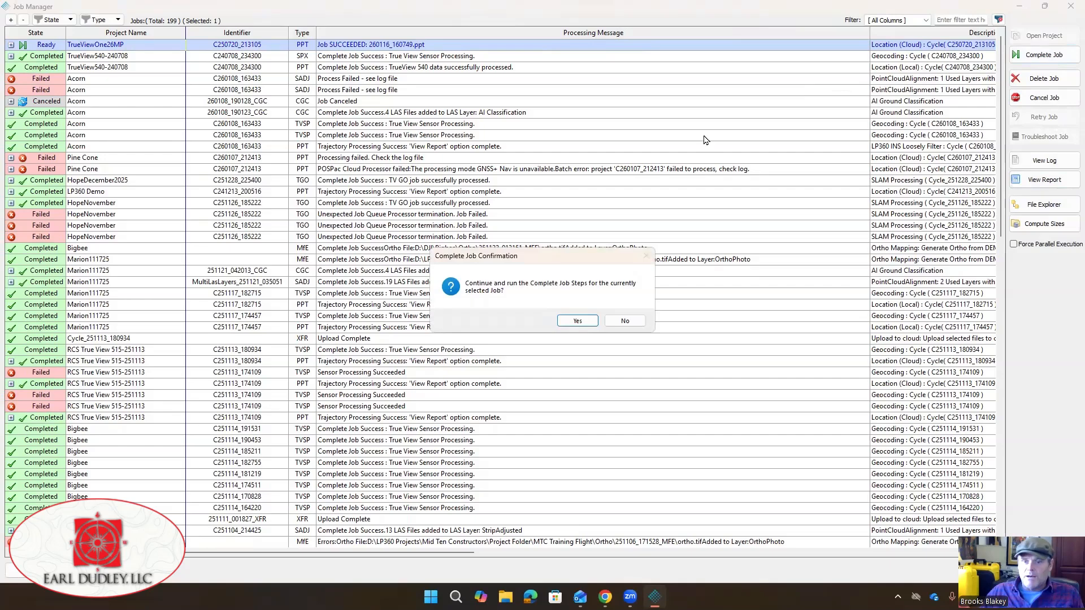
left_click(577, 322)
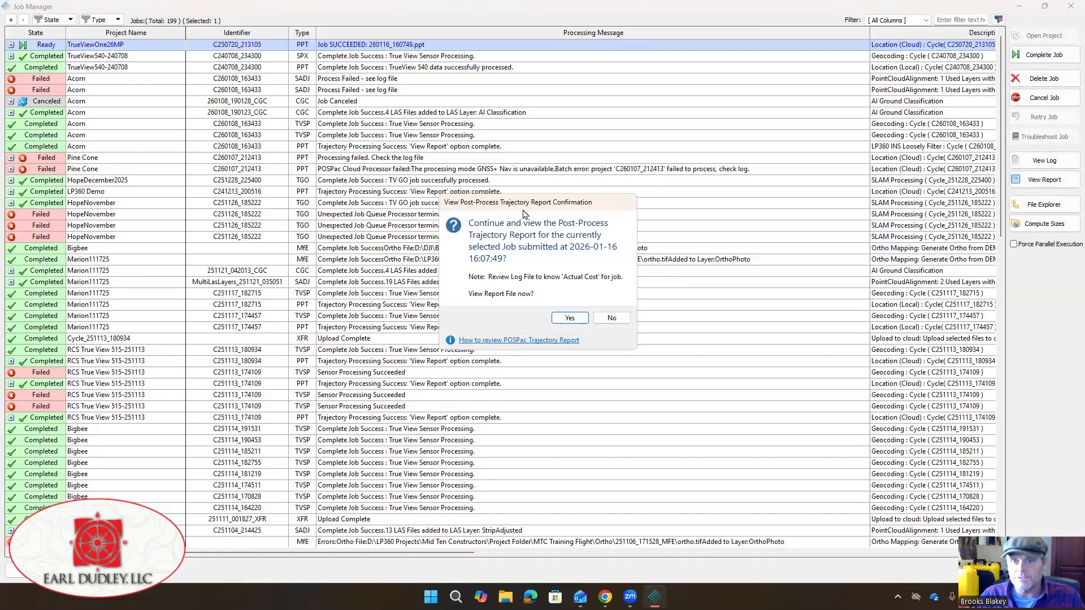
left_click(574, 327)
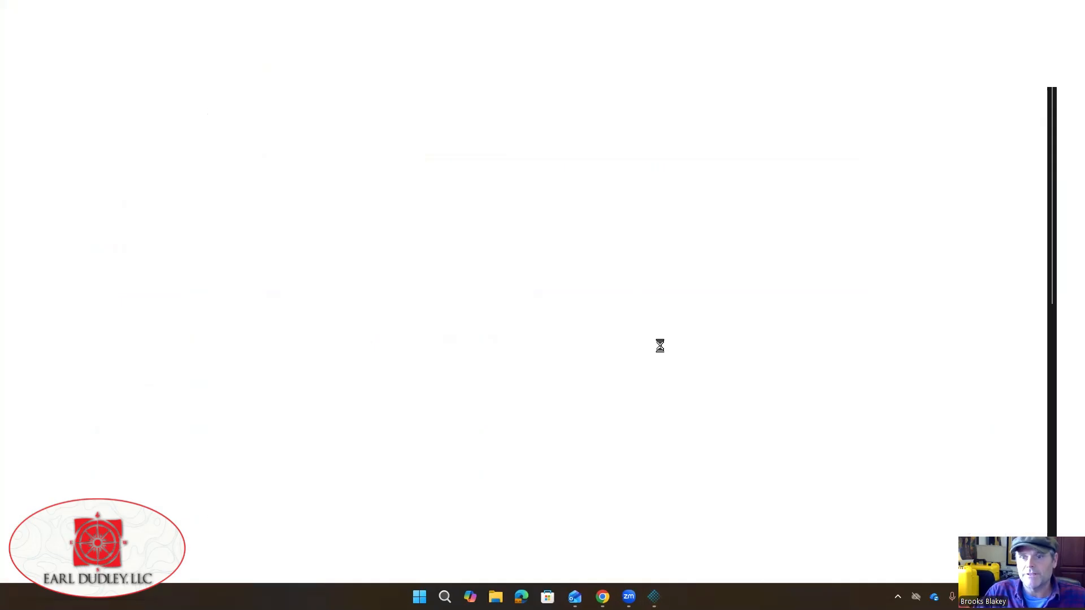
scroll(618, 327, "down", 15)
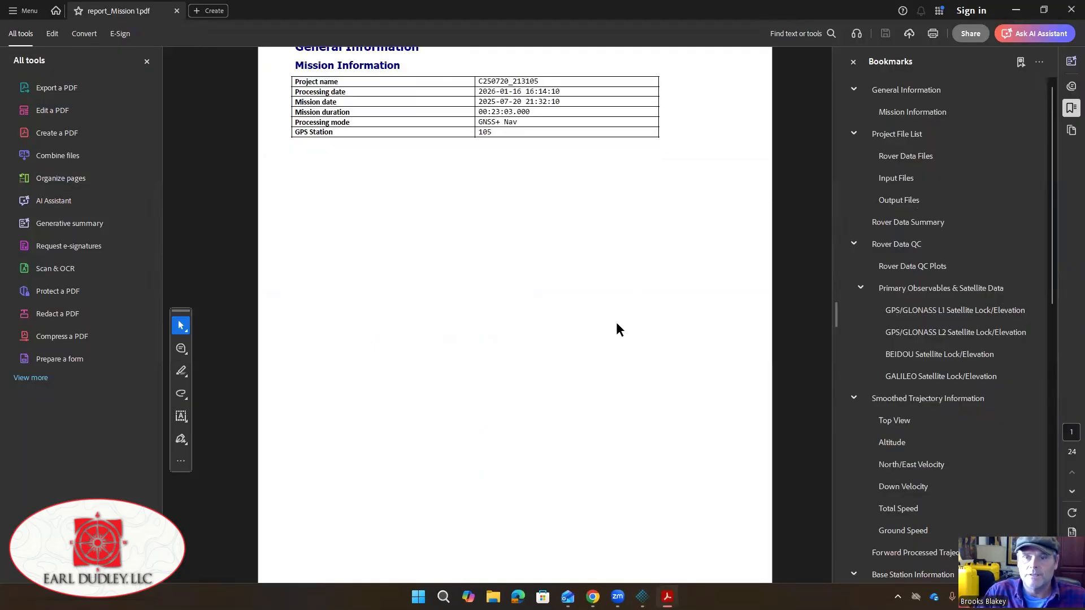
scroll(600, 327, "up", 8)
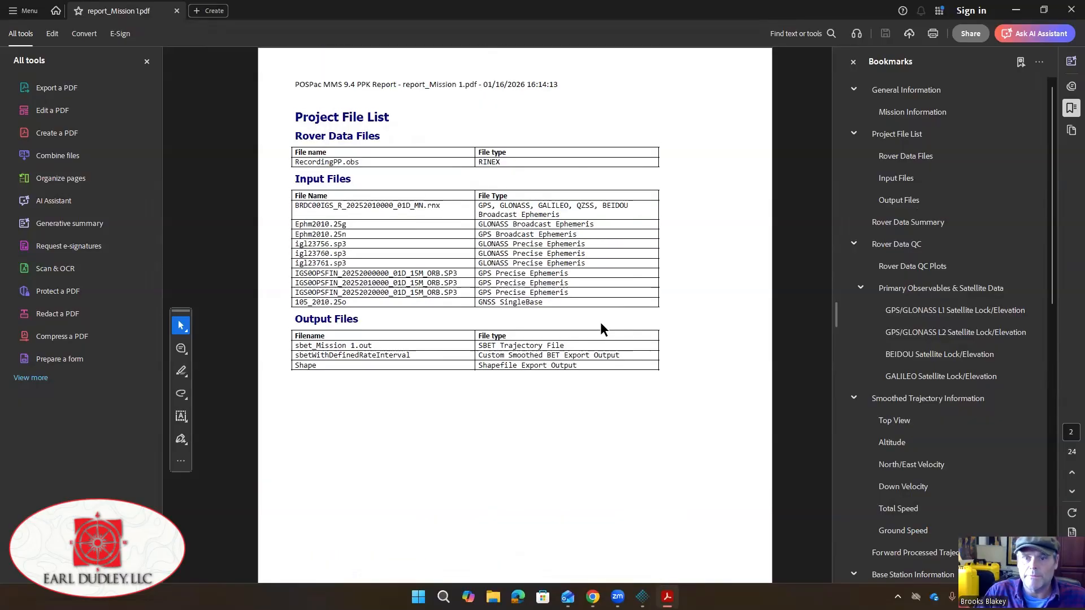
scroll(600, 329, "down", 9)
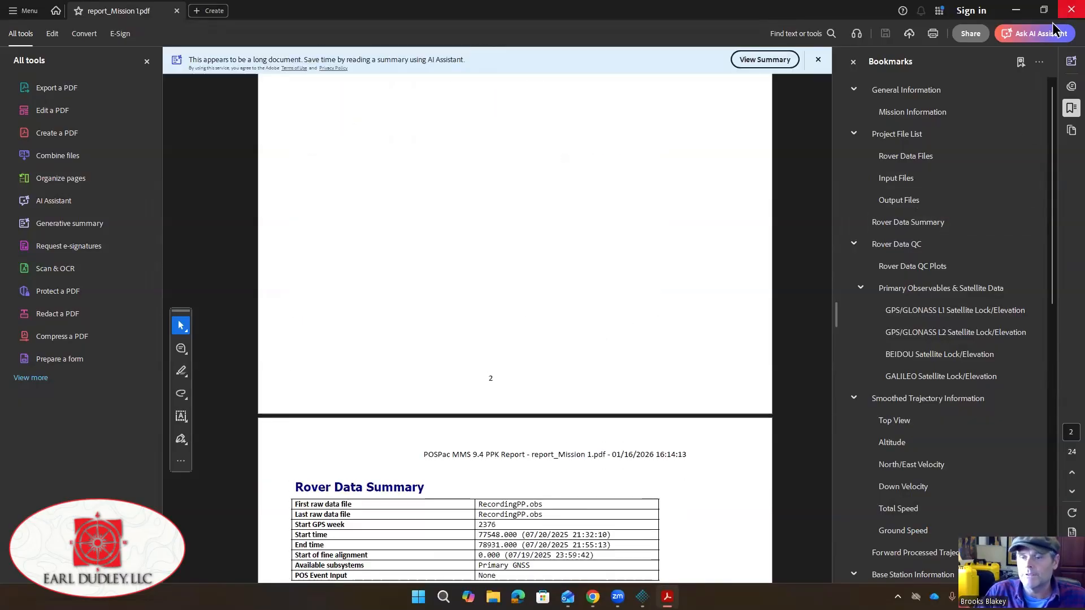
left_click(1070, 10)
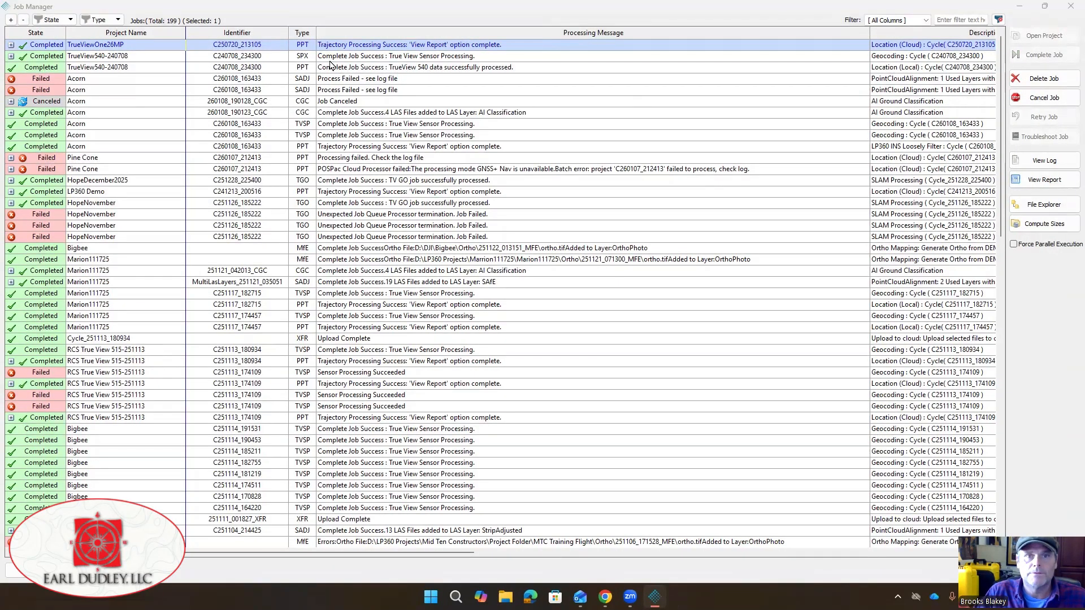
left_click(1070, 8)
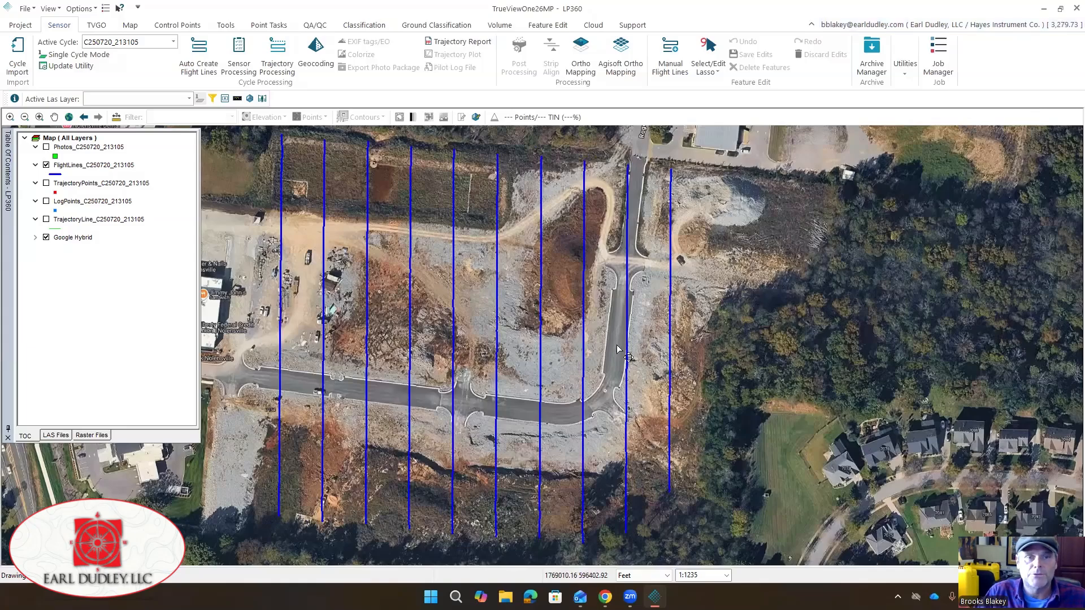
- Set up geocoding for cycle C250720_213105 with the LIDAR clip range off and a clip angle of 40 degrees
left_click(315, 54)
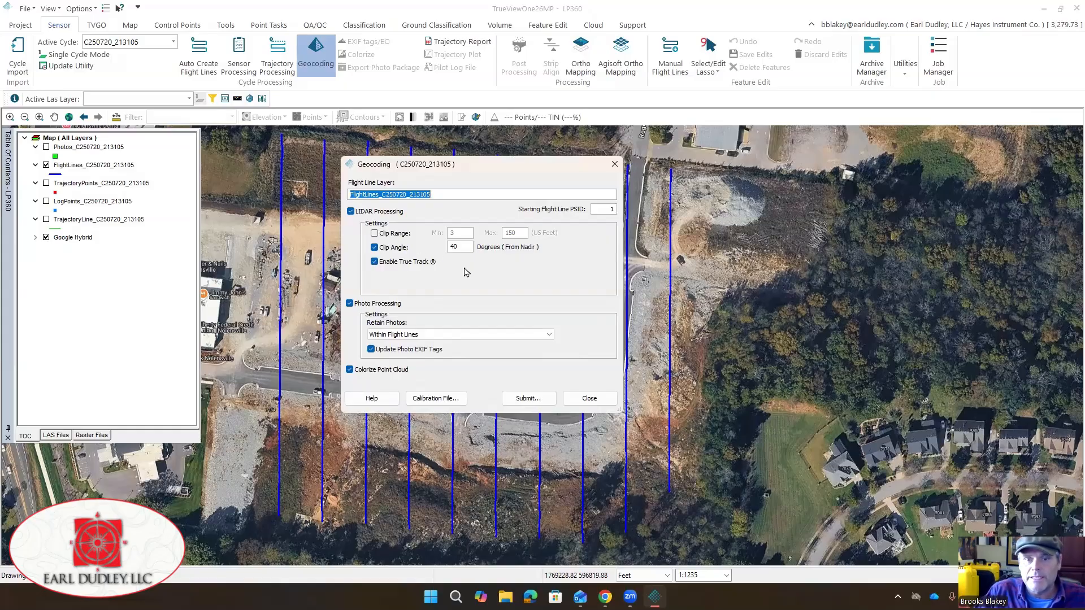
left_click(375, 233)
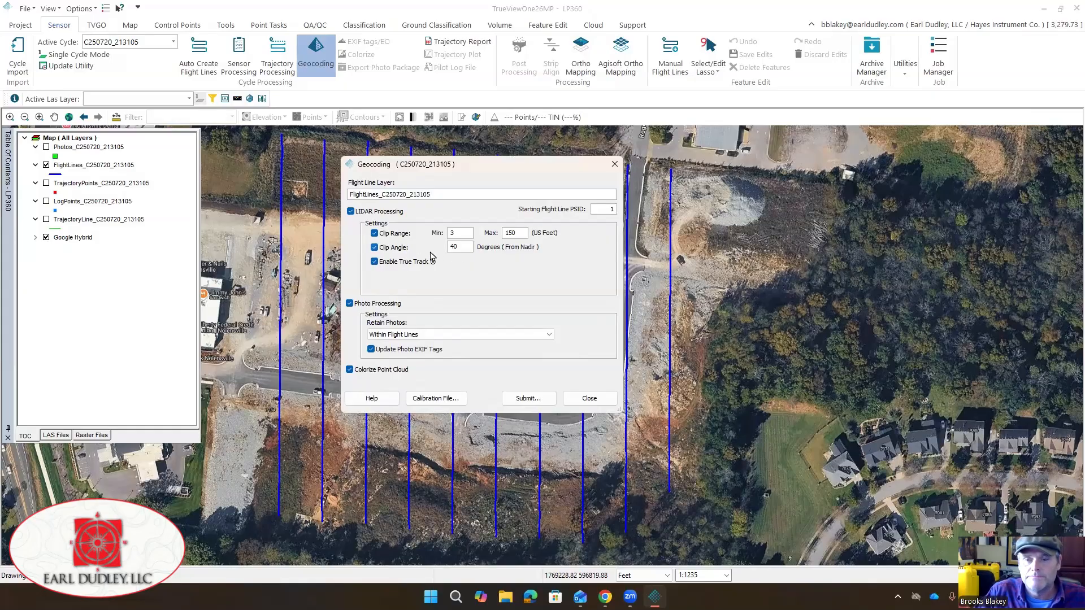
left_click(373, 233)
left_click(374, 233)
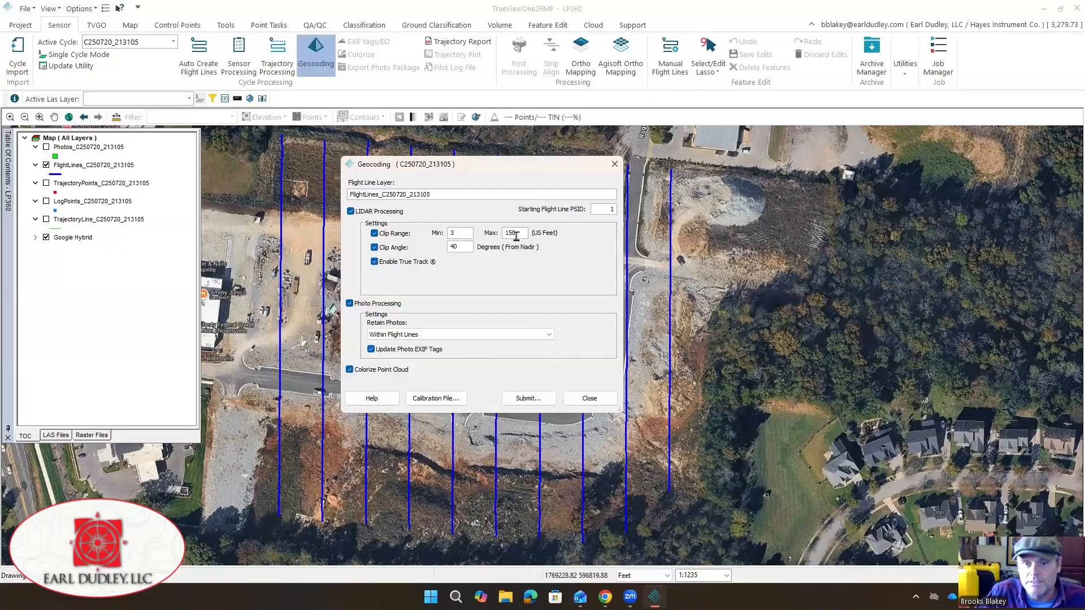
left_click(374, 233)
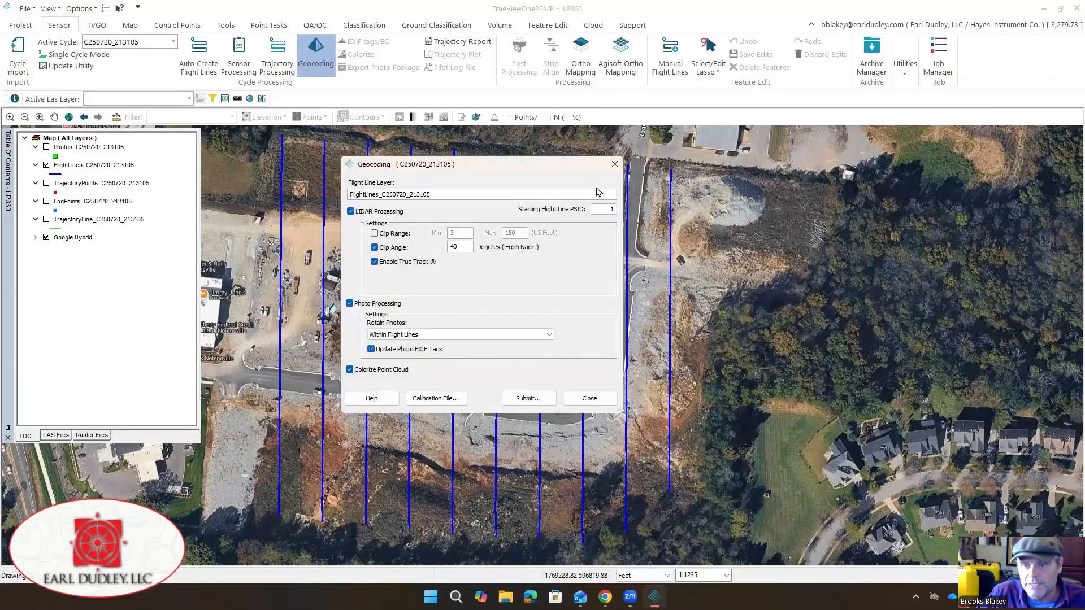
left_click_drag(527, 166, 925, 171)
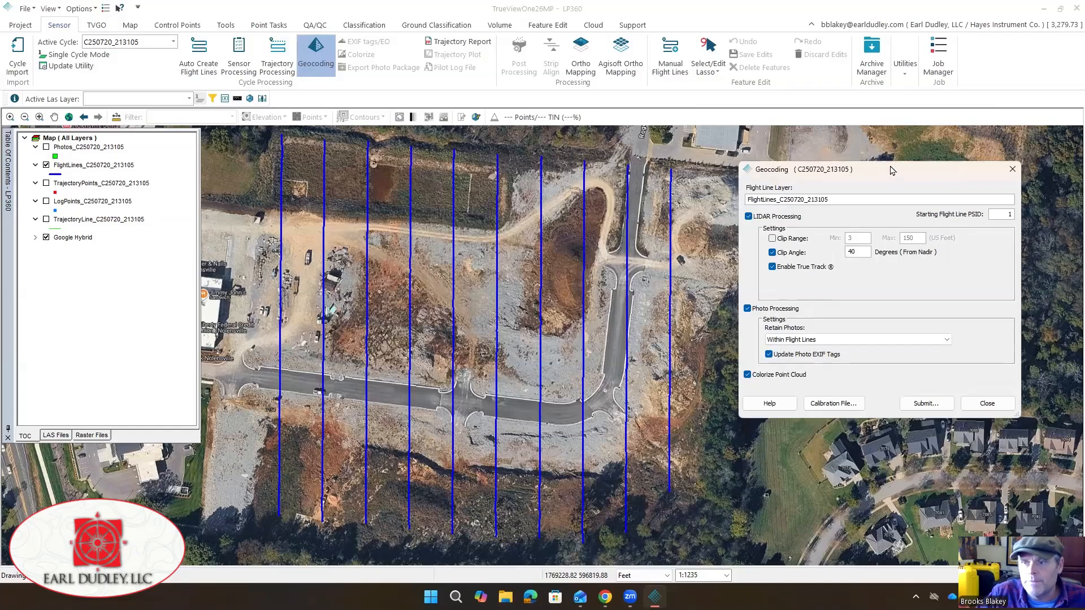
left_click_drag(890, 170, 617, 128)
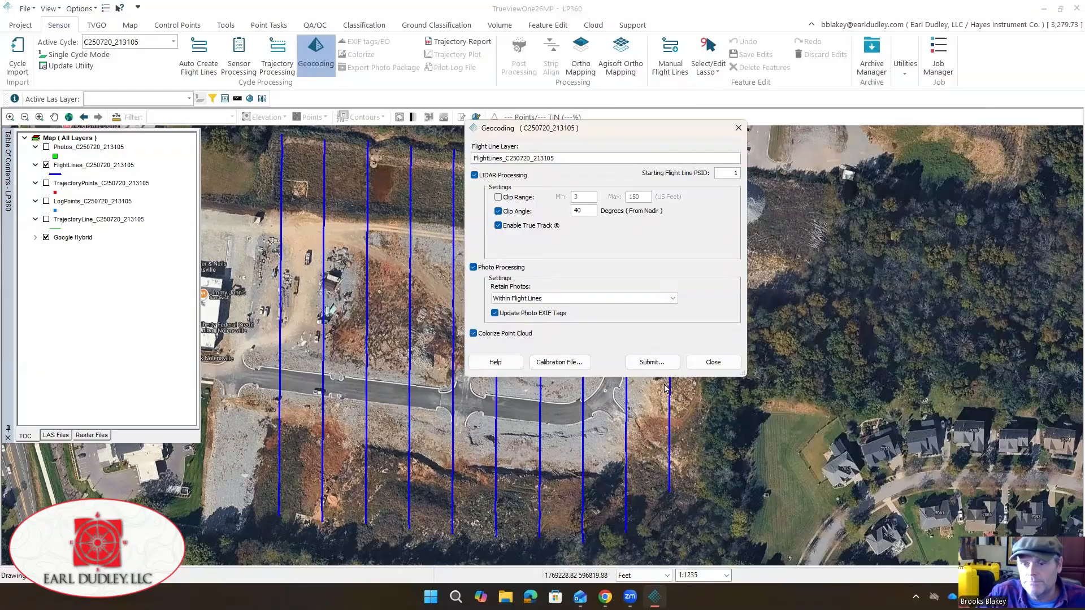
- Submit the geocoding job for cycle C250720_213105 and check its status in Job Manager
left_click(645, 360)
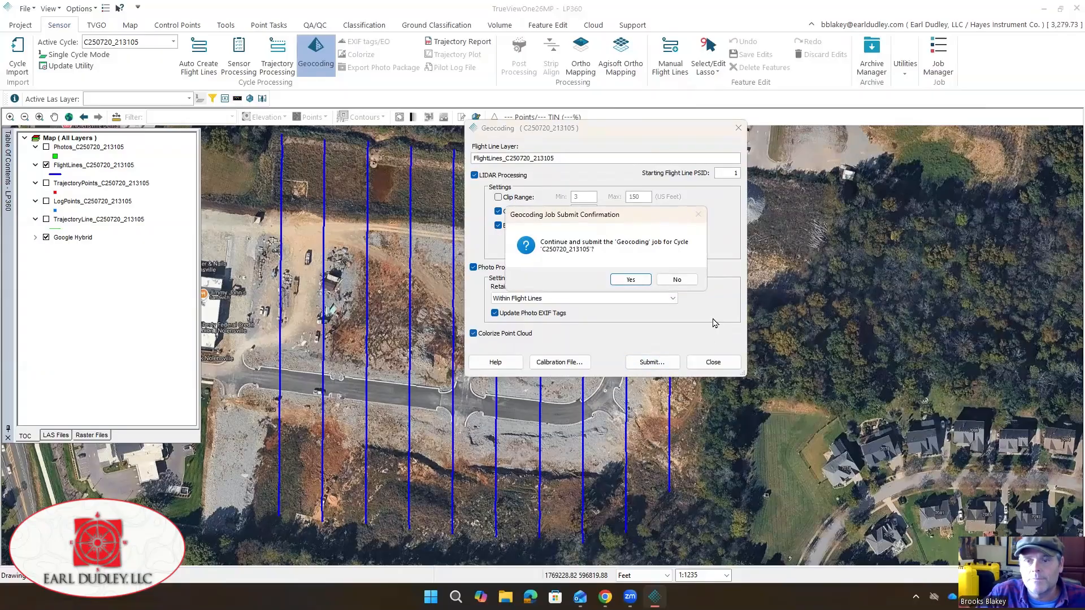
left_click(636, 283)
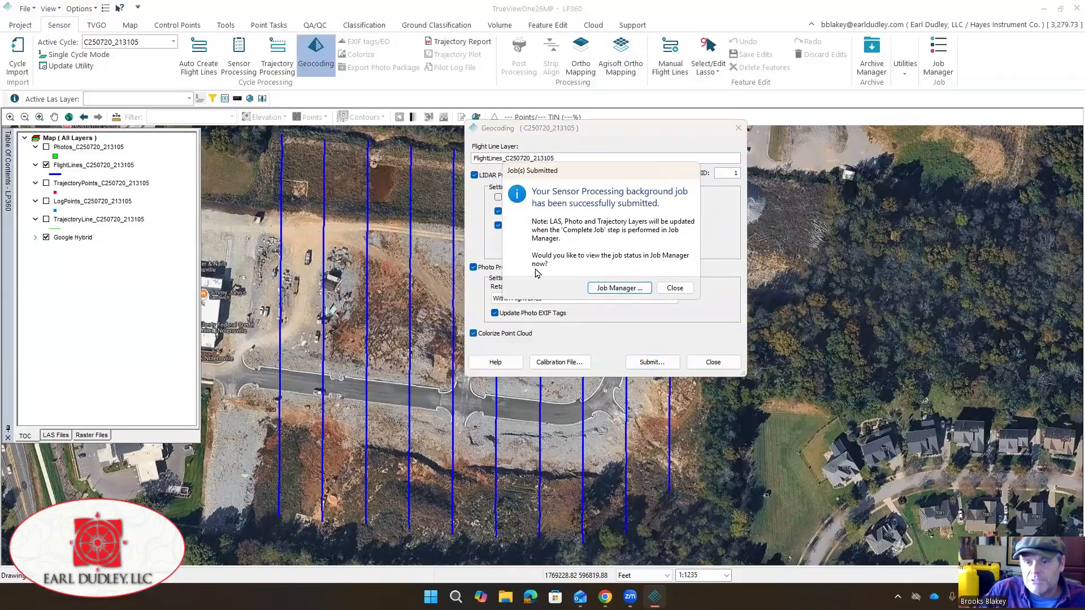
left_click(619, 289)
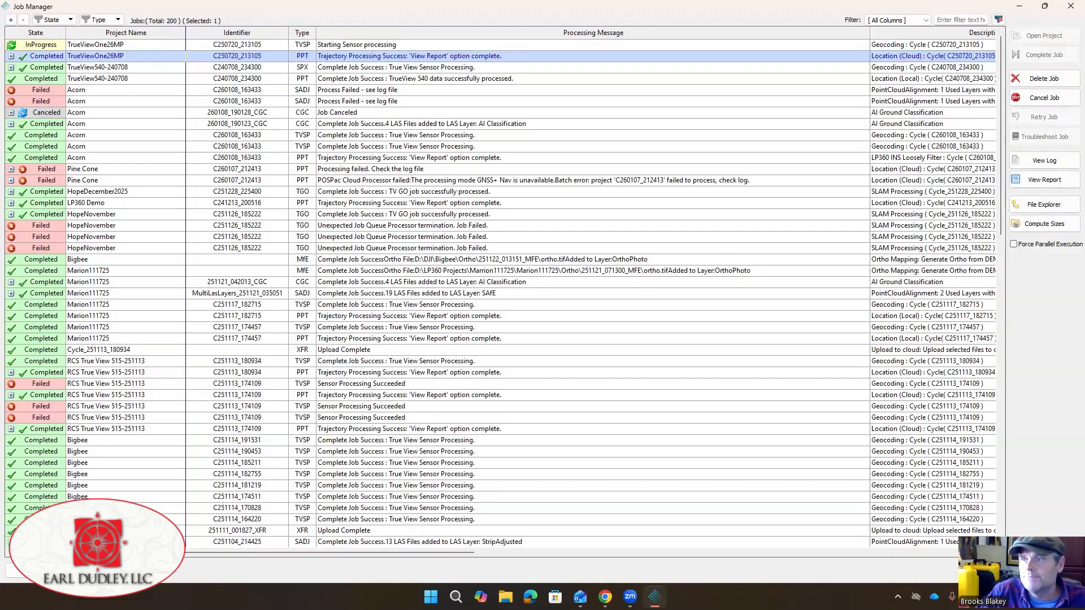
left_click(1068, 8)
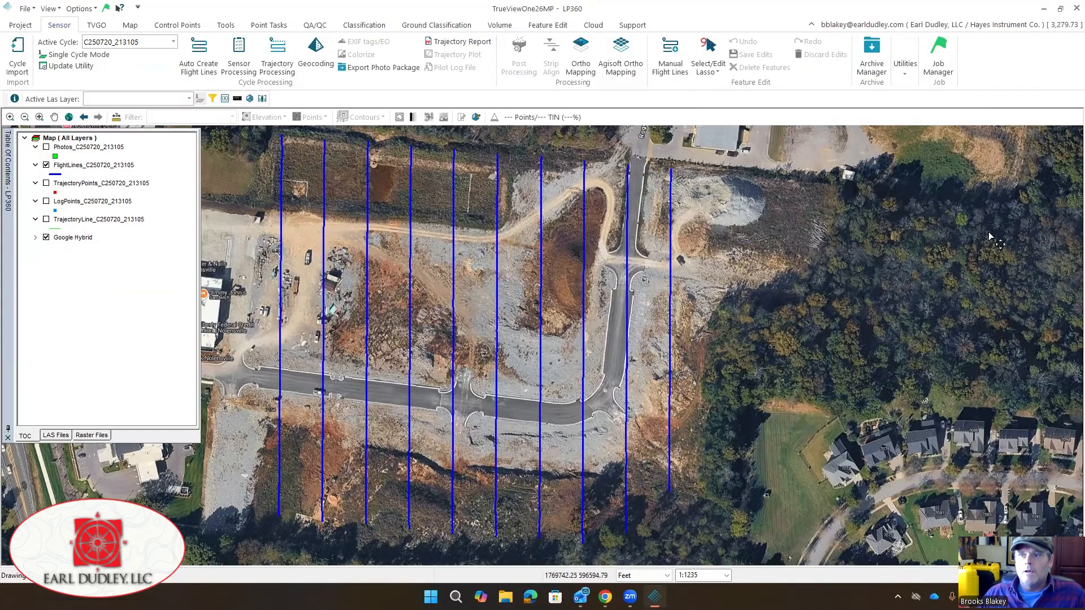
- Run the completion steps for the C250720_213105 geocoding job in Job Manager to import the LAS data
left_click(940, 61)
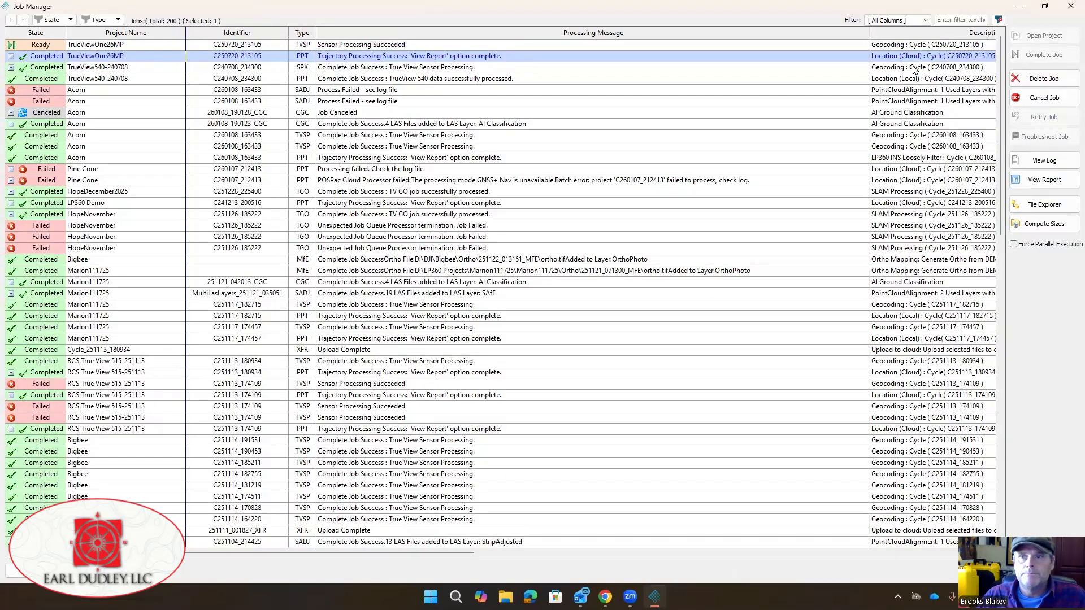
left_click(356, 44)
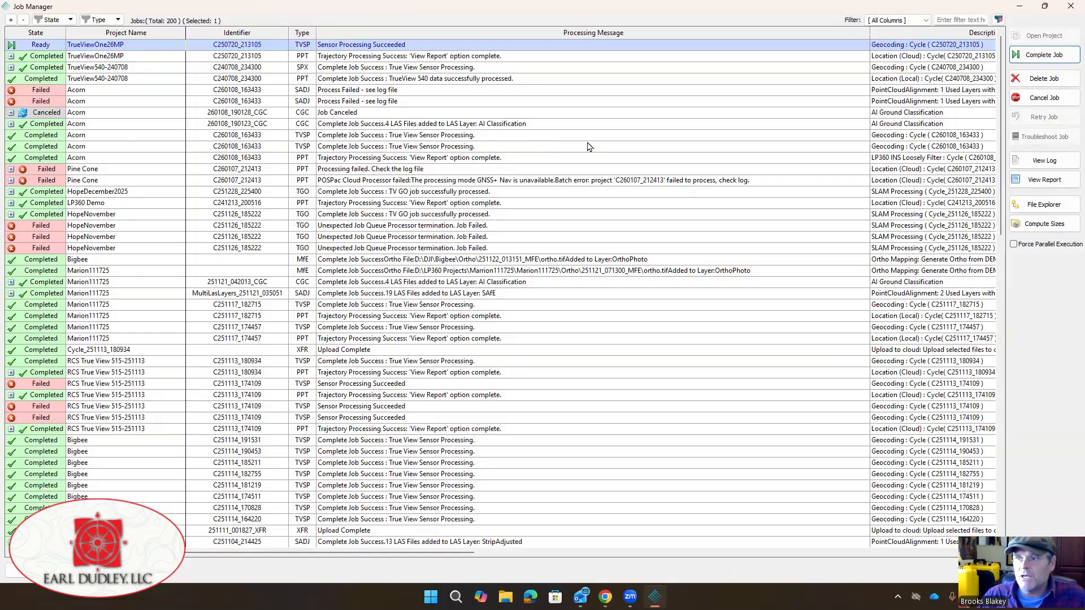
left_click(1044, 55)
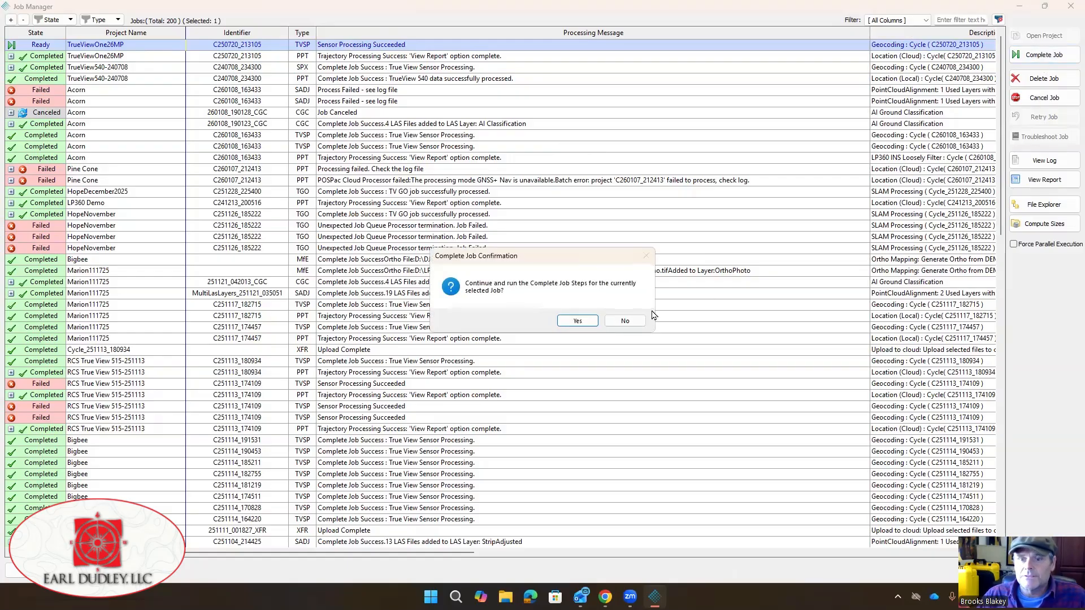
left_click(579, 321)
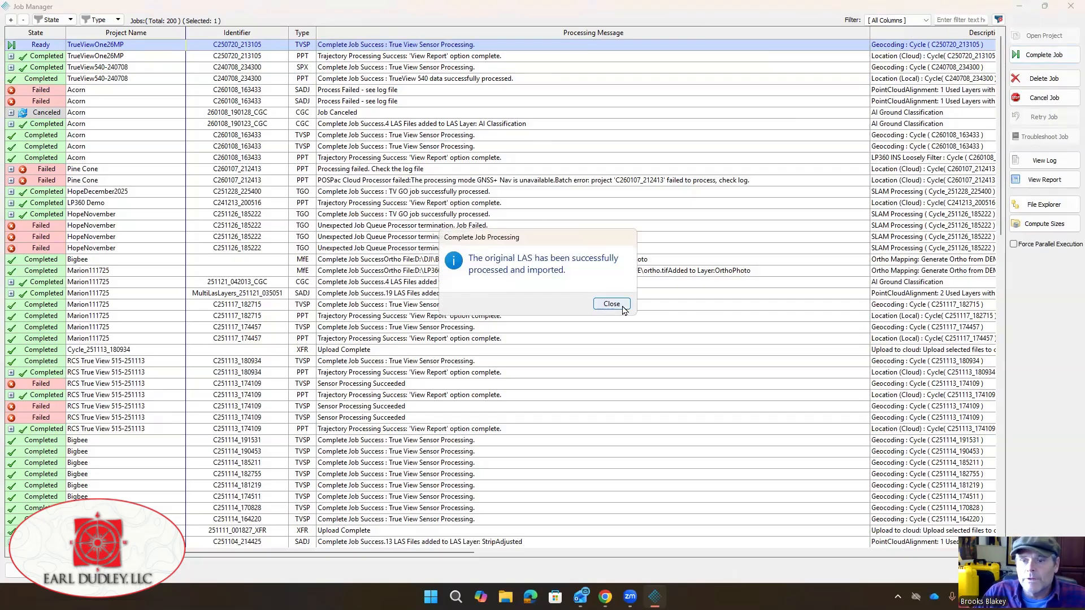
- Dismiss the import confirmation, leave Job Manager, and display the point cloud as a TIN surface colored by elevation
left_click(612, 306)
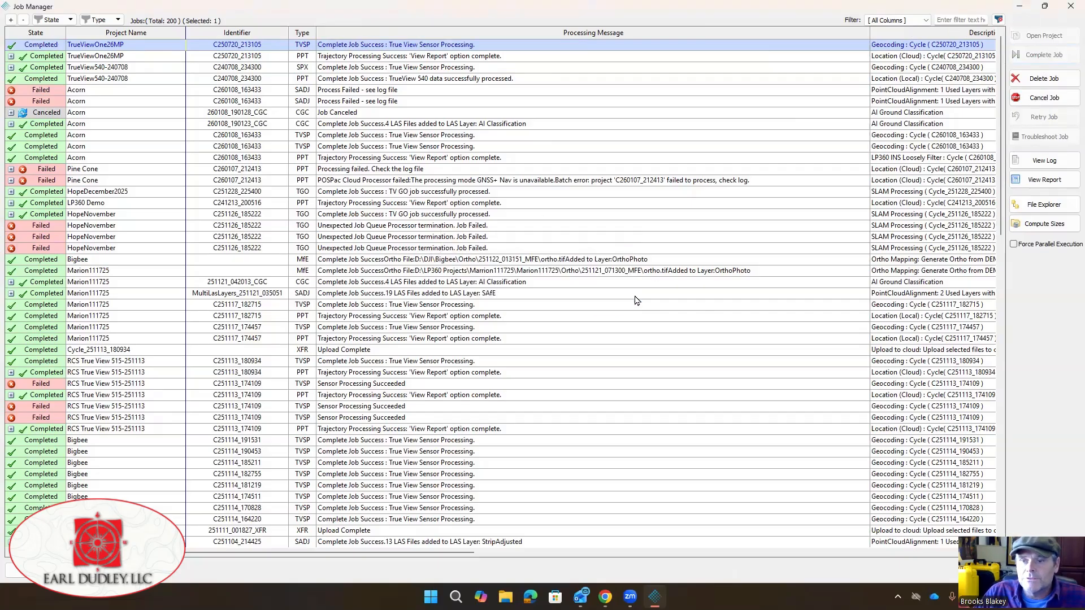
left_click(1070, 5)
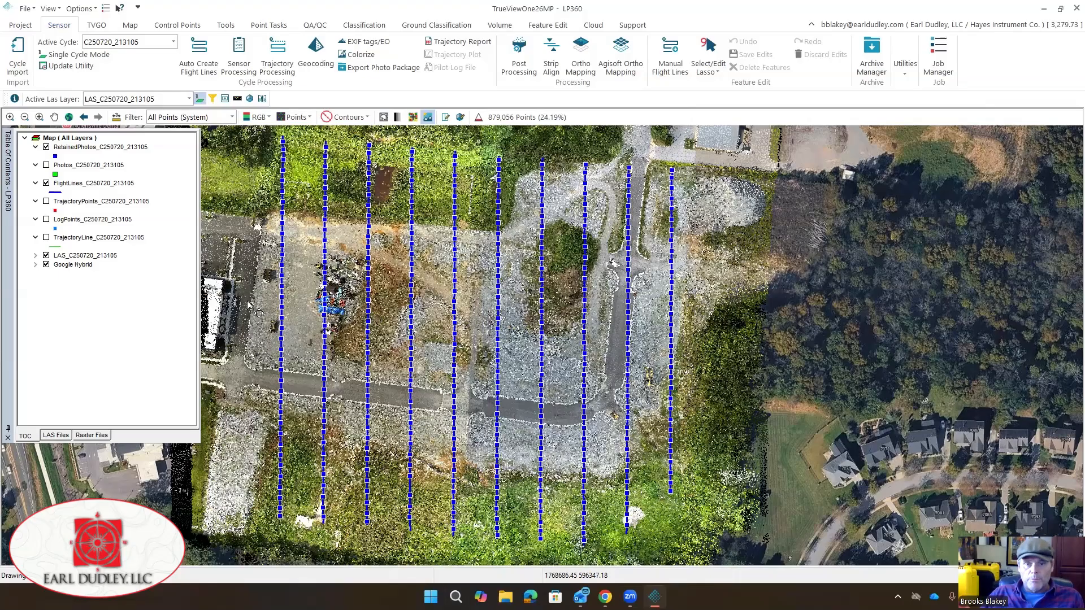
left_click(267, 120)
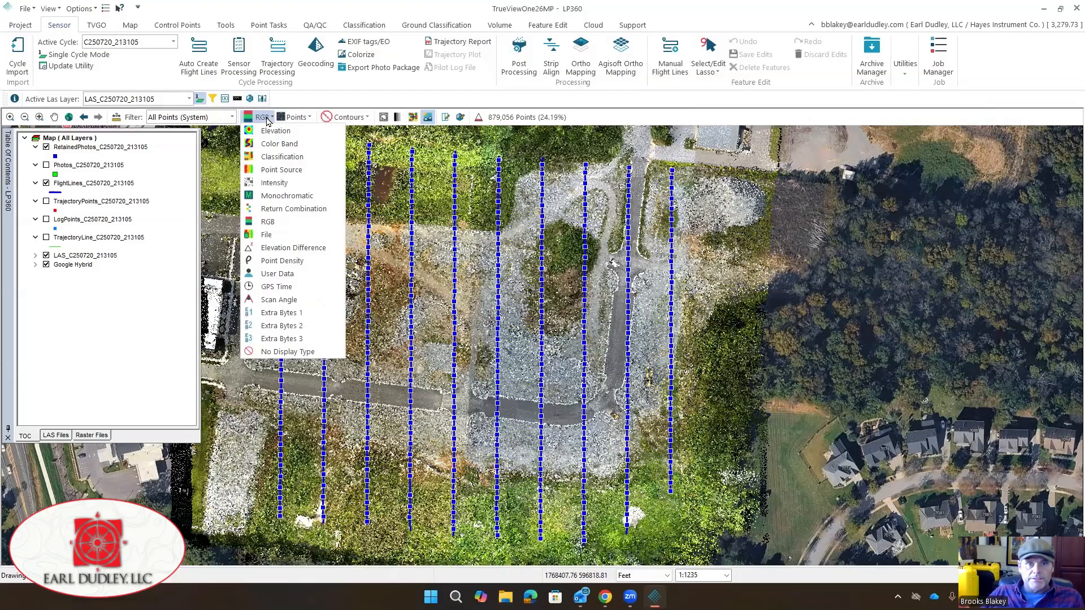
left_click(270, 130)
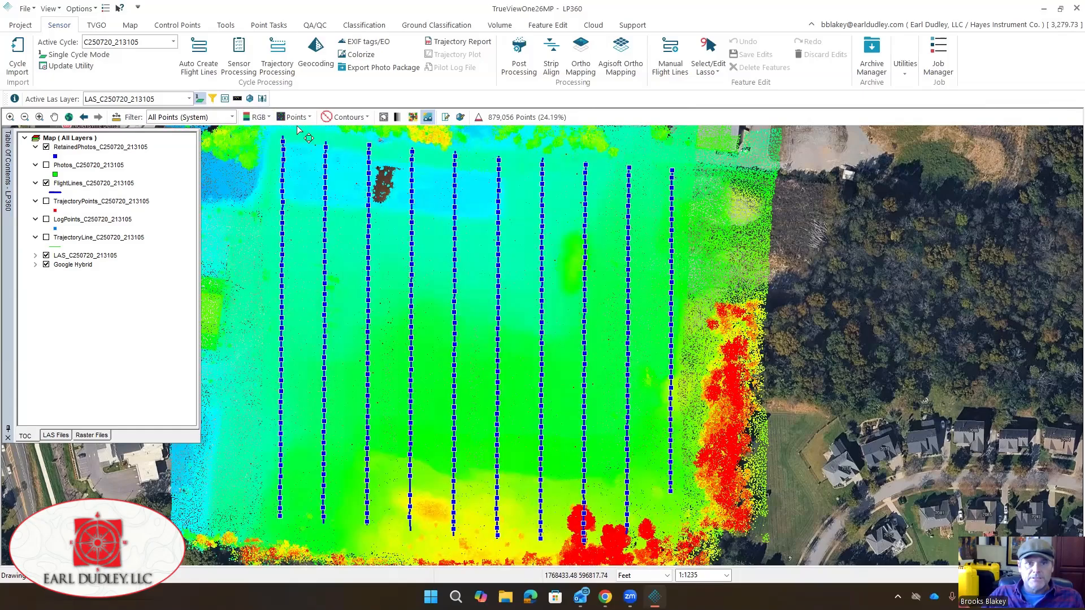
left_click(305, 118)
left_click(322, 144)
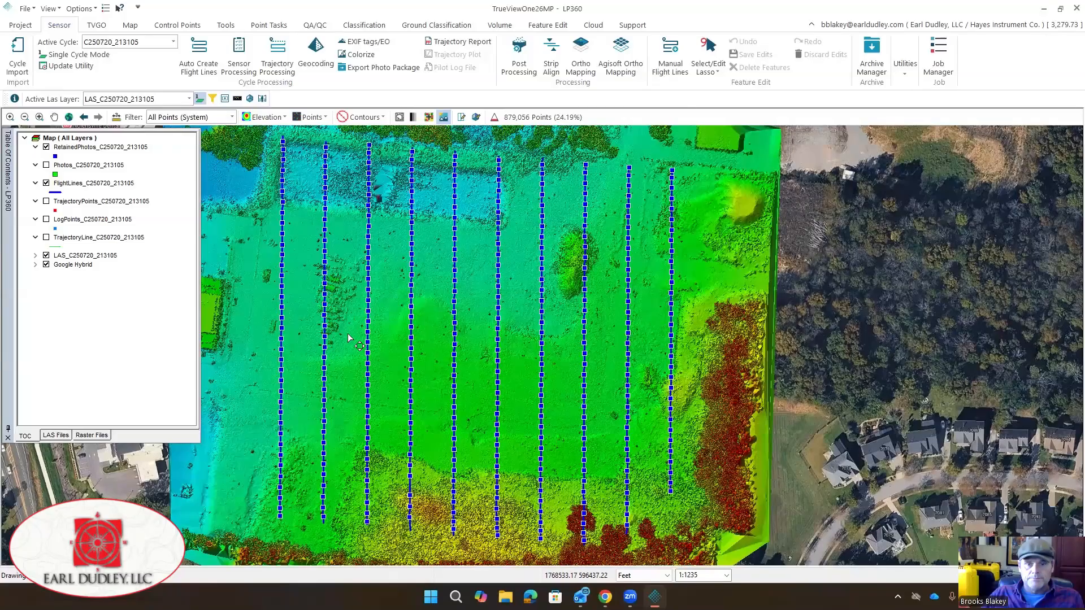
- Examine the elevation TIN surface between the flight lines and across the whole site for ground detail and vertical mismatches
scroll(349, 338, "up", 5)
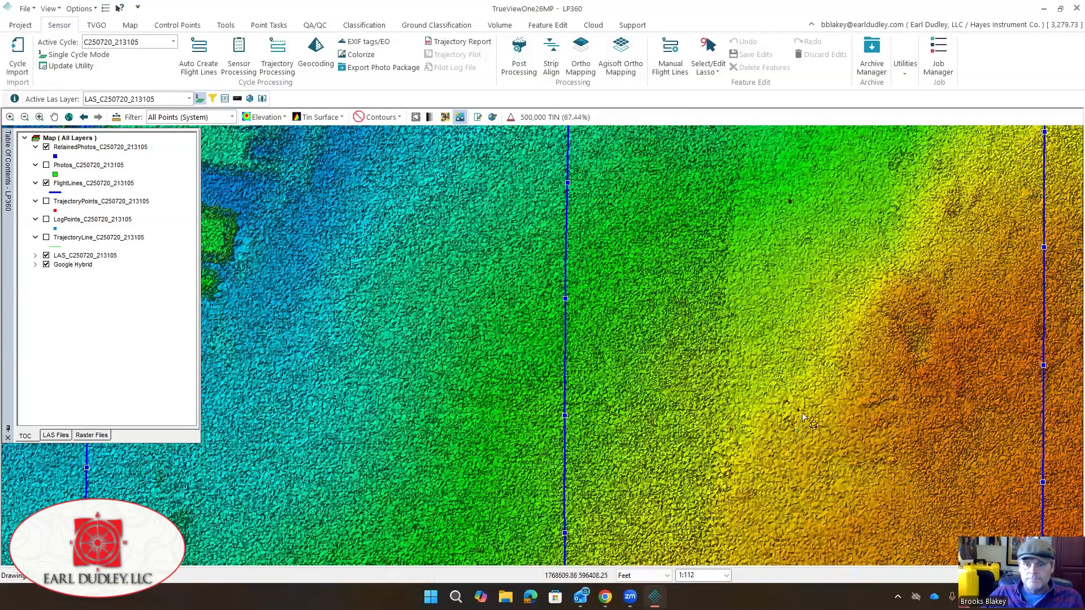
middle_click_drag(630, 327, 455, 280)
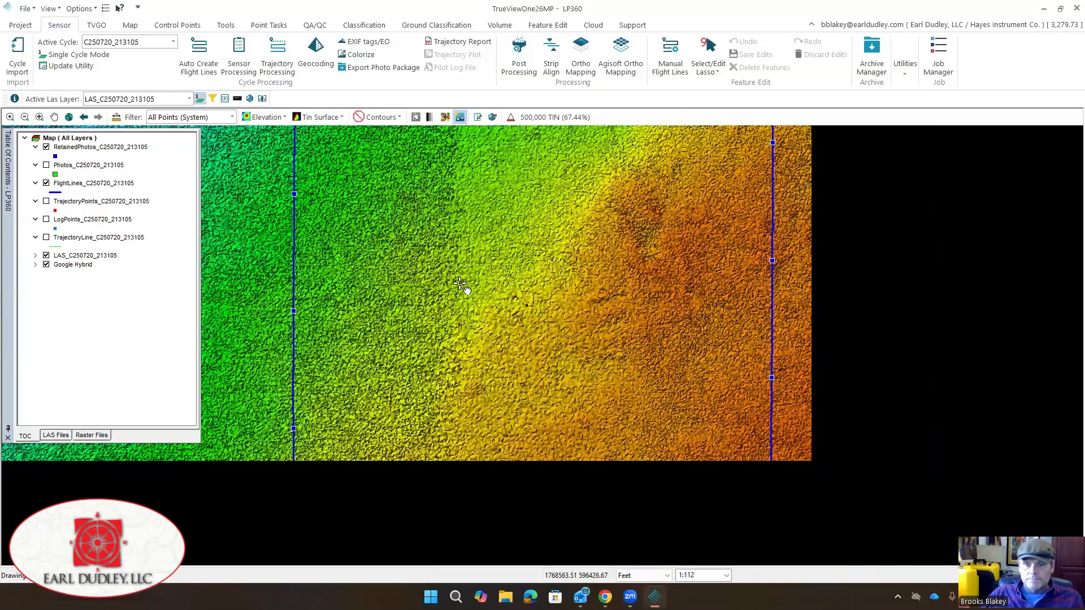
scroll(490, 357, "down", 2)
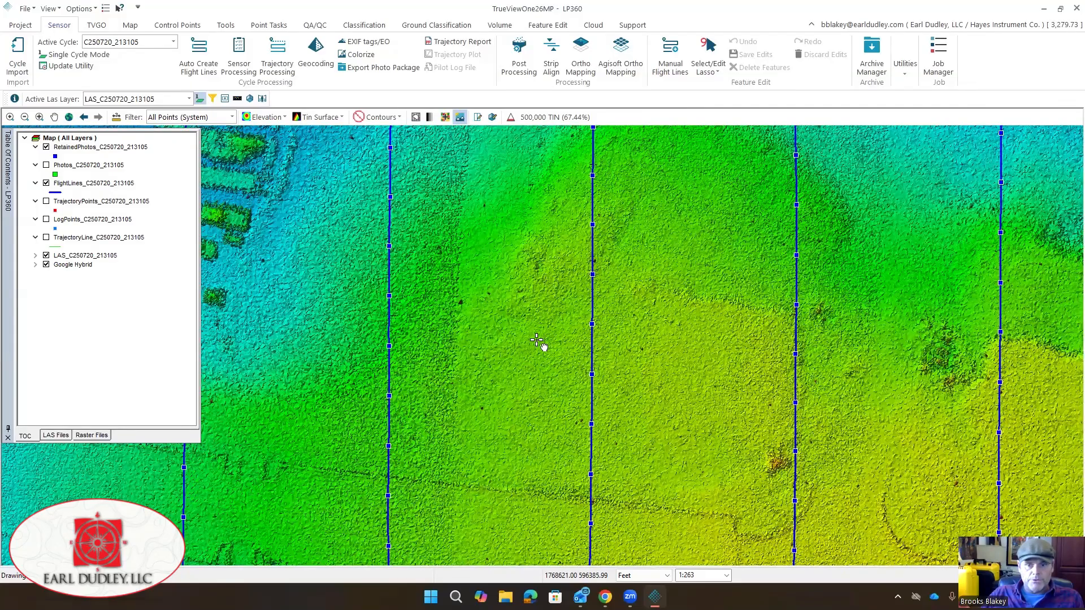
middle_click_drag(540, 344, 476, 291)
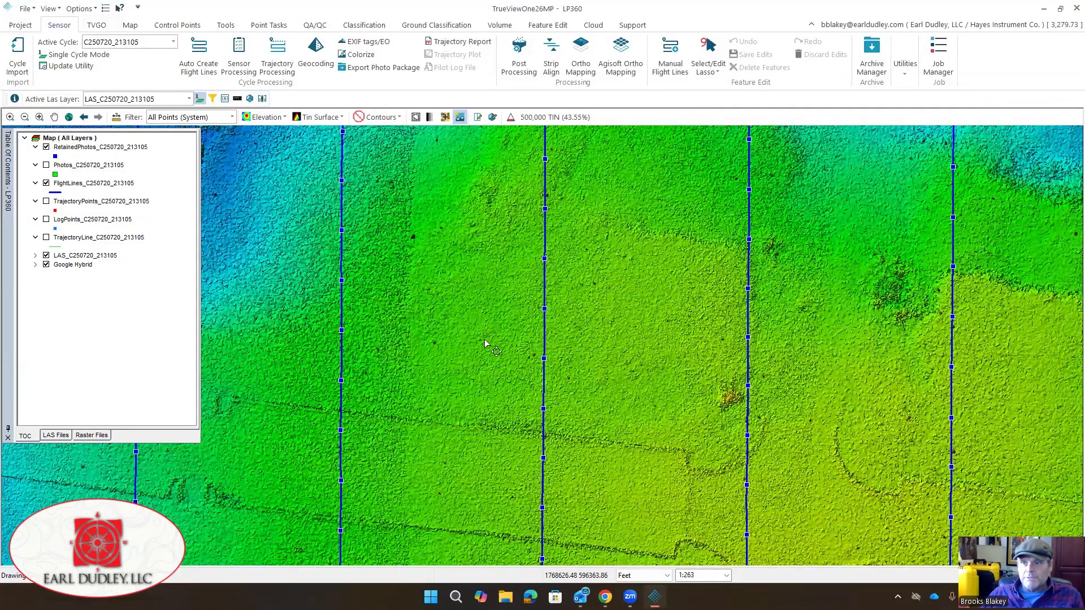
scroll(576, 331, "down", 1)
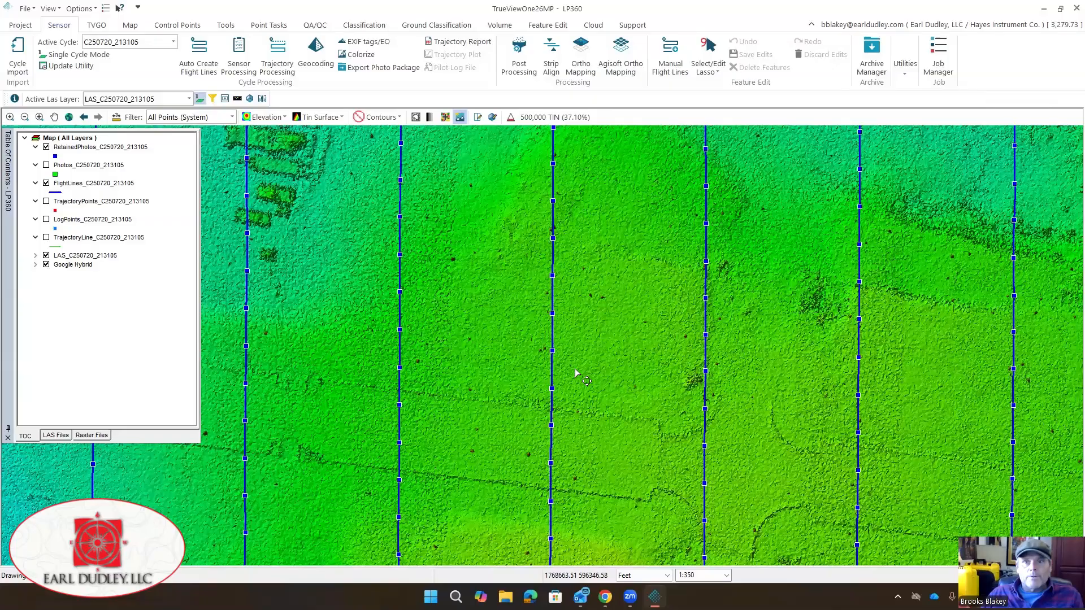
scroll(575, 373, "down", 1)
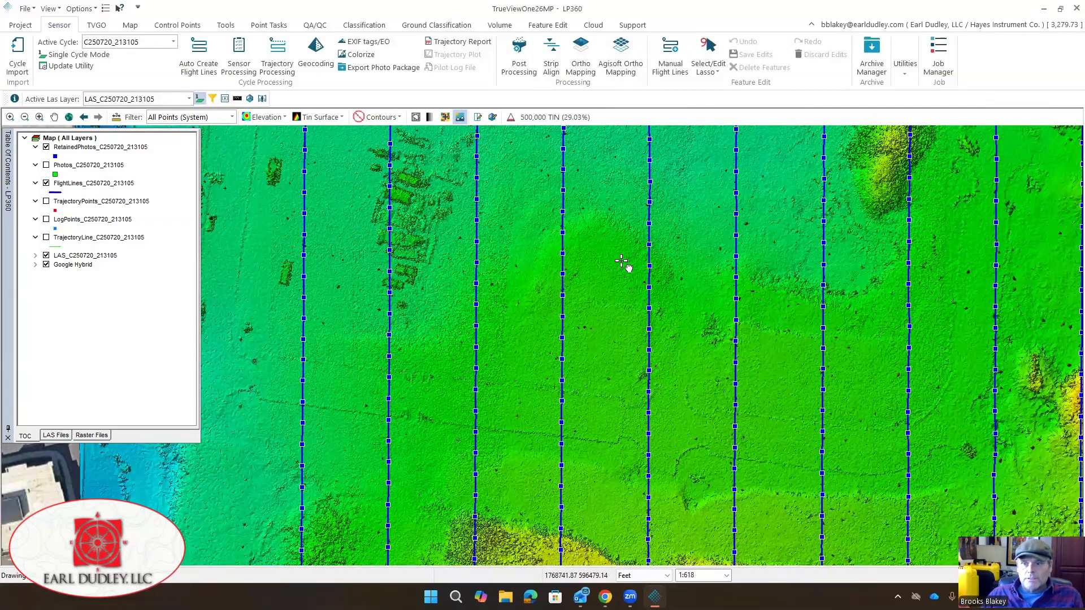
middle_click_drag(623, 261, 527, 334)
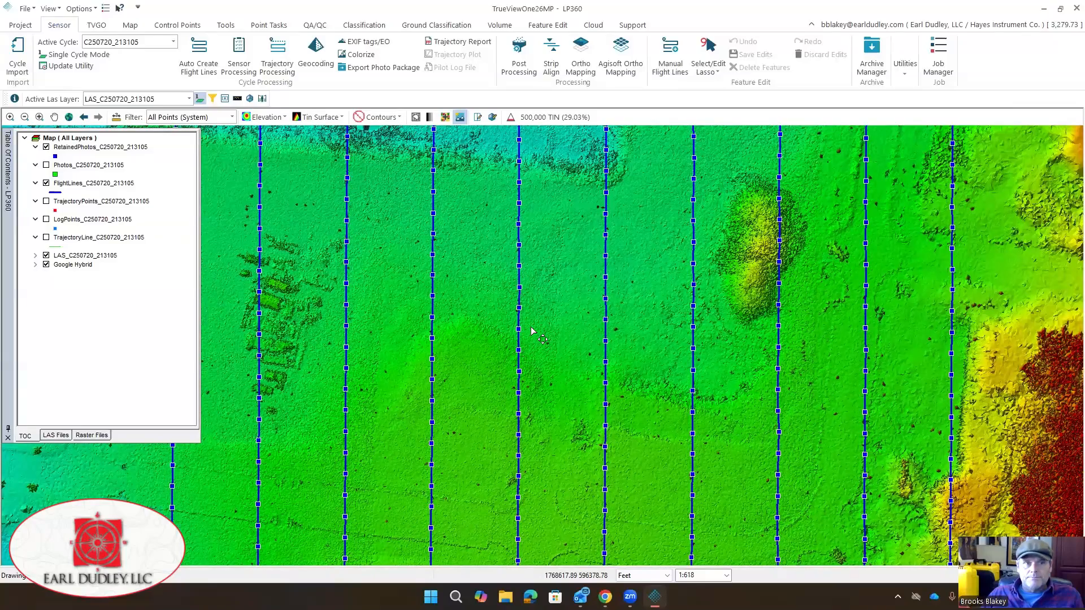
scroll(531, 328, "down", 3)
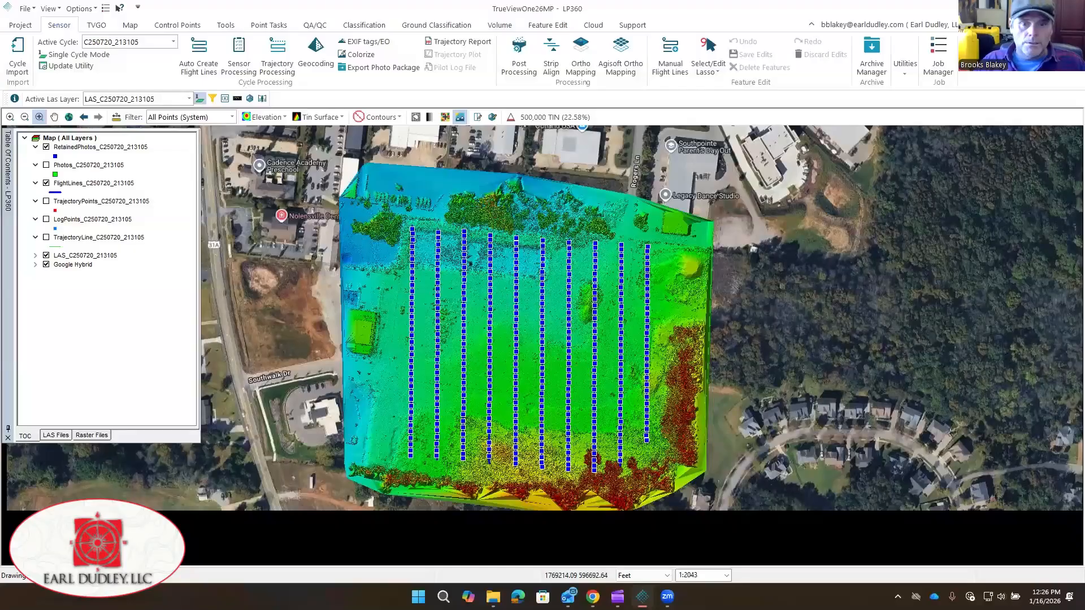
left_click(471, 332)
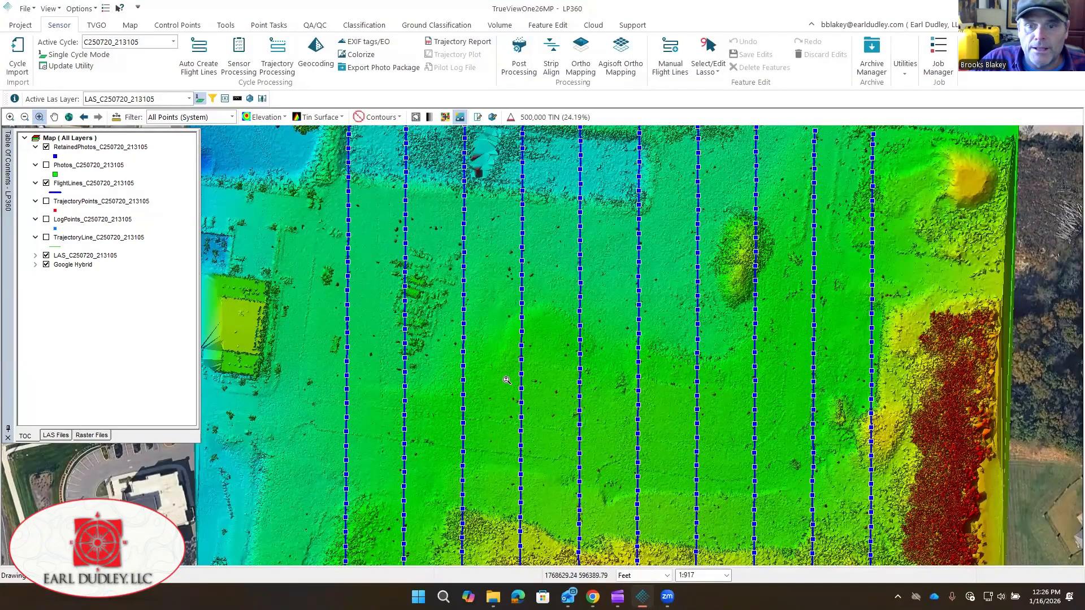
middle_click_drag(566, 378, 449, 370)
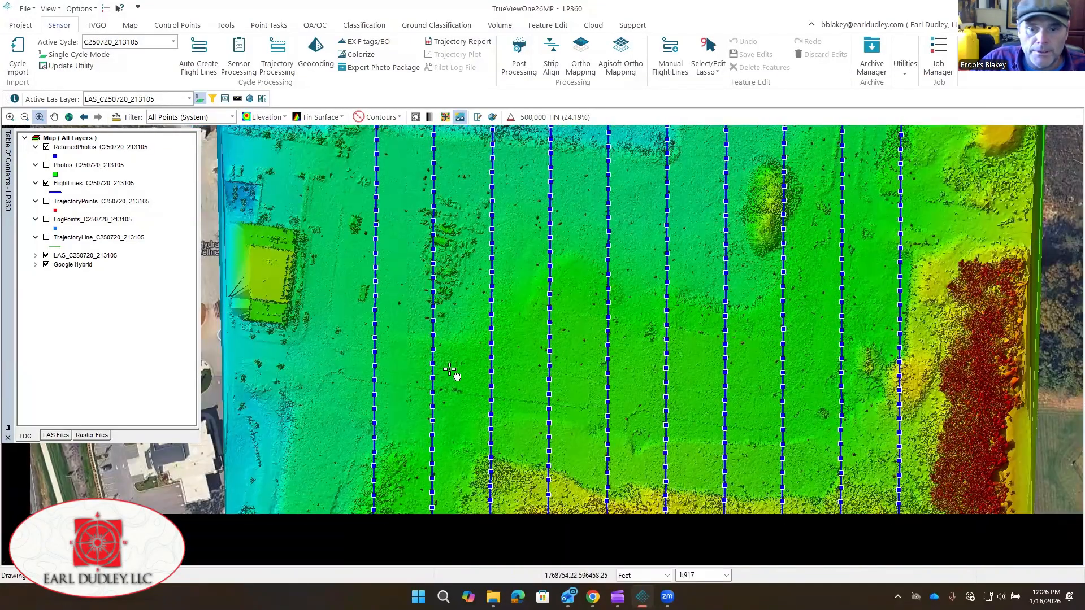
scroll(450, 370, "up", 4)
scroll(368, 368, "down", 4)
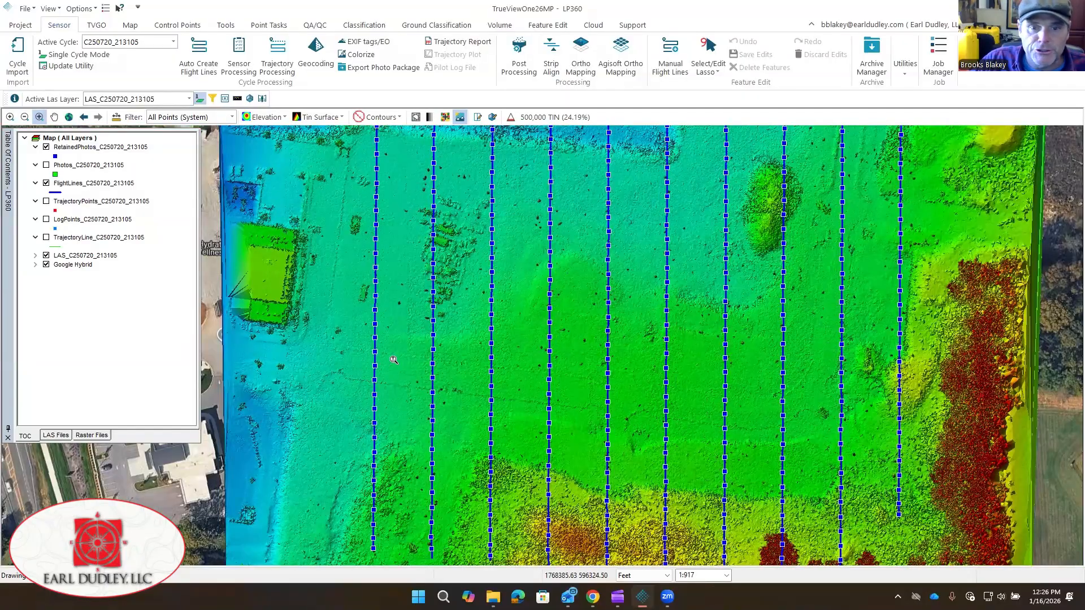
scroll(451, 364, "up", 4)
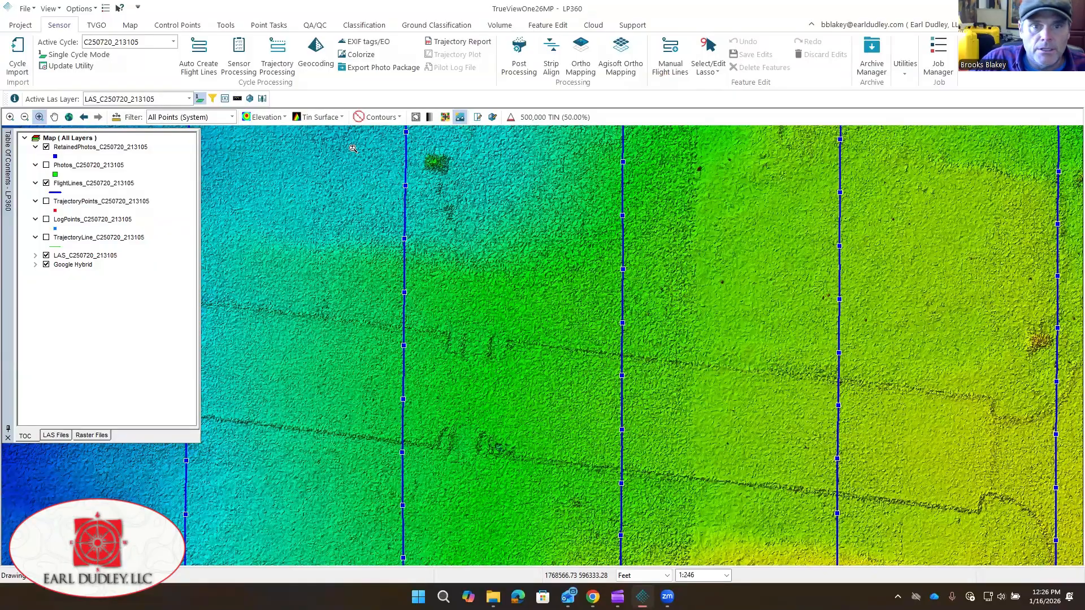
- Color the LAS layer by Point Source and switch its display from TIN surface to Points
left_click(324, 121)
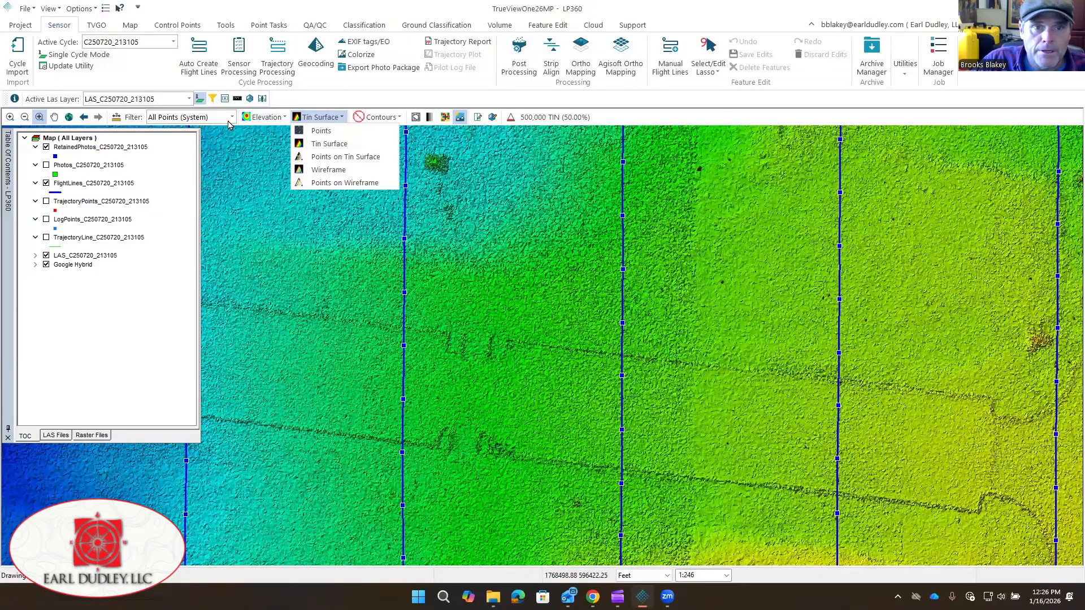
left_click(263, 117)
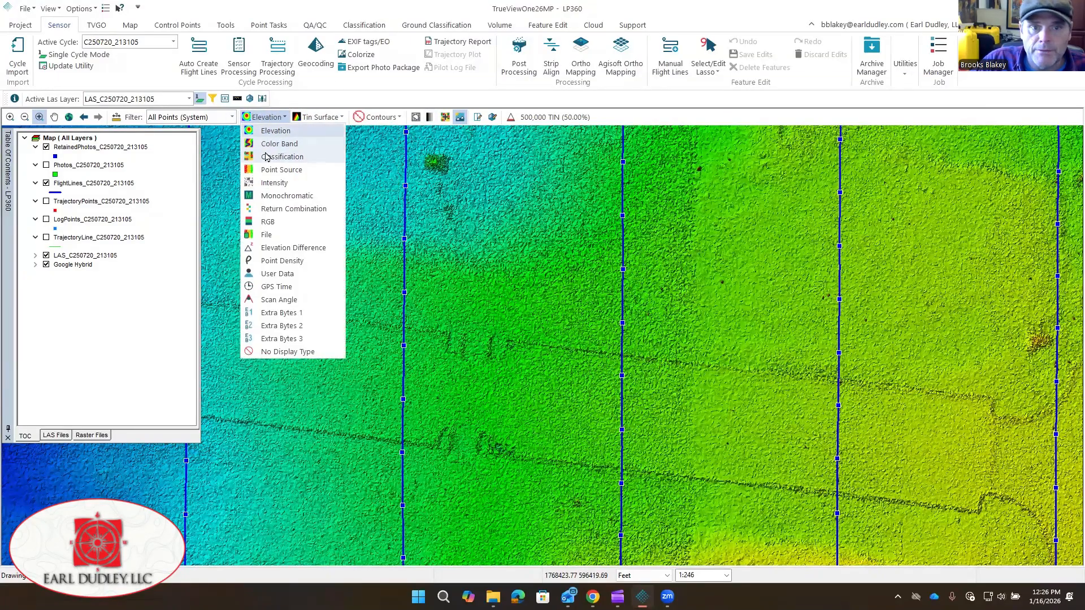
left_click(274, 171)
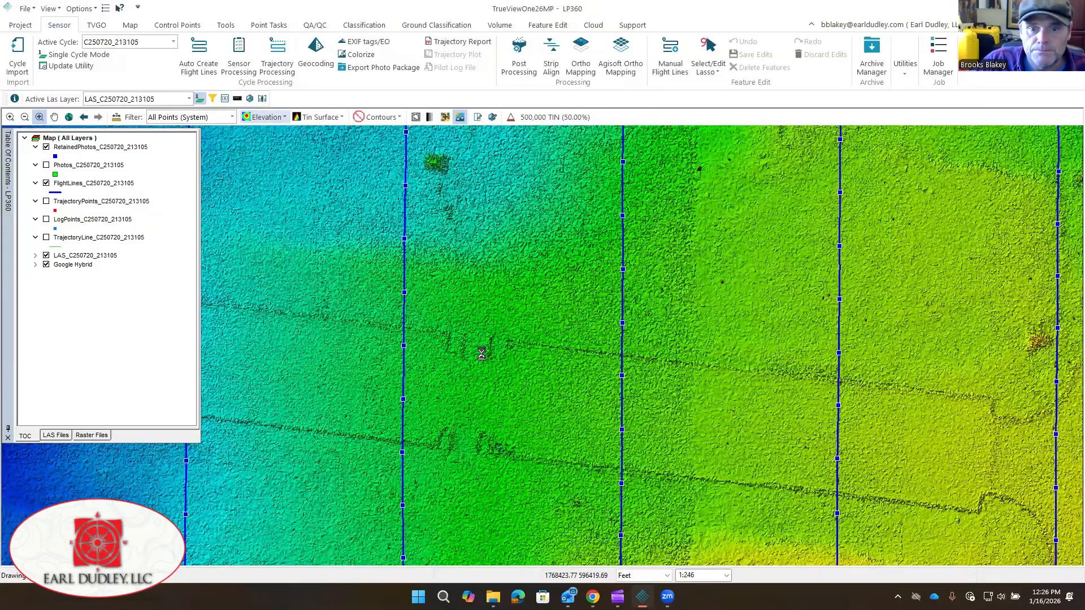
scroll(482, 352, "down", 6)
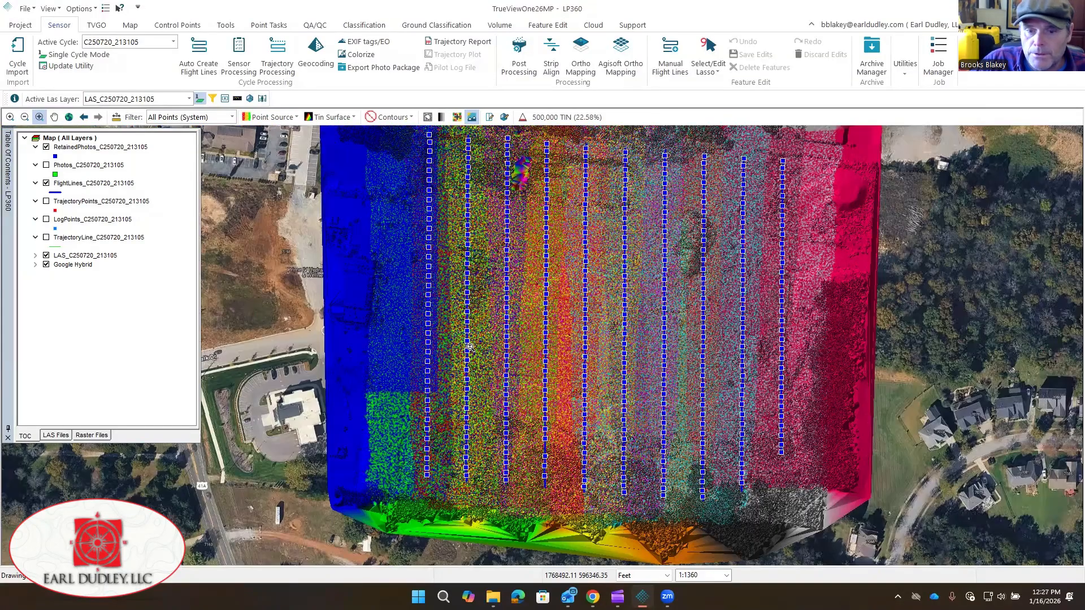
left_click(343, 118)
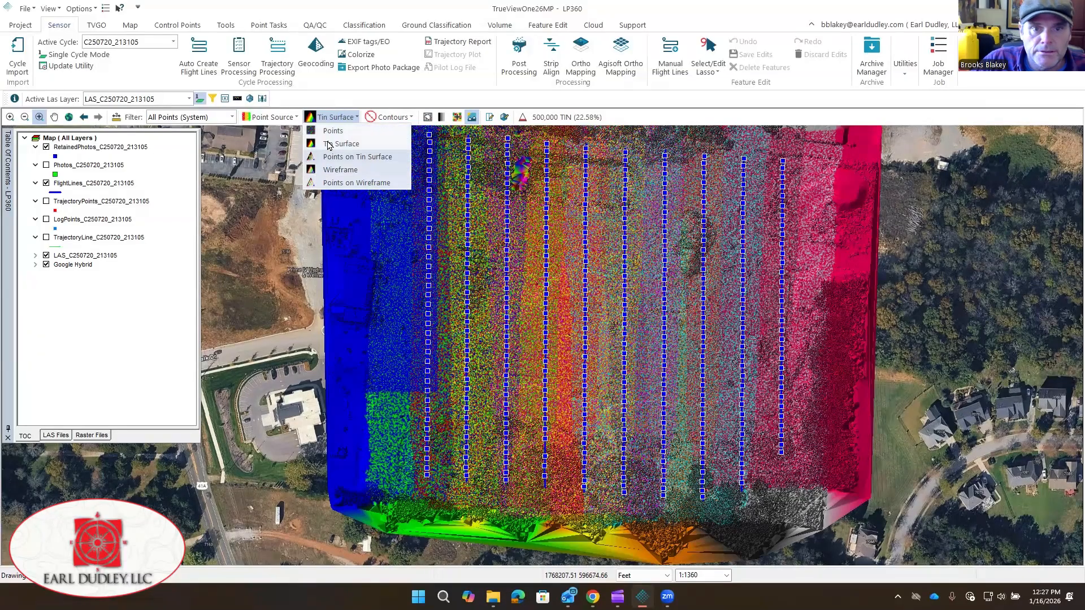
left_click(338, 132)
- Examine the swath coverage and overlap of the individual flight lines across the site in the point source display
middle_click_drag(526, 315, 424, 280)
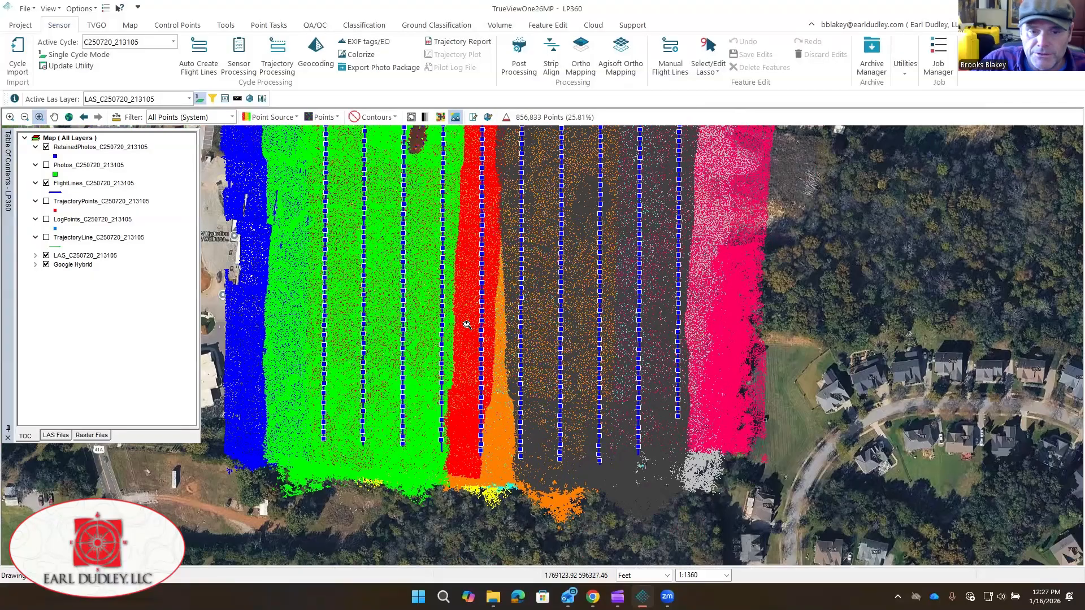
left_click(351, 332)
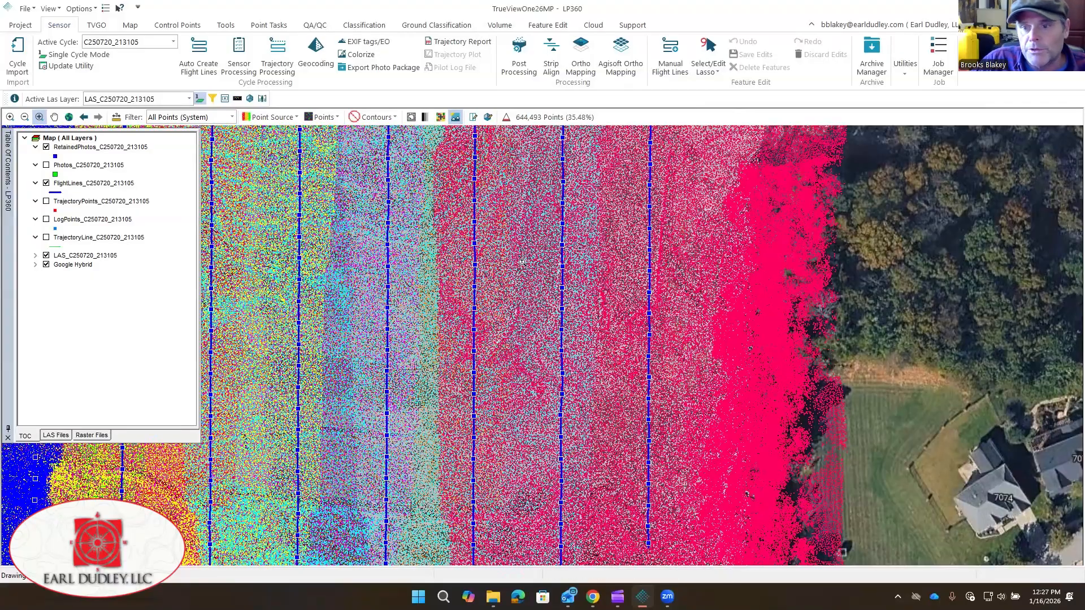
scroll(533, 241, "down", 1)
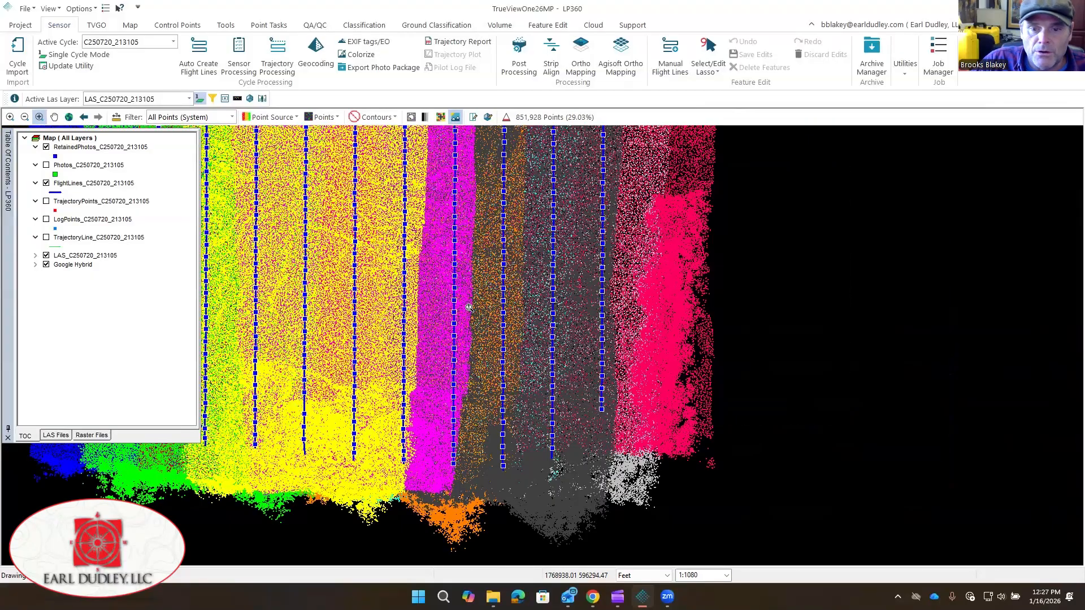
middle_click_drag(314, 334, 585, 430)
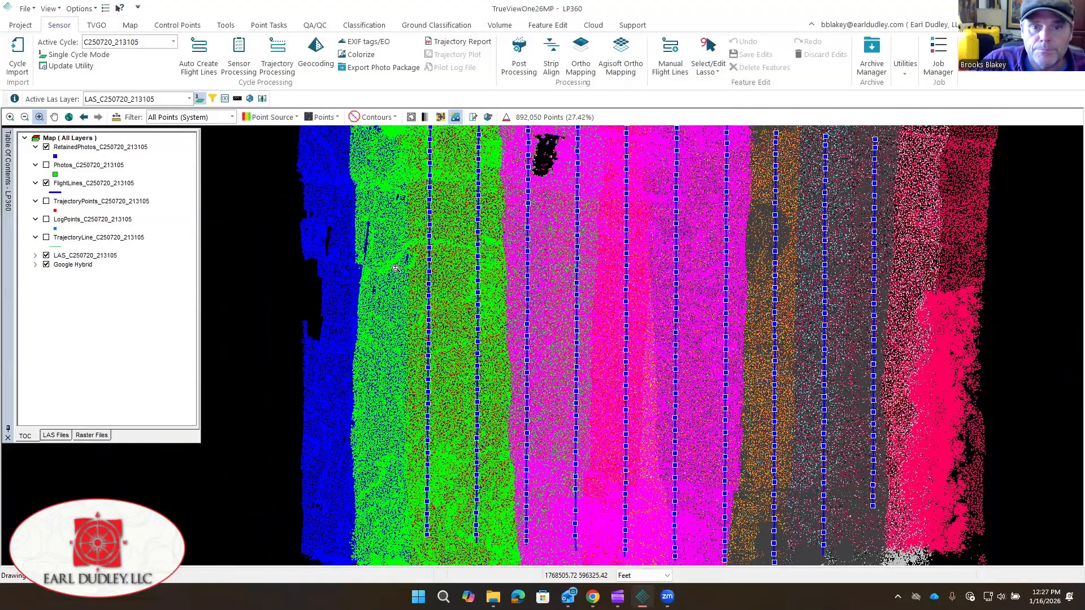
middle_click_drag(396, 268, 443, 375)
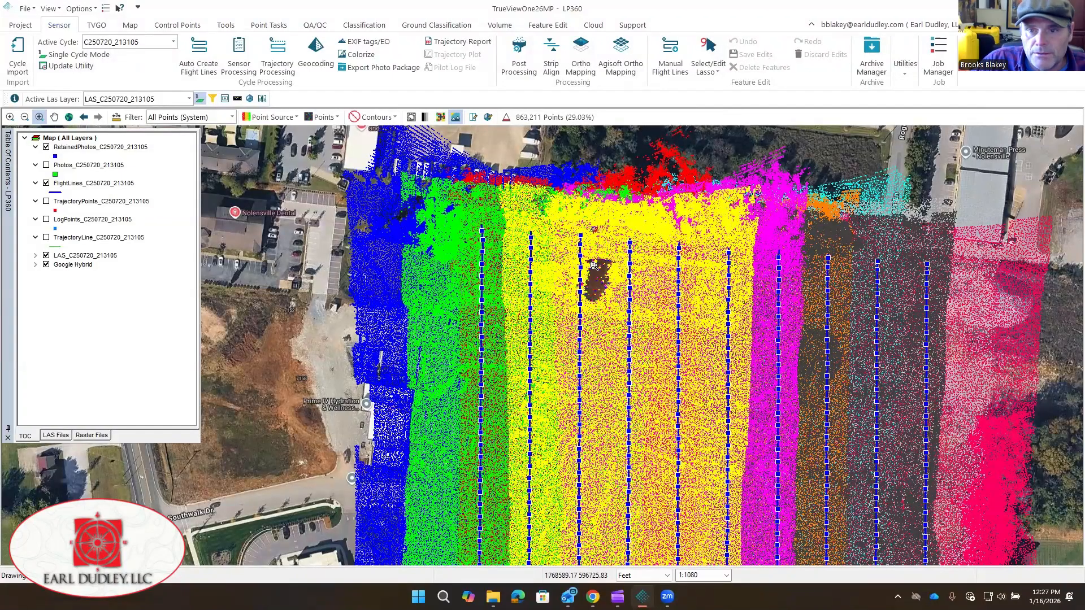
scroll(518, 176, "up", 2)
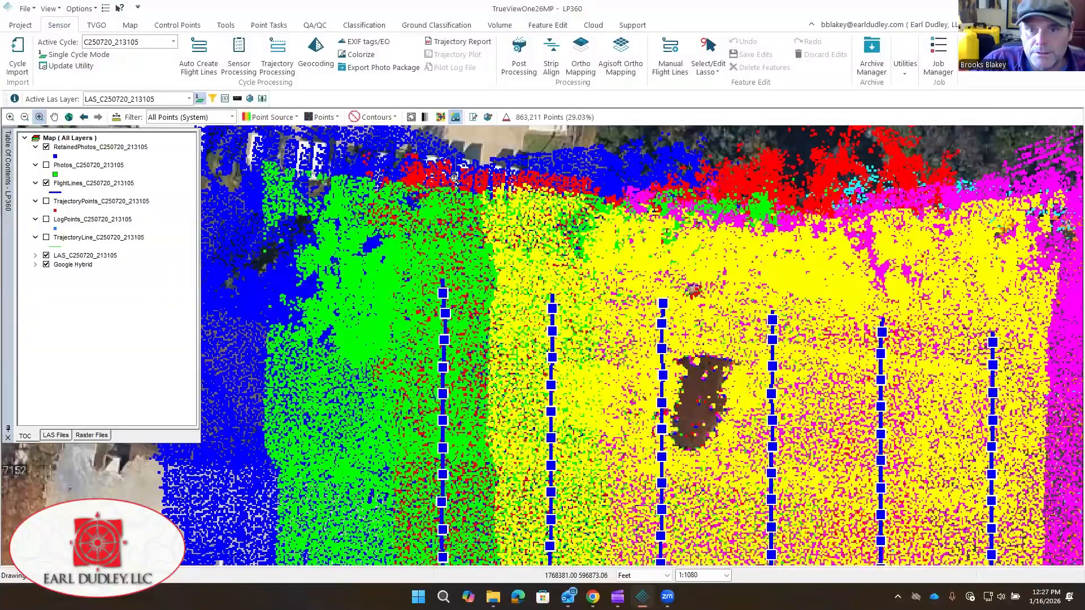
scroll(459, 207, "down", 3)
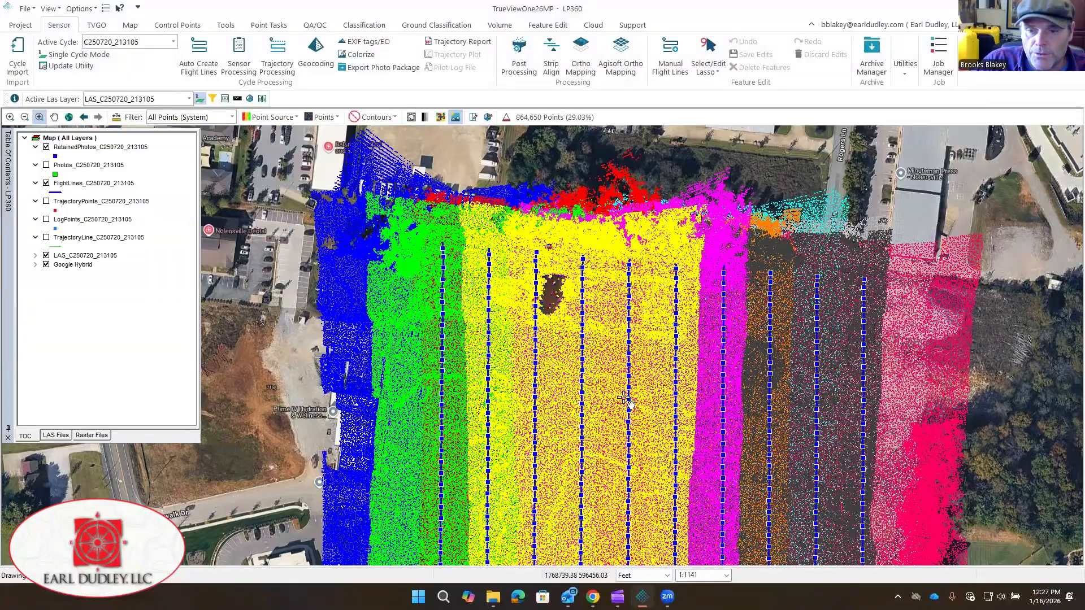
middle_click_drag(633, 440, 610, 320)
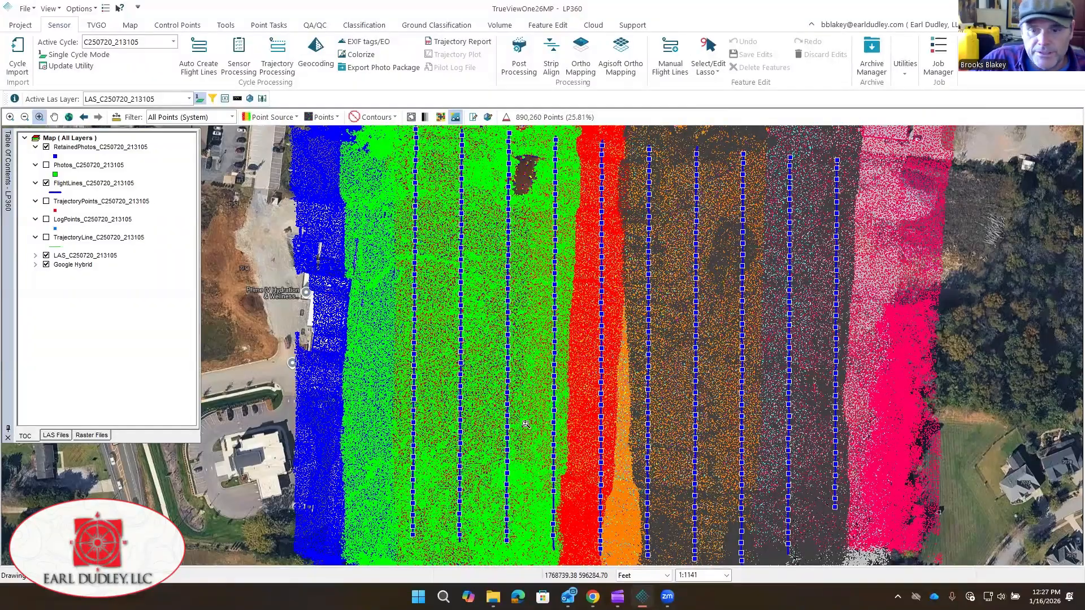
middle_click_drag(529, 359, 516, 295)
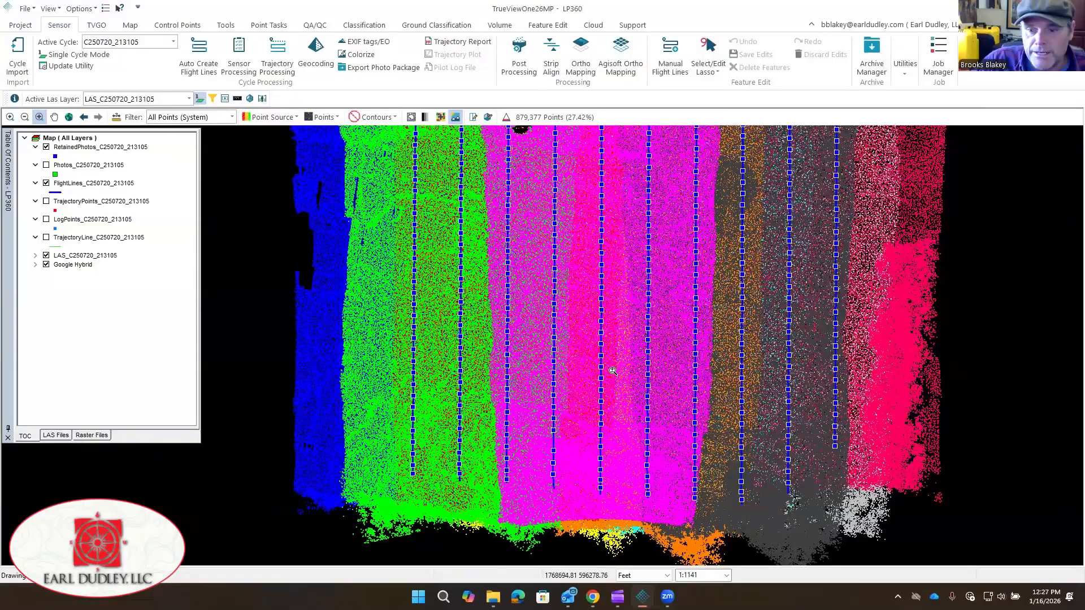
middle_click_drag(443, 305, 451, 350)
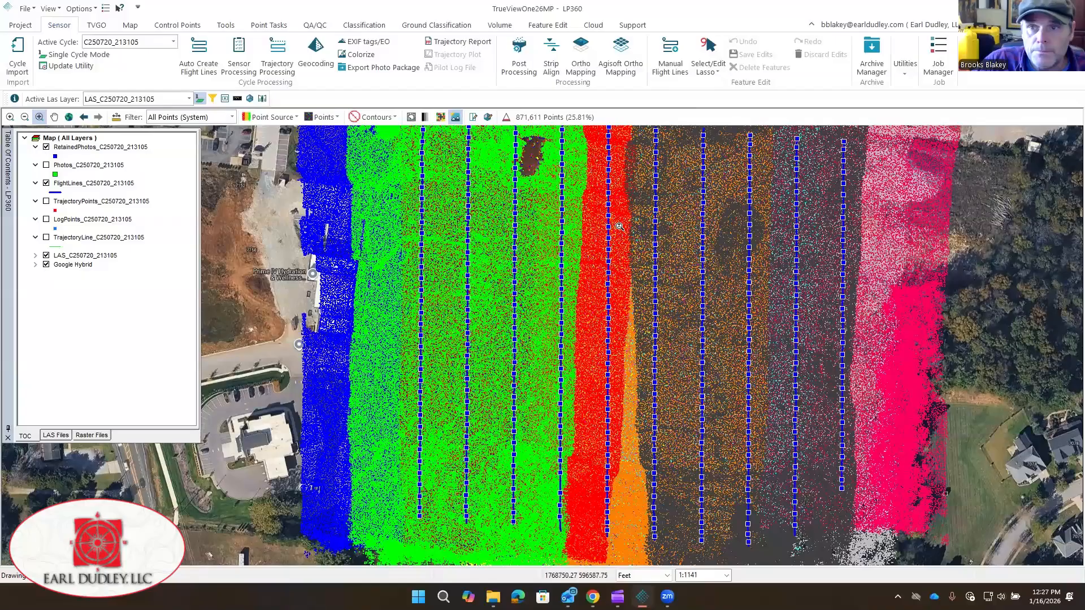
- Check the scan angle settings in the Live View of the LAS layer and return to the map
left_click(214, 99)
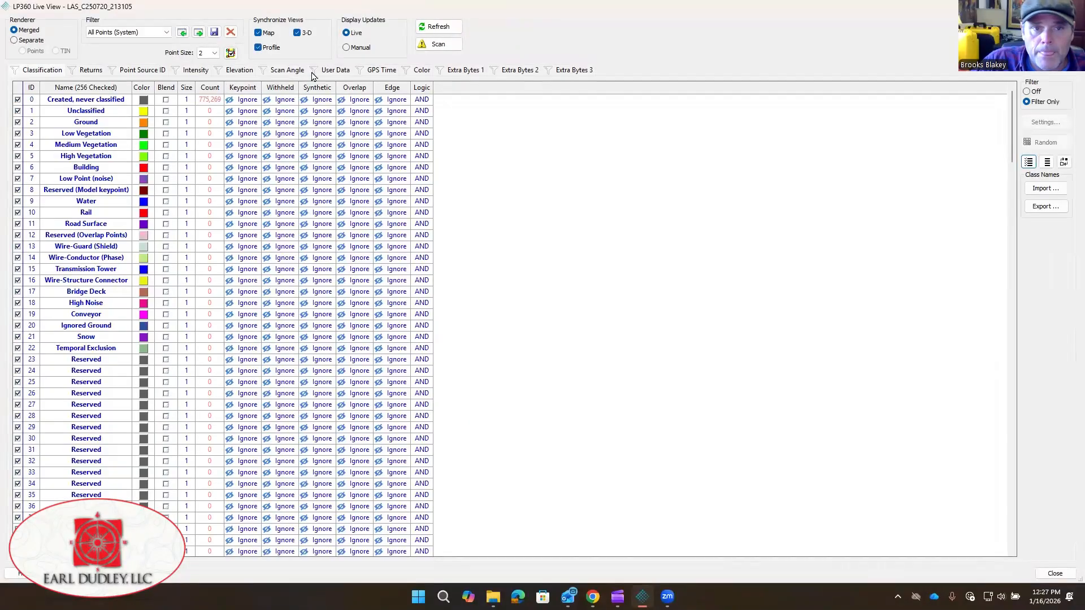
left_click(295, 72)
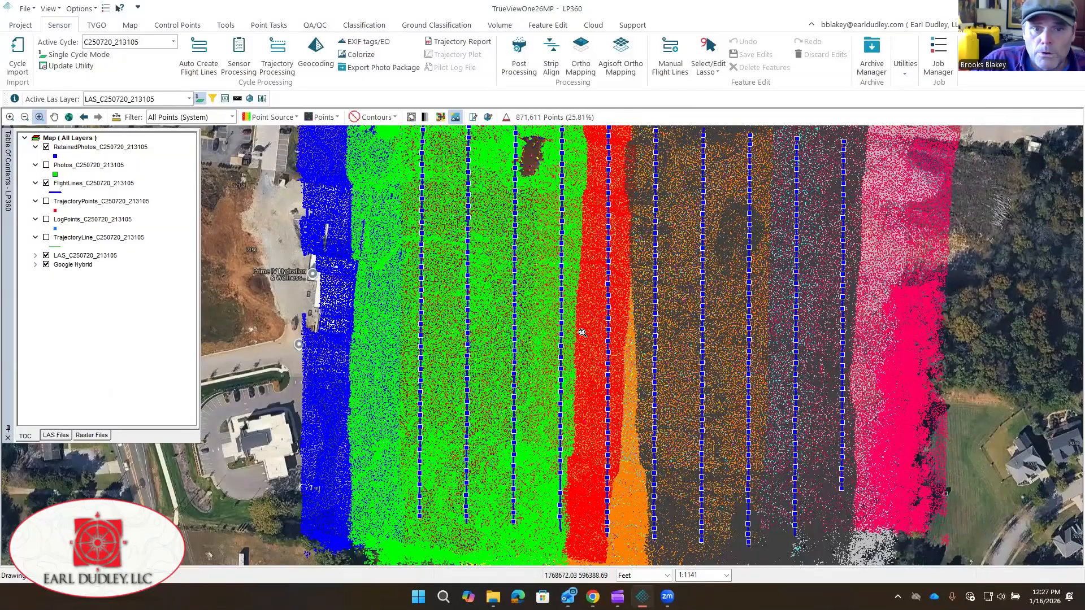
middle_click_drag(466, 281, 474, 305)
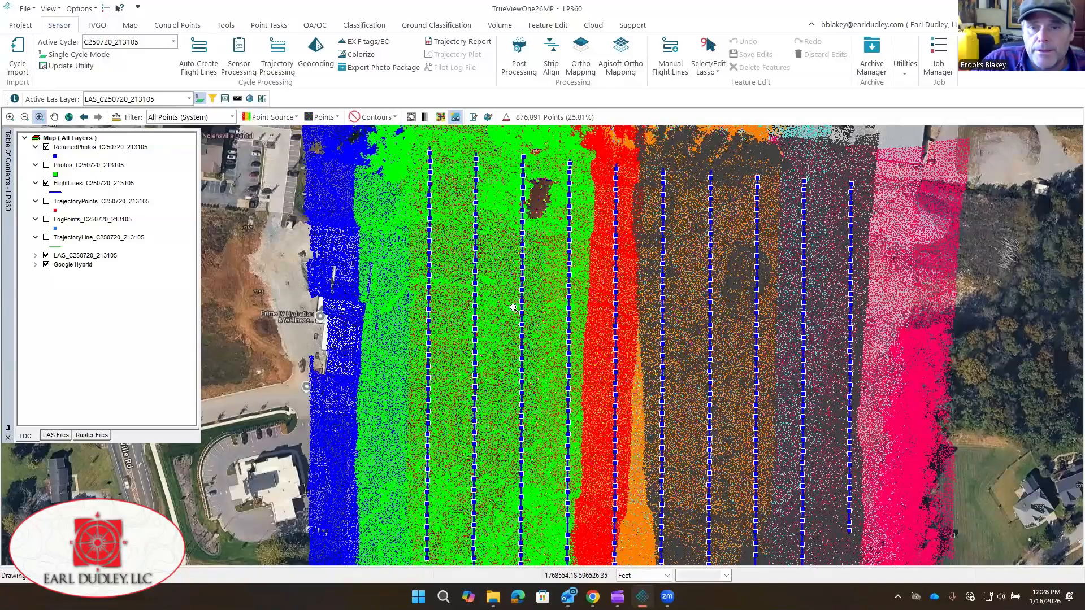
- Examine the noise points between the flight lines and the ground in the 3D view, from above and from the side
scroll(428, 275, "down", 2)
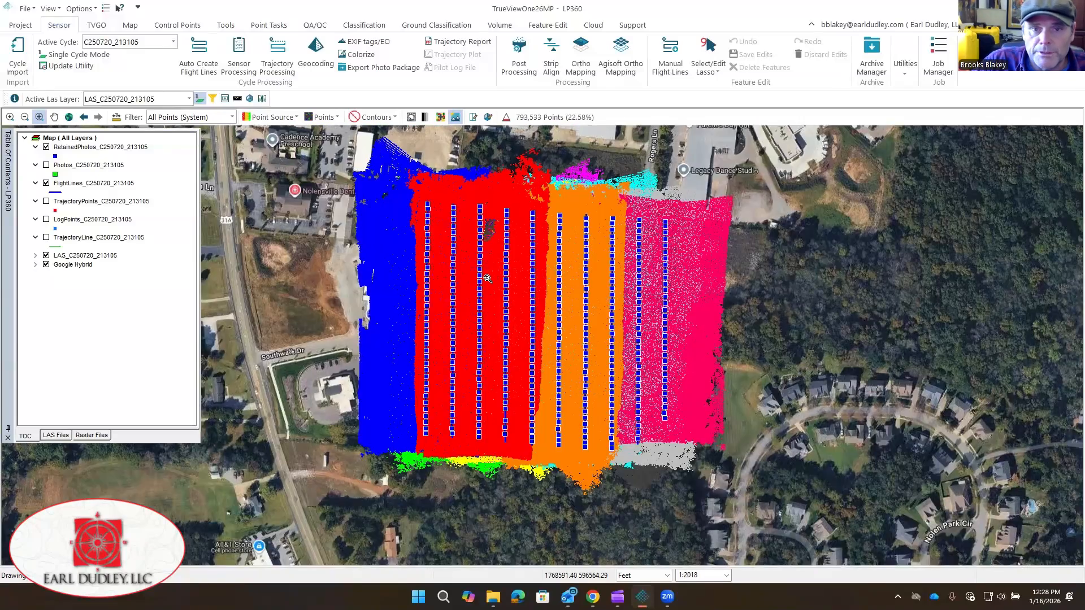
scroll(484, 282, "up", 1)
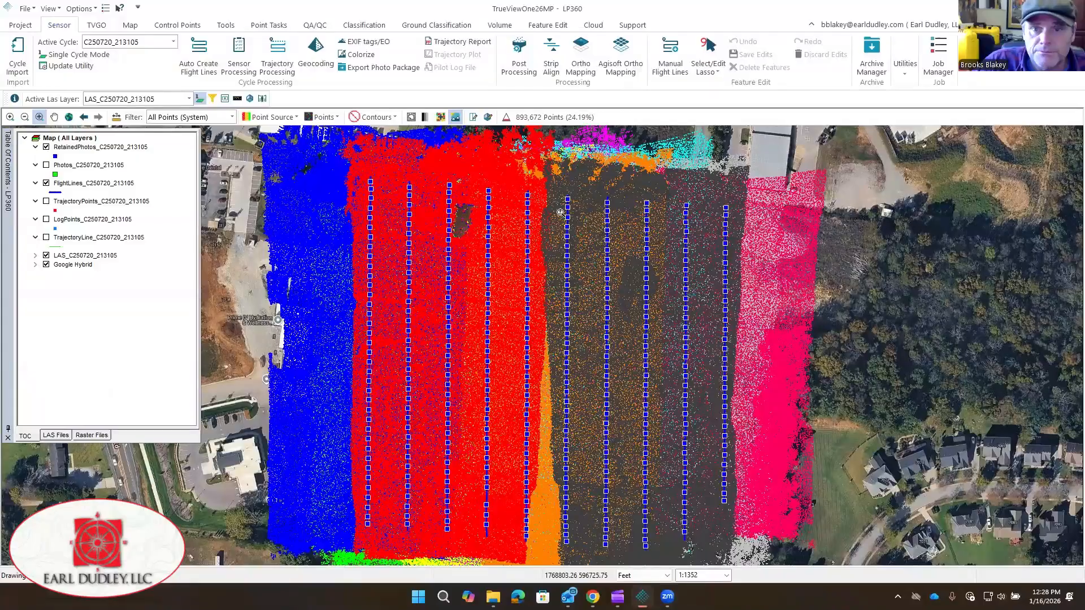
left_click(262, 98)
scroll(372, 431, "up", 3)
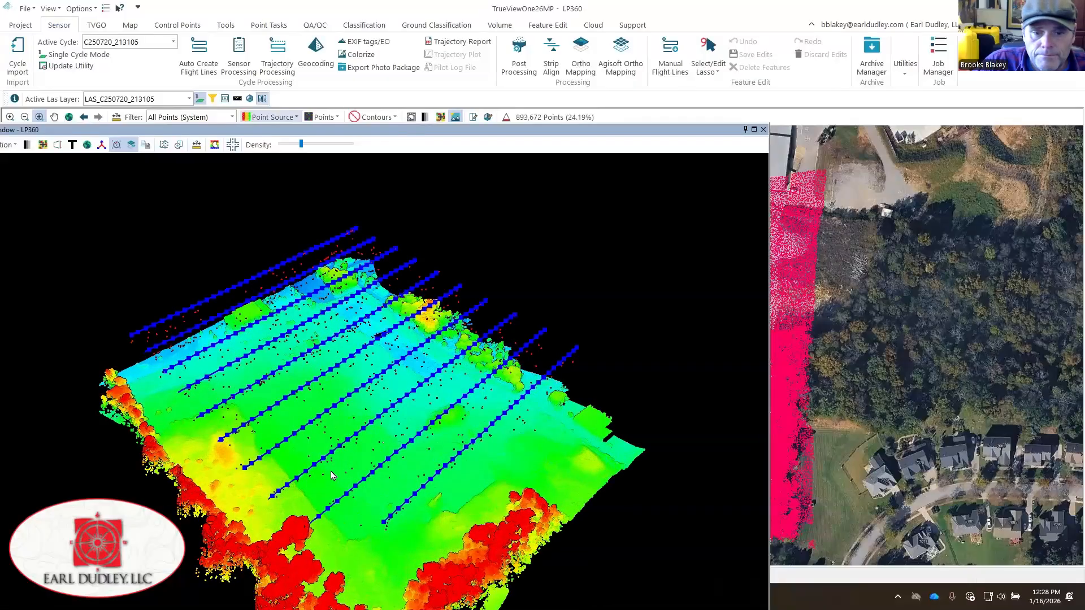
scroll(388, 463, "up", 1)
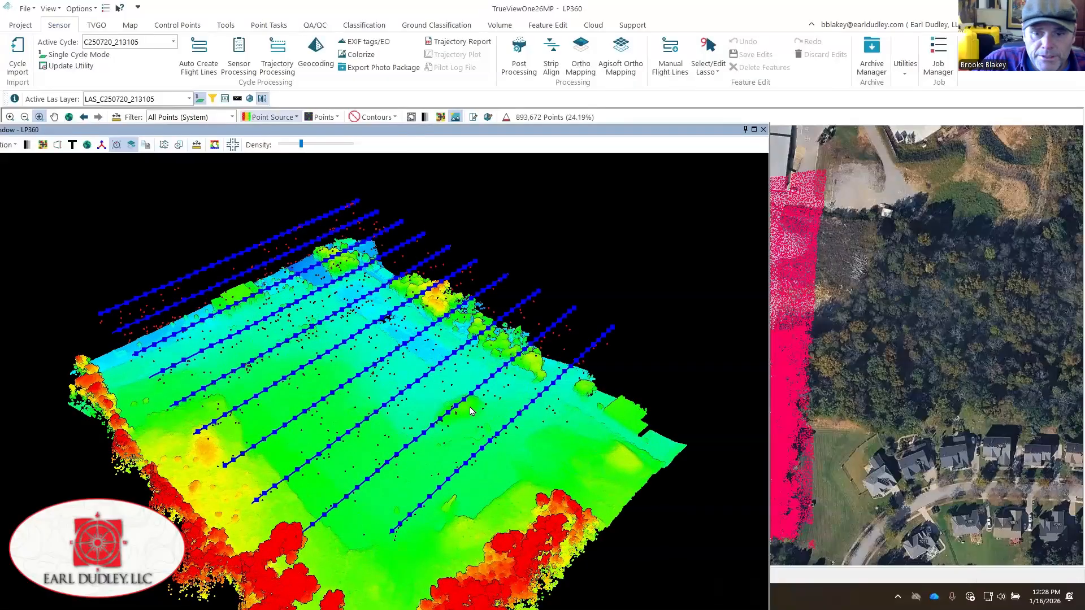
scroll(472, 411, "up", 1)
scroll(524, 364, "up", 1)
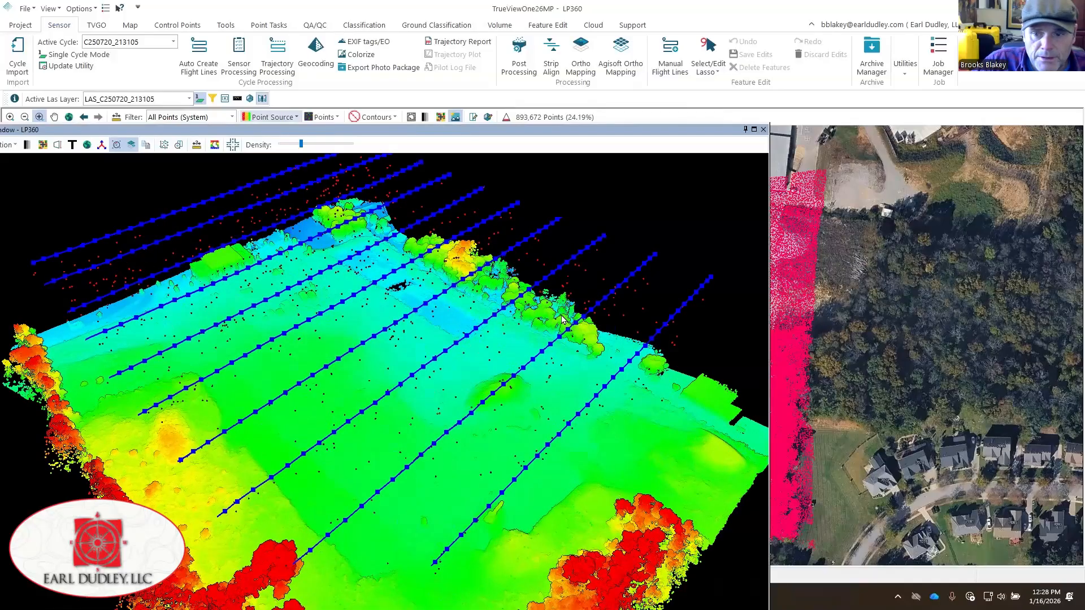
left_click_drag(593, 303, 500, 360)
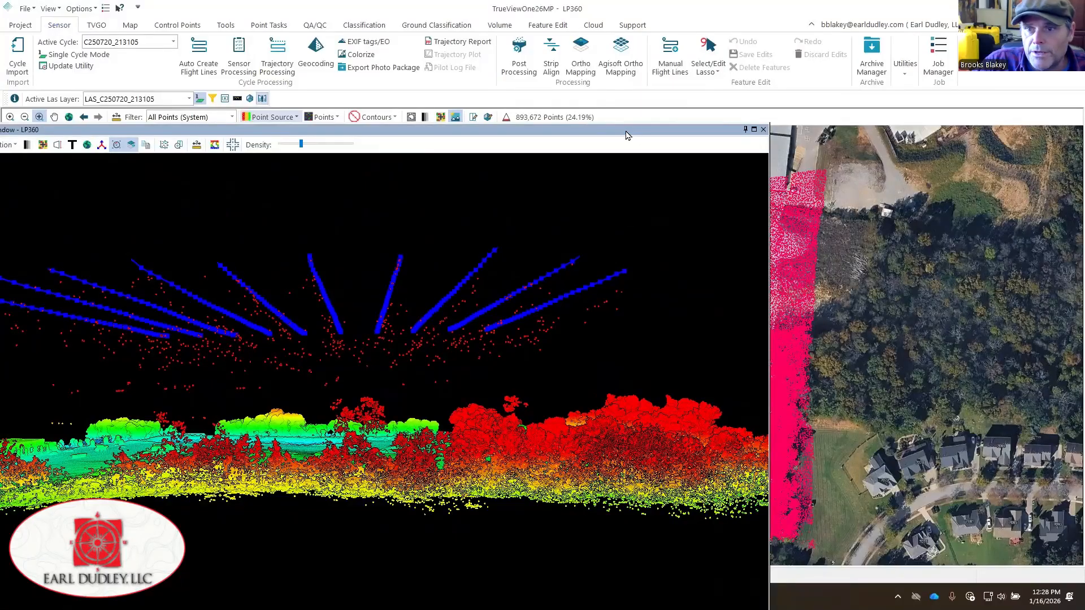
left_click_drag(626, 132, 765, 81)
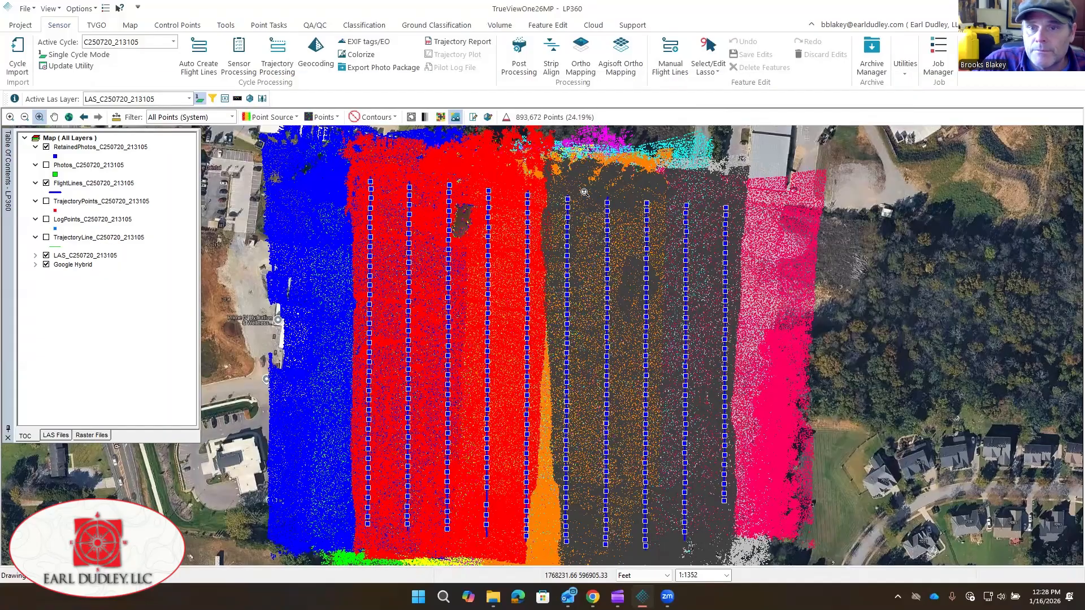
left_click(902, 80)
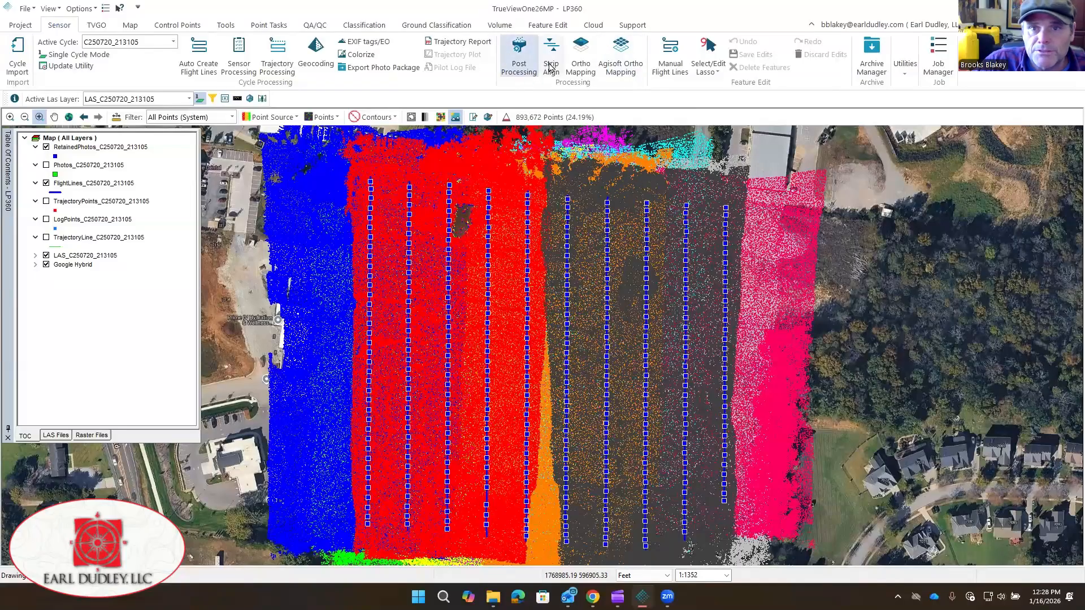
- Open Post Processing for the flight cycle and set the LiDAR clip angle to 20 degrees from nadir
left_click(519, 56)
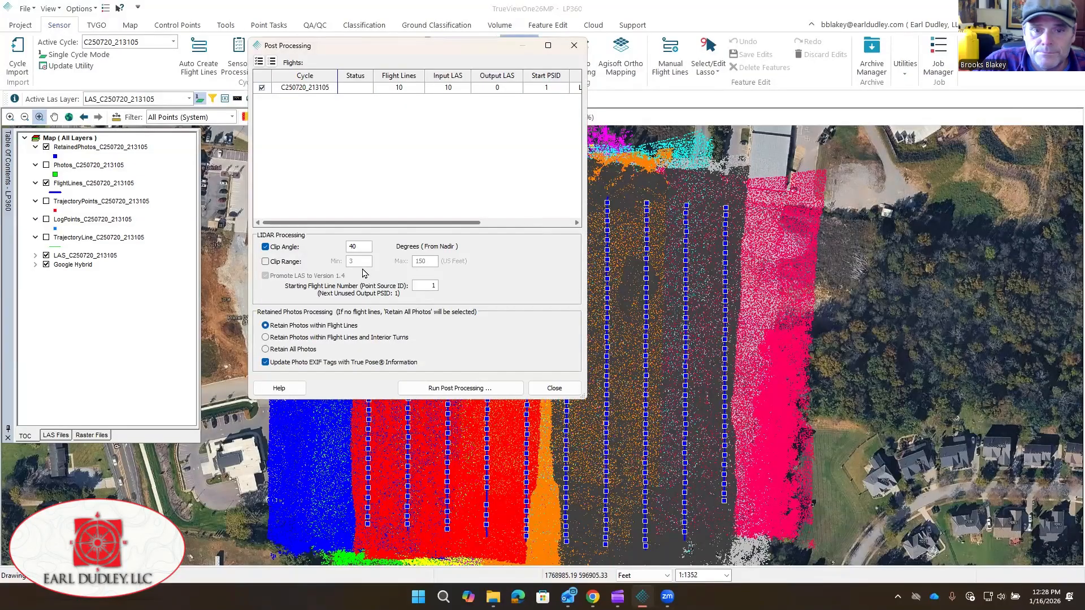
left_click_drag(336, 248, 331, 257)
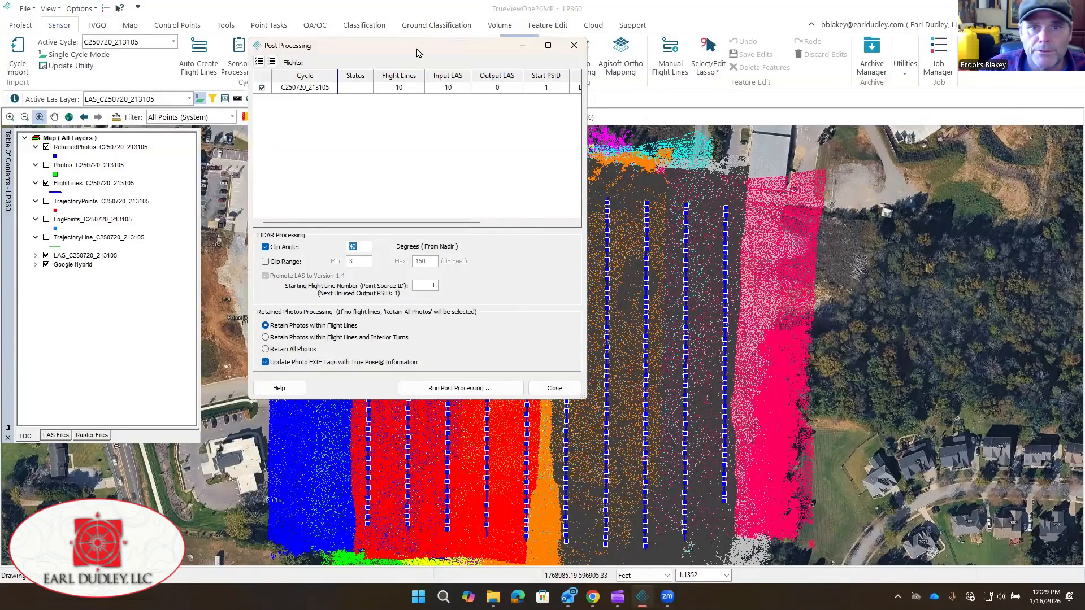
left_click_drag(416, 52, 719, 194)
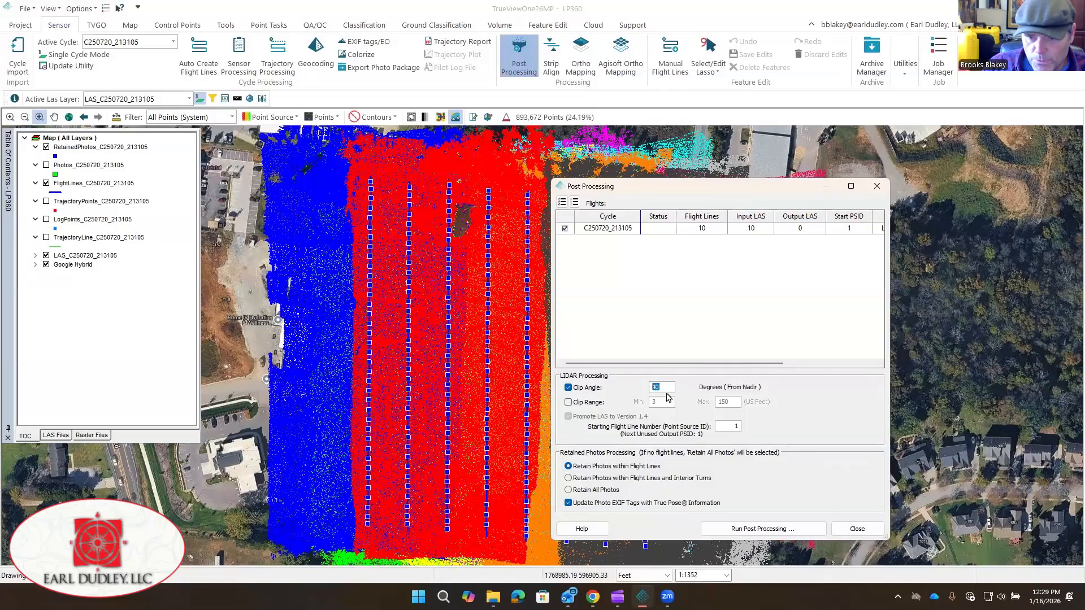
type("2")
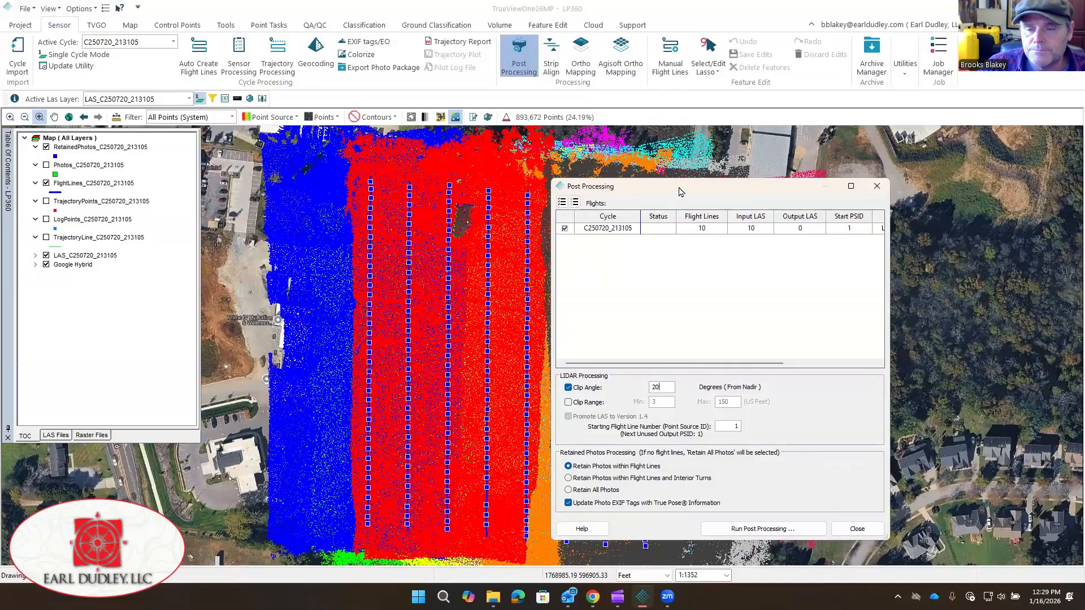
left_click_drag(680, 192, 667, 135)
left_click(555, 344)
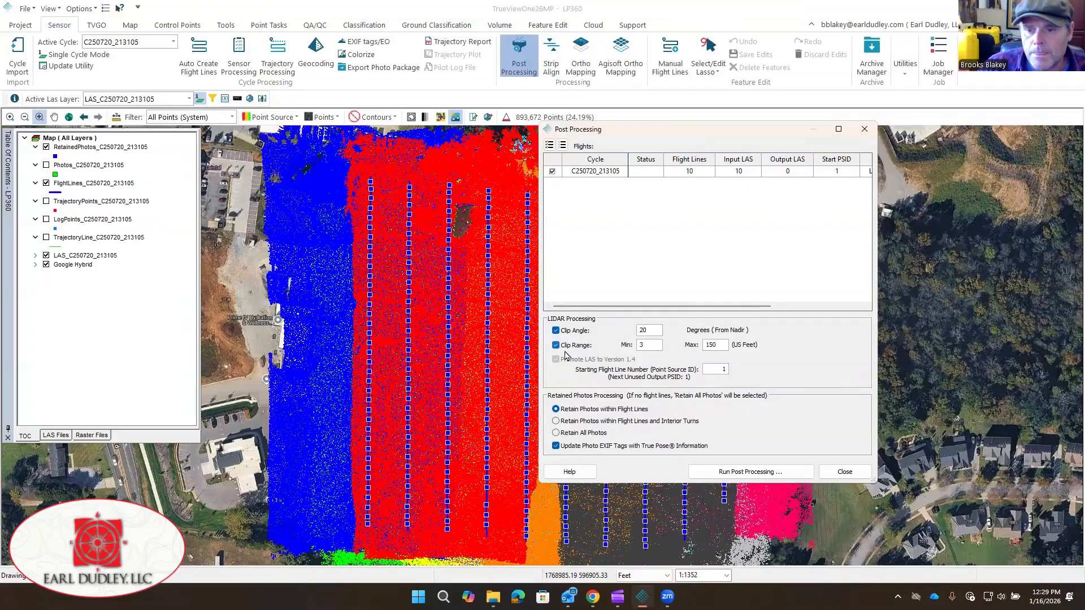
double_click(647, 346)
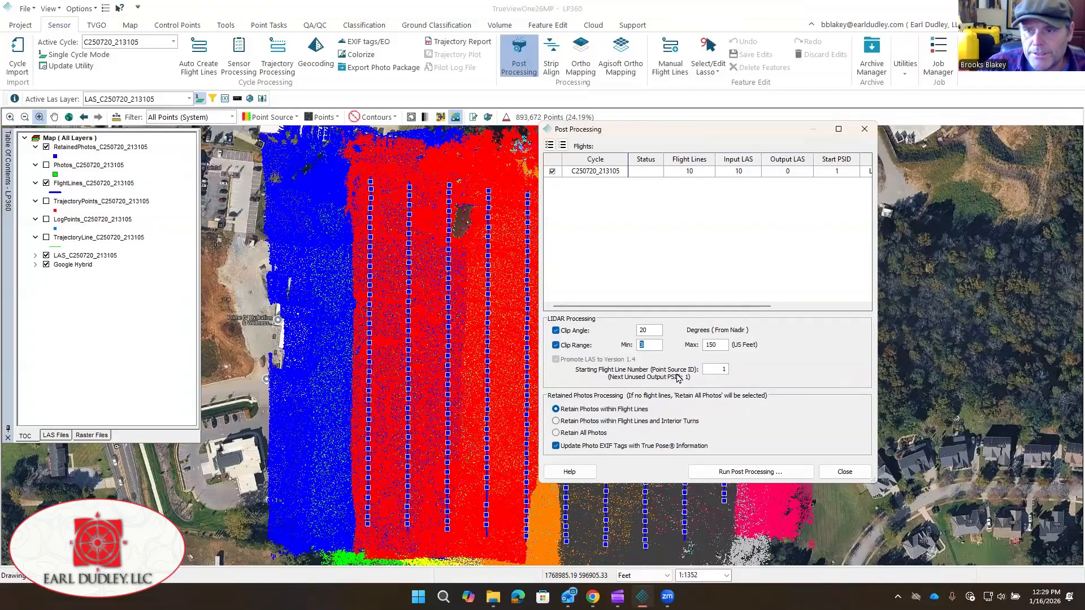
left_click_drag(767, 134, 879, 107)
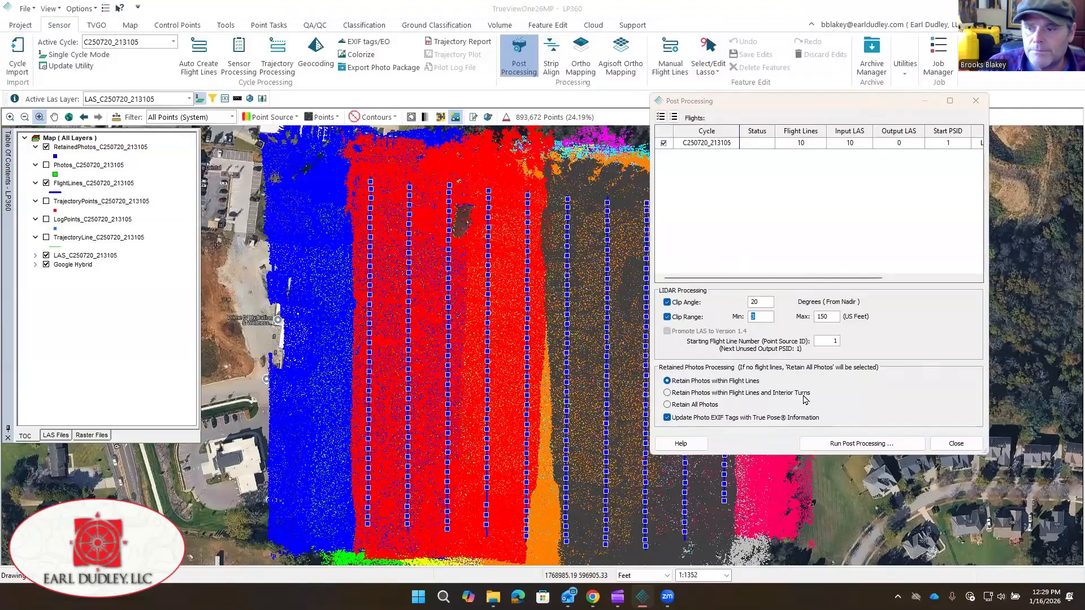
left_click(956, 443)
- Cut a narrow profile along one of the central flight lines and bring both the flight line and the ground into view
left_click(534, 386)
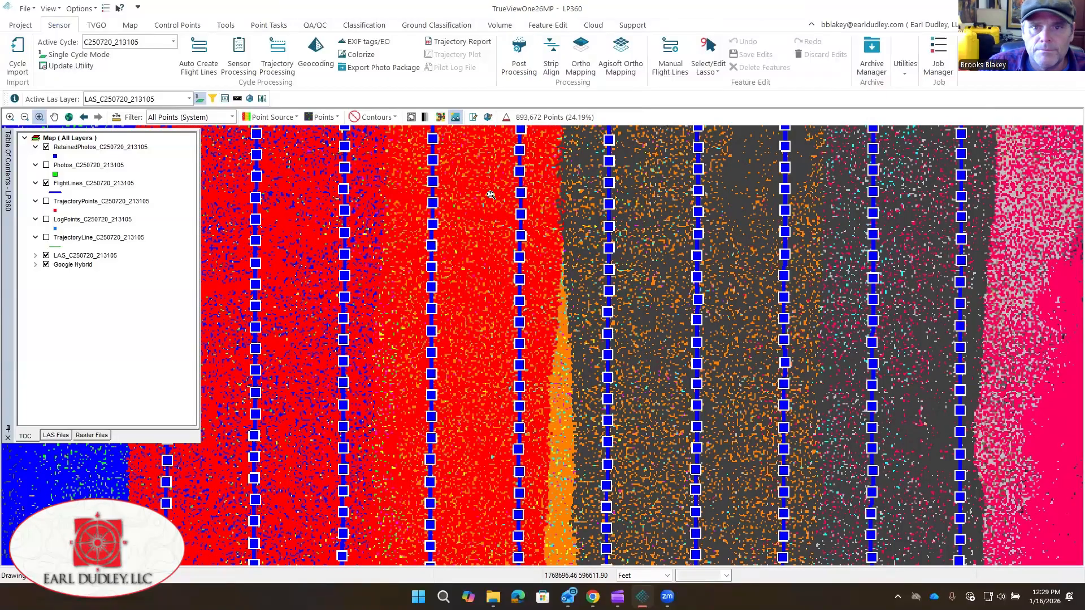
left_click(473, 118)
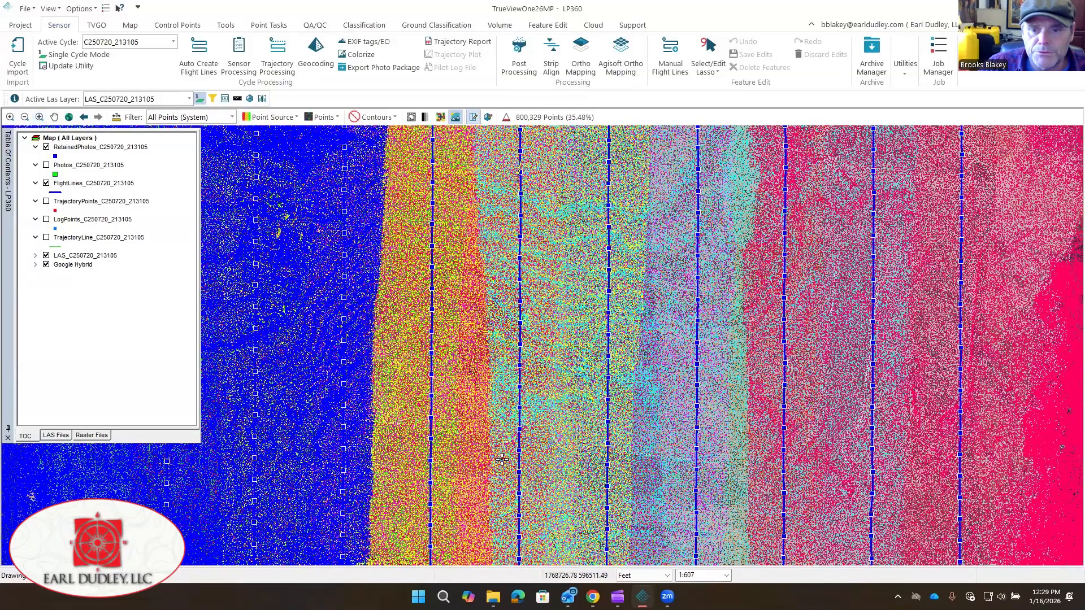
left_click(518, 519)
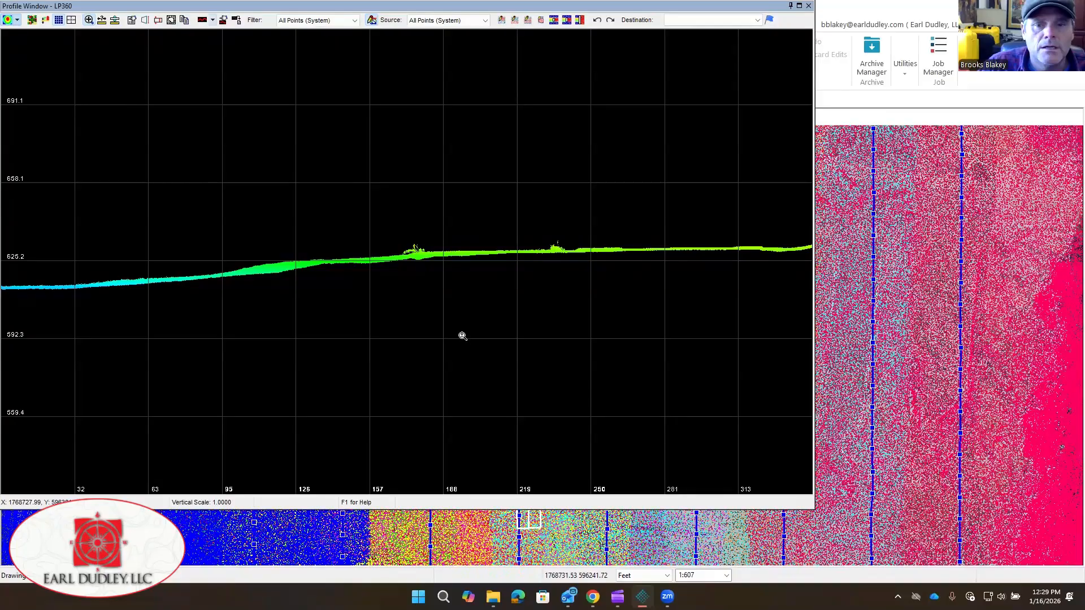
scroll(460, 334, "down", 4)
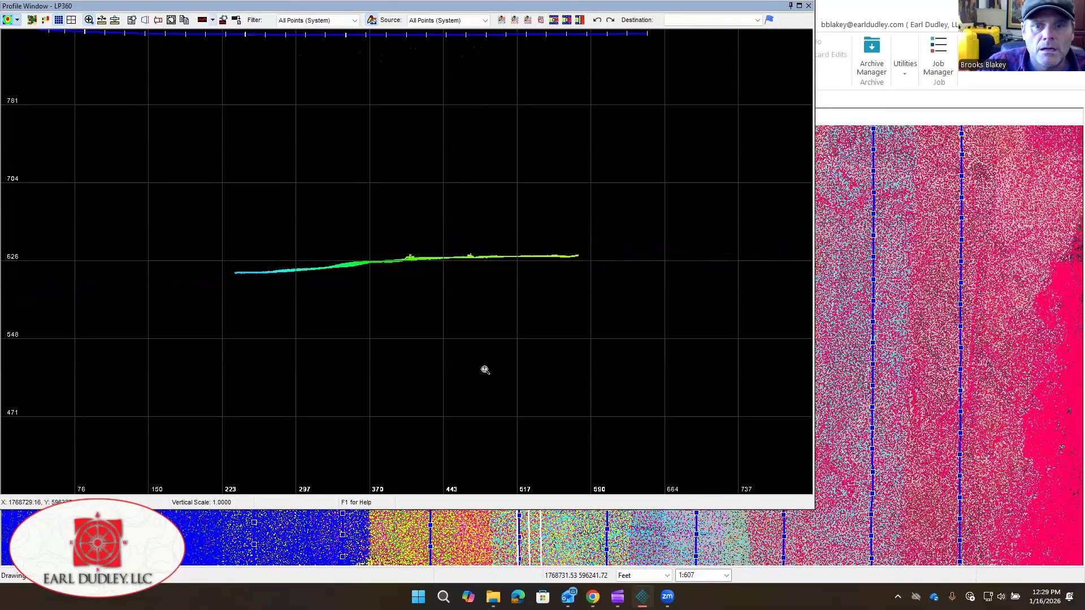
scroll(469, 398, "down", 1)
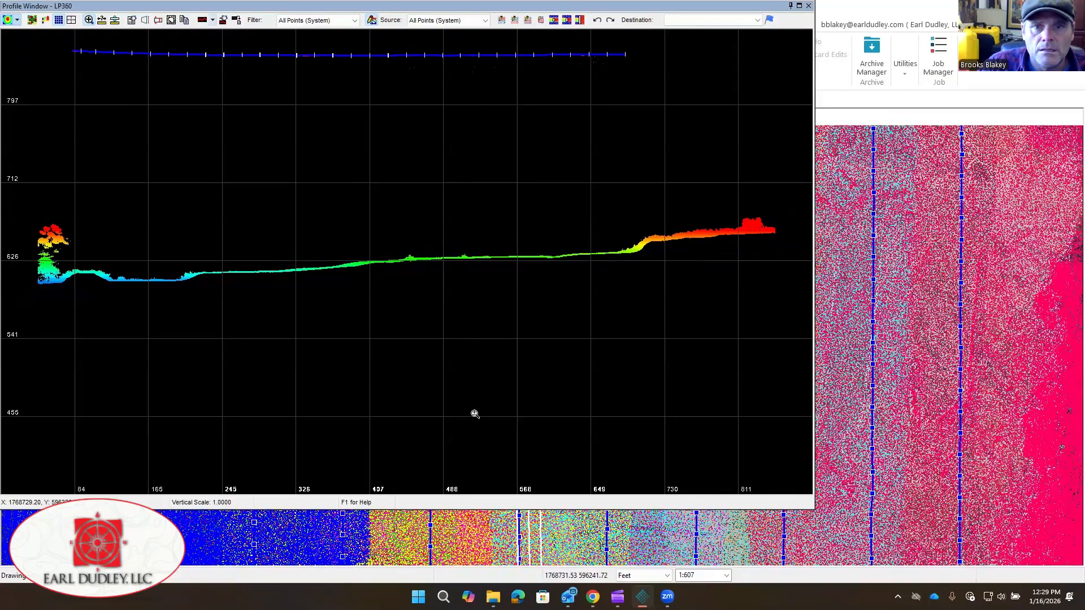
scroll(480, 417, "down", 1)
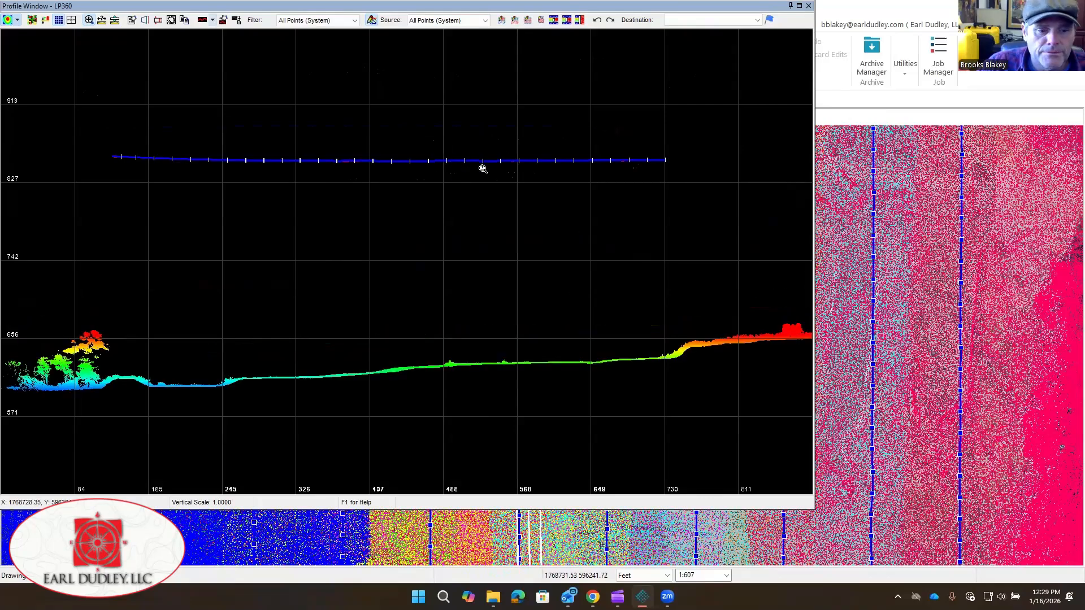
- Measure distances from the flight line in the profile to judge the clip range, and close the profile
left_click(102, 22)
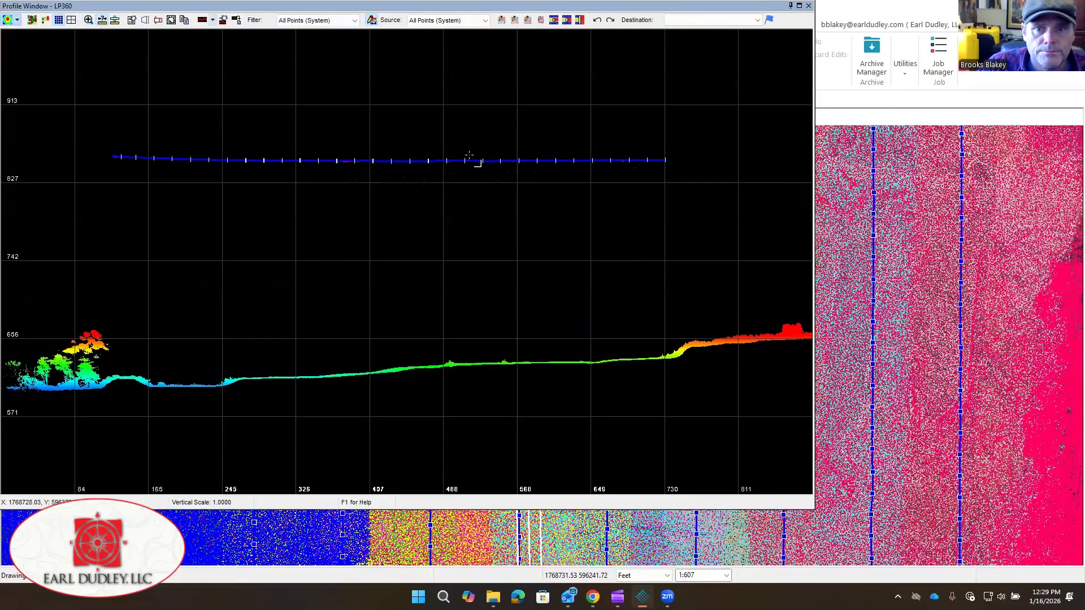
left_click_drag(468, 161, 141, 222)
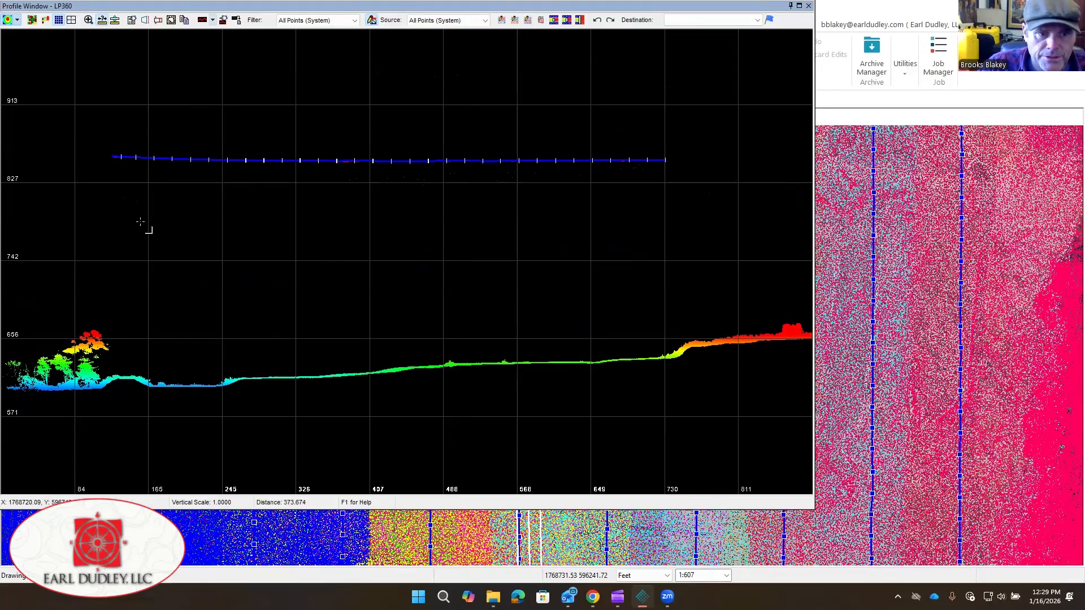
left_click(808, 6)
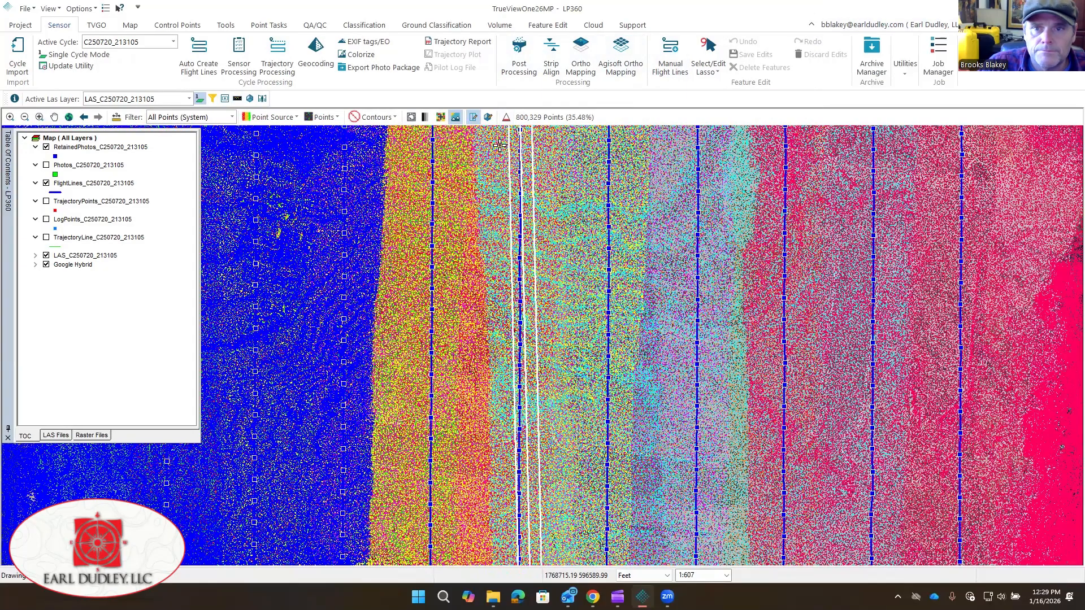
- Reopen Post Processing and enable the clip range with a minimum of 100 and a maximum of 1000 US feet
left_click(525, 53)
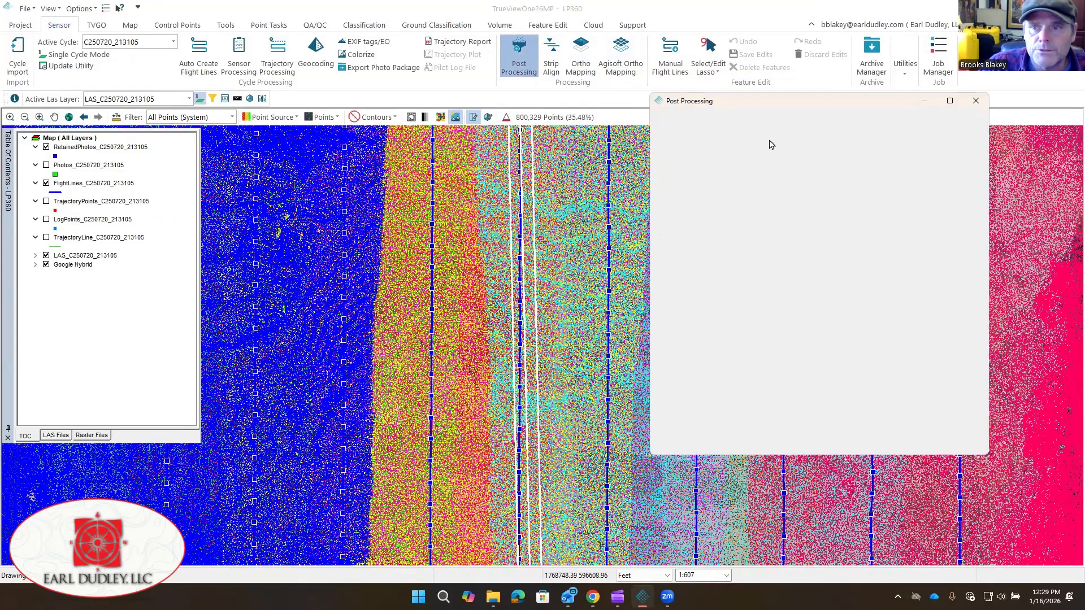
left_click_drag(790, 104, 517, 92)
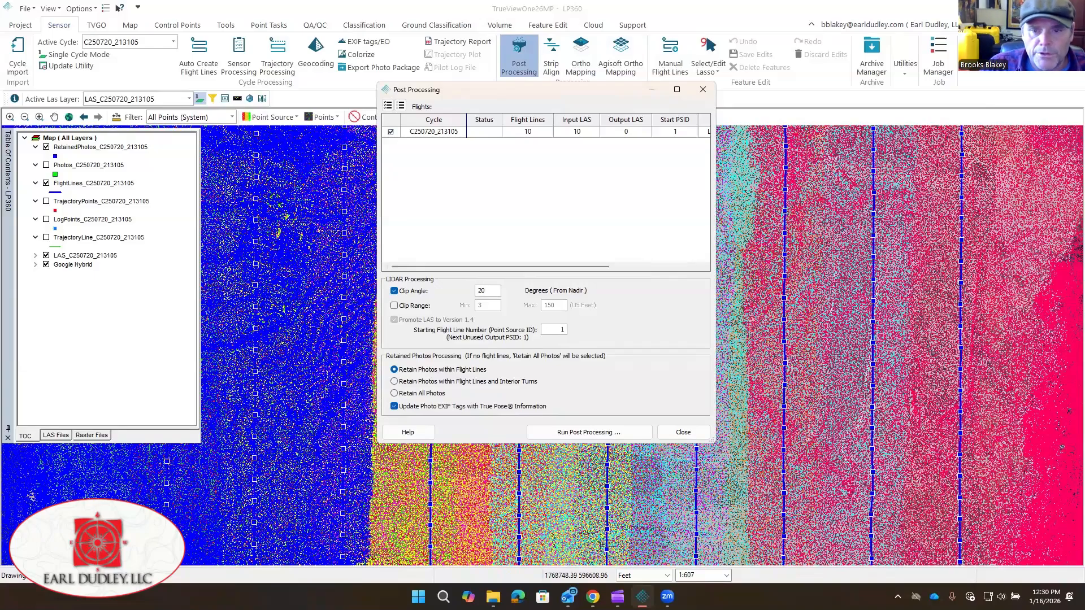
left_click(394, 306)
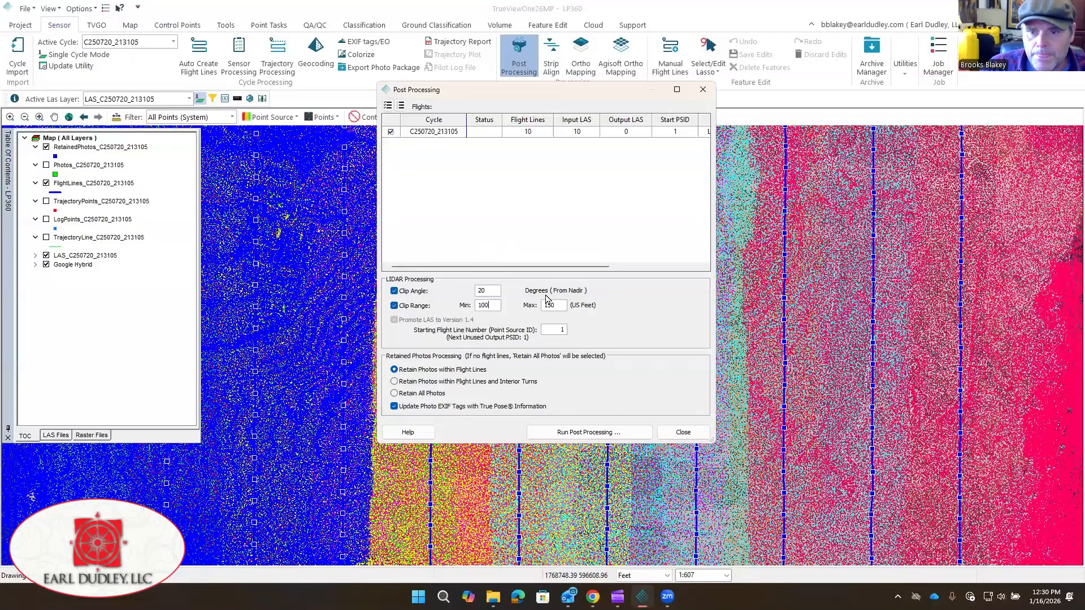
double_click(554, 306)
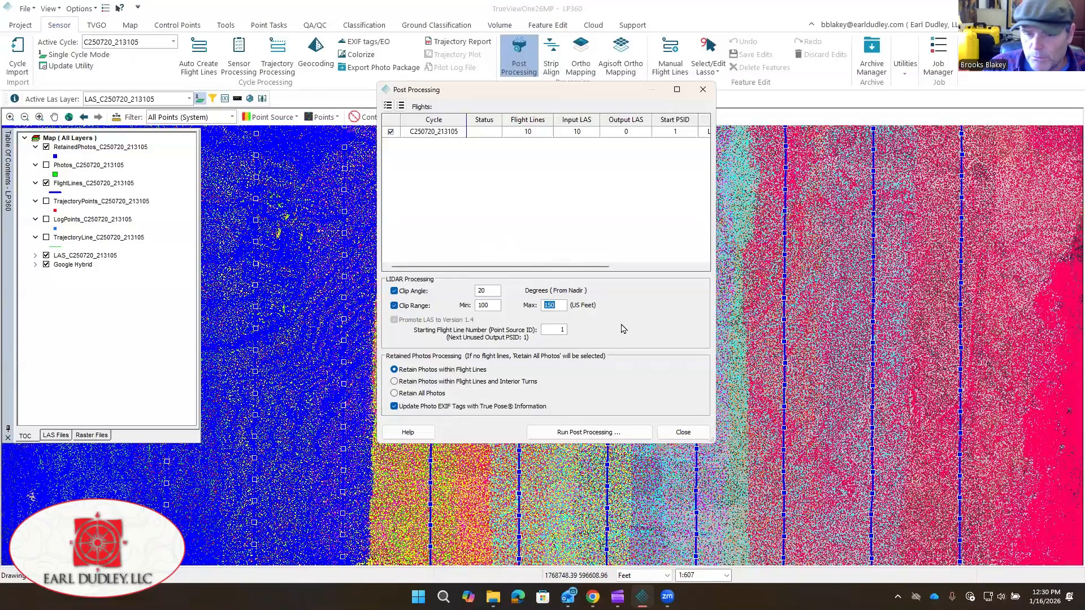
type("10")
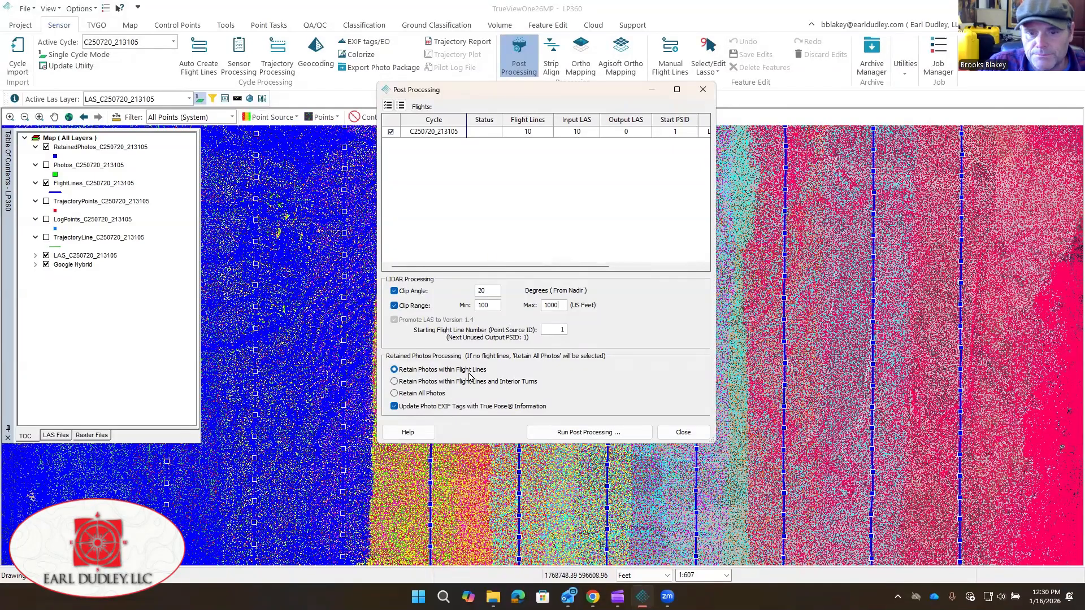
- Run post processing on the flight cycle, acknowledge its completion and close the dialog
left_click(614, 433)
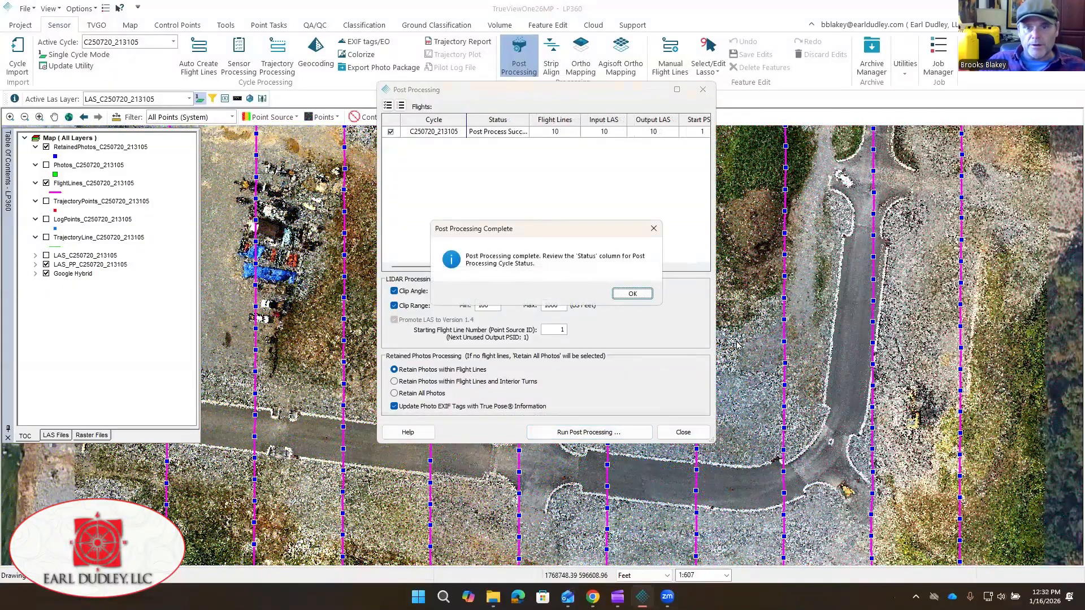
left_click(641, 300)
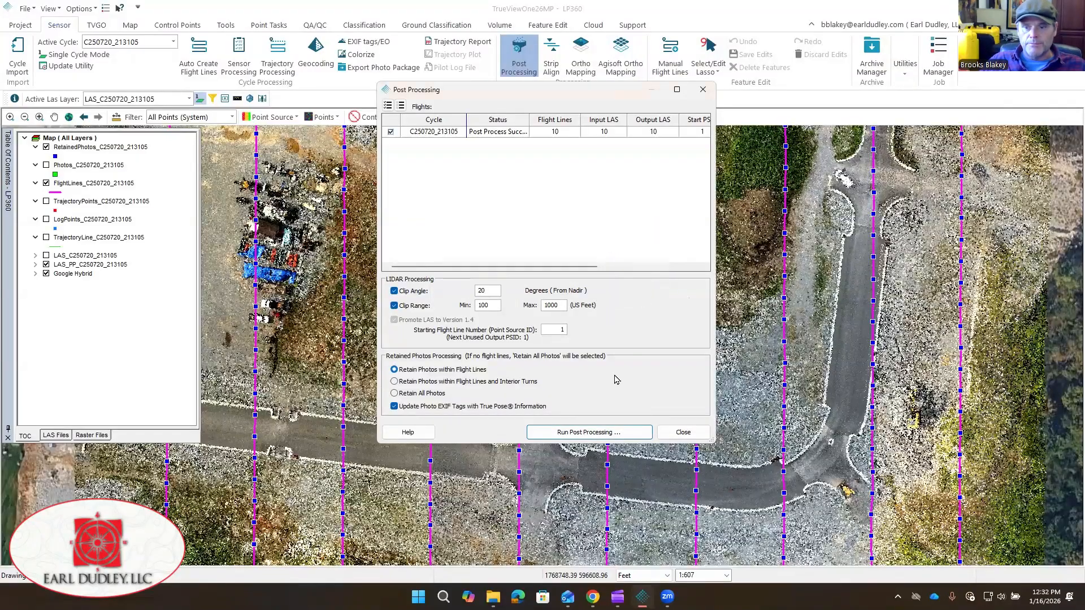
left_click(684, 432)
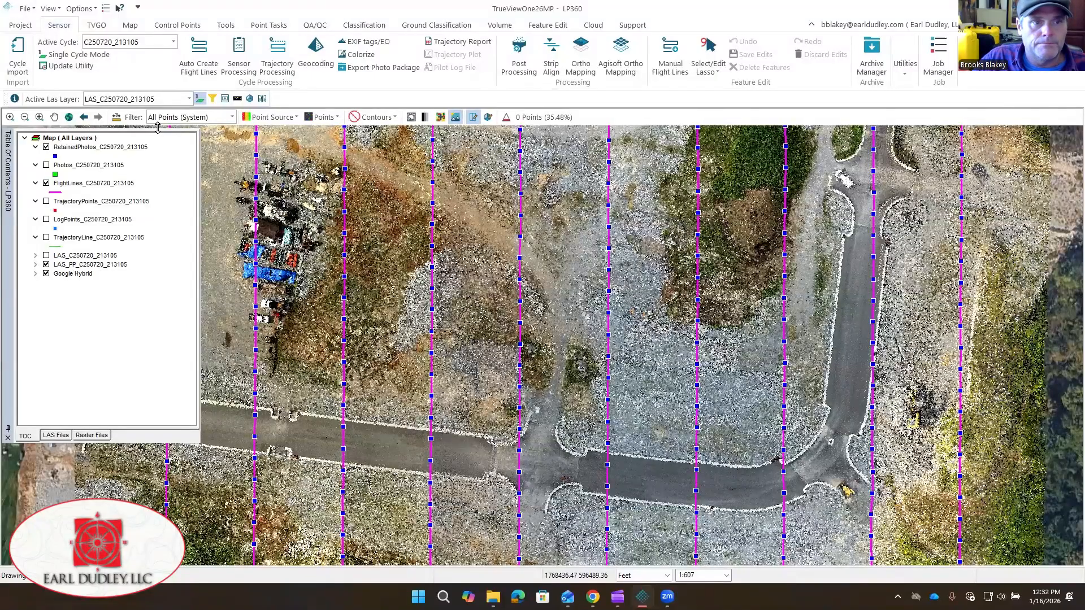
- Make LAS_PP_C250720_213105 the active LAS layer and show the whole site
left_click(188, 101)
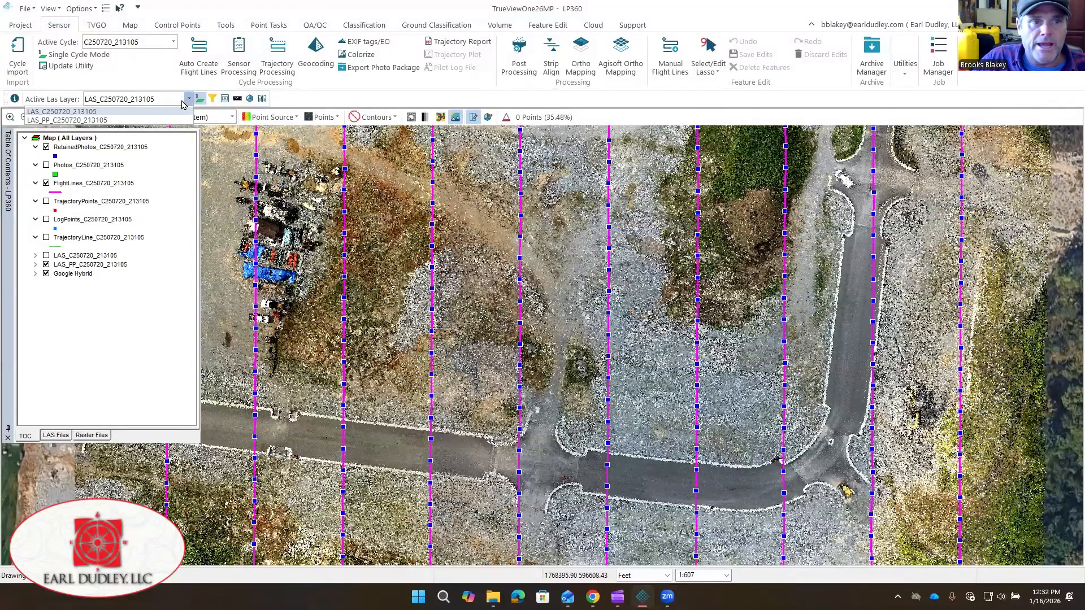
left_click(55, 120)
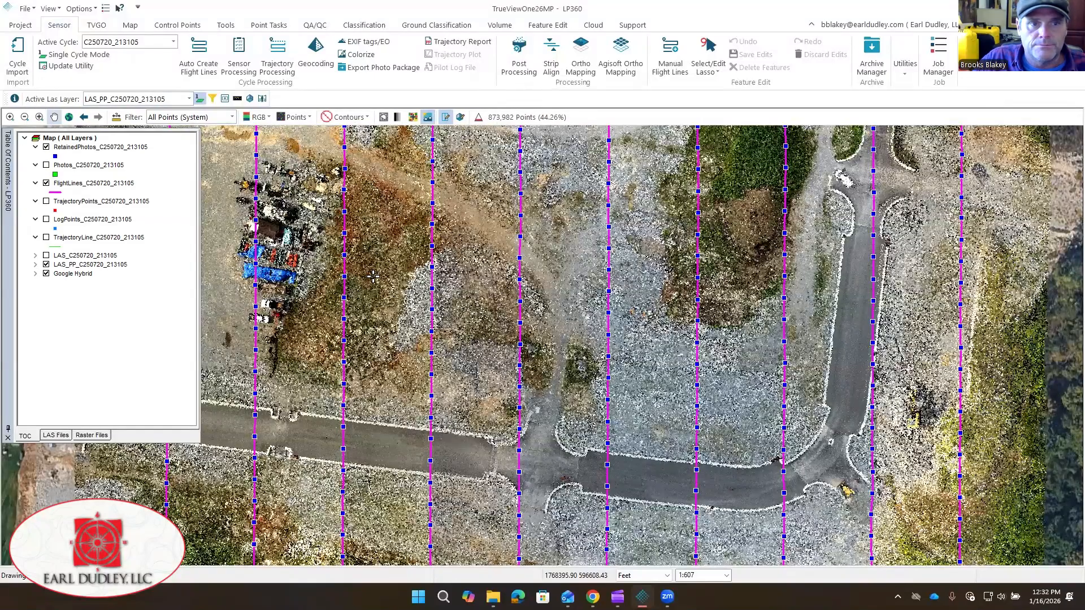
scroll(390, 296, "down", 4)
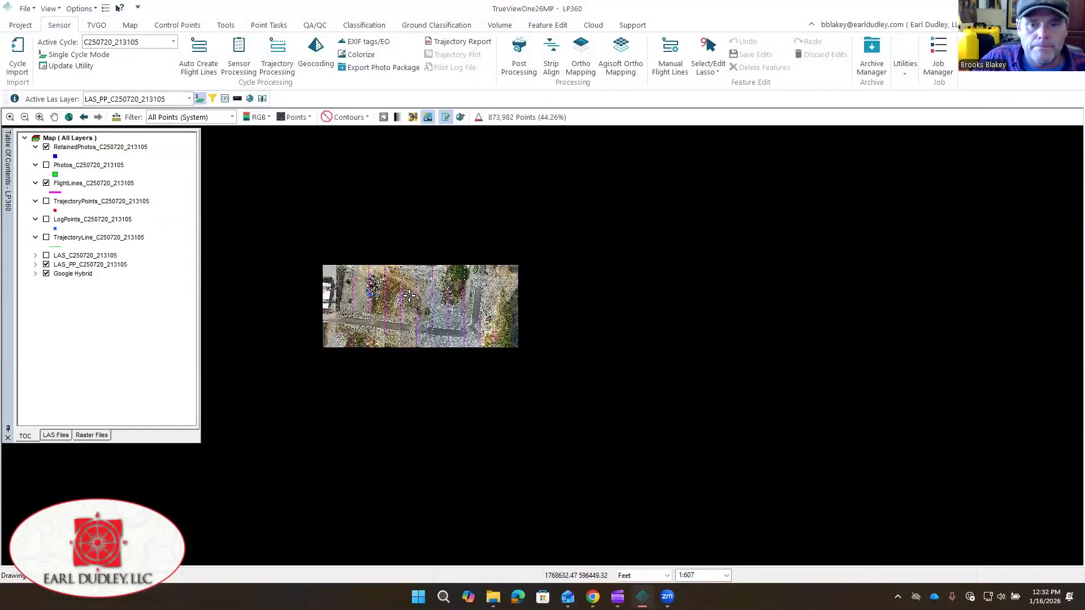
- Colour the point cloud on the map by Point Source
middle_click_drag(395, 285, 458, 300)
scroll(457, 301, "up", 2)
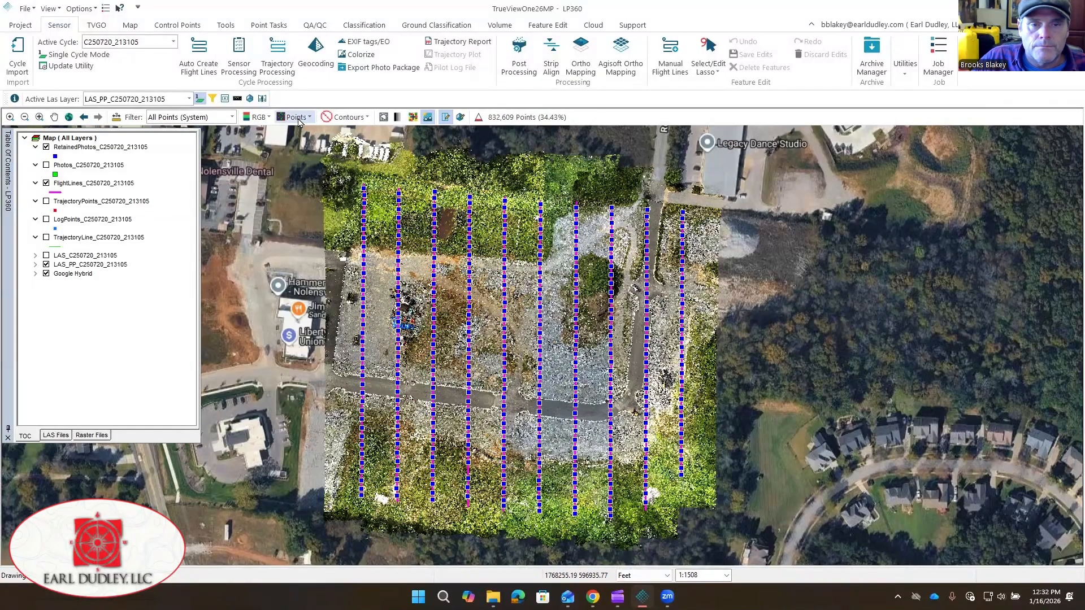
left_click(261, 118)
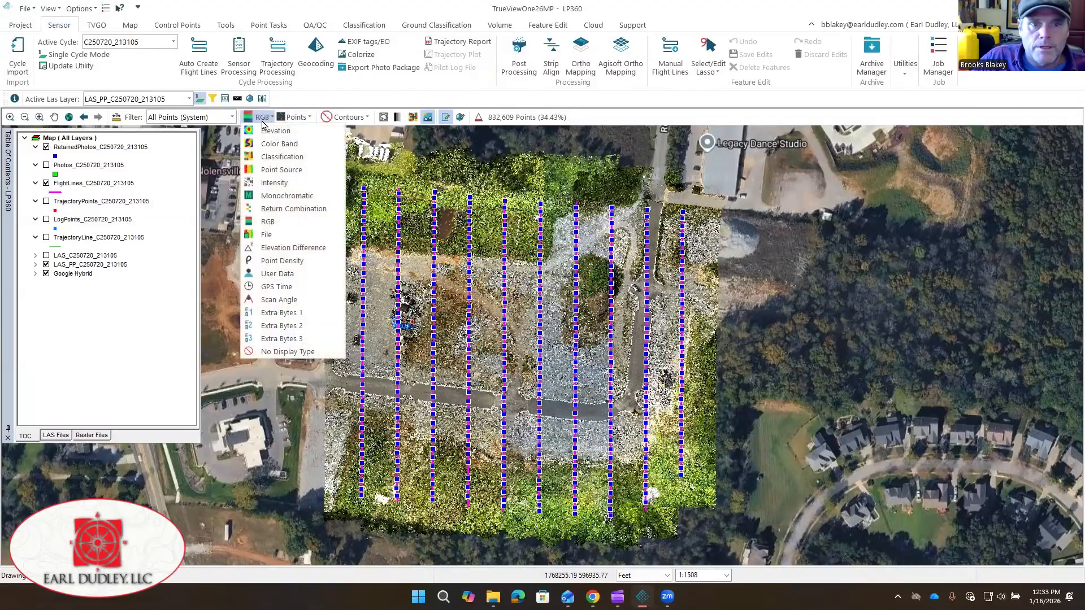
left_click(282, 169)
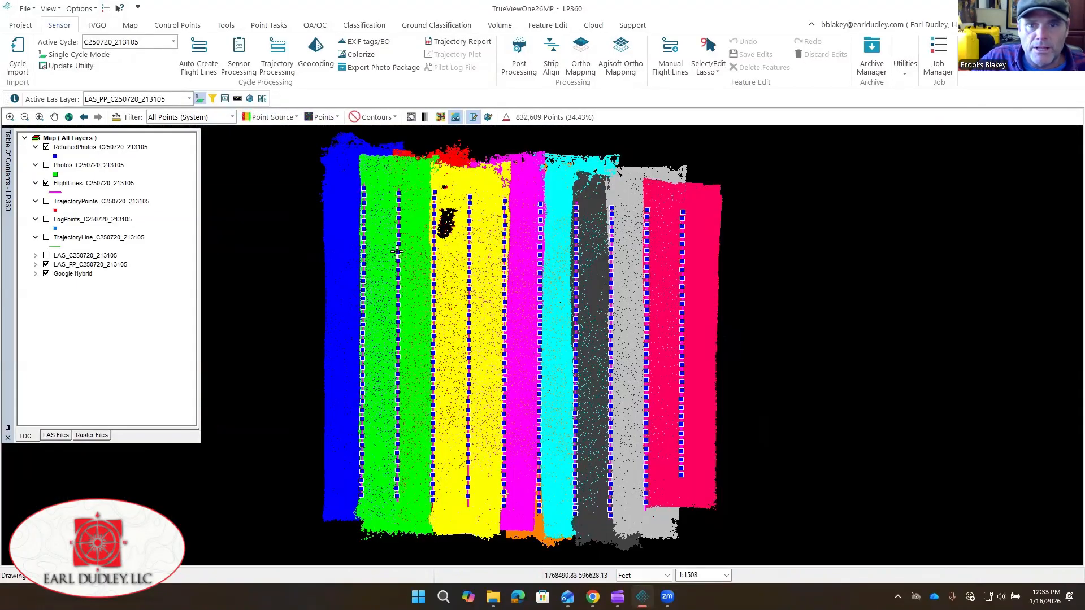
- Examine the coverage and overlap of the individual flight-line swaths from the northern to the southern edge of the site
scroll(398, 251, "up", 2)
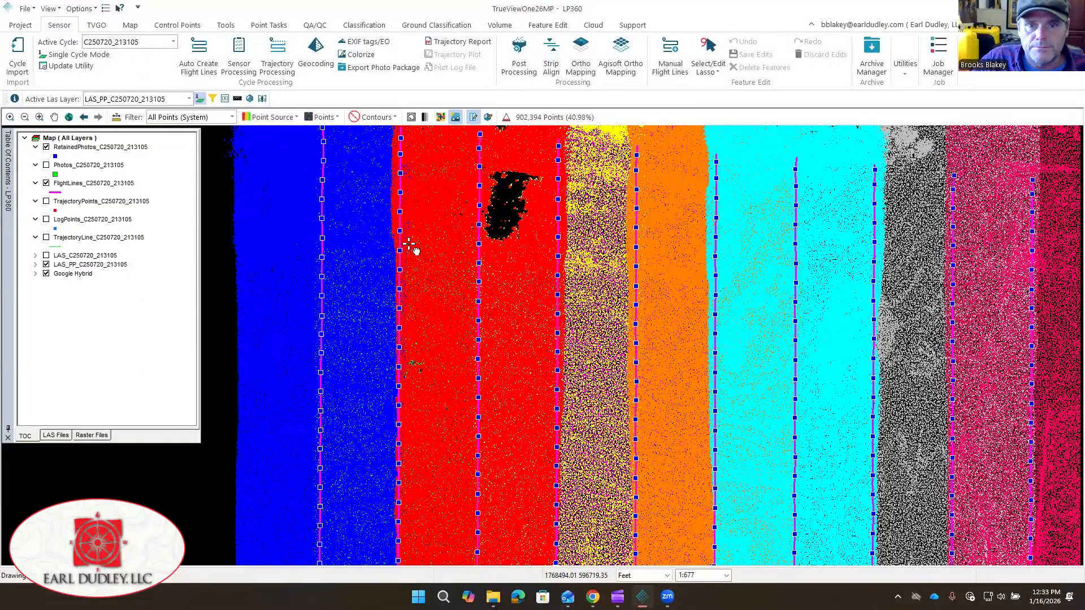
middle_click_drag(409, 244, 419, 337)
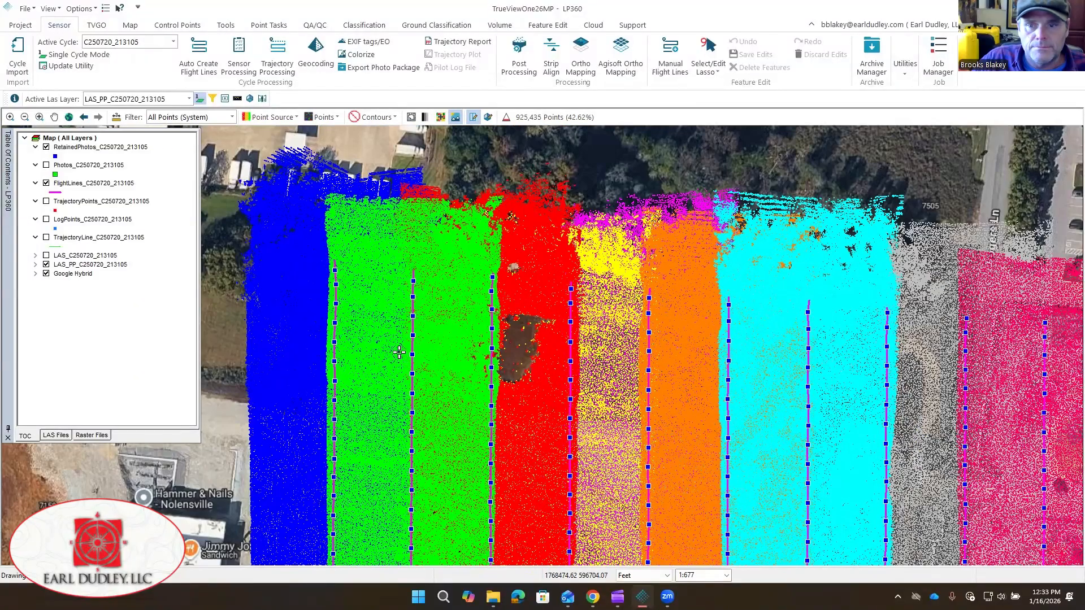
scroll(399, 353, "down", 2)
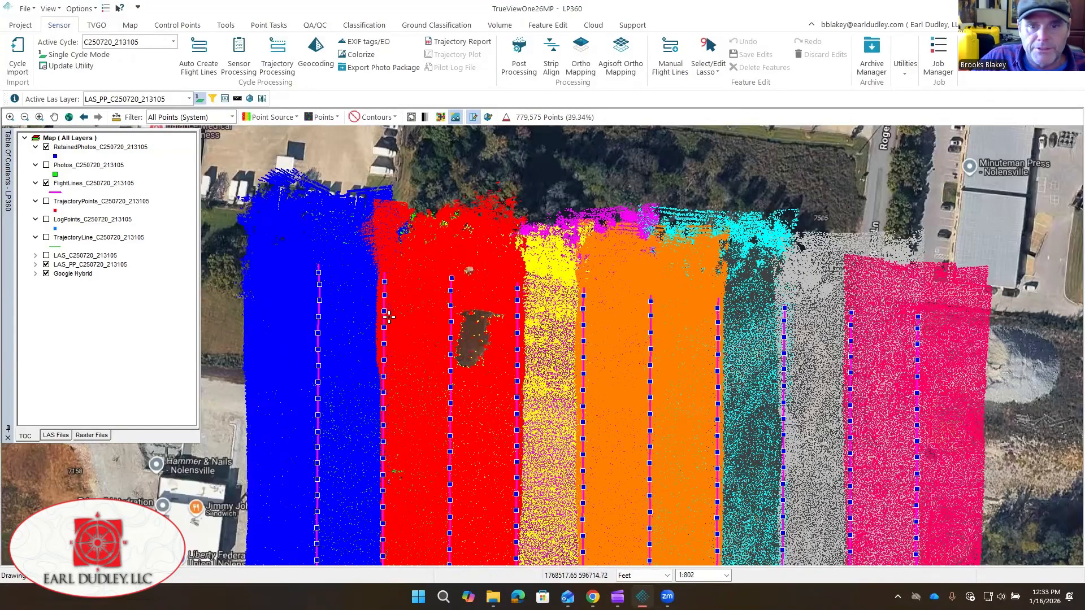
middle_click_drag(435, 351, 429, 201)
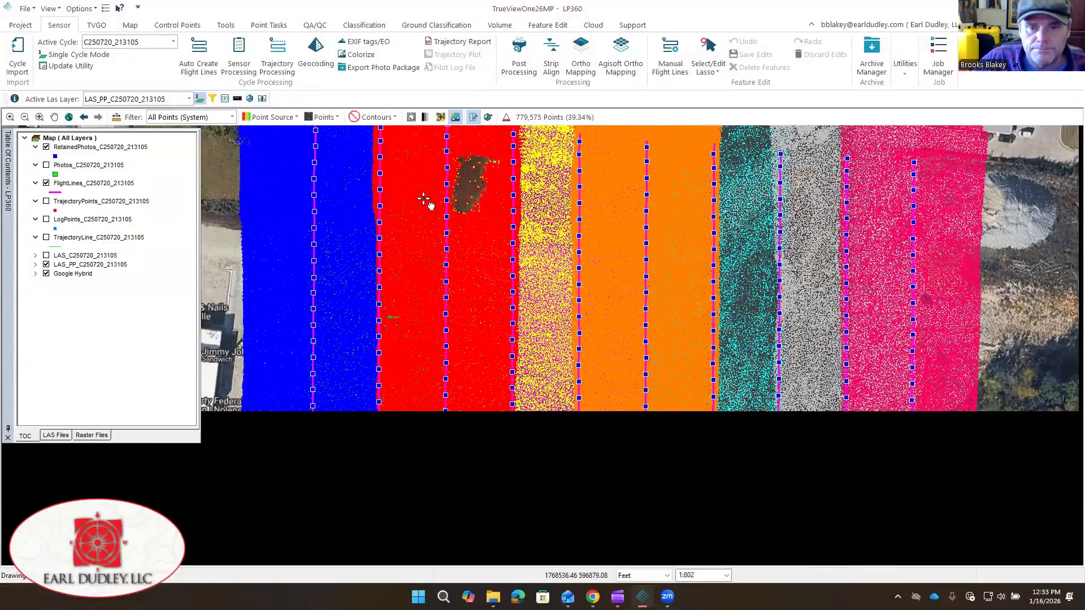
middle_click_drag(550, 360, 559, 259)
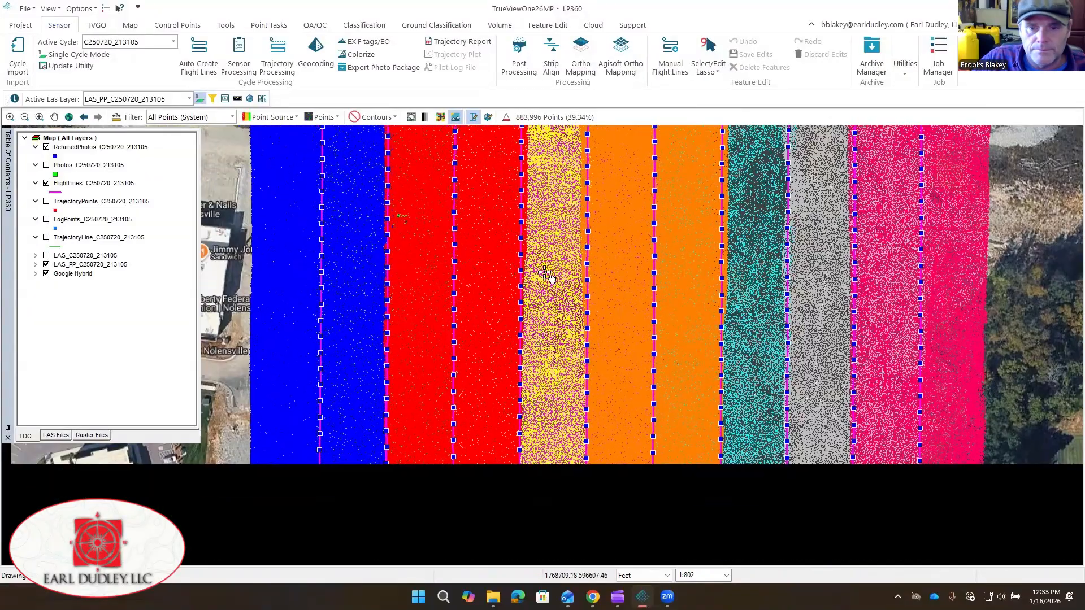
middle_click_drag(469, 342, 465, 262)
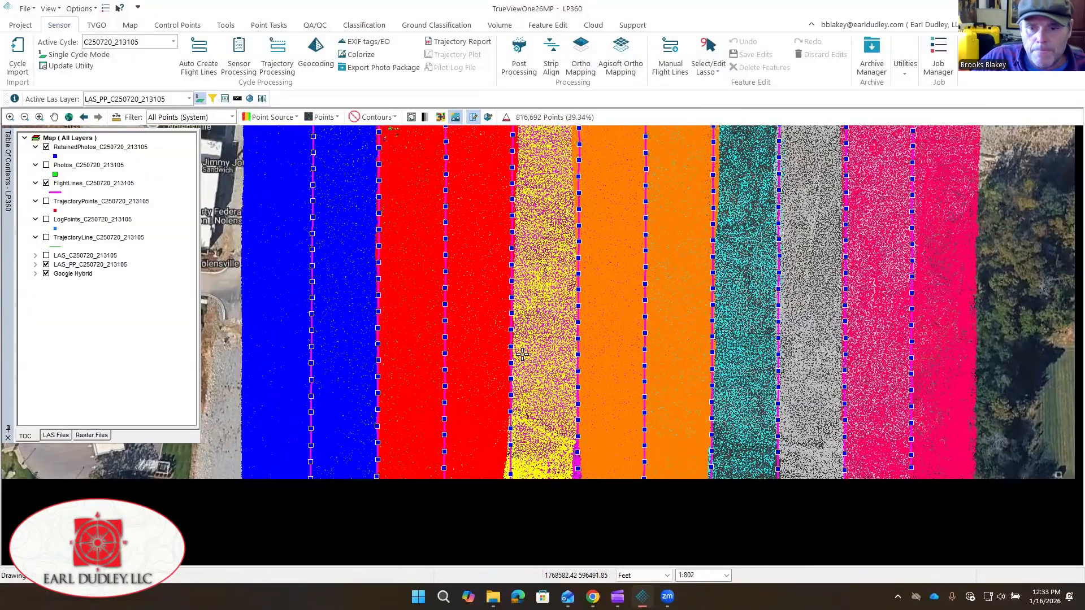
middle_click_drag(553, 395, 539, 323)
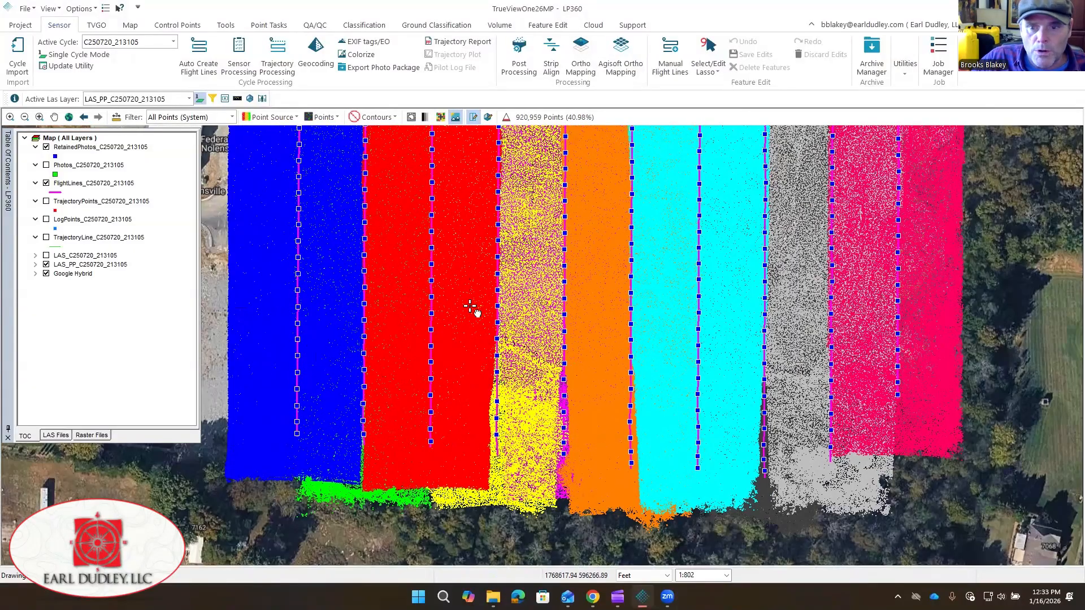
middle_click_drag(477, 308, 509, 421)
scroll(509, 346, "up", 1)
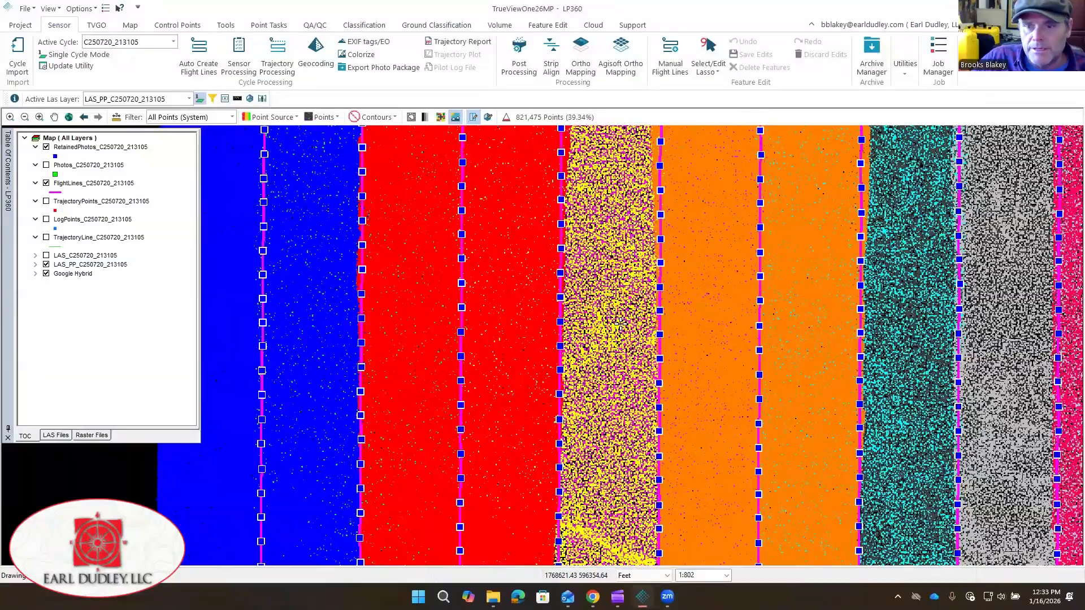
middle_click_drag(621, 322, 663, 325)
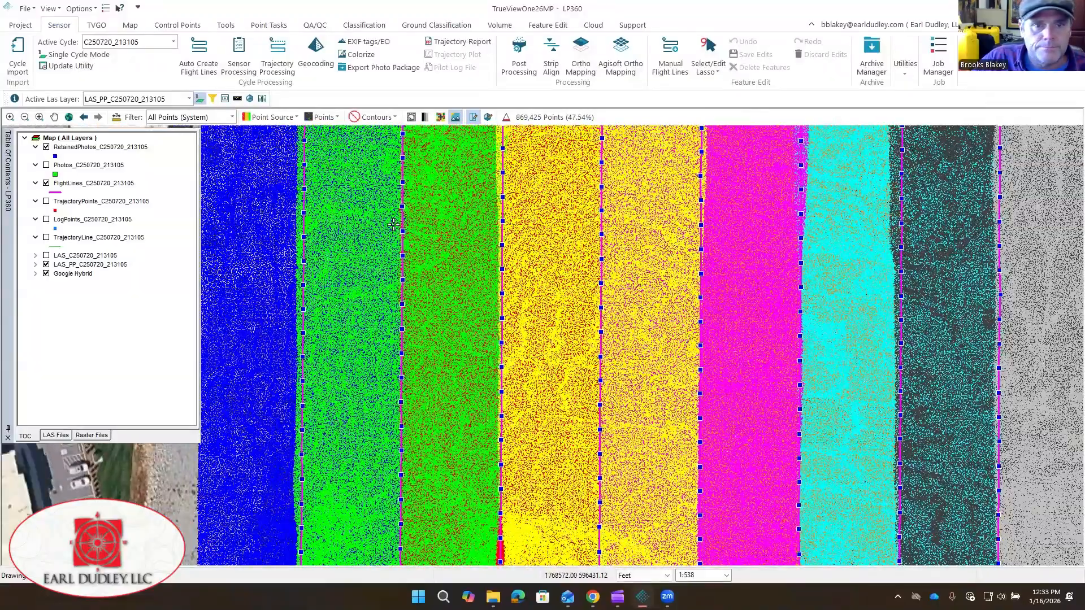
- View the point cloud and flight lines in the 3D immersive window, zoom out, and close the window
left_click(263, 99)
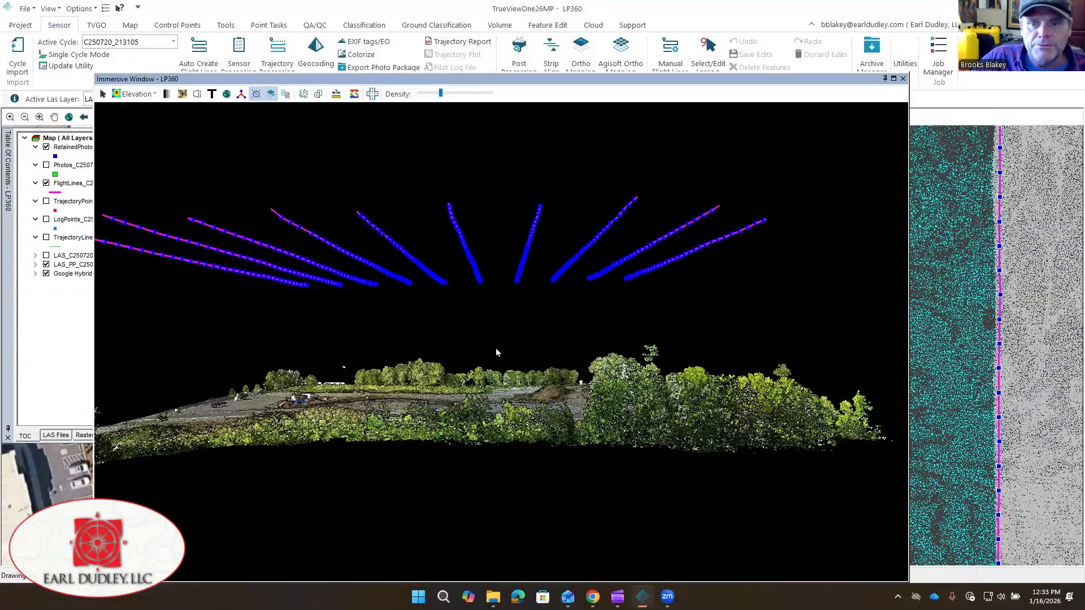
scroll(425, 350, "down", 2)
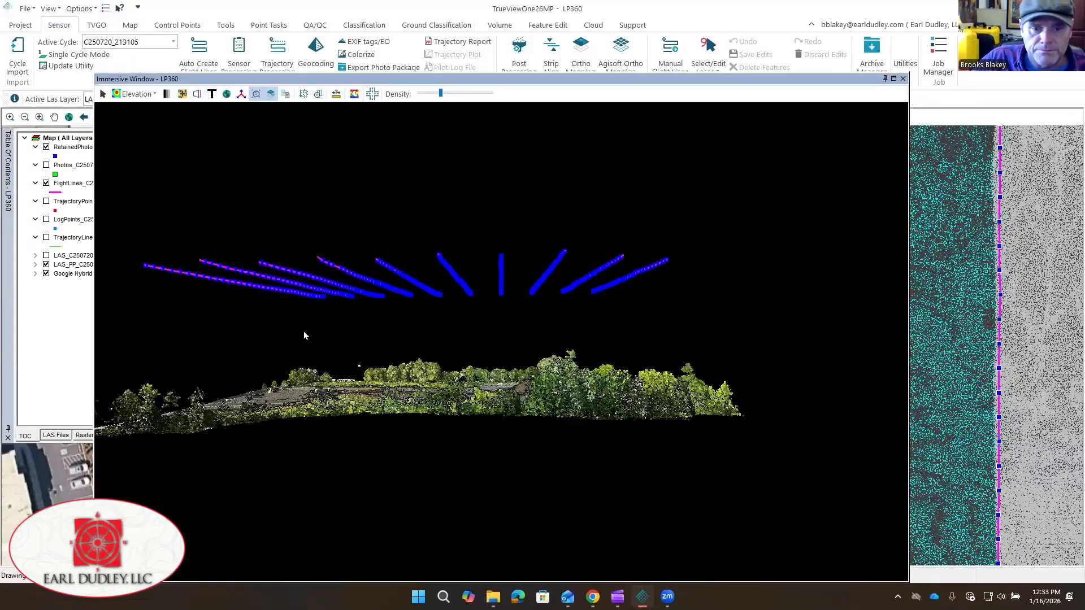
left_click(902, 79)
- Display the point cloud as a Tin Surface coloured by Elevation
scroll(713, 446, "down", 2)
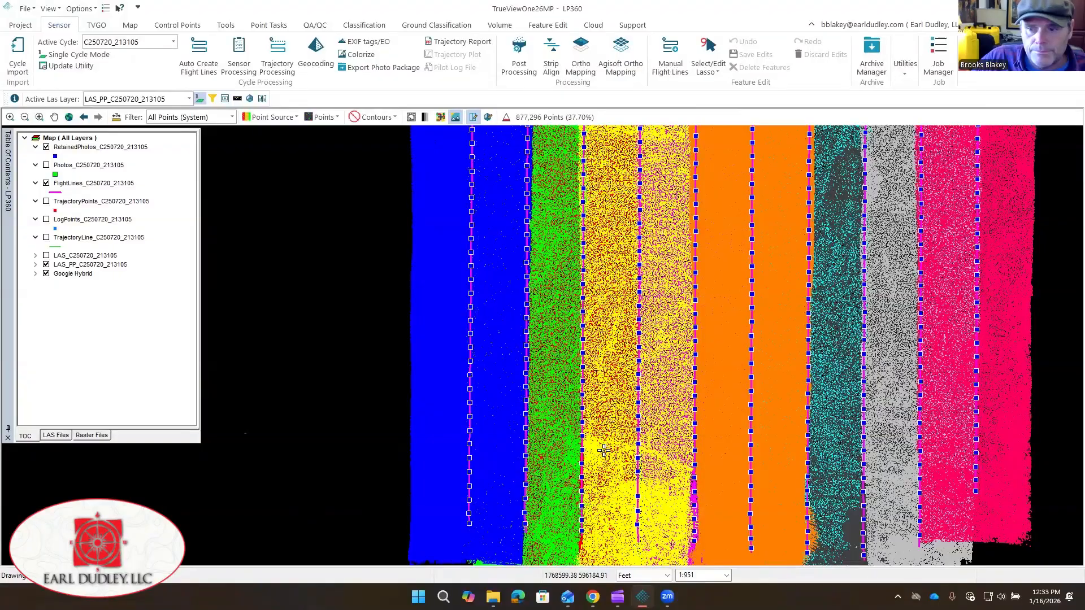
middle_click_drag(587, 421, 500, 330)
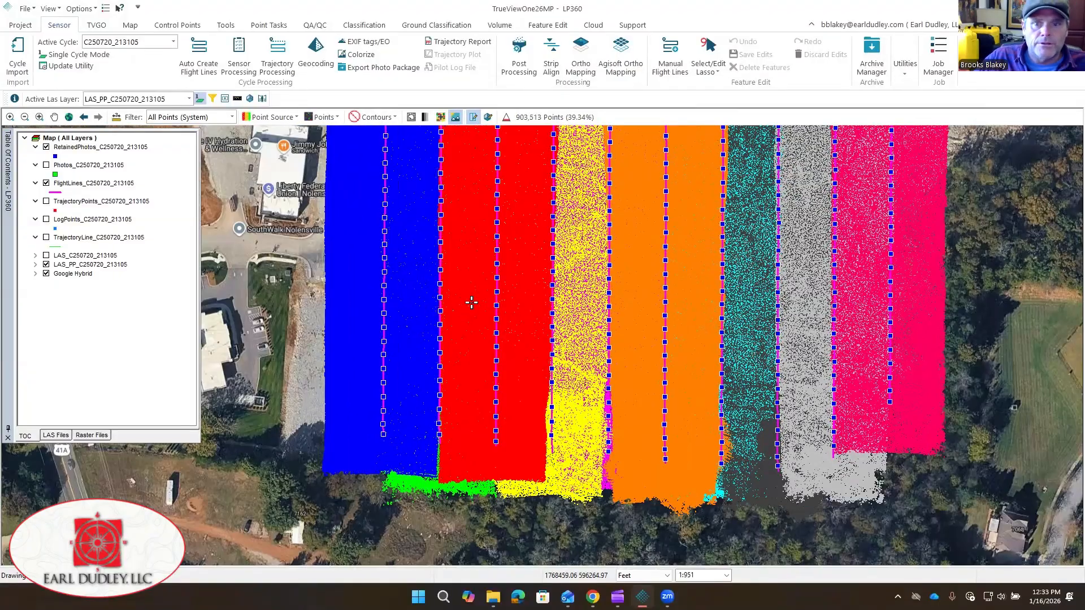
left_click(319, 119)
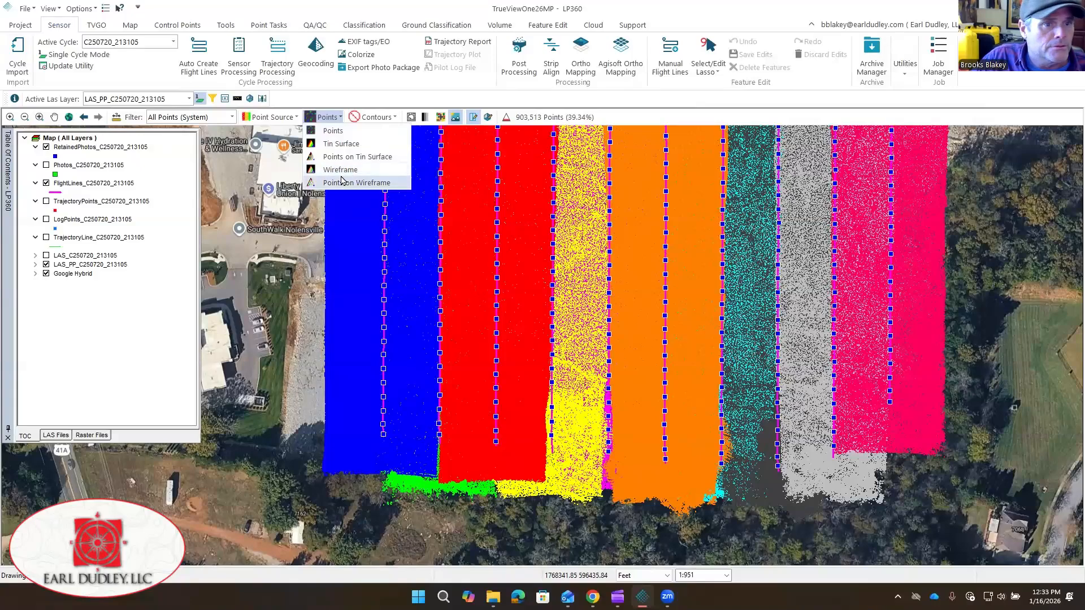
left_click(270, 117)
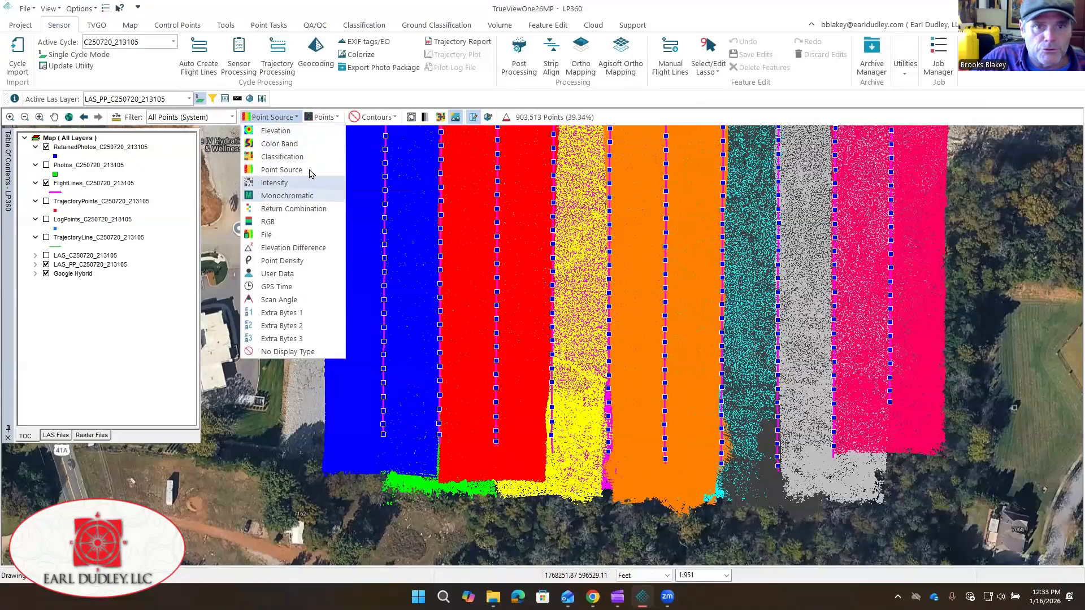
left_click(319, 117)
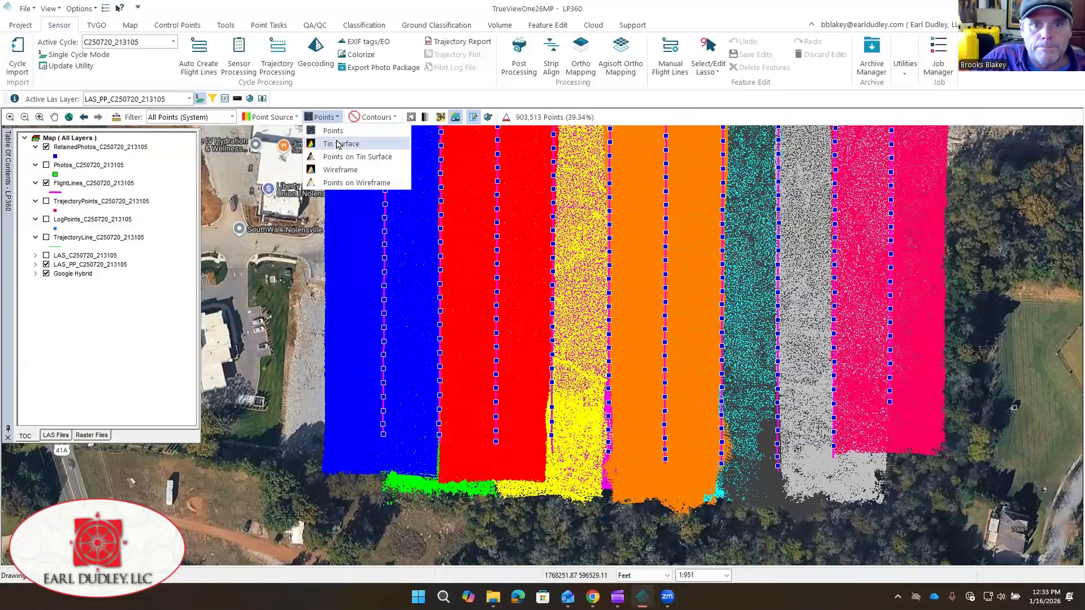
left_click(306, 131)
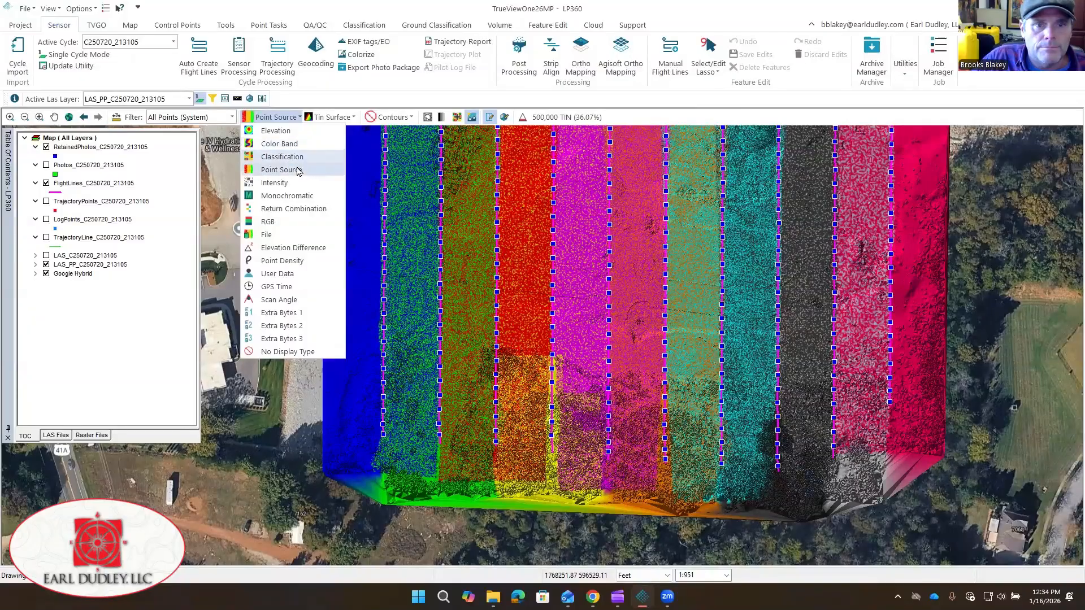
left_click(324, 172)
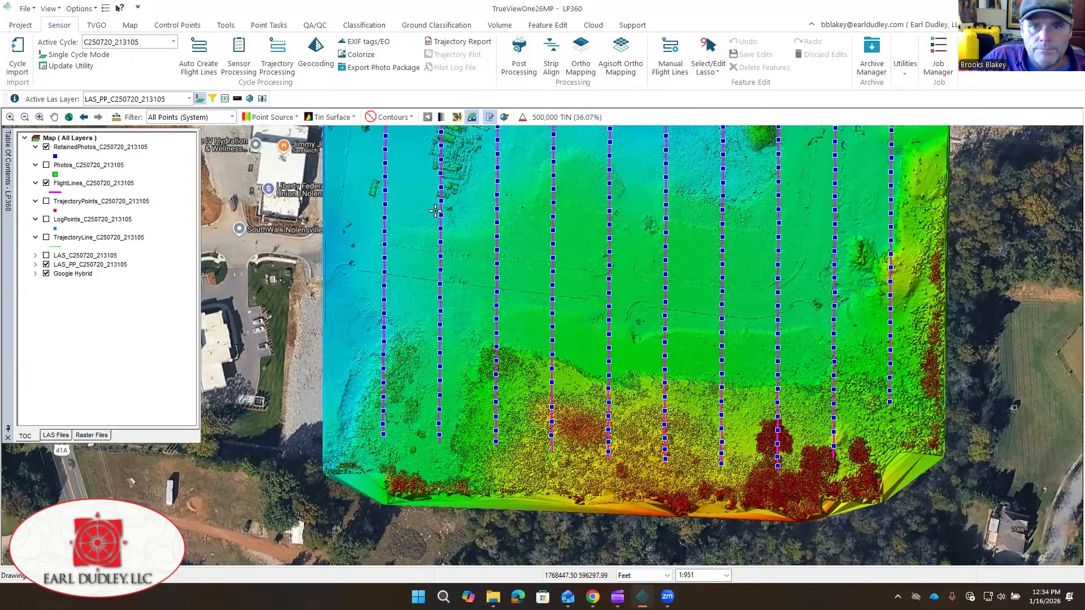
- Colour the TIN surface by Point Source around the rectangular objects along the second flight line from the west
middle_click_drag(457, 191, 447, 279)
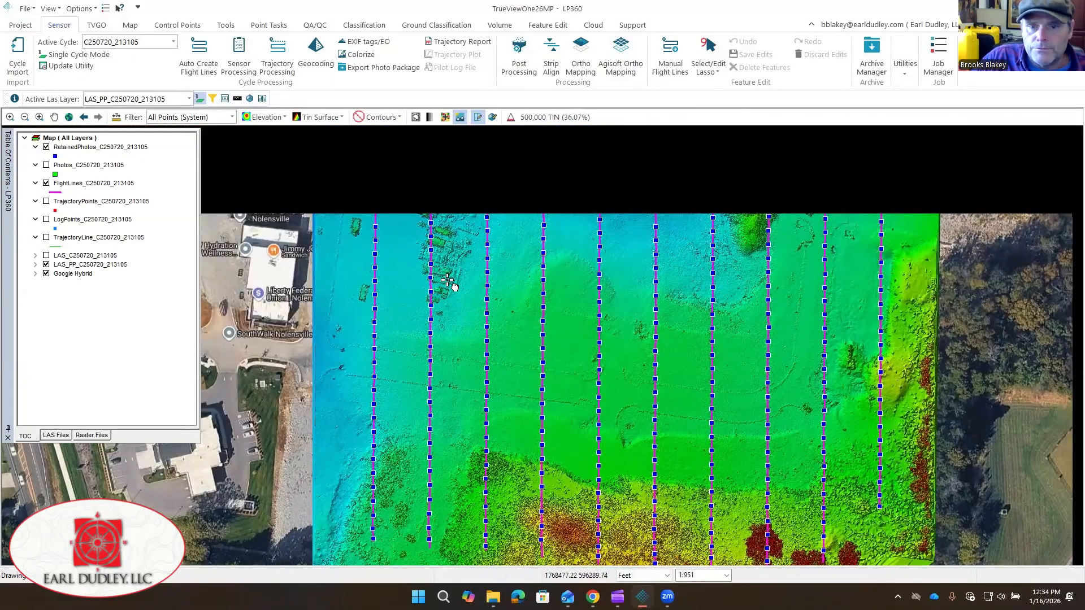
scroll(437, 243, "up", 3)
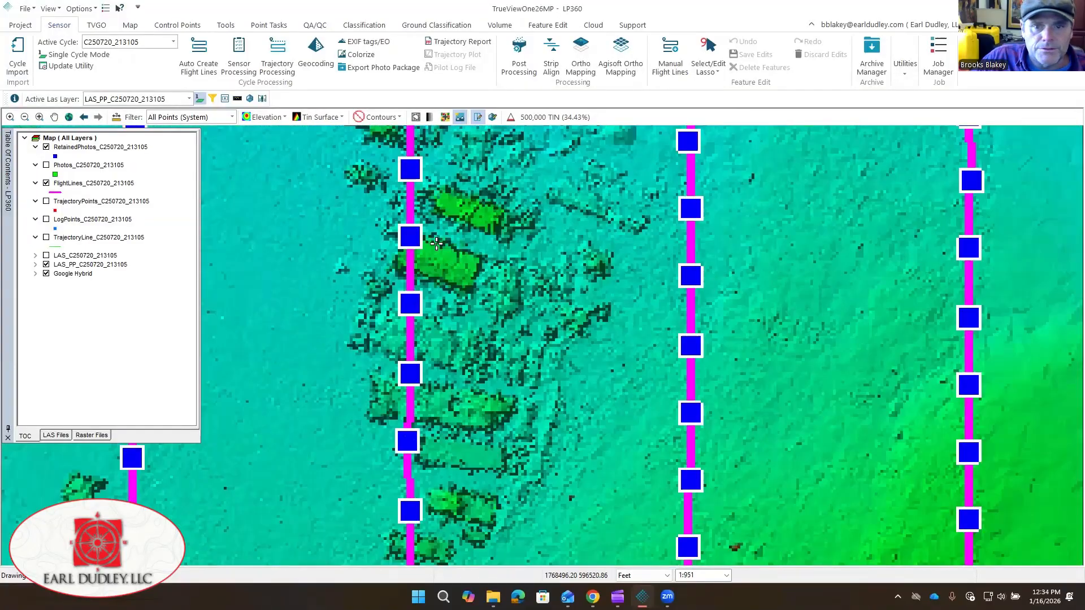
scroll(436, 243, "up", 3)
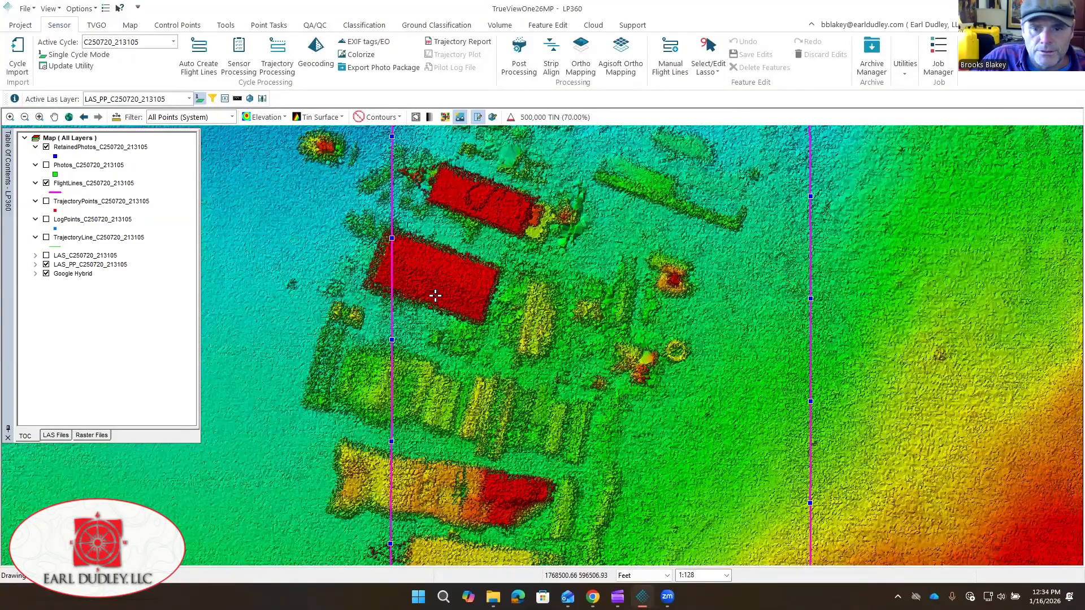
scroll(447, 304, "up", 1)
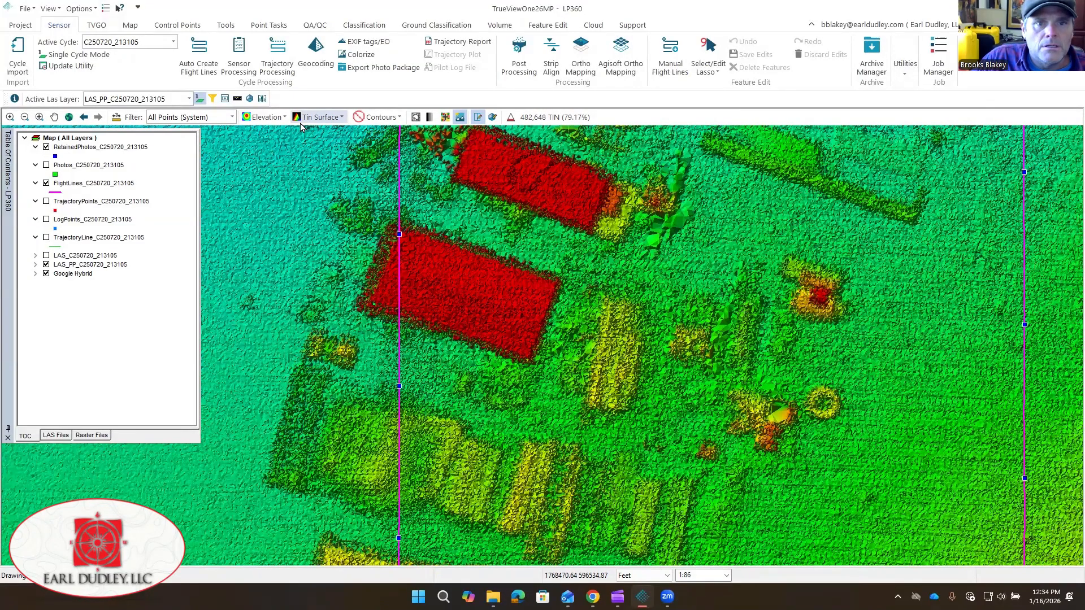
left_click(314, 119)
left_click(283, 117)
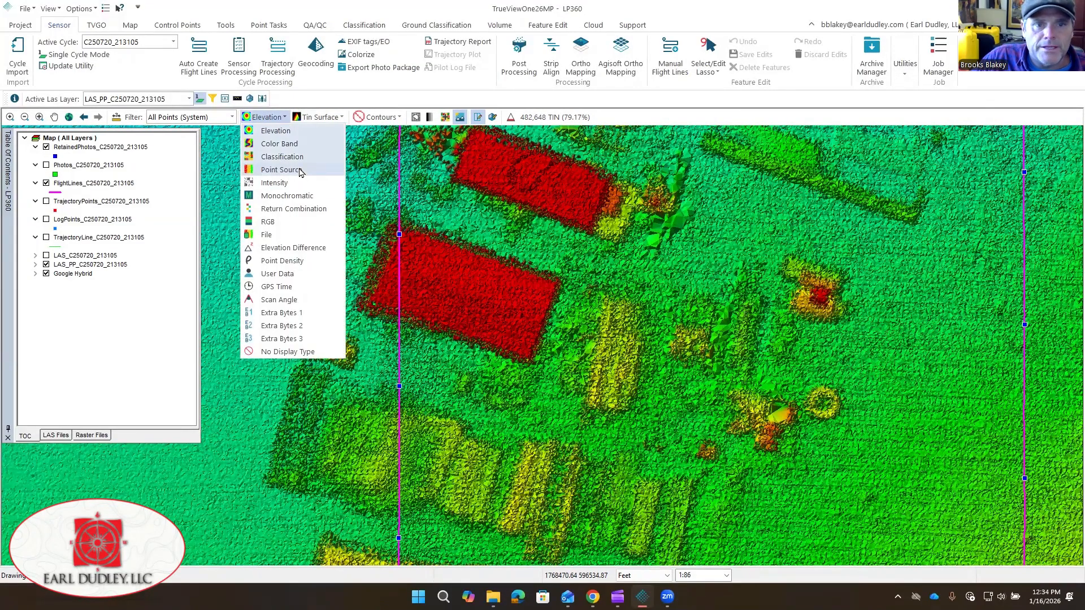
left_click(296, 169)
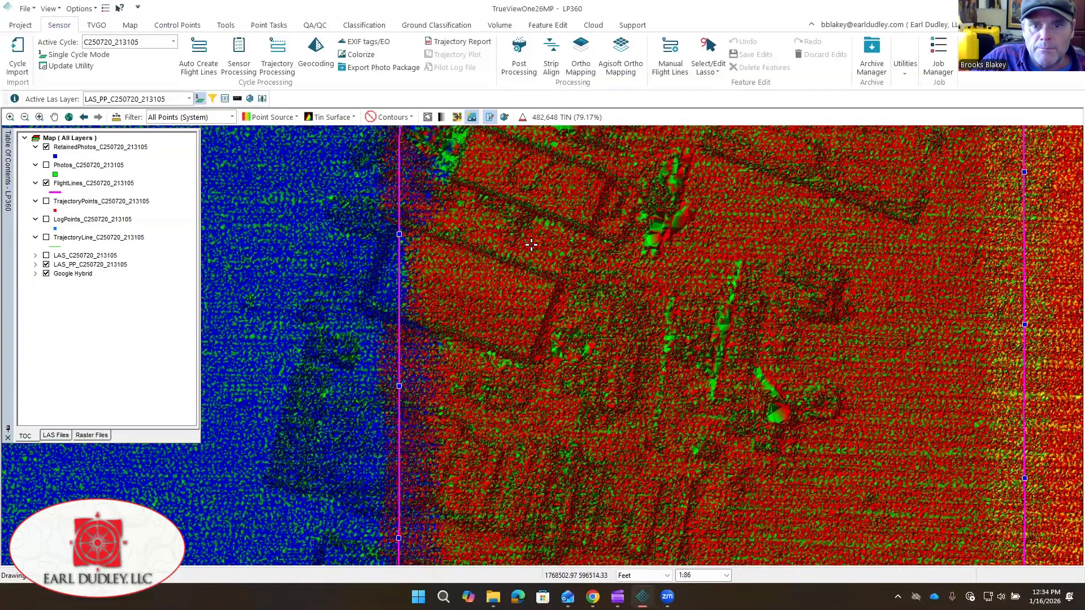
- Cut a profile from the ground onto the large rectangular object beside the flight line, and move the profile window clear of the screen corner
left_click(311, 235)
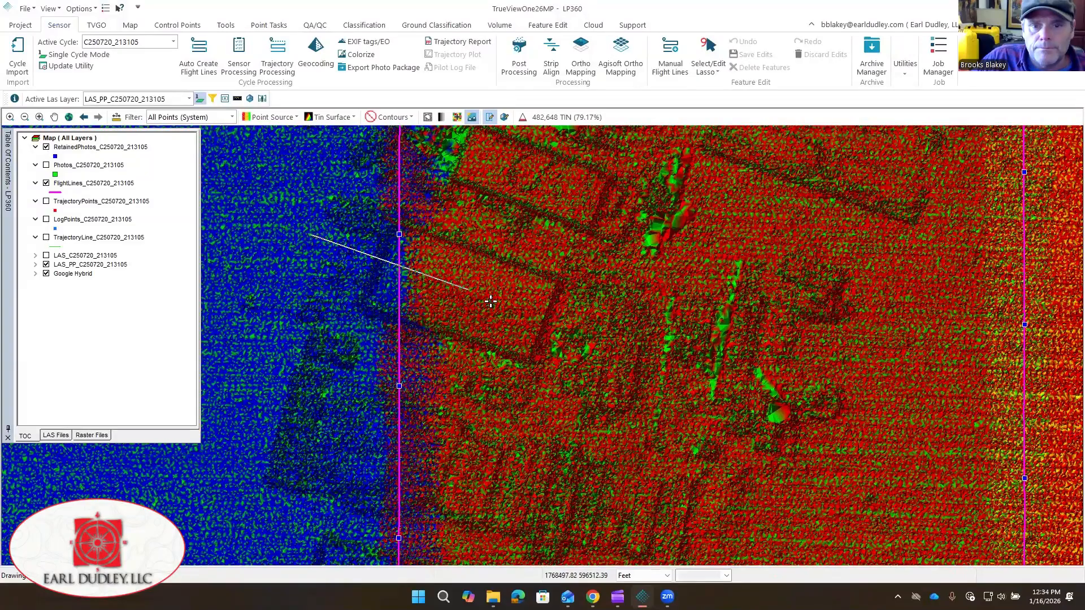
left_click(513, 310)
left_click(492, 311)
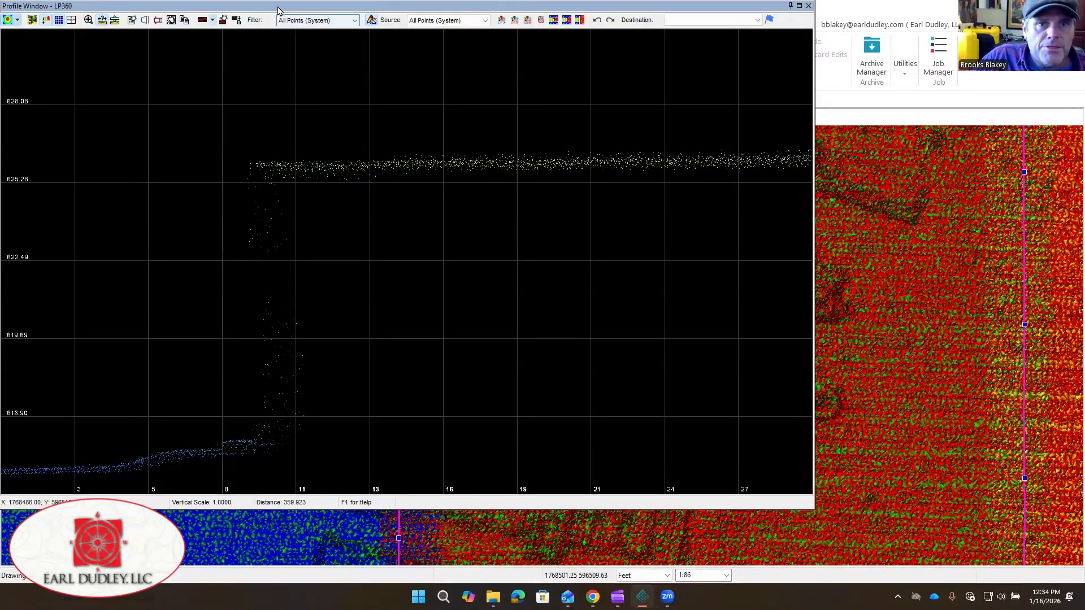
left_click_drag(213, 7, 365, 51)
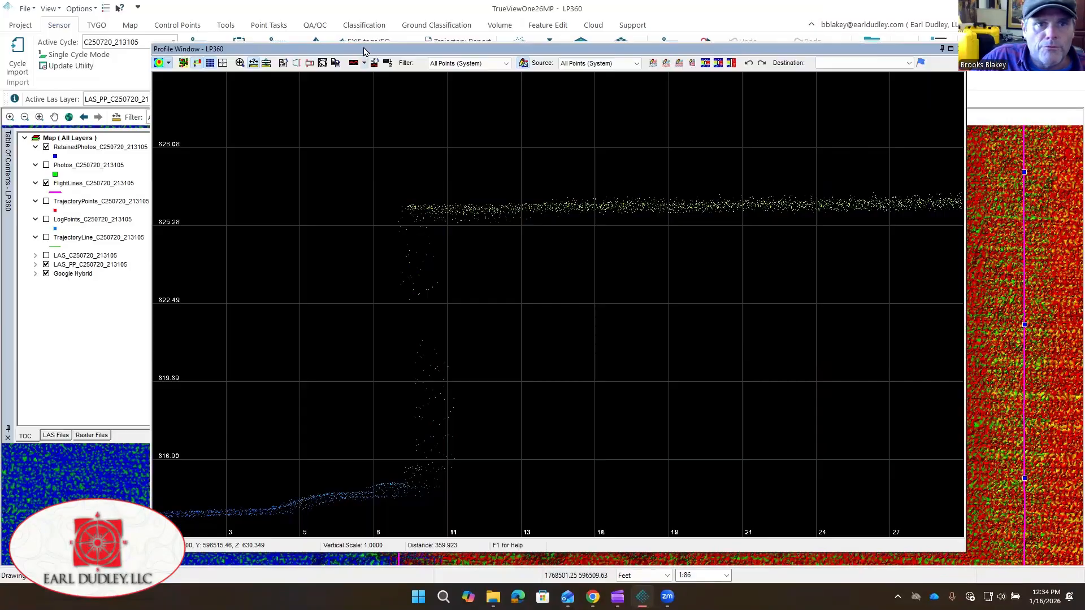
- Colour the profile by point source, drape it by point source, and enlarge the draped lines
left_click(169, 64)
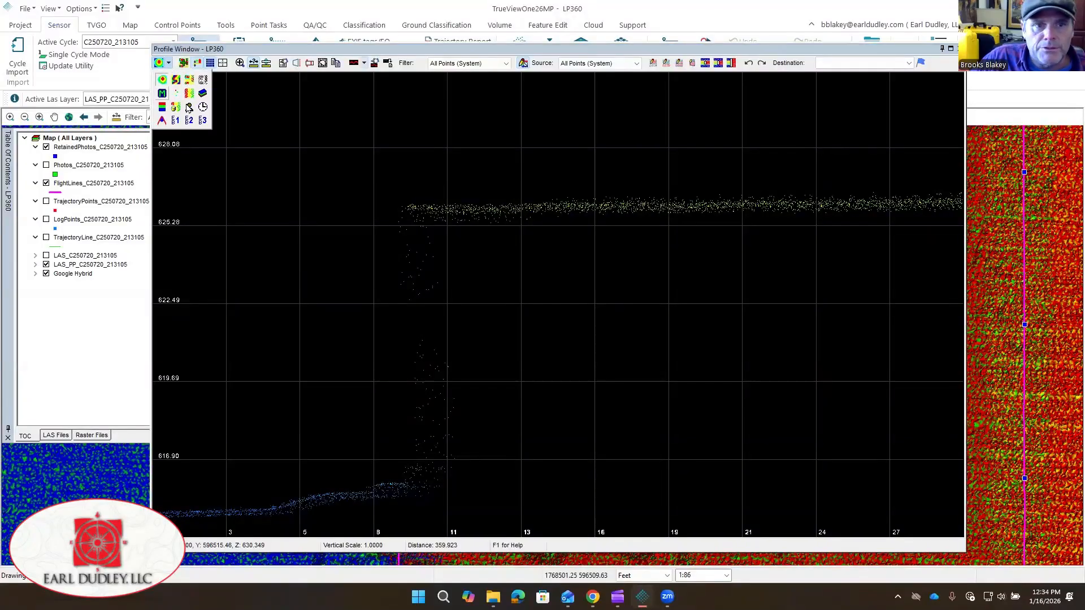
left_click(190, 94)
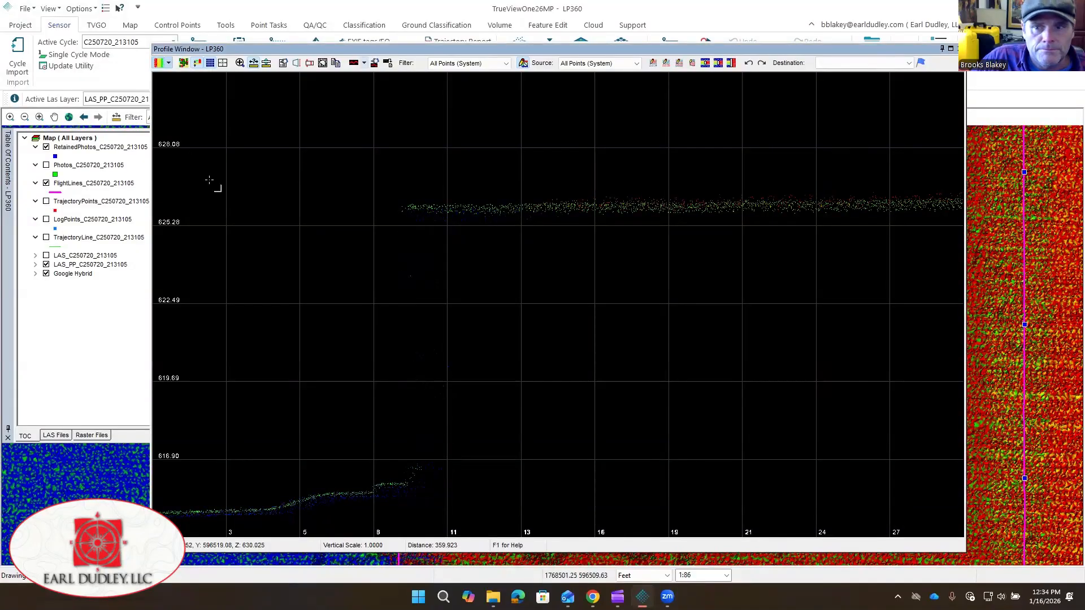
left_click(364, 63)
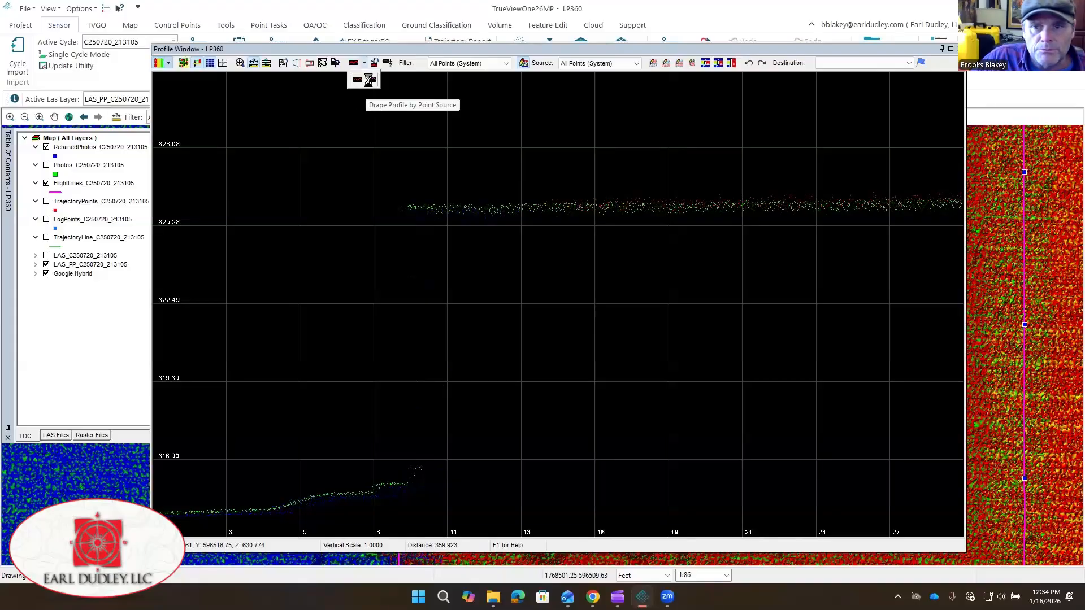
left_click(369, 79)
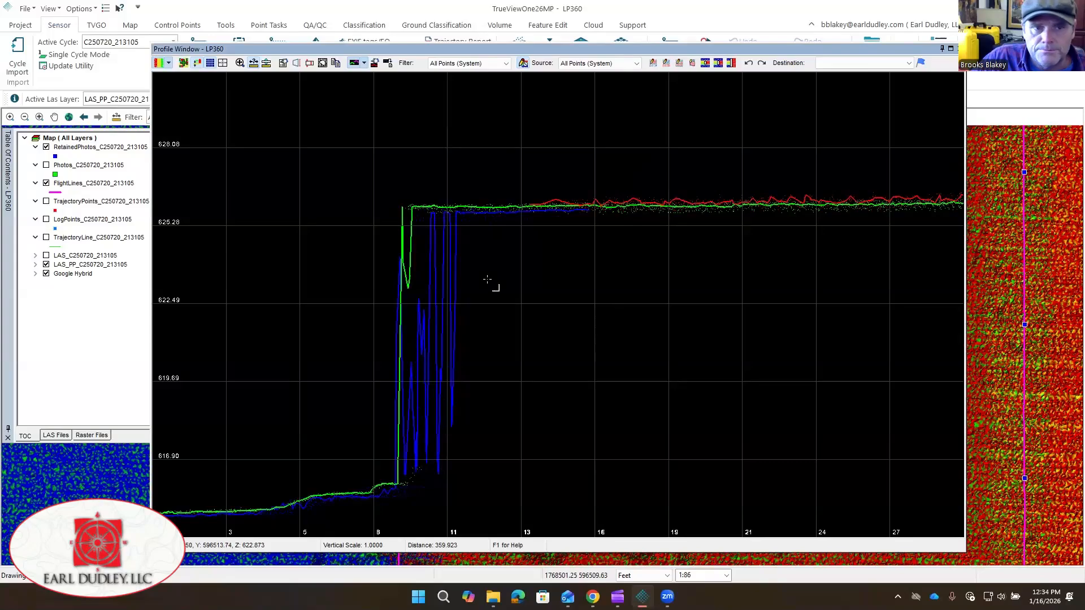
left_click(240, 63)
scroll(726, 235, "up", 4)
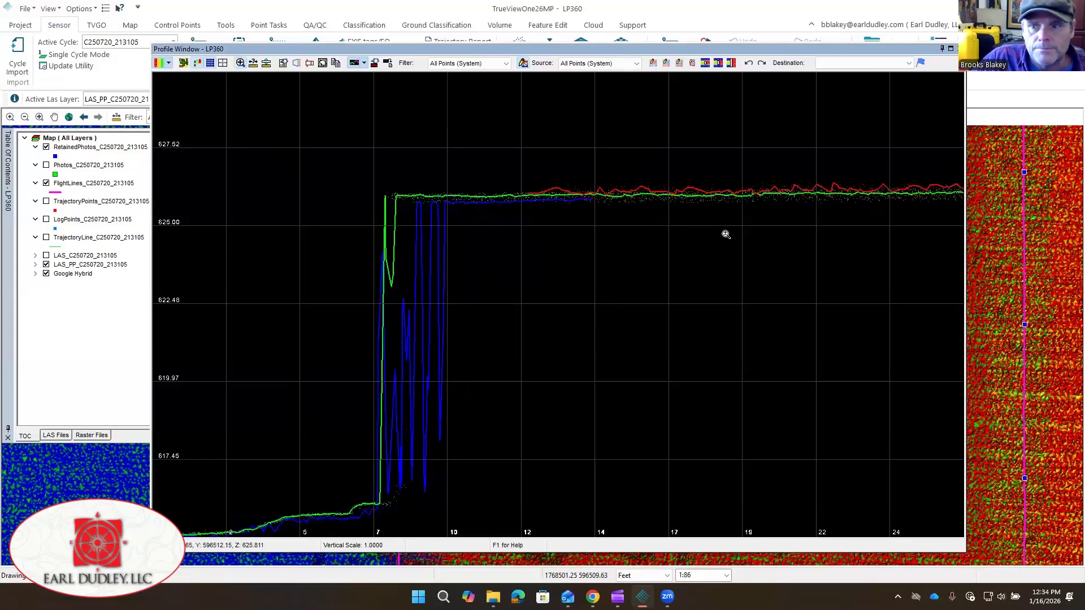
- Inspect the overlapping point-source drape lines on top of the large rectangular object, and close the profile window
scroll(593, 242, "up", 4)
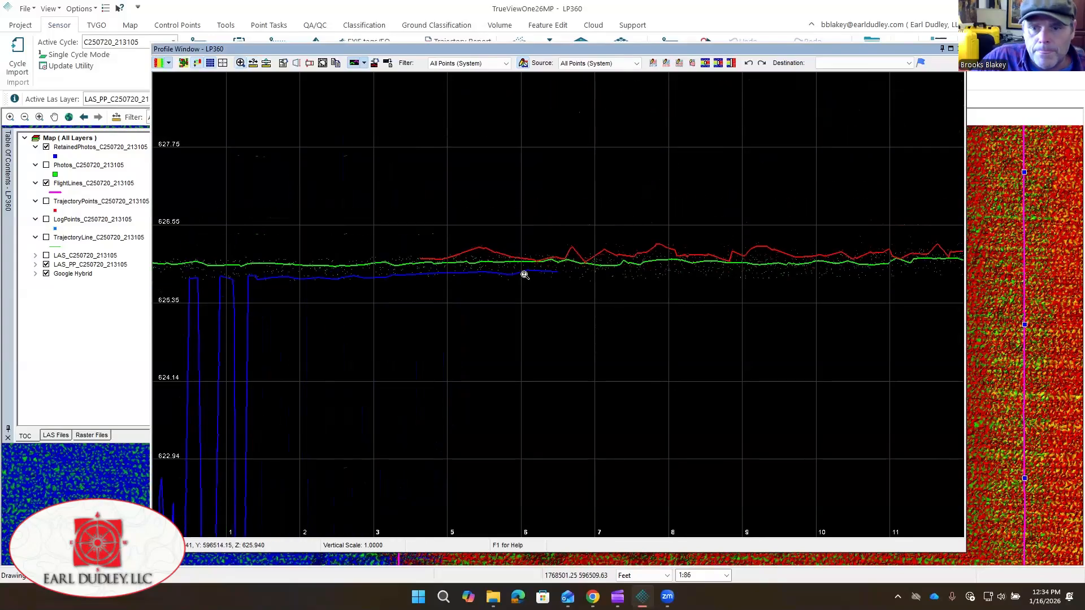
middle_click_drag(531, 328, 431, 328)
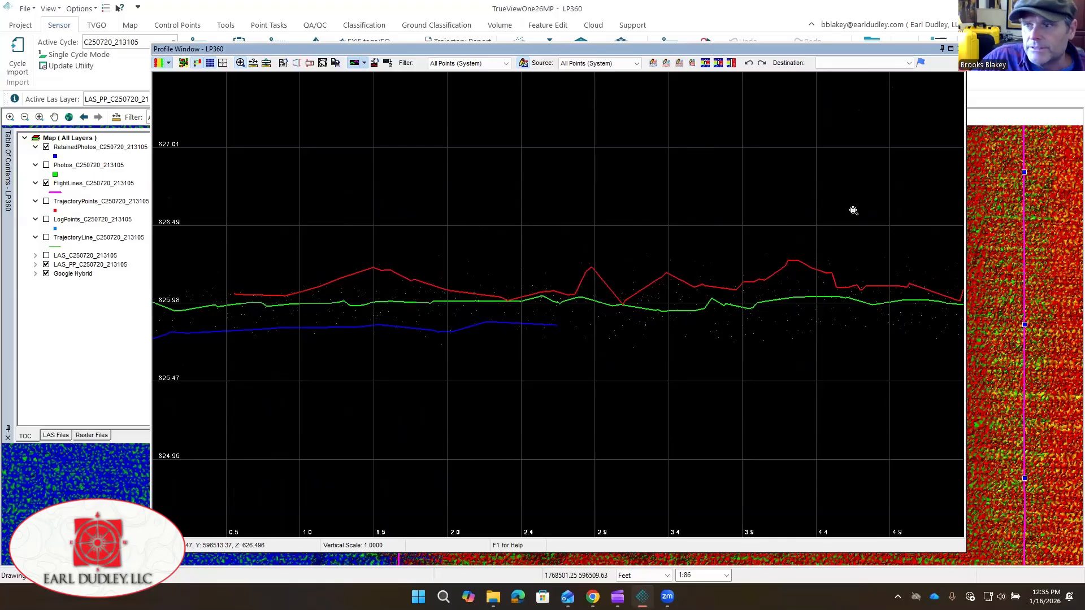
left_click(957, 55)
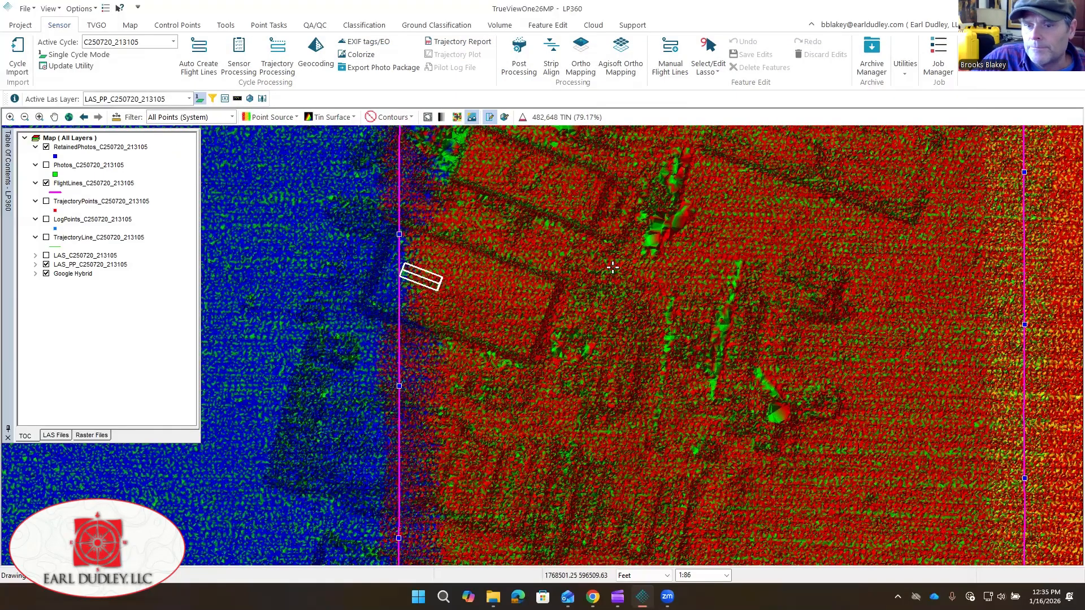
- Cut a profile across the westernmost flight line where the blue and green strips meet, compare their draped lines, and close it
scroll(491, 265, "down", 4)
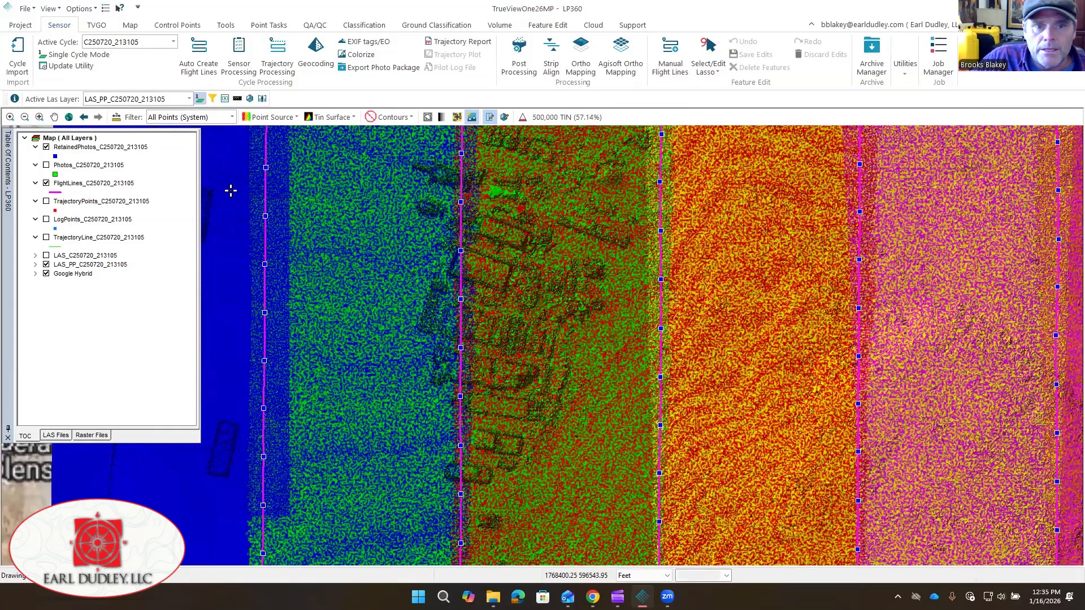
middle_click_drag(230, 189, 365, 287)
scroll(364, 287, "up", 4)
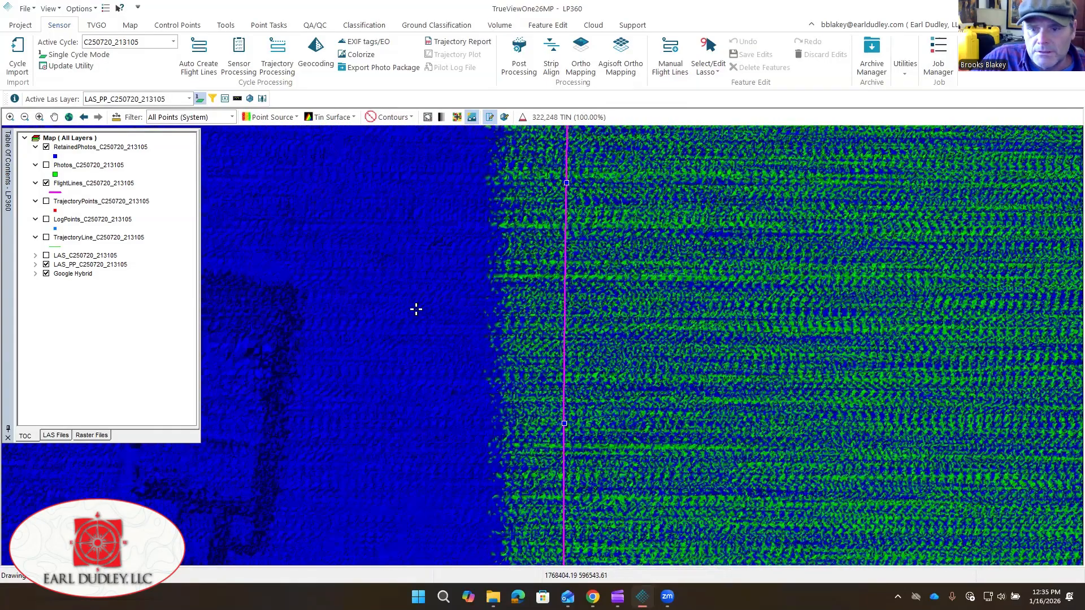
left_click(399, 307)
left_click(590, 319)
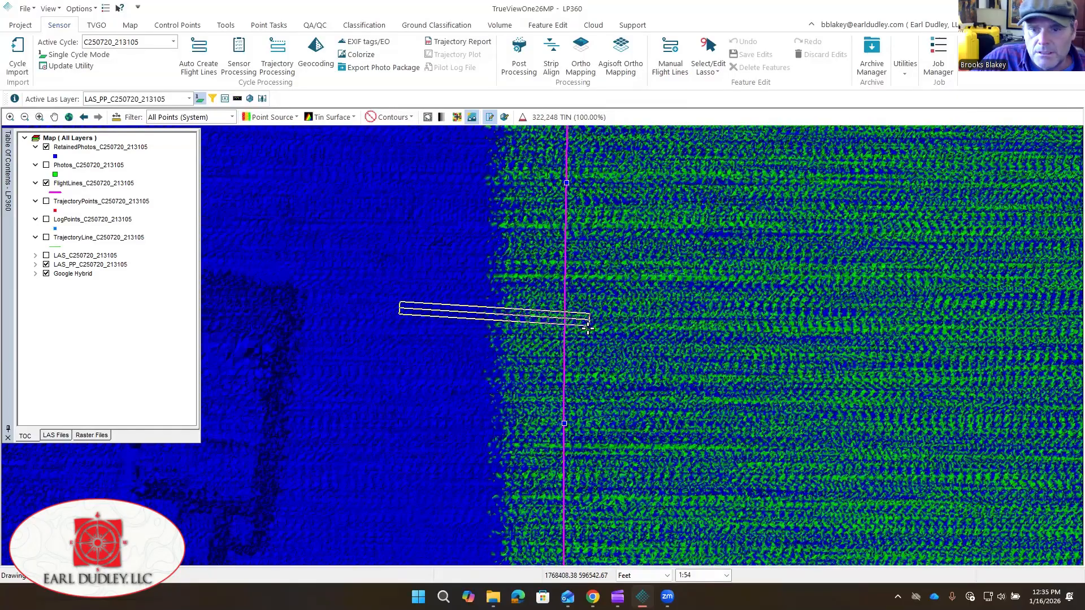
left_click(585, 329)
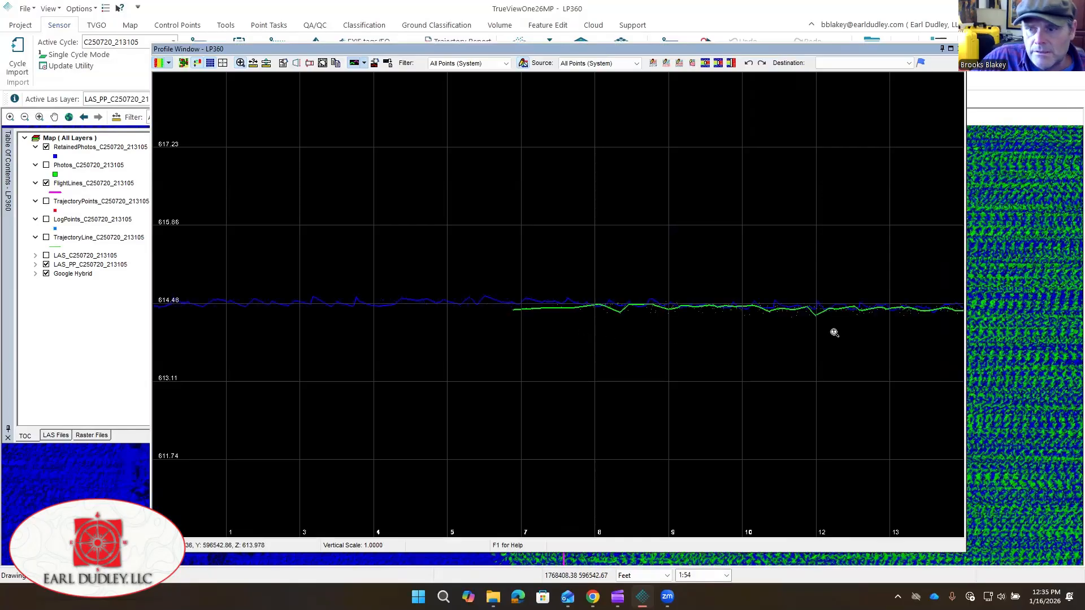
middle_click_drag(645, 368, 333, 355)
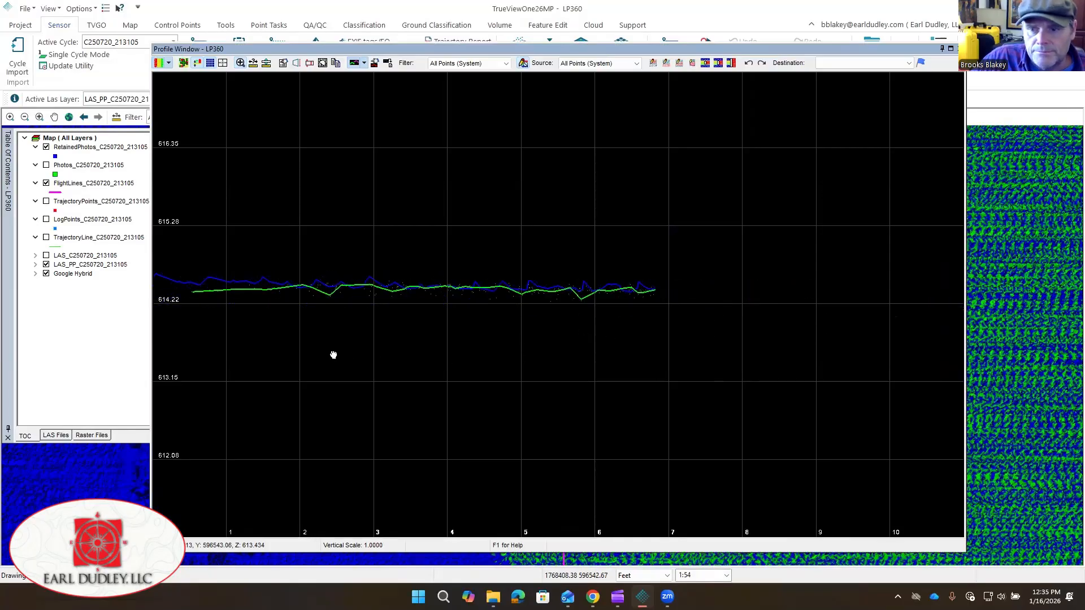
left_click(959, 48)
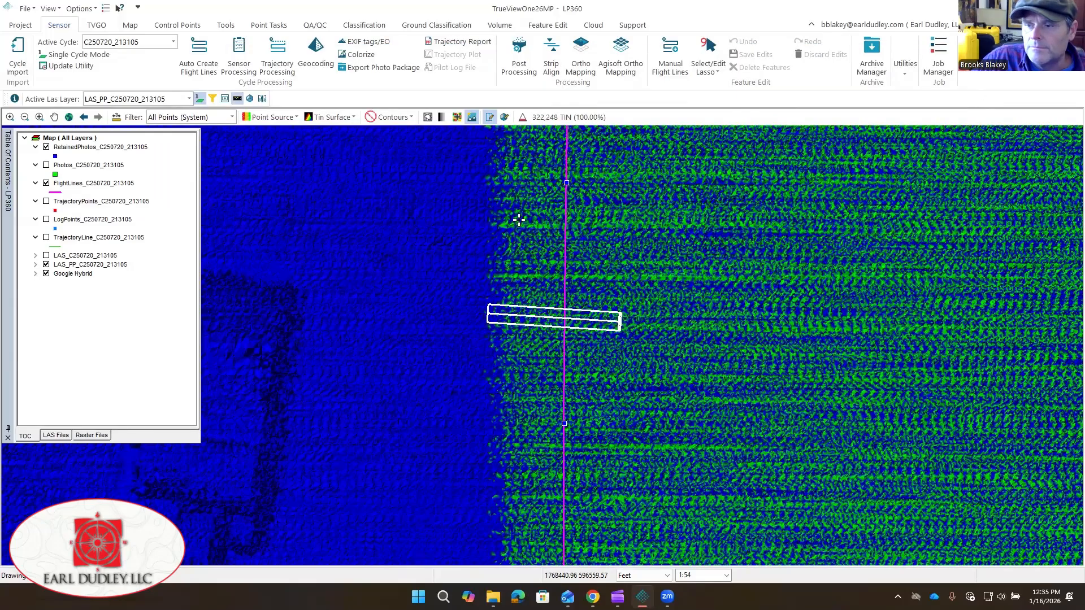
- Cut a profile across the flight line separating the magenta-orange strip from the teal-orange strip
scroll(419, 249, "down", 8)
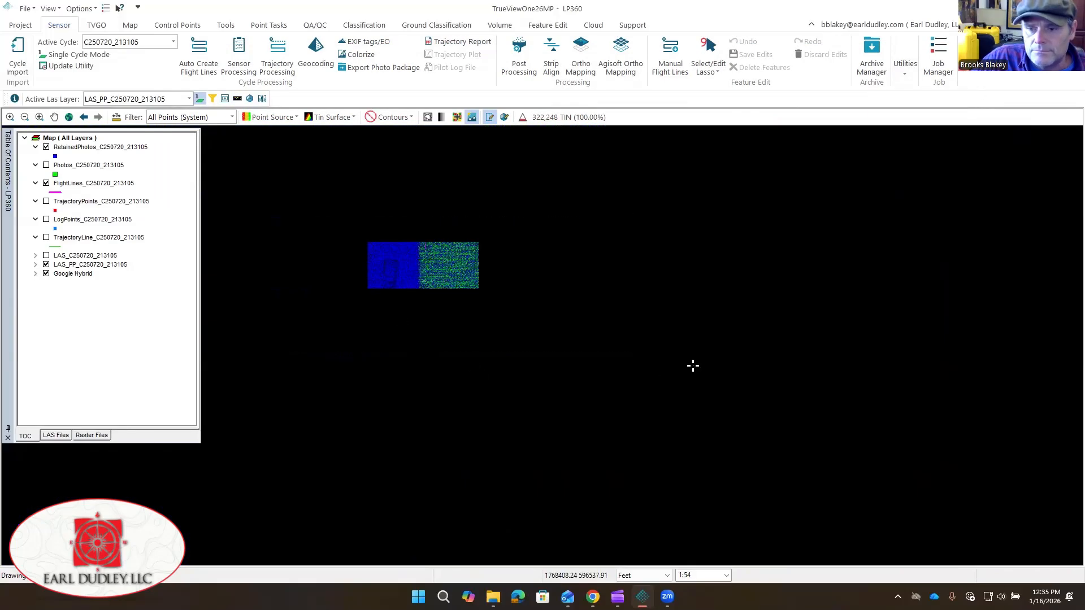
scroll(782, 369, "up", 5)
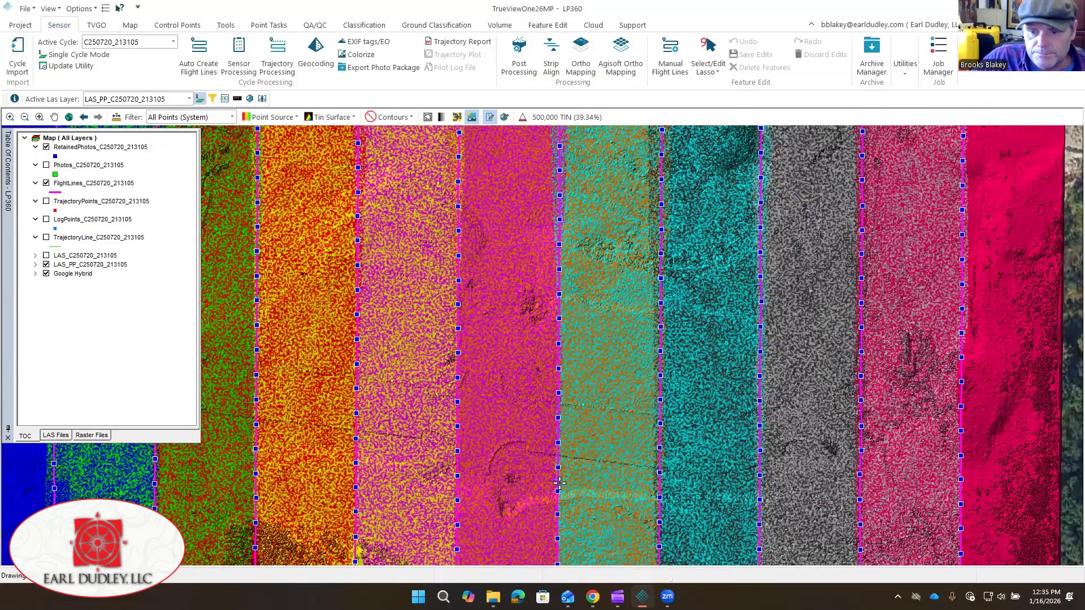
scroll(561, 484, "up", 2)
scroll(562, 484, "up", 4)
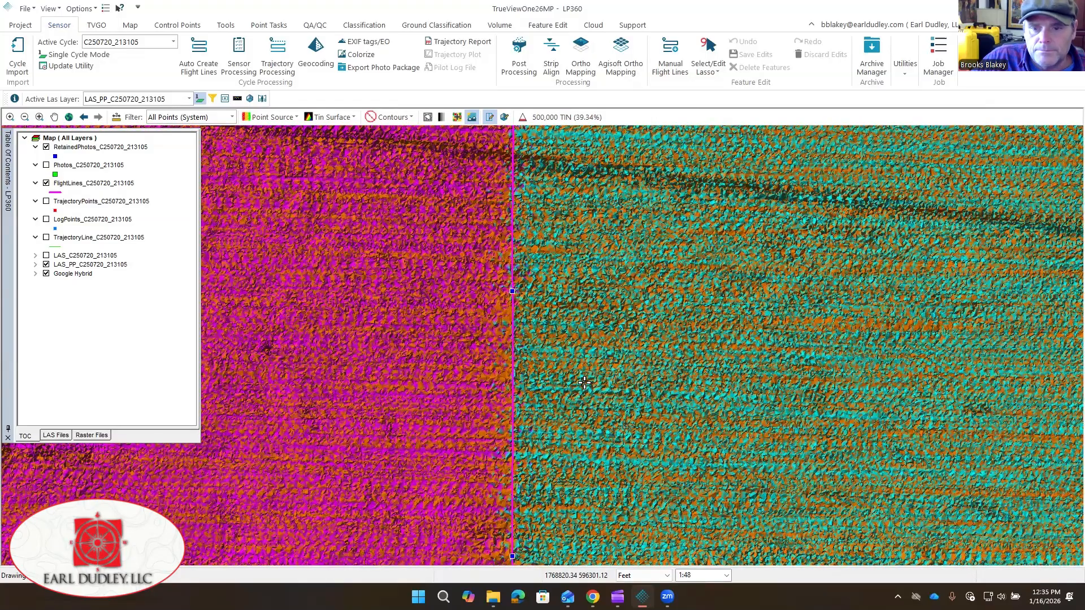
left_click(407, 340)
left_click(605, 354)
left_click(604, 359)
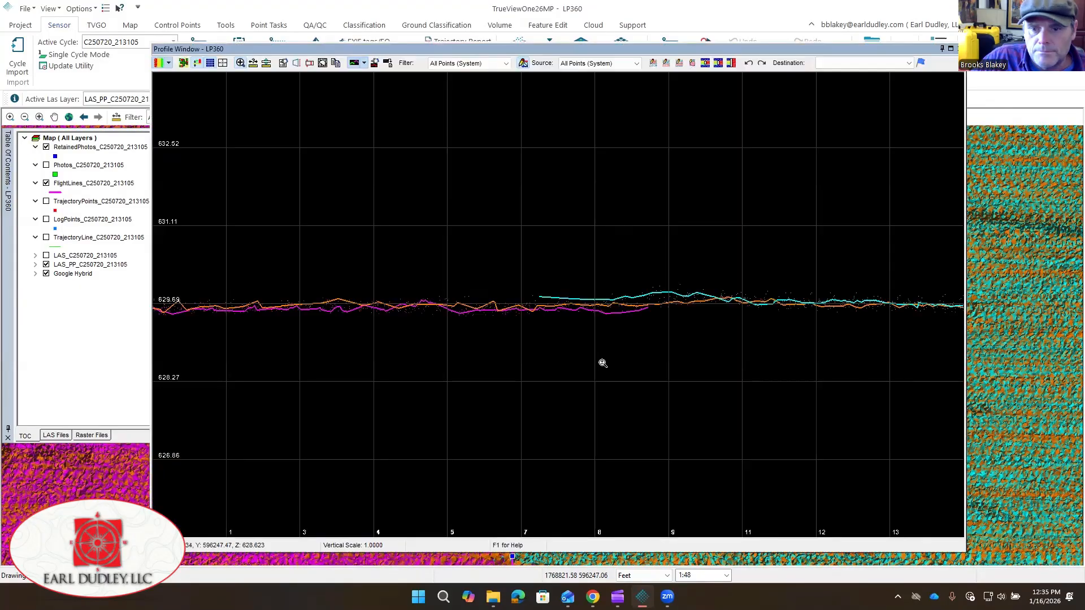
- Shift the profile along the overlap, measure the vertical gap between the teal and magenta draped lines, and close the profile window
left_click_drag(542, 348, 709, 344)
right_click_drag(710, 344, 453, 350)
left_click_drag(520, 348, 418, 348)
right_click_drag(478, 357, 712, 364)
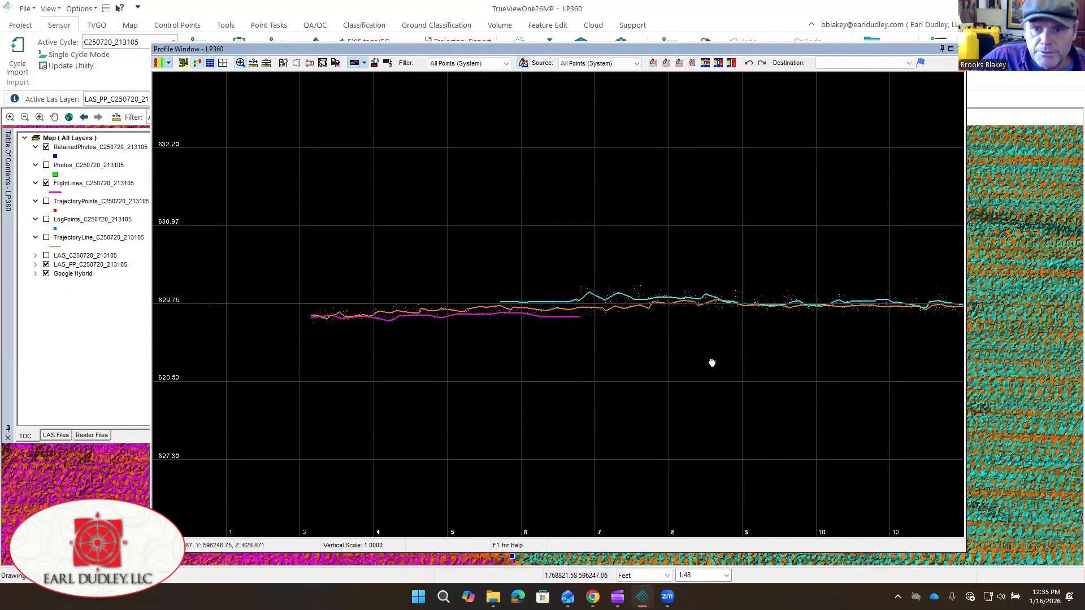
left_click_drag(627, 351, 707, 336)
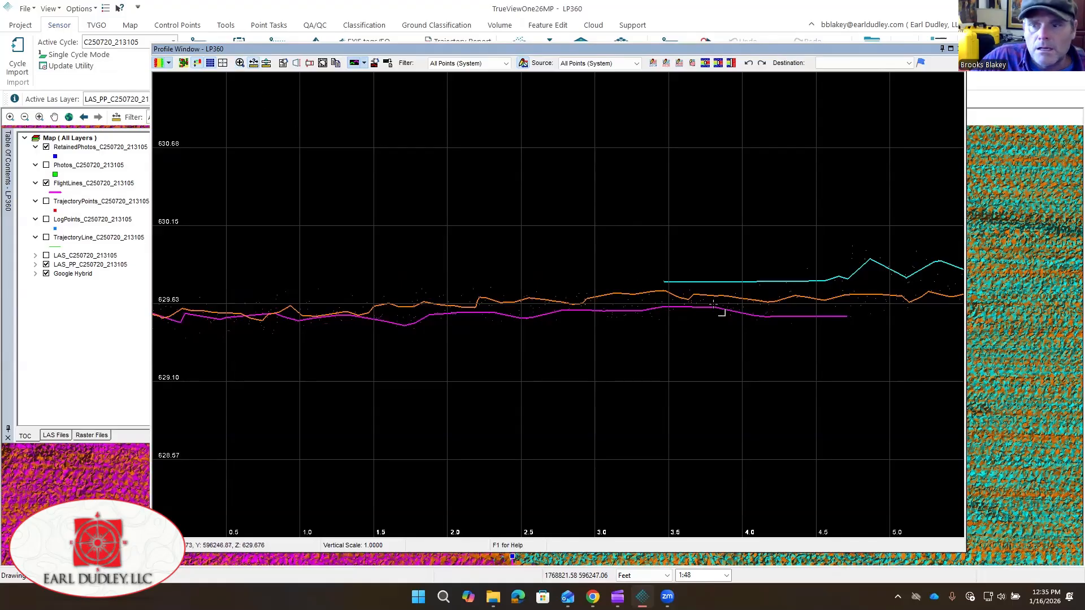
left_click_drag(719, 282, 941, 79)
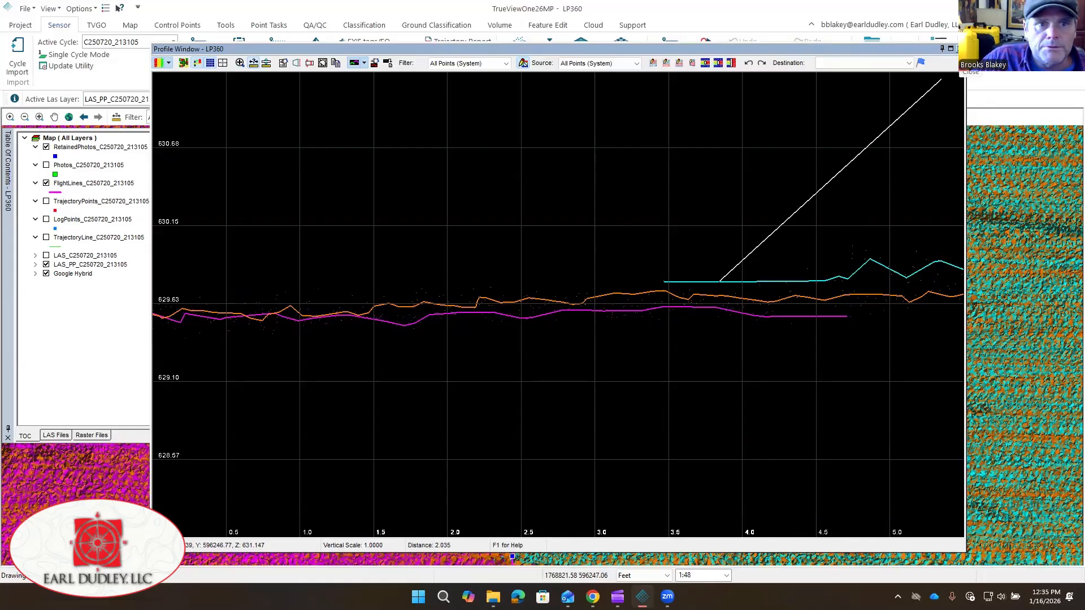
left_click(960, 49)
- Set up Strip Align on LAS_PP_C250720_213105 with updated EXIF tags, re-colorized point cloud and Small Misalignment
scroll(552, 334, "down", 4)
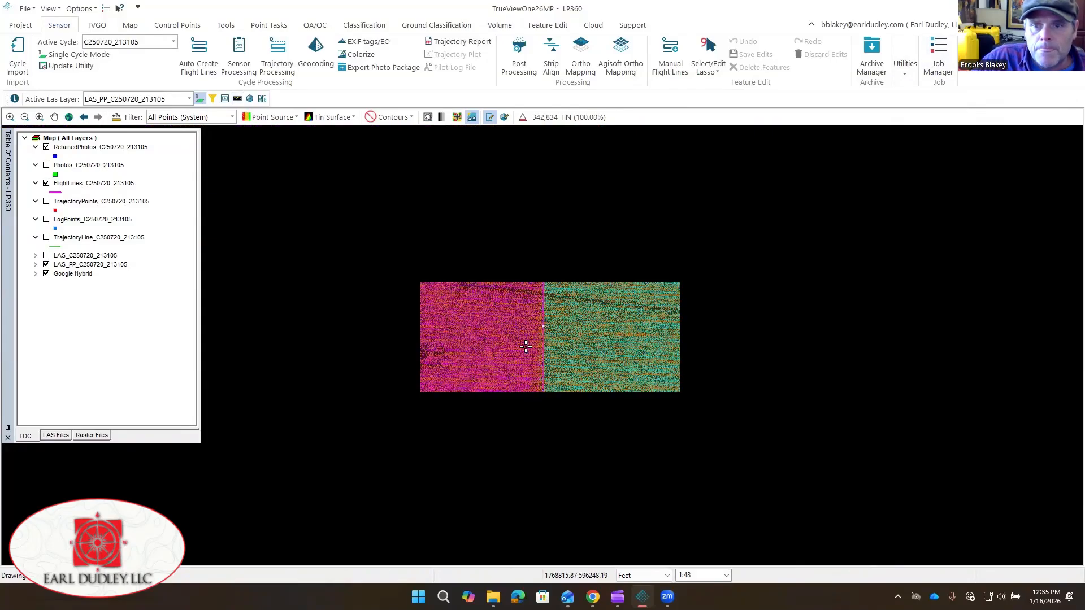
scroll(550, 338, "down", 3)
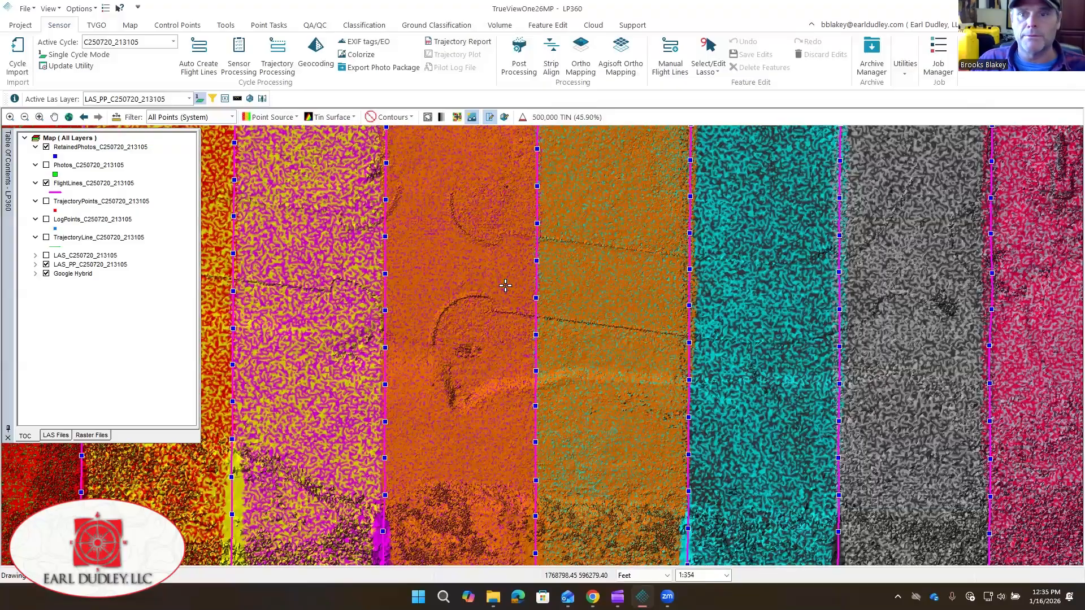
scroll(503, 290, "down", 1)
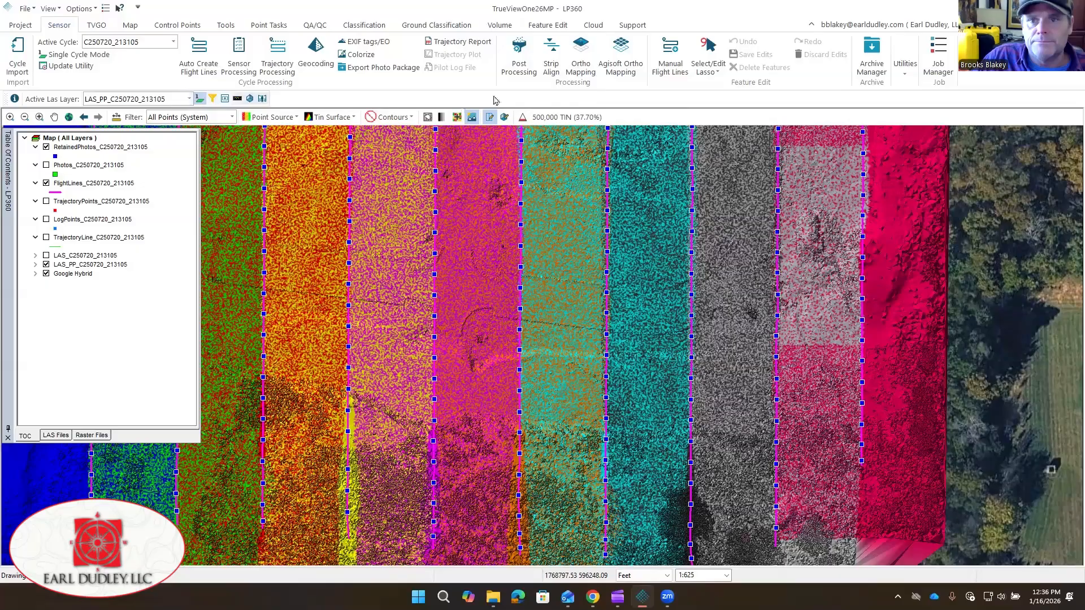
left_click(556, 53)
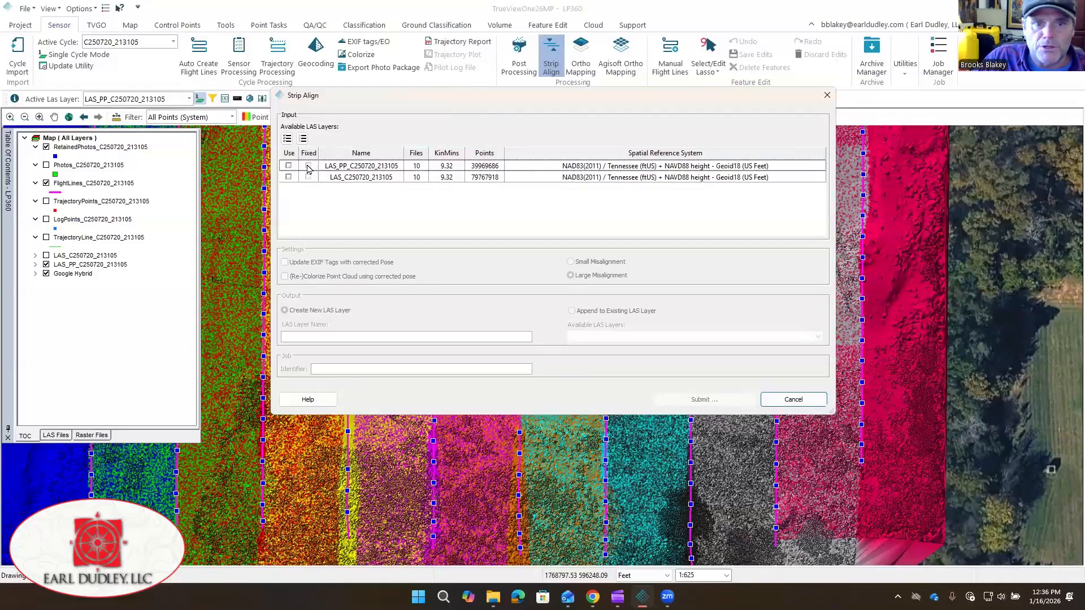
left_click(289, 166)
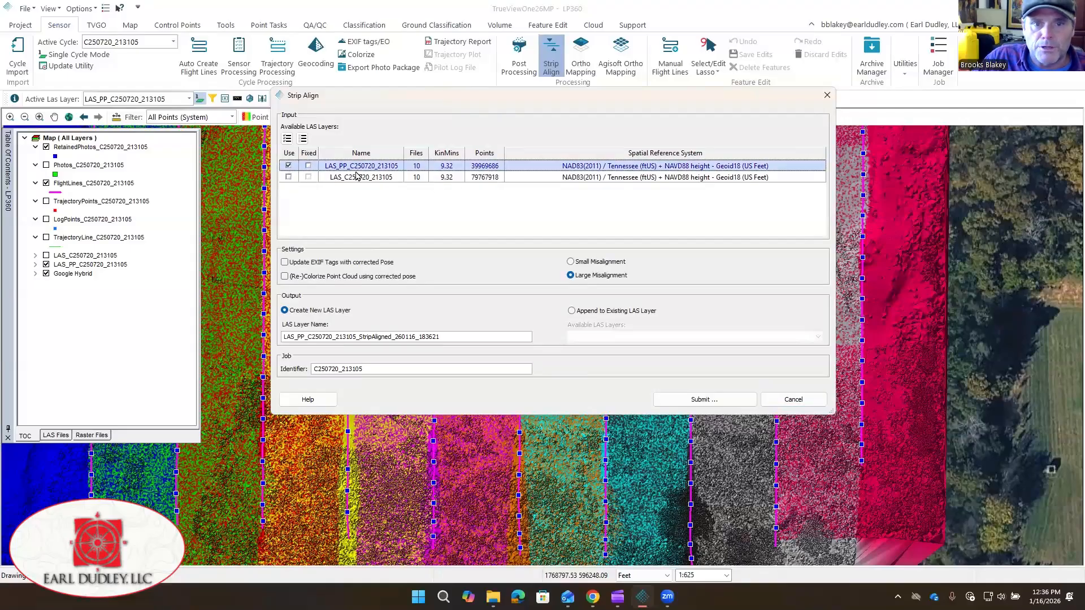
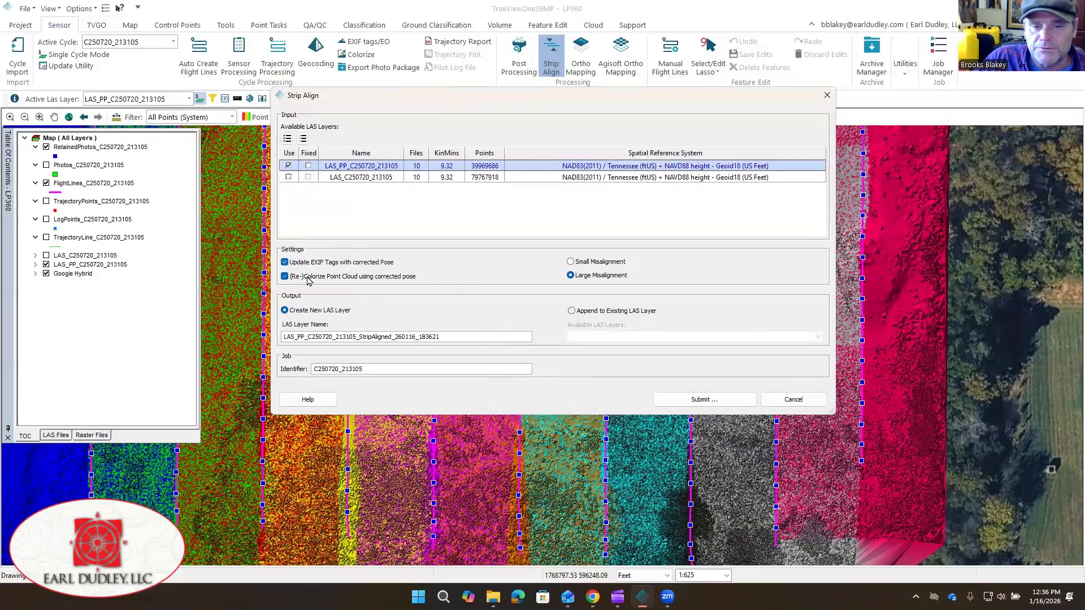
left_click(577, 264)
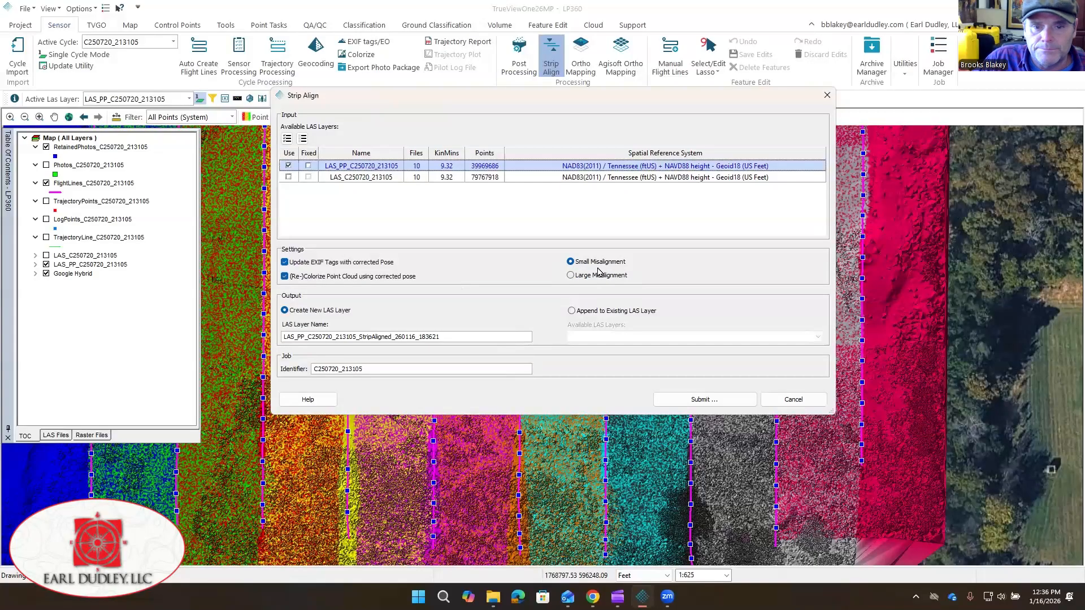
- Submit the alignment job with a new output LAS layer named StripAdjusted, and check its status in the Job Manager
double_click(468, 334)
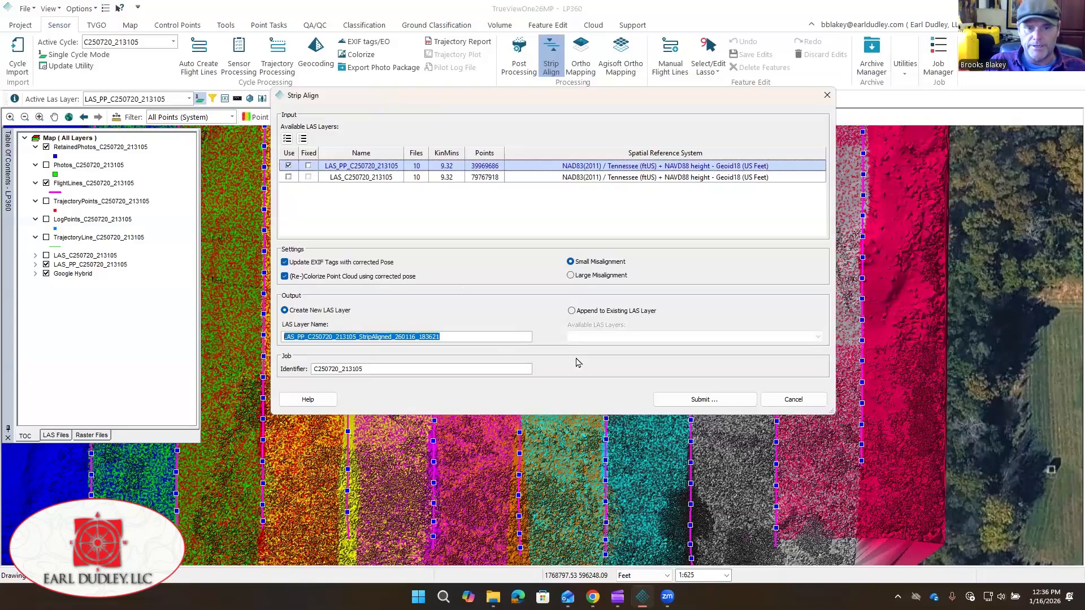
type("StripAdjusted")
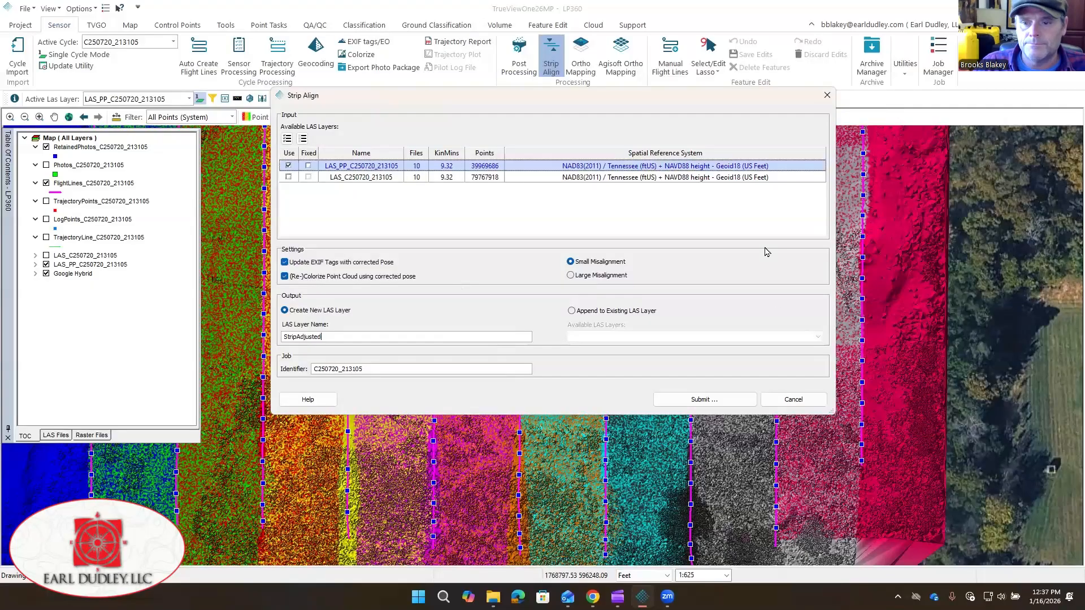
left_click(702, 401)
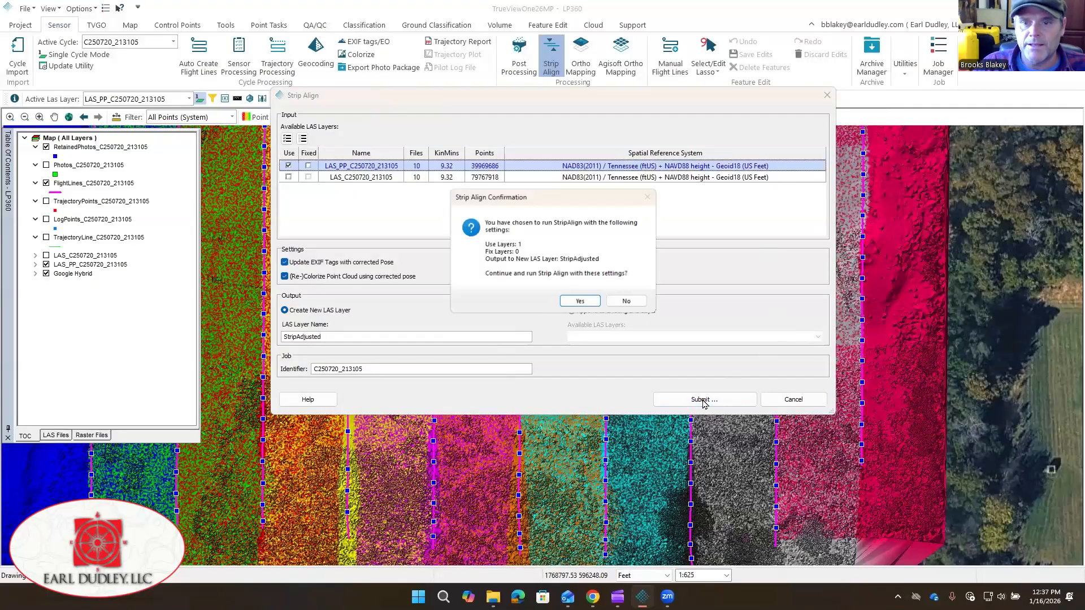
left_click(585, 304)
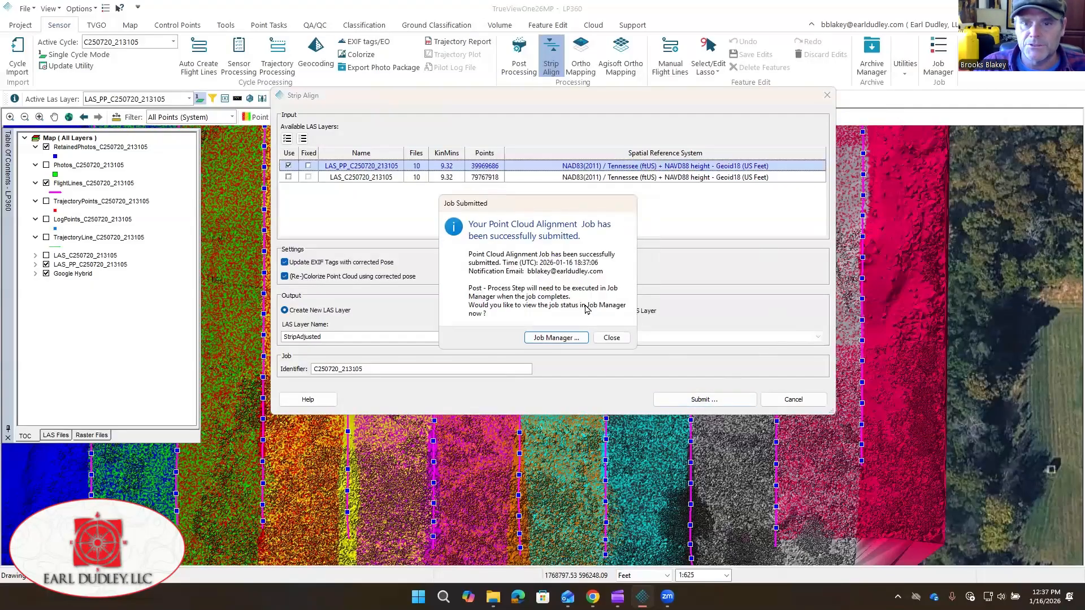
left_click(573, 339)
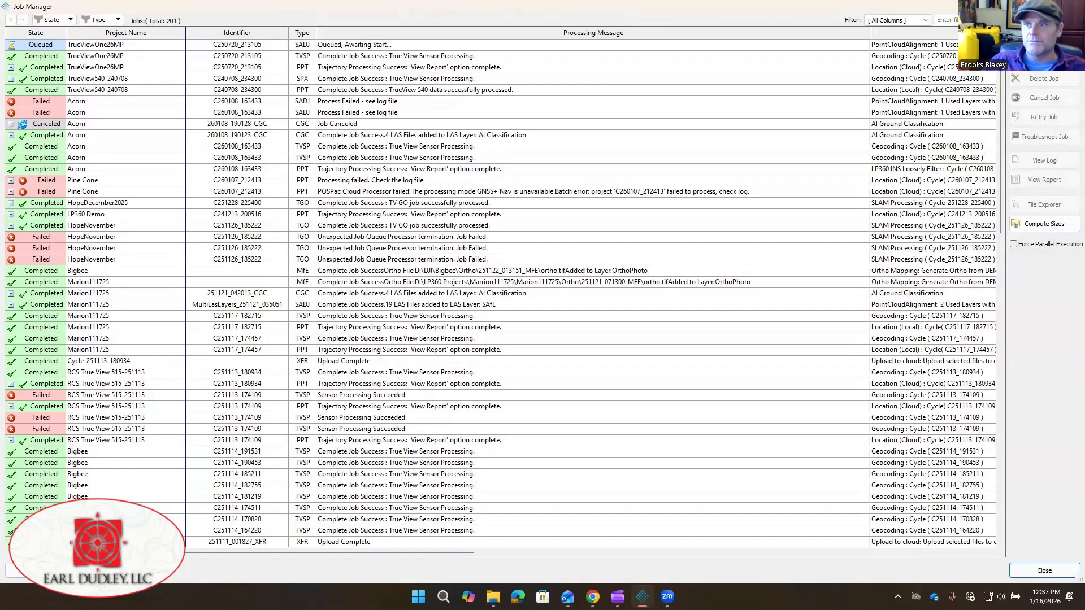
left_click(1072, 7)
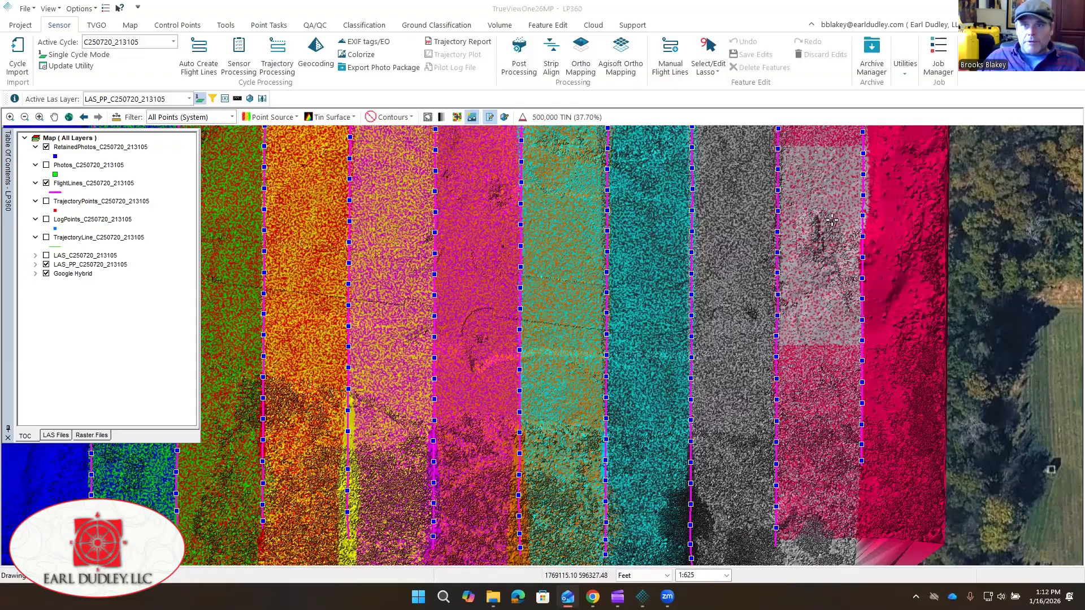
- Run the complete-job steps for the Ready TrueViewOne26MP alignment job in the Job Manager to add the StripAdjusted layer
left_click(940, 52)
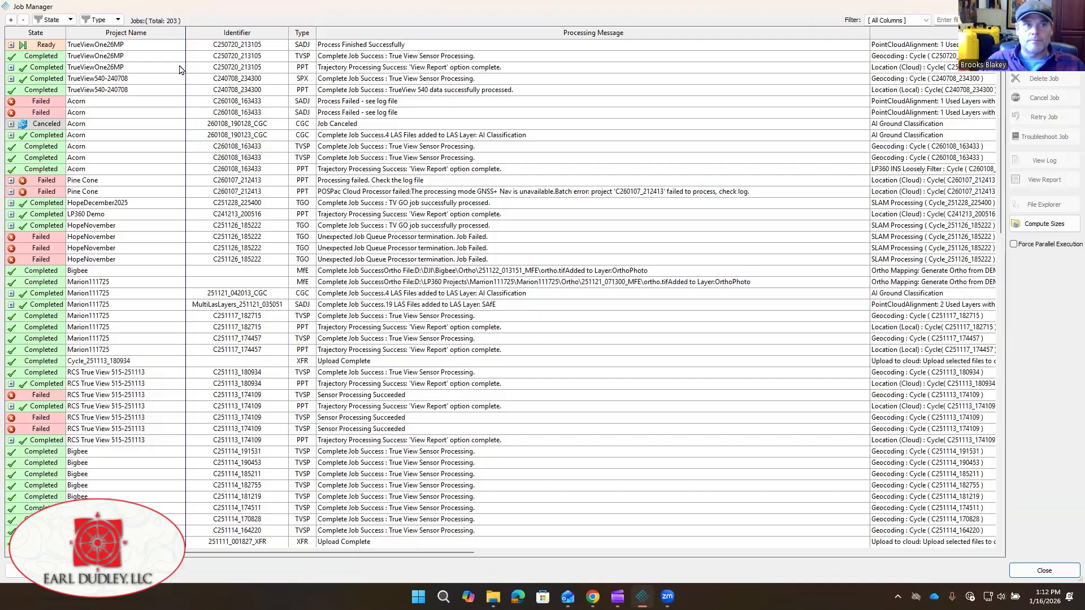
left_click(130, 45)
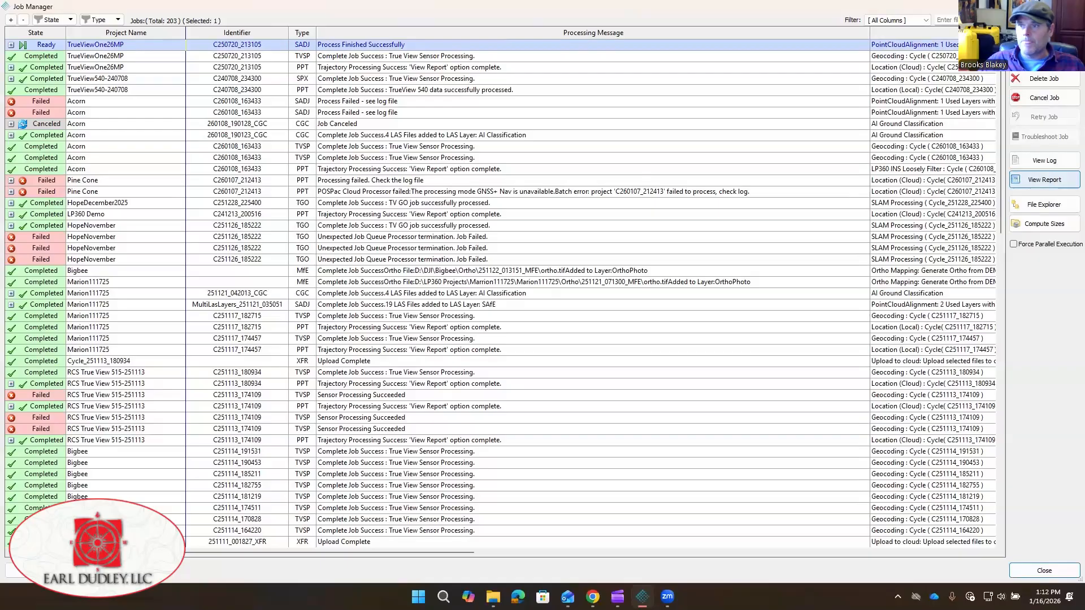
left_click(1045, 180)
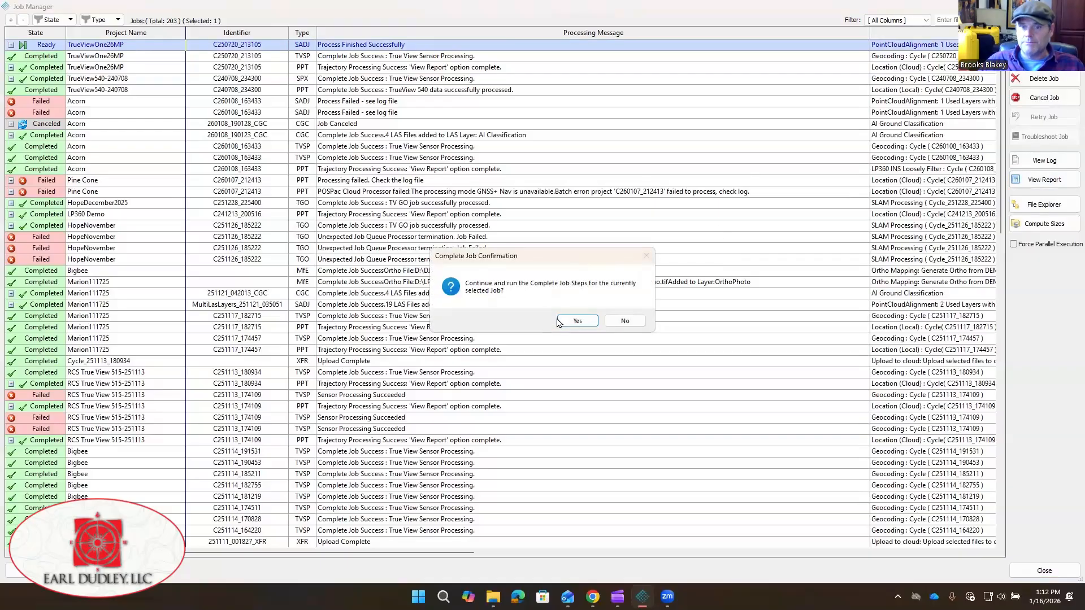
left_click(560, 321)
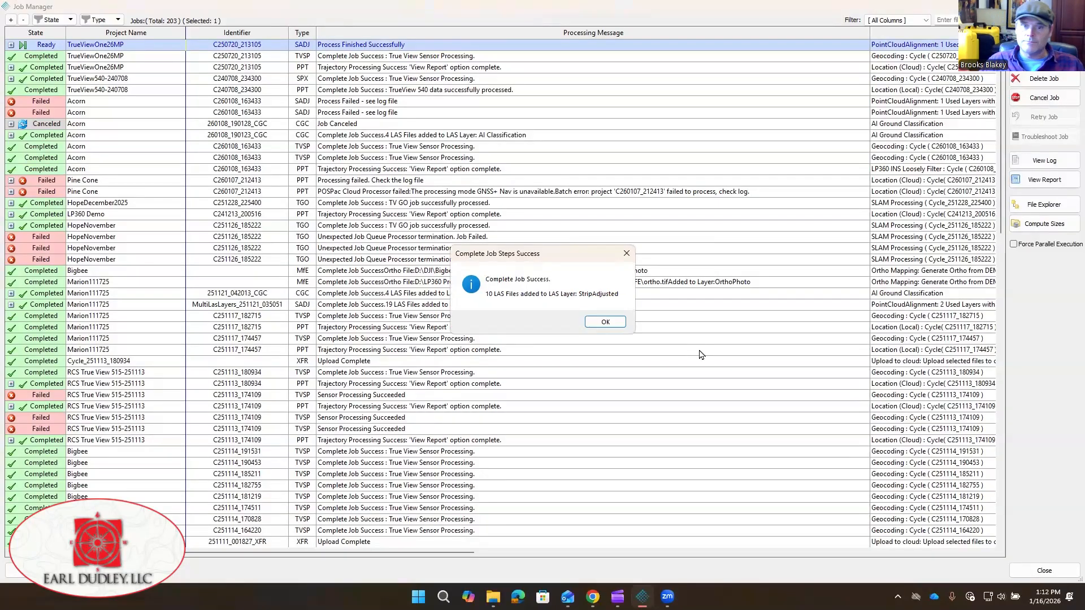
left_click(616, 326)
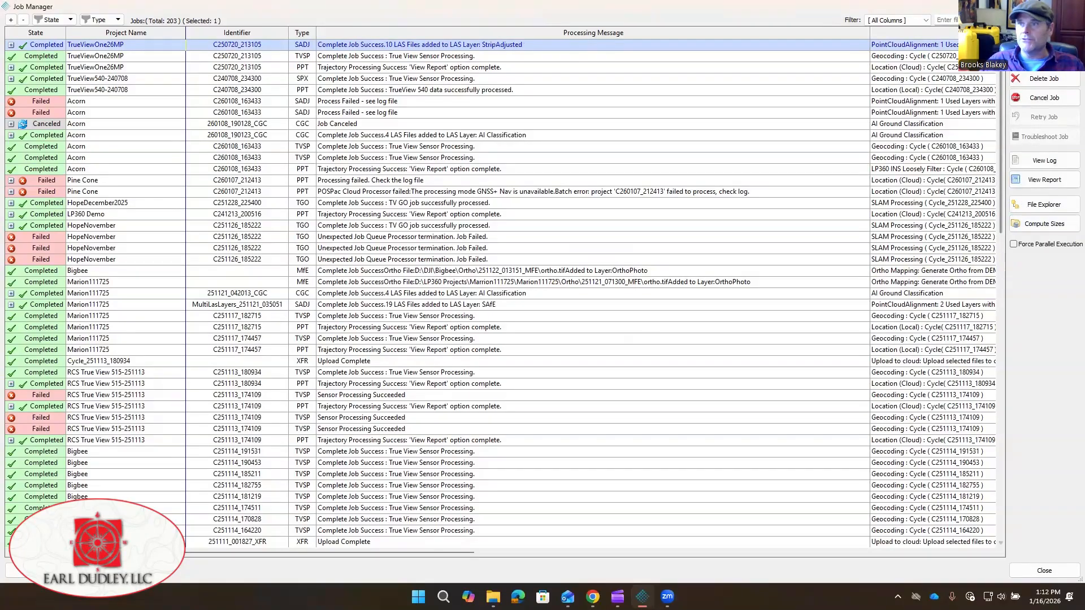
left_click(1072, 6)
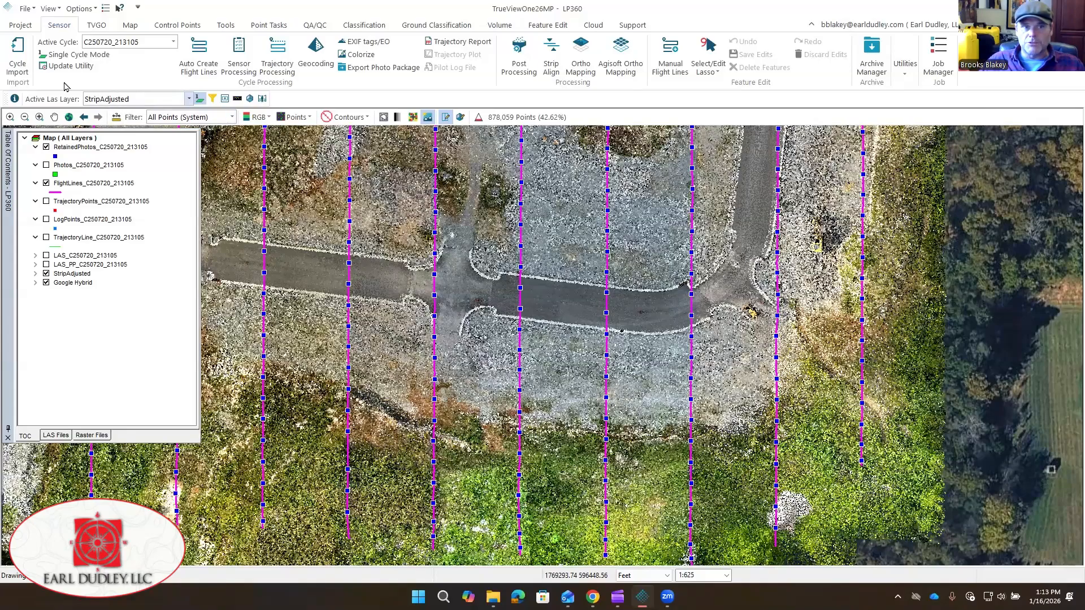
- Color the StripAdjusted point cloud by Point Source to distinguish its flight lines
middle_click_drag(308, 271, 483, 308)
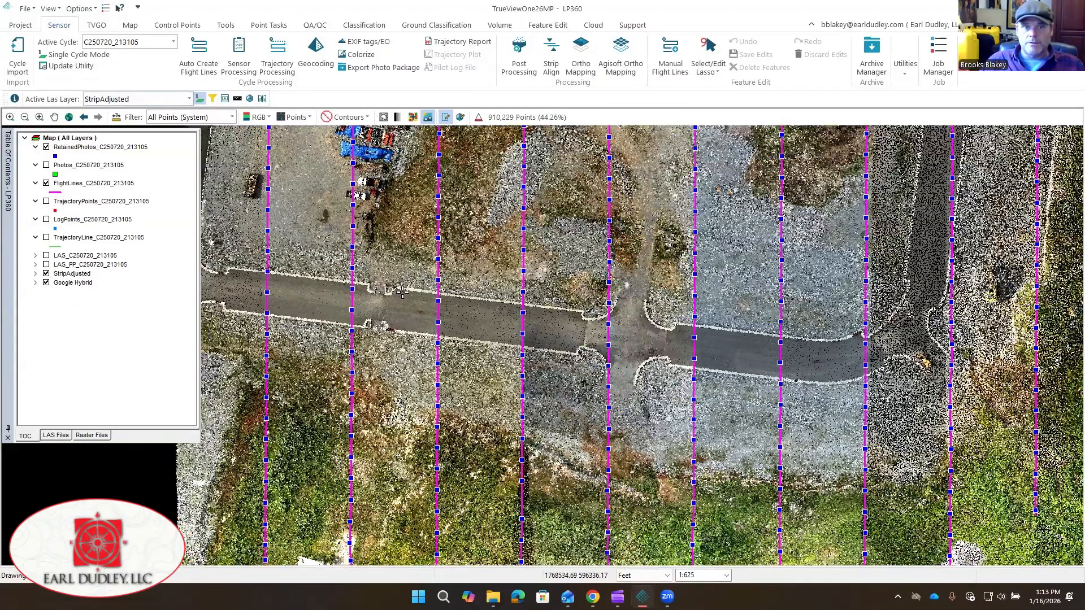
scroll(401, 291, "up", 2)
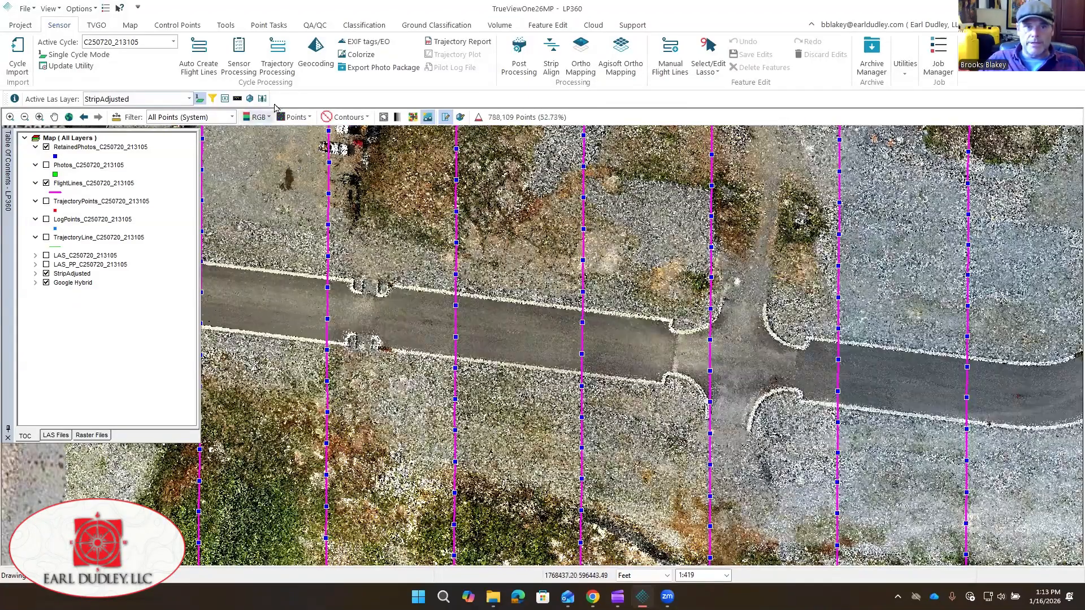
left_click(261, 117)
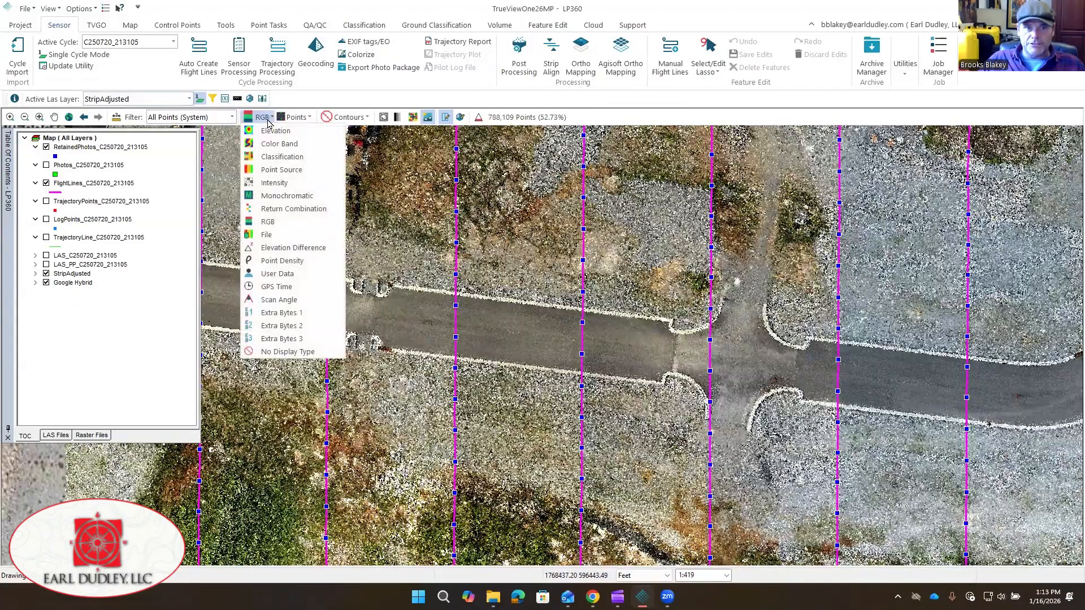
left_click(277, 170)
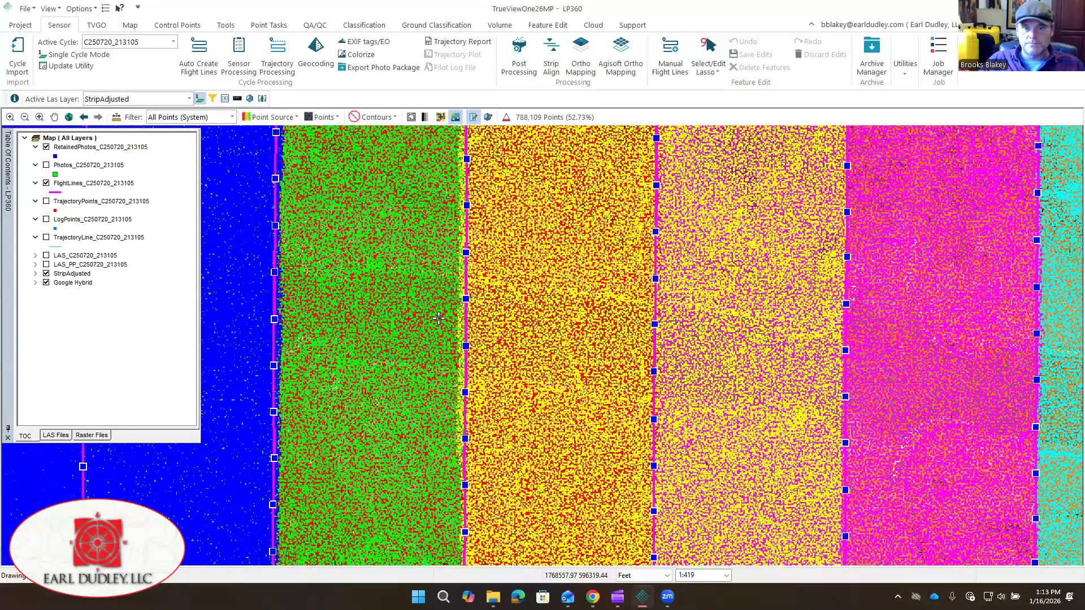
- Cut a short profile across a flight-line overlap on the road in StripAdjusted and inspect how closely the draped lines match
scroll(591, 337, "up", 5)
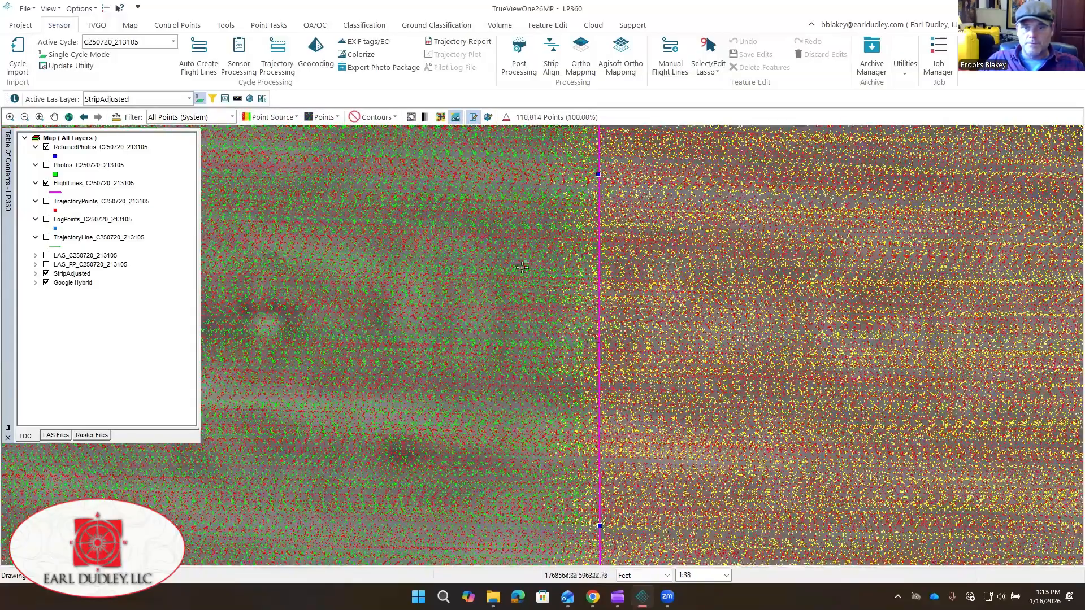
left_click(469, 293)
left_click(732, 311)
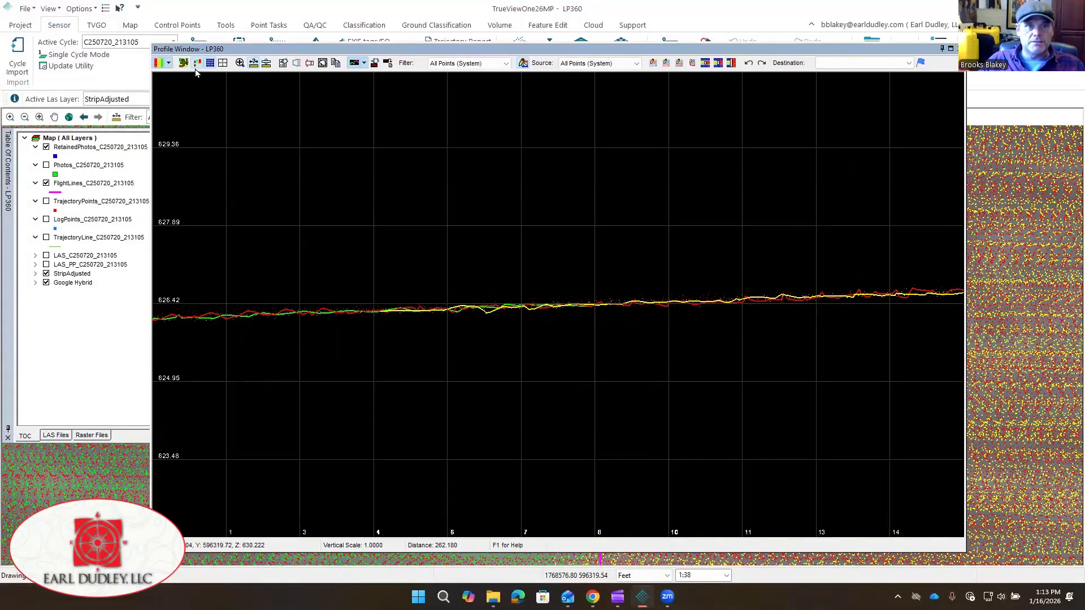
left_click_drag(408, 49, 438, 95)
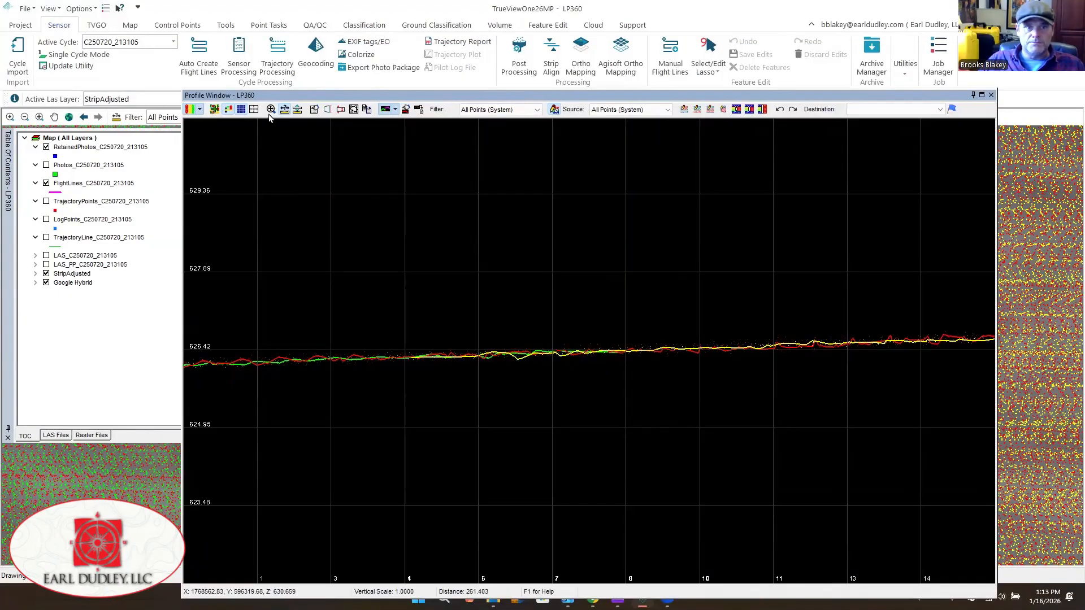
scroll(601, 358, "up", 5)
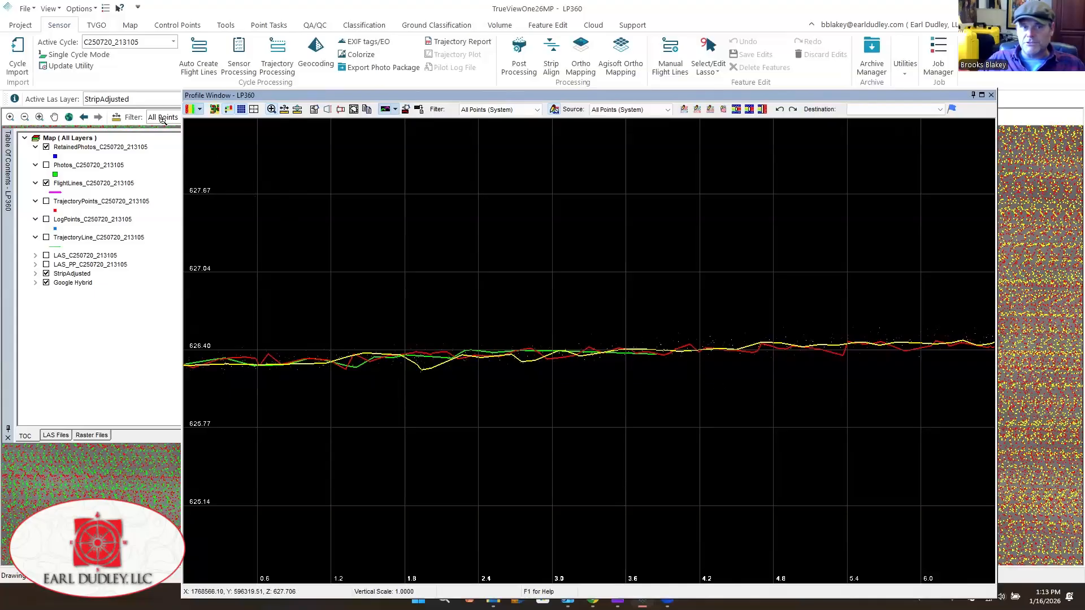
- Compare the same profile on the unadjusted LAS_PP_C250720_213105 layer, and close the profile window
left_click(129, 100)
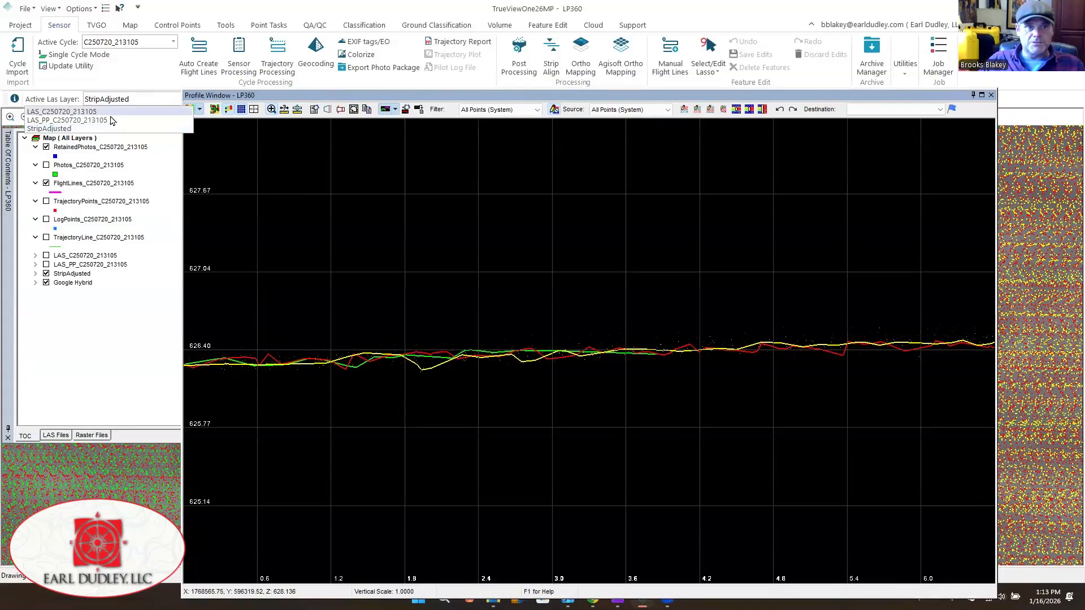
left_click(109, 120)
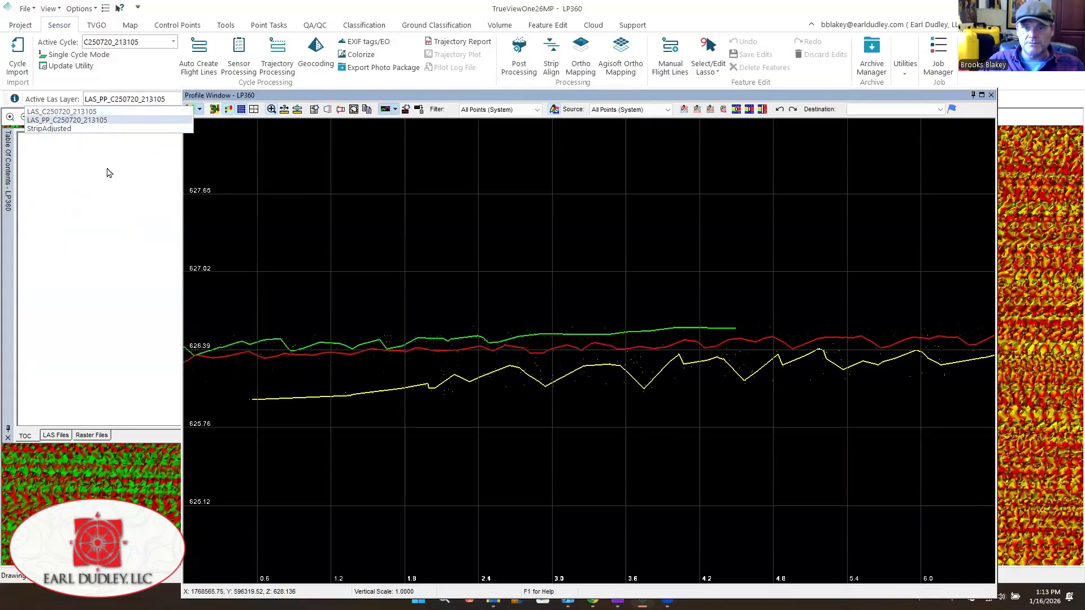
scroll(587, 397, "down", 2)
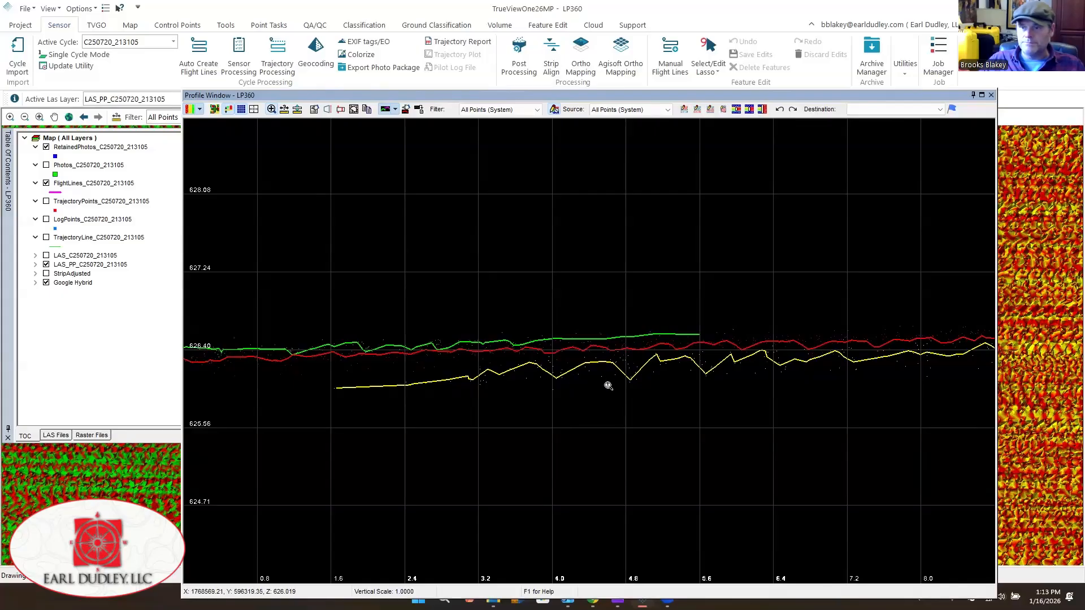
left_click(991, 96)
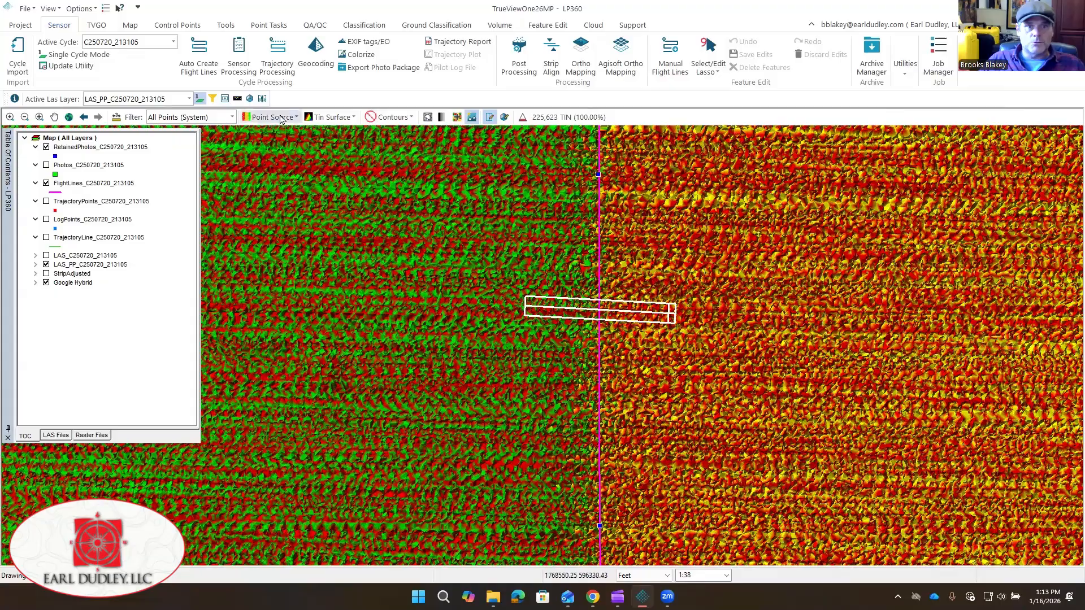
- Keep LAS_PP_C250720_213105 displayed as a Tin Surface and cut a profile across the road's width beside the flight line
left_click(311, 119)
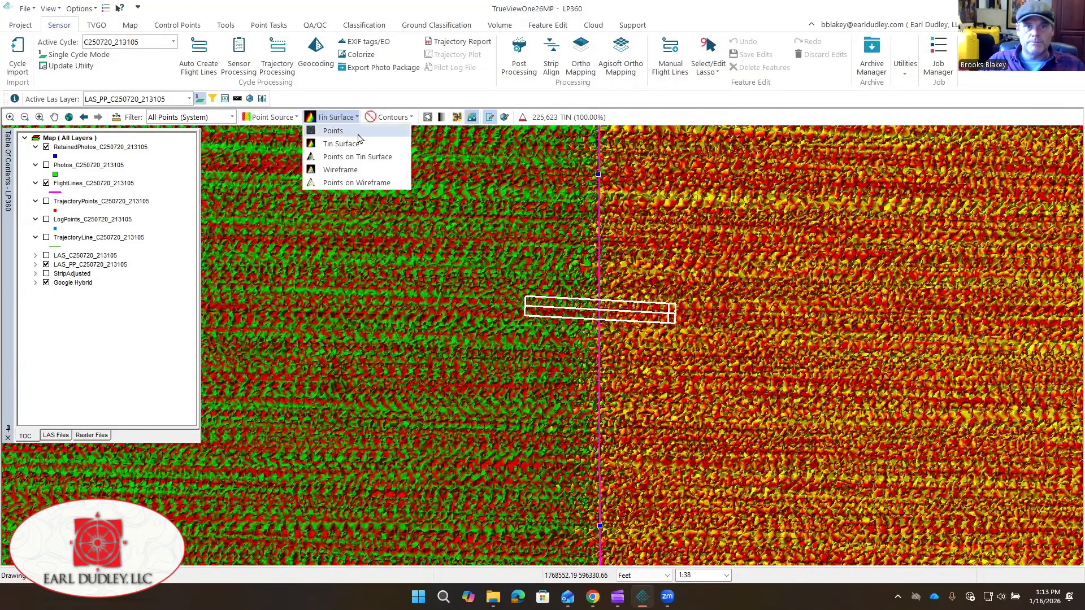
left_click(347, 145)
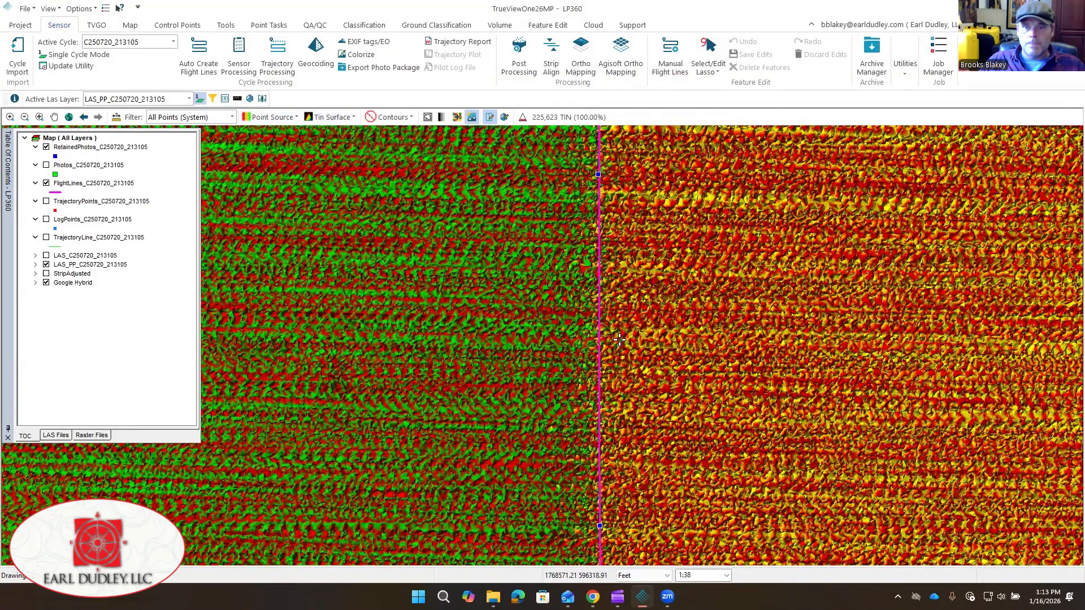
scroll(620, 340, "down", 4)
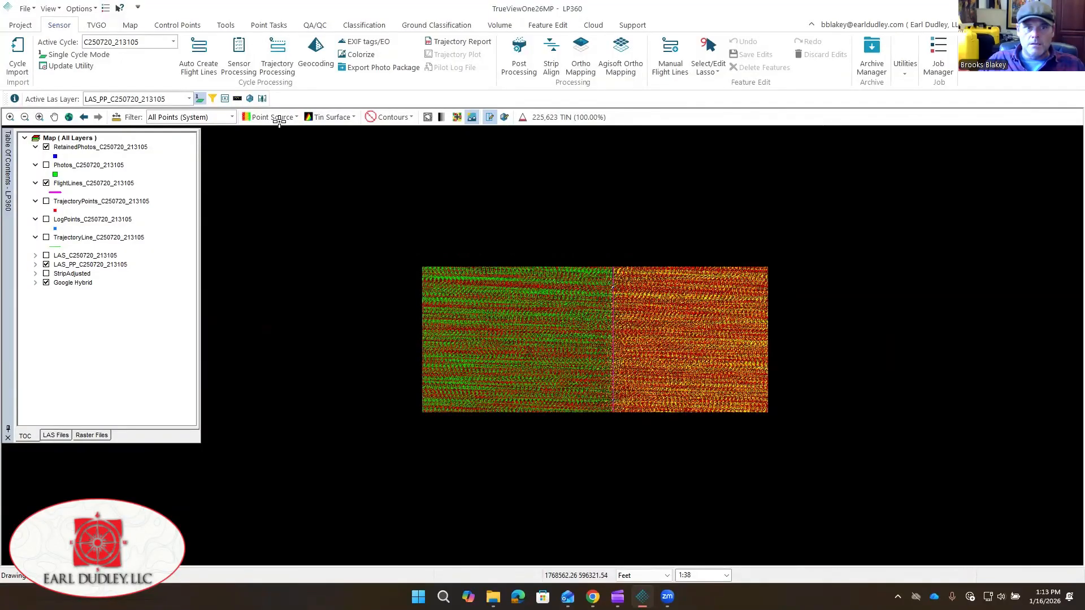
left_click(279, 118)
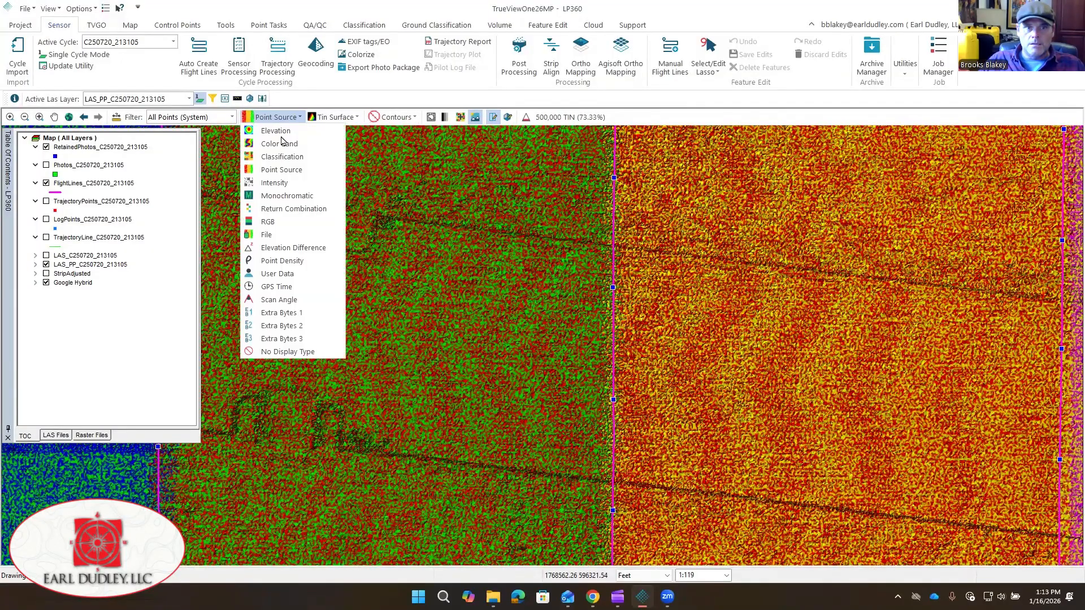
left_click(618, 243)
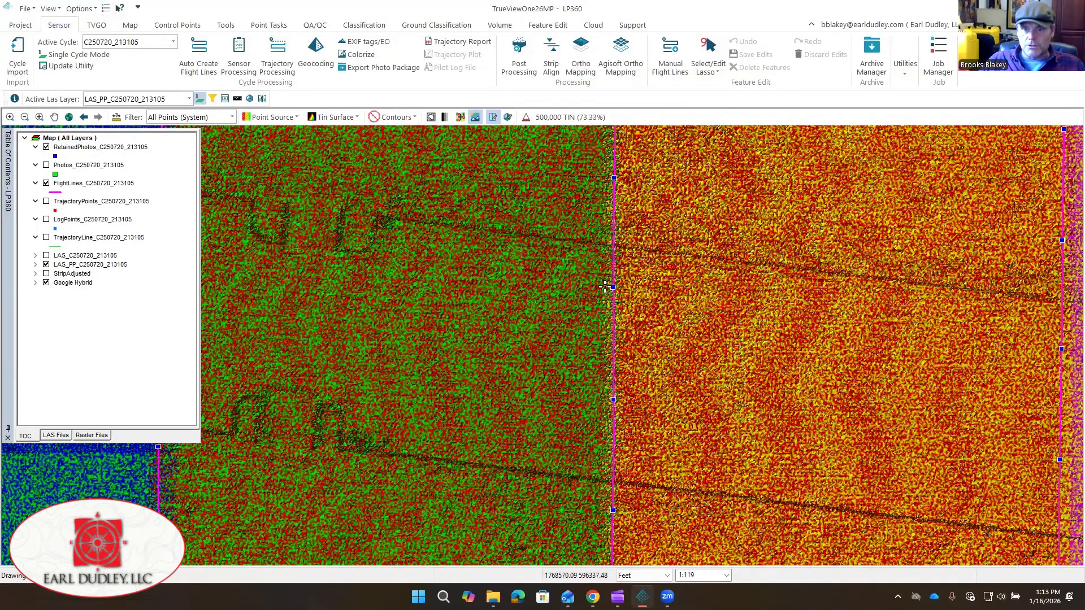
left_click(576, 492)
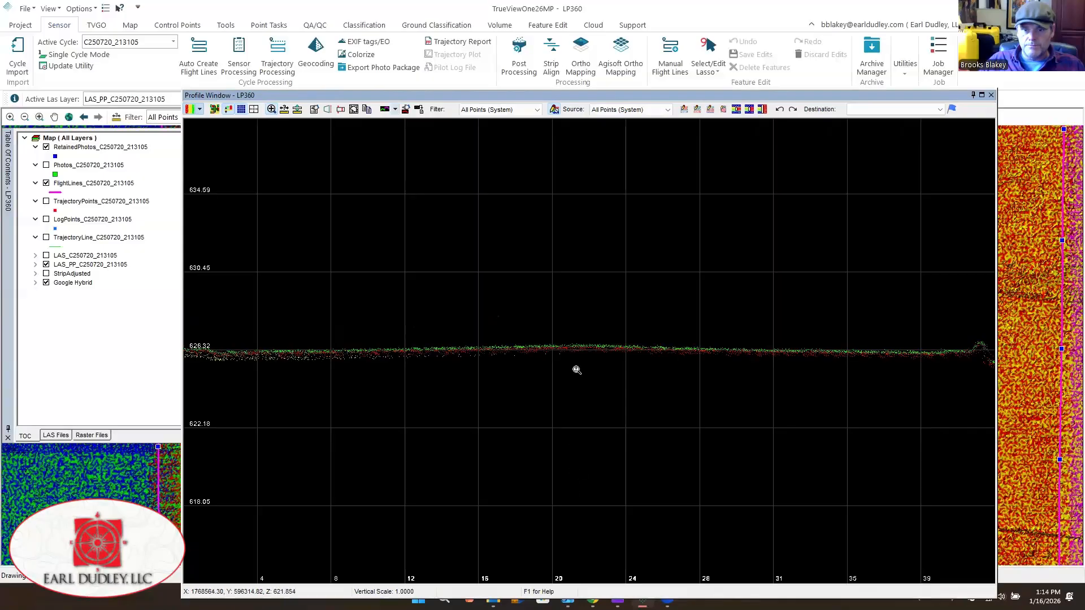
- Turn on draped lines in the road profile and examine the vertical gap between the green and red flight lines
scroll(576, 369, "up", 3)
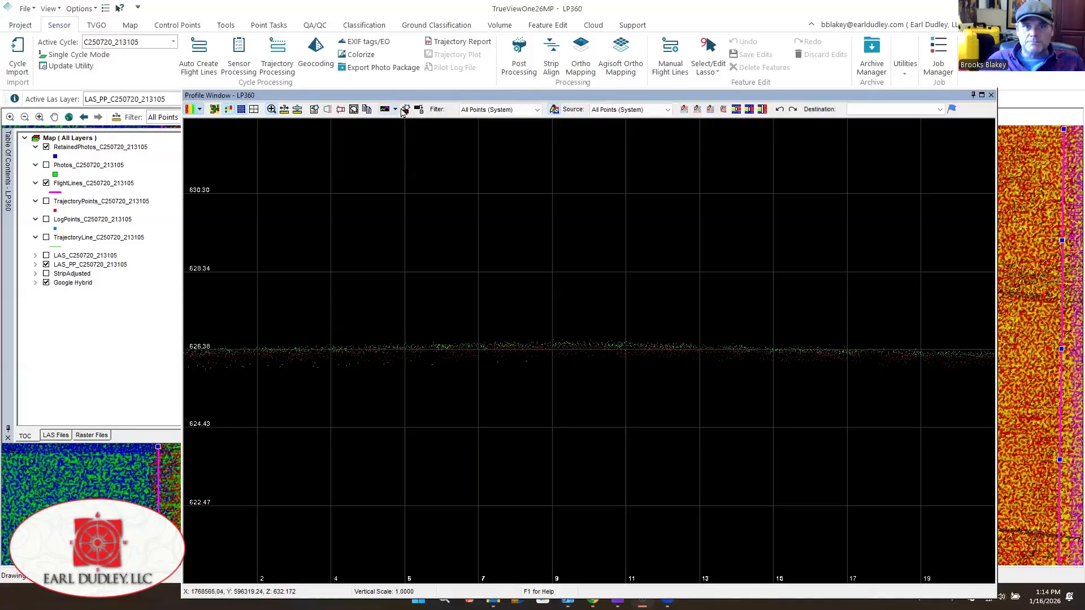
left_click(395, 110)
left_click(403, 125)
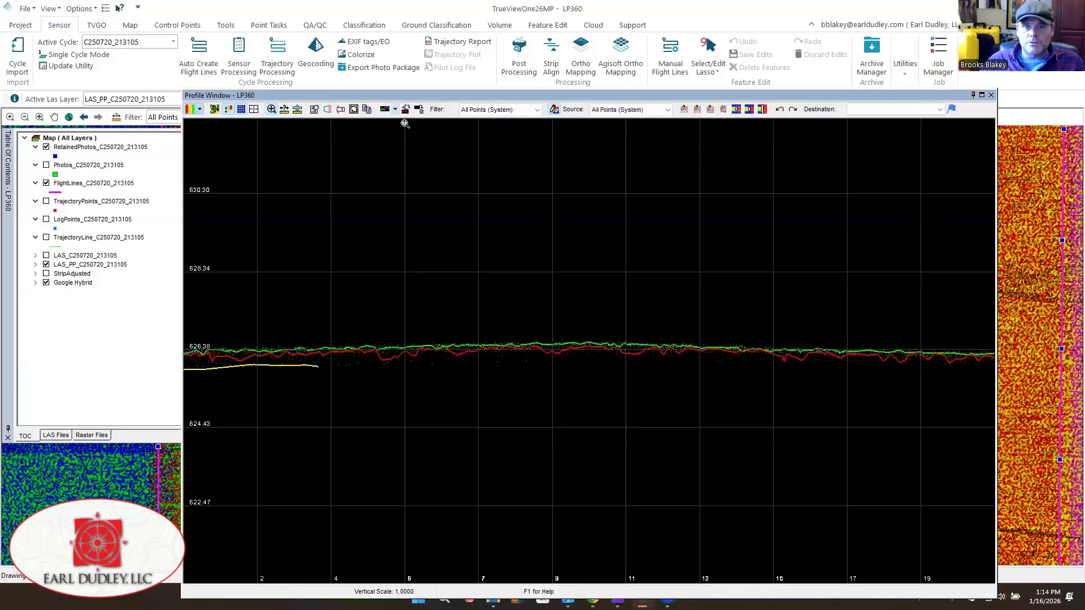
scroll(603, 375, "up", 1)
scroll(603, 376, "up", 5)
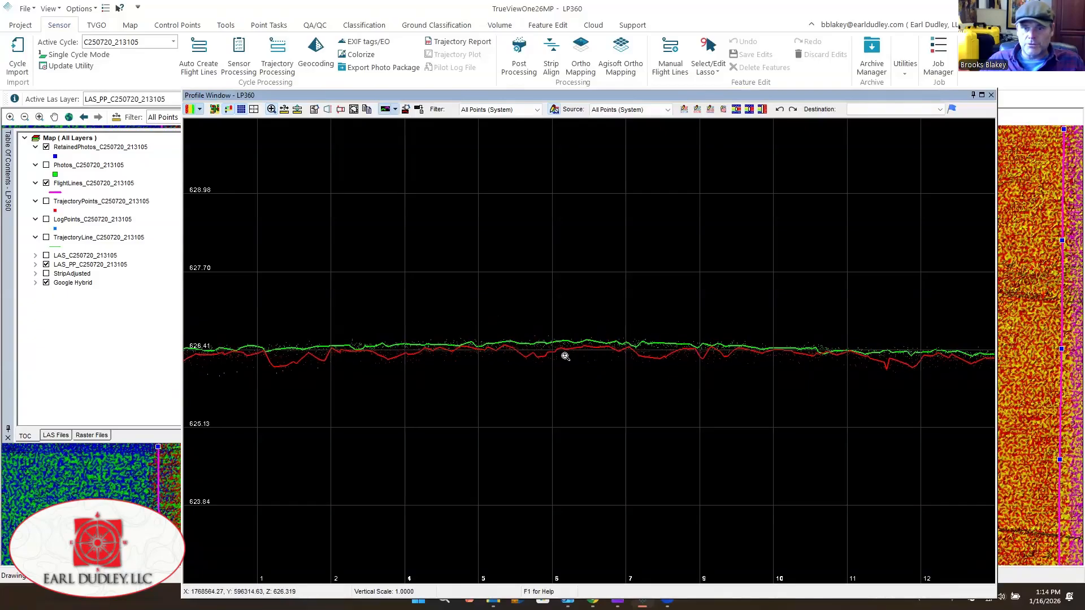
scroll(500, 349, "up", 1)
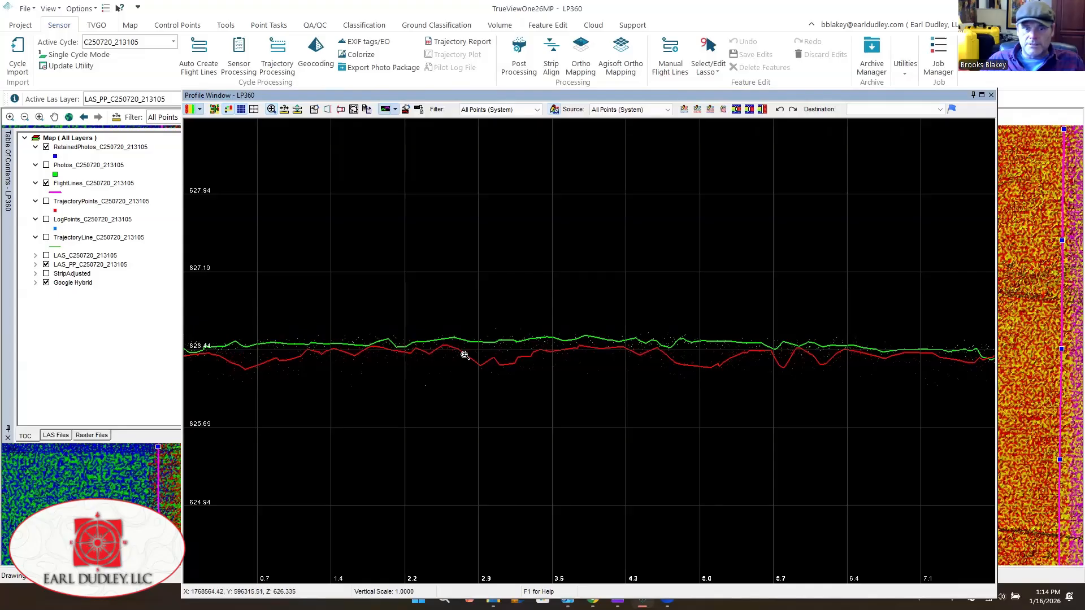
- Make StripAdjusted the active LAS layer and view the whole site colored by Elevation with the profile closed
left_click(137, 100)
left_click(123, 128)
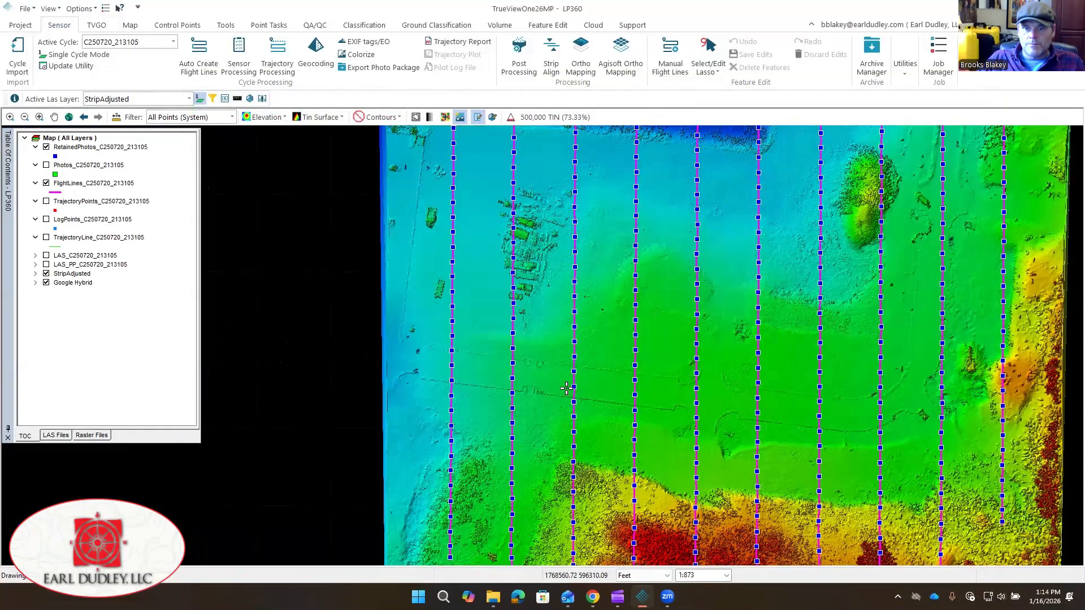
middle_click_drag(567, 388, 434, 365)
scroll(434, 365, "down", 2)
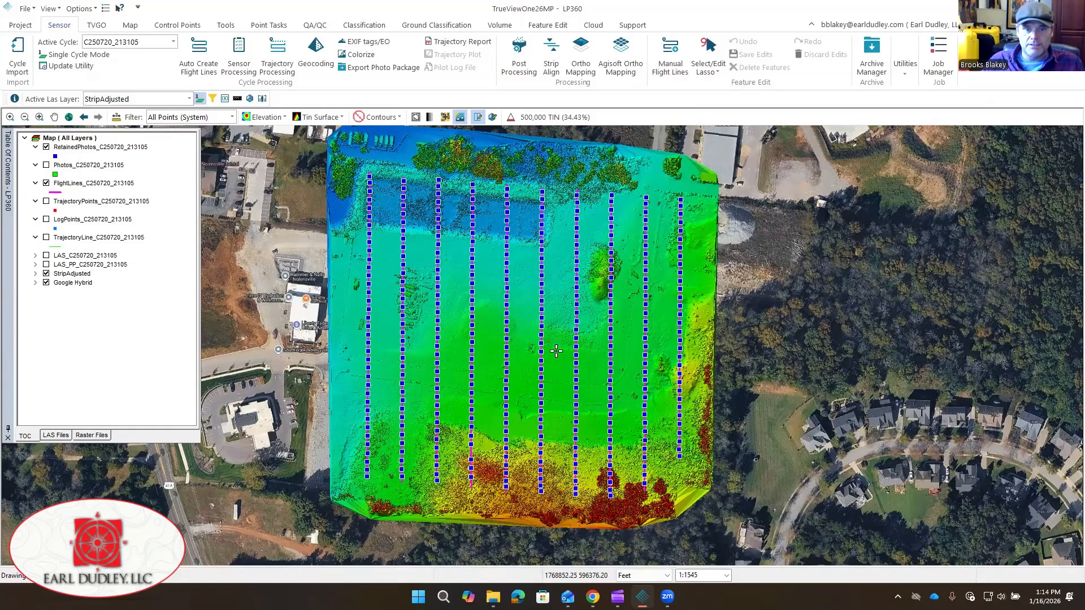
- Add the feature file US 17 Litchfield Survey.kmz from the Downloads folder to the list of files for import
left_click(21, 26)
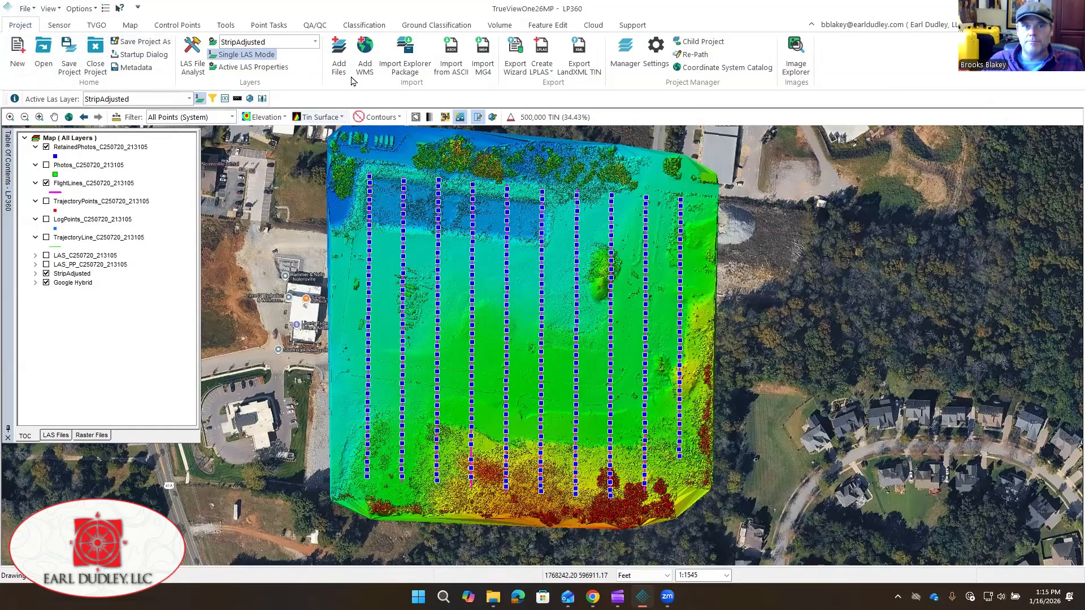
left_click(335, 57)
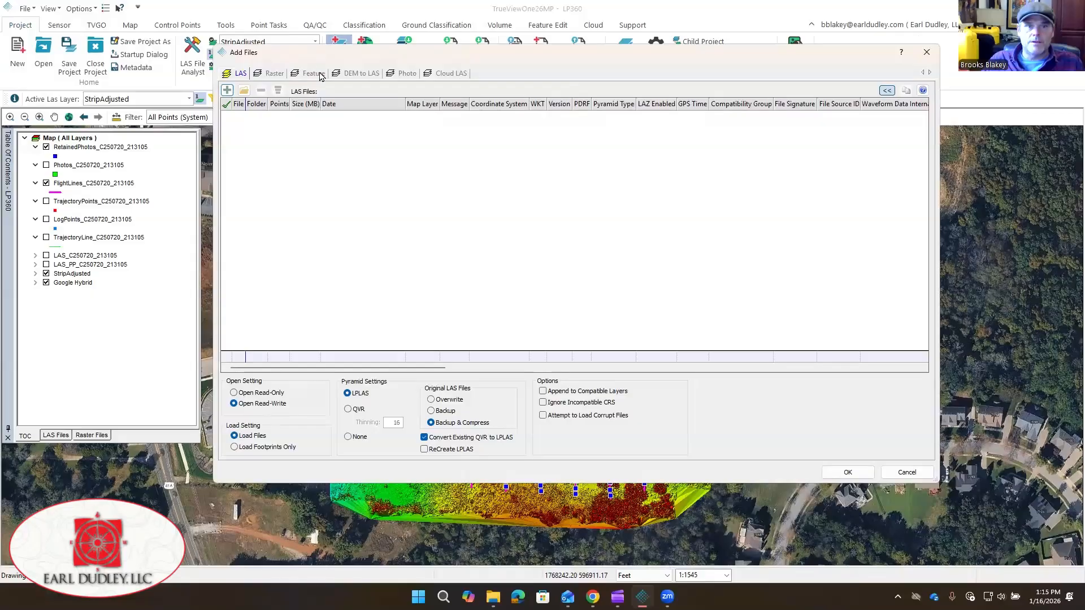
left_click(312, 74)
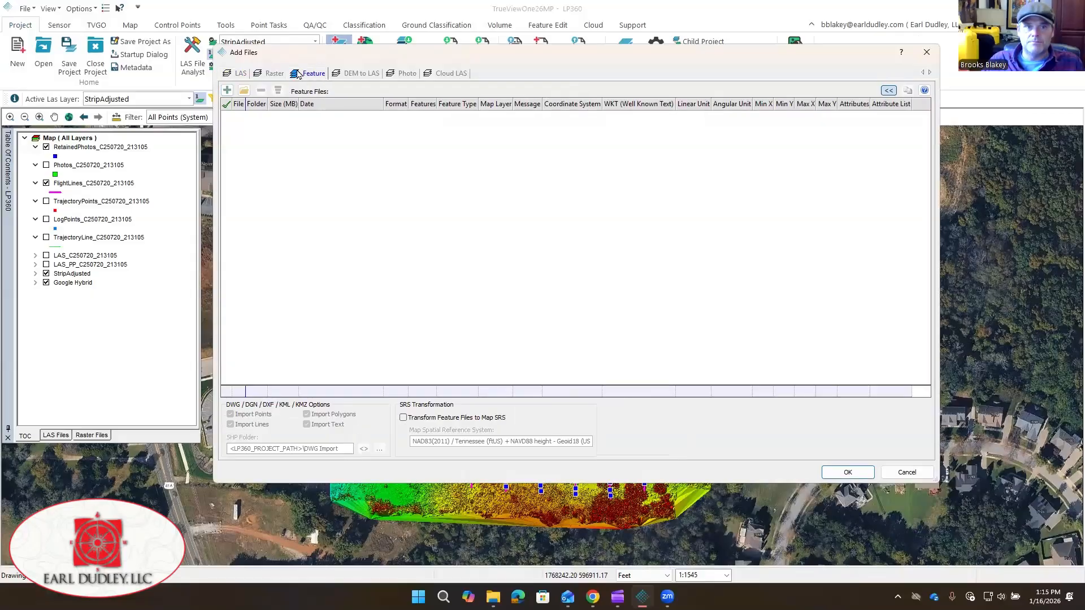
left_click(227, 91)
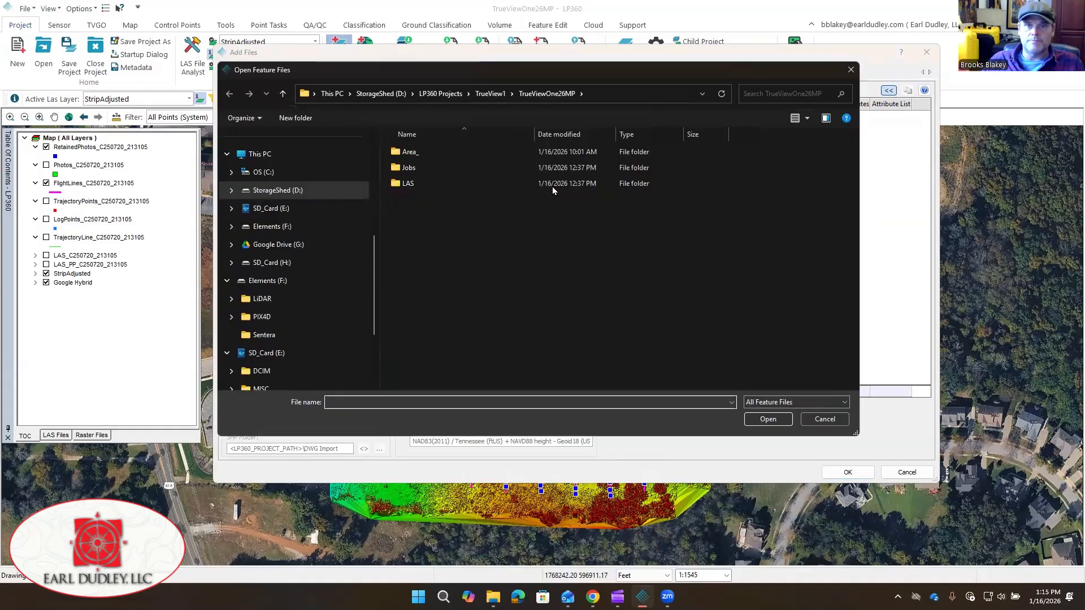
left_click(489, 94)
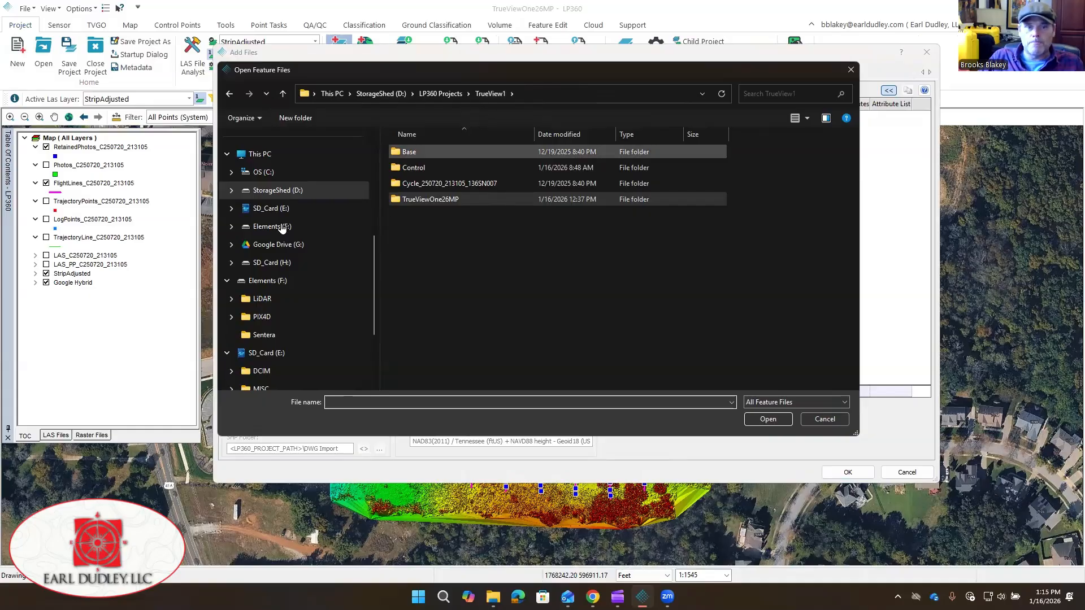
scroll(281, 228, "up", 3)
left_click(439, 94)
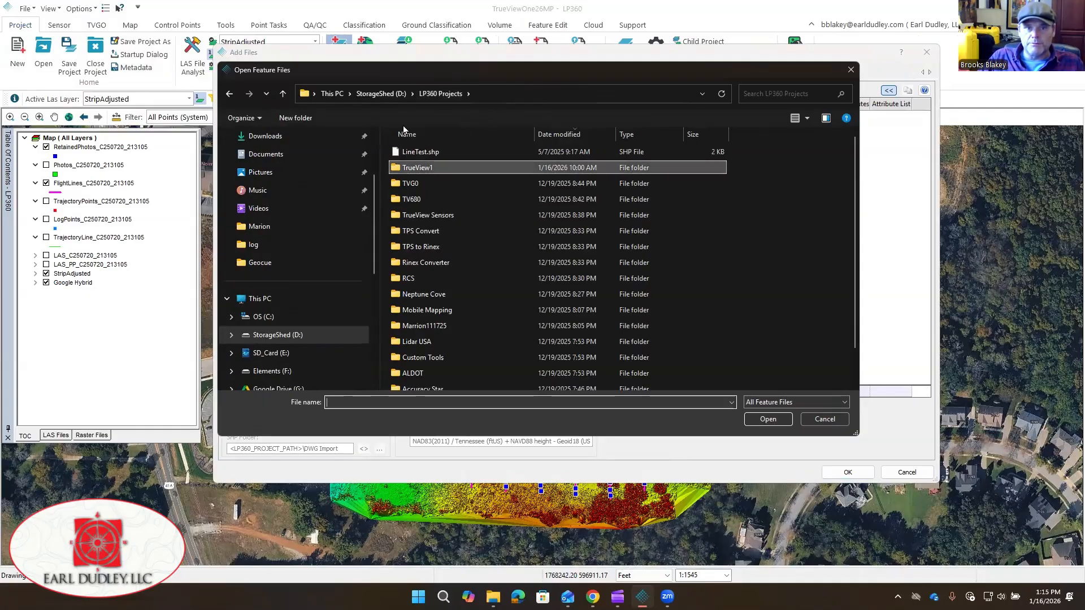
scroll(311, 185, "up", 3)
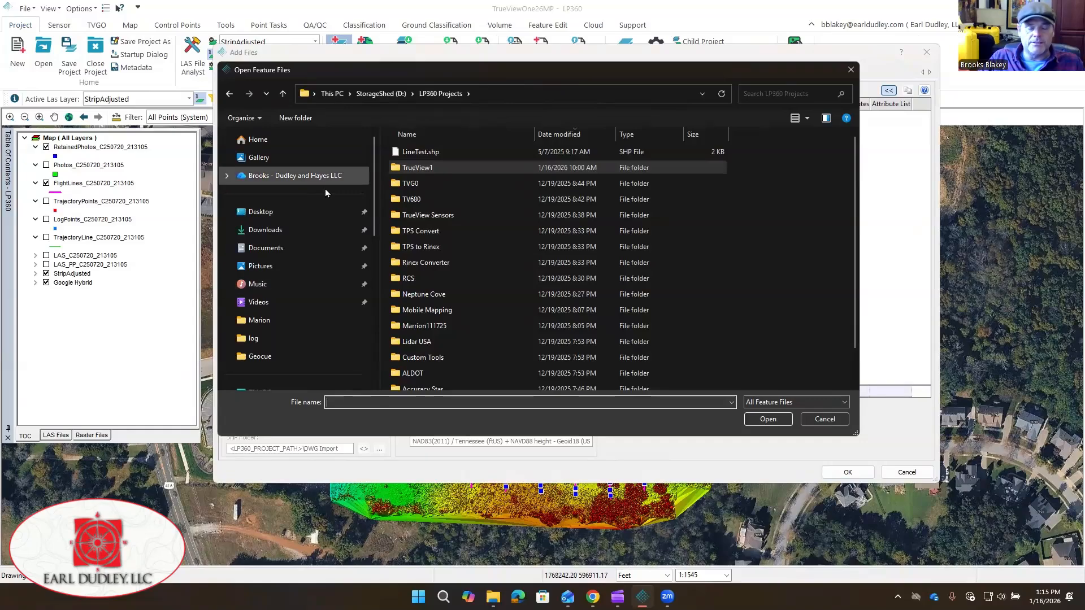
left_click(307, 230)
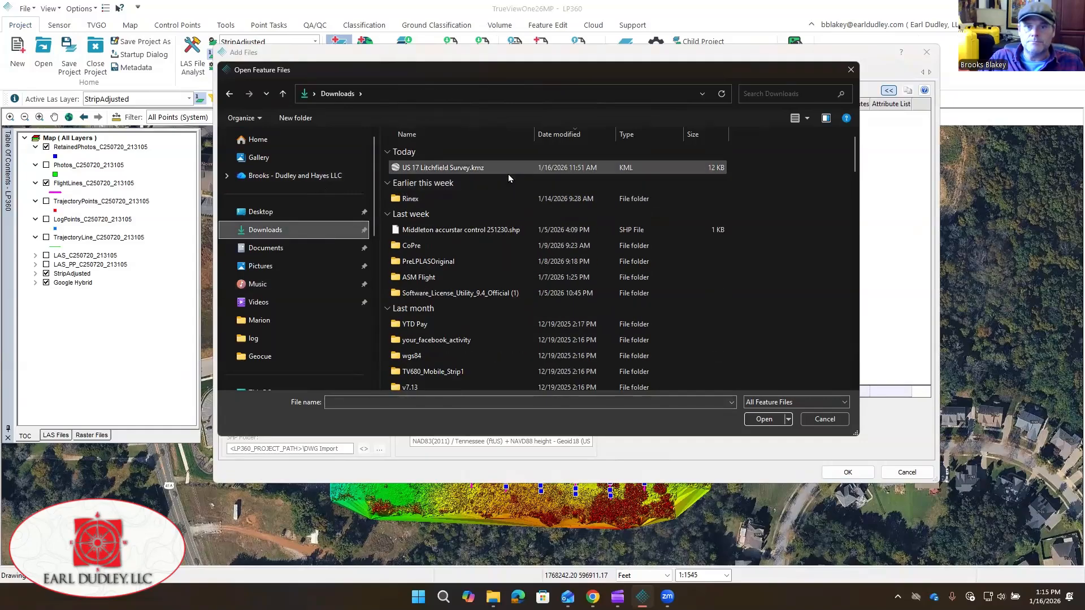
double_click(500, 166)
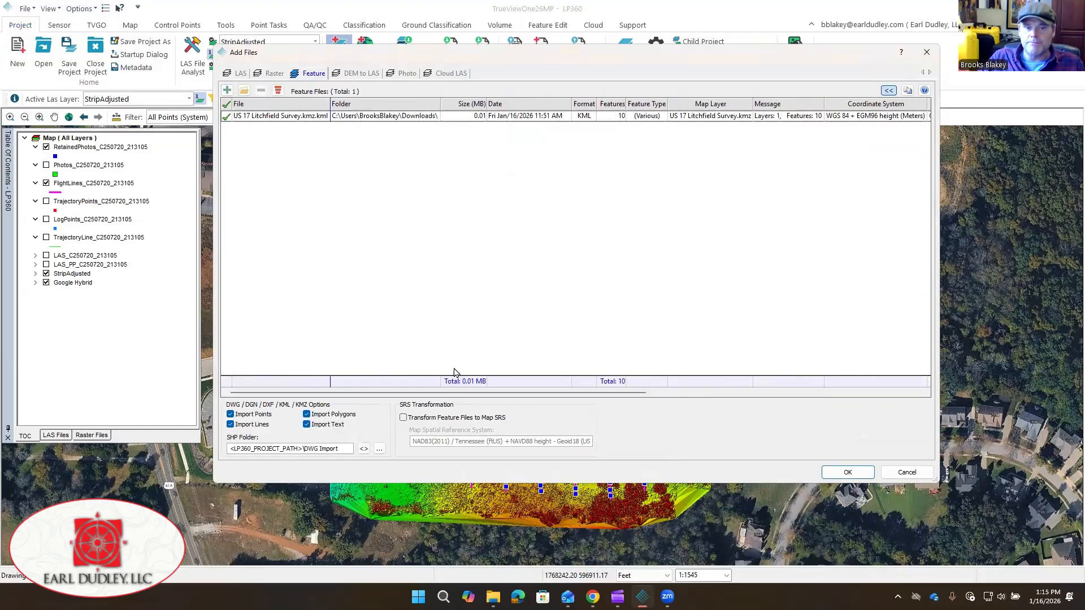
- Enable transforming feature files to the map SRS, accept the datum conversion for the KML file, and dismiss the import
left_click(404, 418)
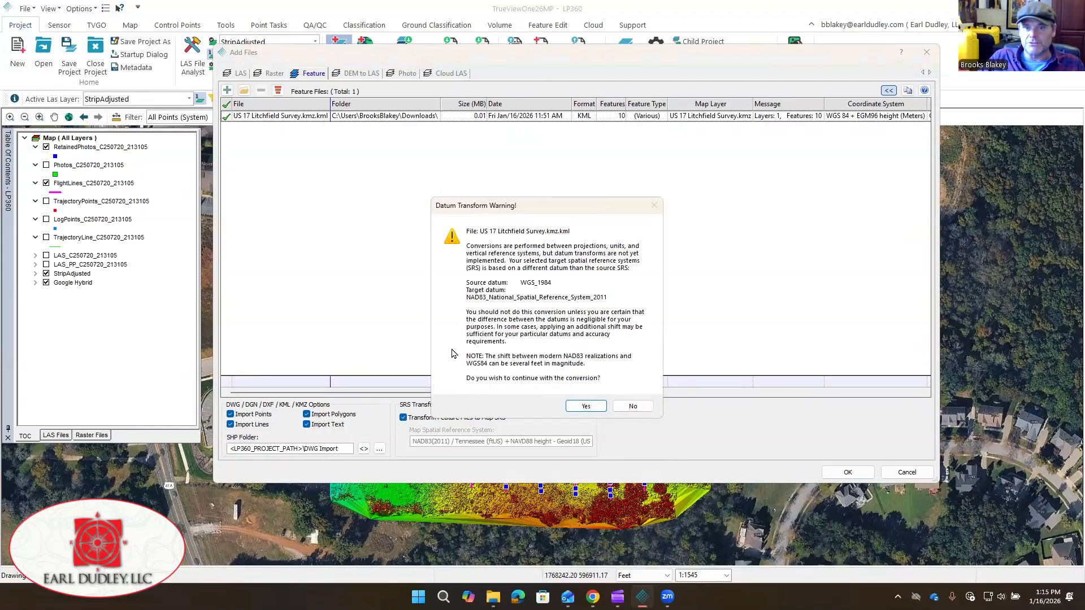
left_click(586, 406)
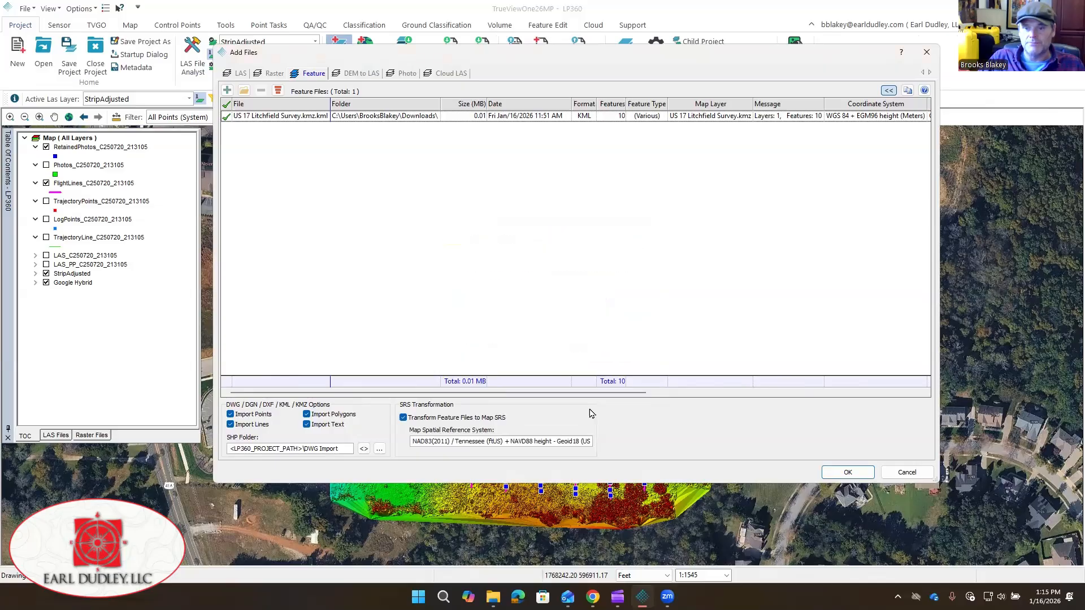
left_click(873, 473)
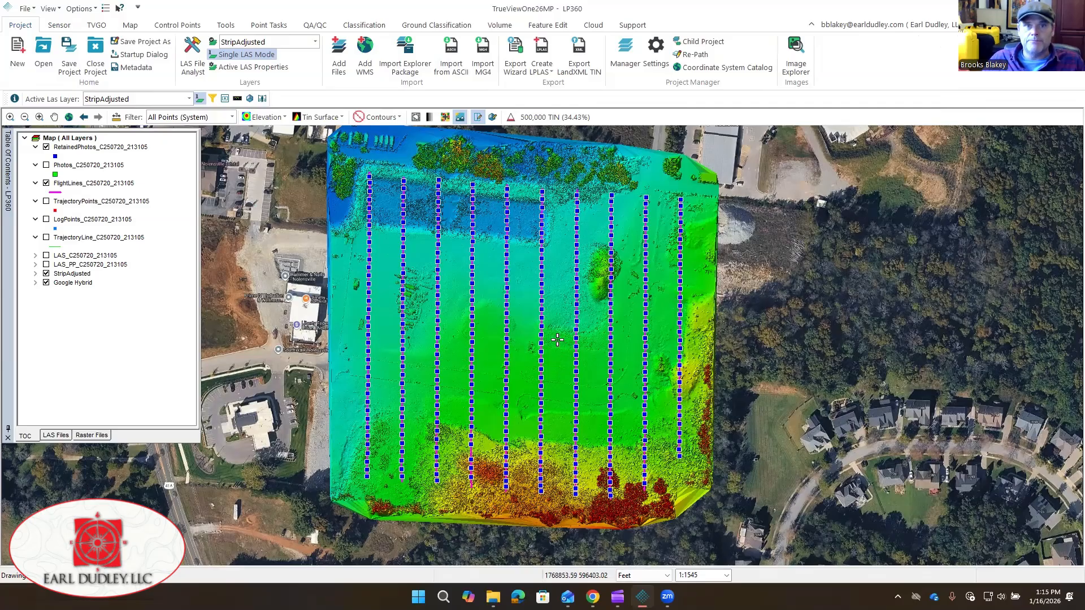
- Start creating a feature layer and add a new folder in the TrueView1 directory for its shapefile
left_click(562, 26)
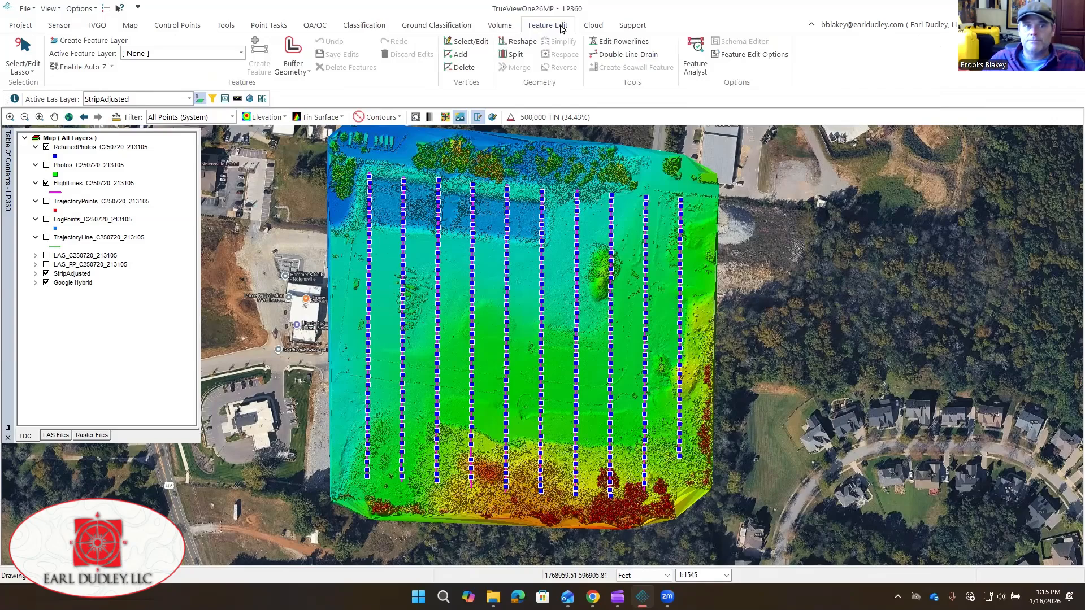
left_click(118, 46)
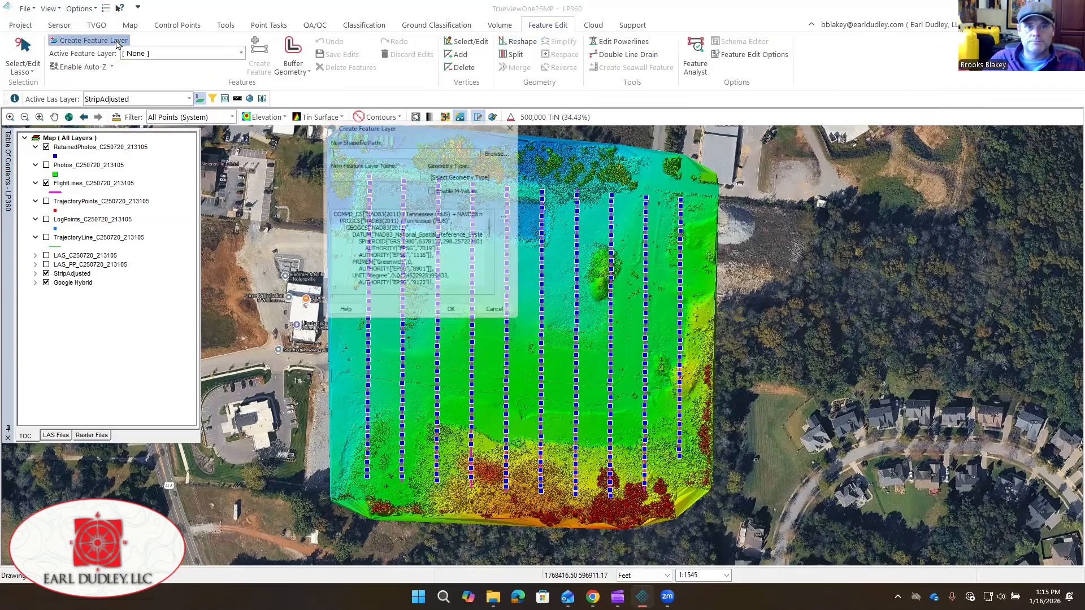
left_click(500, 149)
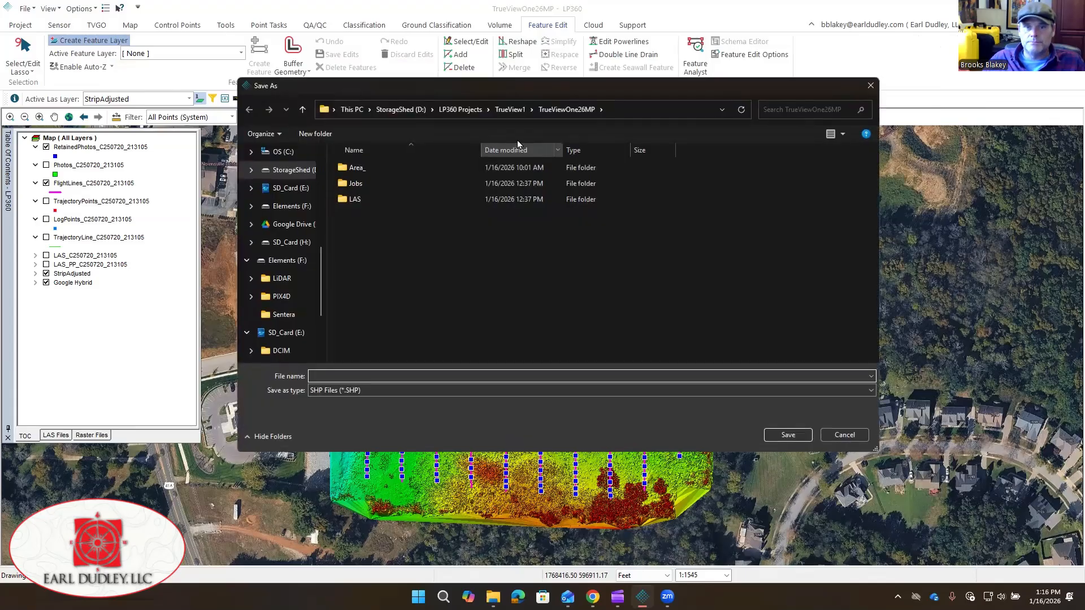
left_click(512, 109)
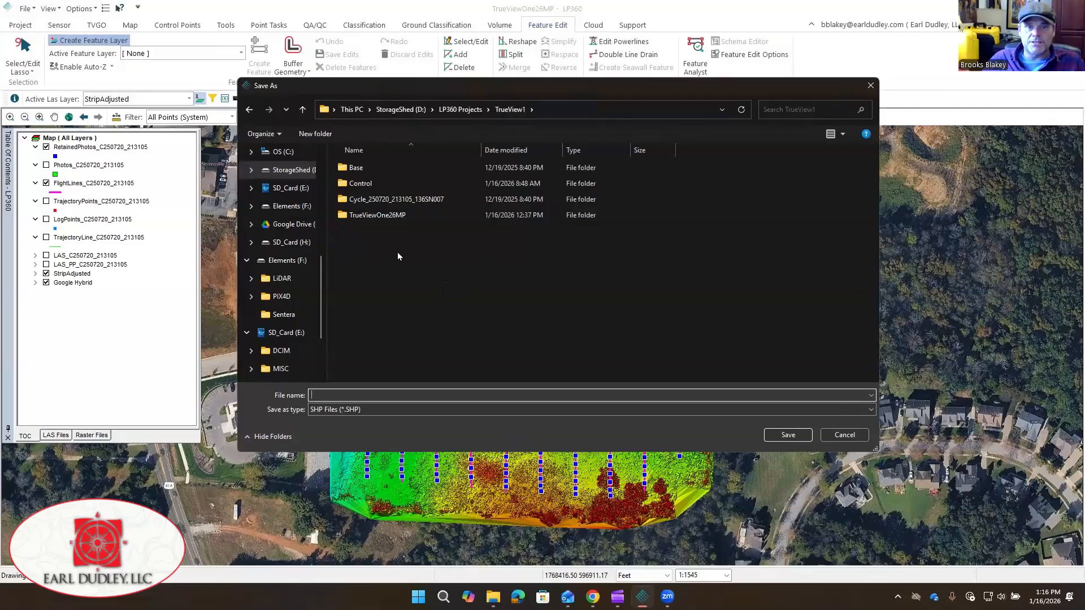
right_click(370, 250)
mouse_move(417, 353)
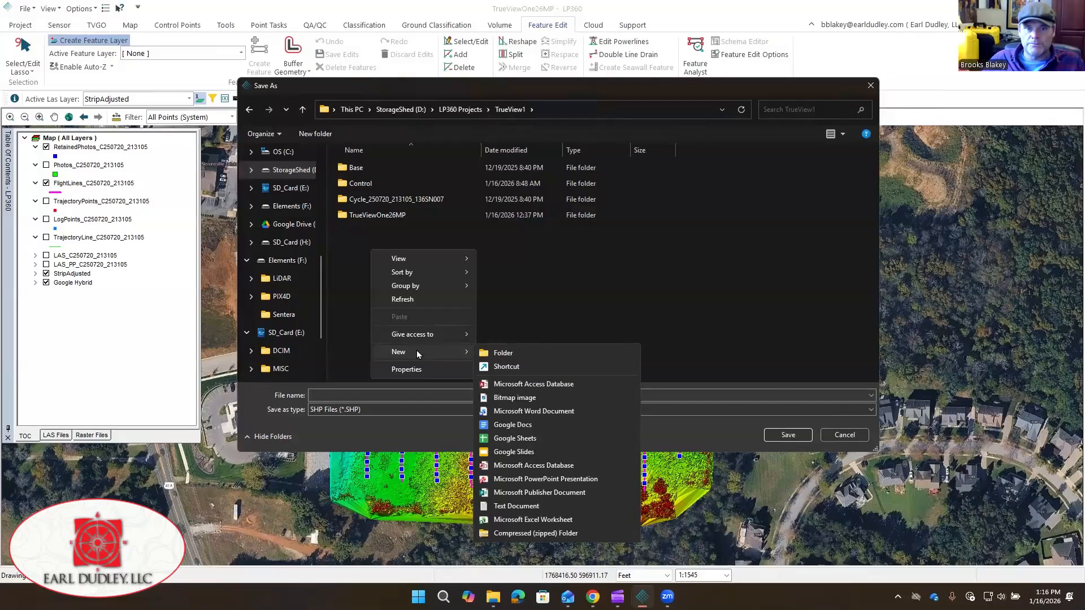
- Create a new folder named AOI inside the TrueView1 project folder
left_click(506, 353)
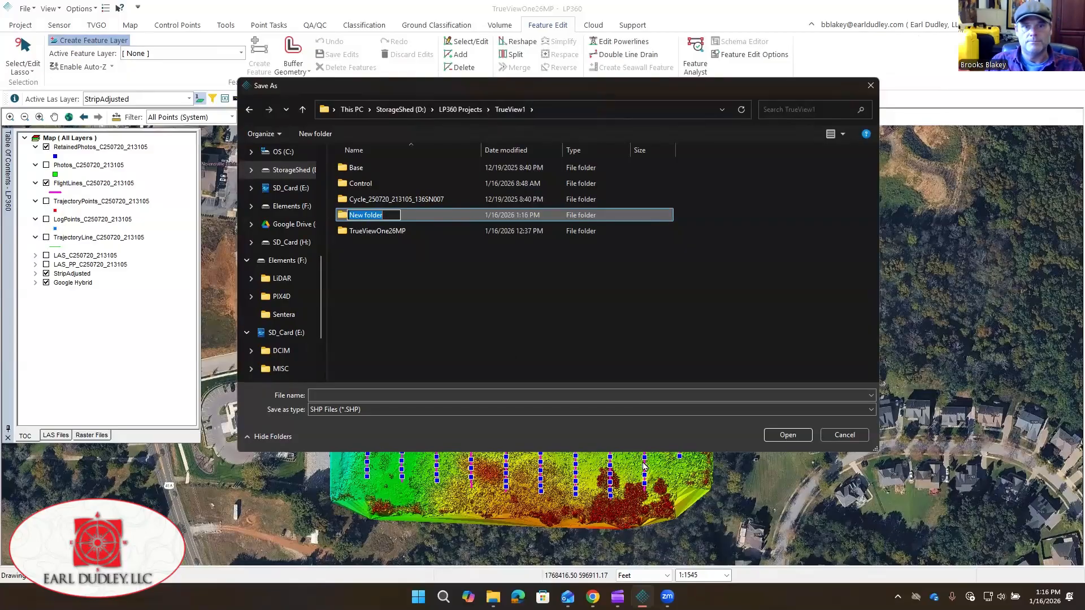
left_click(388, 215)
left_click_drag(388, 215, 346, 215)
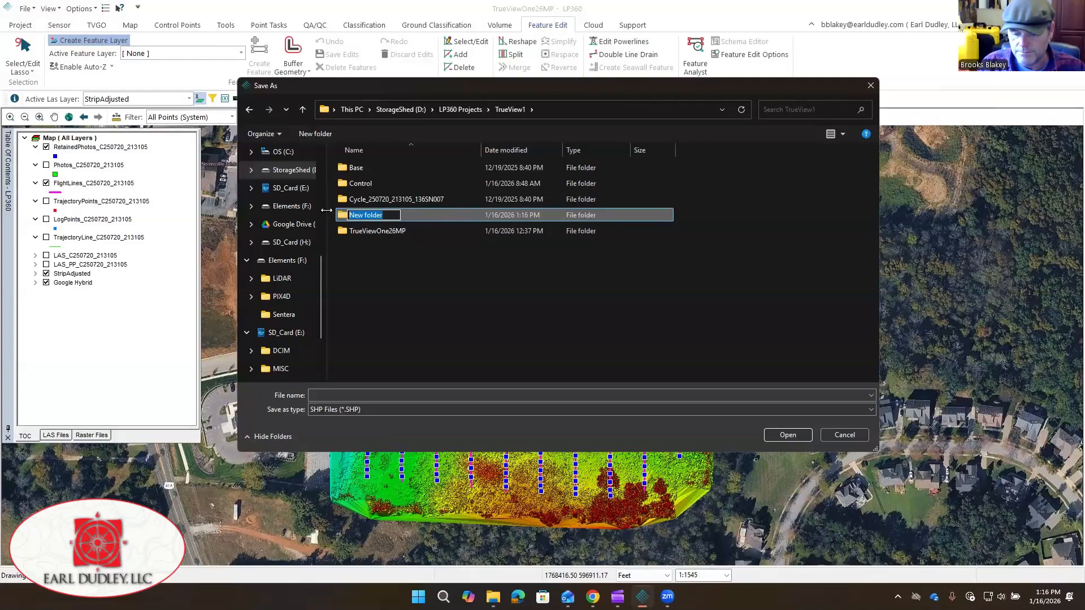
key("BackSpace")
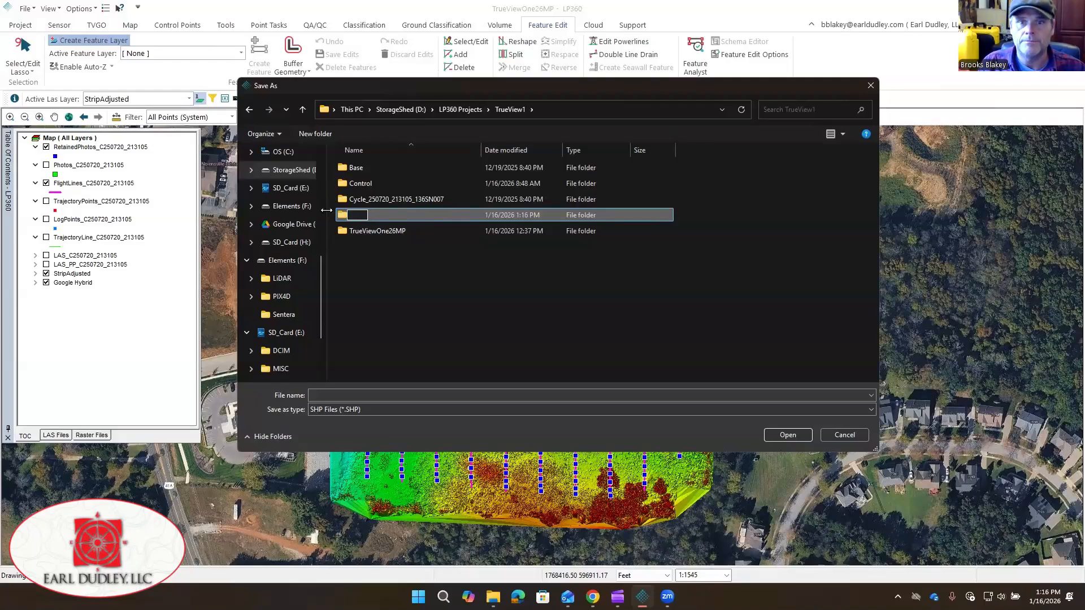
type("AOIK")
key("BackSpace")
key("Return")
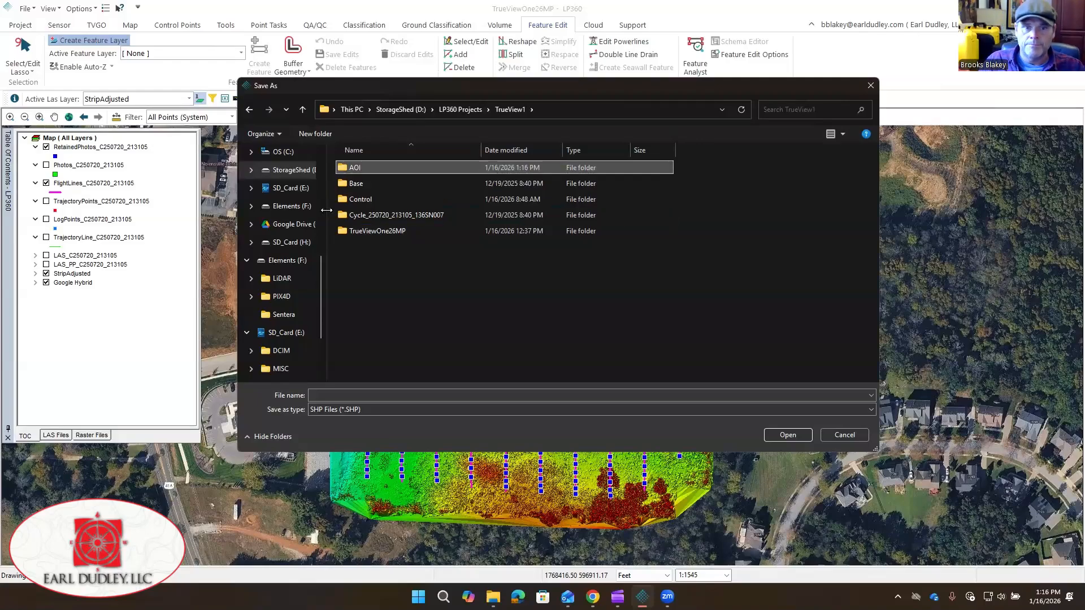
- Save the new shapefile as AOI in the AOI folder and create its feature layer with 3-D Polygon geometry
double_click(394, 169)
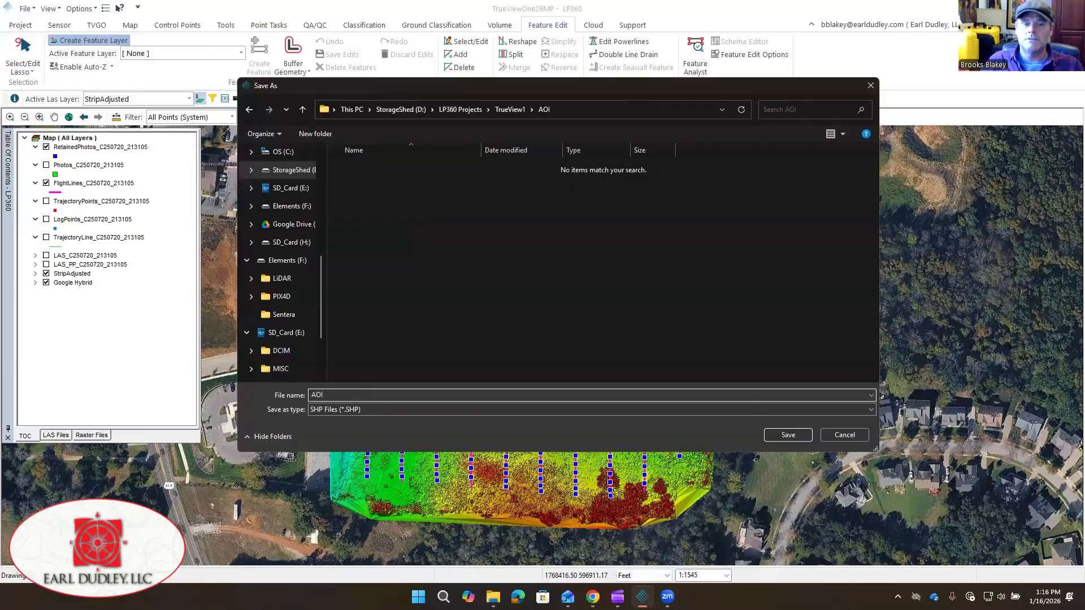
left_click(795, 435)
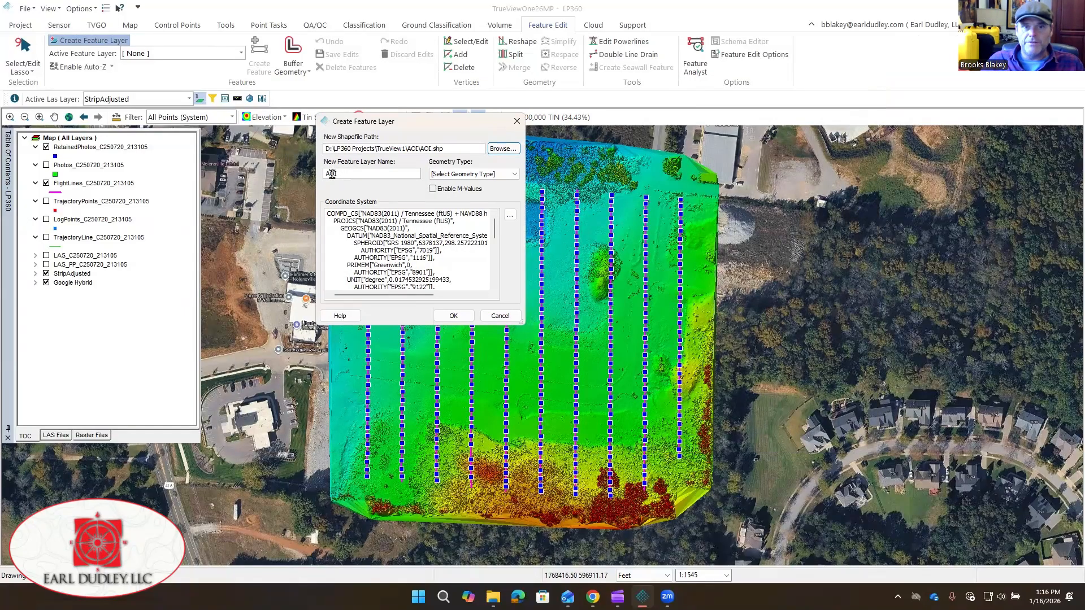
left_click(511, 174)
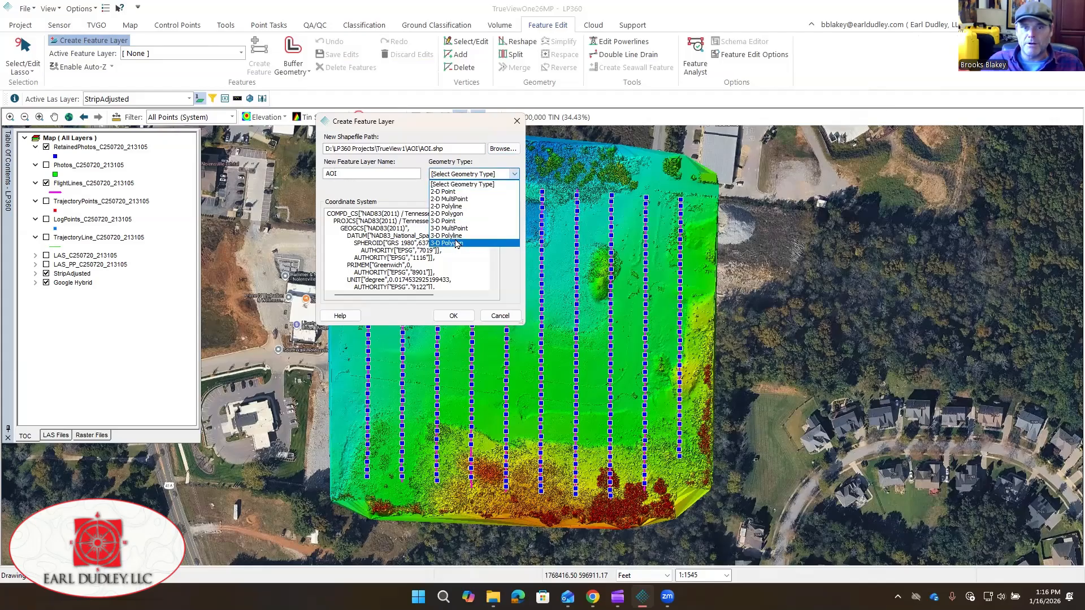
left_click(456, 244)
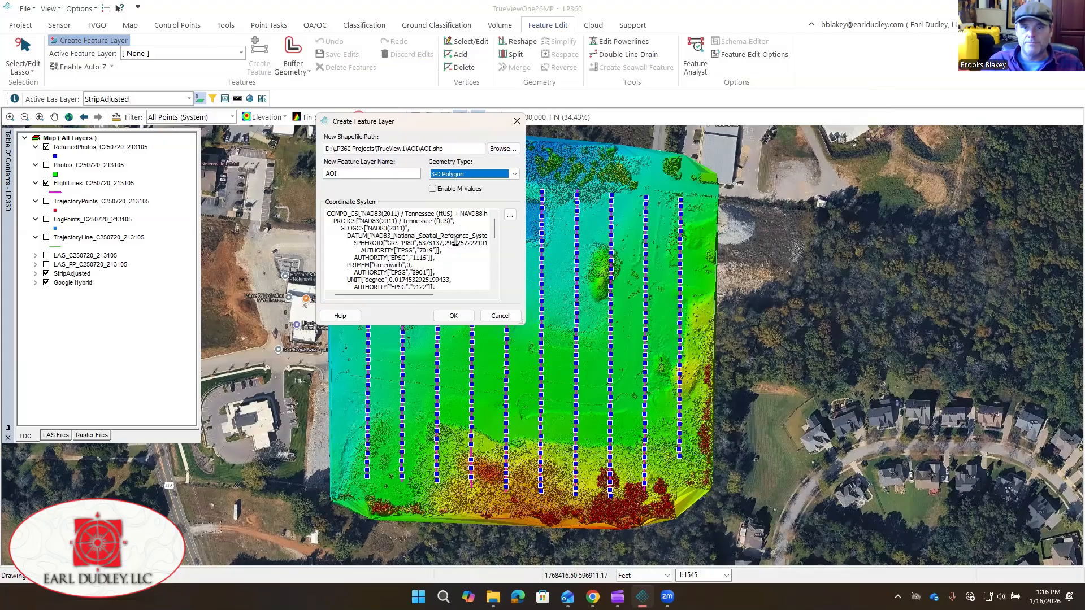
left_click(453, 316)
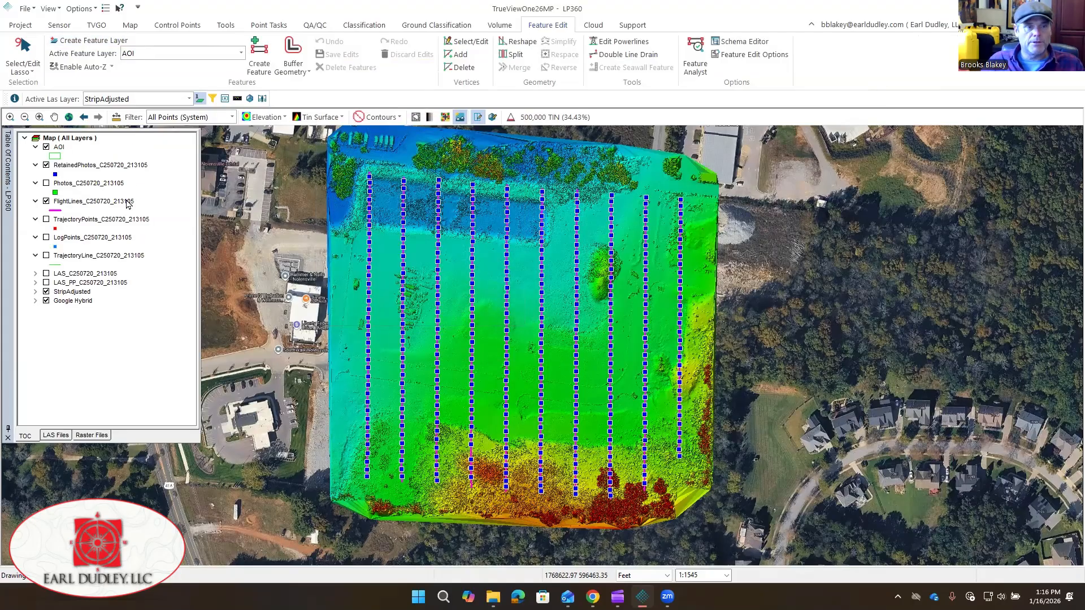
- Set the AOI layer's outline color to red and its outline width to 5.0
right_click(59, 150)
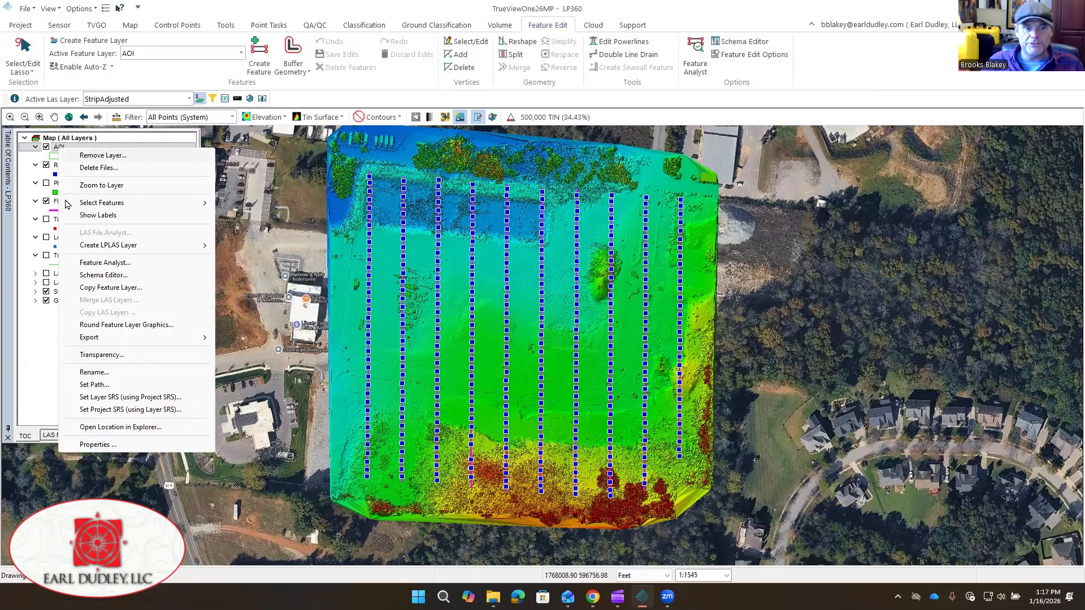
left_click(91, 445)
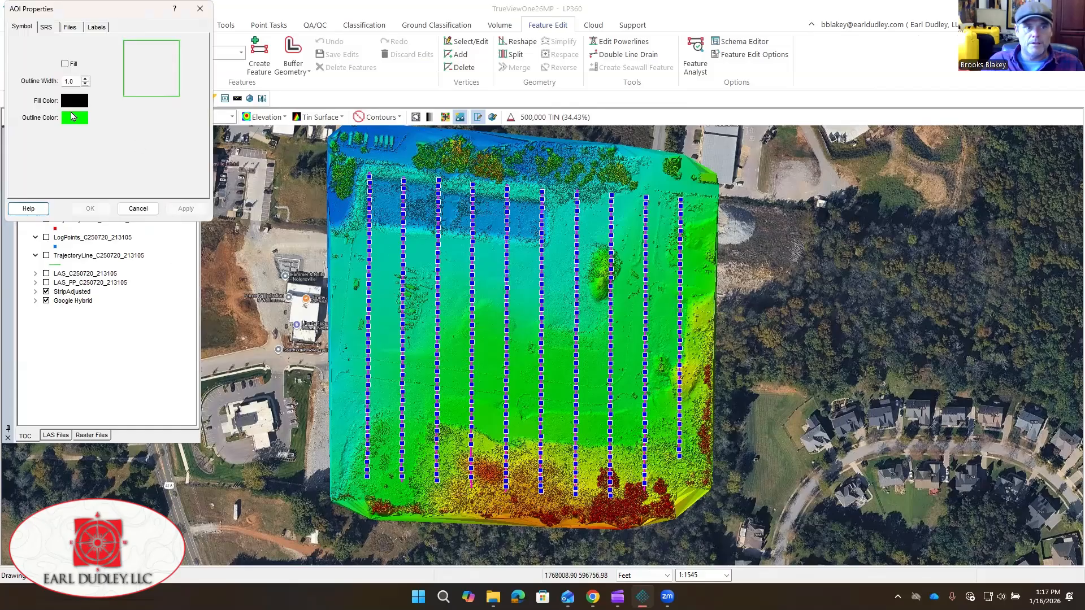
left_click(74, 117)
left_click(56, 66)
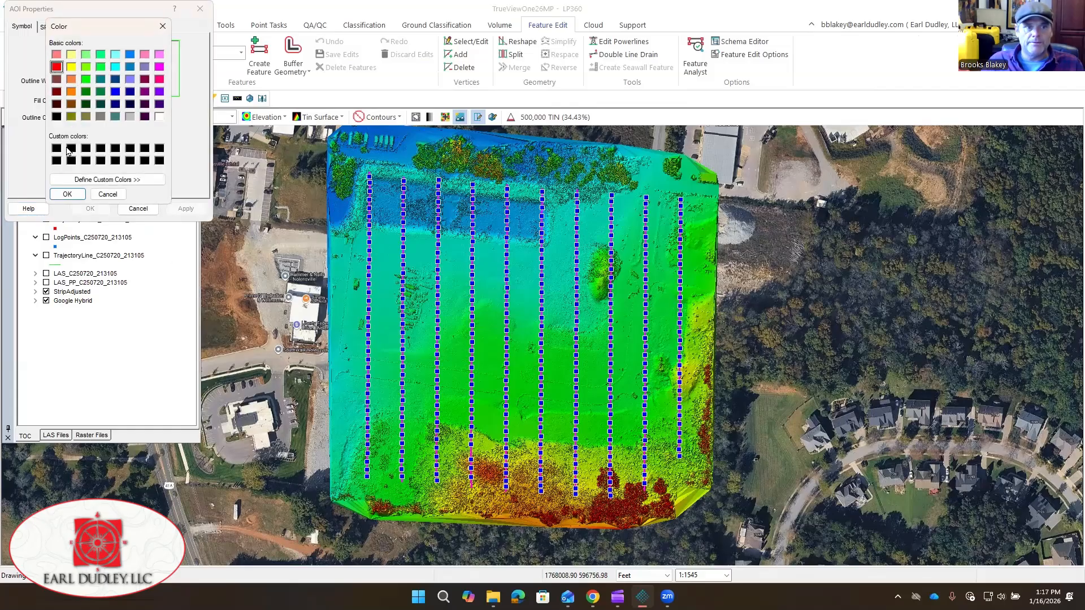
left_click(67, 194)
left_click(85, 79)
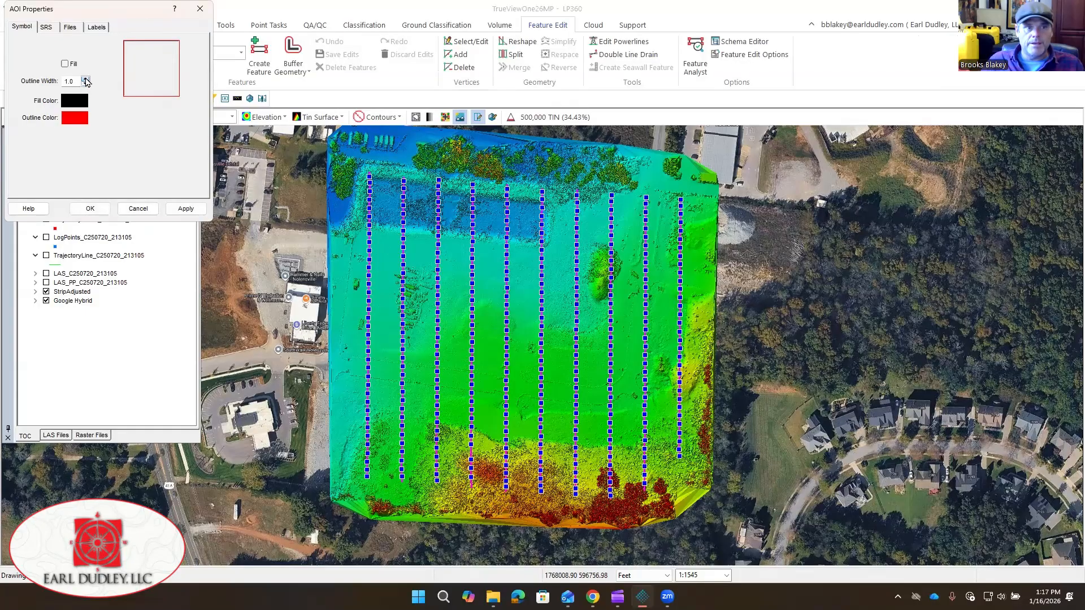
left_click(85, 80)
left_click(85, 79)
left_click(86, 79)
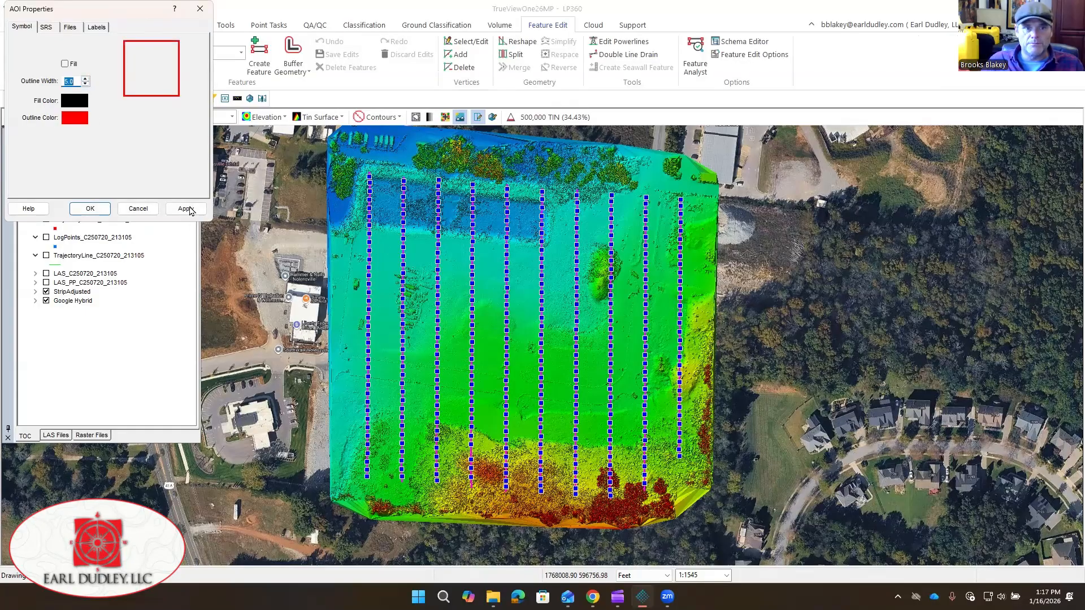
left_click(190, 208)
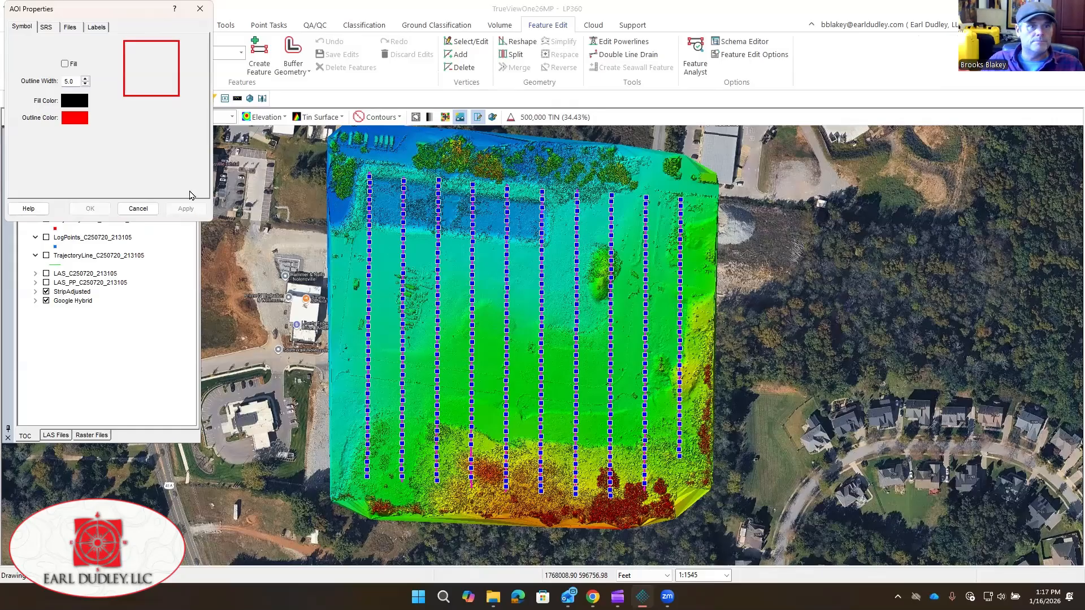
left_click(202, 9)
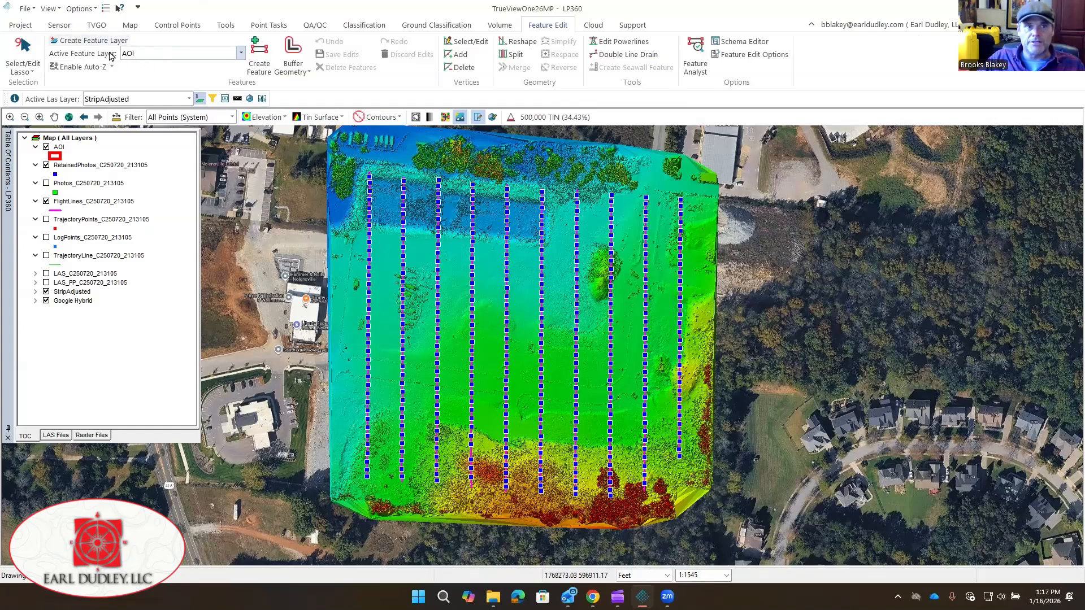
- Draw an AOI polygon around the outer ends of the flight lines and save the feature edits
left_click(266, 57)
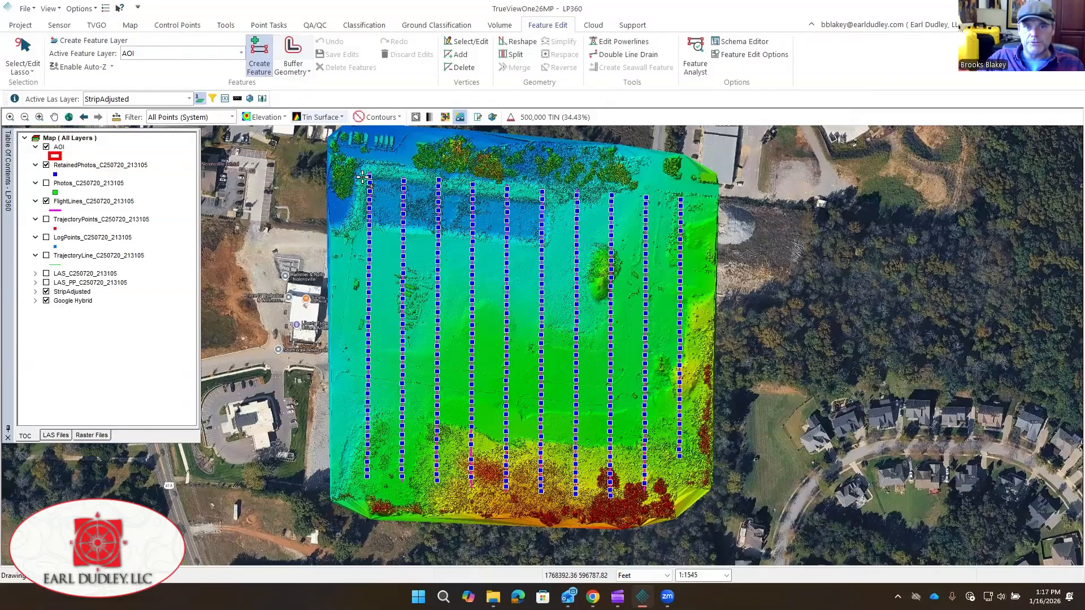
left_click(369, 177)
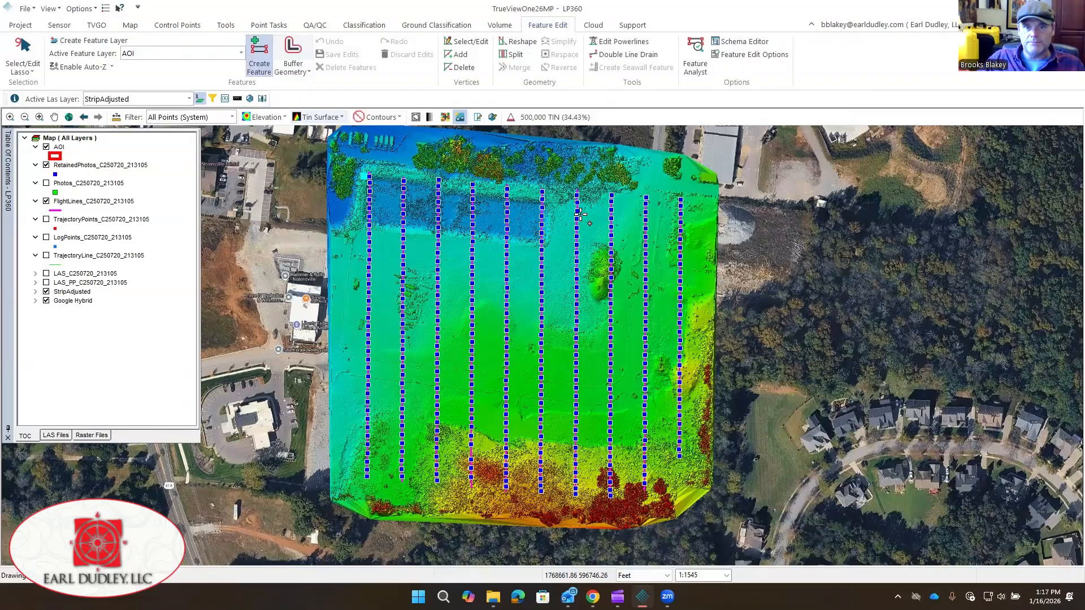
double_click(684, 201)
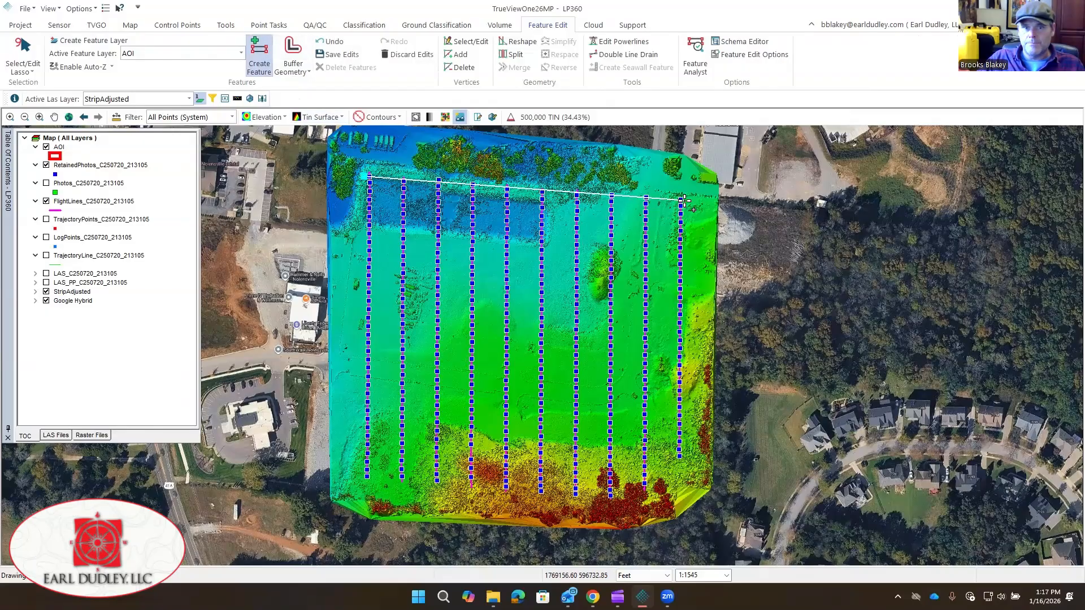
left_click(686, 387)
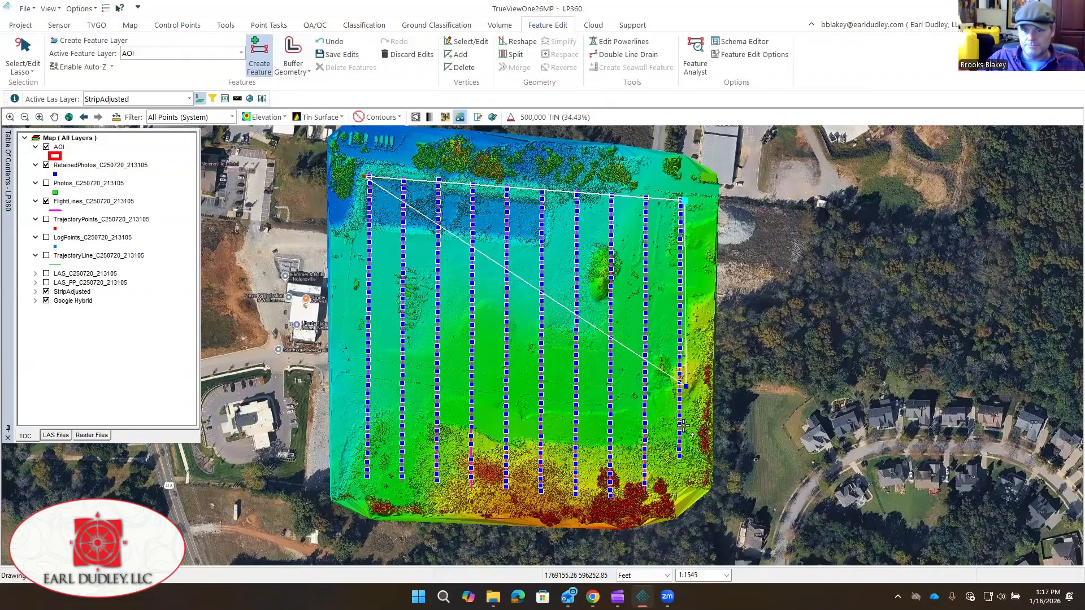
left_click(680, 458)
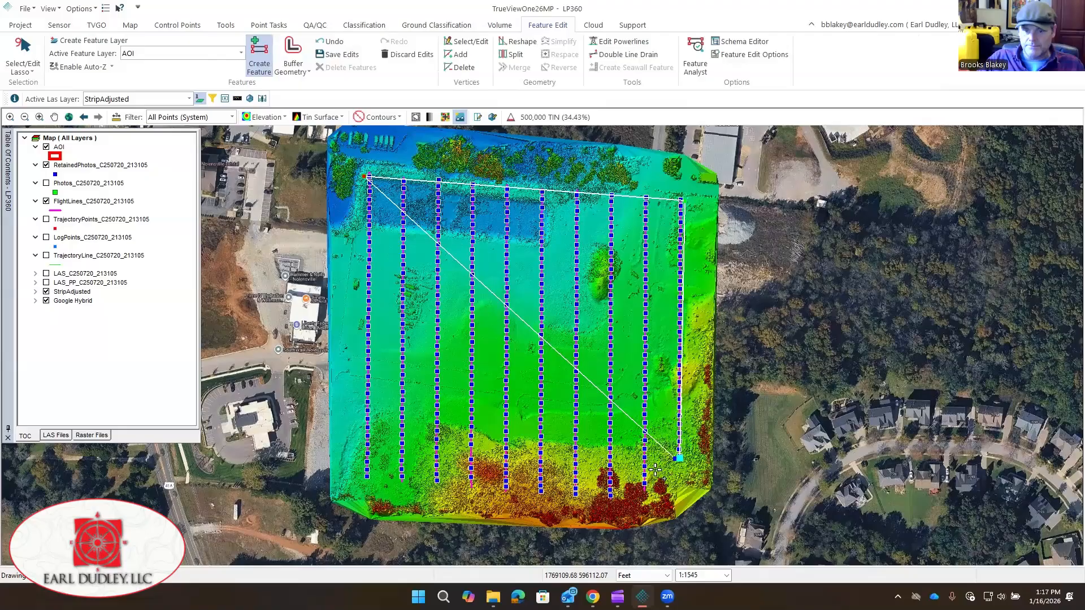
left_click(611, 497)
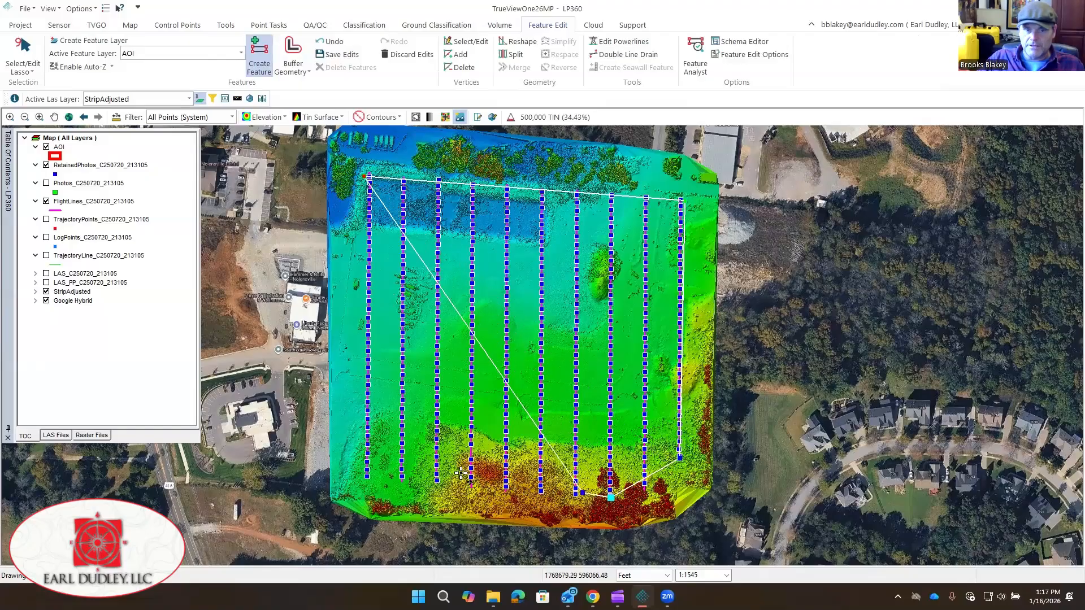
double_click(363, 471)
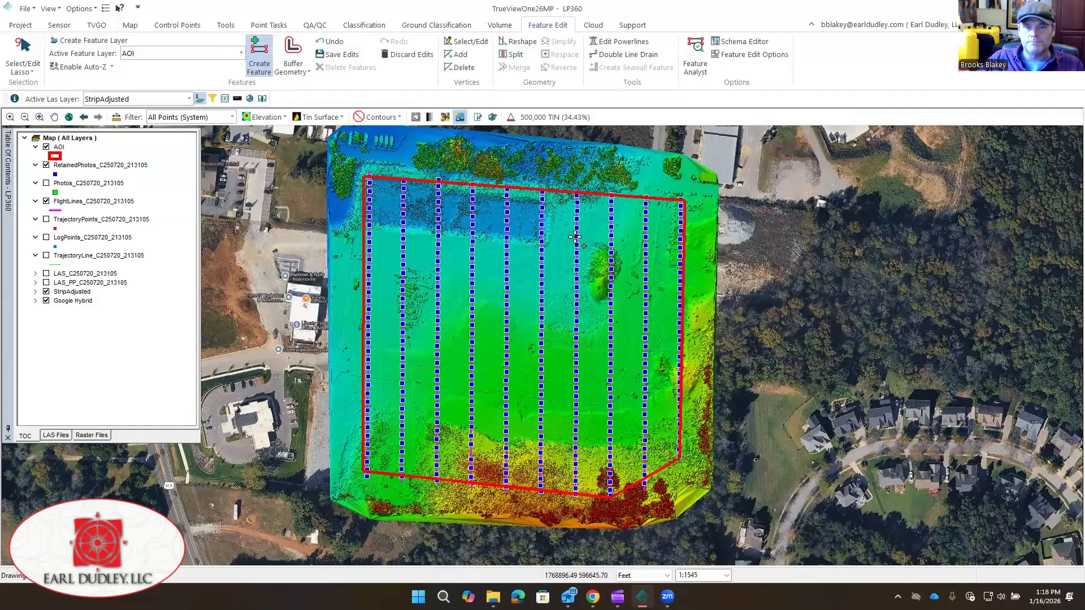
left_click(334, 55)
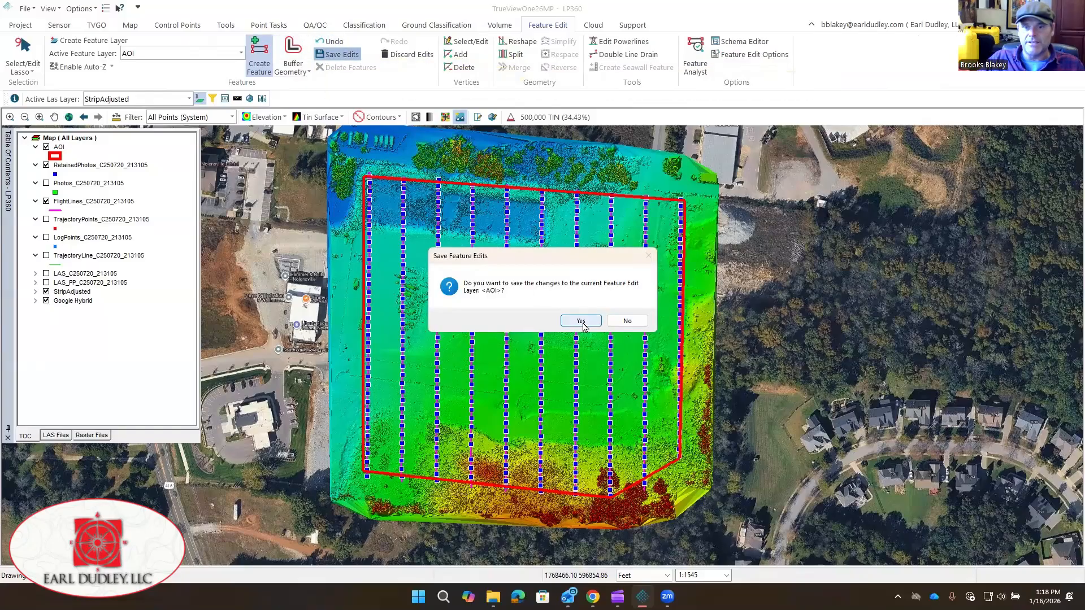
left_click(574, 321)
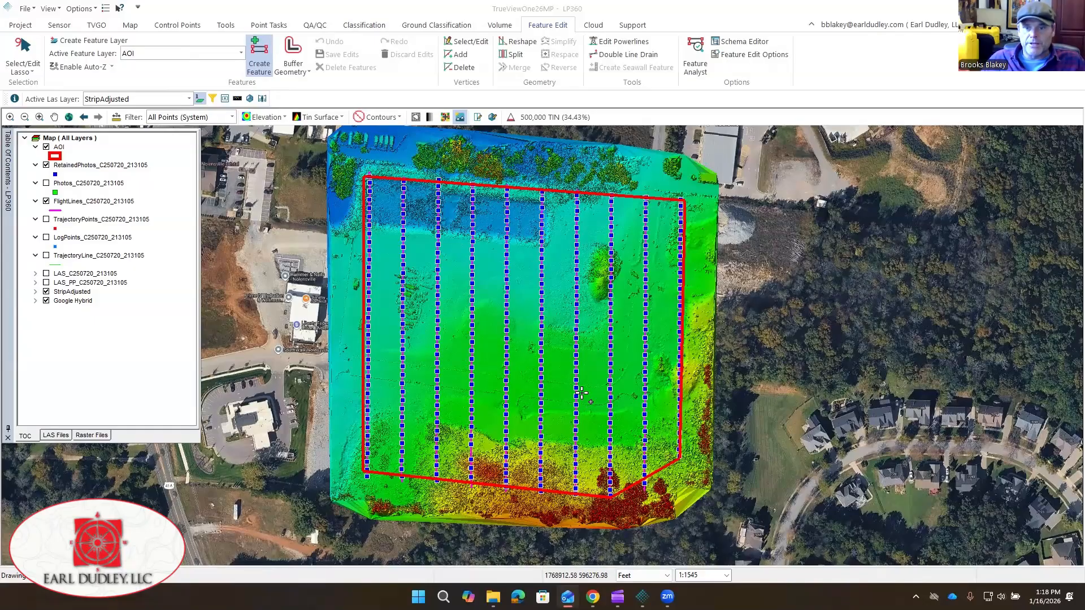
- Draw a profile cross-section perpendicular to the narrow raised line between two flight lines
scroll(582, 392, "up", 5)
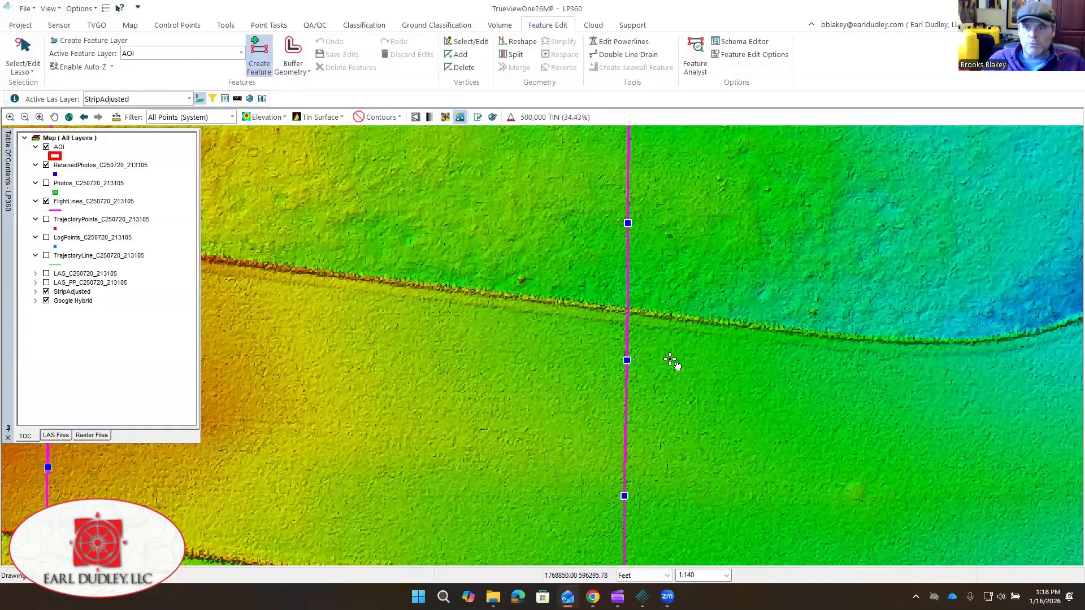
left_click(674, 363)
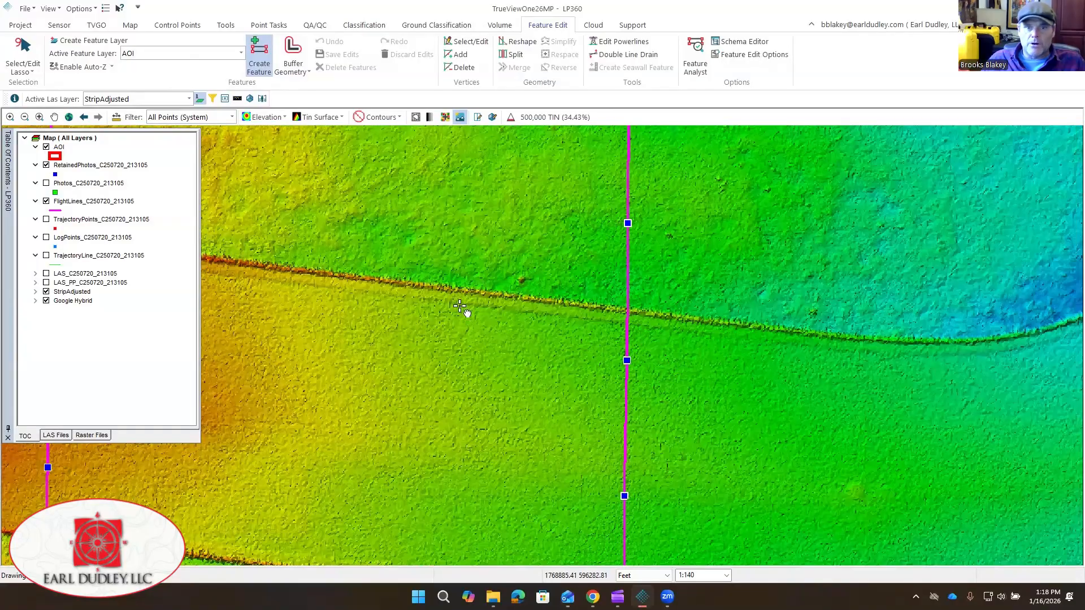
left_click(460, 120)
scroll(457, 367, "up", 1)
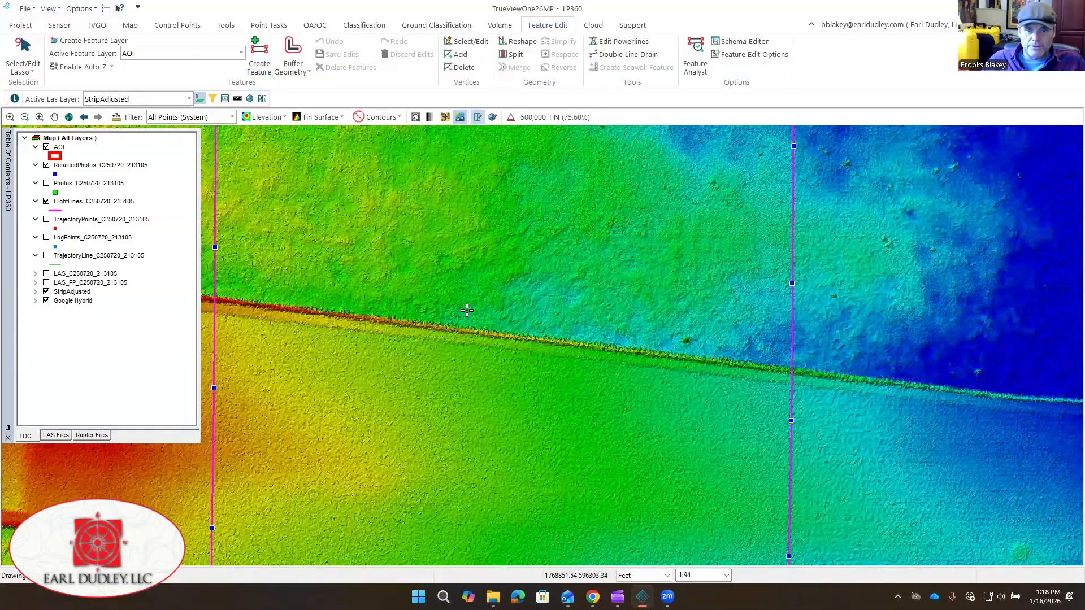
left_click(449, 433)
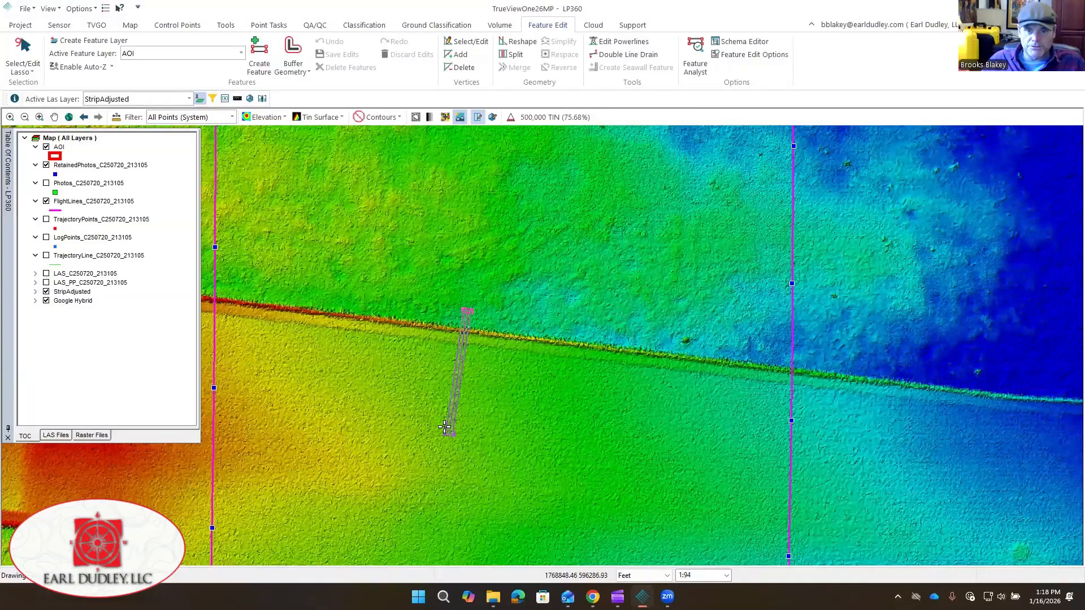
left_click(467, 309)
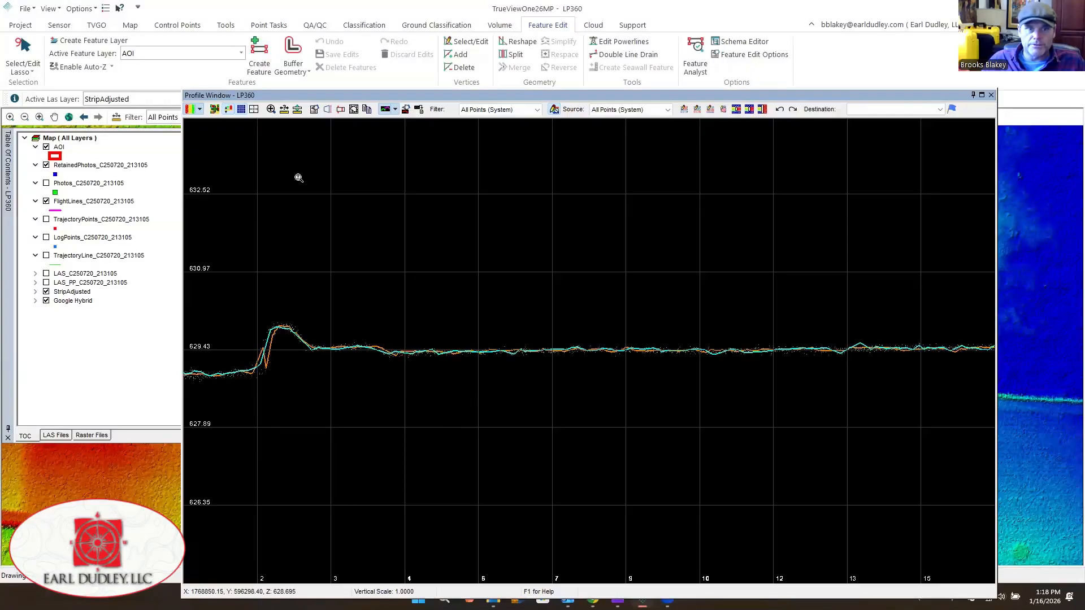
- Hide the surface lines in the profile and examine the points across the raised edge and adjacent flat ground
left_click(395, 109)
left_click(389, 126)
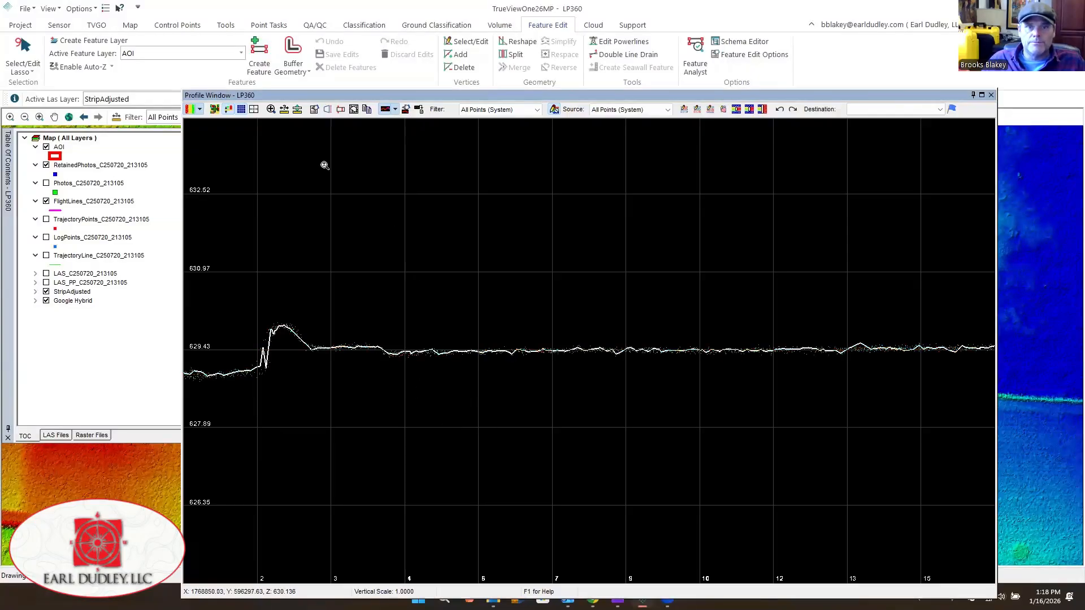
left_click(462, 346)
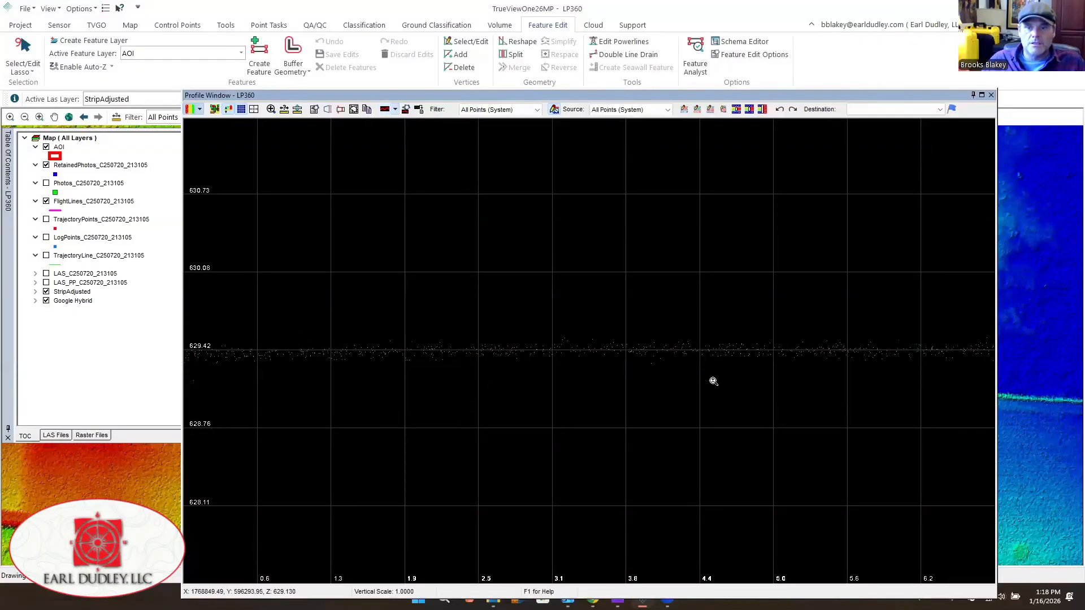
middle_click_drag(482, 353, 725, 356)
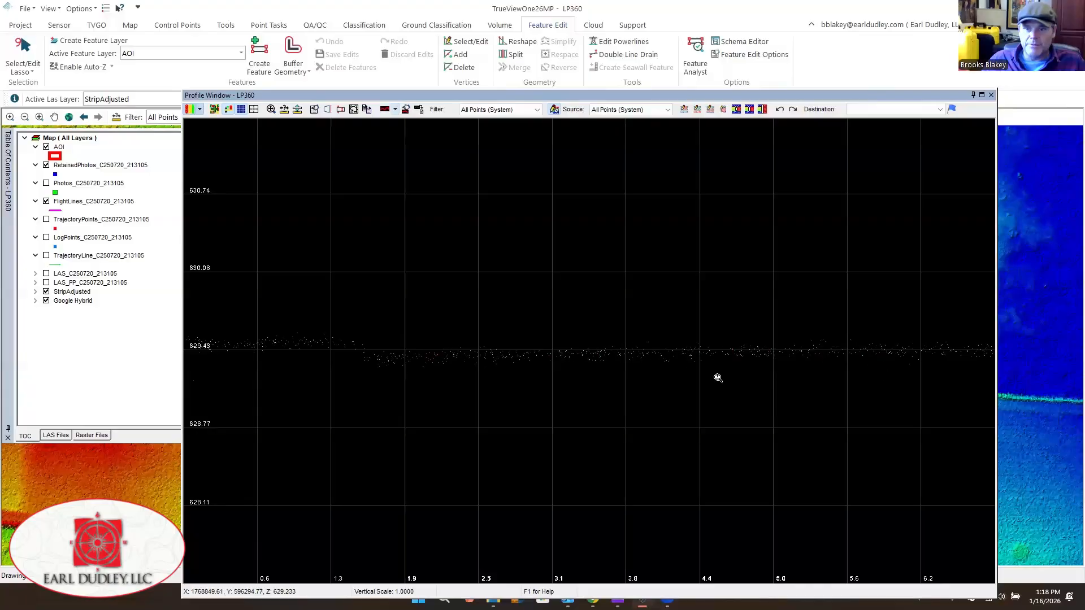
left_click_drag(407, 357, 693, 341)
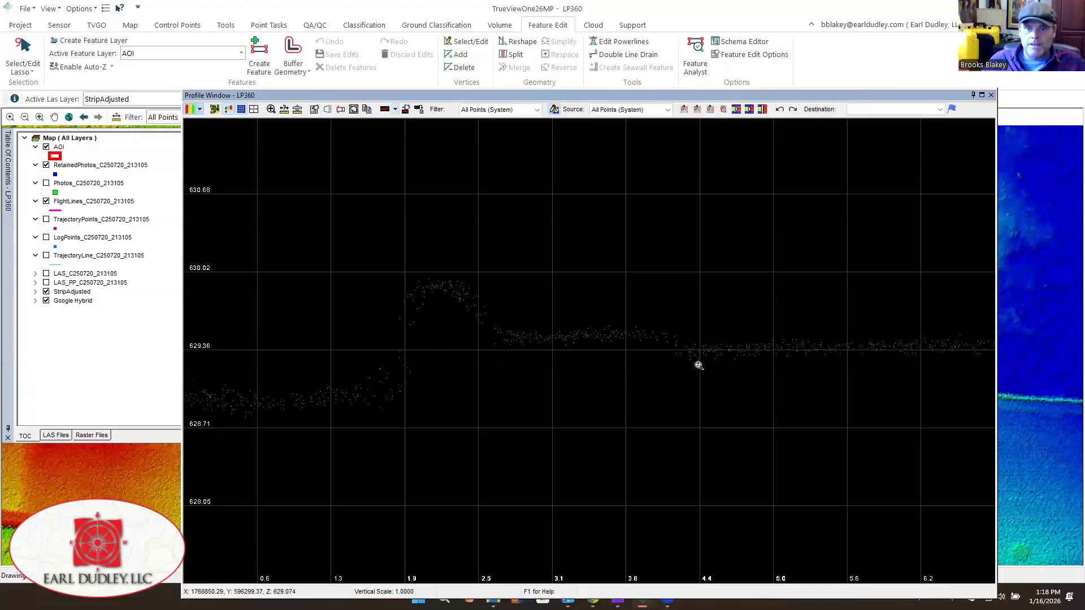
left_click(982, 95)
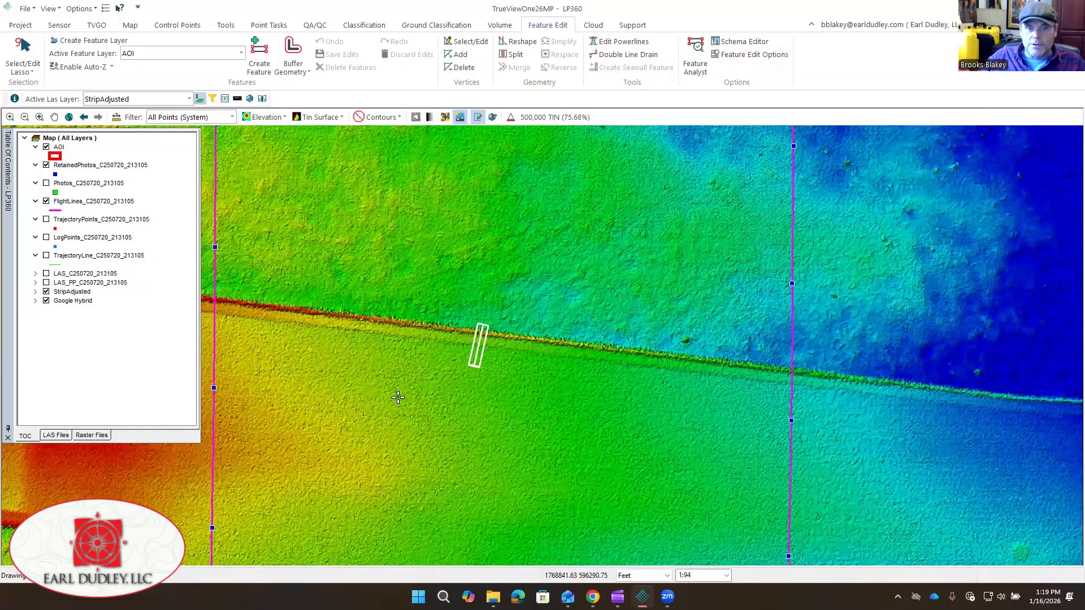
- Examine the elevation surface along the raised edge and around the curved corners of the road intersection
middle_click_drag(395, 395, 654, 424)
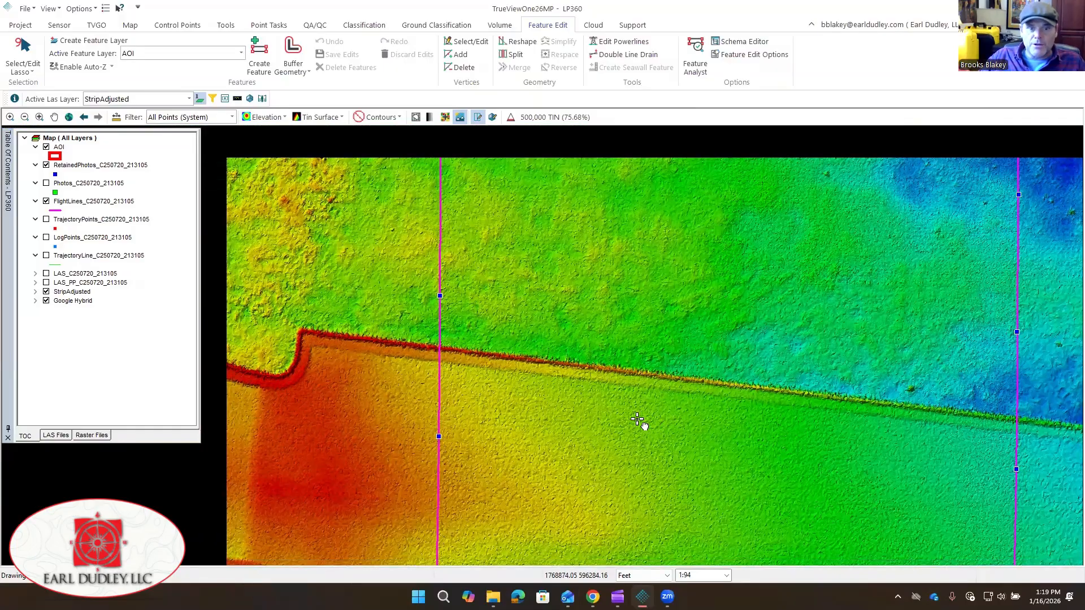
scroll(643, 419, "down", 2)
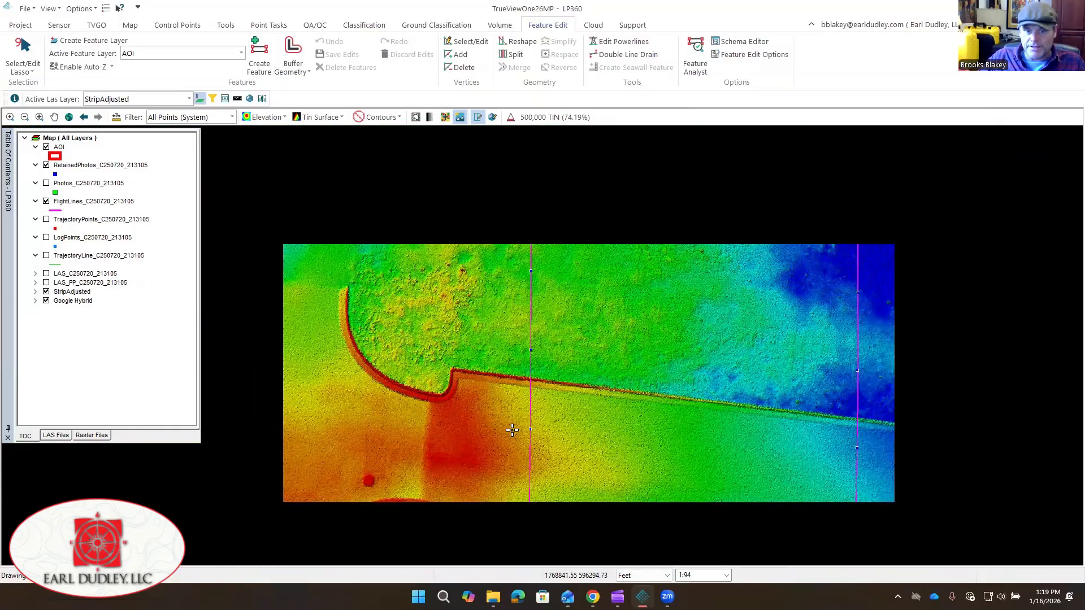
middle_click_drag(512, 434, 543, 459)
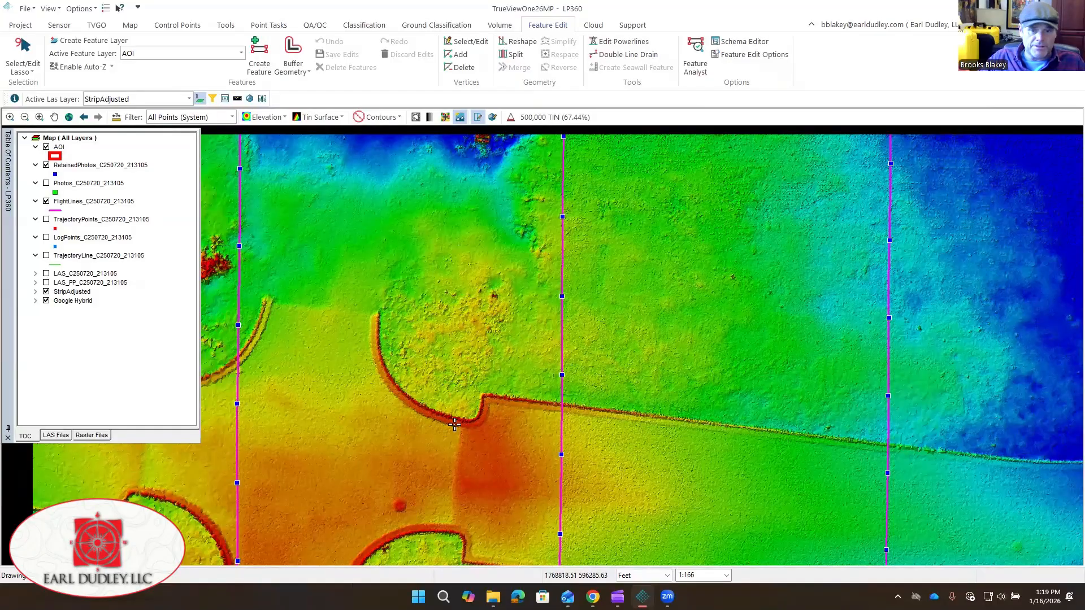
middle_click_drag(514, 398, 750, 342)
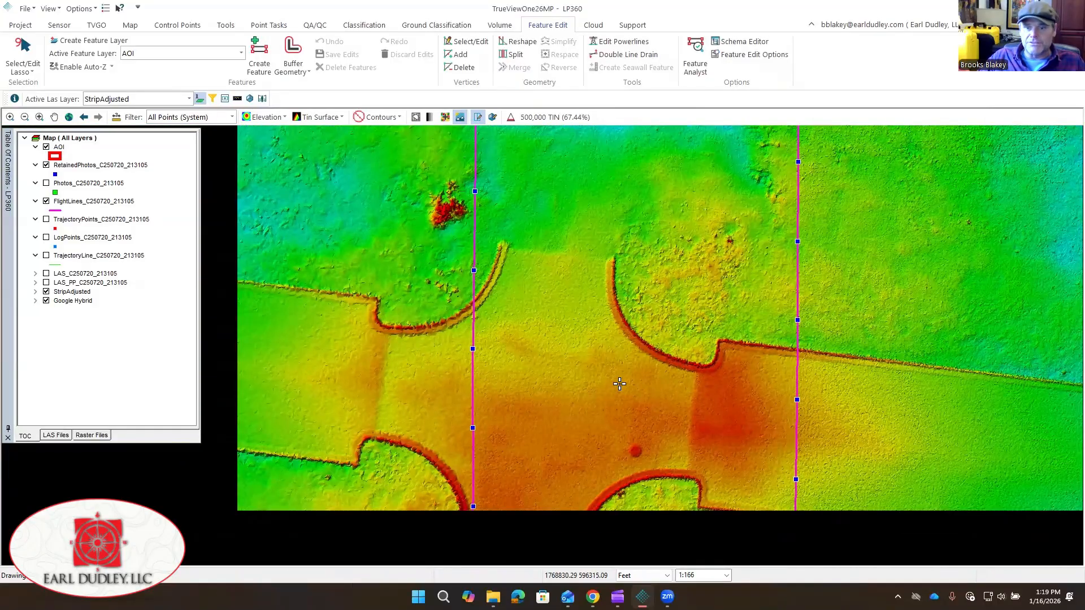
scroll(486, 377, "up", 1)
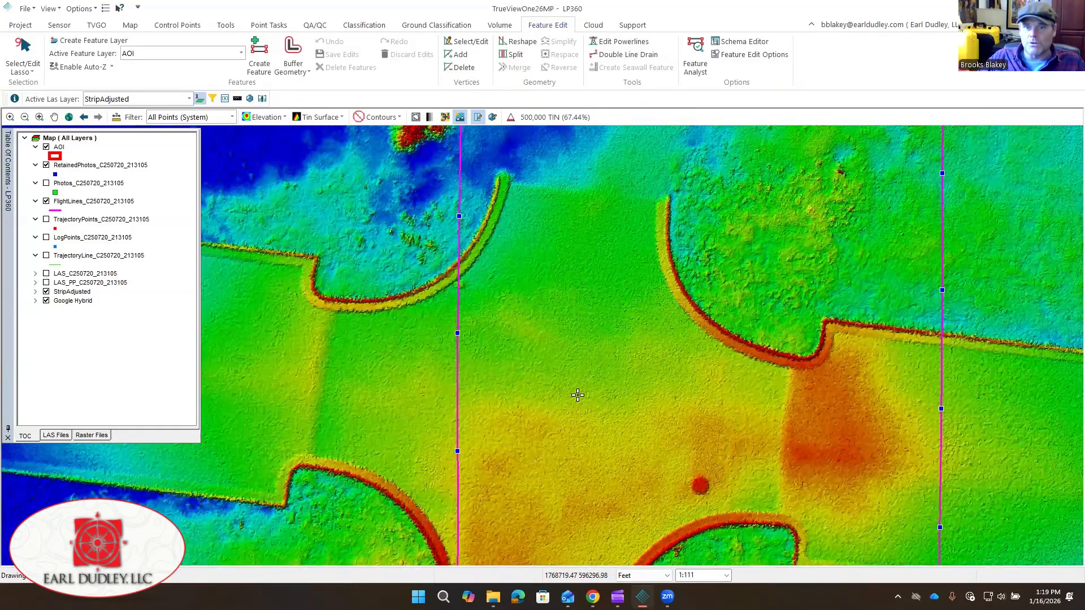
scroll(612, 366, "down", 1)
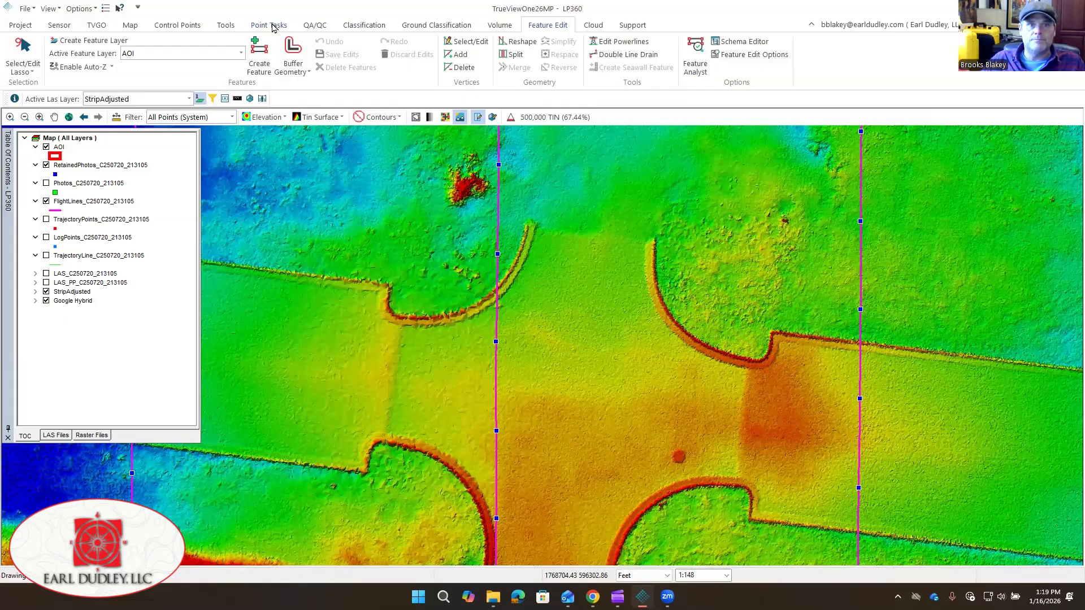
- Make 002 - TrueView - Smooth Point Cloud the active point cloud task and open its input geometry settings
left_click(273, 26)
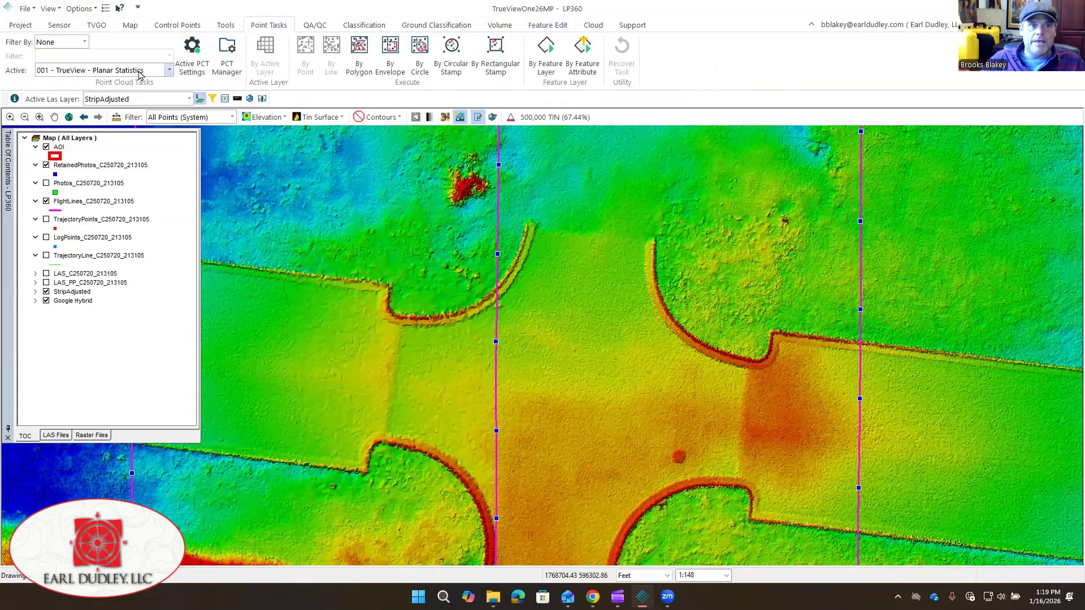
left_click(169, 70)
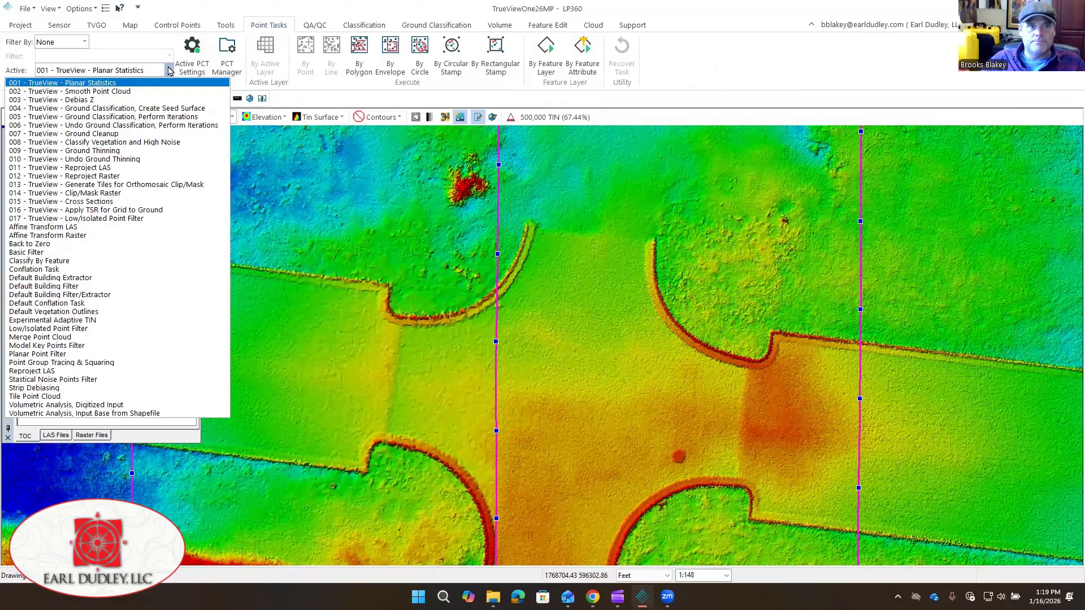
left_click(67, 91)
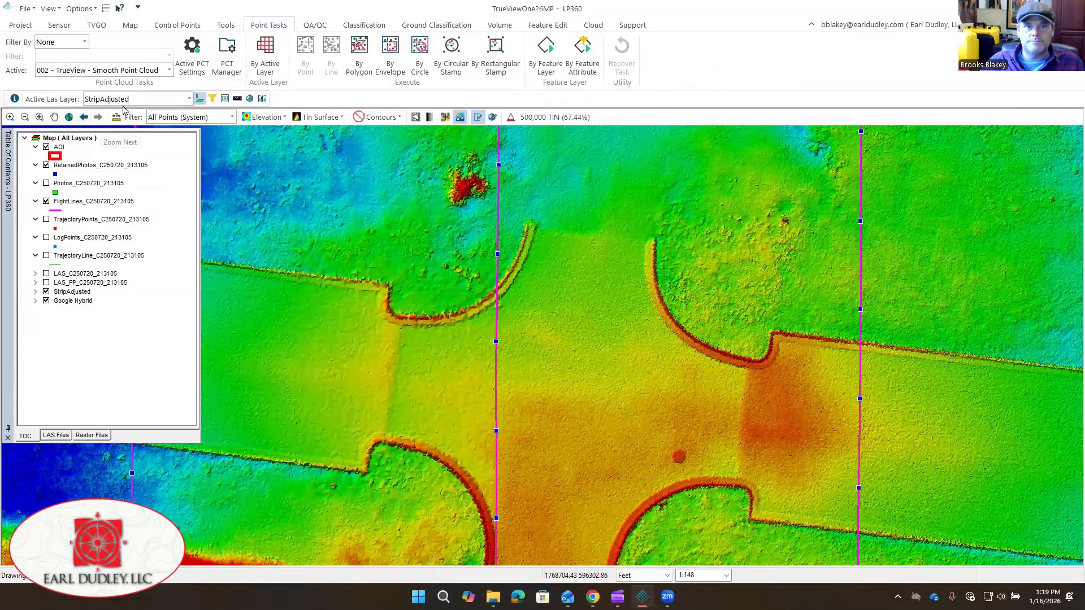
left_click(191, 62)
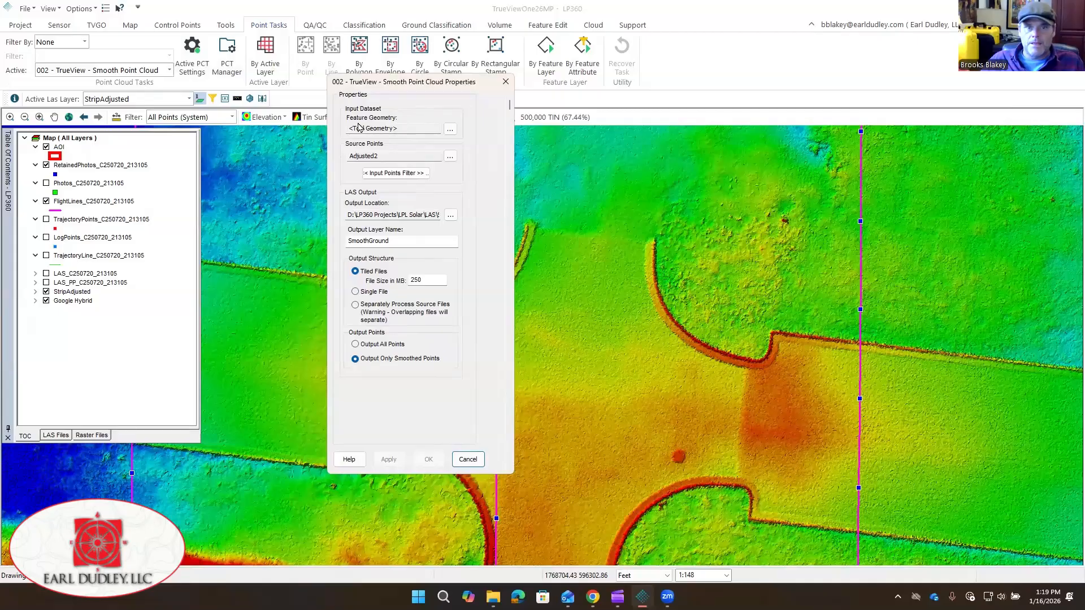
left_click(451, 129)
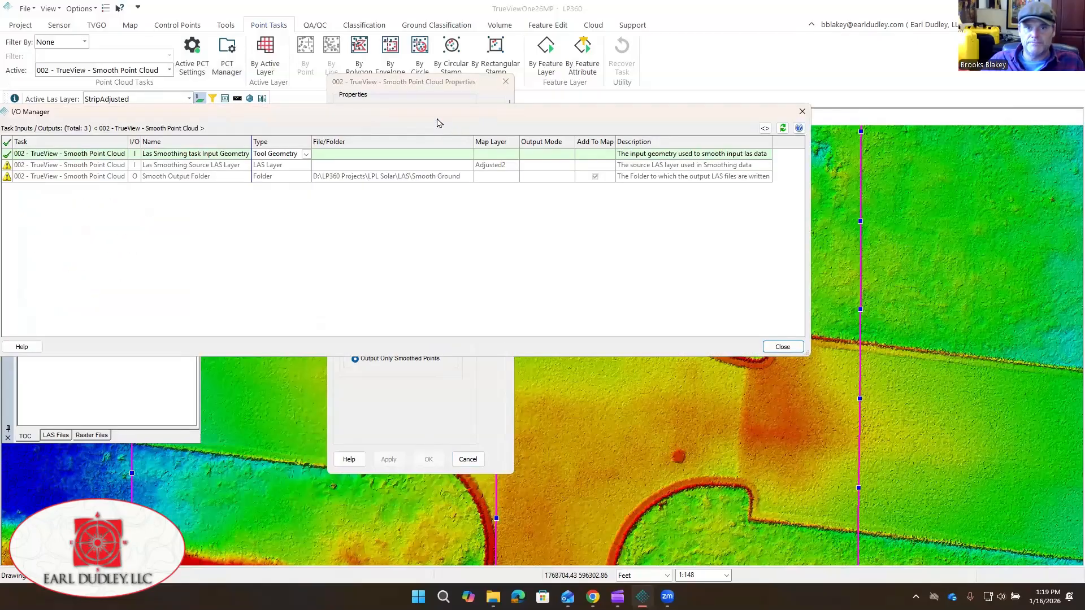
left_click_drag(437, 121, 598, 121)
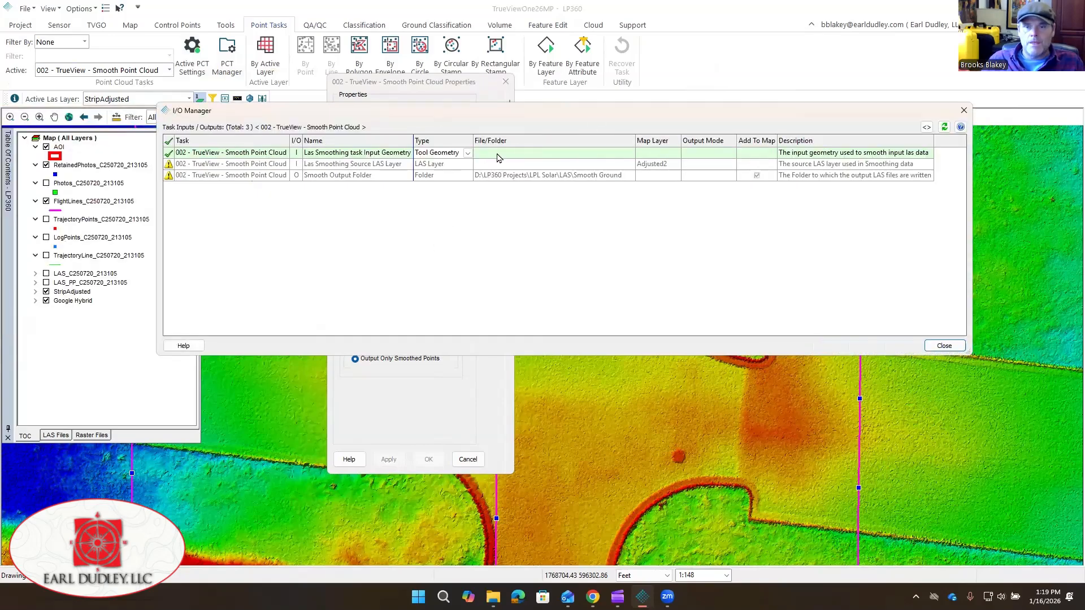
- Try the AOI SHP layer as the smoothing task's input geometry and return the type to Tool Geometry
left_click(468, 154)
left_click(431, 171)
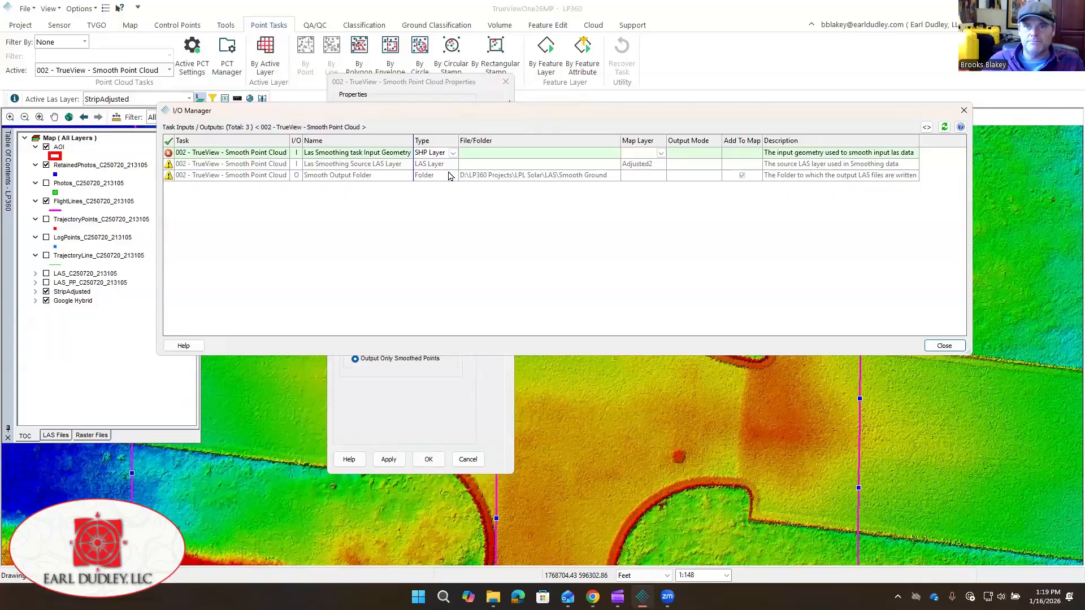
left_click(661, 153)
left_click(574, 163)
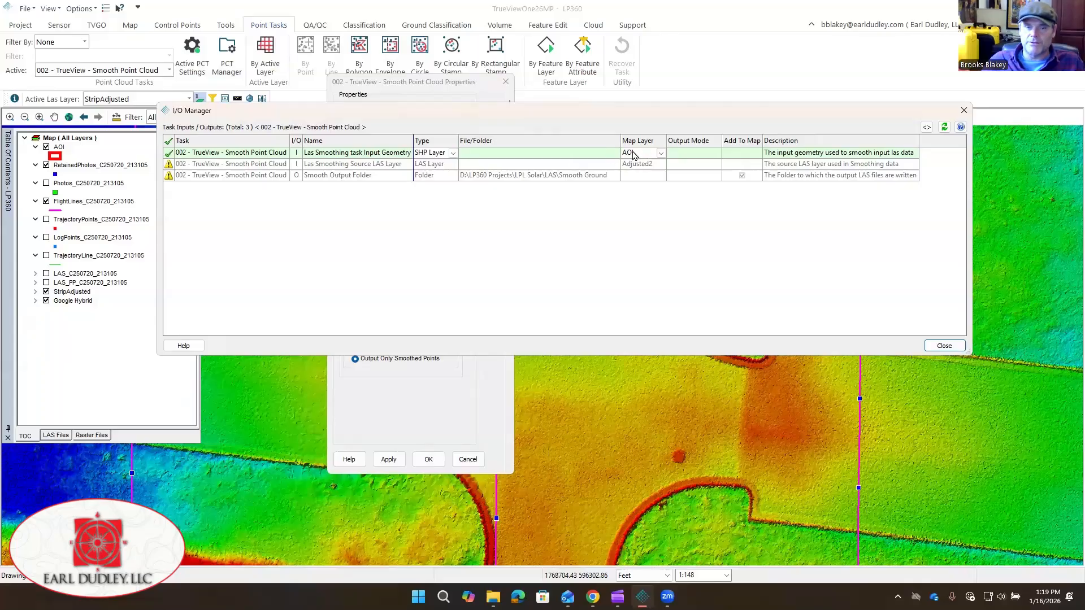
left_click(452, 153)
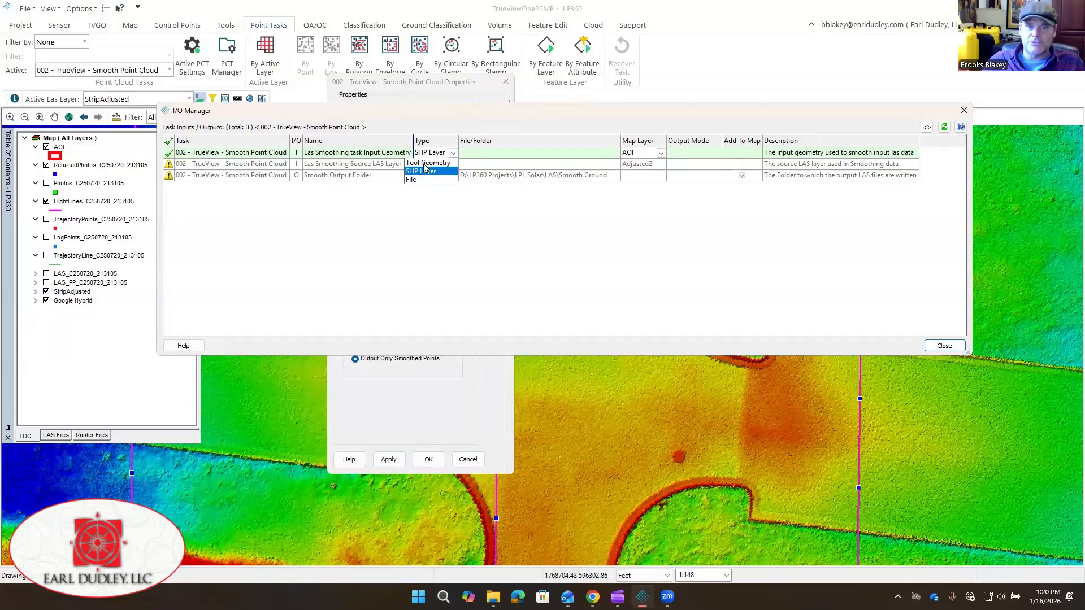
left_click(424, 163)
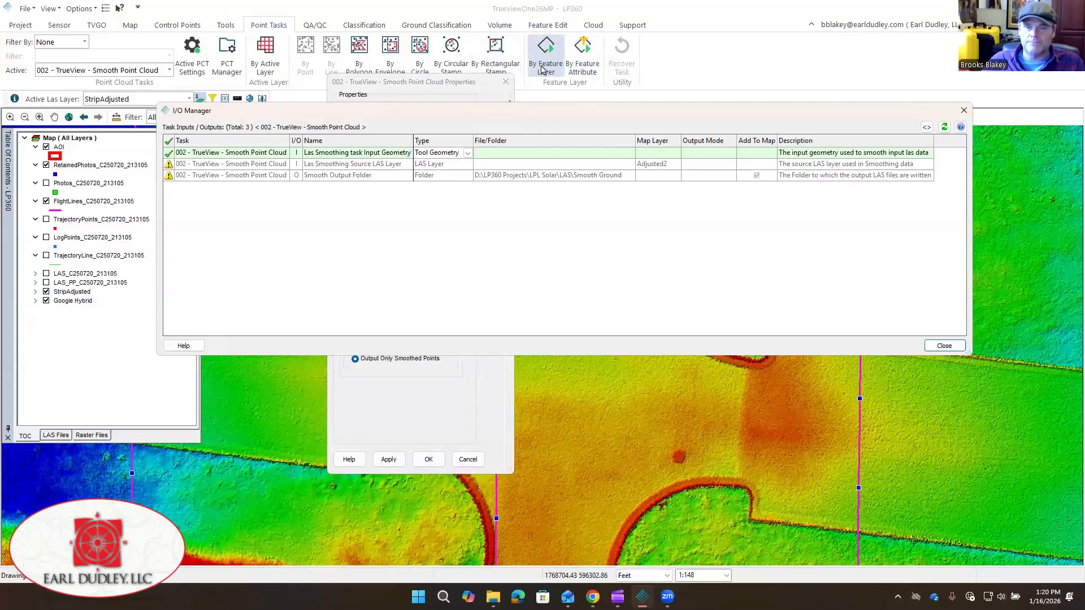
- Set the smoothing task's input geometry type to SHP Layer with AOI as its map layer
left_click(469, 153)
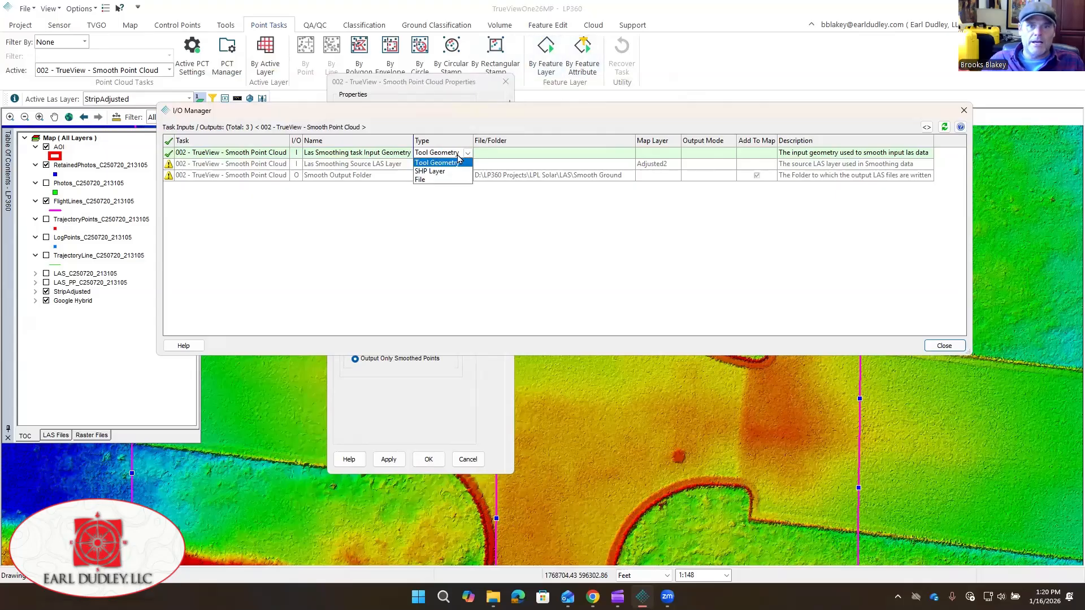
left_click(437, 177)
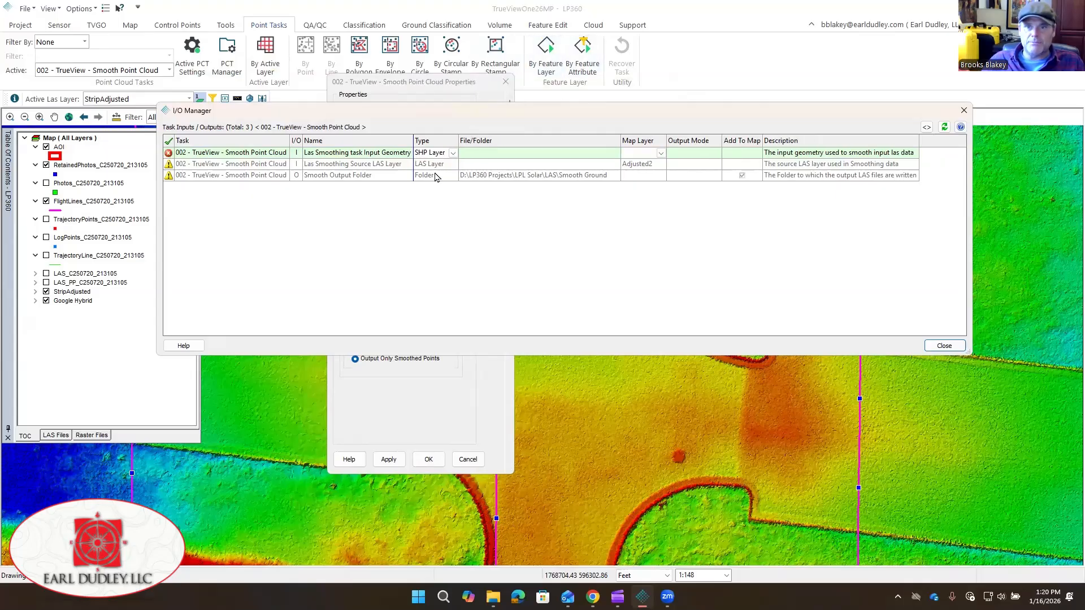
left_click(665, 154)
left_click(569, 164)
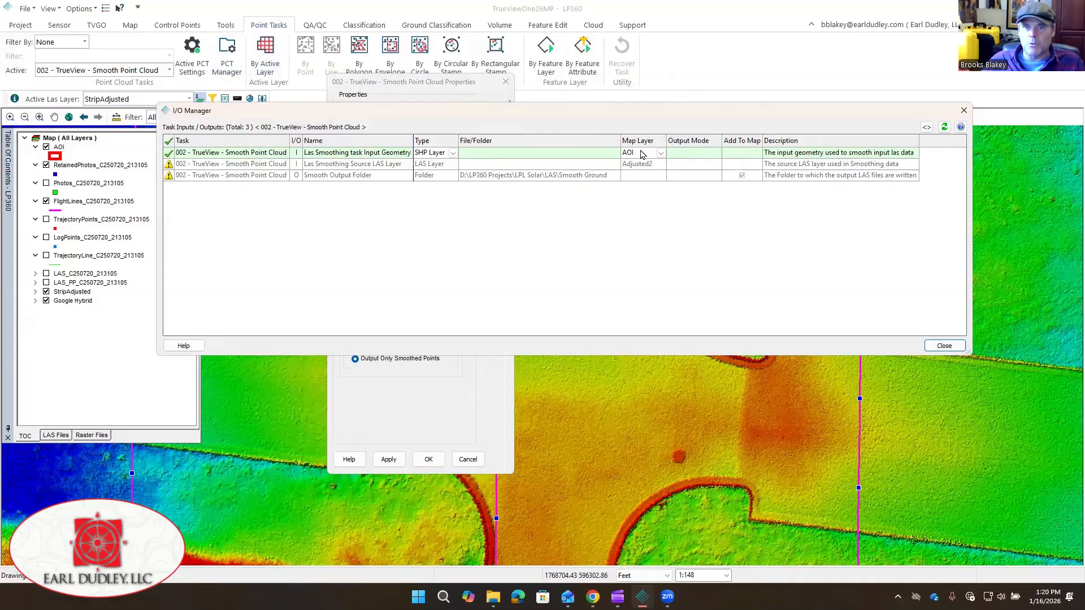
left_click(955, 347)
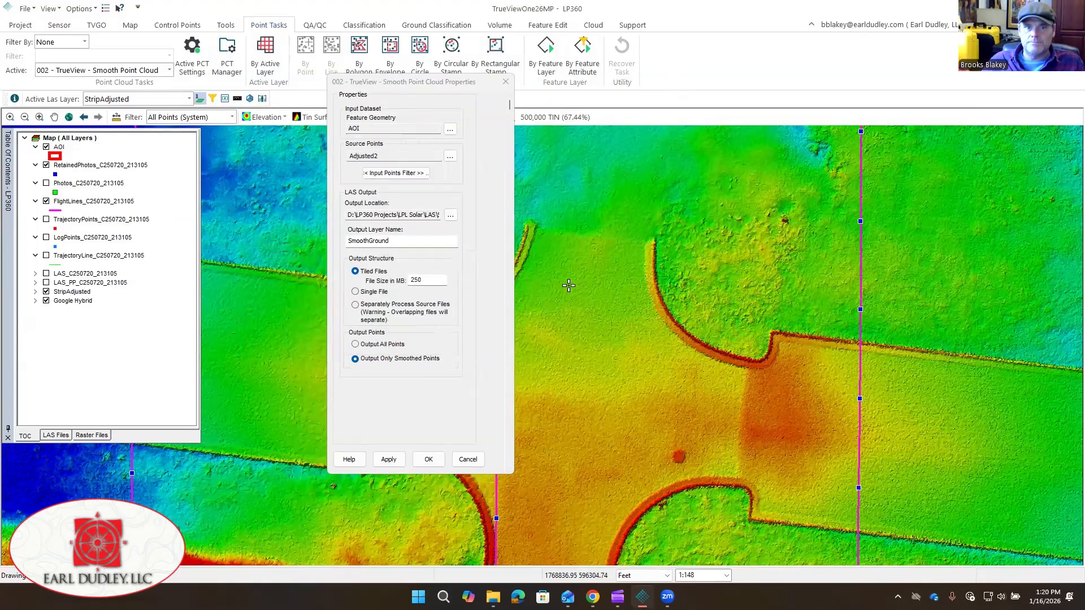
- Set the smoothing task's source LAS layer to StripAdjusted
left_click(450, 161)
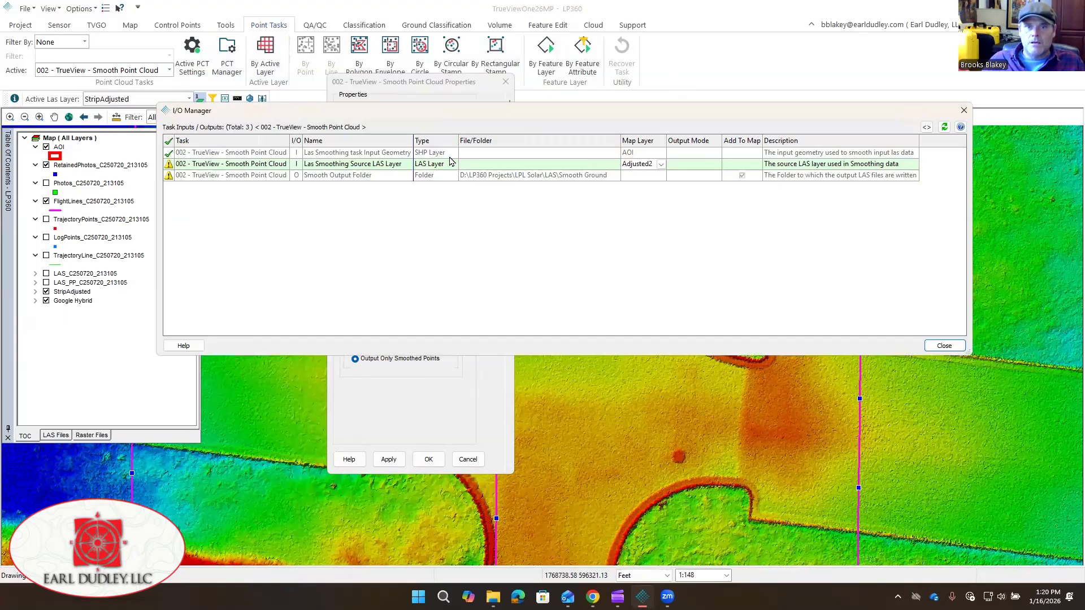
left_click(955, 346)
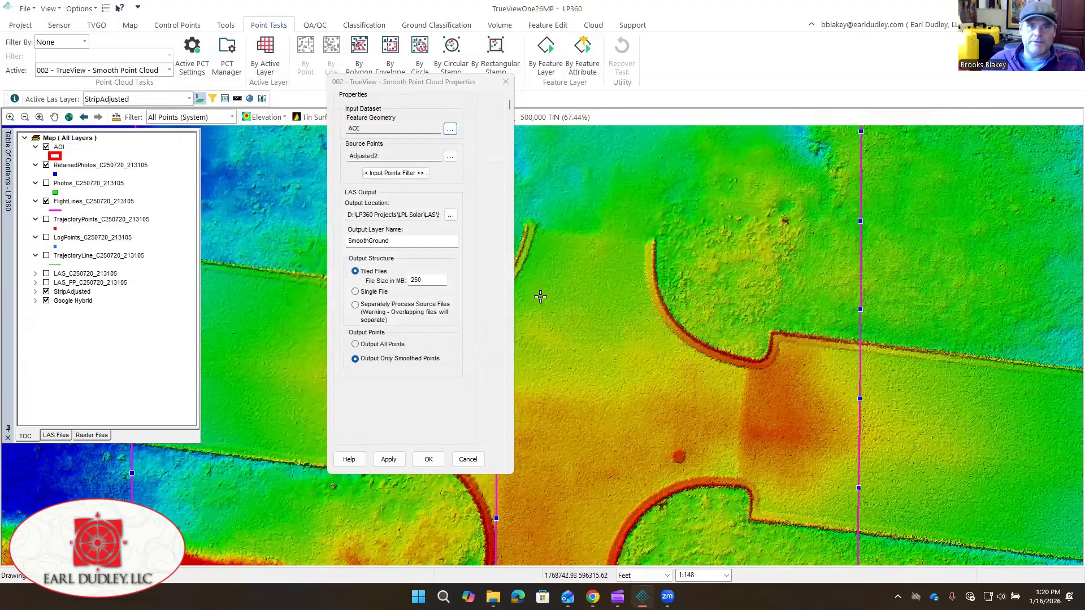
left_click(451, 157)
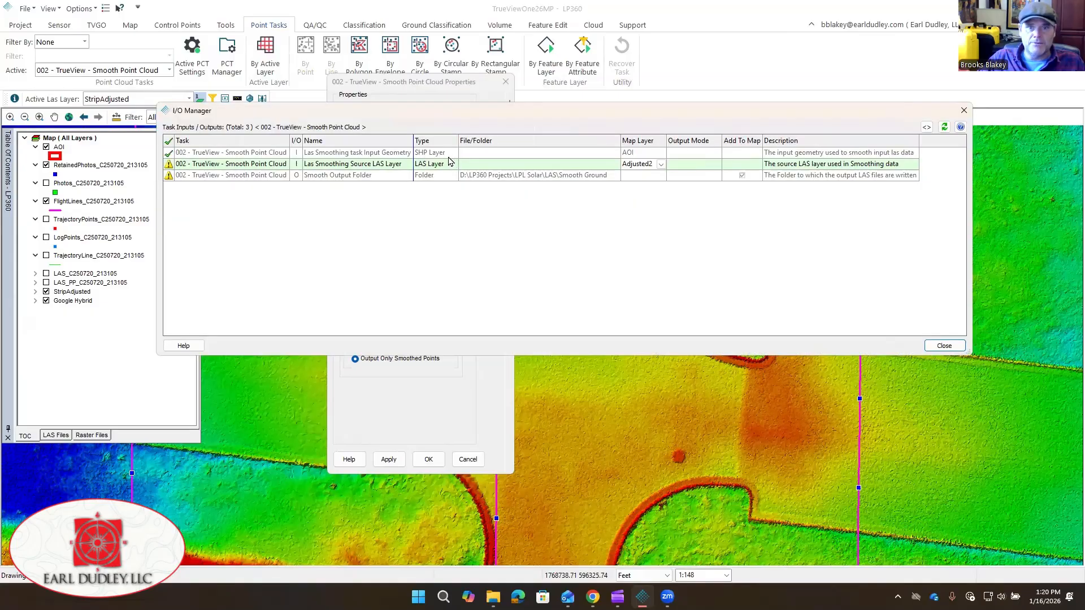
left_click(661, 165)
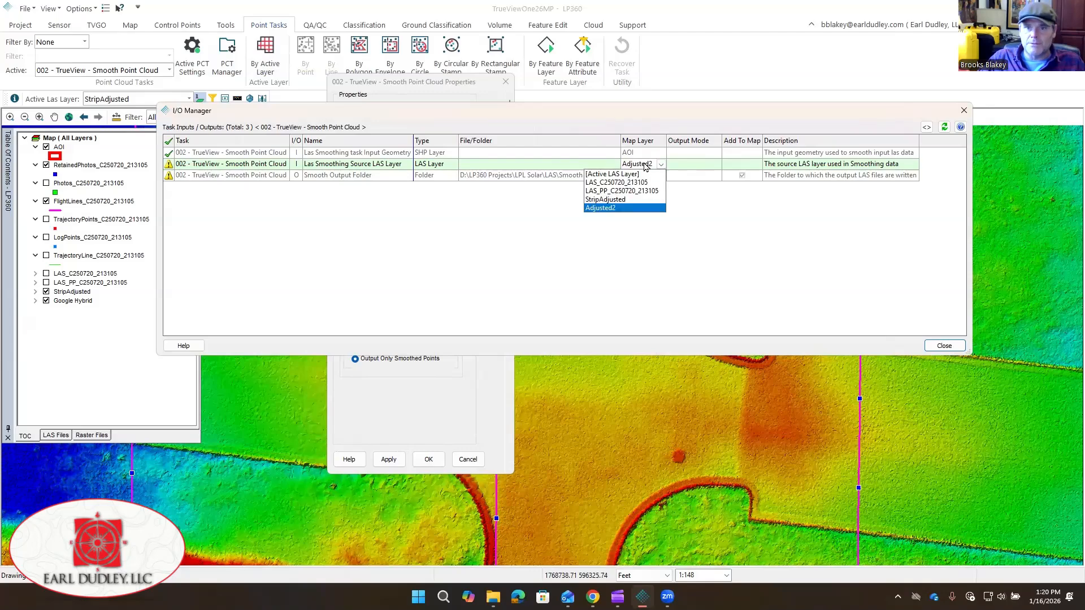
left_click(613, 200)
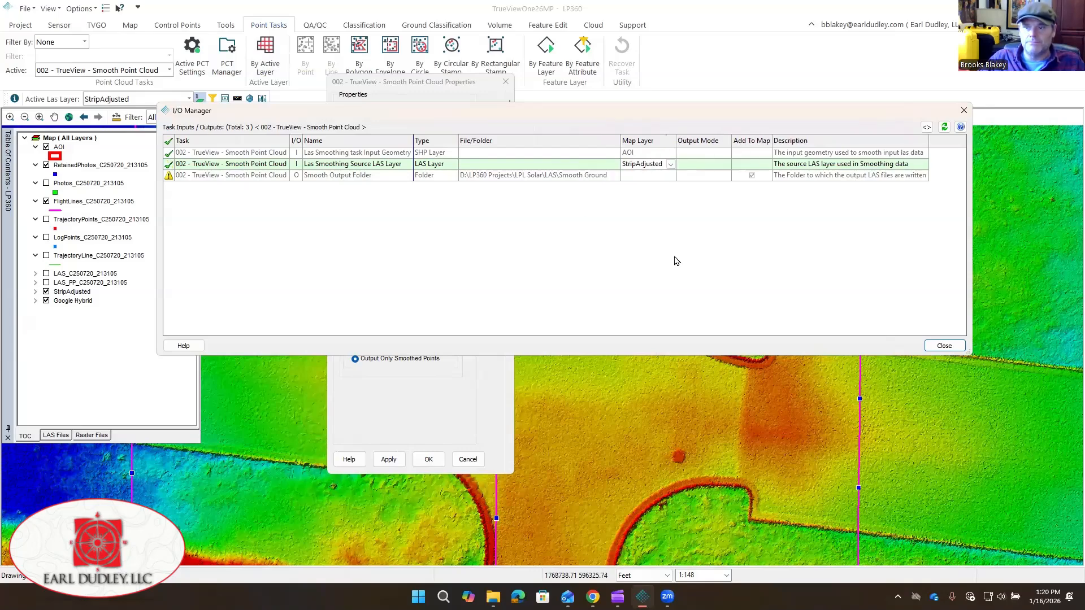
left_click(944, 346)
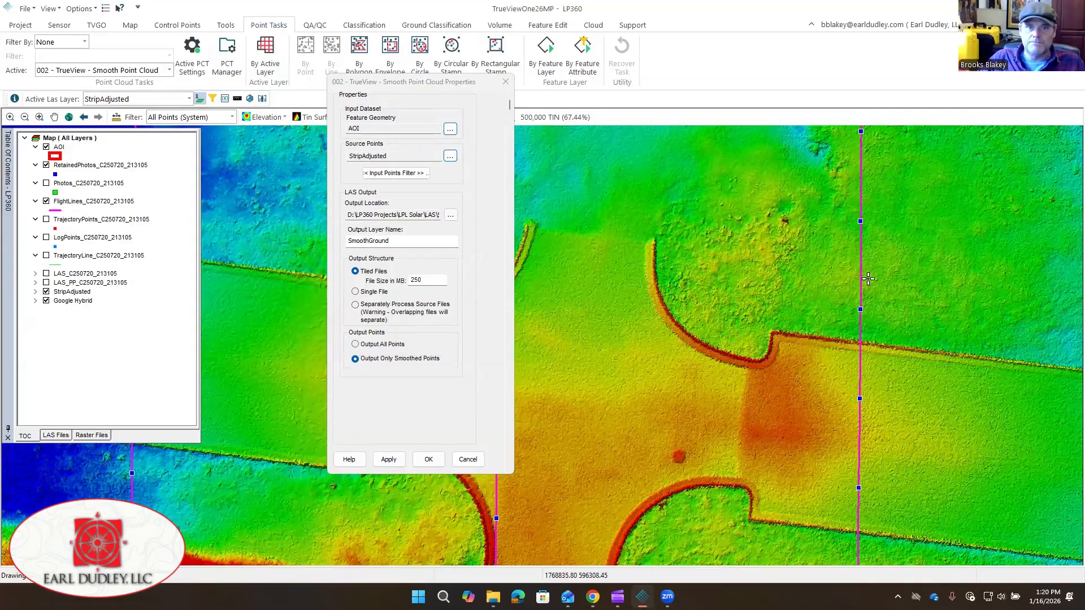
- Try the Created, never classified and All Points (System) filters on the smoothing task's input points
left_click(388, 175)
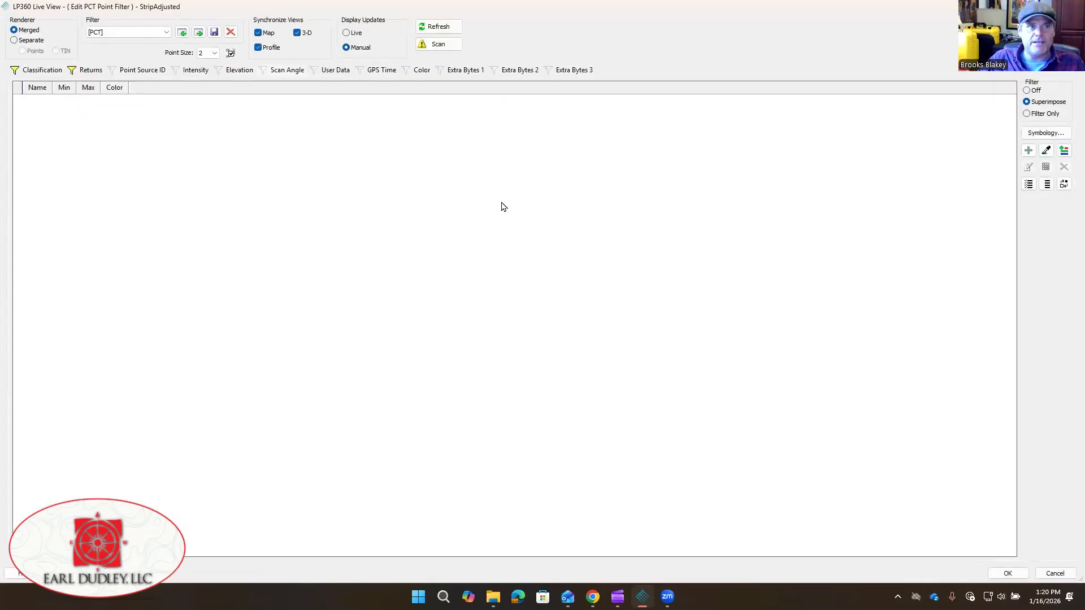
left_click(43, 72)
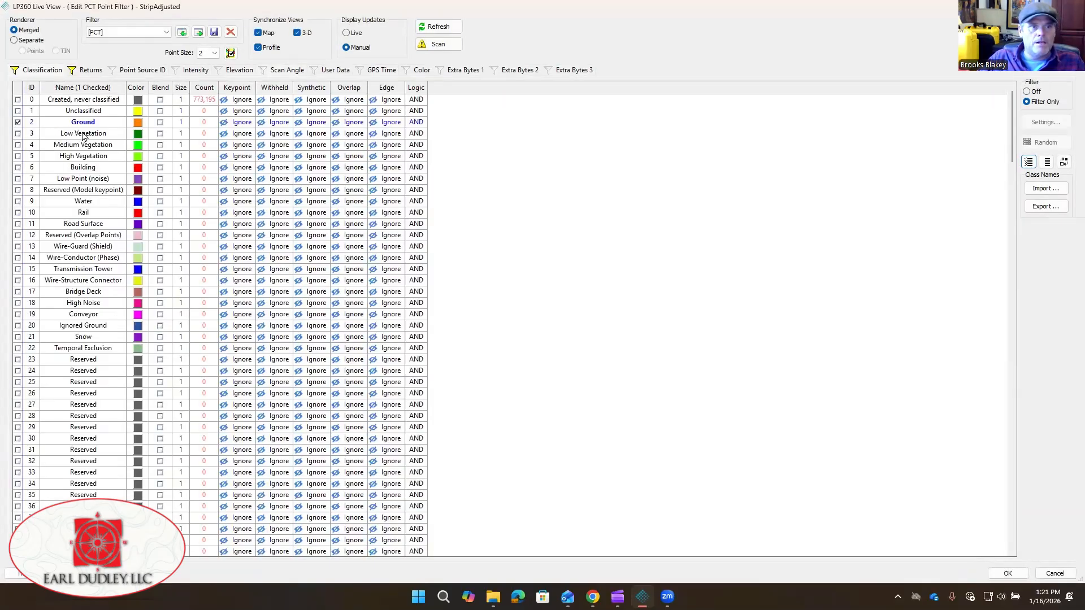
left_click(164, 34)
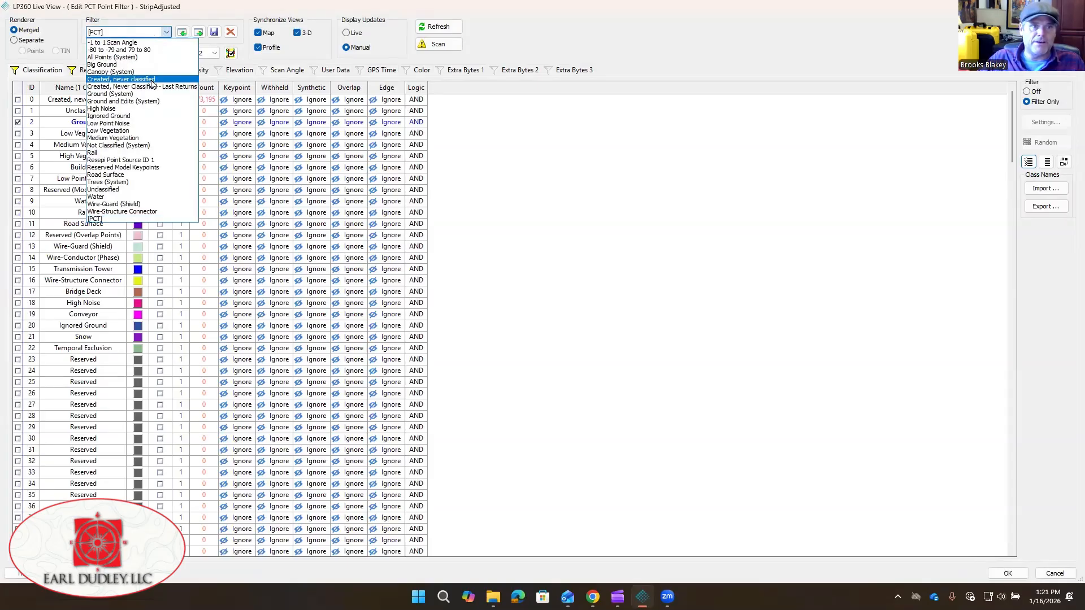
left_click(152, 80)
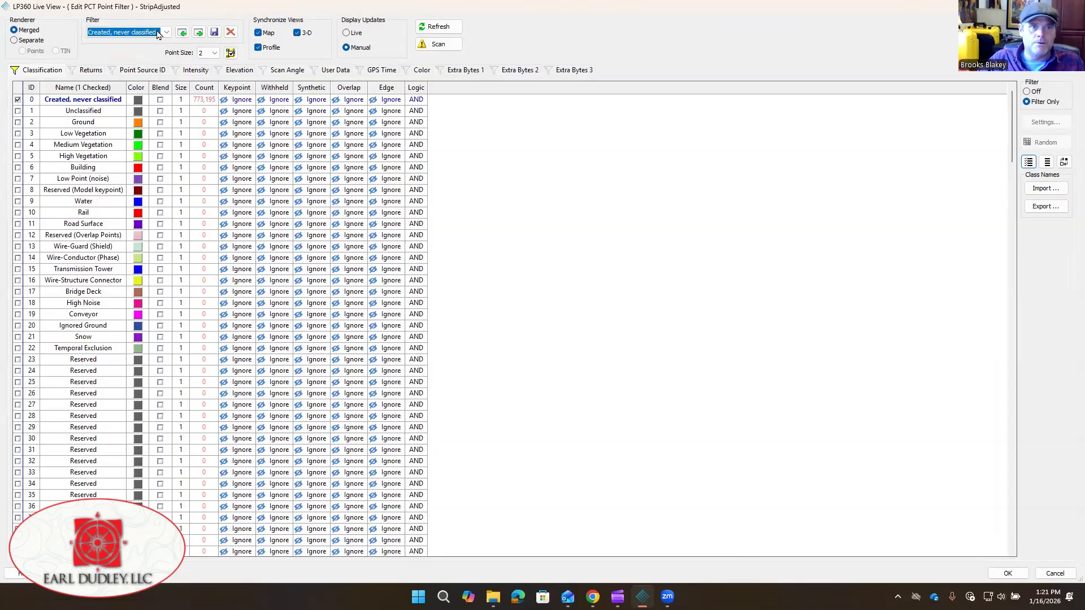
left_click(159, 34)
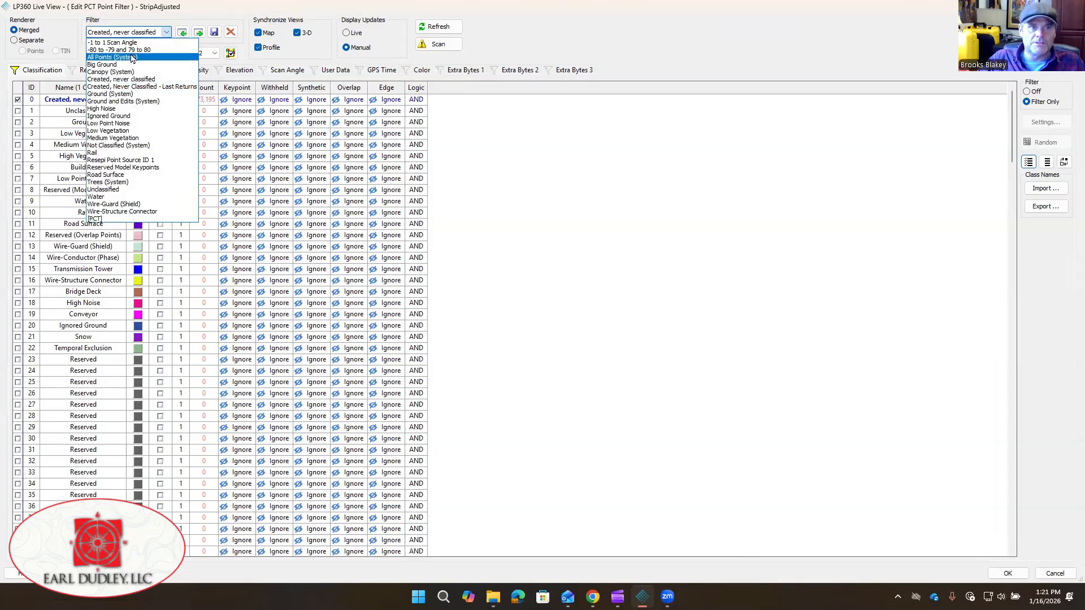
left_click(132, 58)
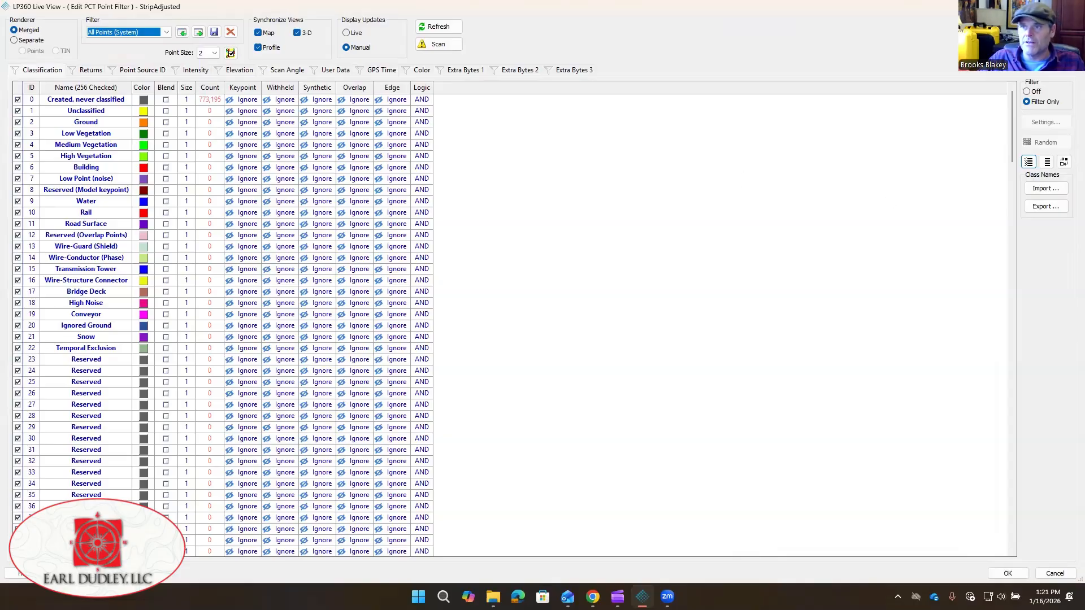
left_click(1072, 7)
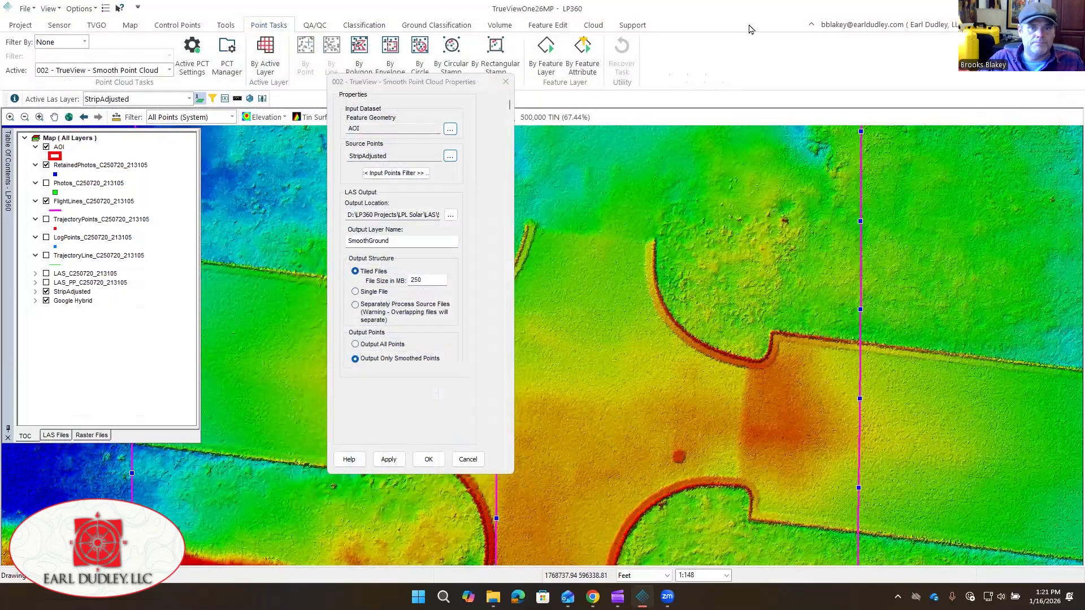
- Set the smoothing task's input points filter to All Points (System)
left_click(396, 173)
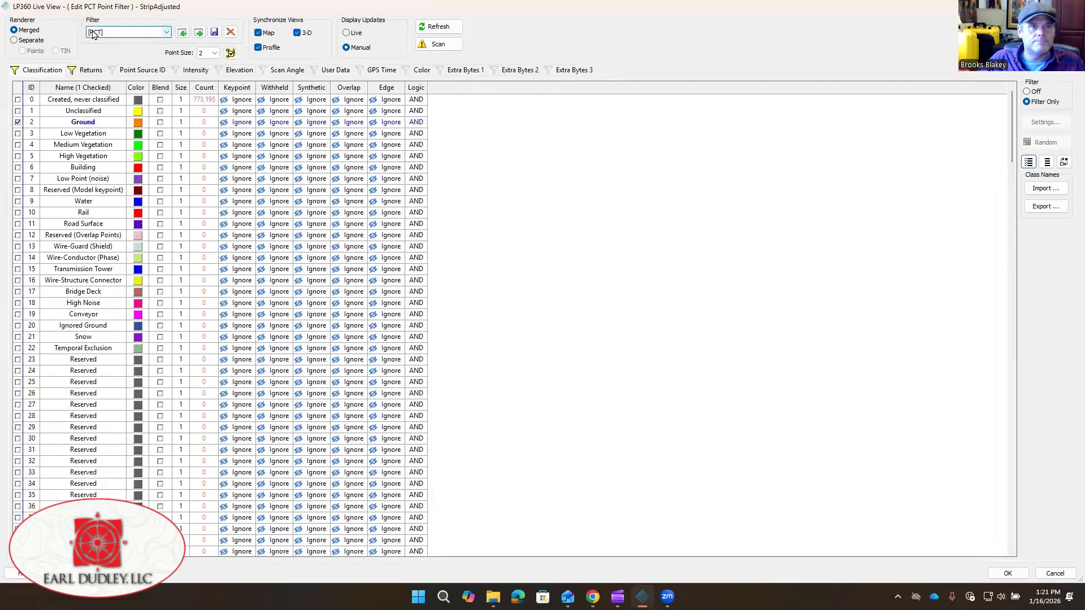
left_click(122, 32)
left_click(113, 57)
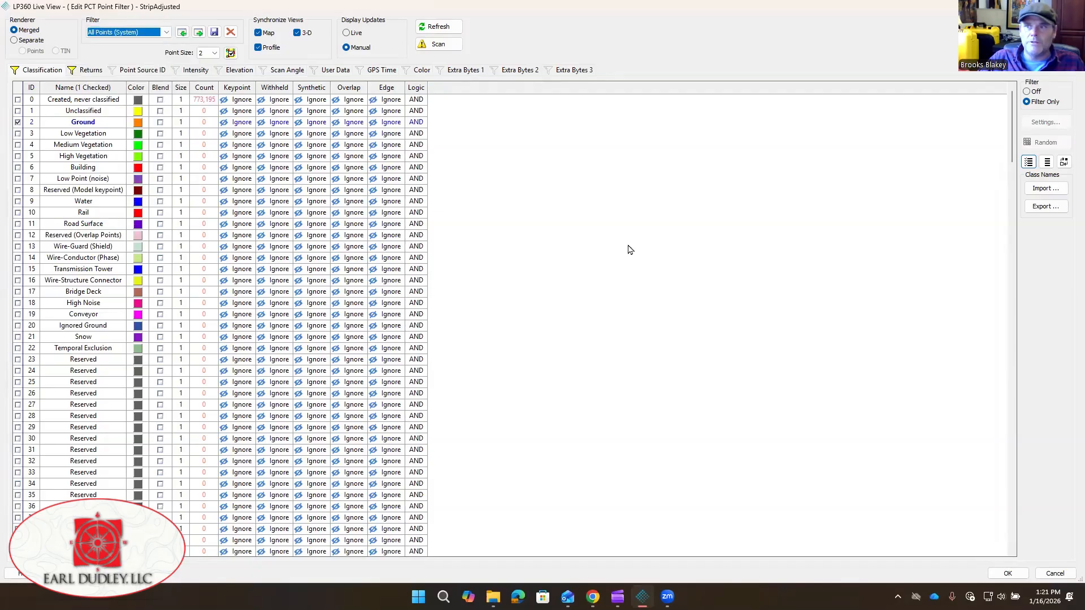
double_click(725, 12)
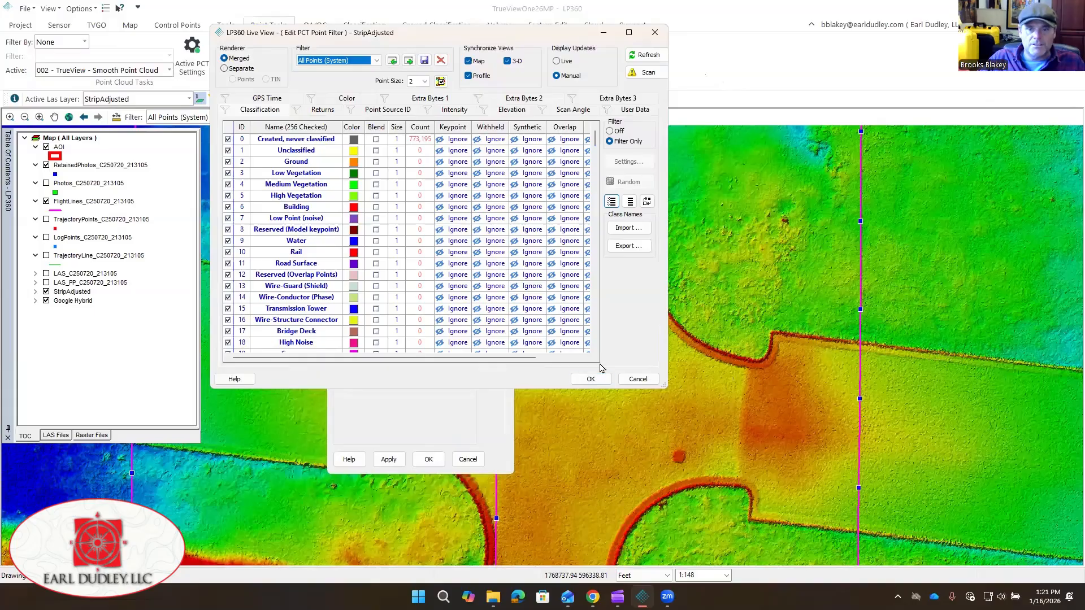
left_click(629, 378)
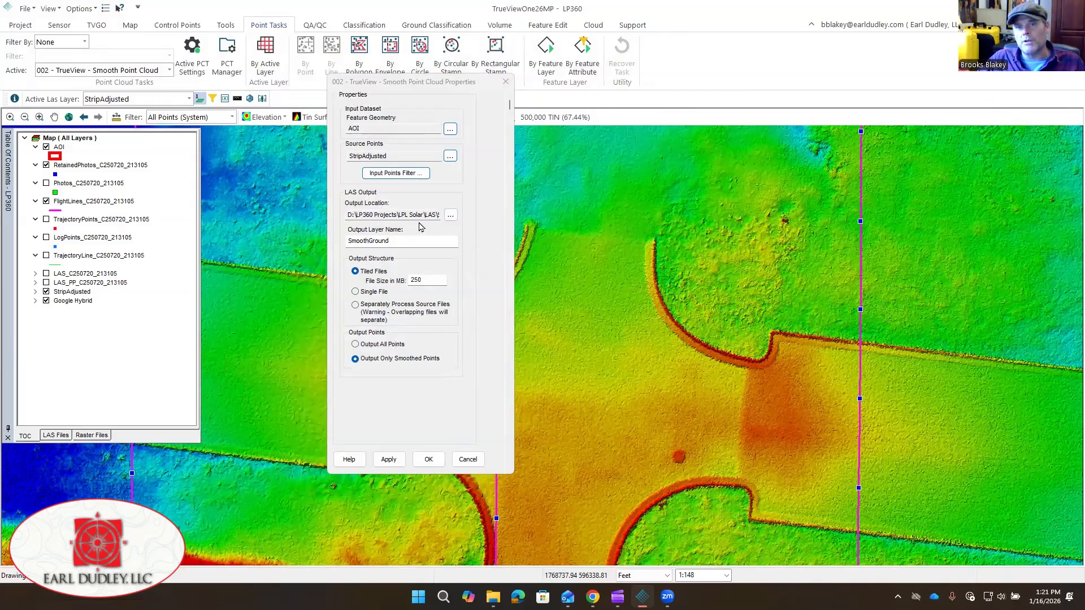
- Replace the Smooth Output Folder path with the <LP360_PROJECT_PATH> project path variable
left_click(451, 217)
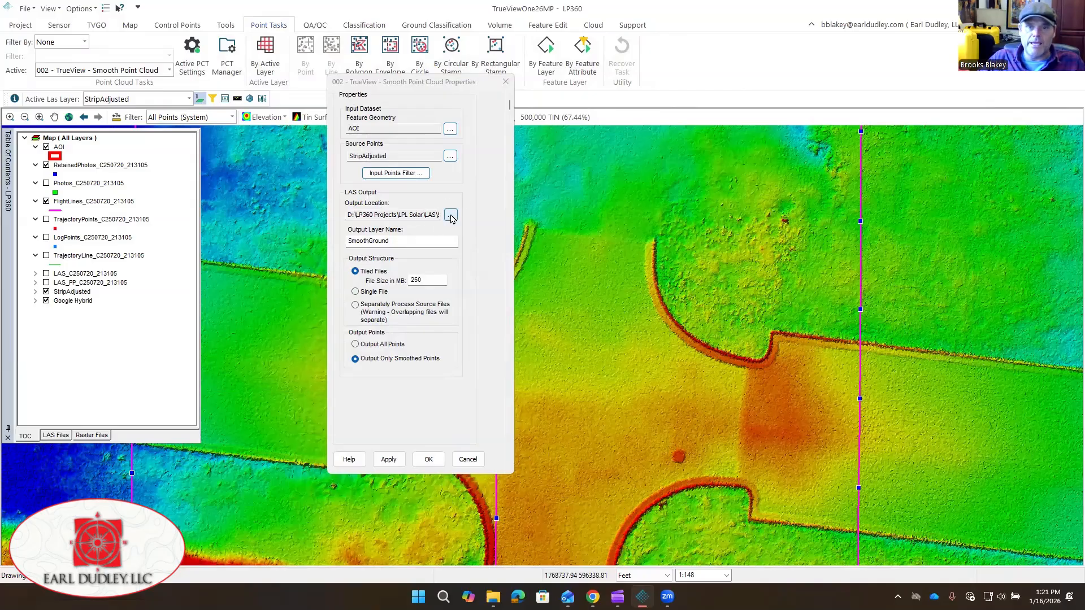
left_click(612, 176)
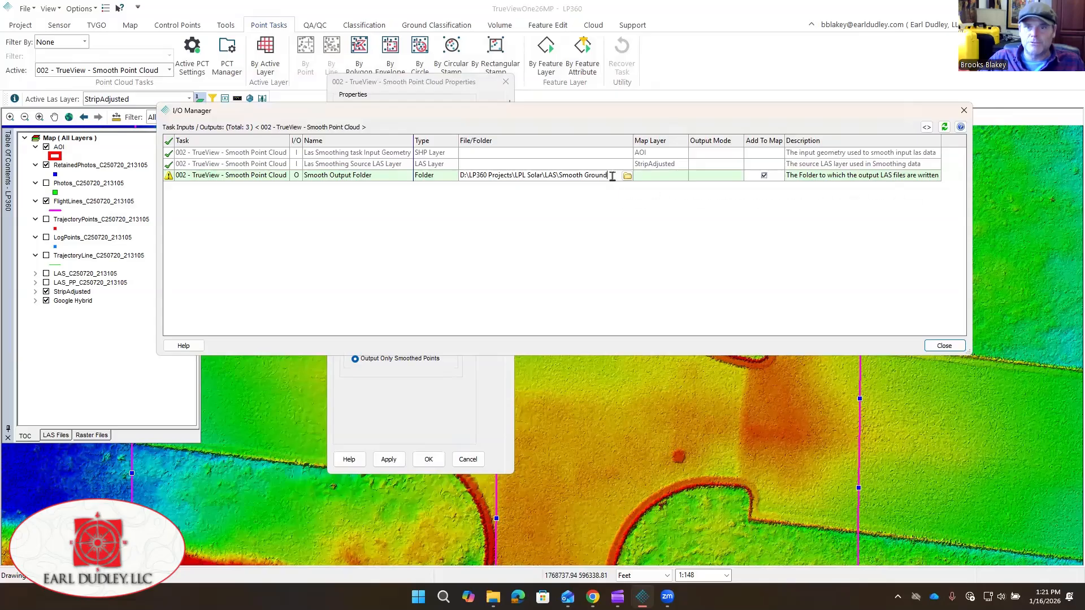
left_click_drag(612, 176, 390, 171)
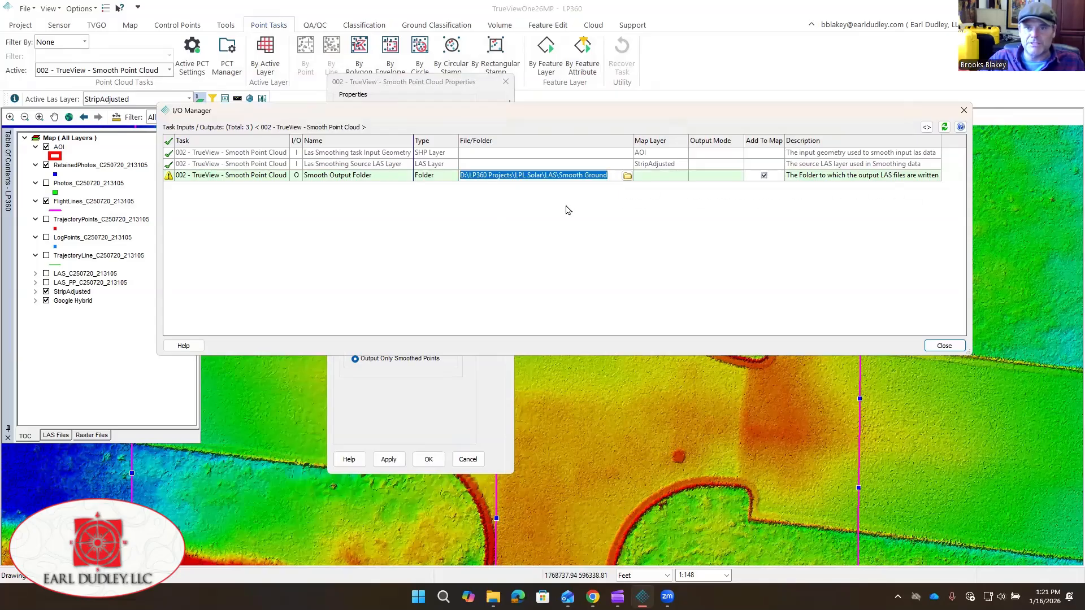
left_click(619, 176)
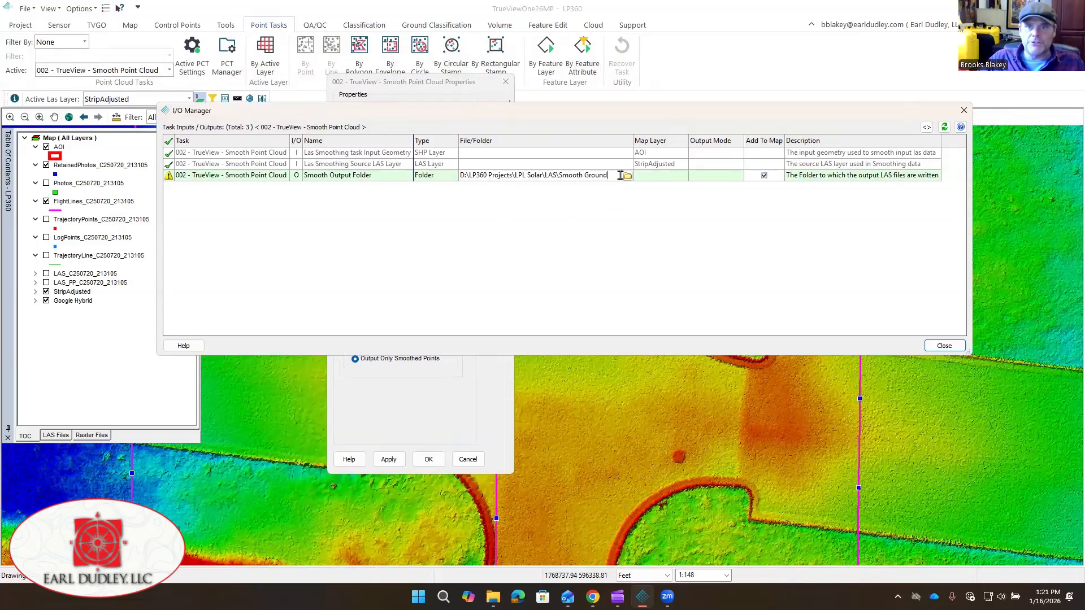
left_click_drag(620, 176, 452, 174)
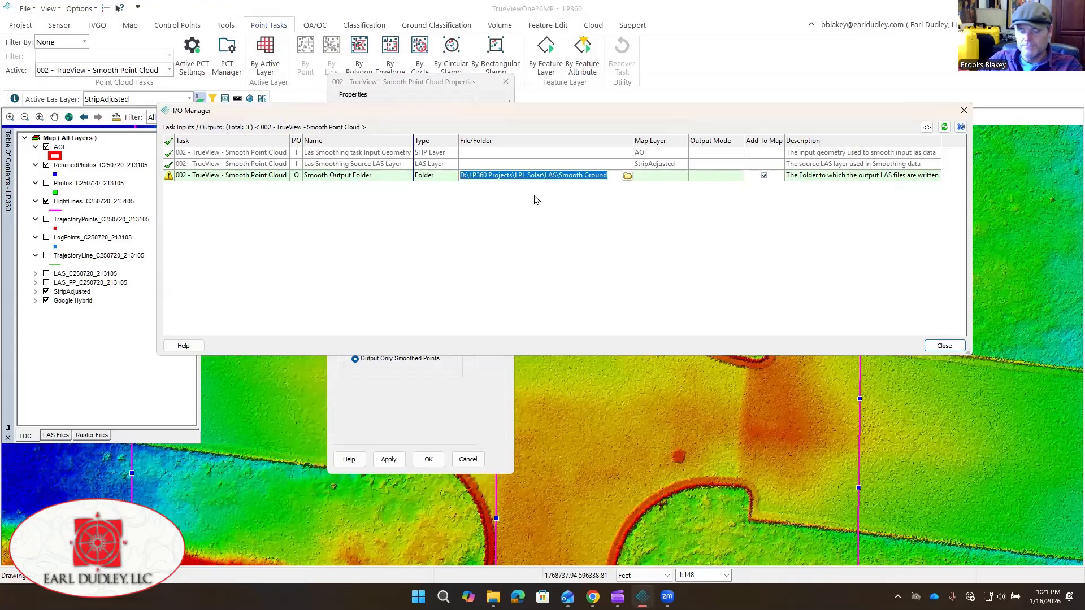
key("Delete")
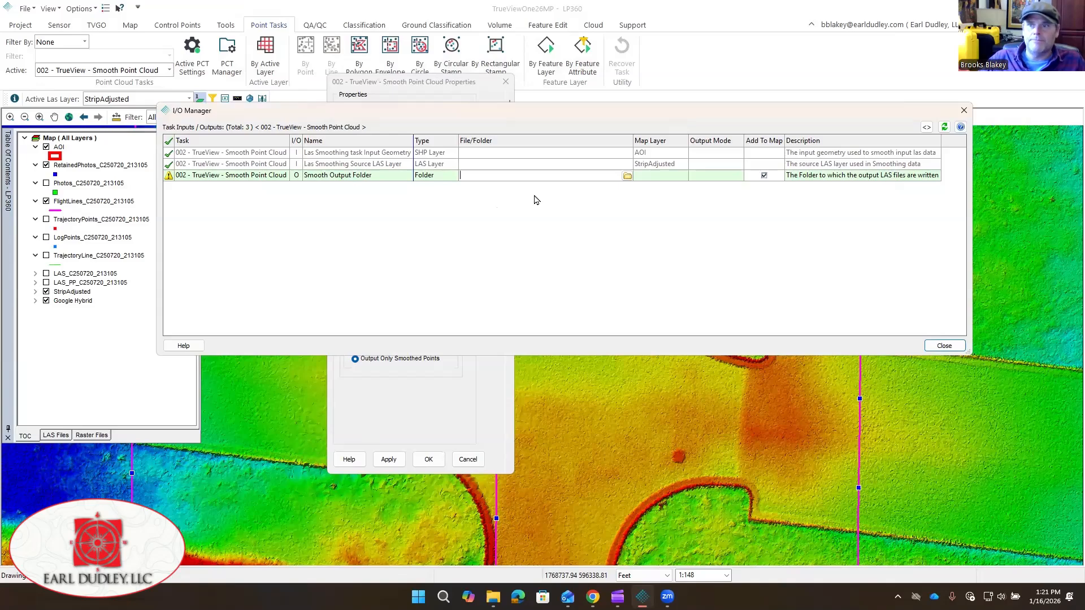
left_click(927, 129)
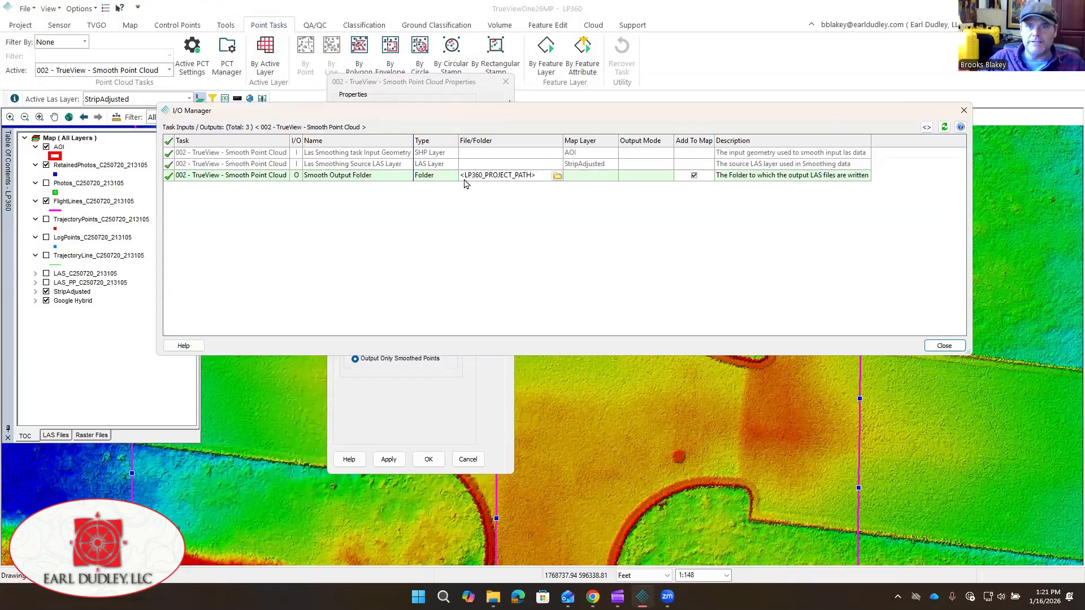
mouse_move(477, 176)
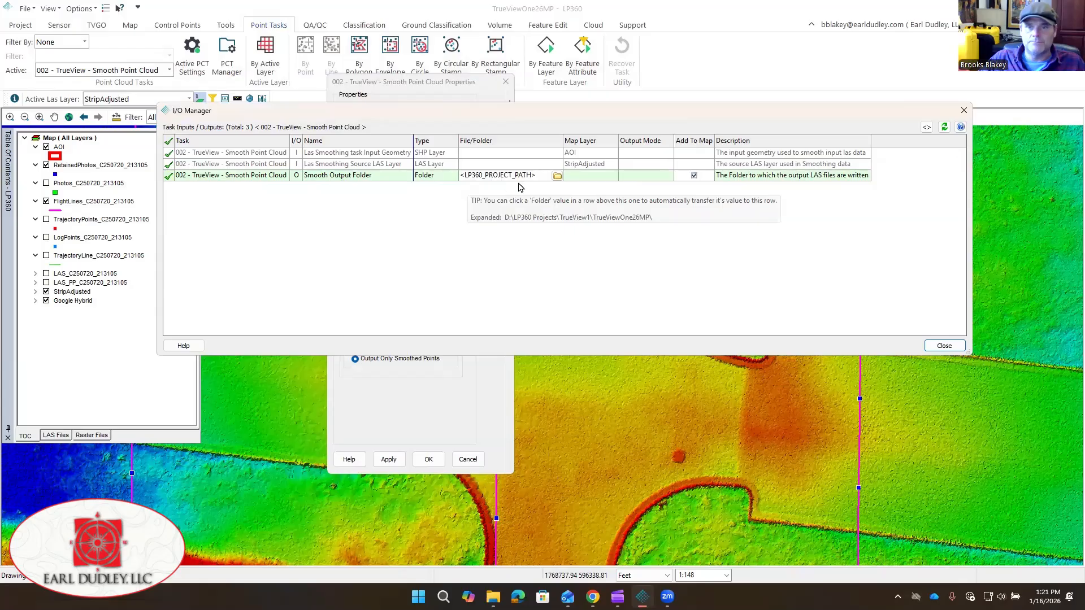
- Browse for the smoothing output folder and select the LAS folder inside TrueView1\TrueViewOne26MP
left_click(558, 176)
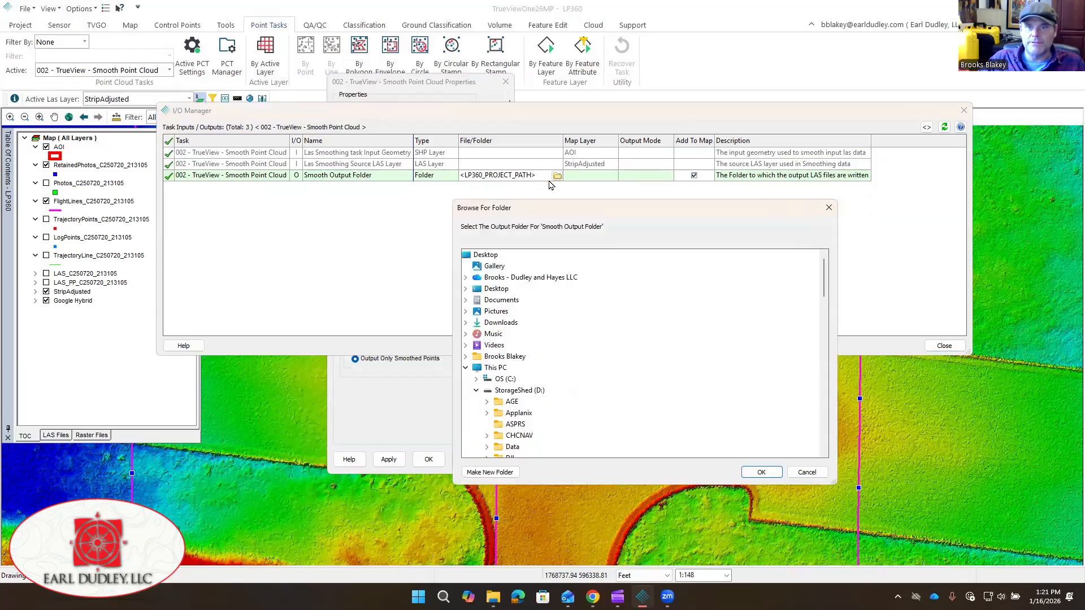
left_click_drag(620, 210, 624, 113)
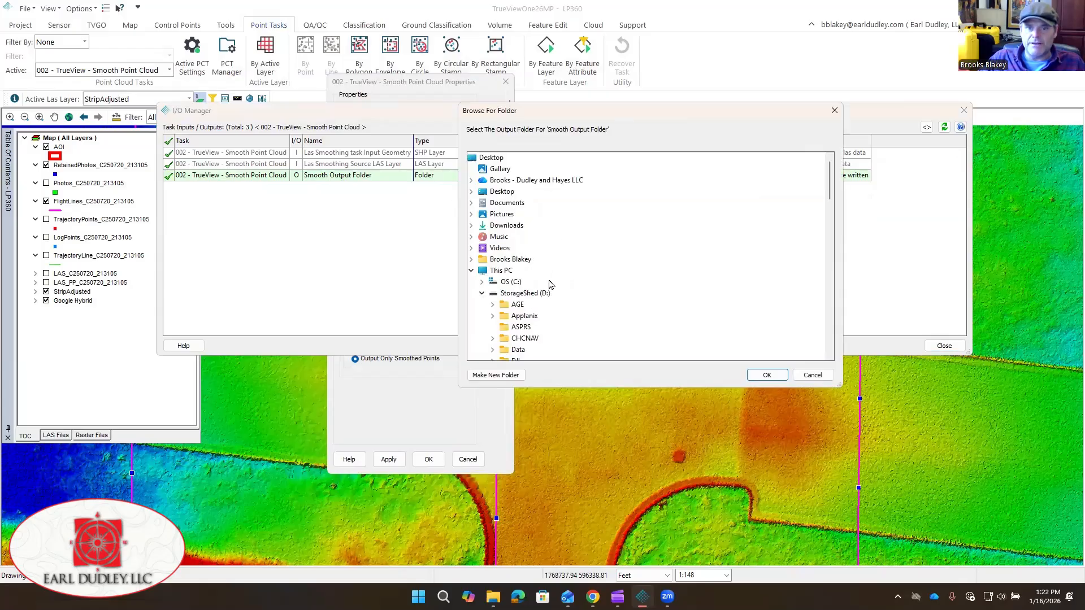
scroll(551, 286, "down", 10)
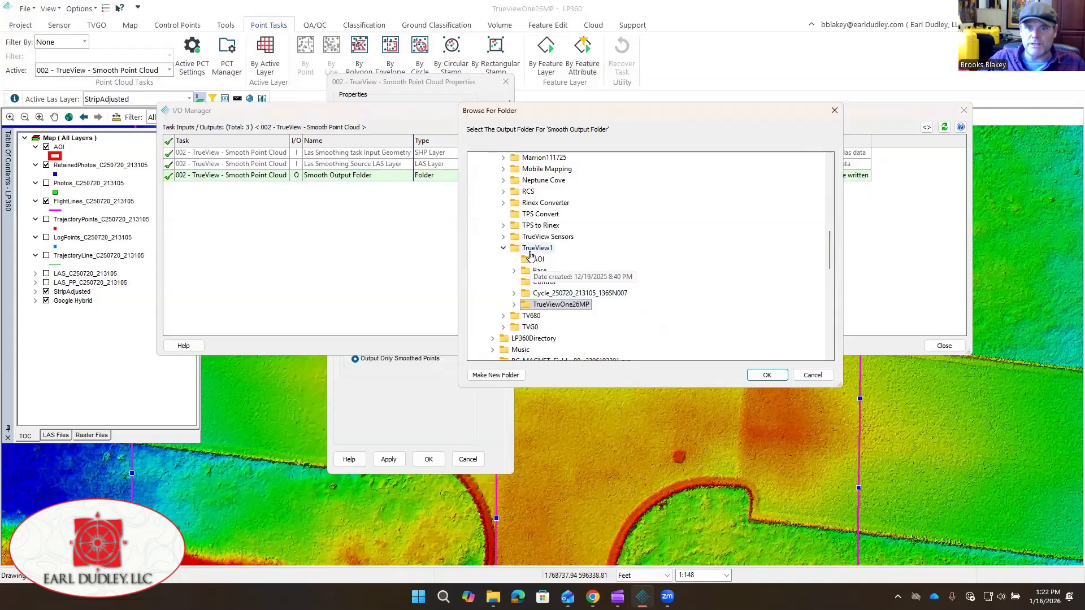
left_click(515, 306)
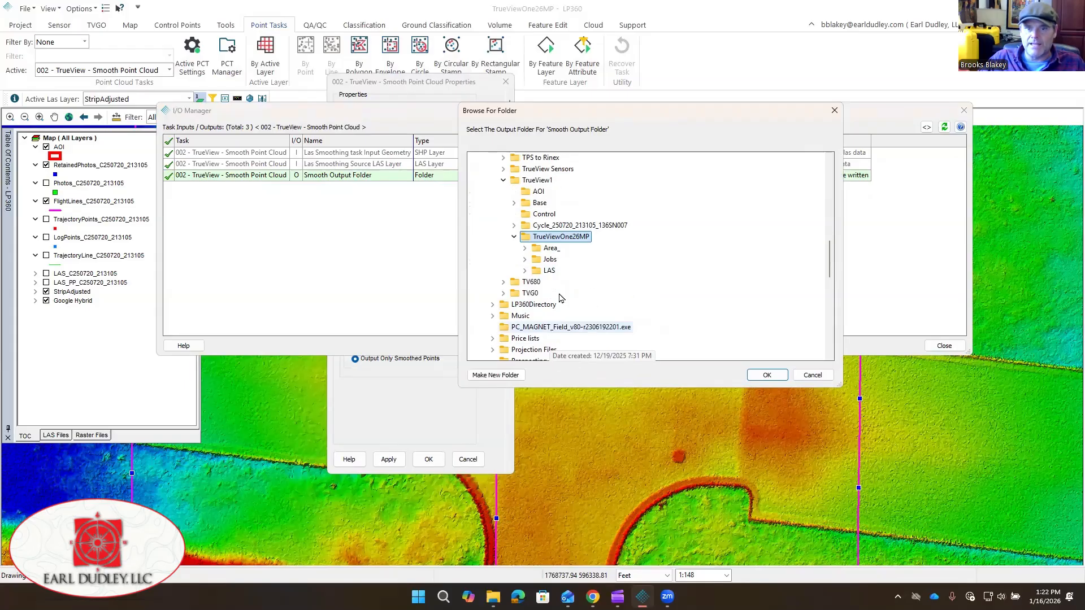
left_click(524, 271)
left_click(549, 273)
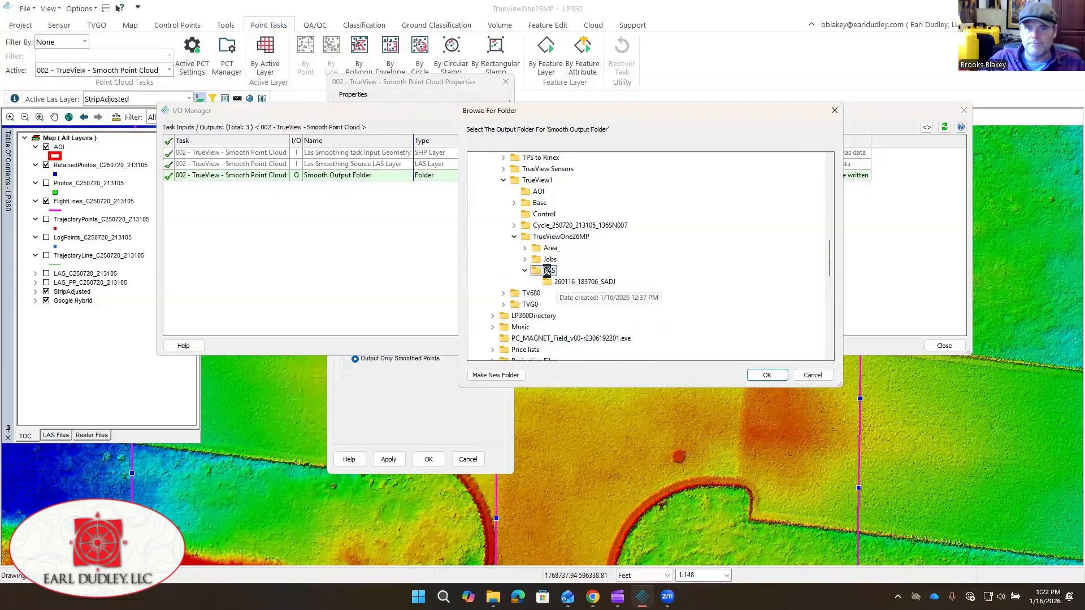
- Create a SmoothAllPoints subfolder in the LAS folder and assign it as the smoothing task's output folder
right_click(547, 272)
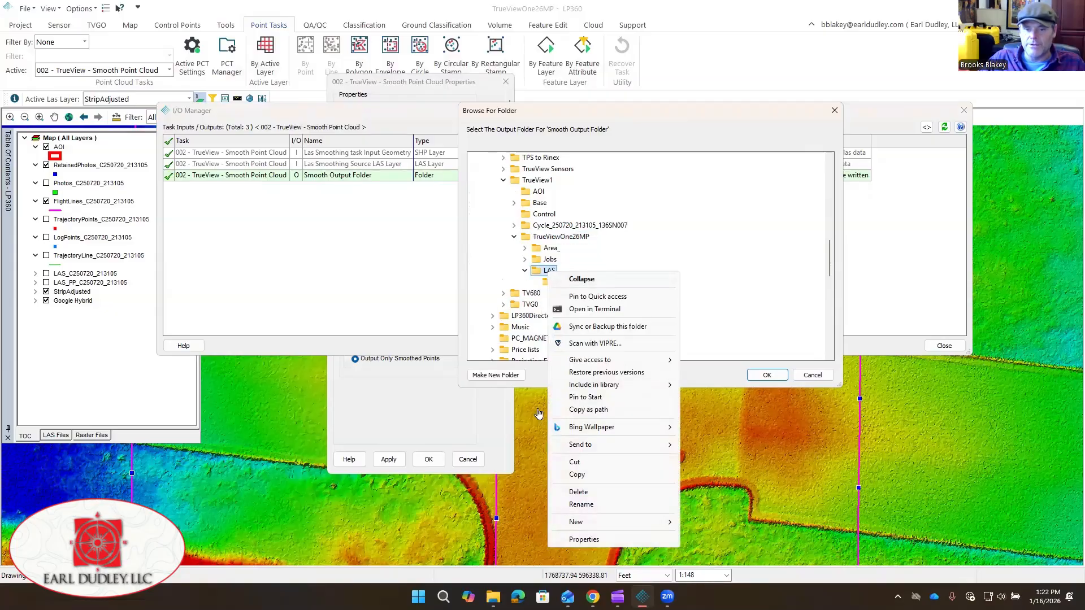
mouse_move(592, 525)
left_click(709, 524)
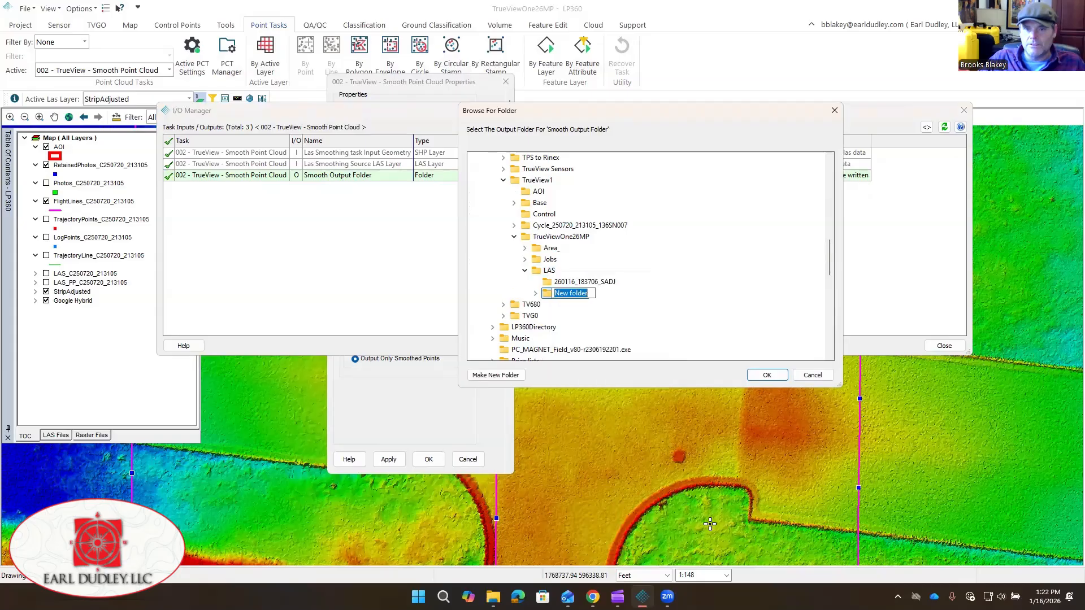
type("Smo")
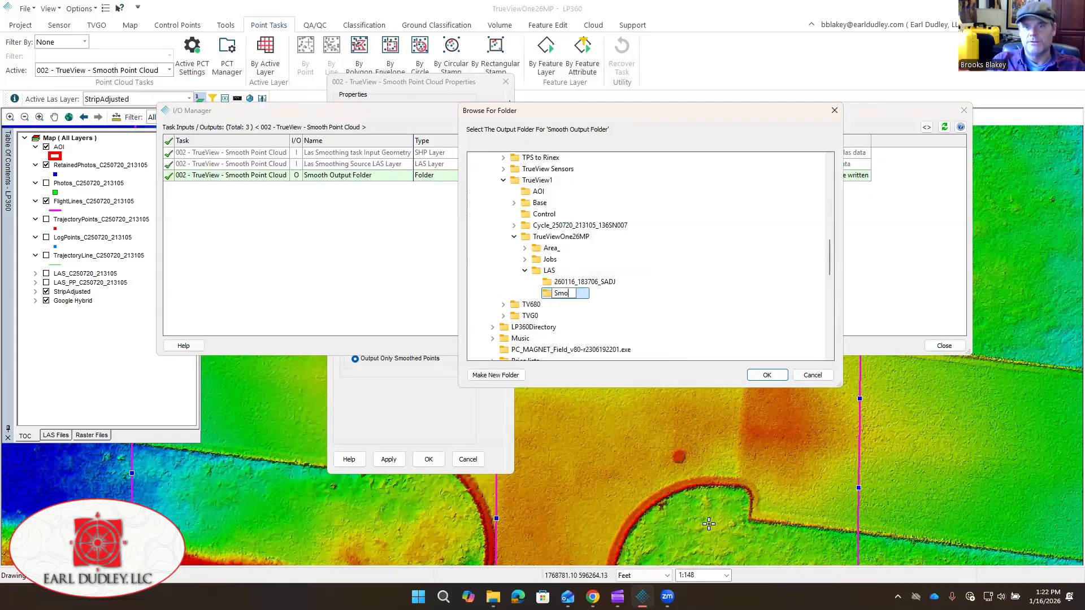
type("othAllP")
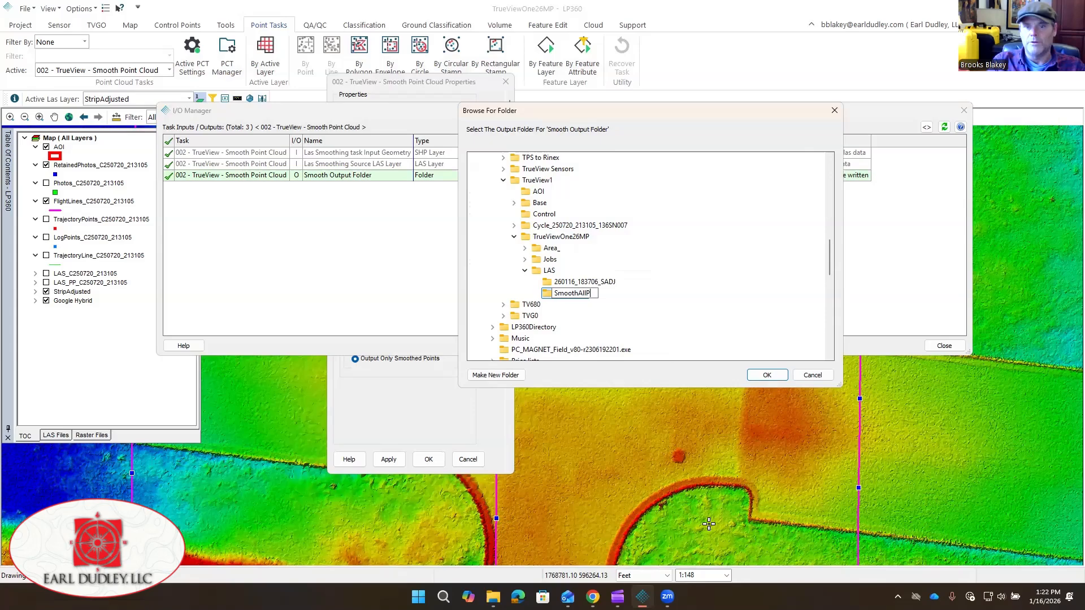
type("oints")
key("Return")
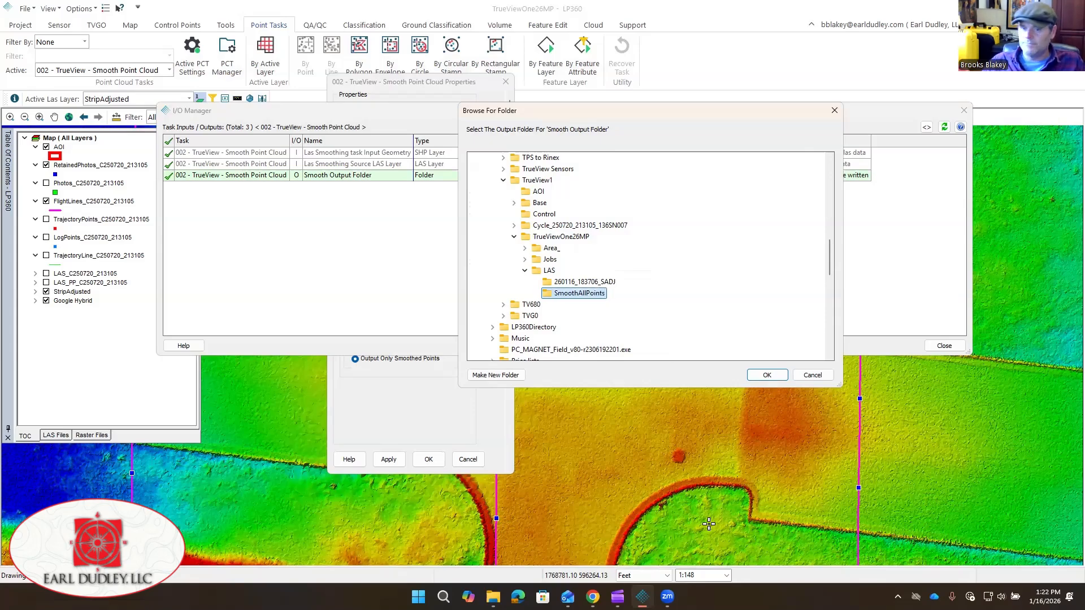
left_click(763, 375)
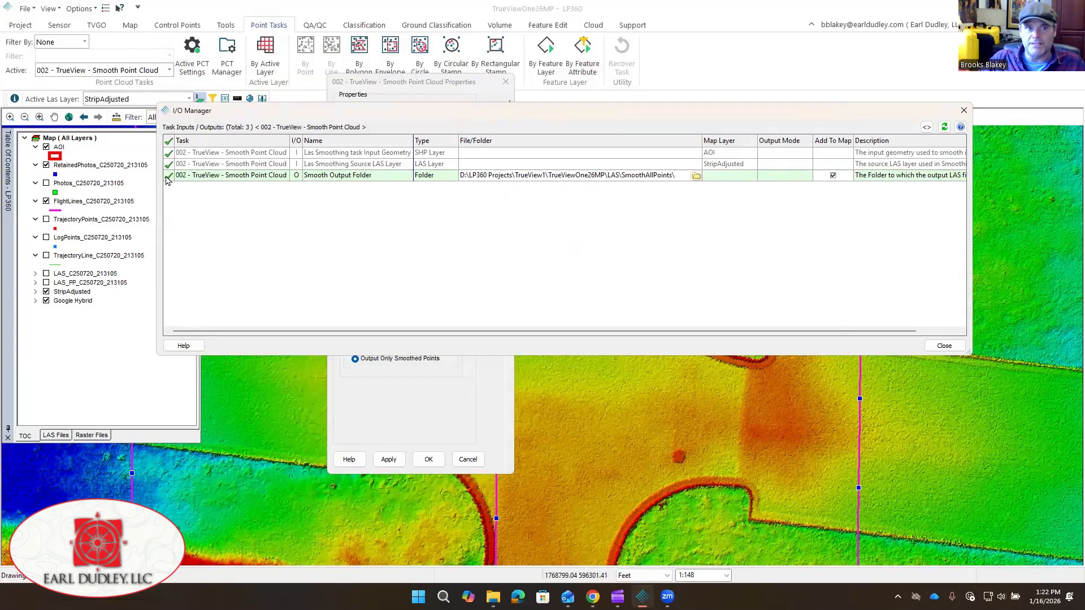
left_click(944, 346)
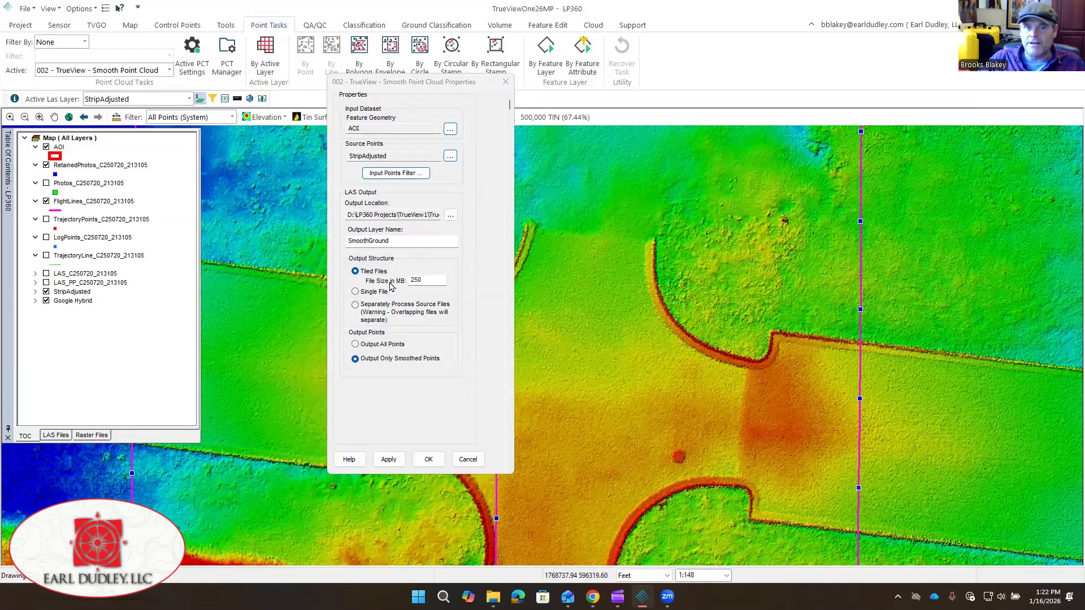
- Apply the Smooth Point Cloud task properties and close them
left_click(434, 281)
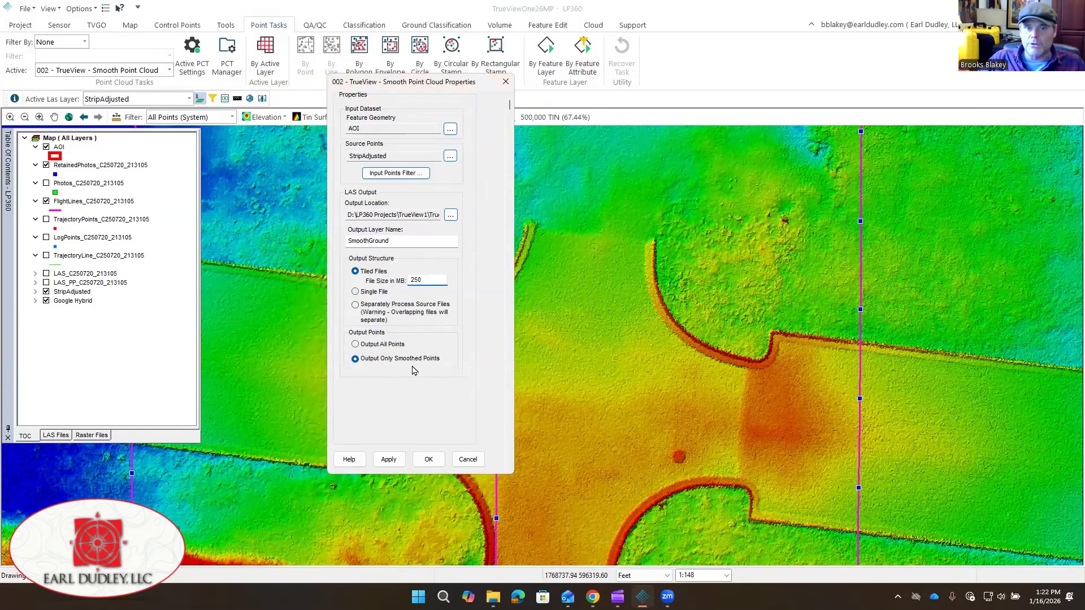
left_click(388, 460)
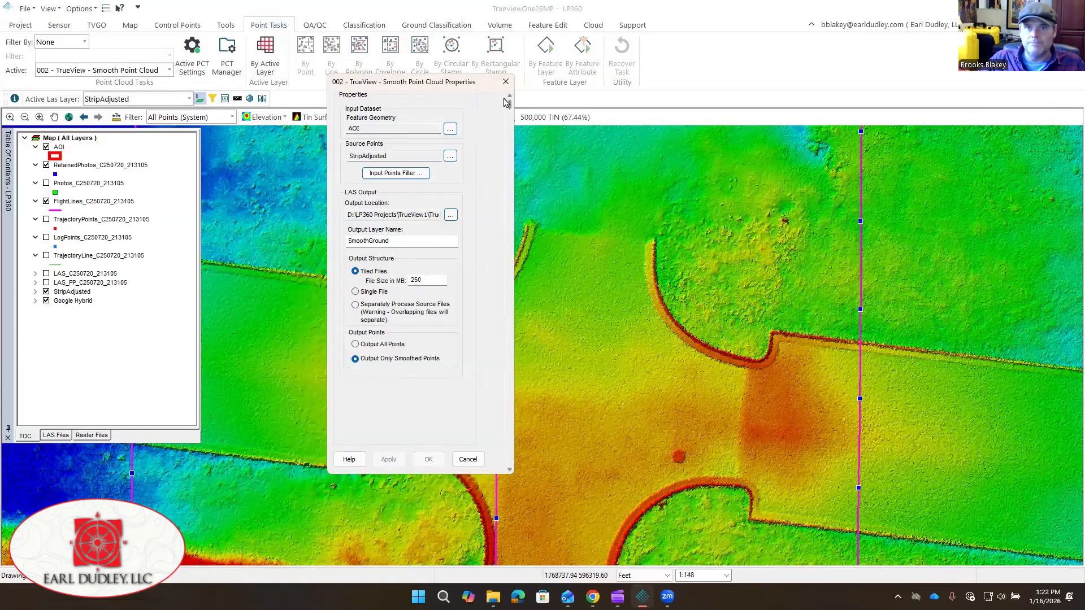
left_click(506, 81)
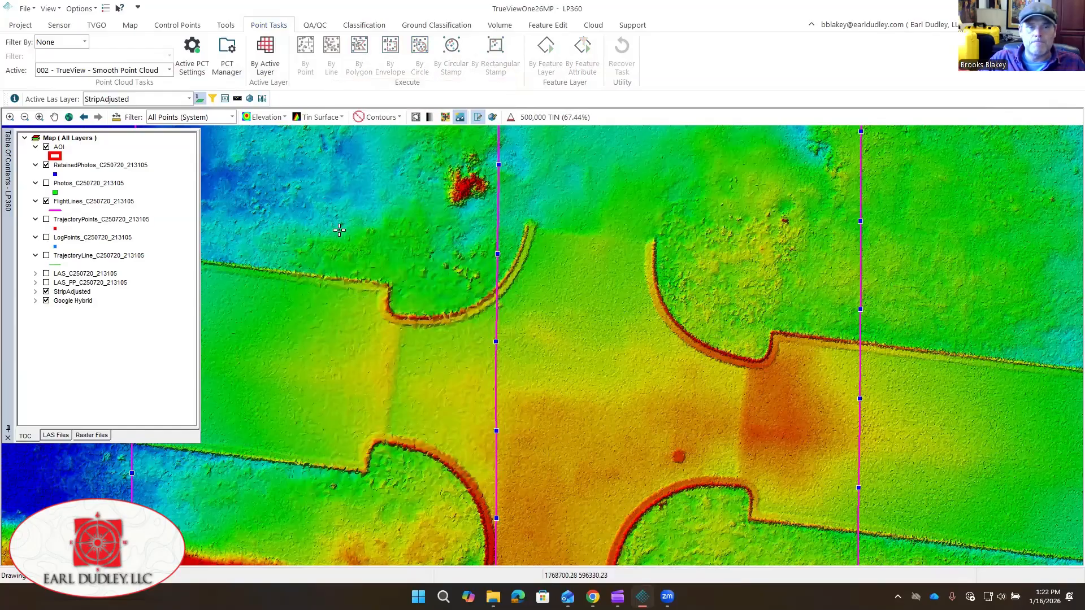
- Execute the Smooth Point Cloud task on the entire active StripAdjusted LAS layer
scroll(363, 288, "down", 4)
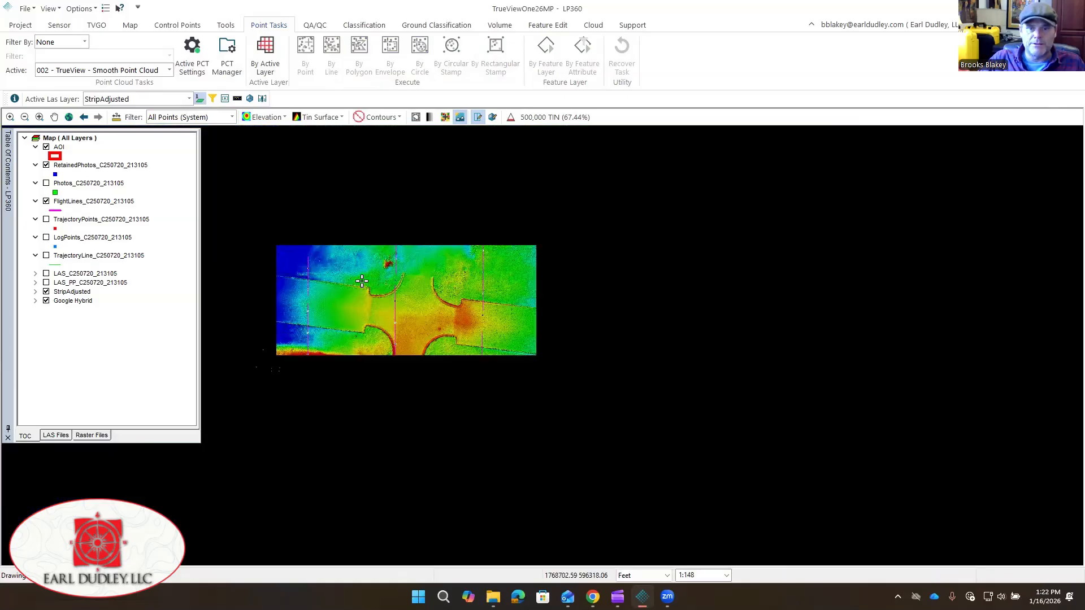
middle_click_drag(379, 284, 463, 294)
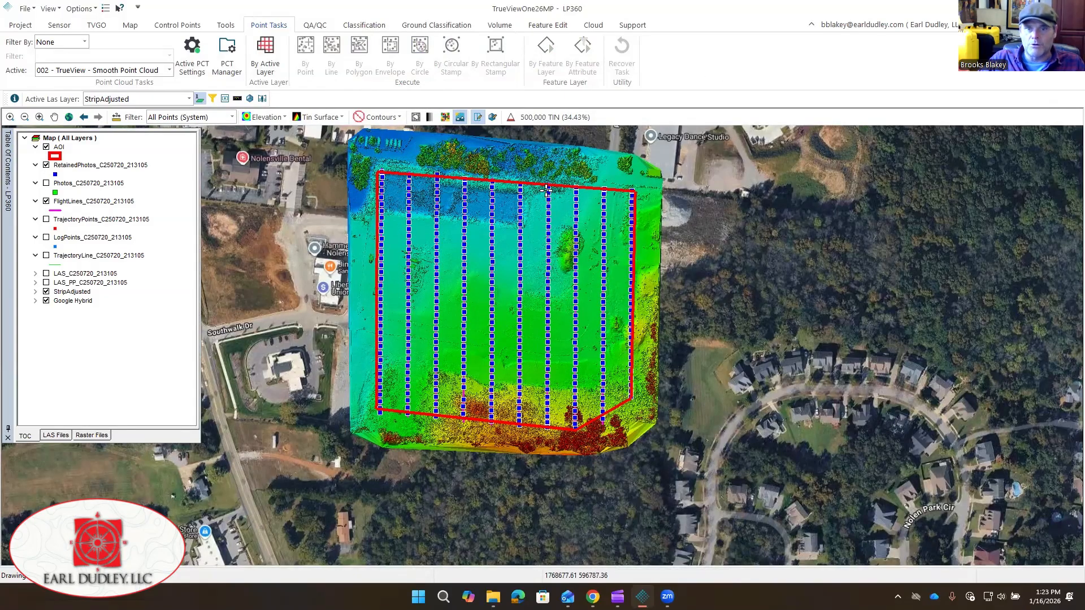
left_click(268, 52)
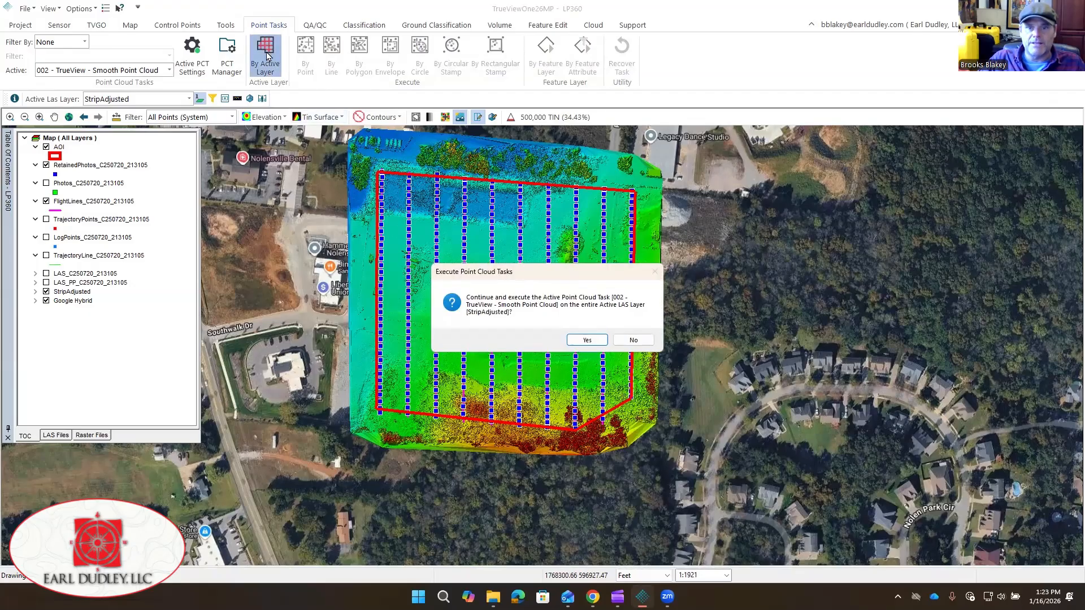
left_click(594, 341)
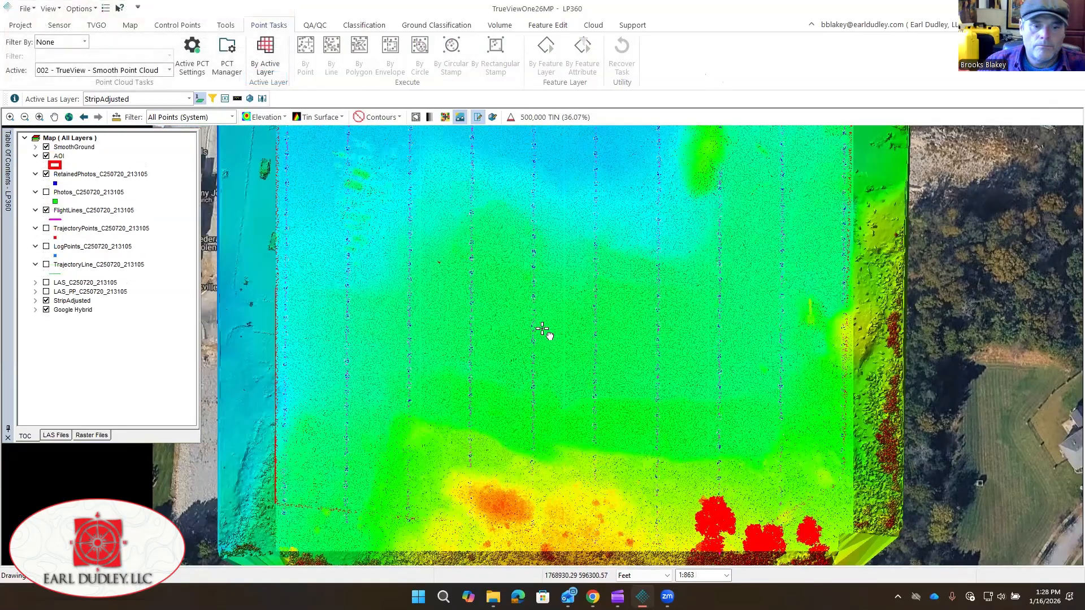
- Rename the SmoothGround layer to SmoothAllPoints
middle_click_drag(532, 334, 542, 329)
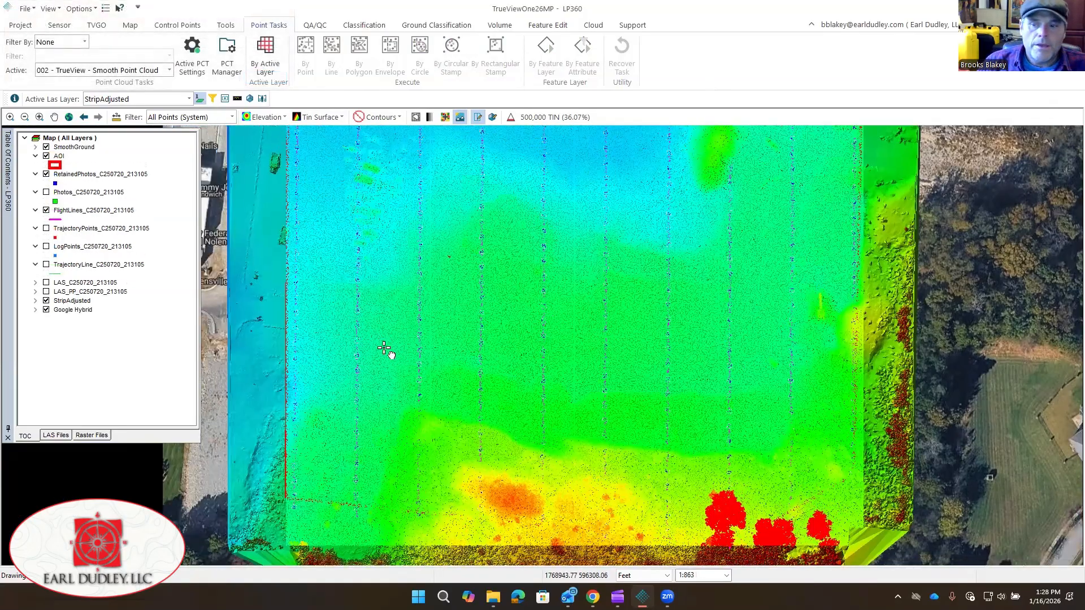
scroll(595, 298, "down", 1)
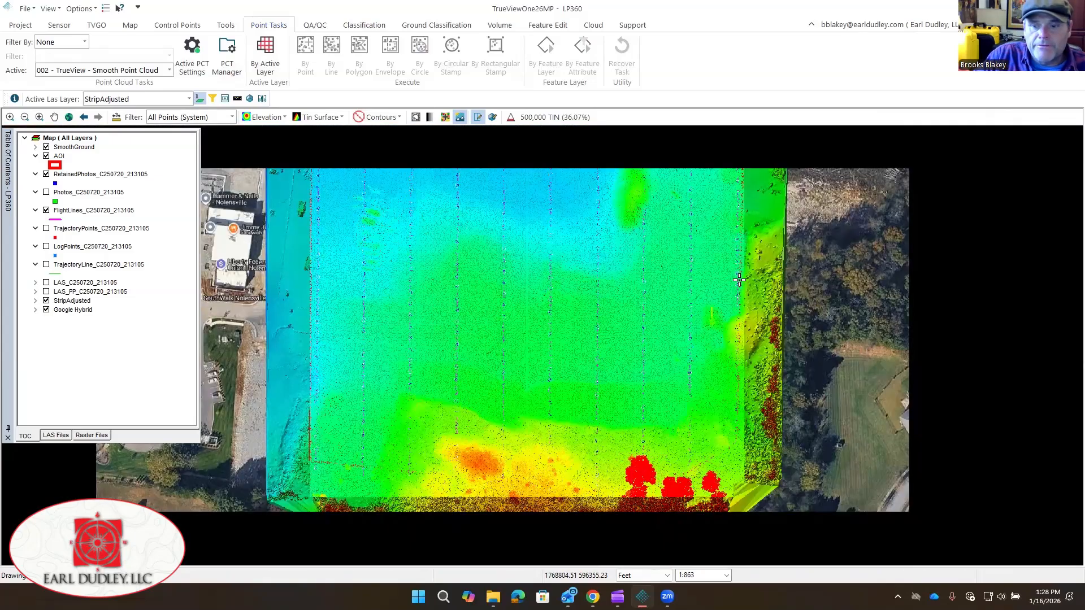
middle_click_drag(574, 342, 585, 441)
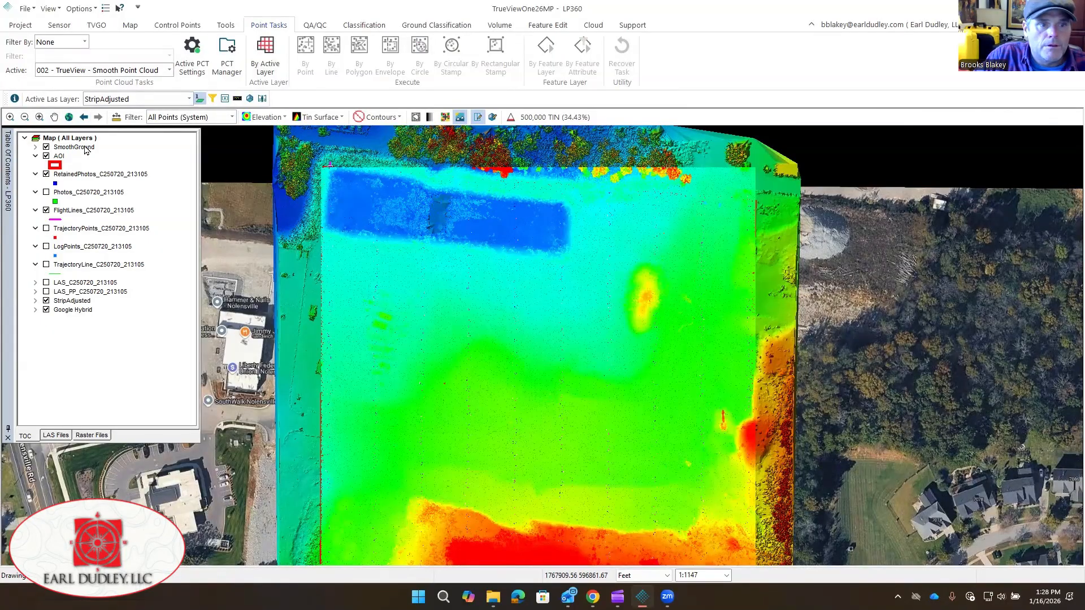
left_click(86, 148)
right_click(86, 147)
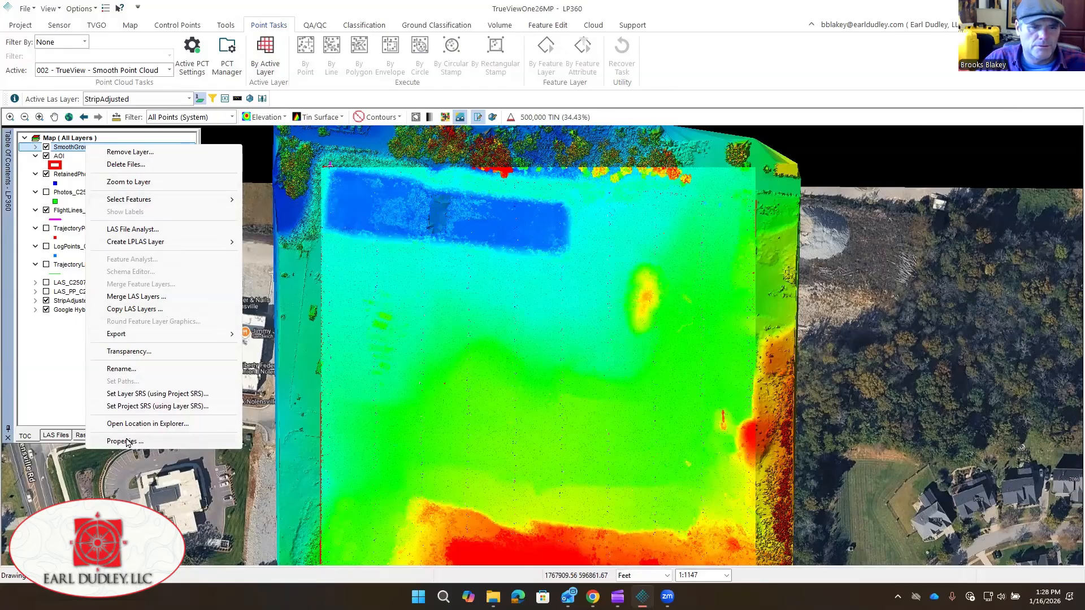
left_click(130, 370)
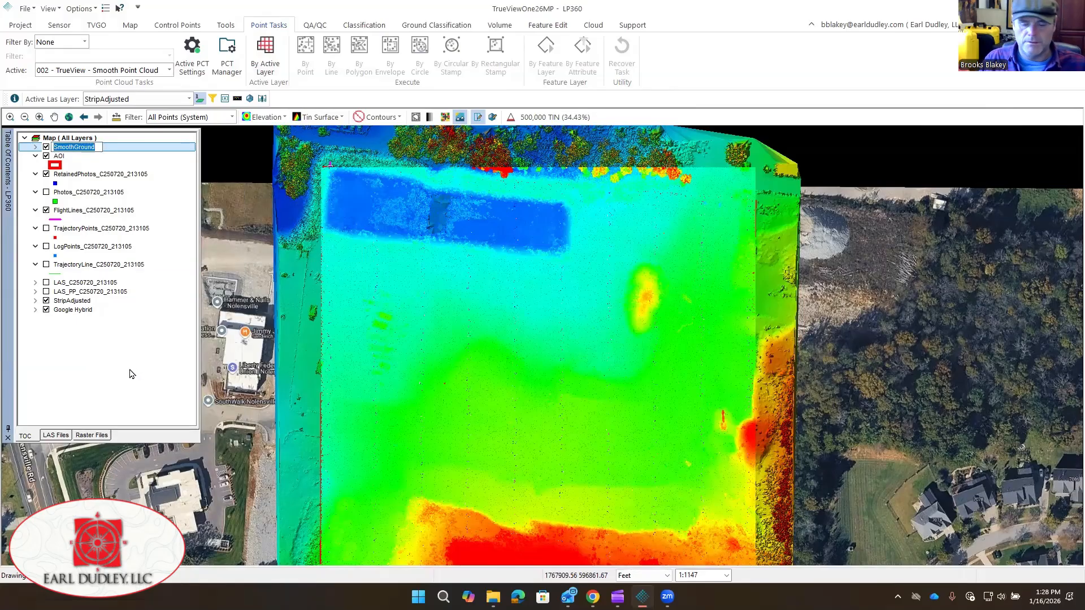
type("Smoot")
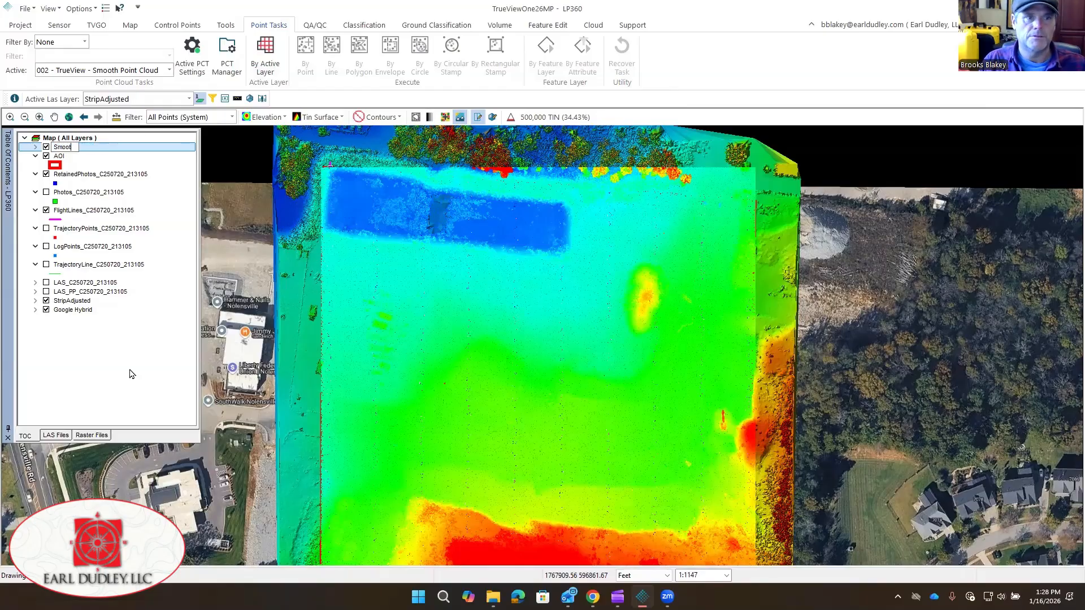
type("hAllPoi")
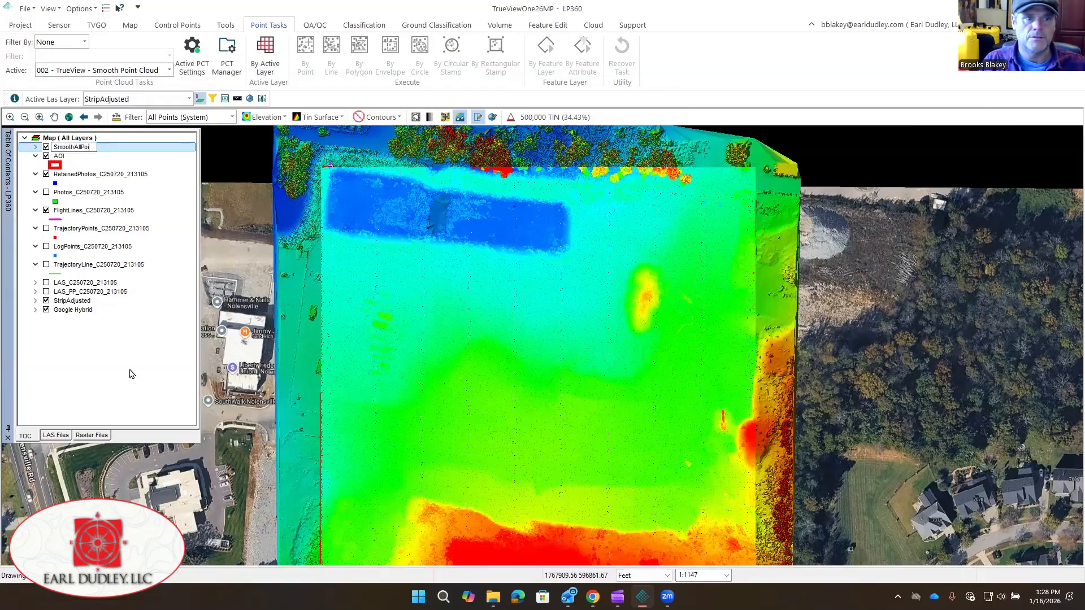
type("nts")
key("Return")
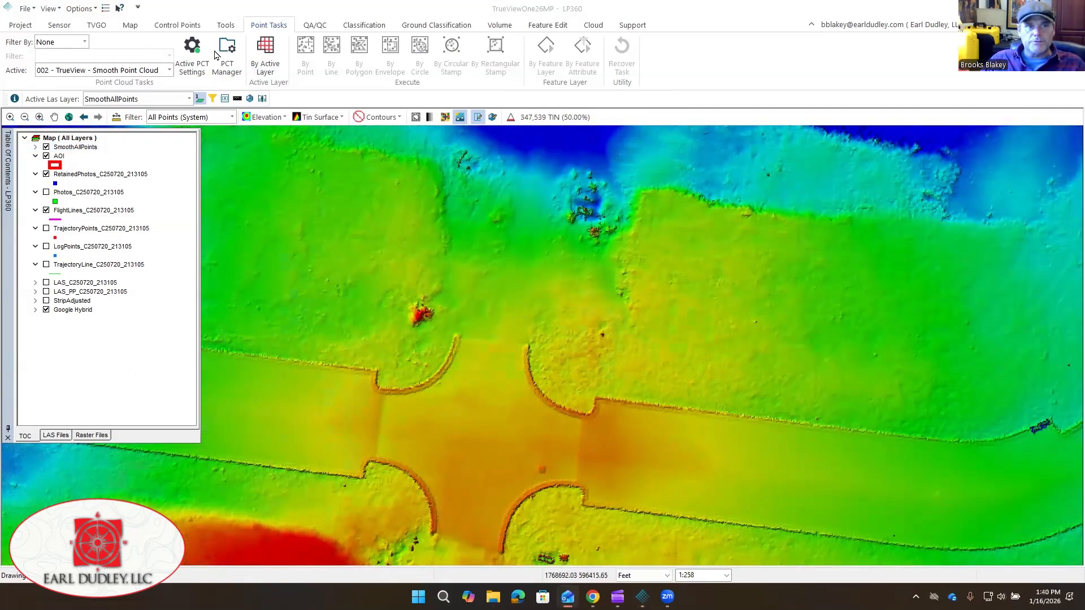
- Start a control point import and add the lidar_trainingCP text file from the TrueView1 Control folder
left_click(184, 27)
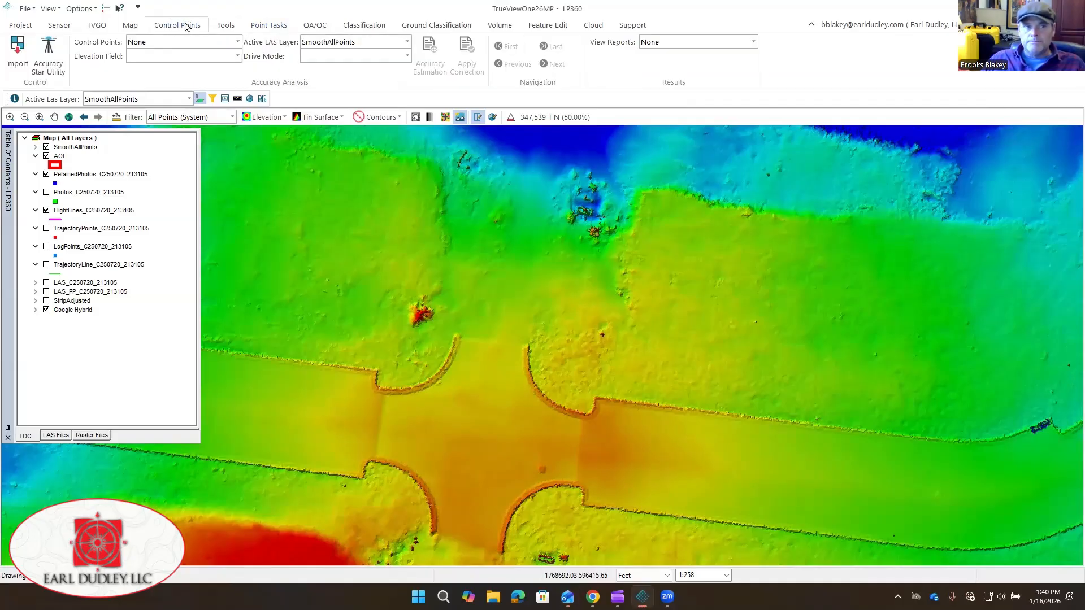
left_click(17, 52)
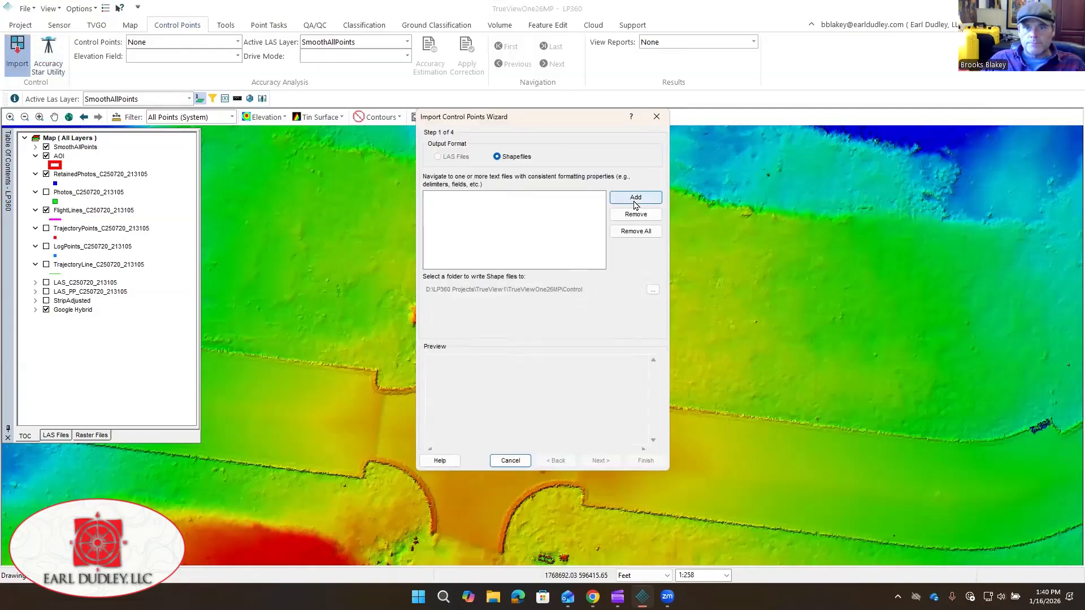
left_click(636, 199)
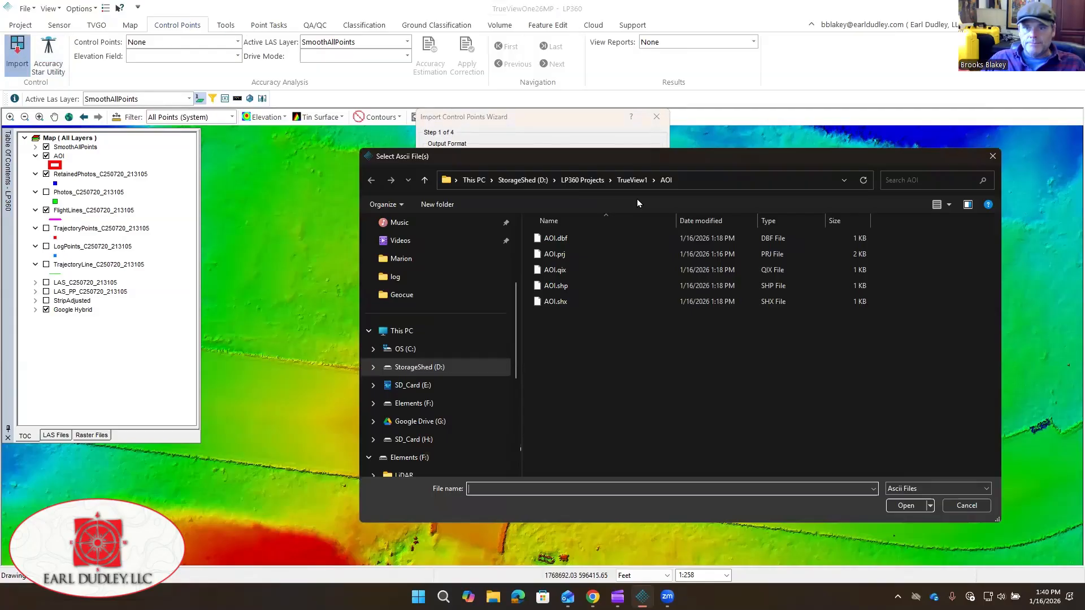
left_click(633, 180)
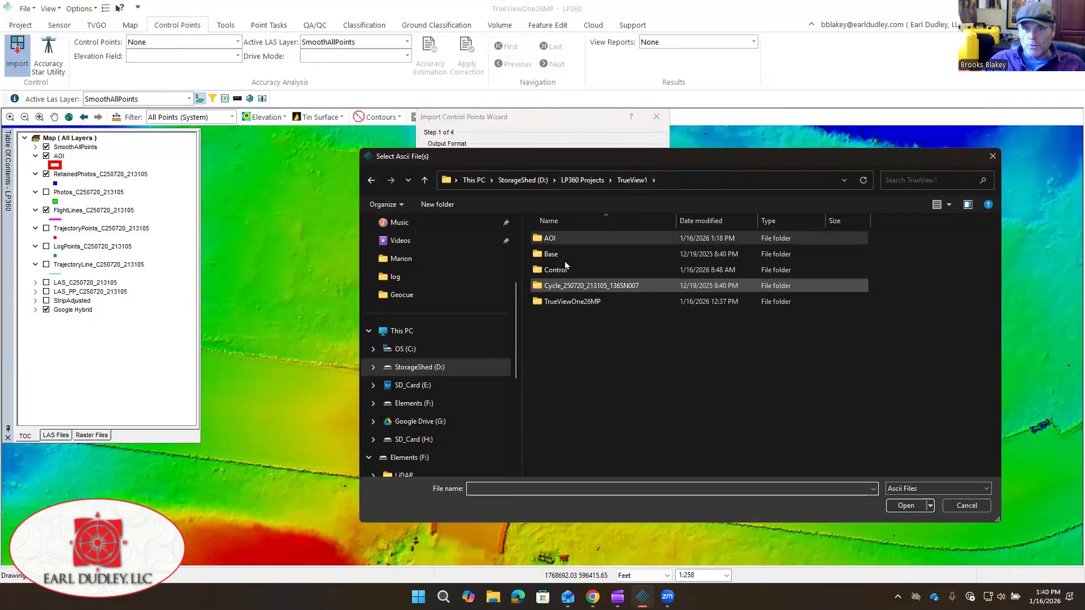
double_click(596, 270)
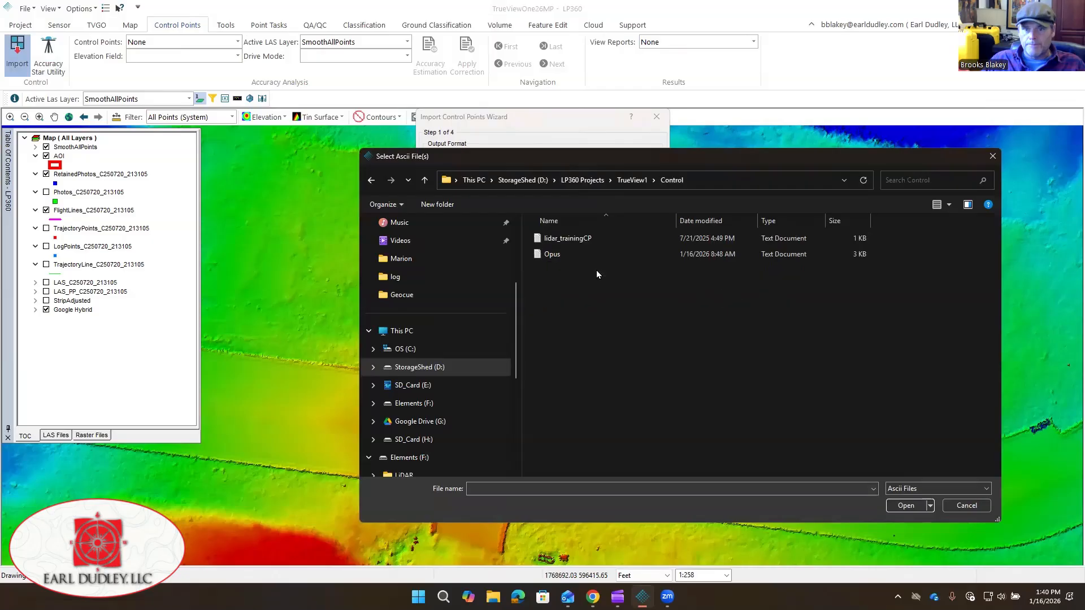
double_click(590, 239)
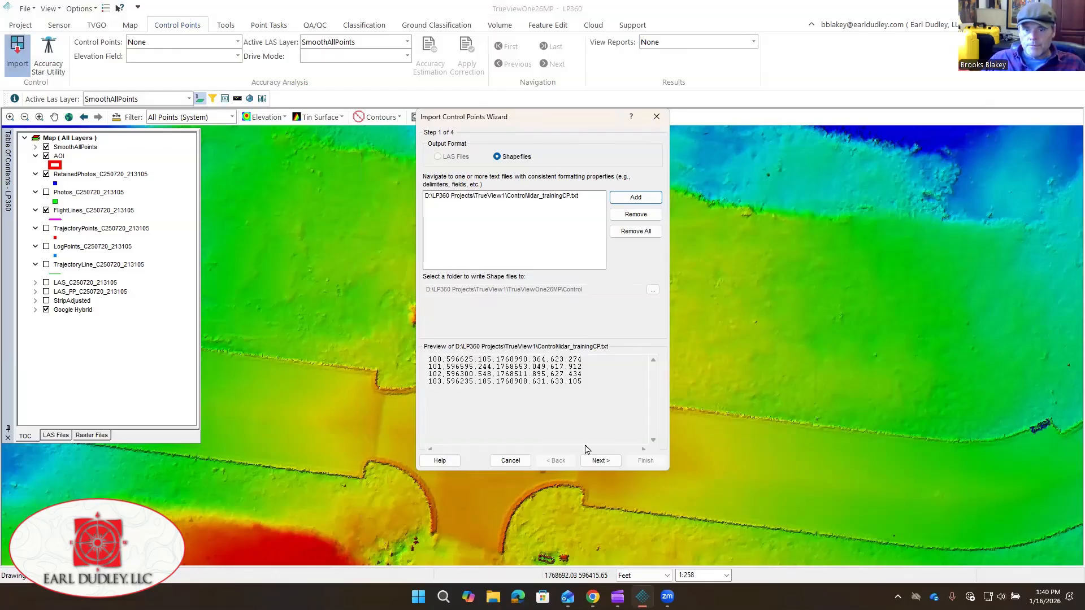
- Accept the delimited format starting at line 1 and set the comma as the control file's delimiter
left_click(600, 462)
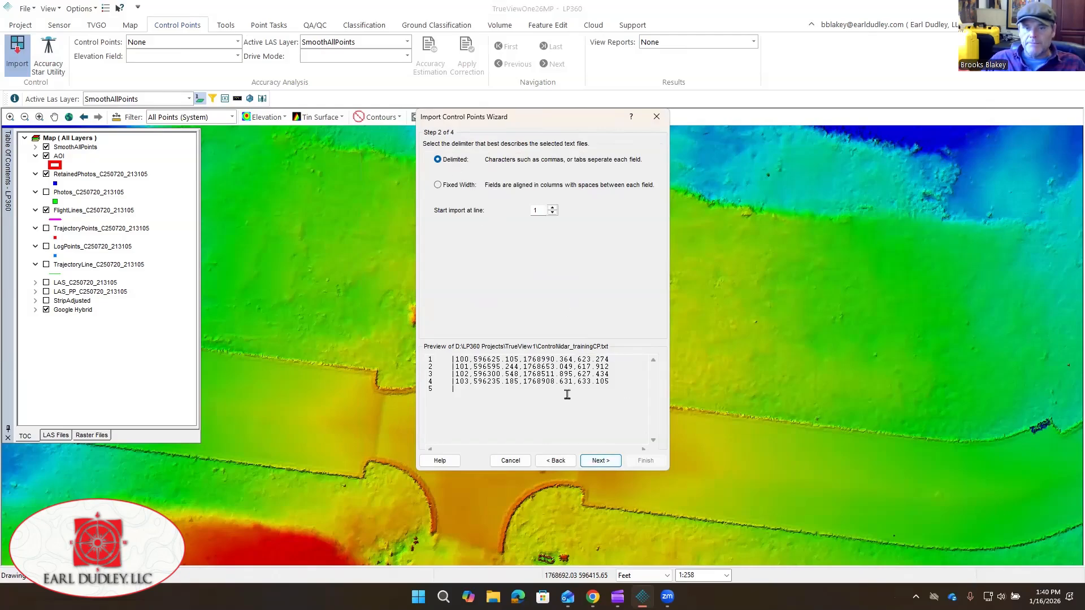
left_click(600, 461)
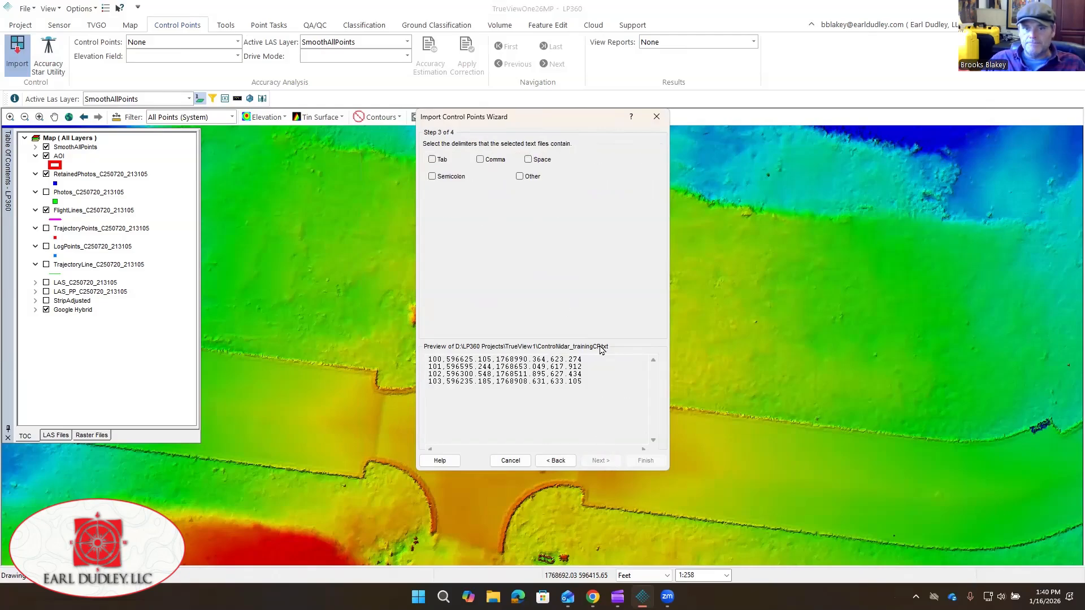
left_click(487, 161)
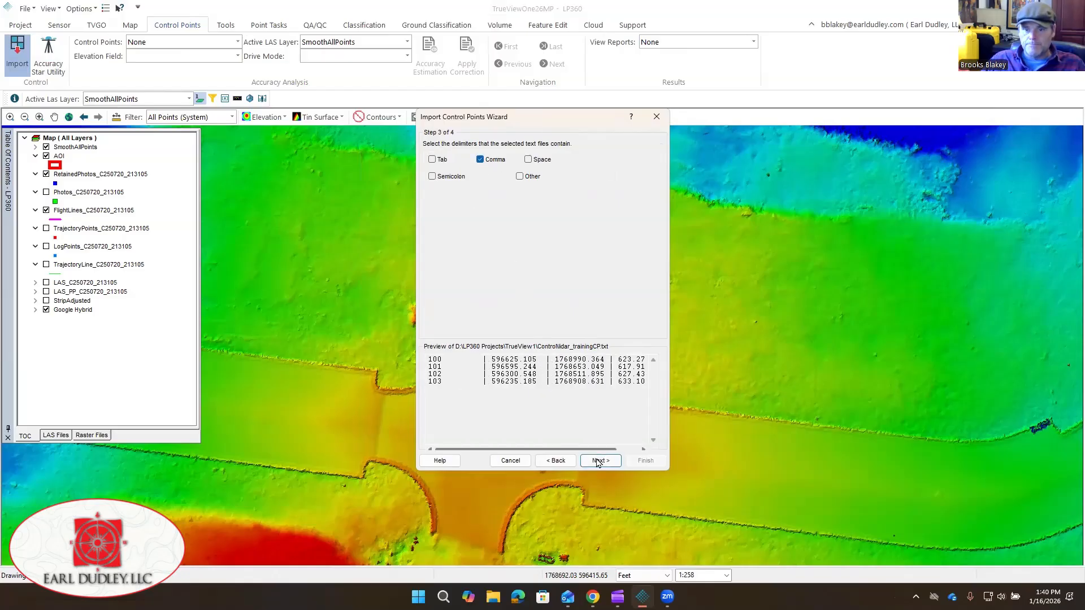
left_click(602, 461)
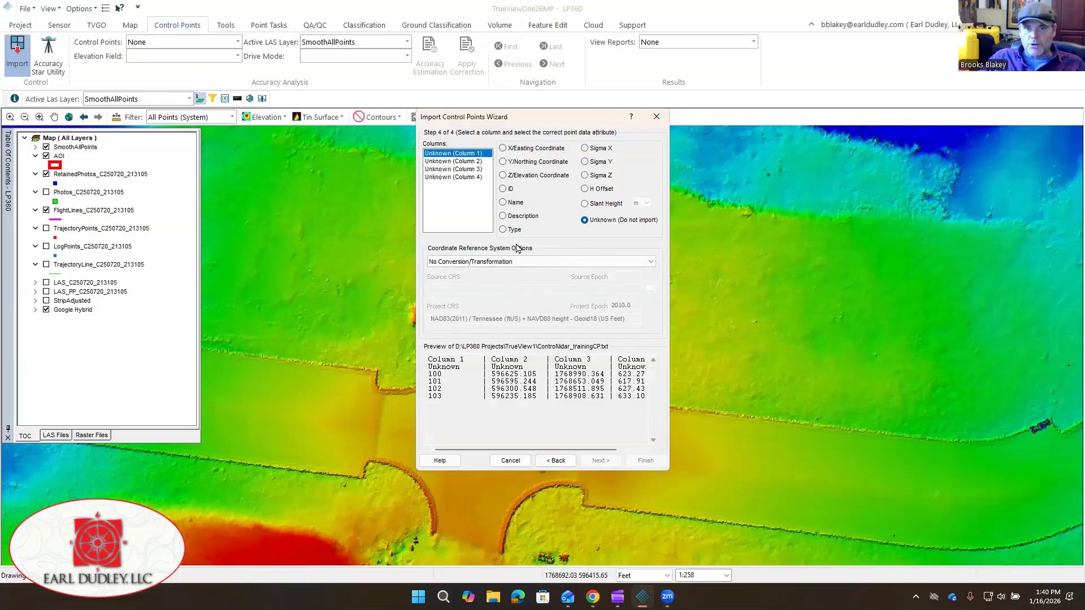
- Assign columns 1 to 4 as Name, Y/Northing, X/Easting and Z/Elevation, and finish importing the control points
left_click(520, 205)
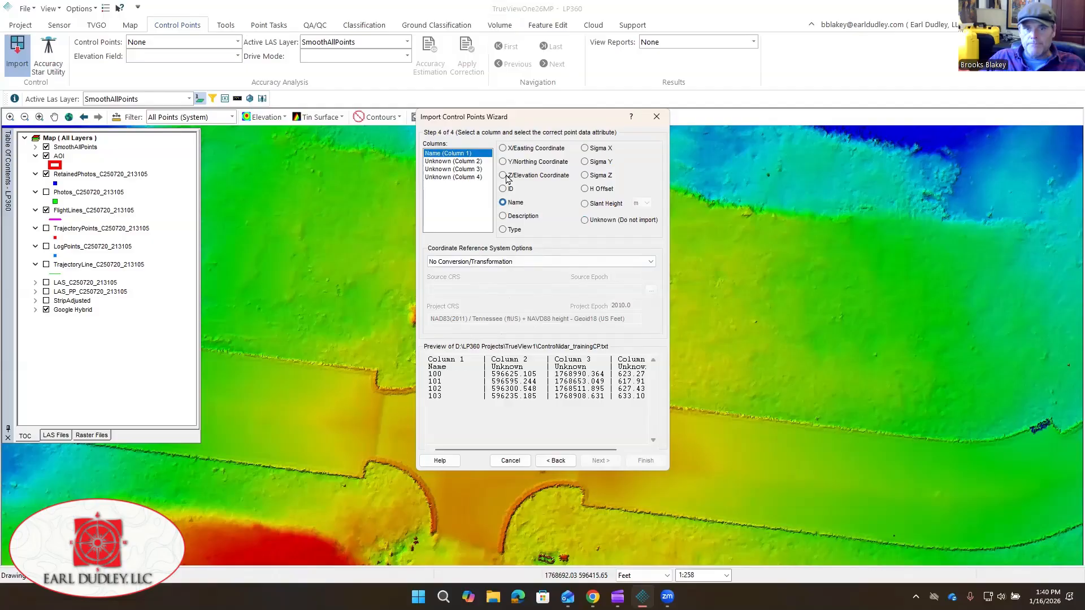
left_click(482, 162)
left_click(502, 162)
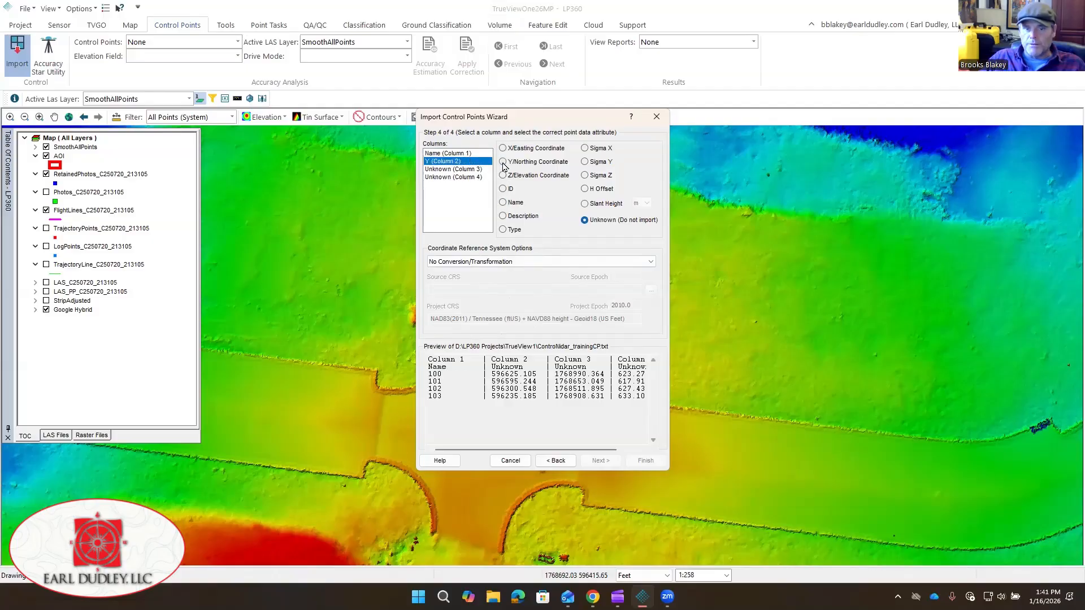
left_click(485, 170)
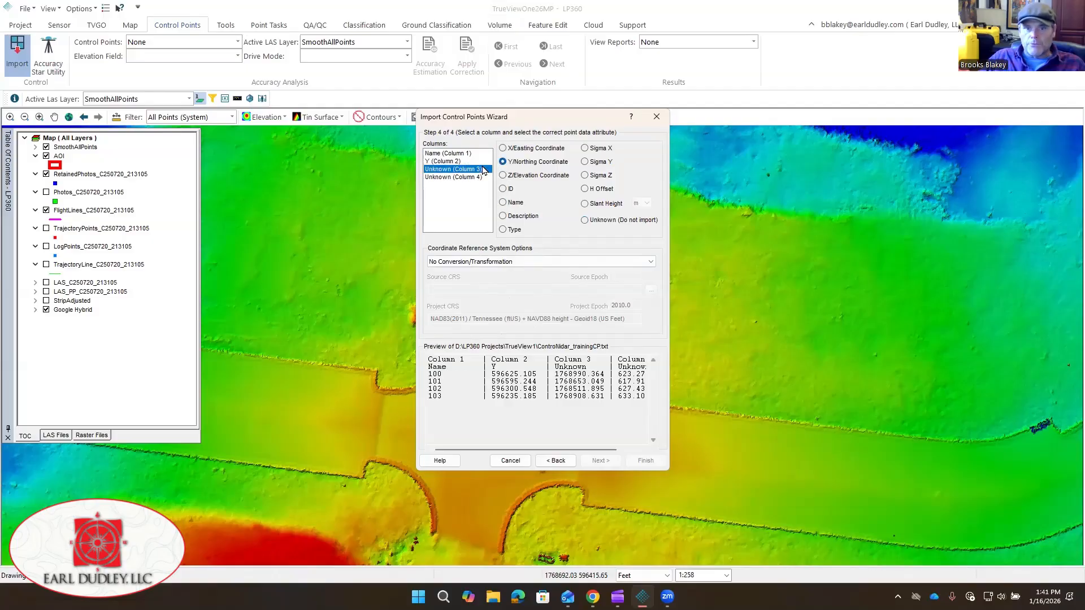
left_click(502, 149)
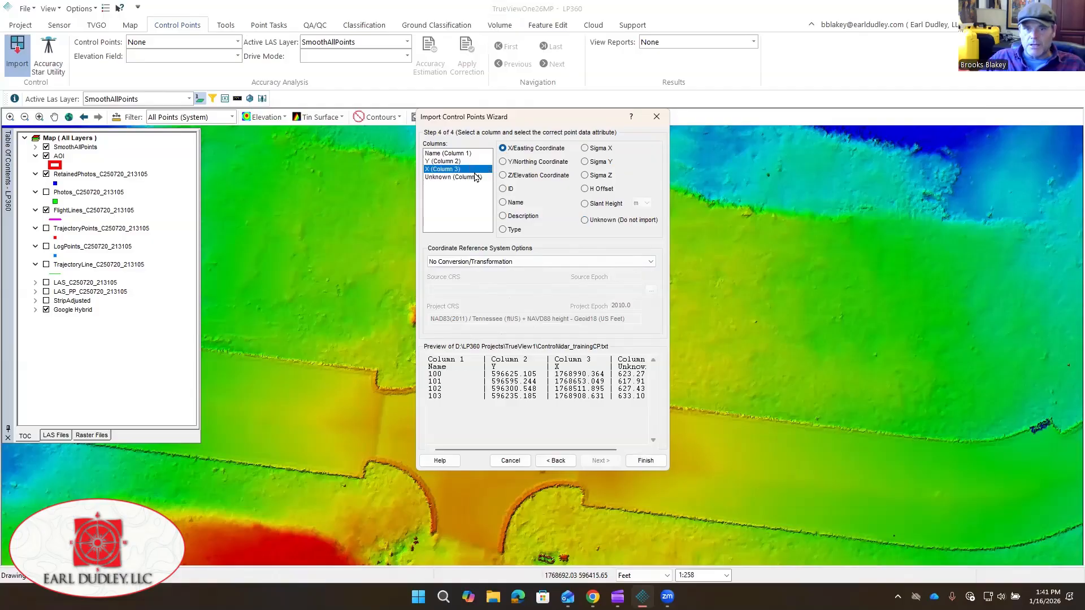
left_click(477, 178)
left_click(503, 176)
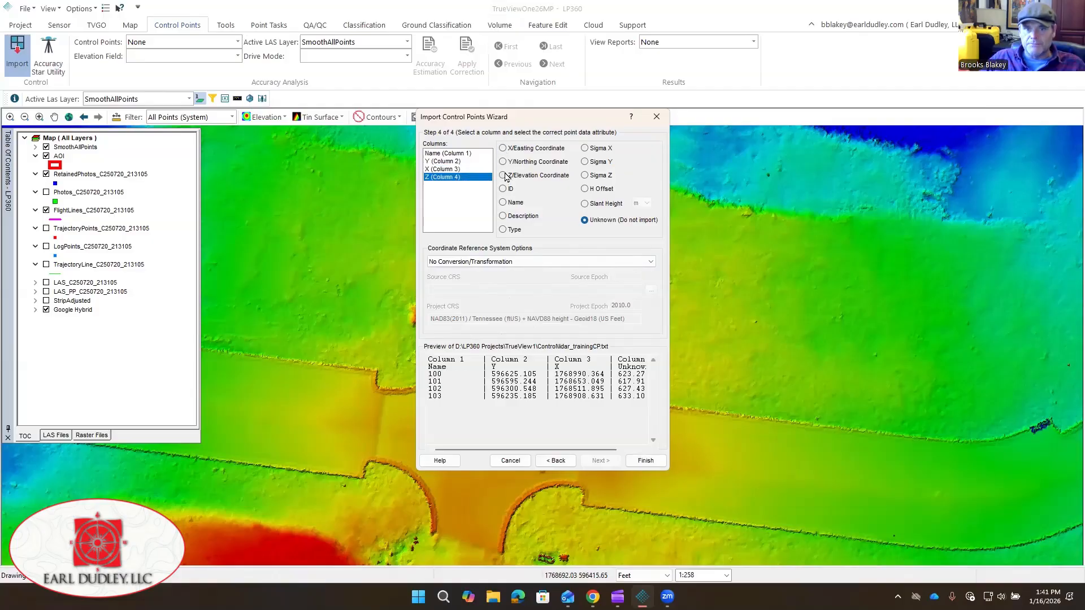
left_click(645, 461)
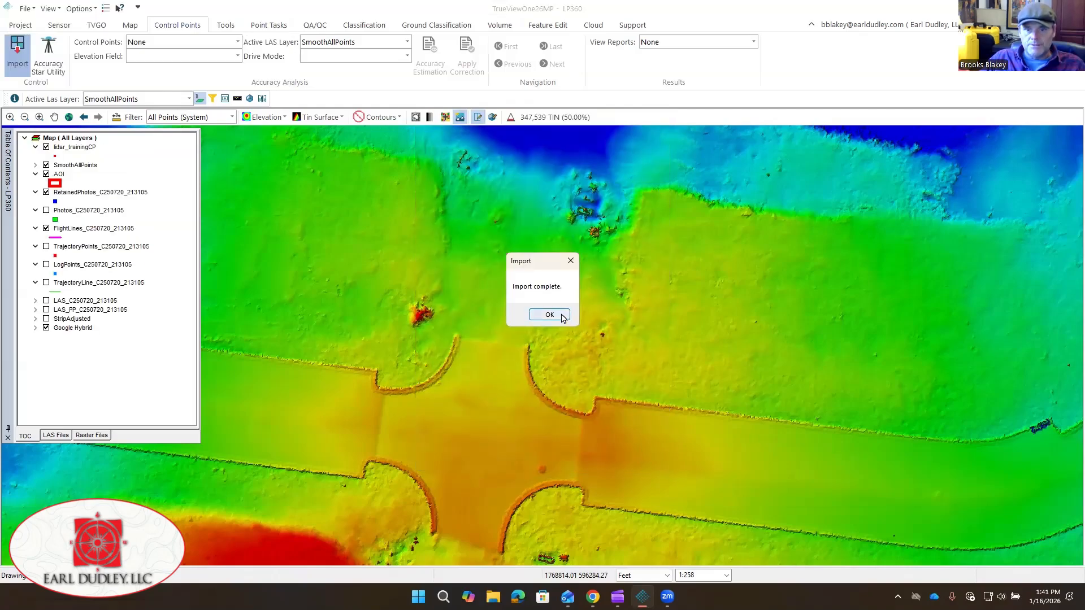
left_click(551, 314)
- Open the accuracy estimation for SmoothAllPoints against lidar_trainingCP and set the survey method to Real-time Network/Rover (RTN)
scroll(551, 439, "down", 3)
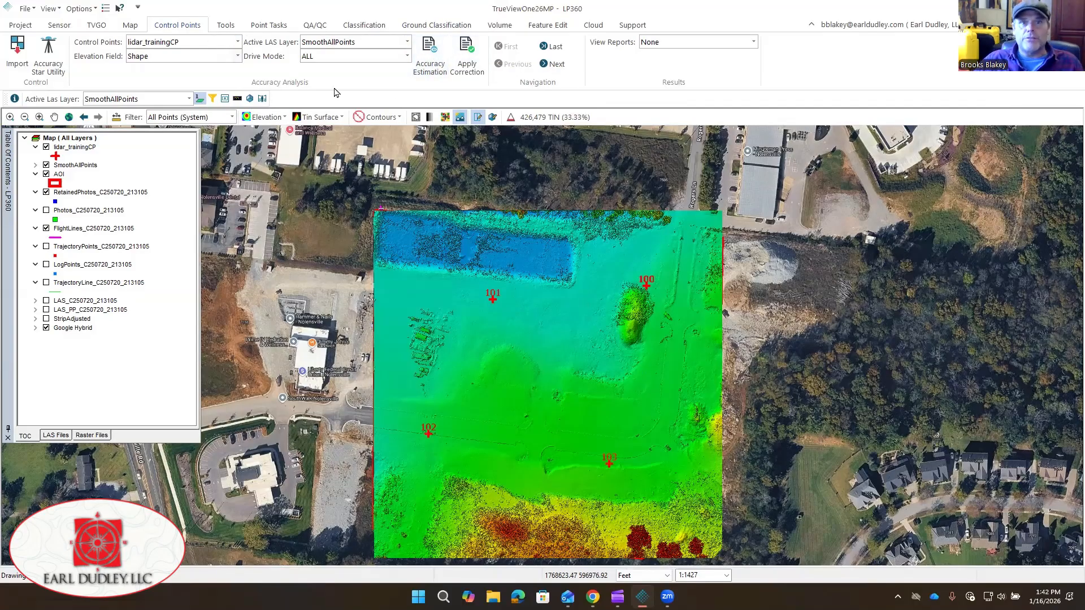
left_click(427, 52)
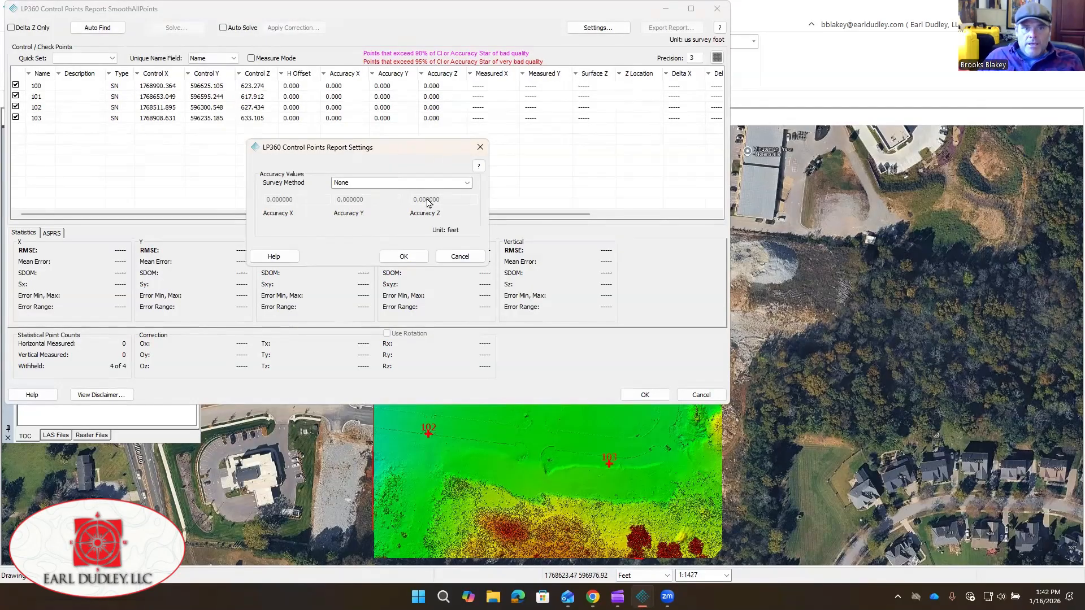
left_click(468, 183)
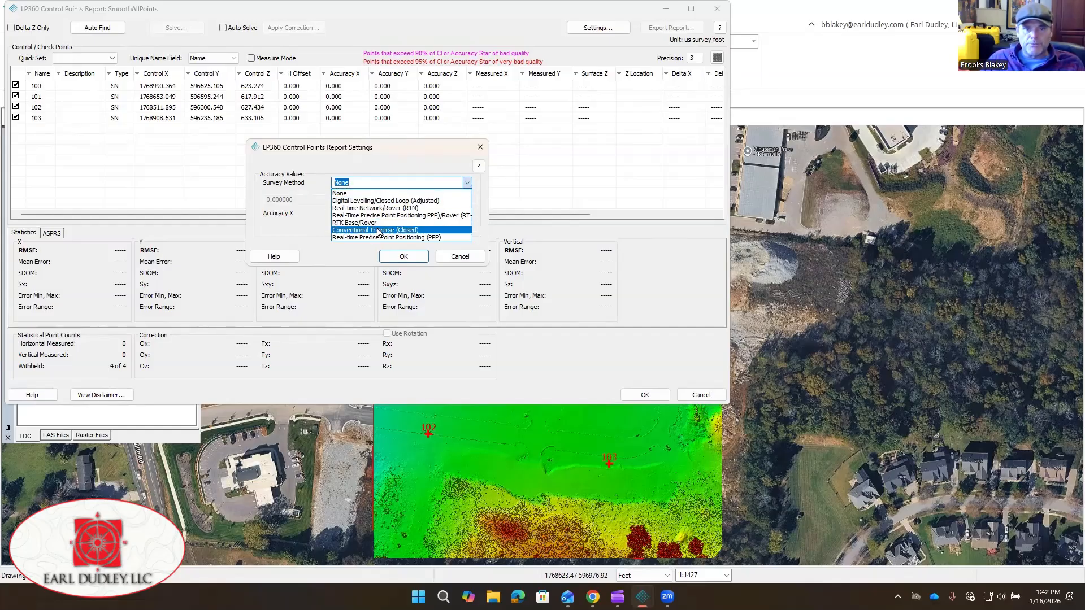
left_click(438, 208)
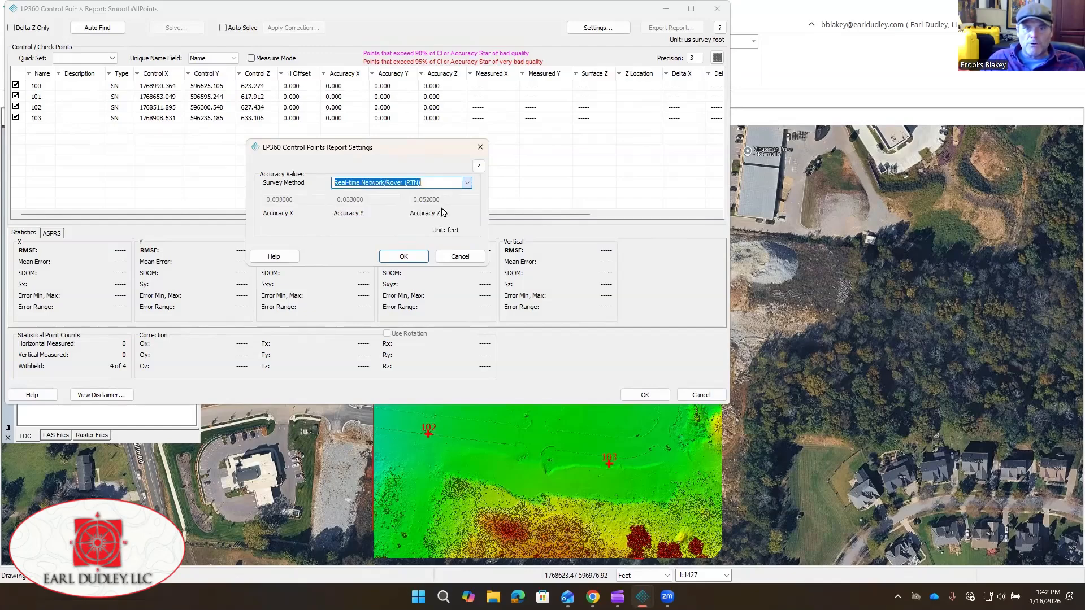
left_click(403, 257)
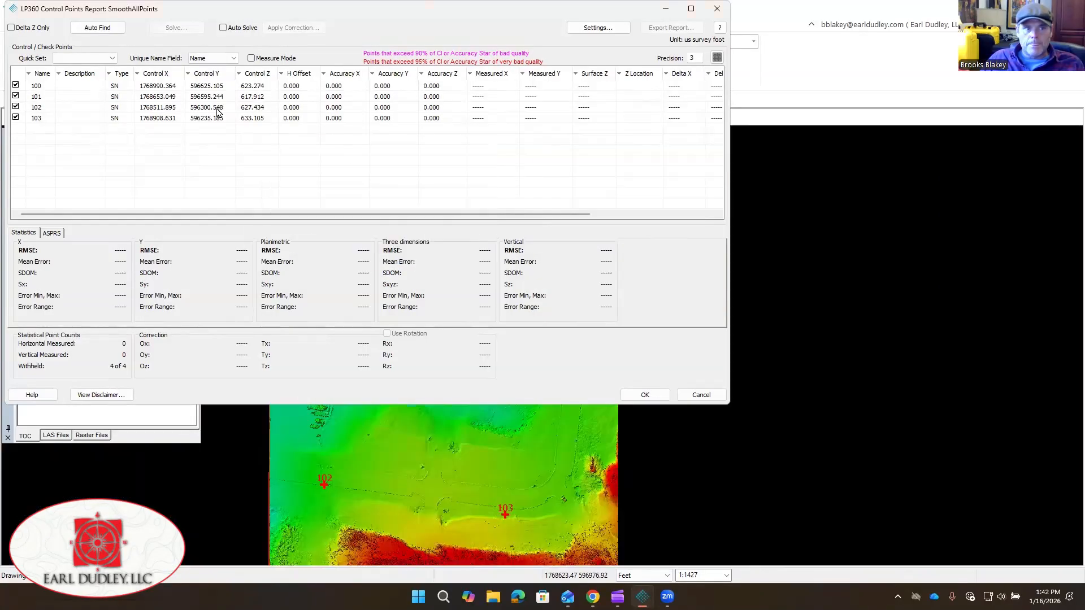
- Set the control point quick set to ALL, run Auto Find, and move the report window clear of the ribbon and layer list
left_click(97, 27)
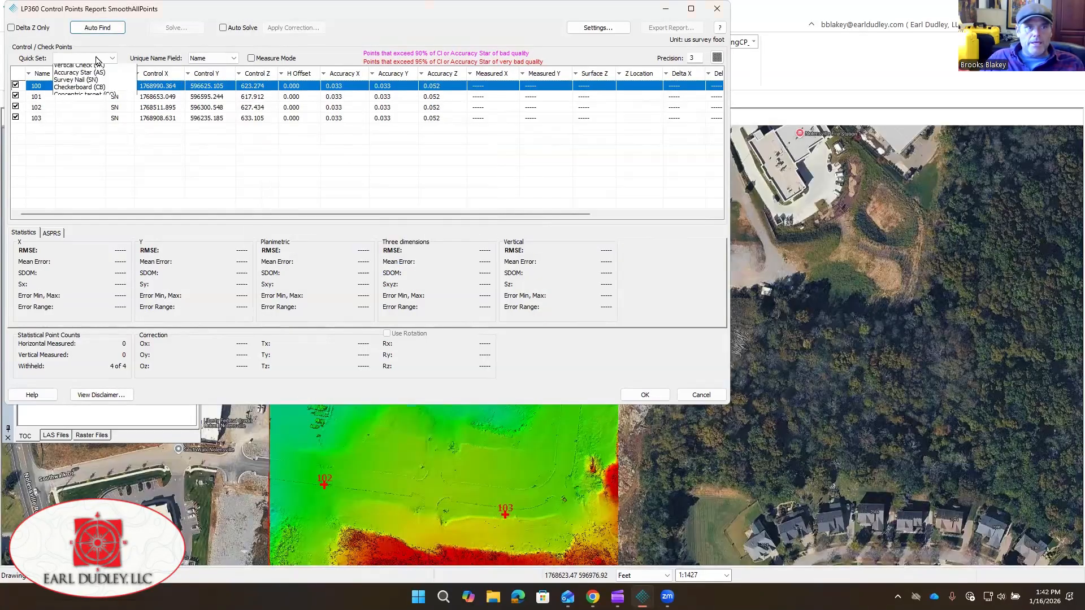
left_click(76, 59)
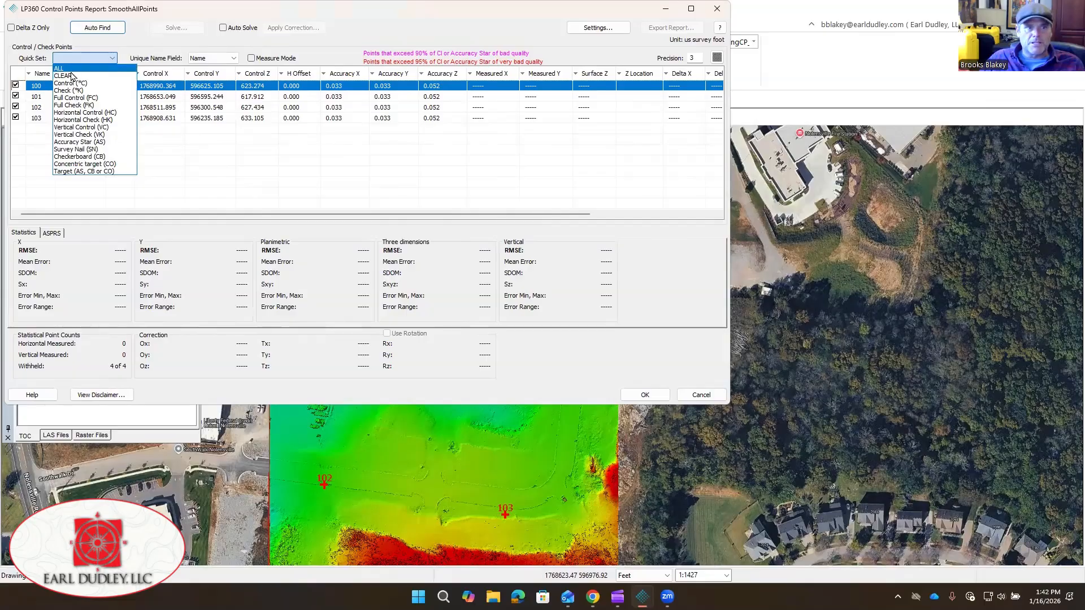
left_click(67, 69)
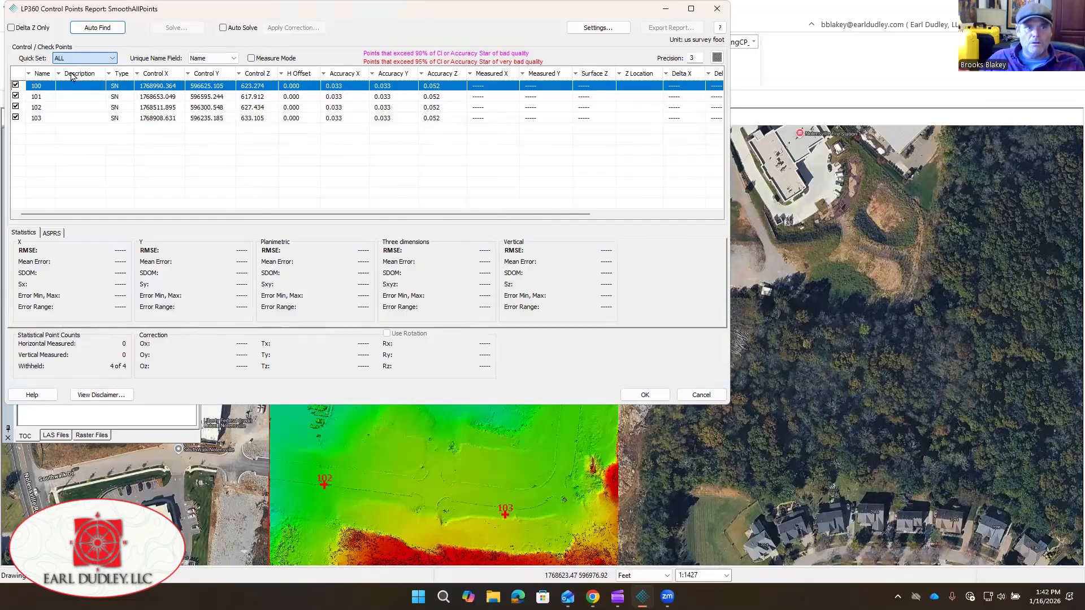
left_click(105, 29)
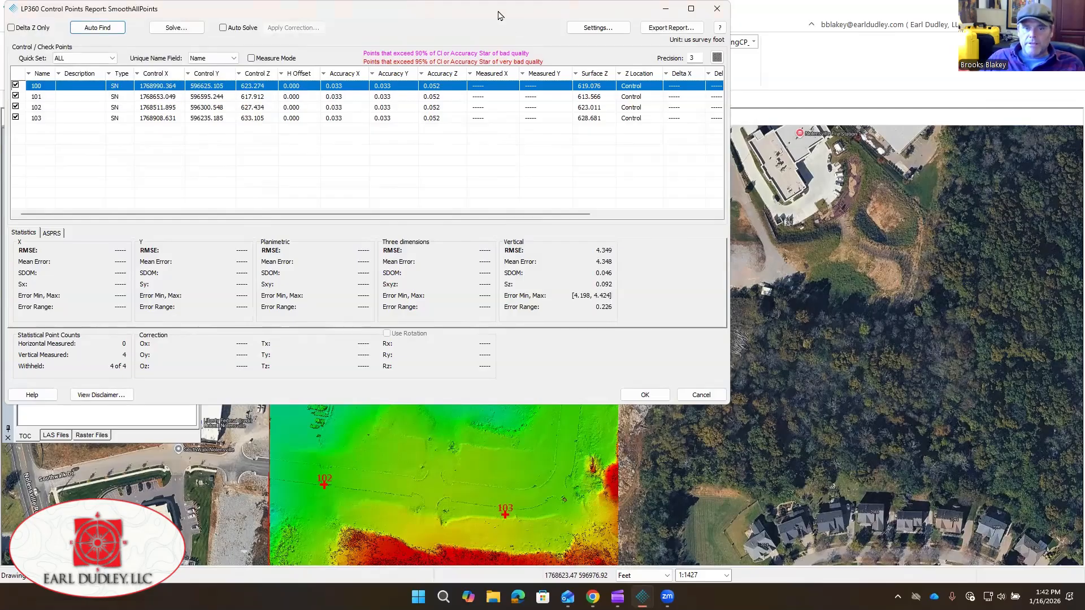
left_click_drag(498, 15, 629, 77)
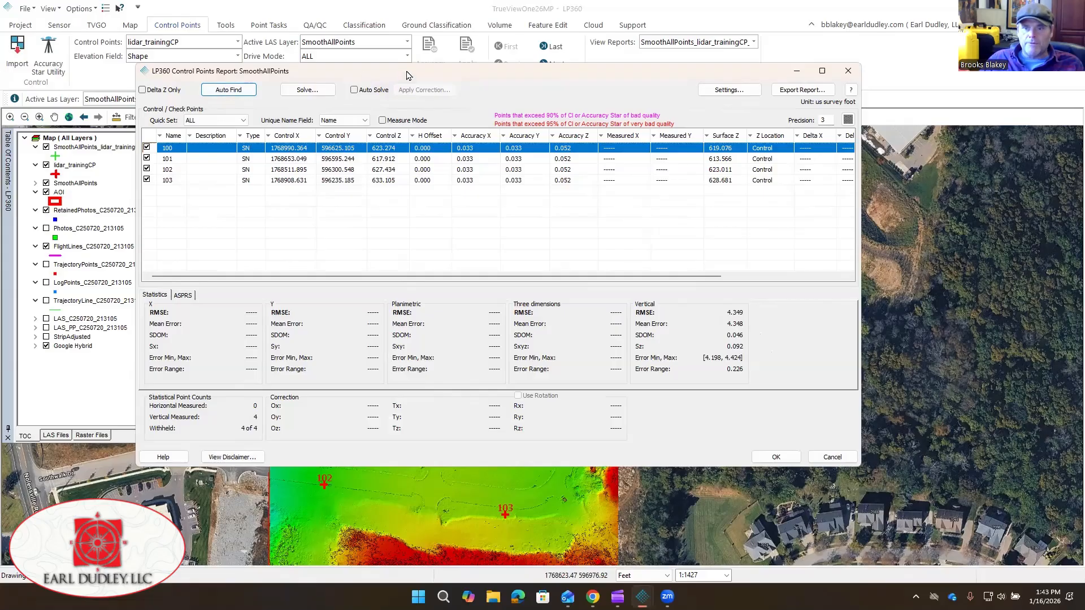
left_click_drag(407, 75, 445, 139)
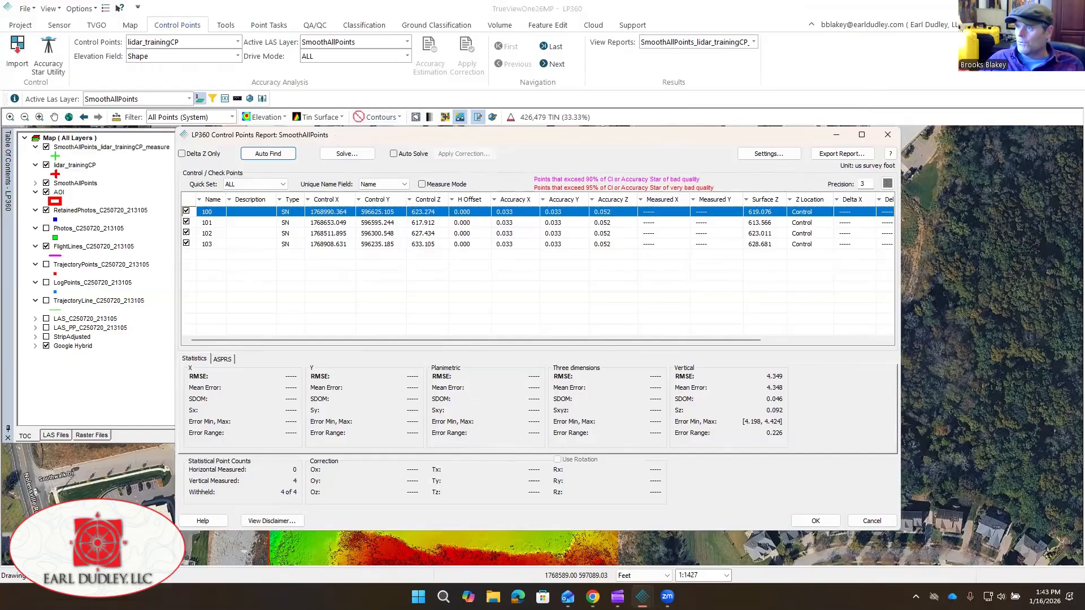
- Close the control points report and switch the LAS surface display to RGB and finally to Intensity around control point 101
key("Escape")
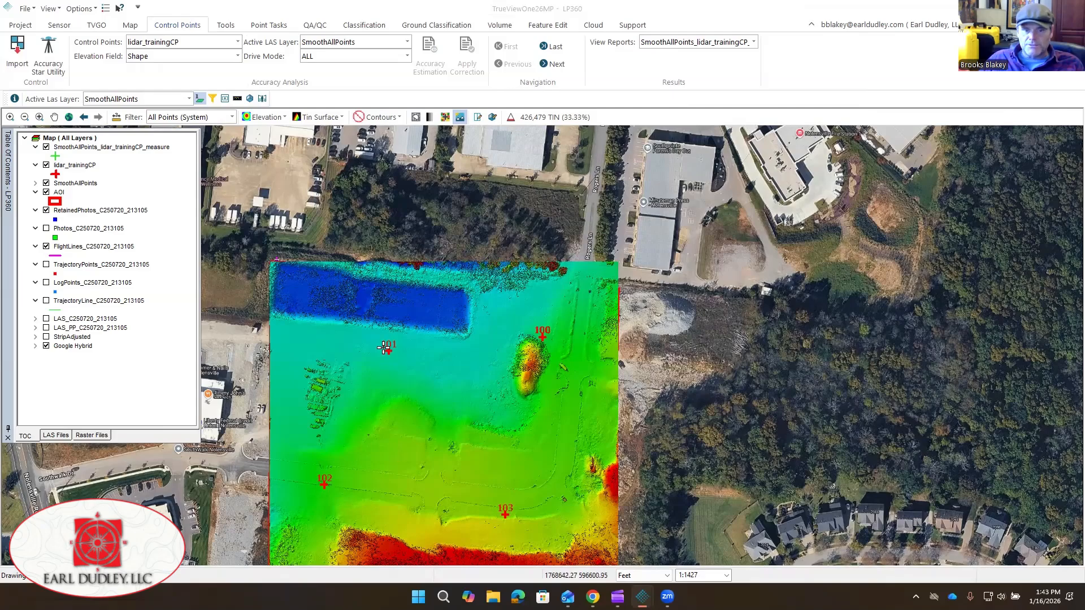
scroll(389, 352, "up", 10)
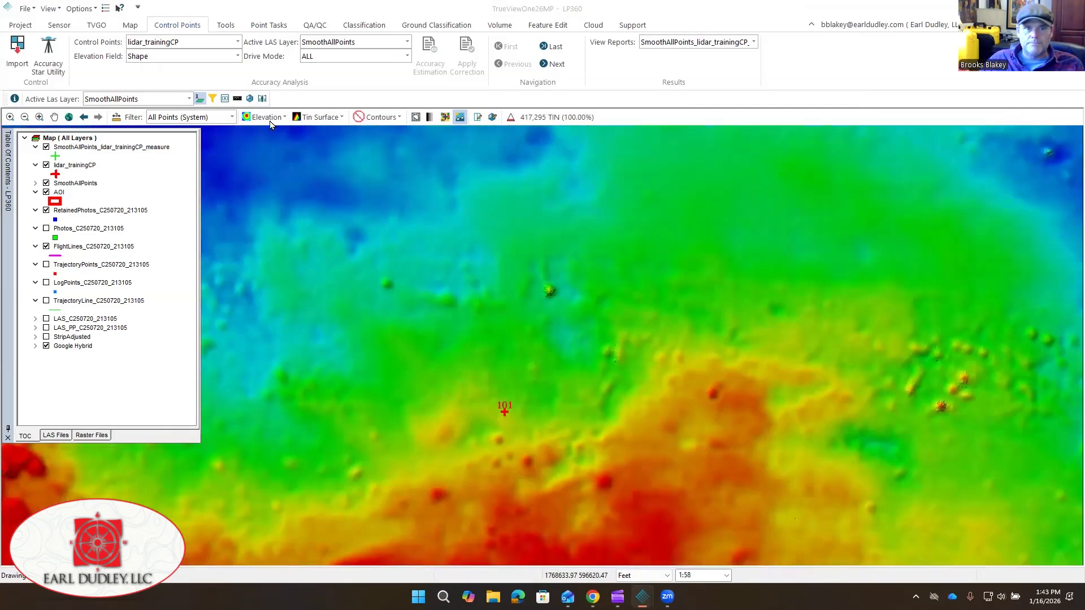
left_click(269, 119)
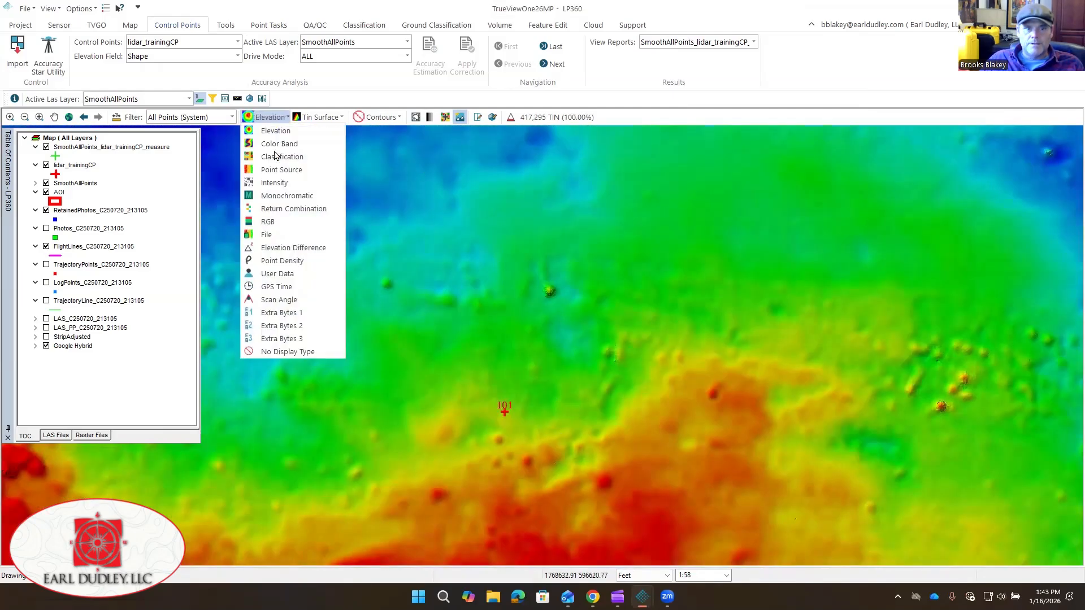
left_click(300, 218)
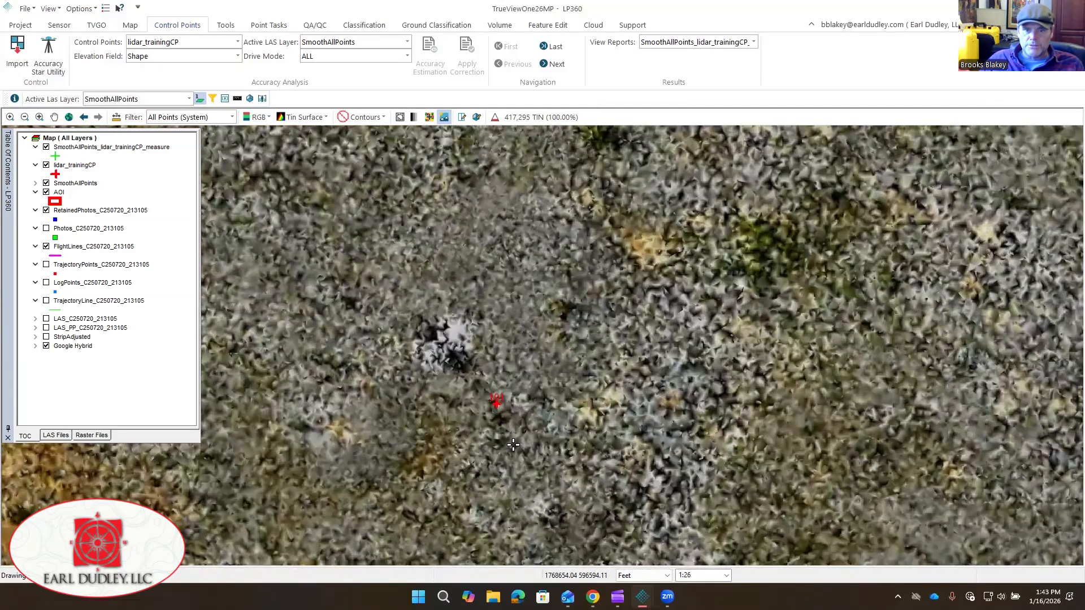
left_click(267, 117)
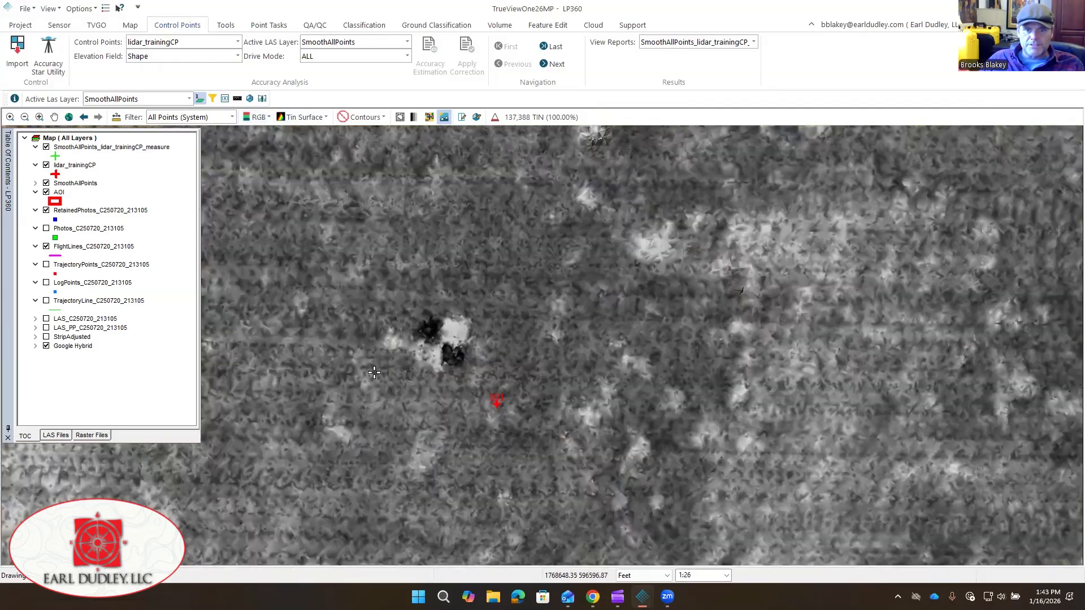
- Examine how the ground targets line up with control points 100 and 101 in the intensity display
scroll(433, 336, "down", 8)
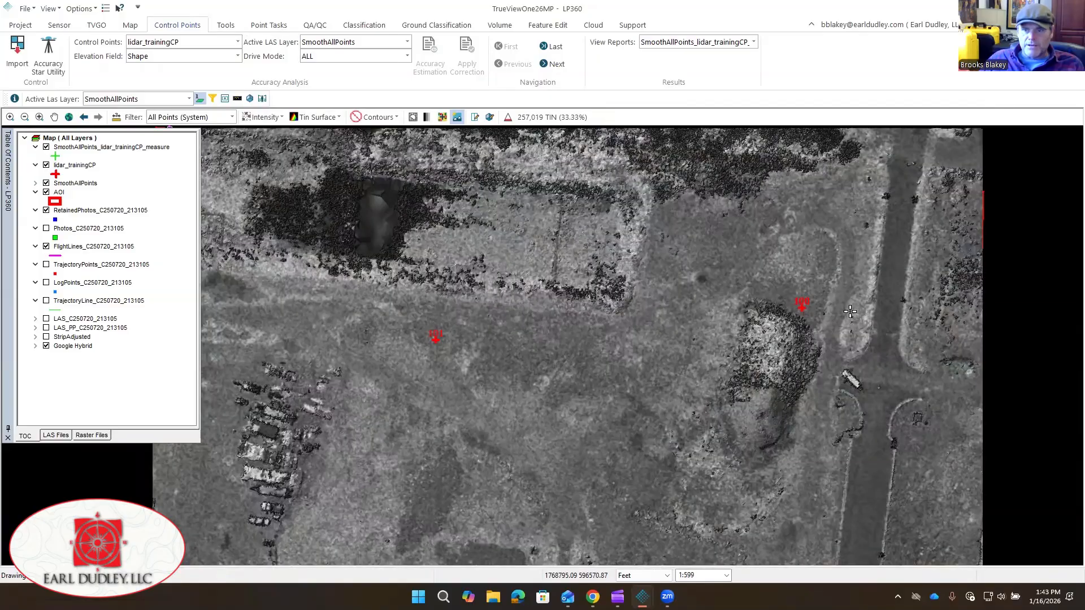
scroll(814, 309, "up", 3)
scroll(698, 306, "up", 5)
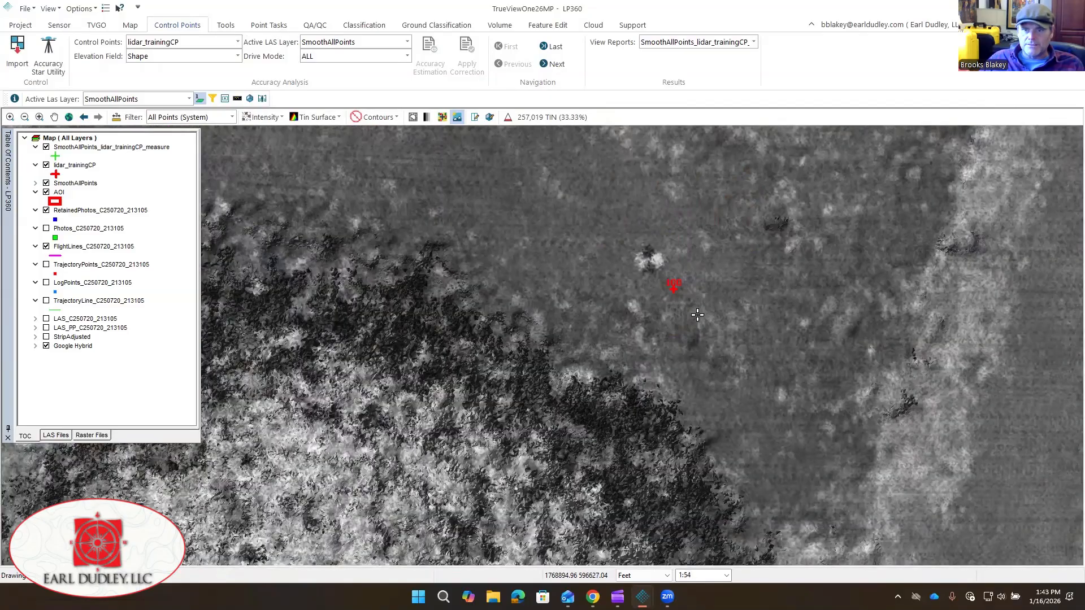
scroll(634, 258, "up", 1)
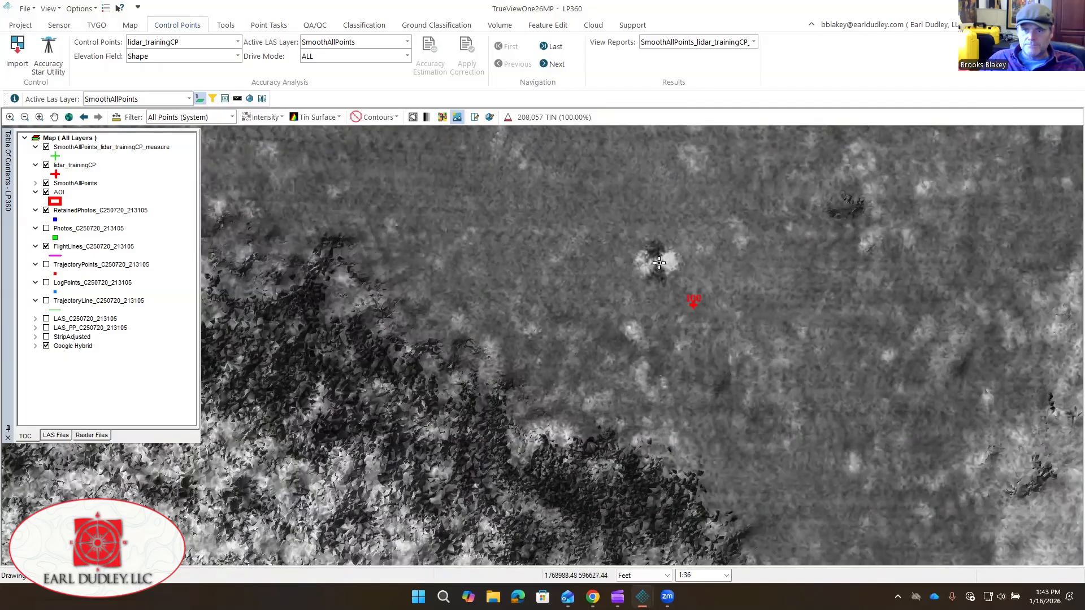
scroll(655, 262, "down", 4)
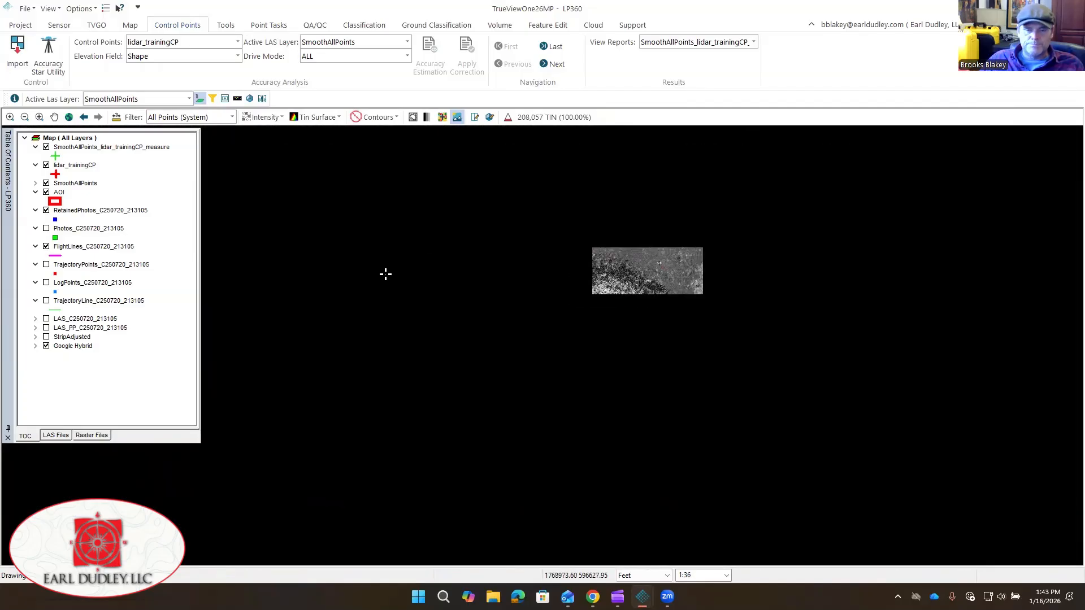
scroll(526, 380, "up", 2)
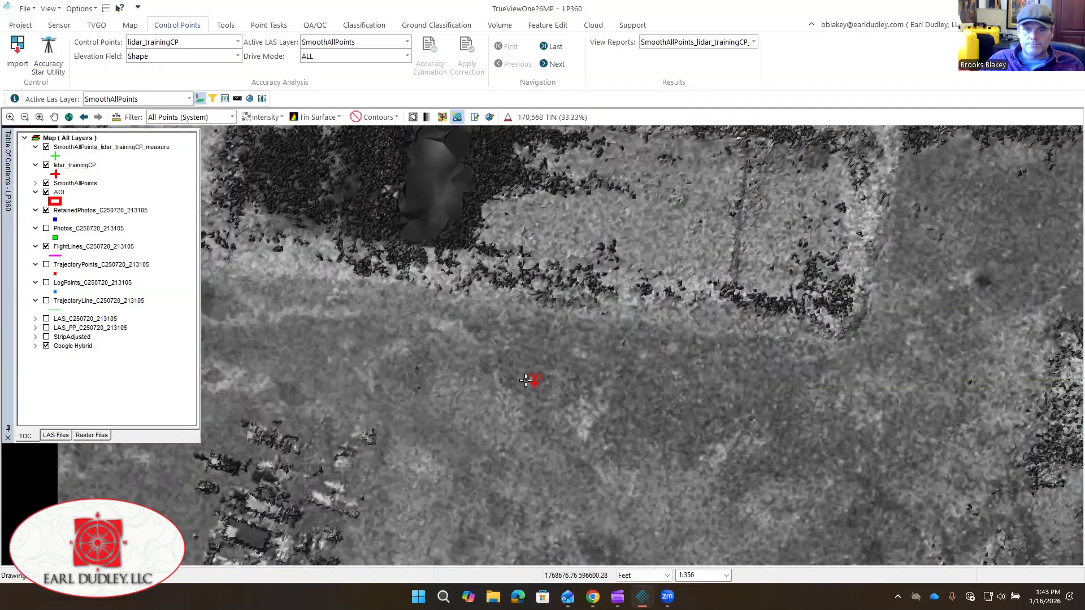
scroll(526, 380, "up", 2)
scroll(571, 394, "down", 2)
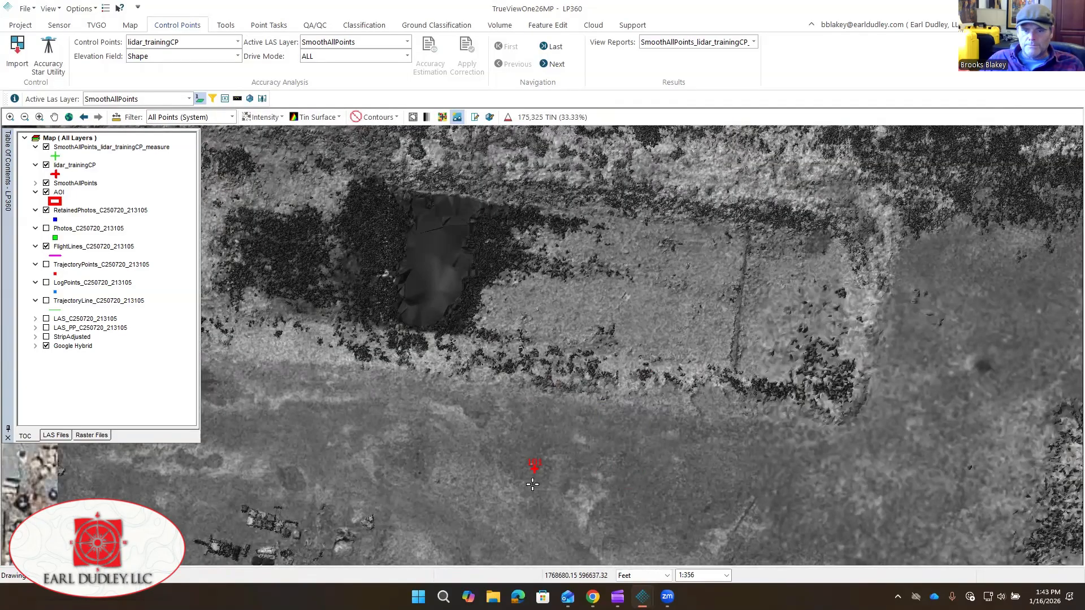
scroll(532, 485, "up", 5)
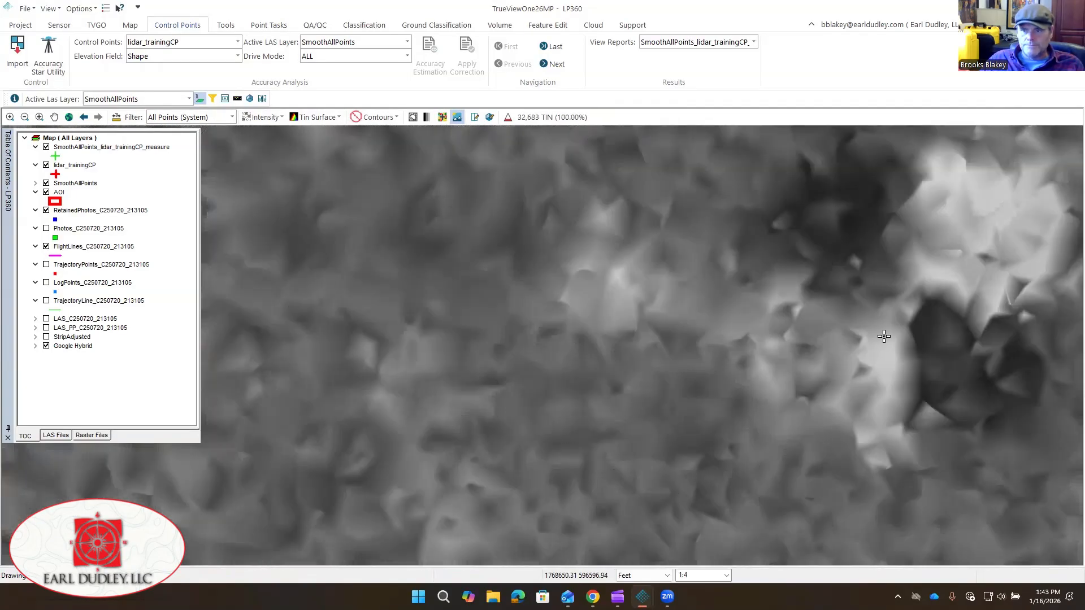
scroll(884, 337, "down", 3)
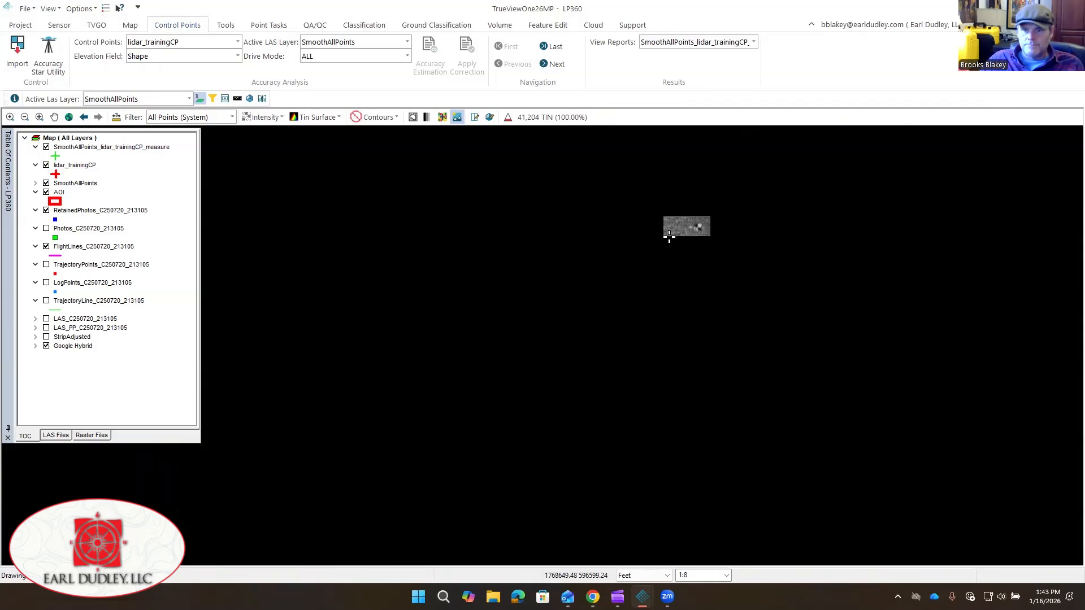
scroll(701, 316, "down", 5)
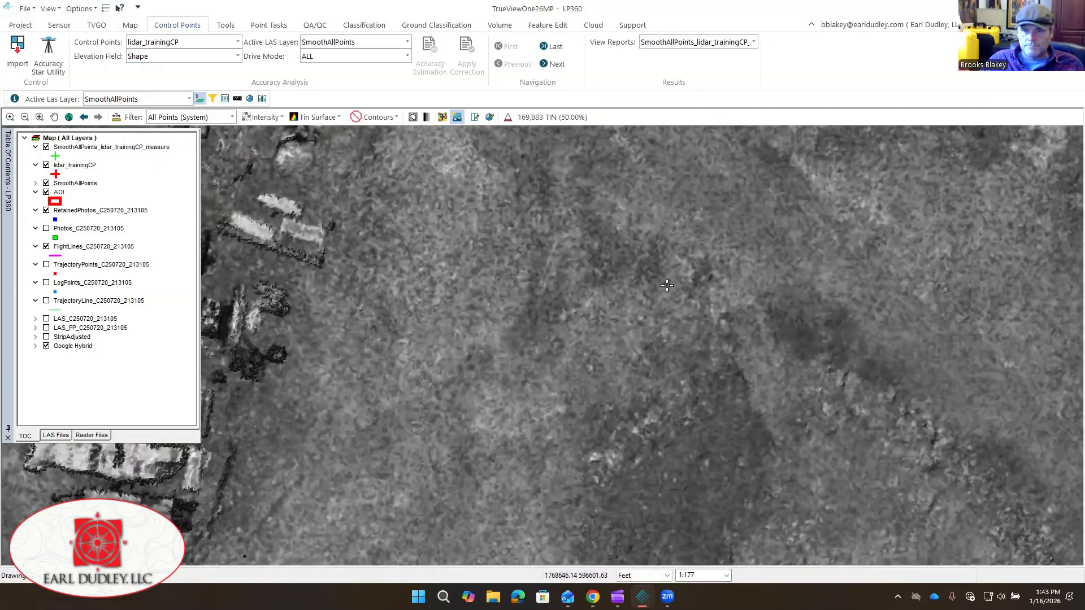
- Examine the offset between the ground targets and control points 102 and 103 in the intensity display
scroll(662, 328, "down", 3)
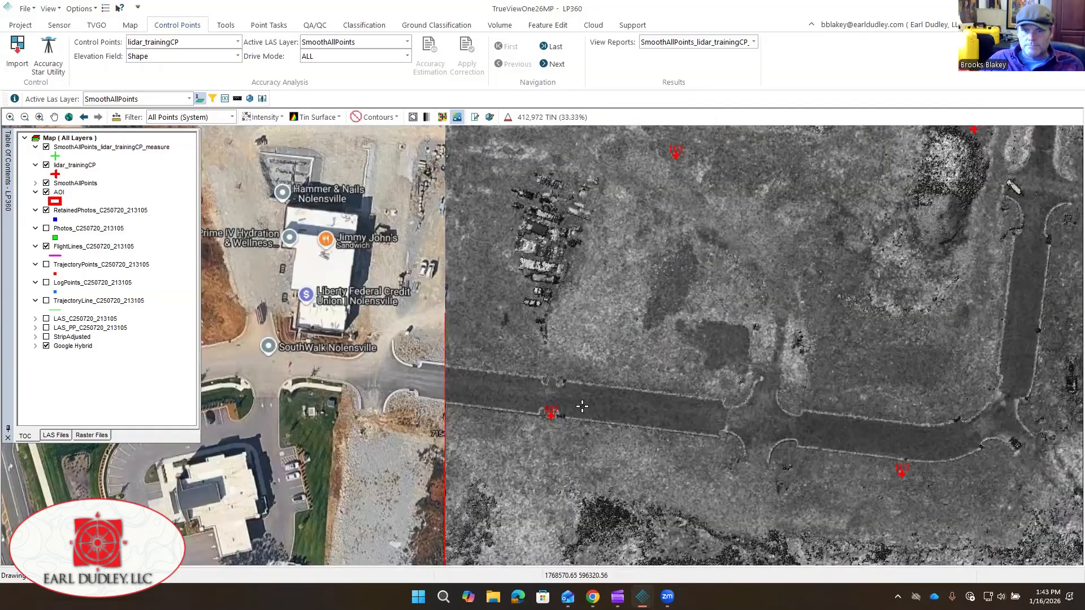
scroll(547, 418, "up", 5)
scroll(548, 418, "down", 3)
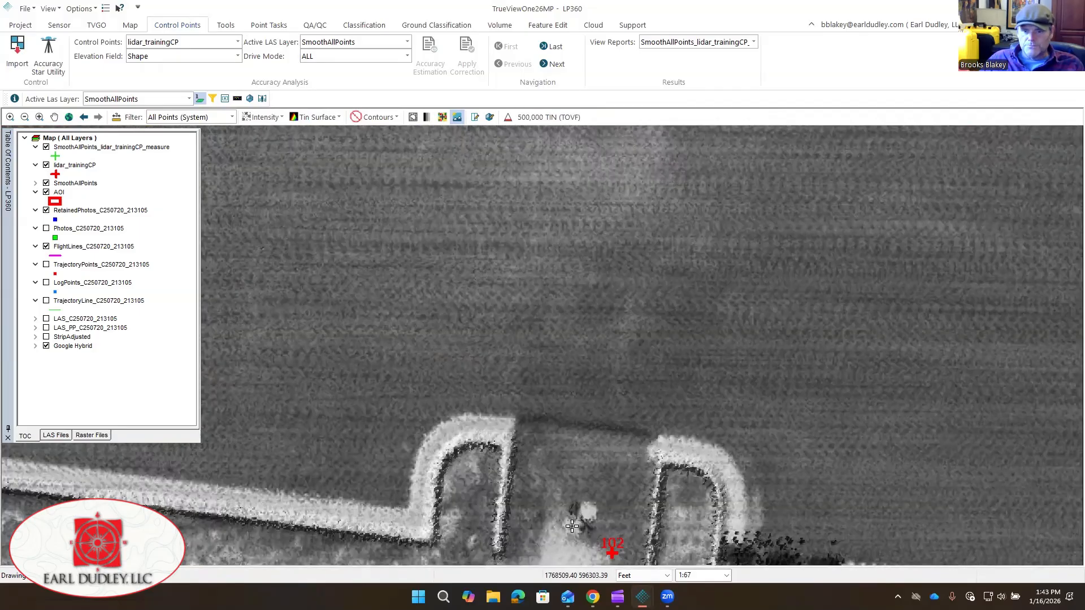
scroll(429, 404, "down", 4)
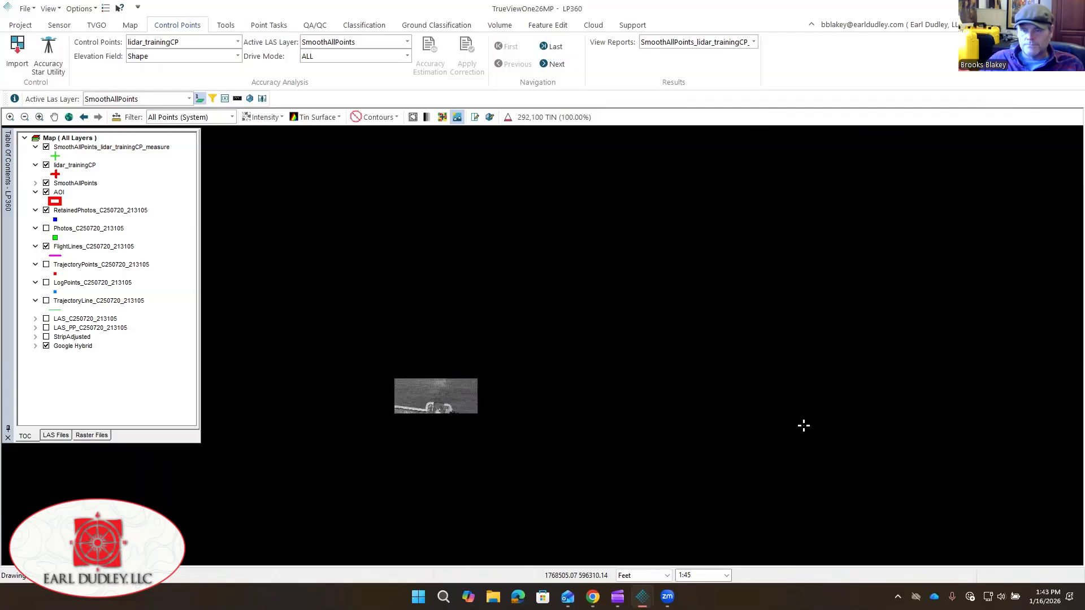
scroll(896, 487, "up", 5)
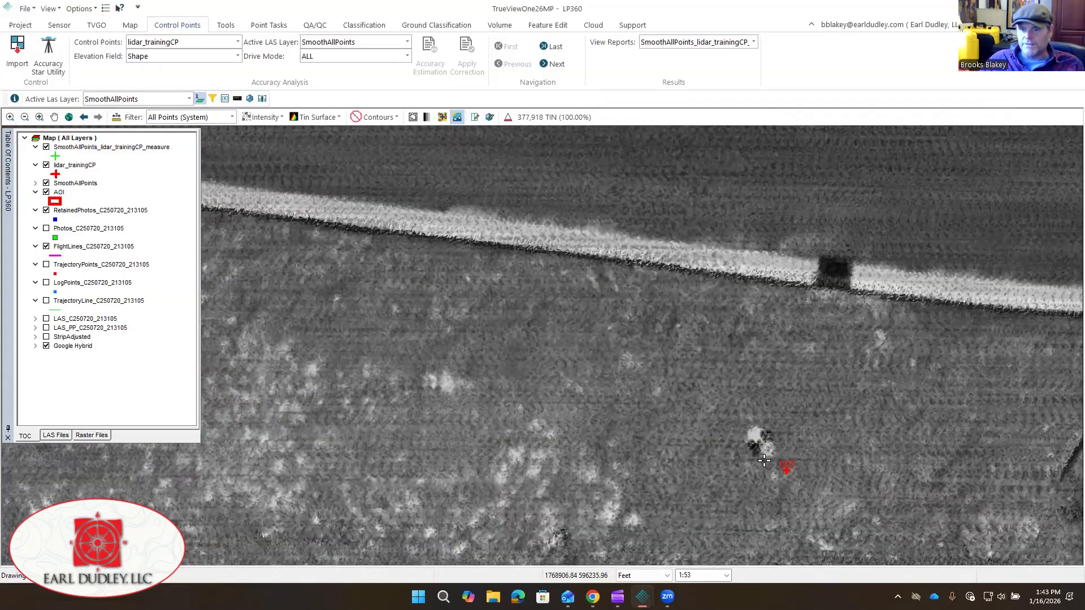
scroll(783, 467, "up", 3)
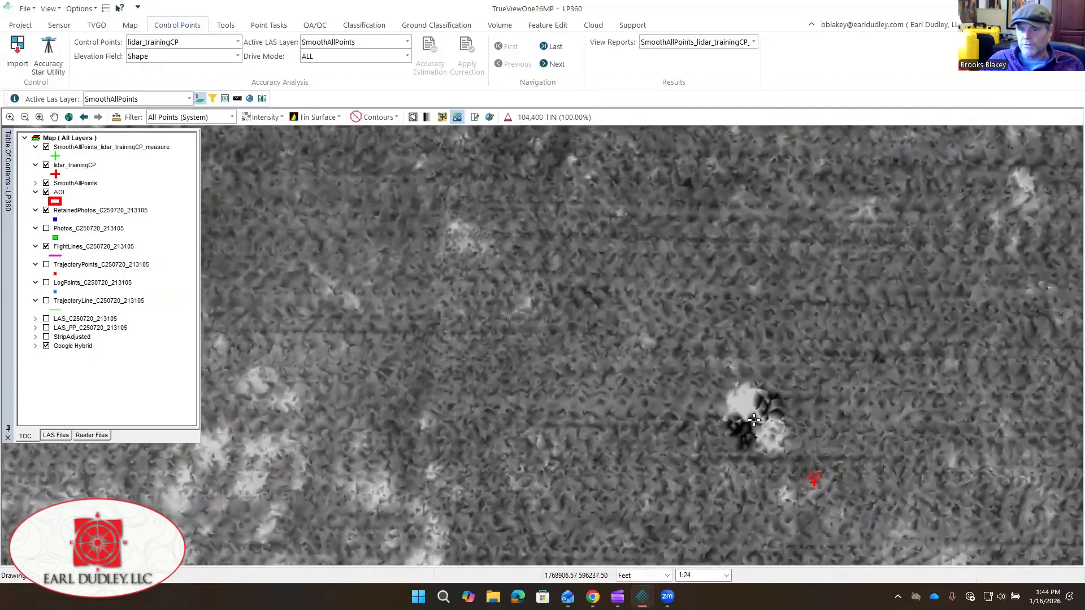
scroll(756, 426, "down", 1)
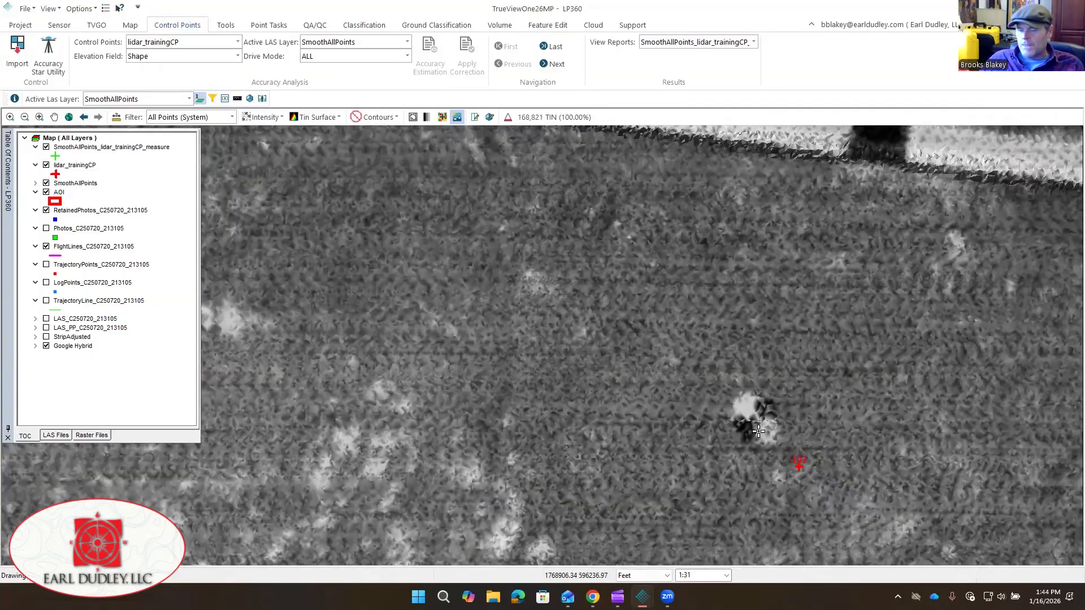
scroll(754, 430, "down", 2)
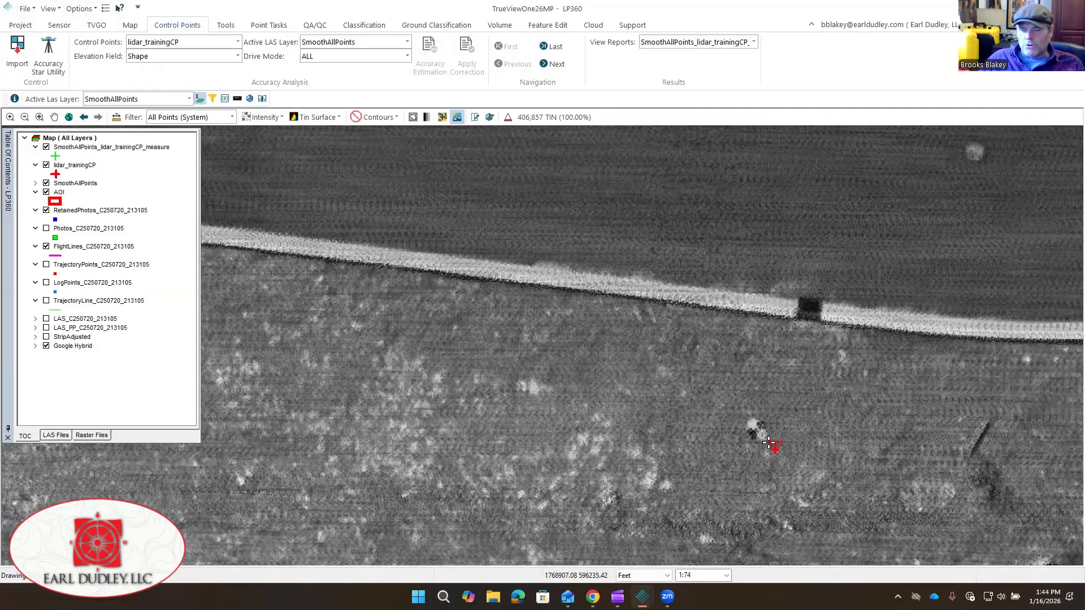
scroll(765, 444, "down", 3)
scroll(838, 420, "down", 2)
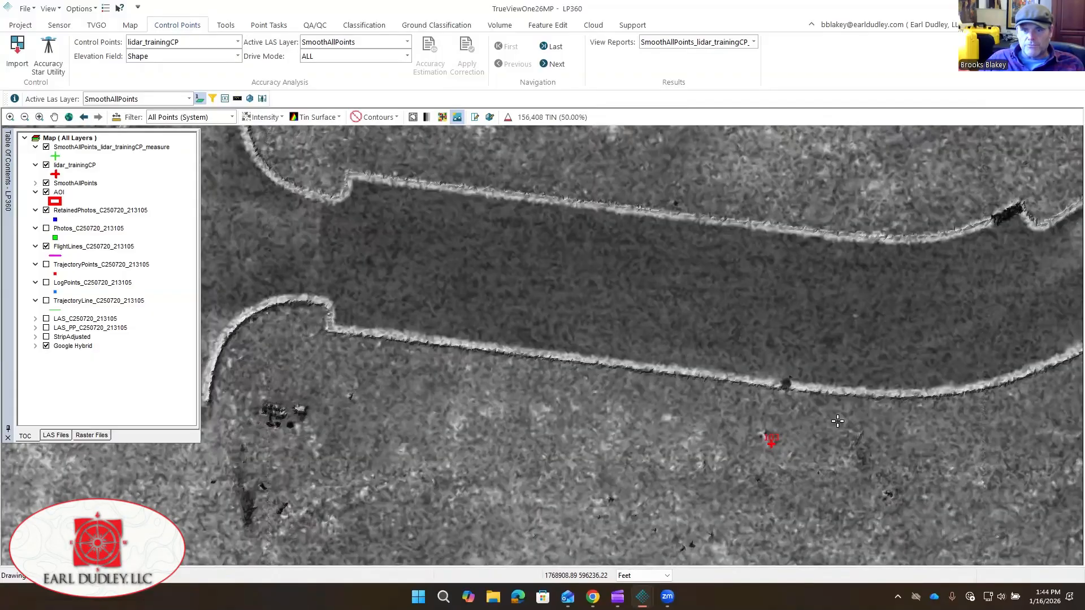
middle_click_drag(566, 373, 873, 379)
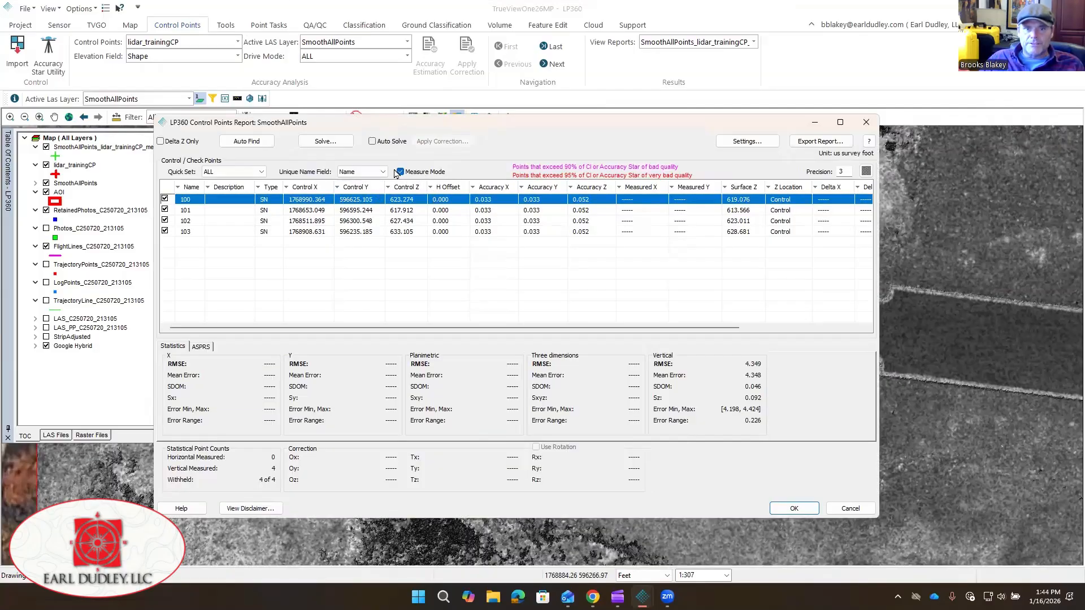
- Enable Measure Mode in the control points report, select point 100 and move the report window clear of the map
left_click(400, 172)
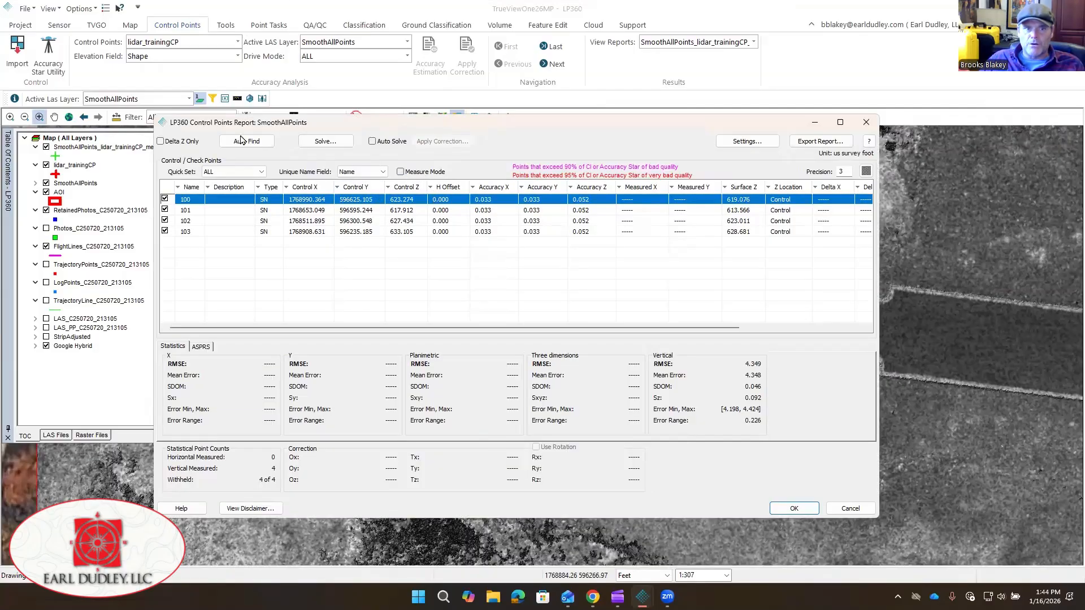
left_click(401, 172)
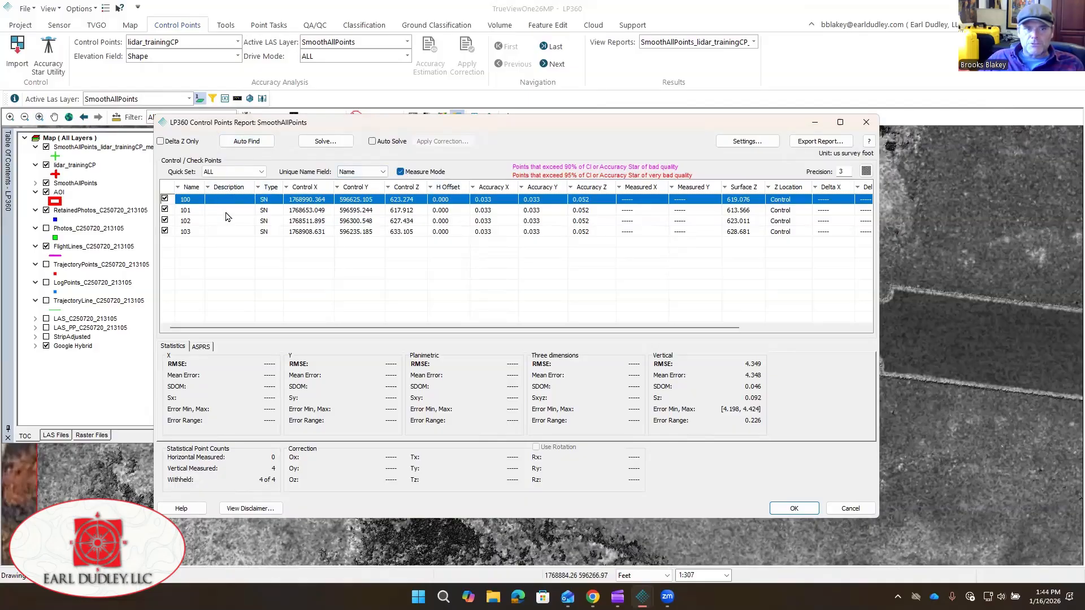
key("Down")
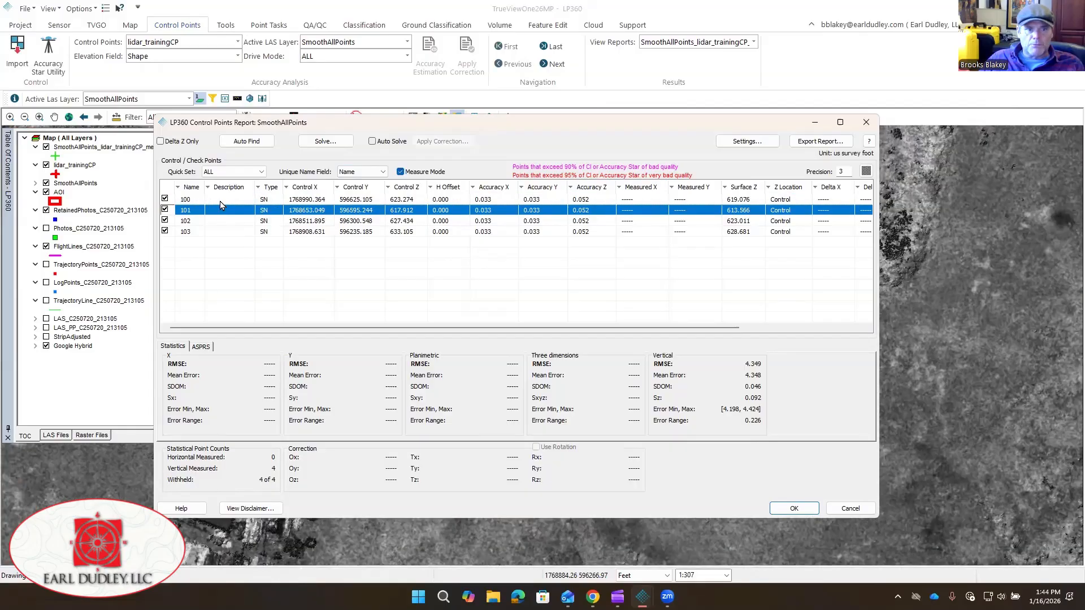
key("Up")
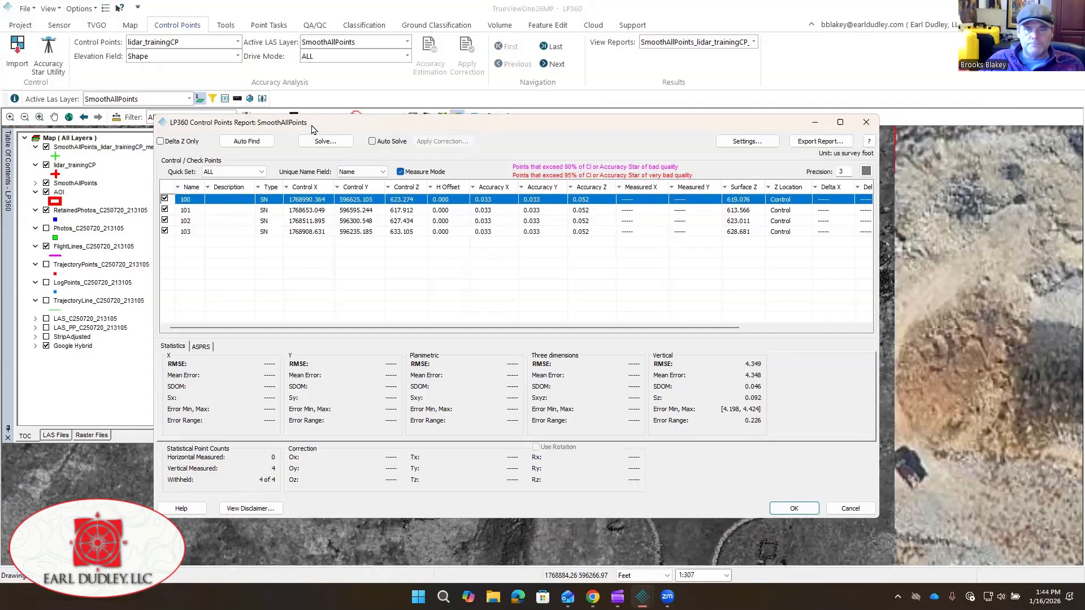
left_click_drag(311, 129, 803, 165)
- Measure control points 100 and 101 at the centers of their checkered ground targets
scroll(545, 331, "up", 3)
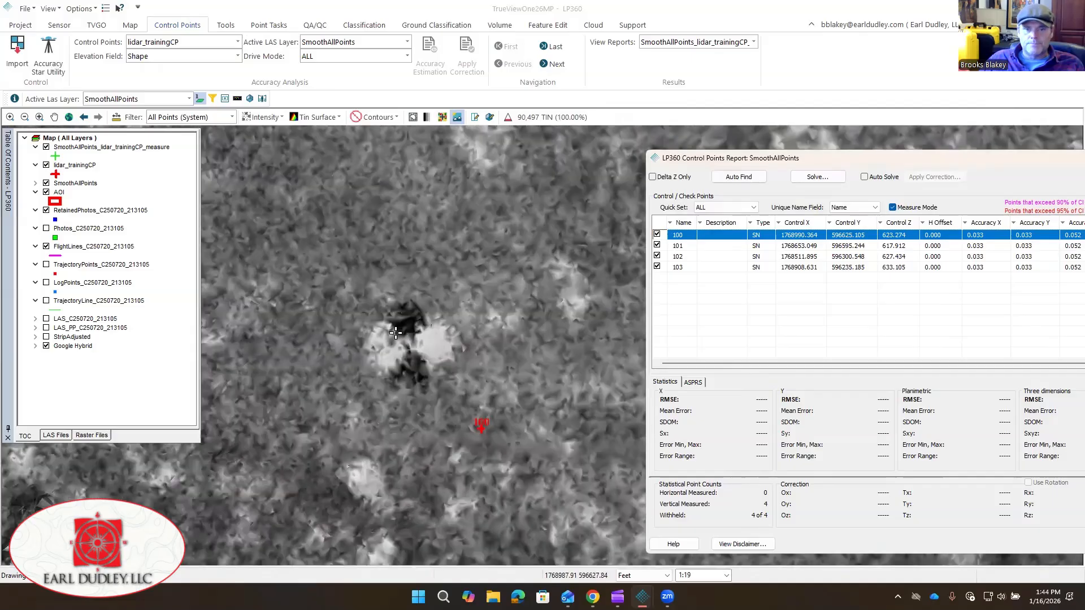
scroll(400, 334, "up", 1)
left_click(416, 347)
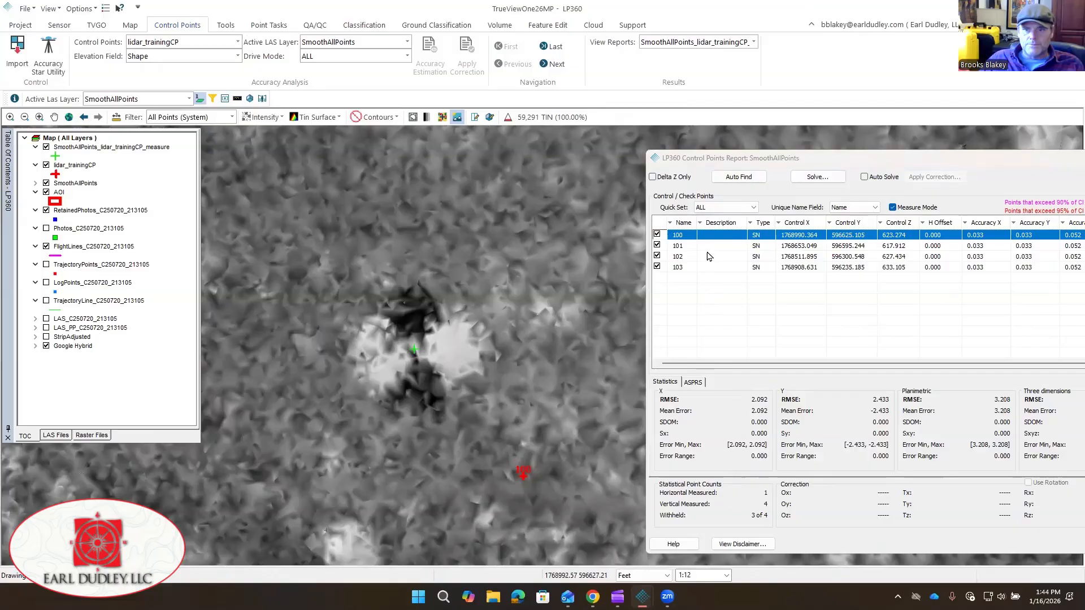
left_click(709, 247)
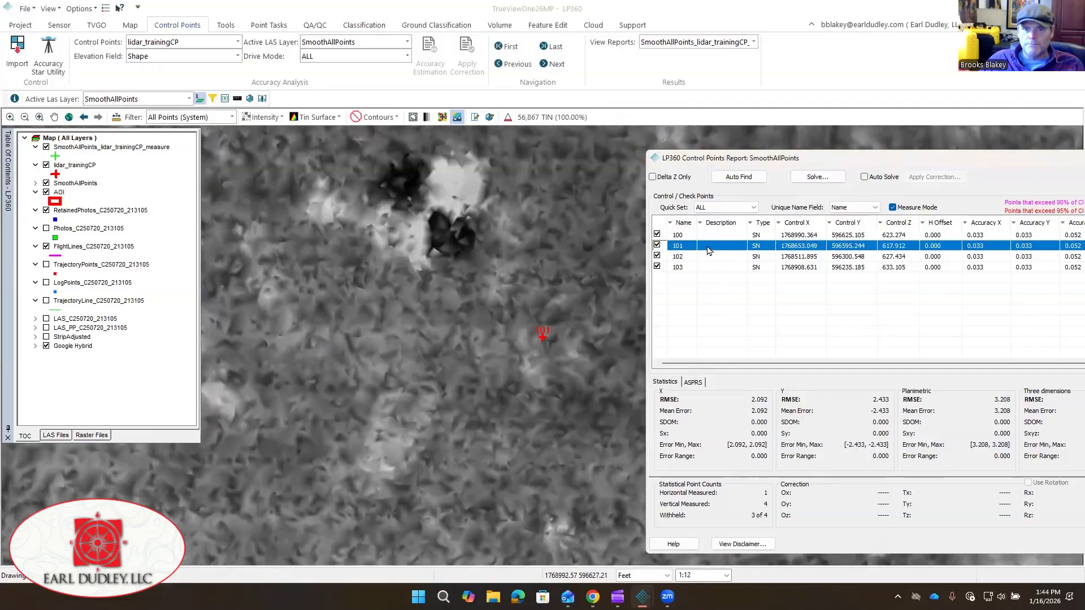
left_click(427, 206)
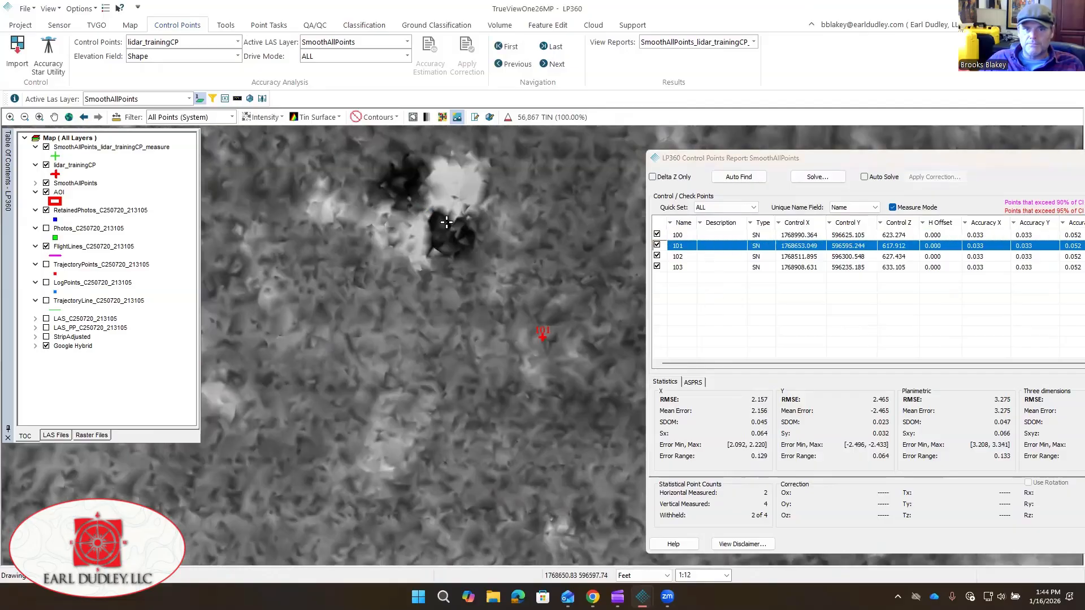
- Measure control points 102 and 103 at the centers of their checkered ground targets
left_click(687, 258)
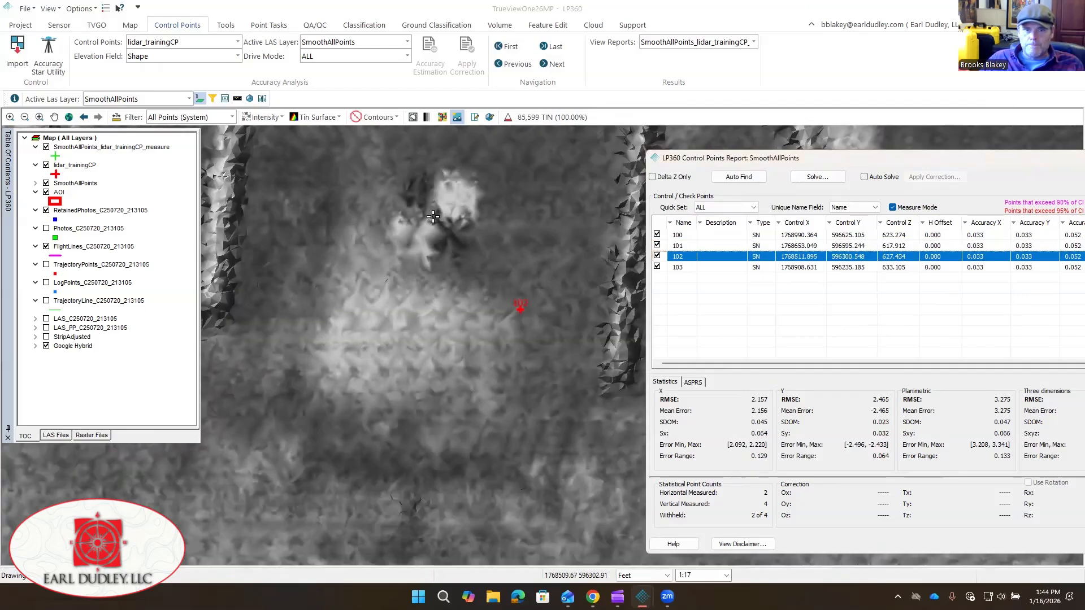
left_click(433, 217)
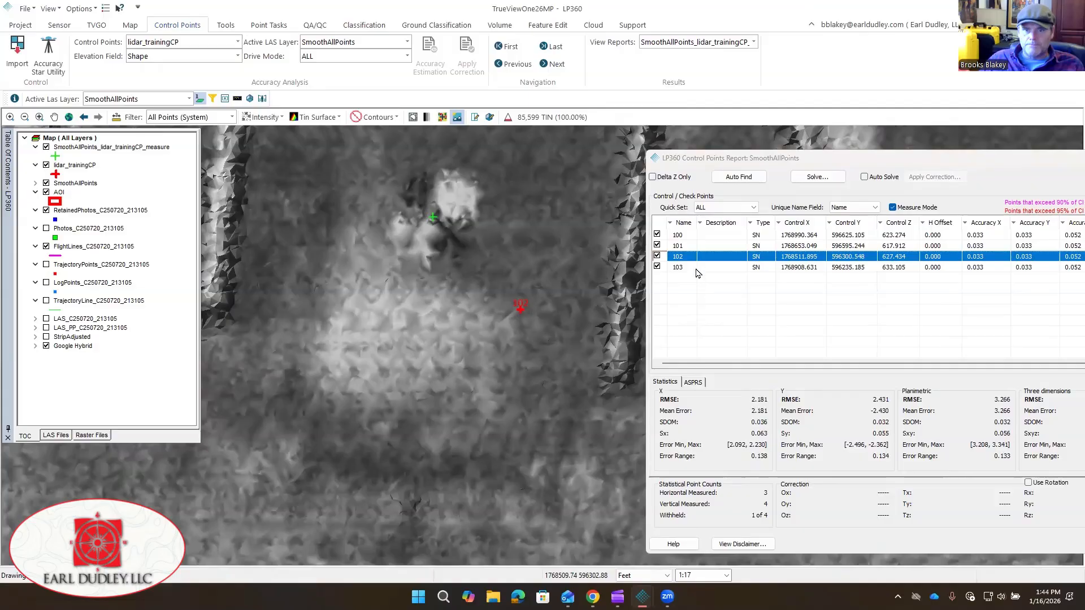
left_click(697, 269)
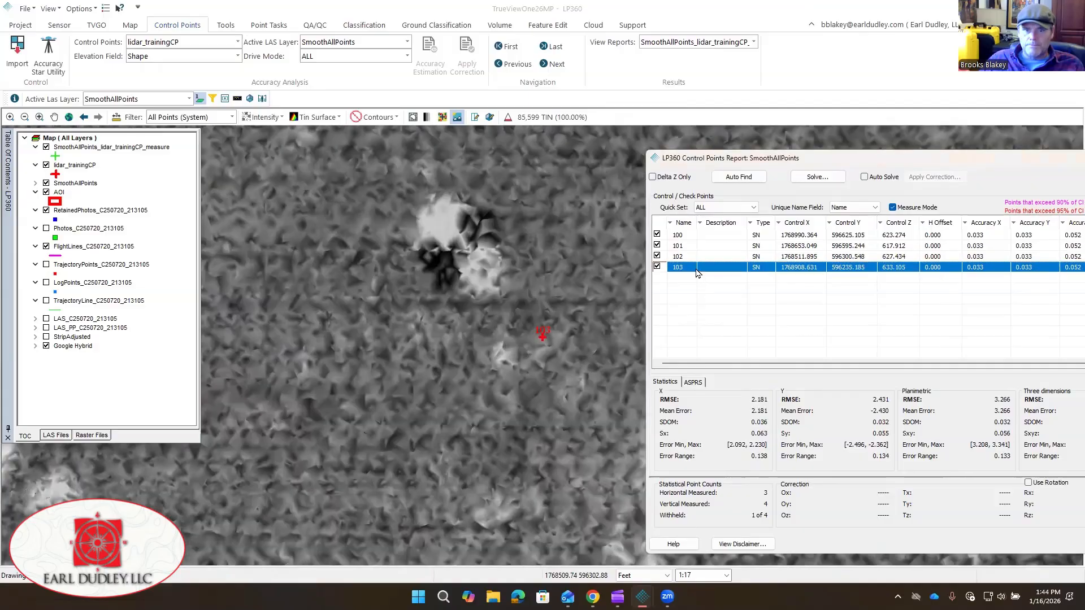
left_click(462, 247)
left_click(872, 168)
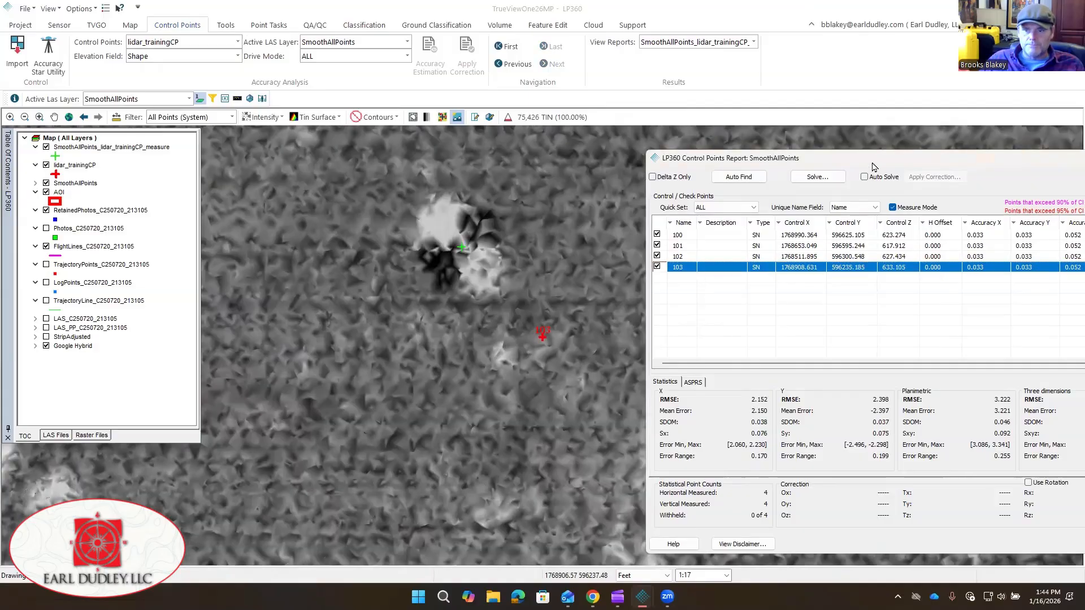
- Solve the correction from the four measured control points and apply it without rotation to an output layer named Debias
left_click_drag(861, 162, 463, 107)
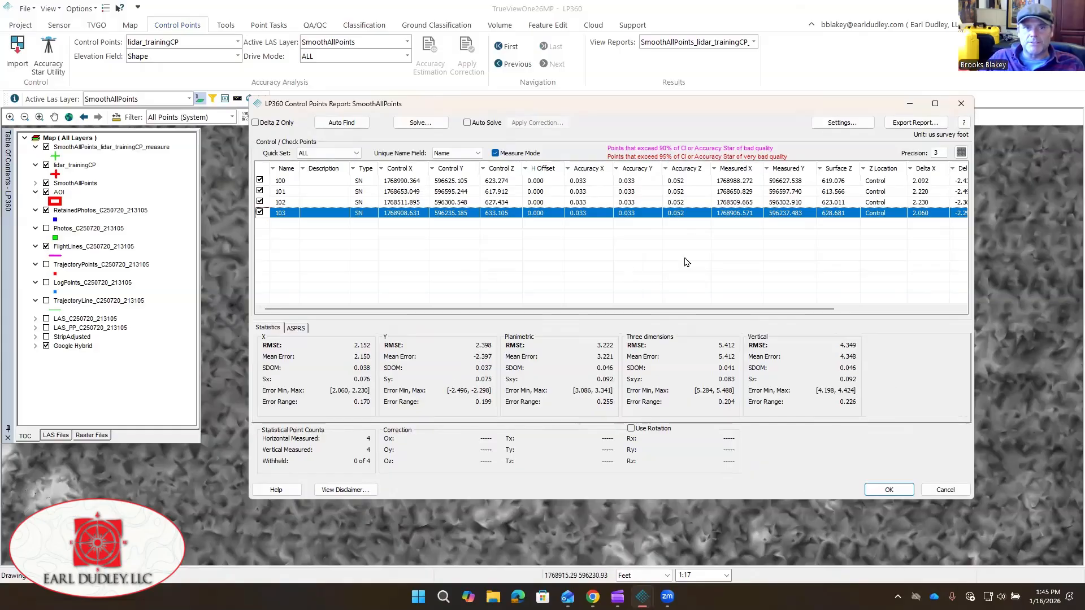
left_click(423, 124)
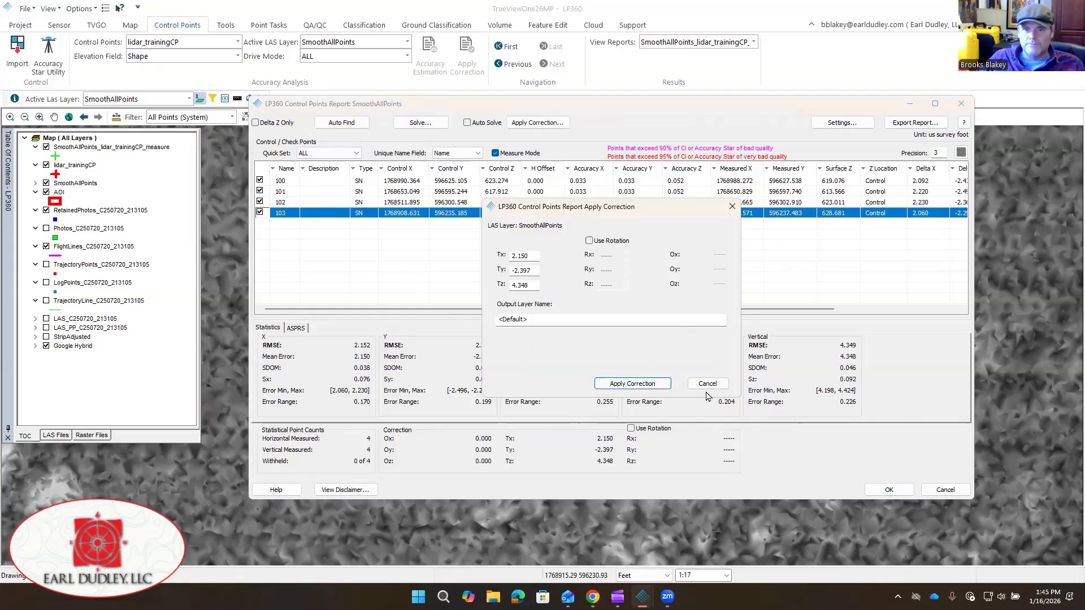
left_click(601, 321)
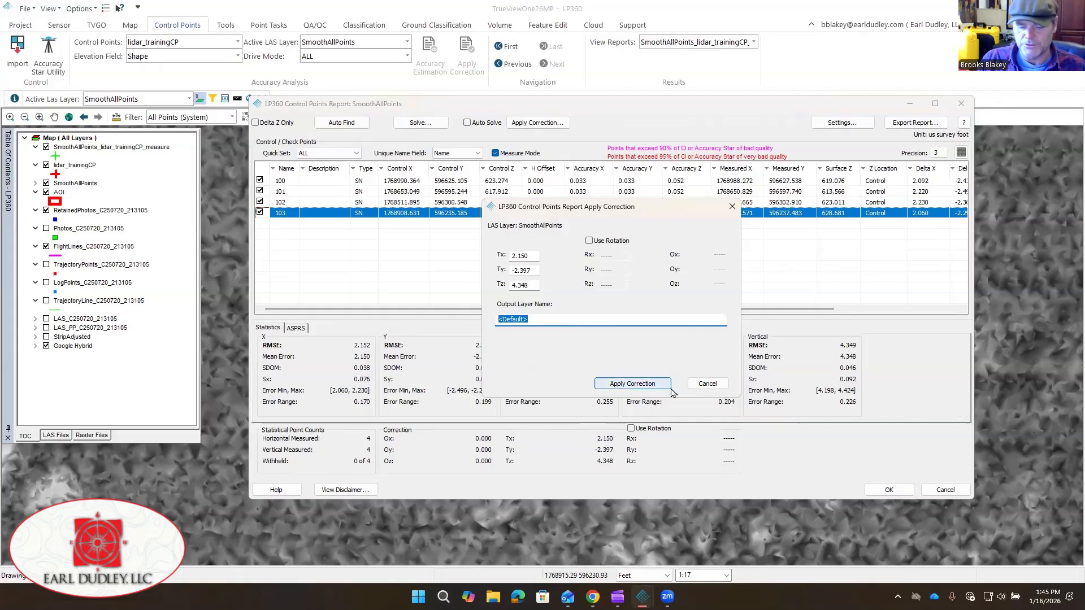
type("A")
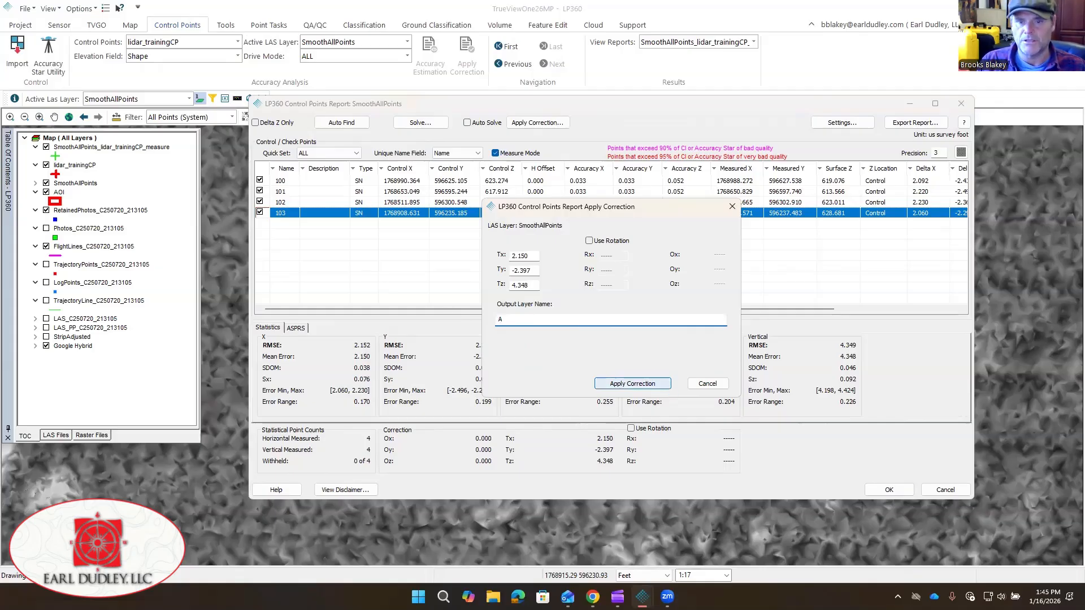
type("dj")
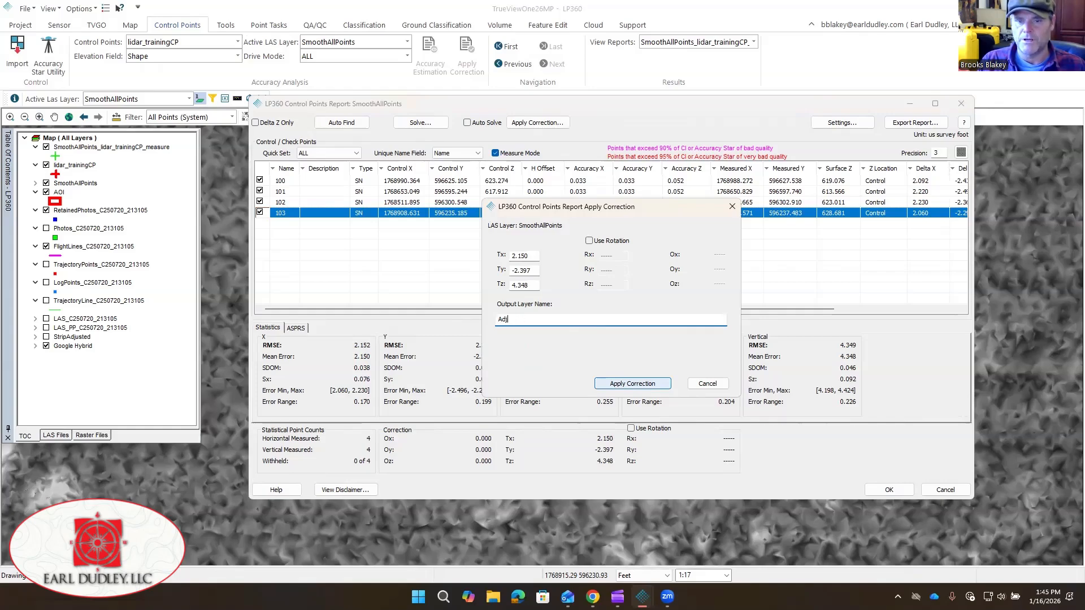
type("Debias")
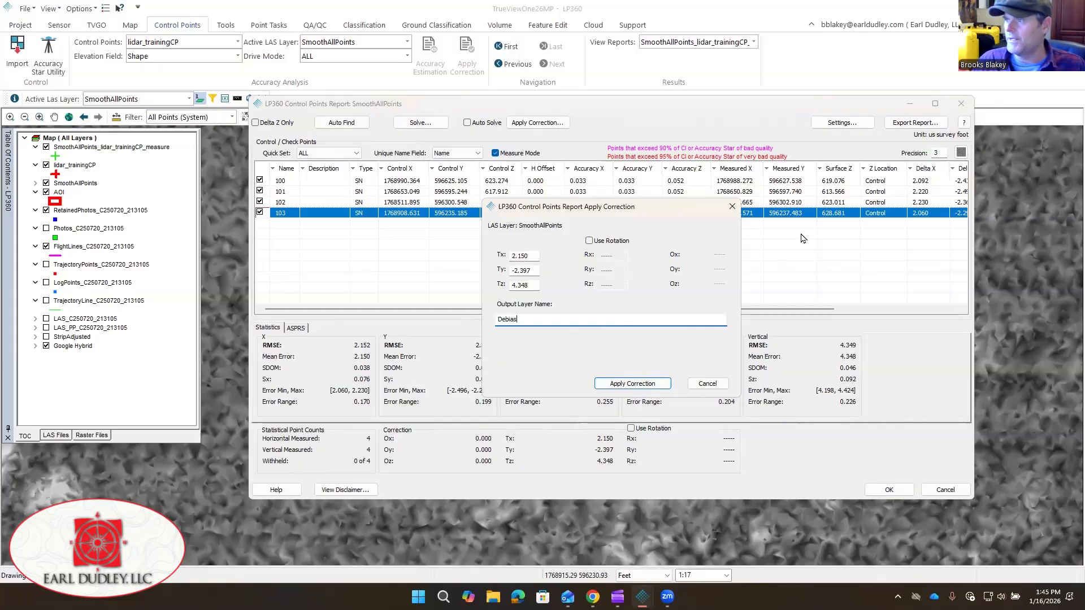
left_click(655, 385)
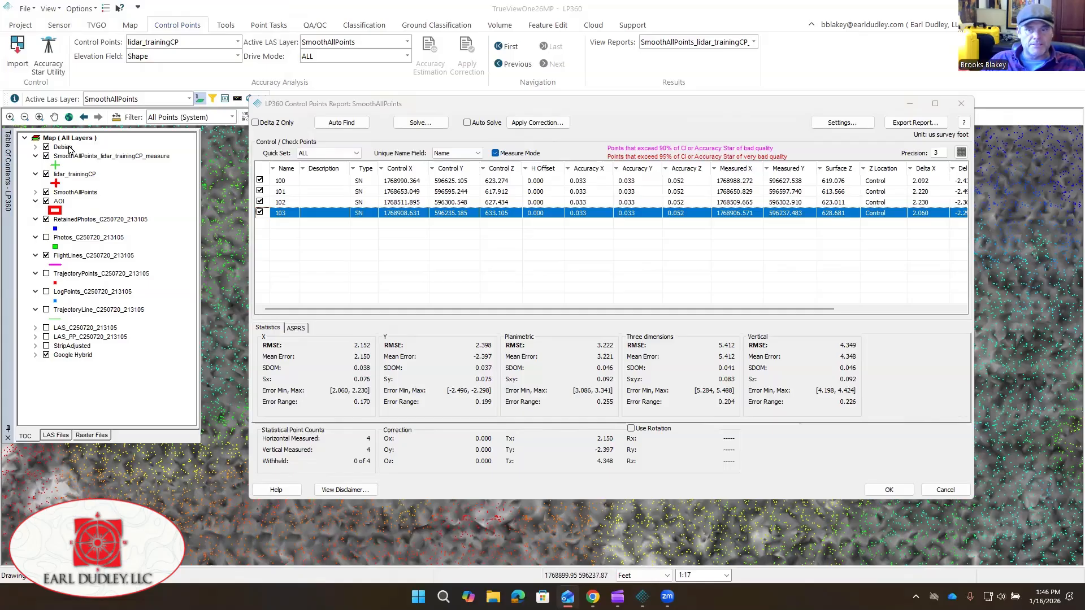
- Close the control points report, saving the changed attributes to the feature layer, and make Debias the active LAS layer
left_click(889, 490)
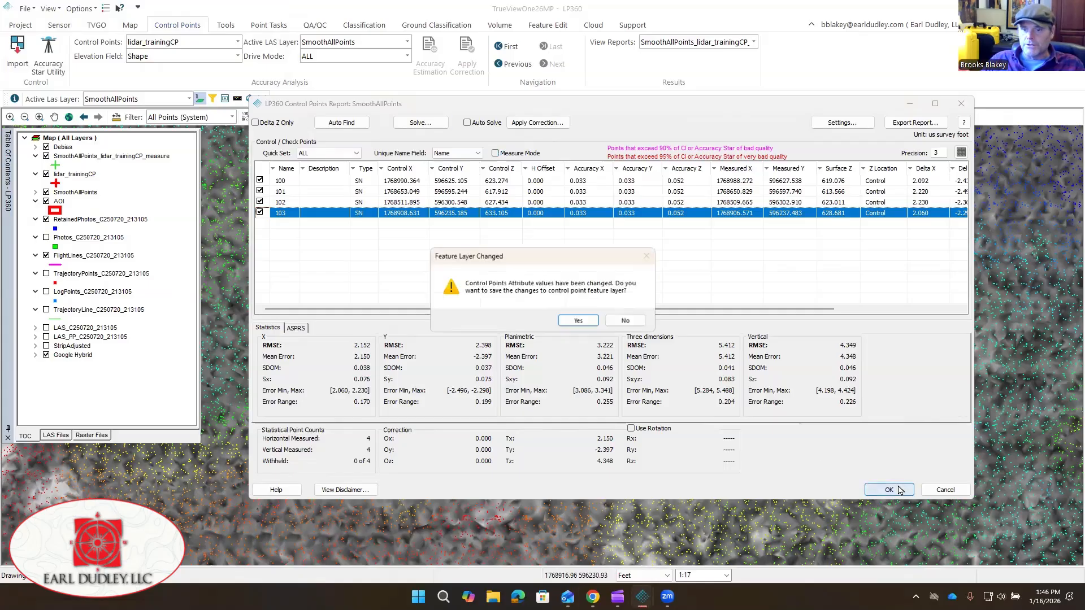
left_click(587, 325)
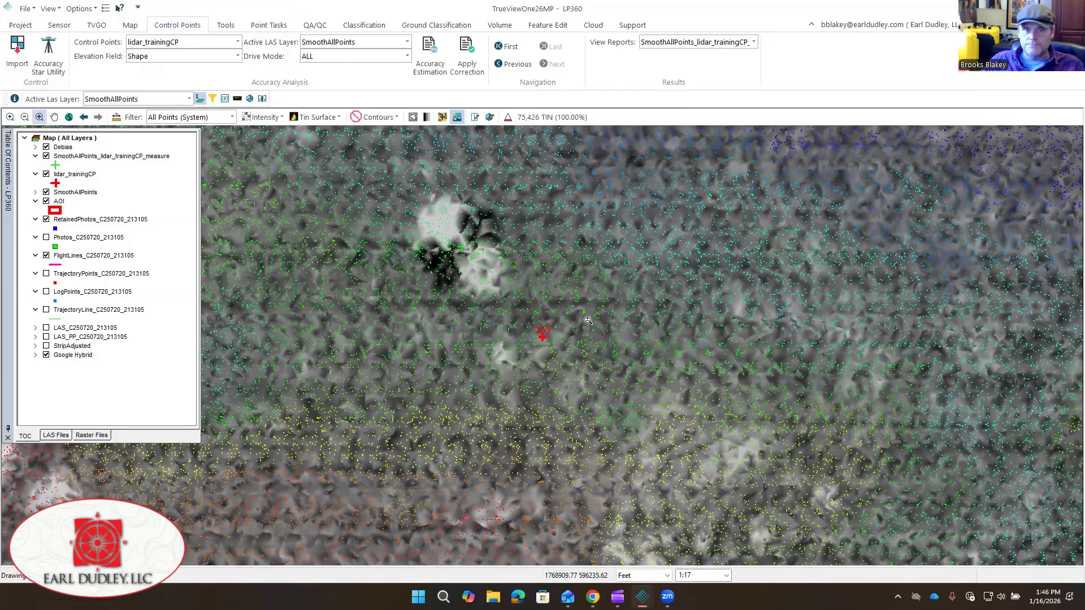
left_click(132, 100)
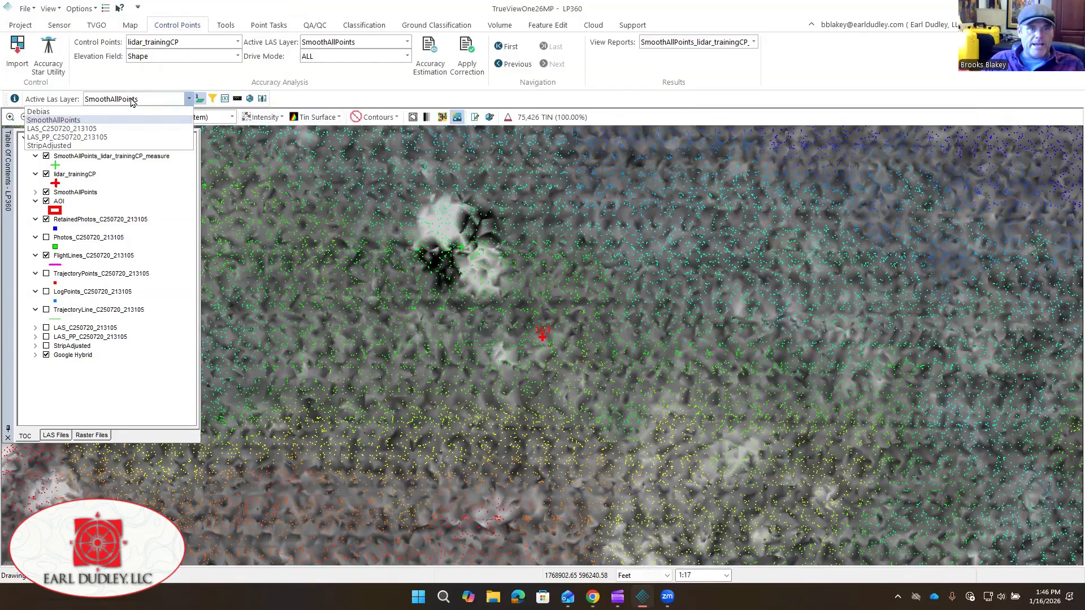
left_click(73, 113)
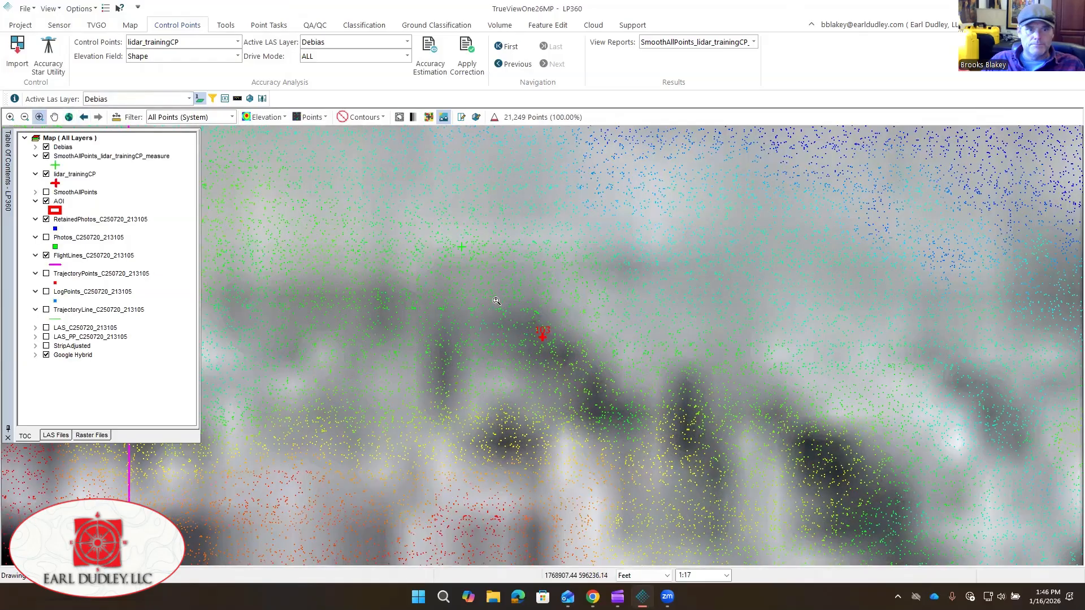
- Display the Debias layer by Intensity as a TIN Surface
scroll(496, 302, "down", 3)
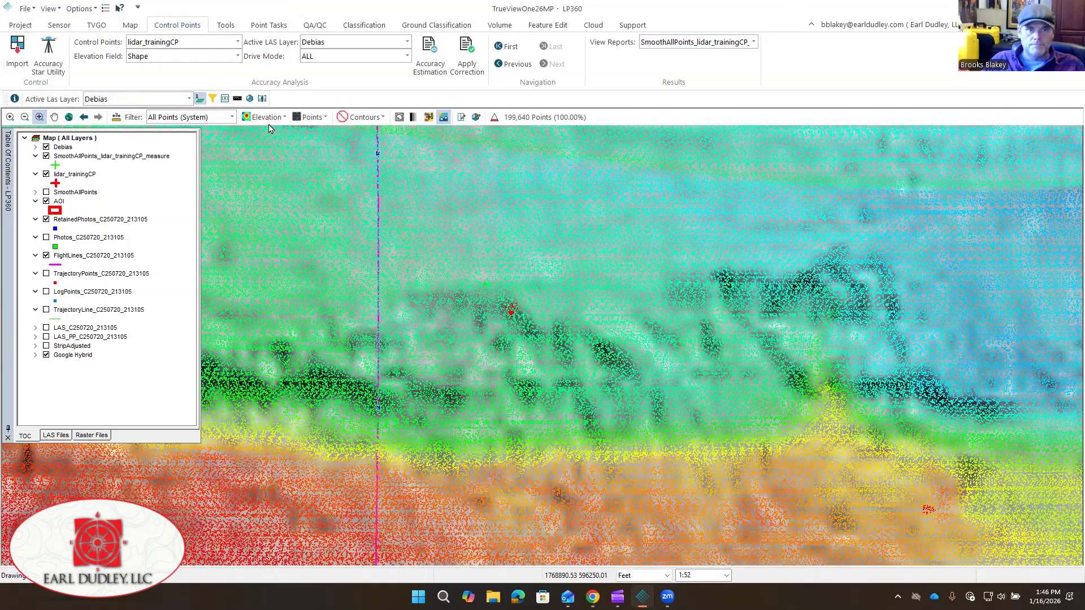
left_click(267, 117)
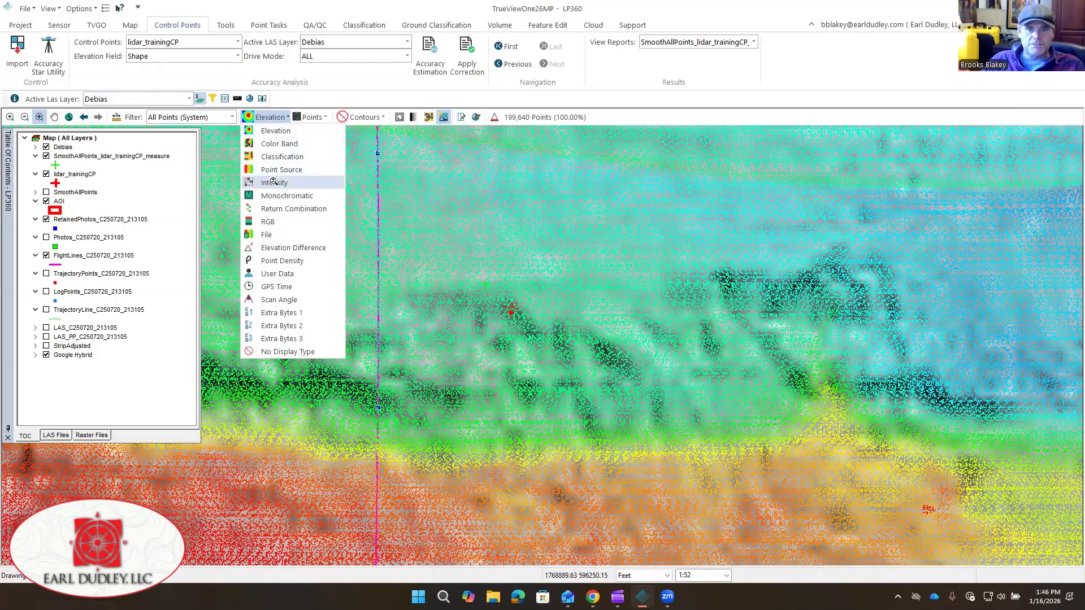
left_click(274, 182)
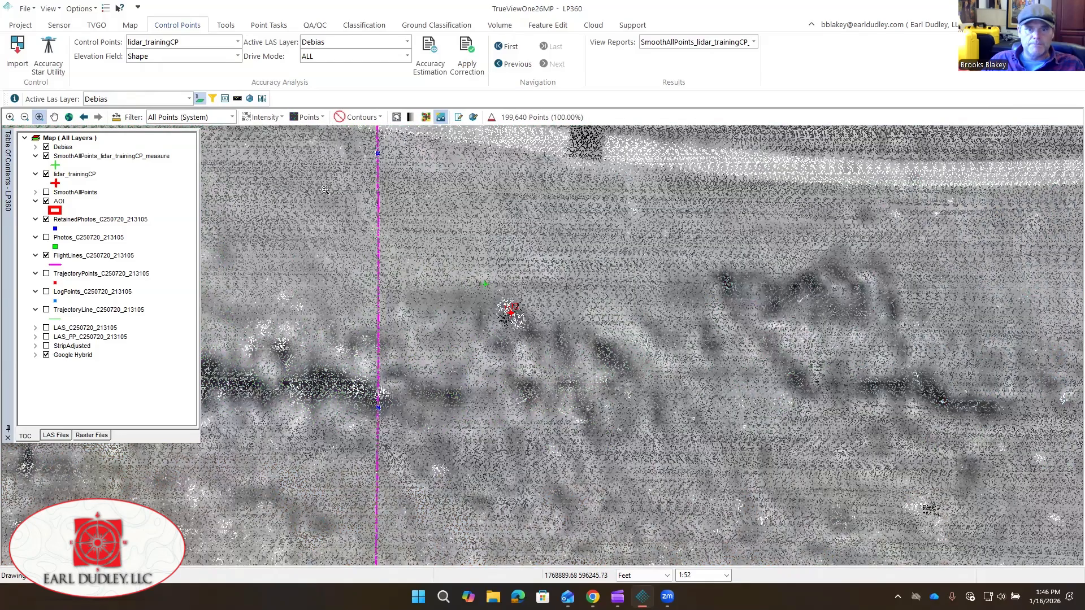
left_click(310, 117)
left_click(339, 144)
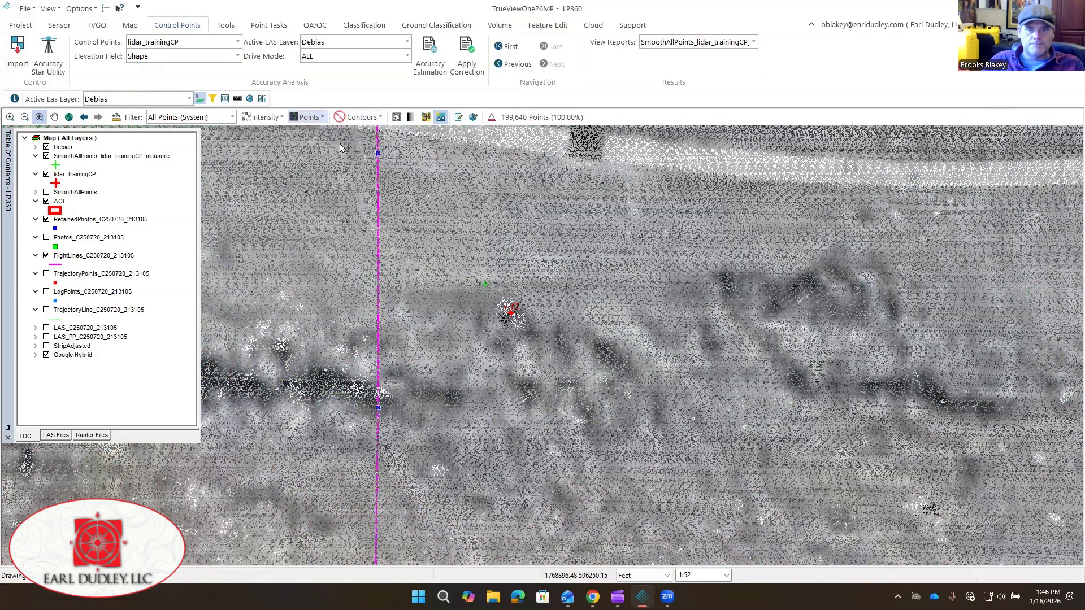
- Move the lidar_trainingCP layer above Debias in the layer order and inspect control point 103 against its ground target
left_click(72, 174)
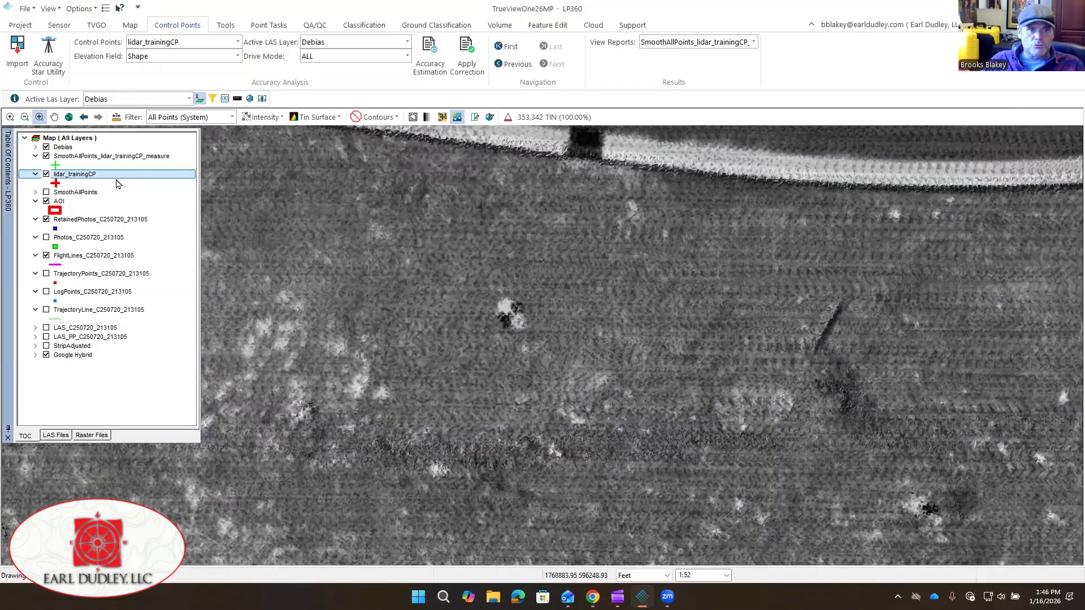
left_click_drag(114, 178, 120, 150)
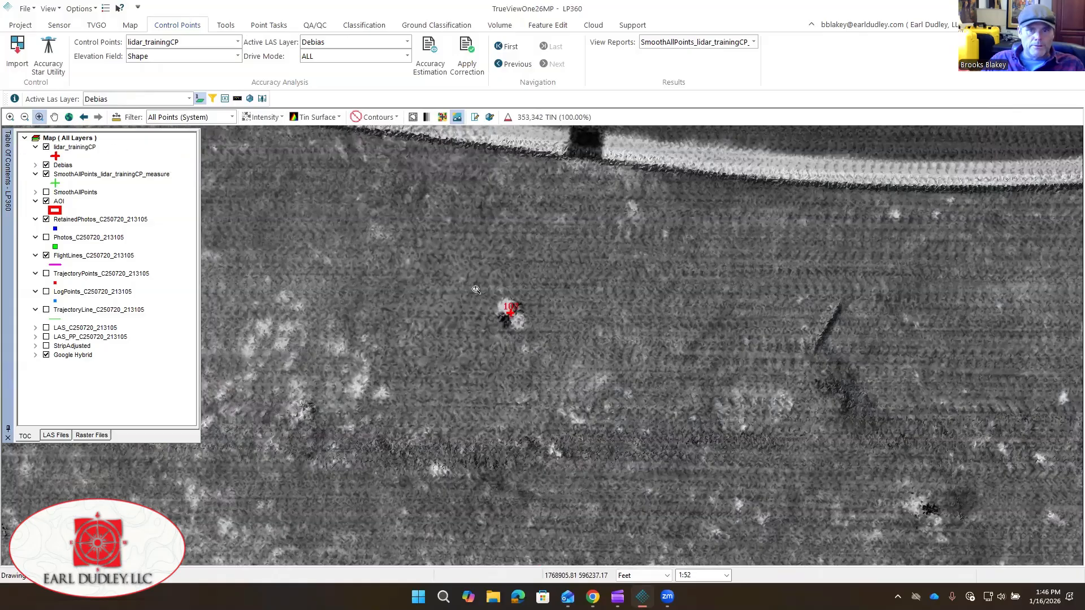
scroll(511, 318, "up", 3)
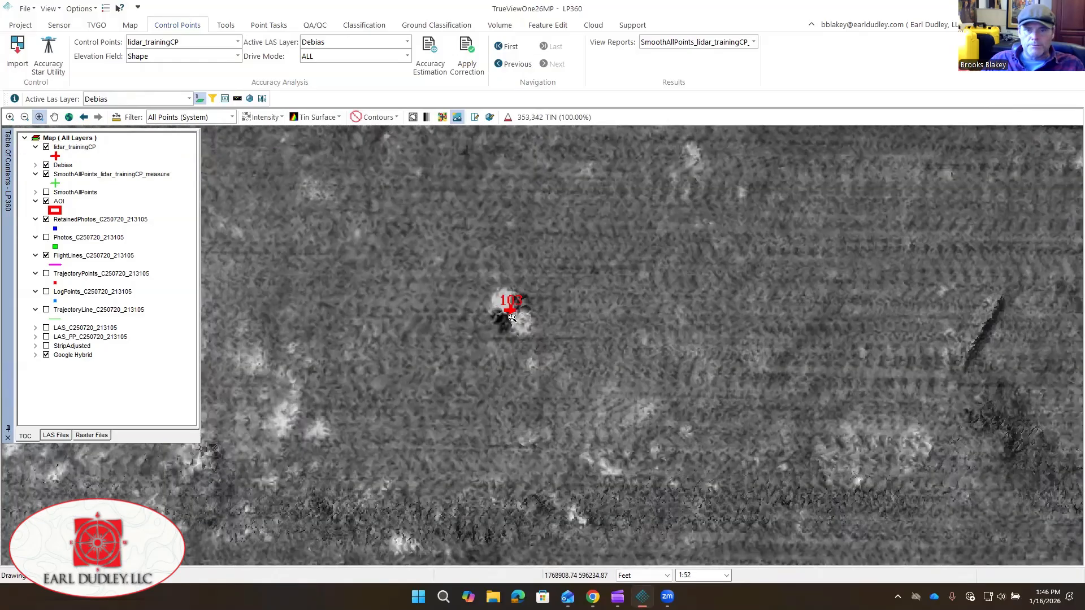
scroll(501, 318, "down", 2)
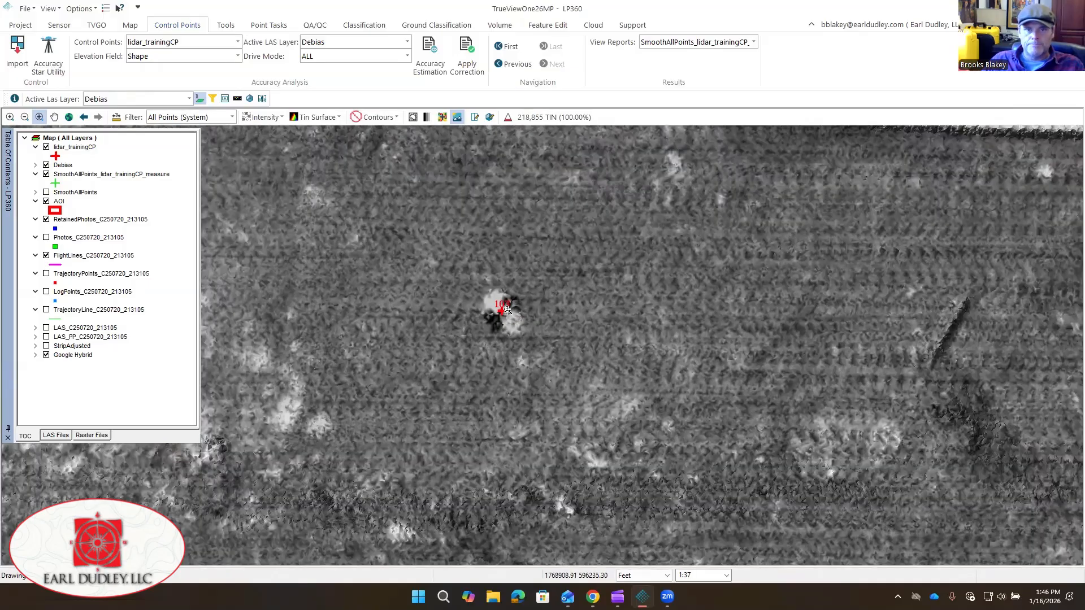
- Run Auto Find in a new Accuracy Estimation report for Debias, then enable Measure Mode with the report clear of the map
left_click(435, 52)
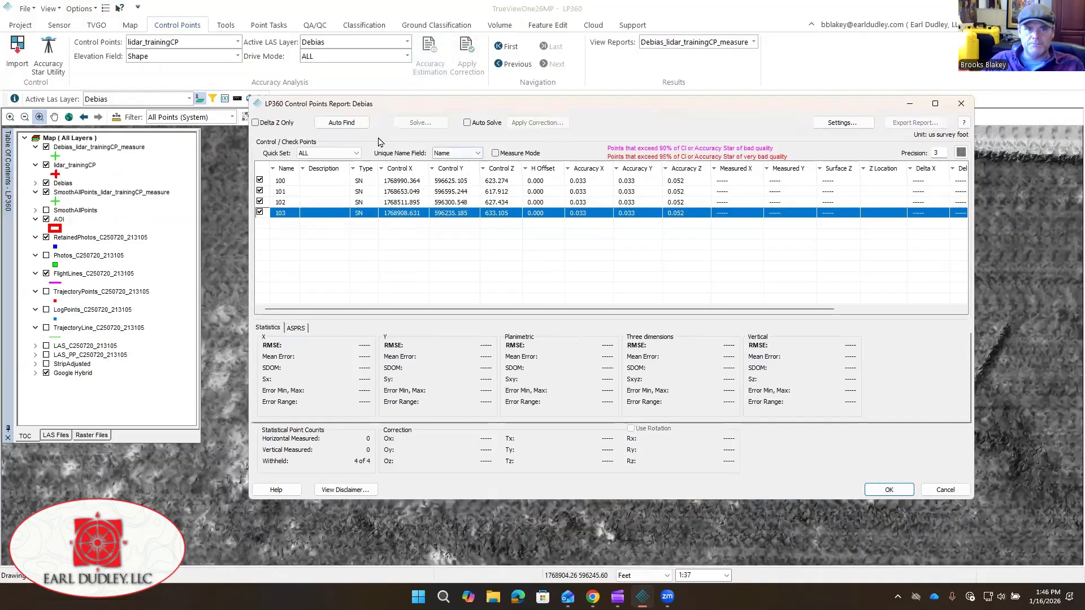
left_click(350, 123)
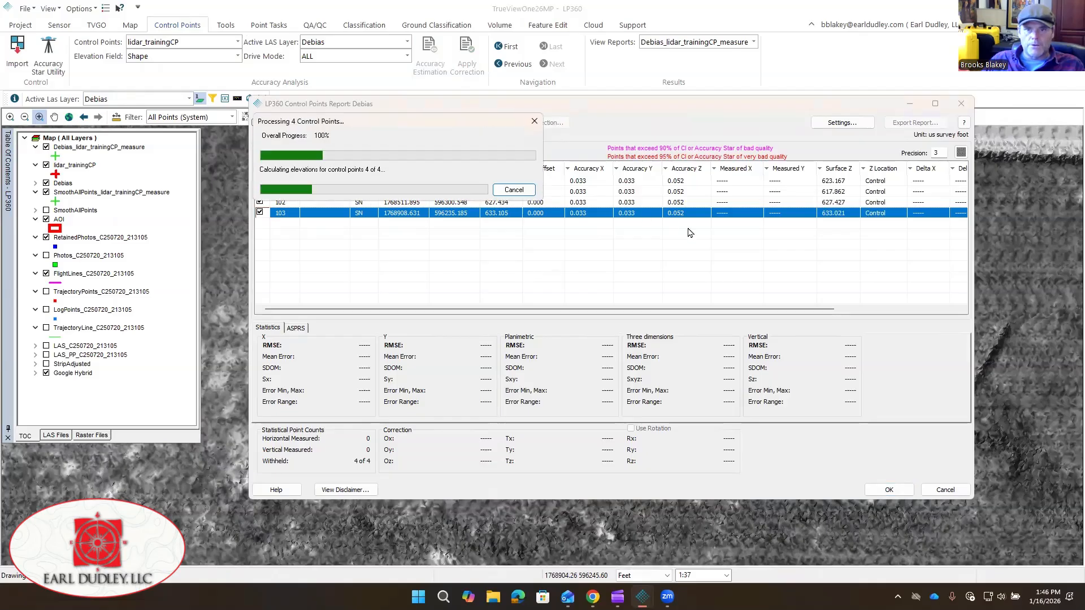
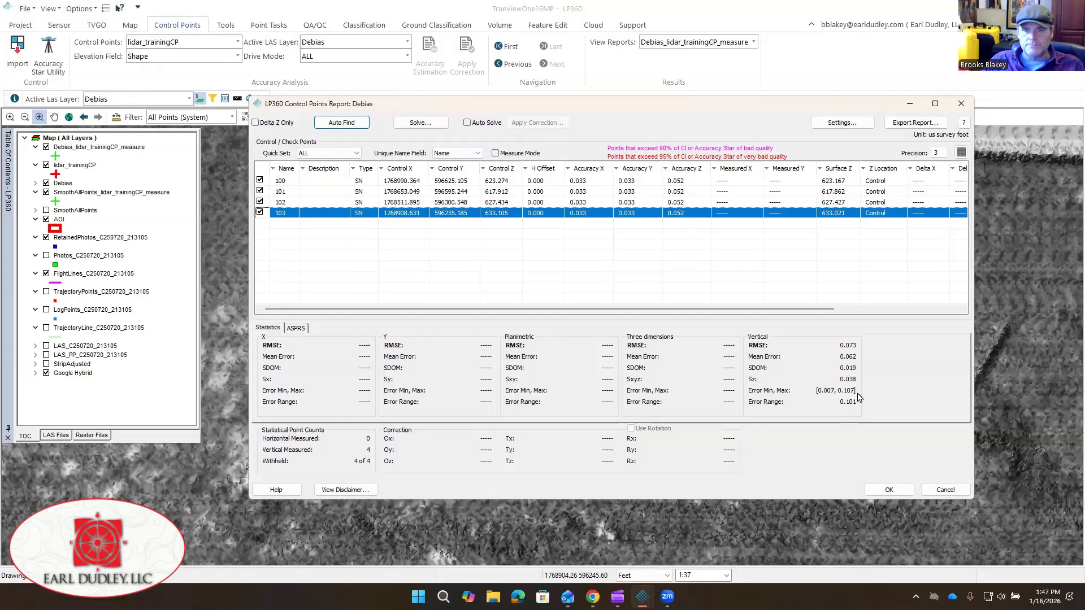
left_click(495, 153)
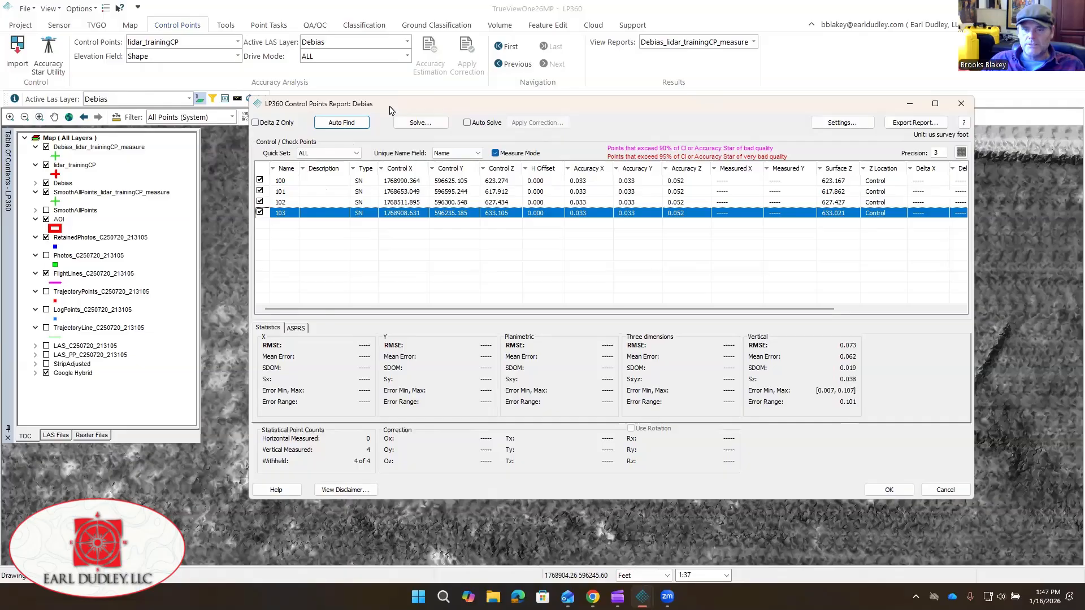
left_click_drag(390, 106, 1084, 145)
- Measure control points 103, 102, 101 and 100 at the centers of their ground targets in the Debias layer
scroll(545, 353, "up", 4)
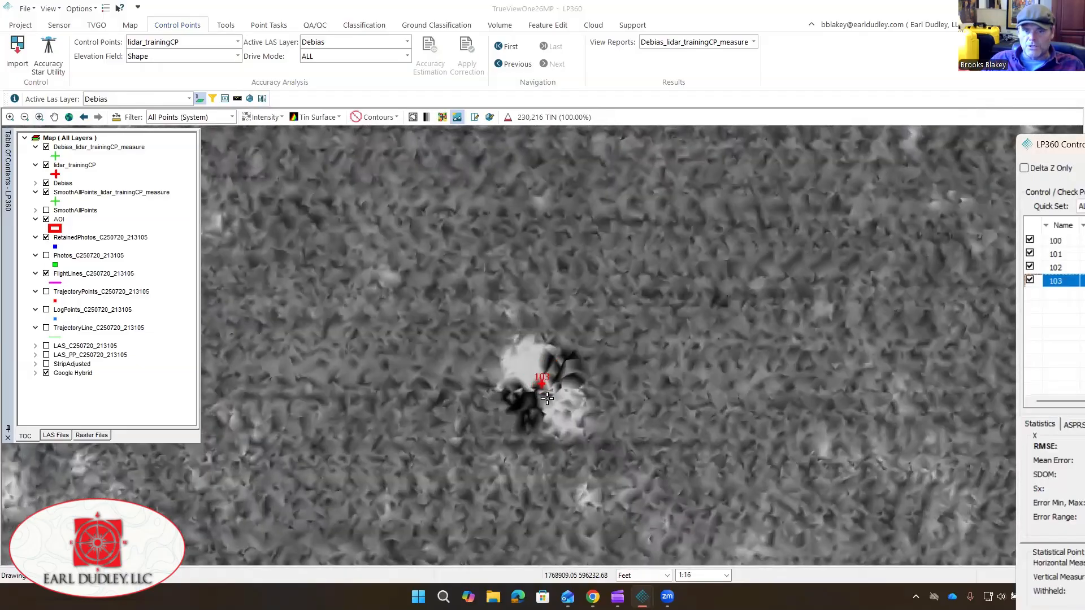
left_click(544, 384)
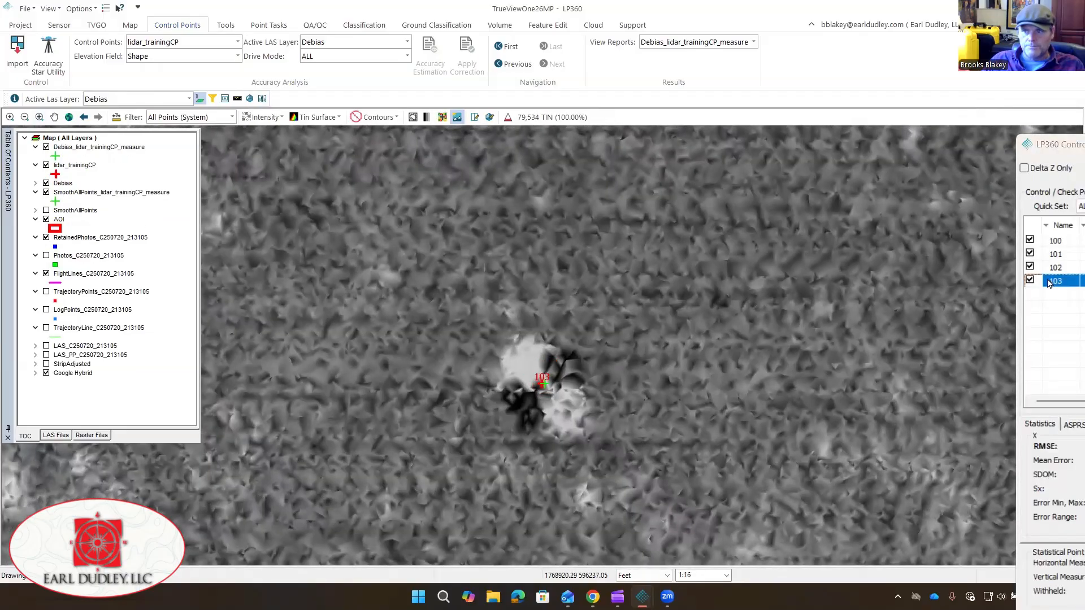
left_click(1057, 268)
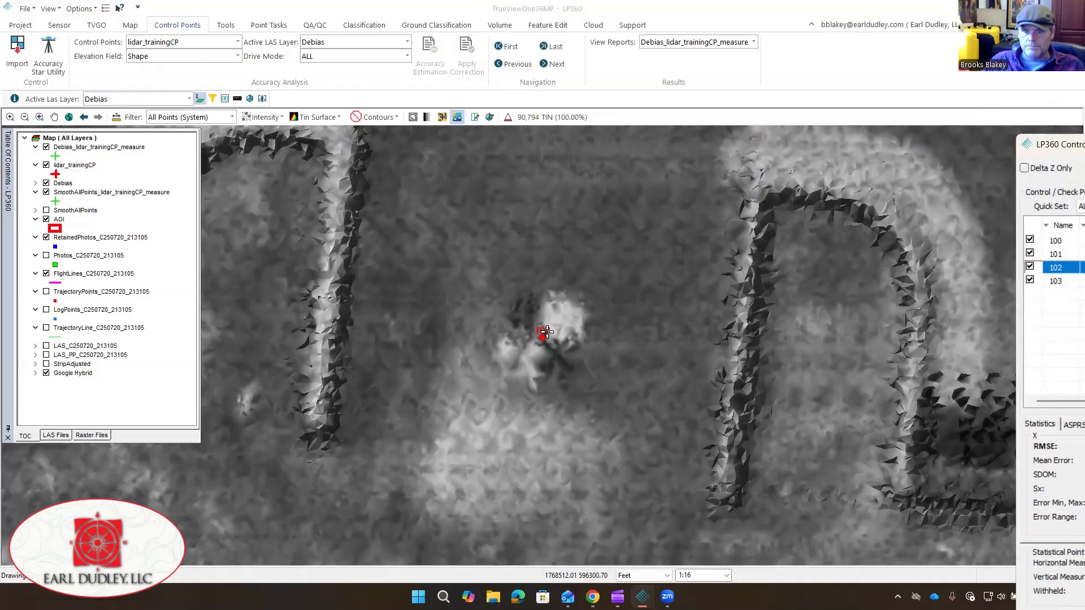
left_click(541, 337)
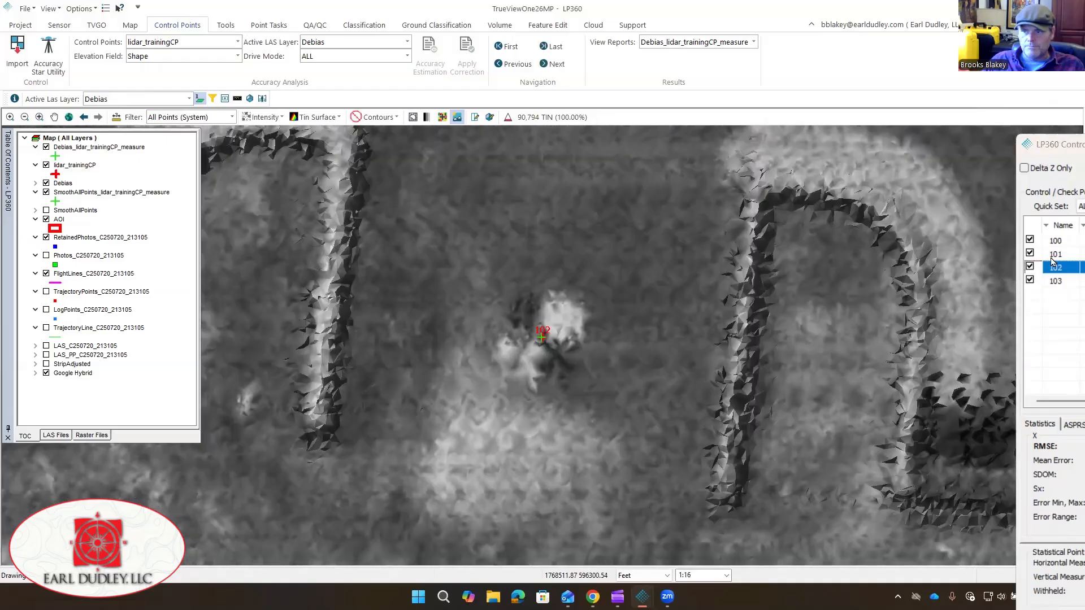
left_click(1057, 255)
left_click(540, 336)
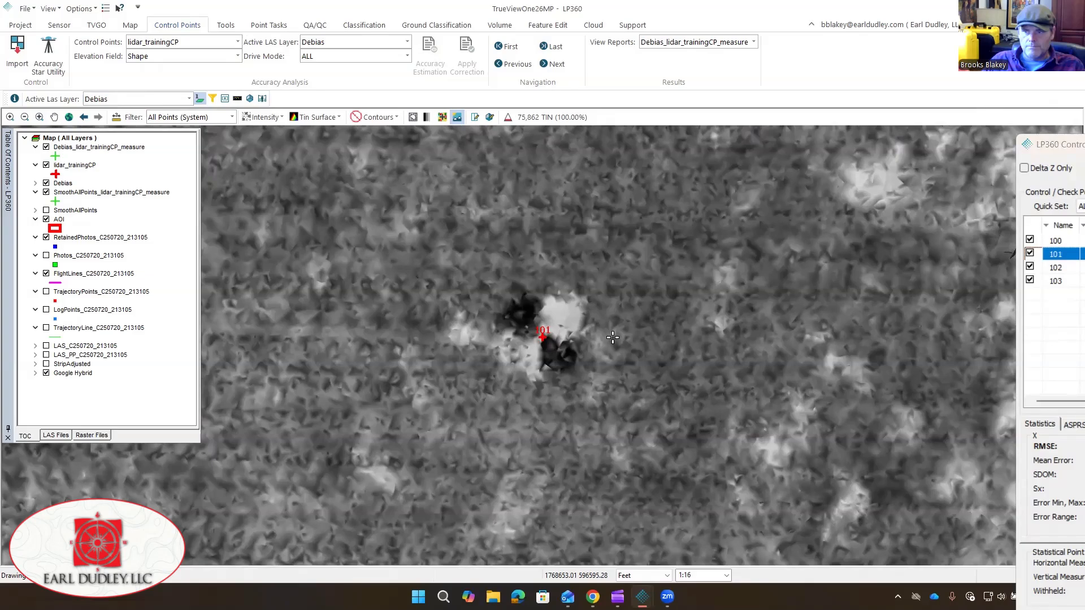
left_click(1057, 241)
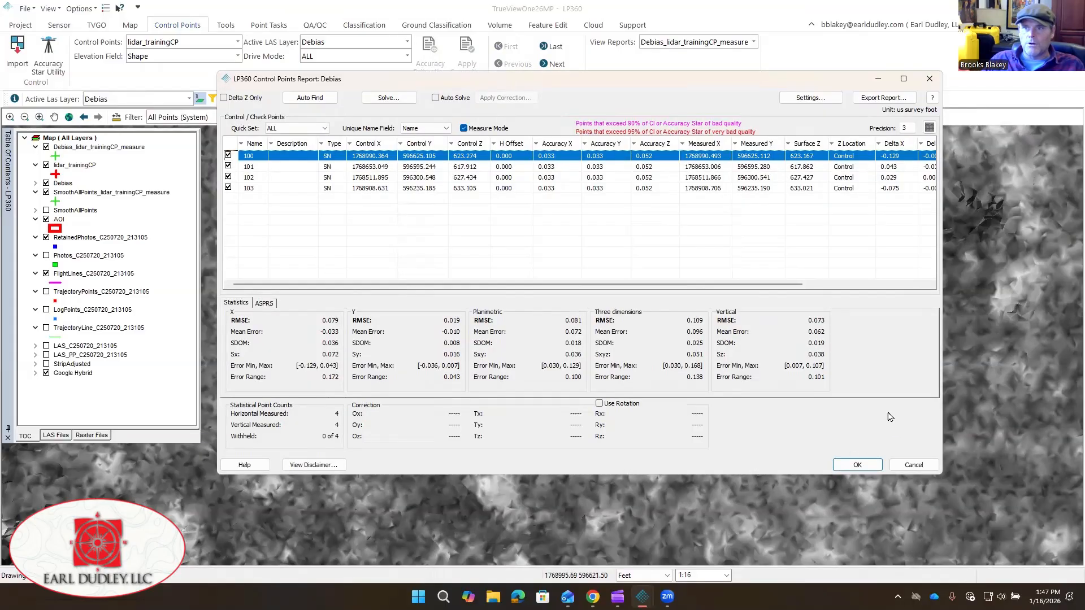
- Export the Debias control points report as a text file named Accuracy Report in the Control folder, and close the report
left_click(883, 98)
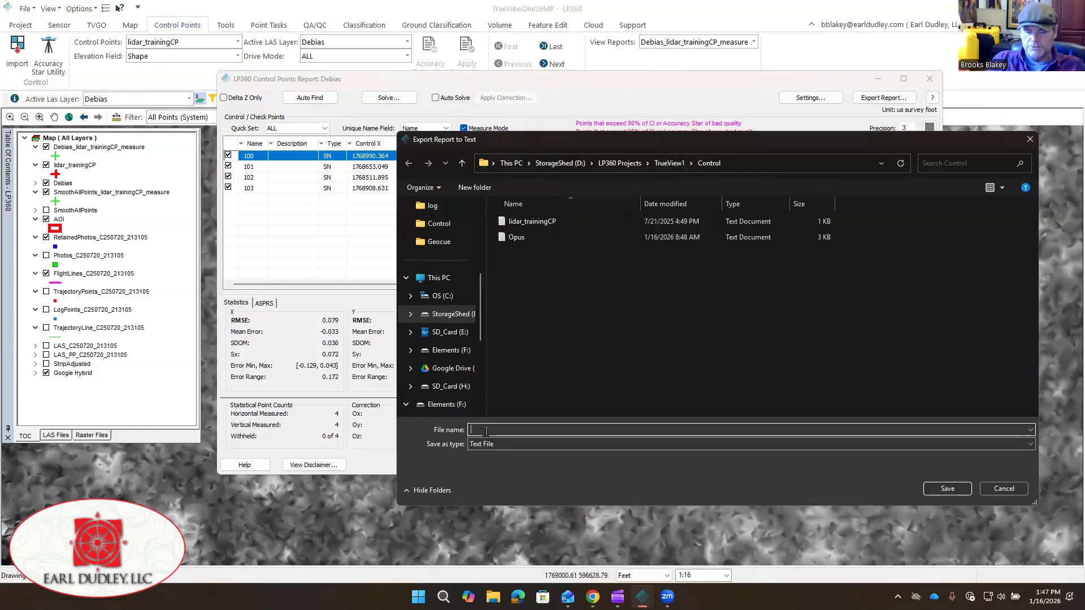
type("Accuracy Report")
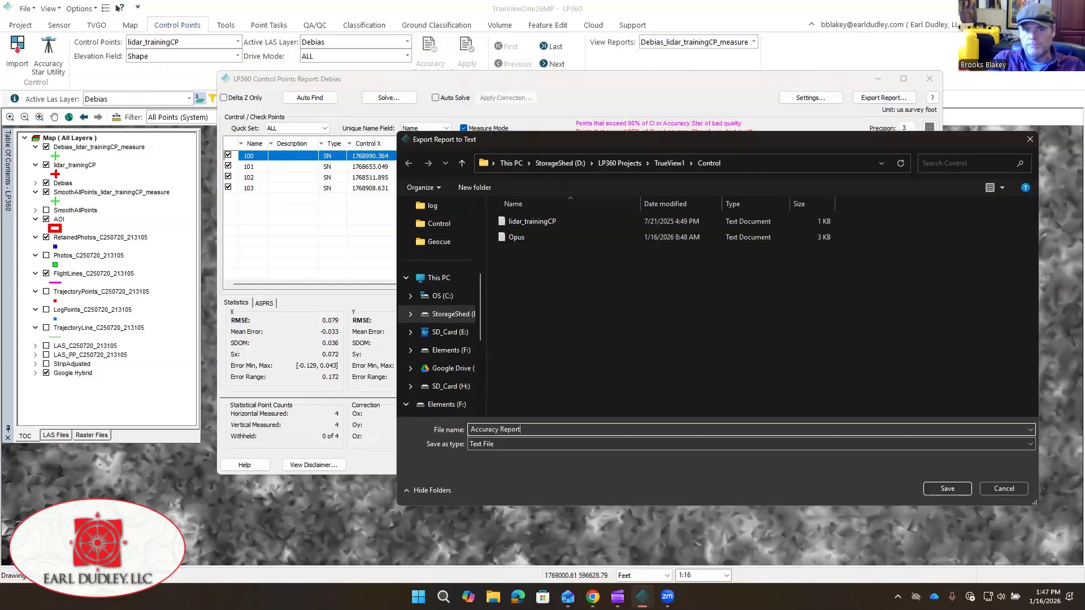
key("Return")
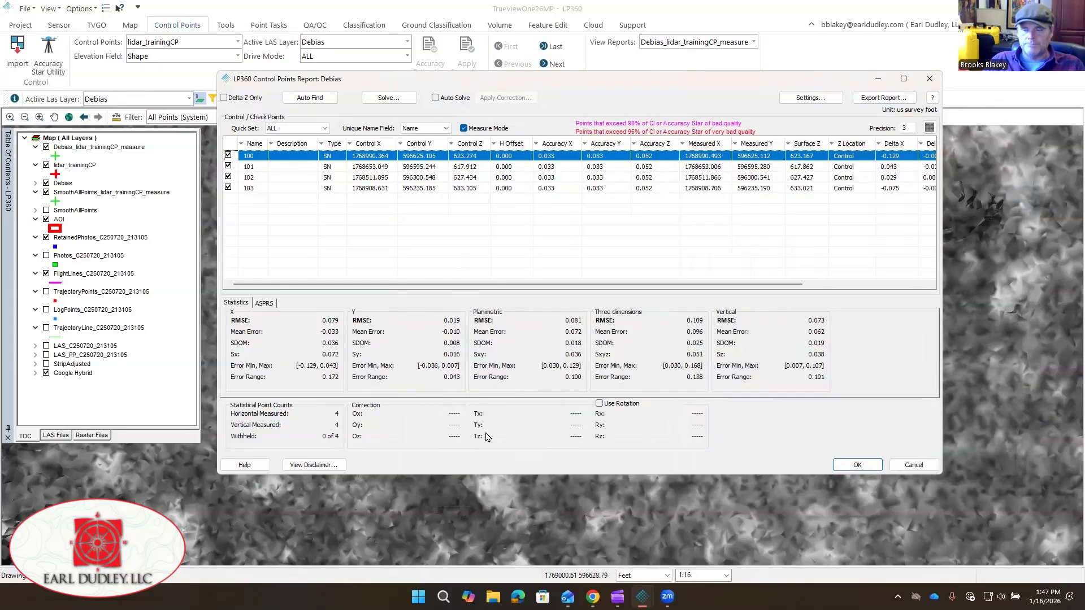
left_click(856, 465)
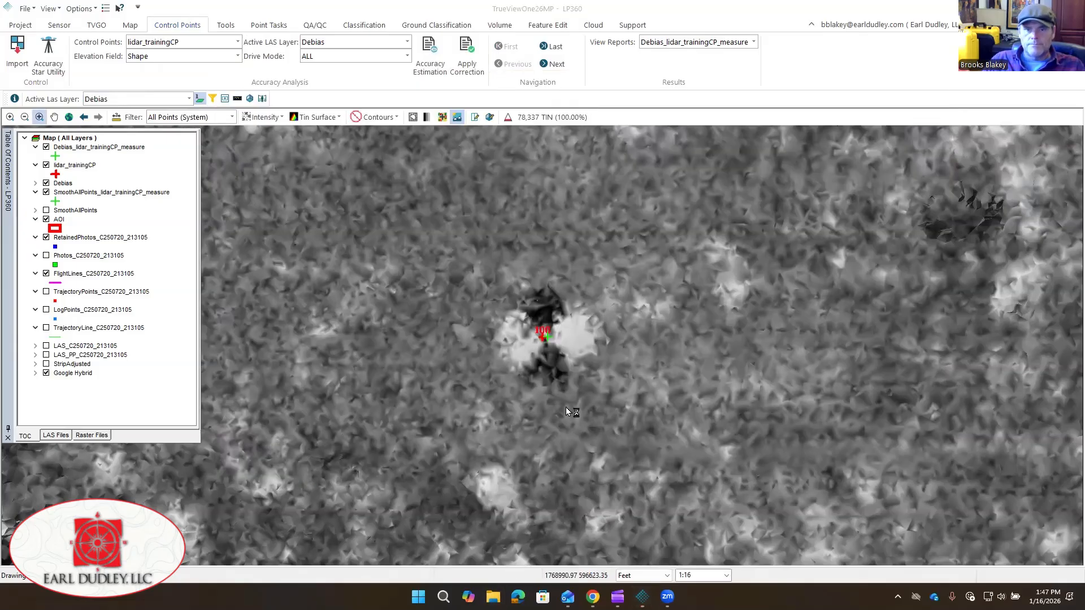
- Open the exported Accuracy Report from the Control folder, review its component error, product accuracy and summary sections, and close it with the folder
key("super+e")
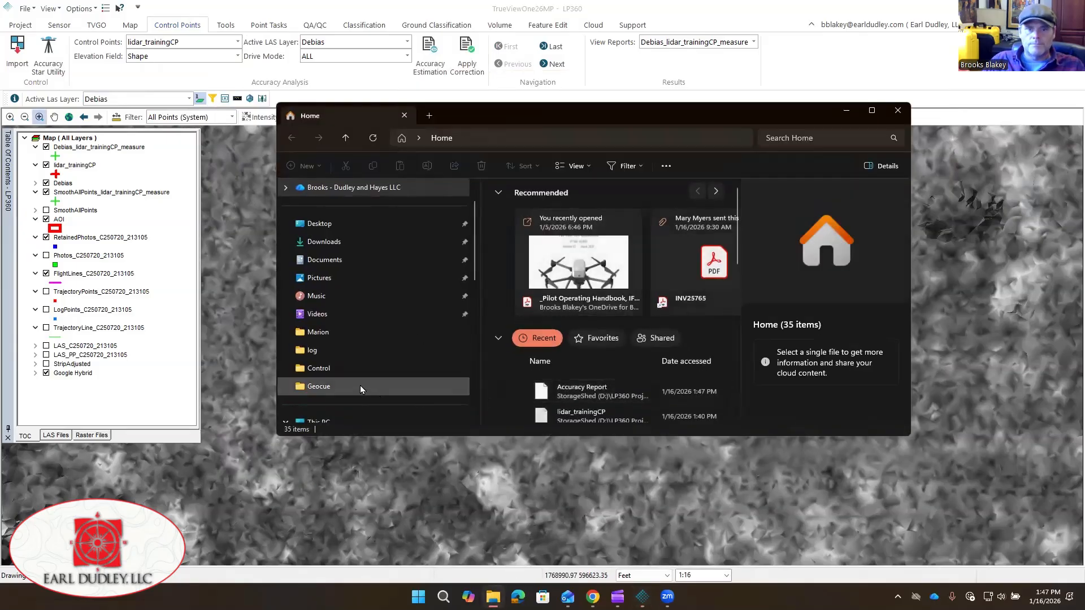
left_click(360, 386)
left_click(367, 368)
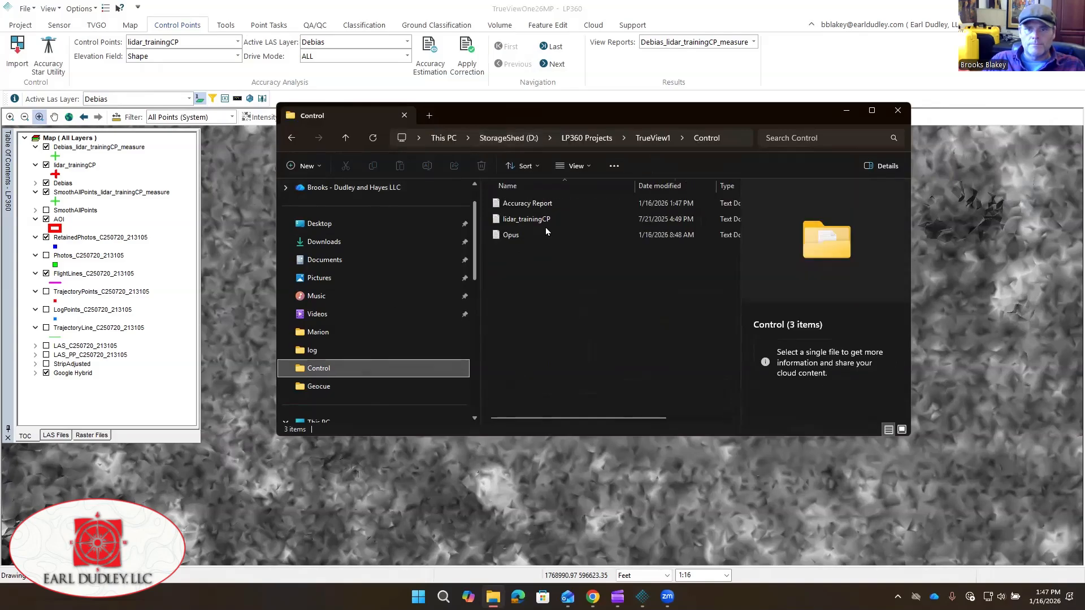
double_click(527, 204)
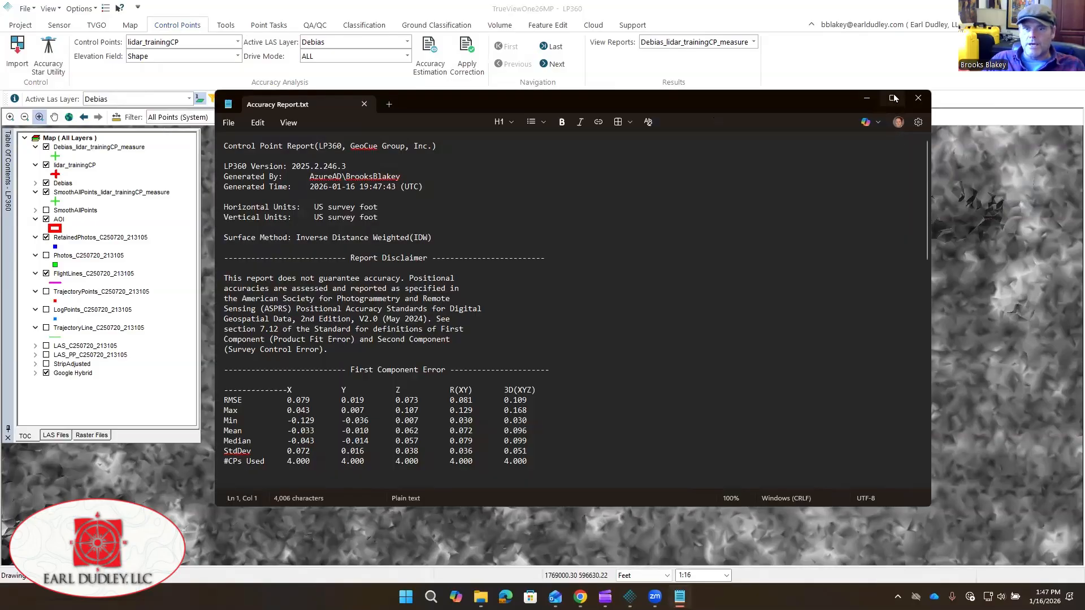
left_click(893, 101)
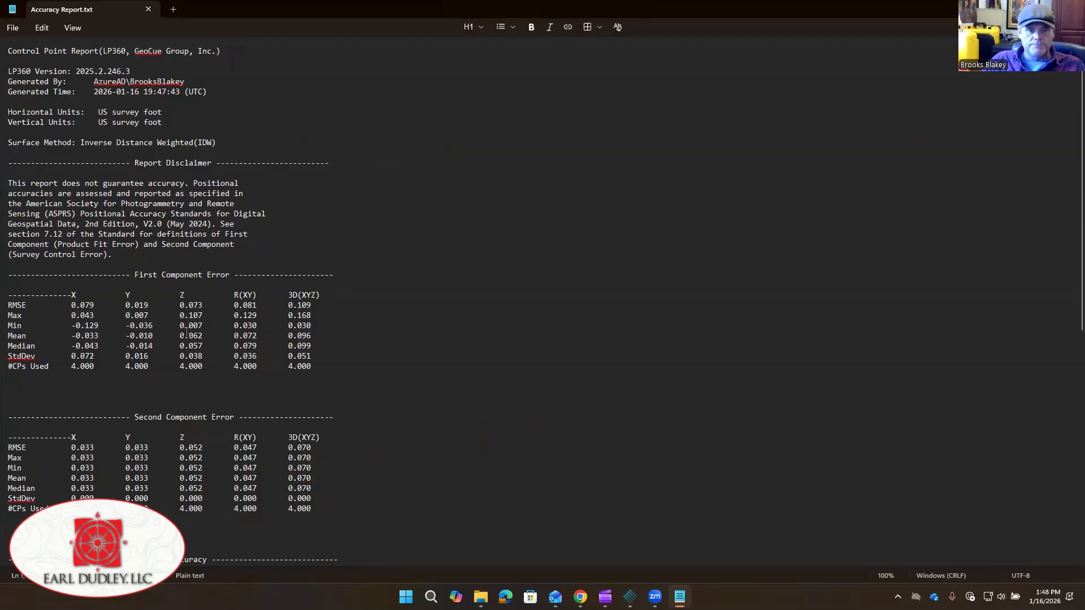
scroll(186, 334, "down", 4)
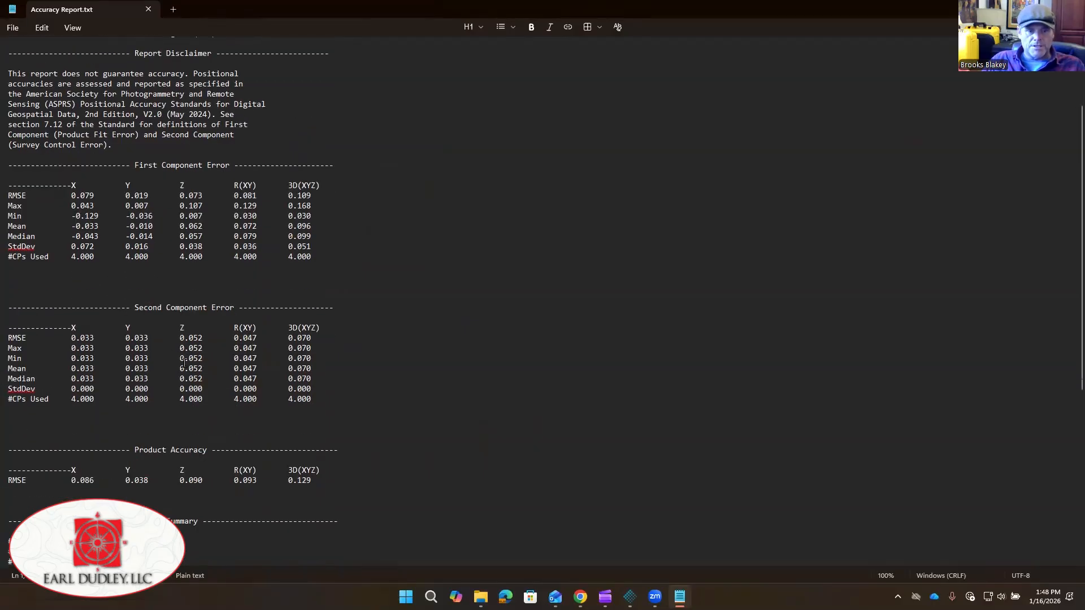
scroll(133, 465, "down", 2)
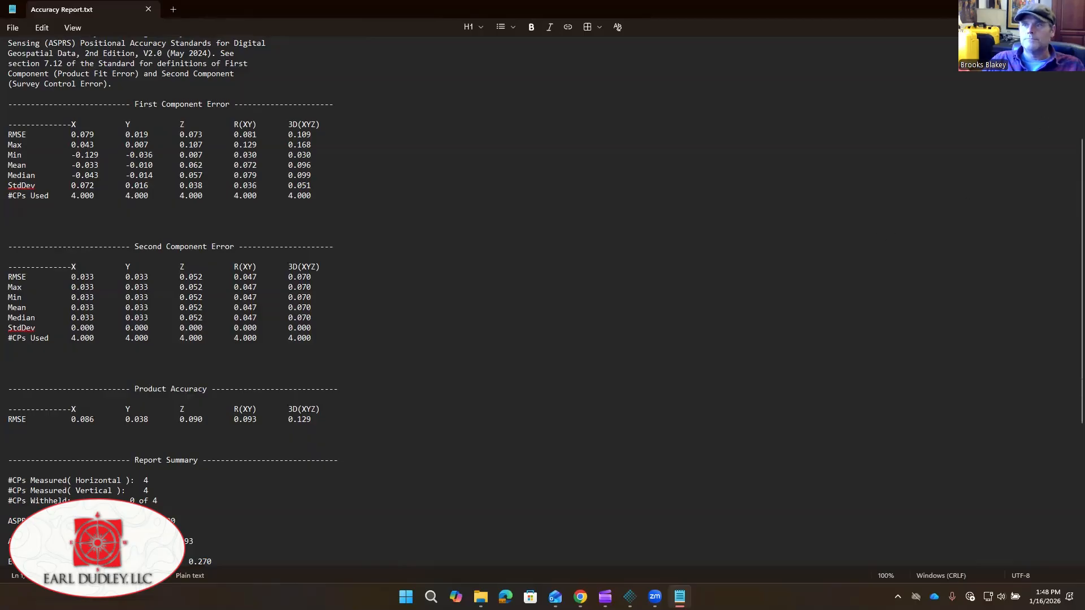
left_click(1072, 9)
left_click(899, 110)
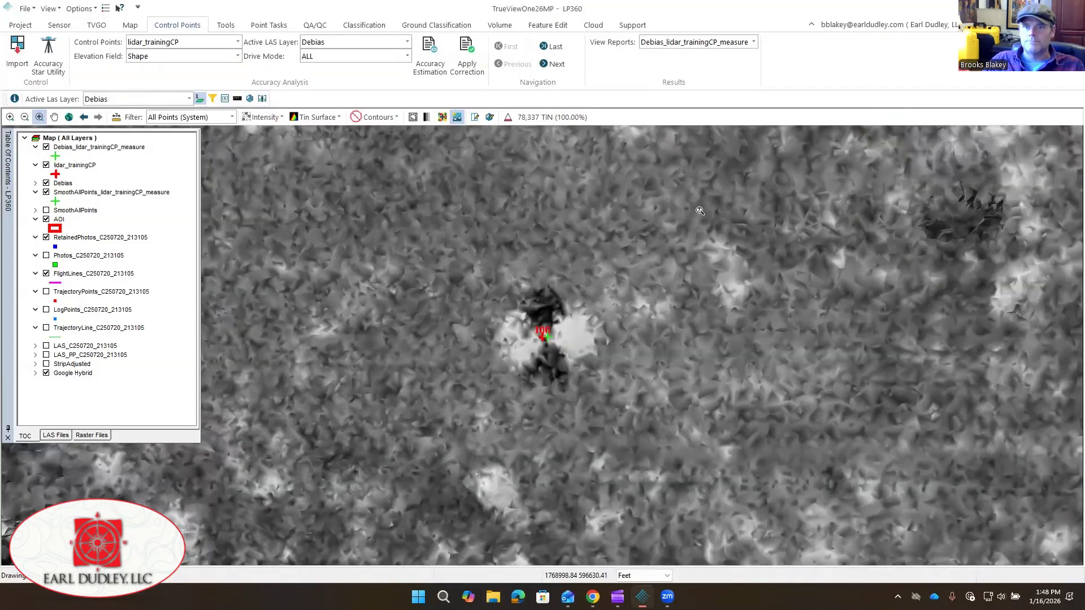
- Look over the Debias intensity surface across the site around control points 100 and 101
scroll(527, 368, "down", 2)
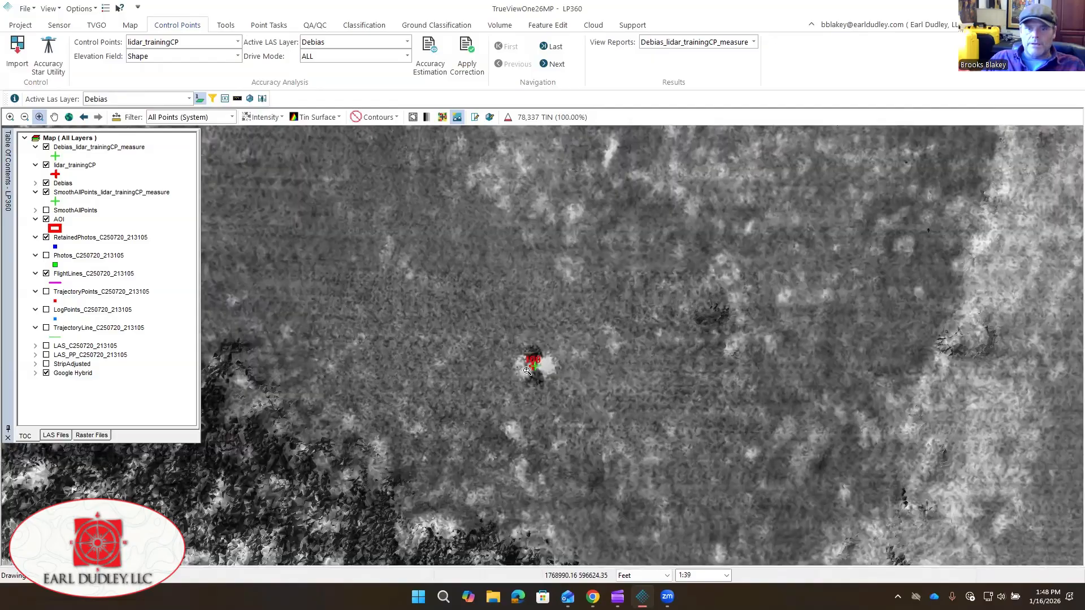
scroll(479, 367, "down", 1)
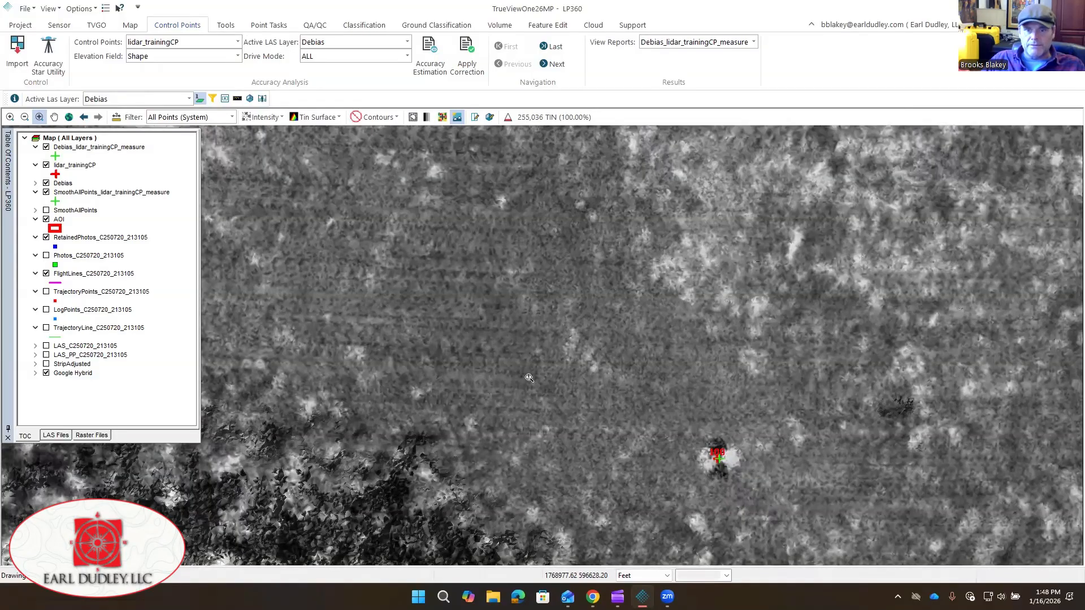
scroll(562, 418, "down", 2)
scroll(562, 417, "up", 2)
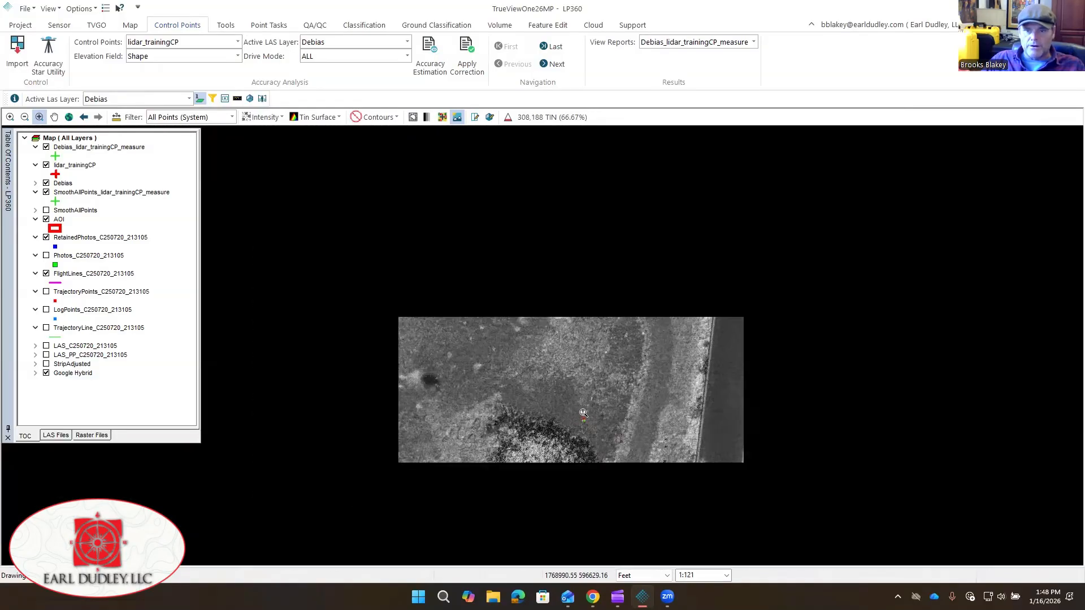
scroll(651, 365, "down", 2)
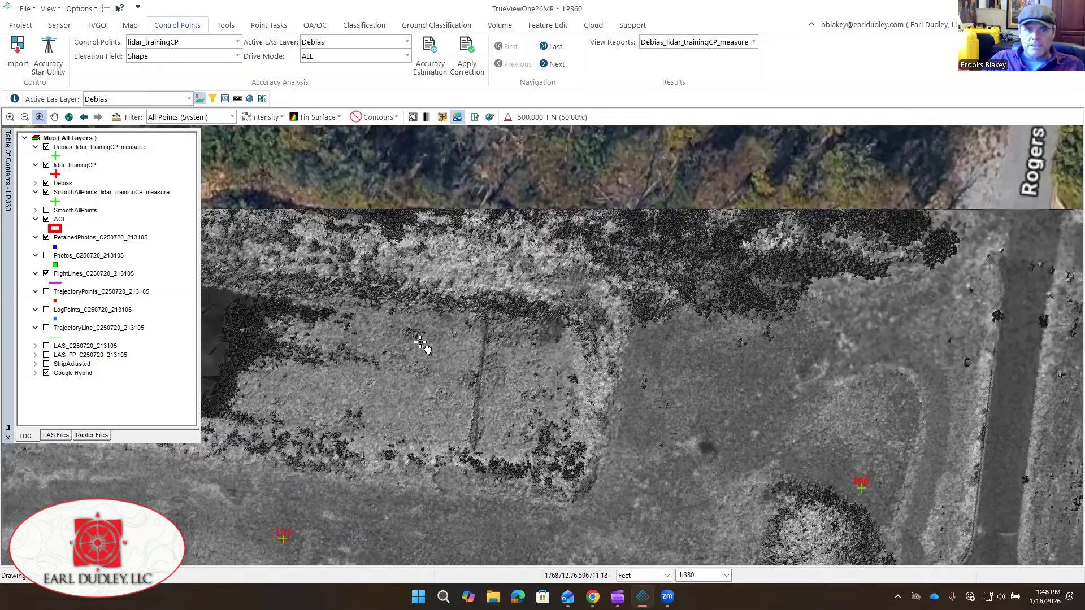
left_click_drag(392, 335, 686, 300)
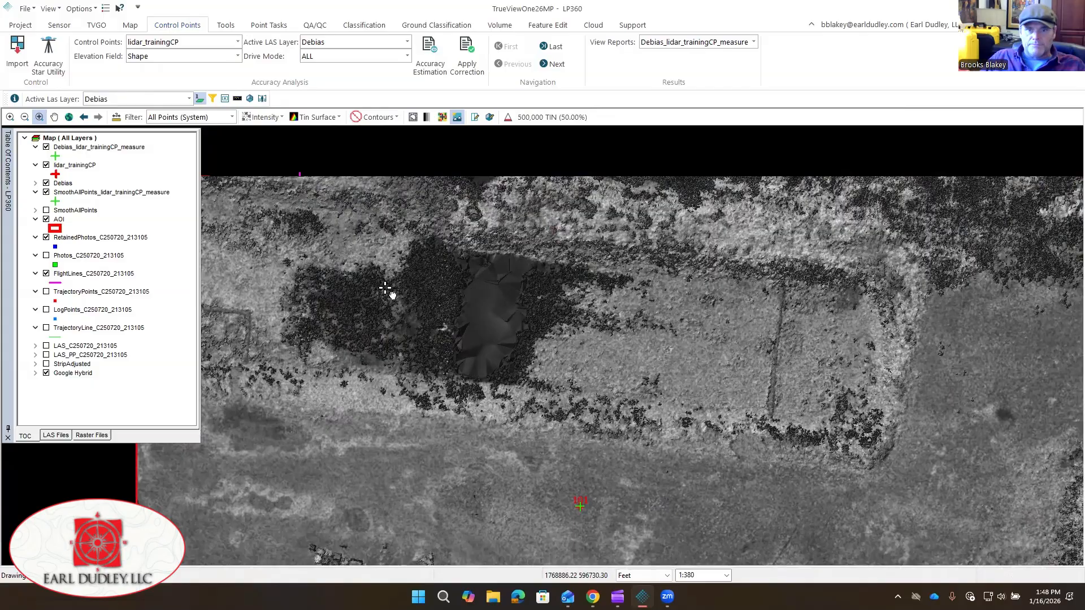
left_click_drag(386, 288, 545, 205)
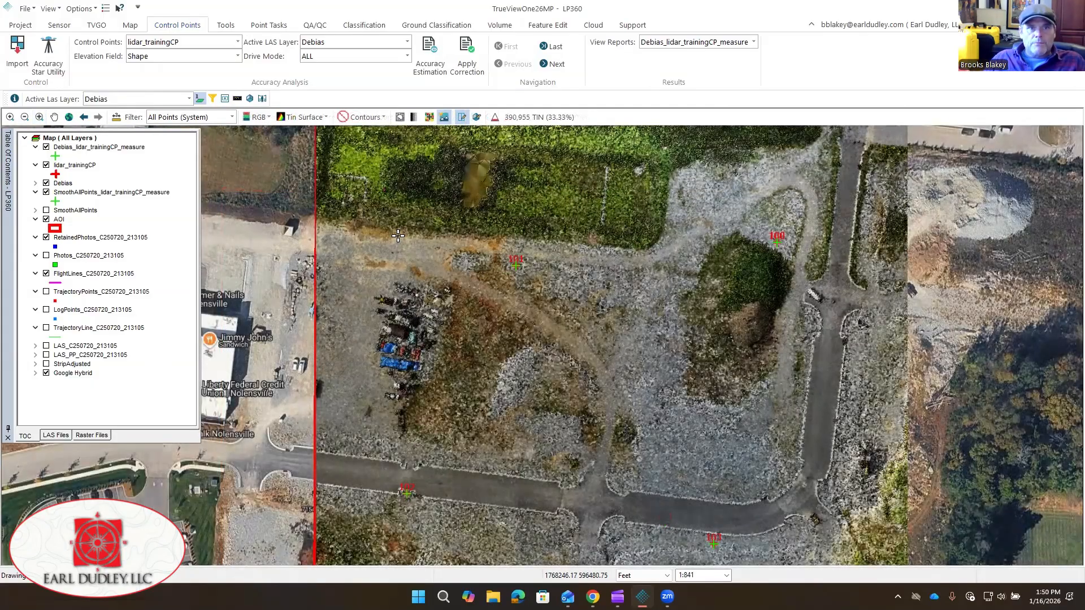
- Choose the point cloud task 004 - TrueView - Ground Classification, Create Seed Surface and set its input LAS layer to Debias
left_click(270, 25)
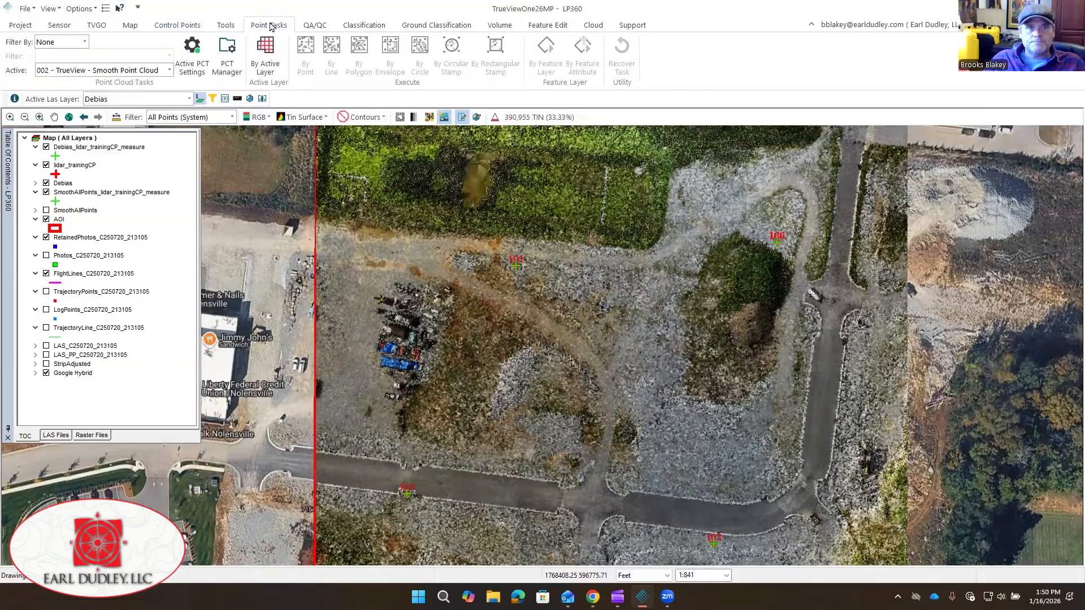
left_click(151, 71)
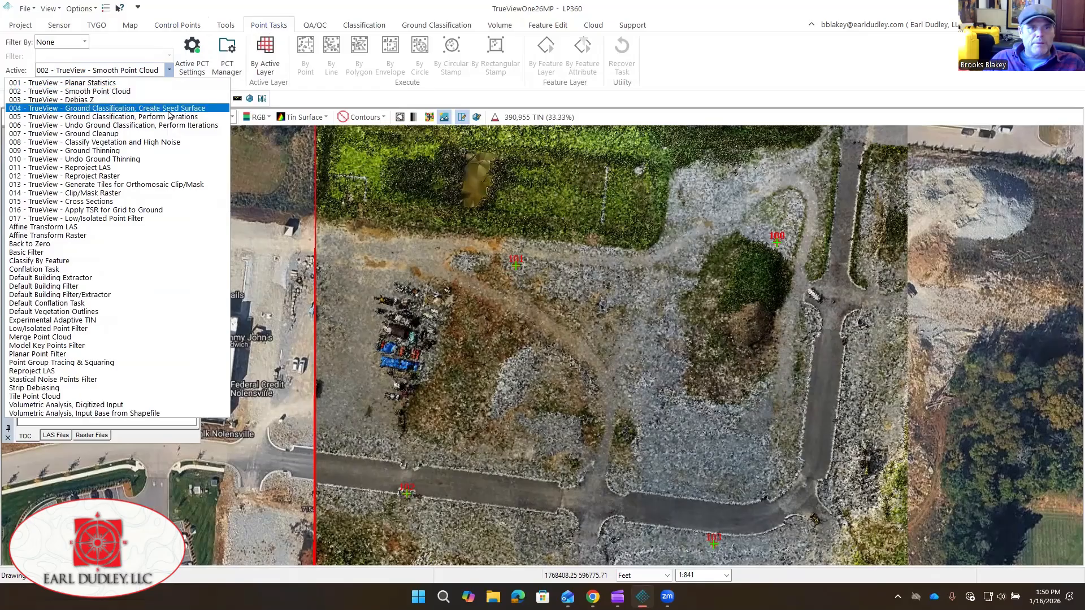
left_click(194, 109)
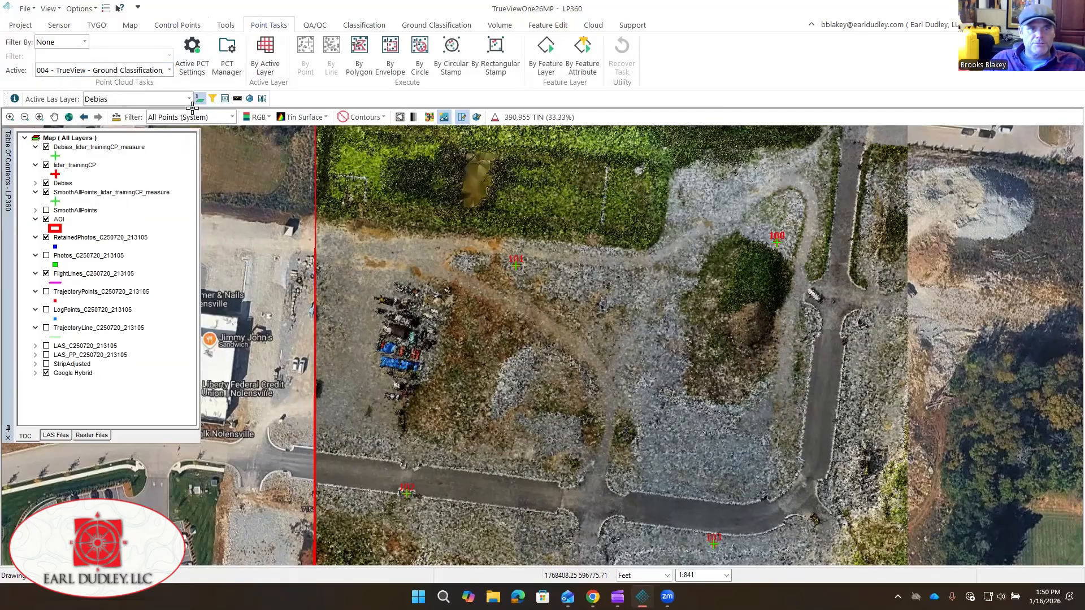
left_click(193, 54)
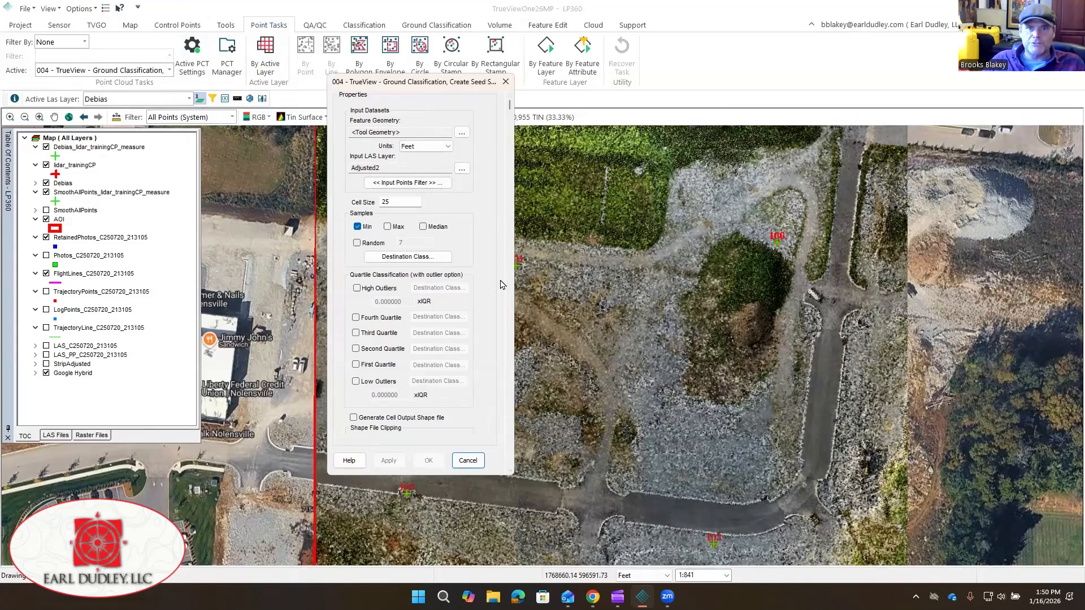
left_click(462, 168)
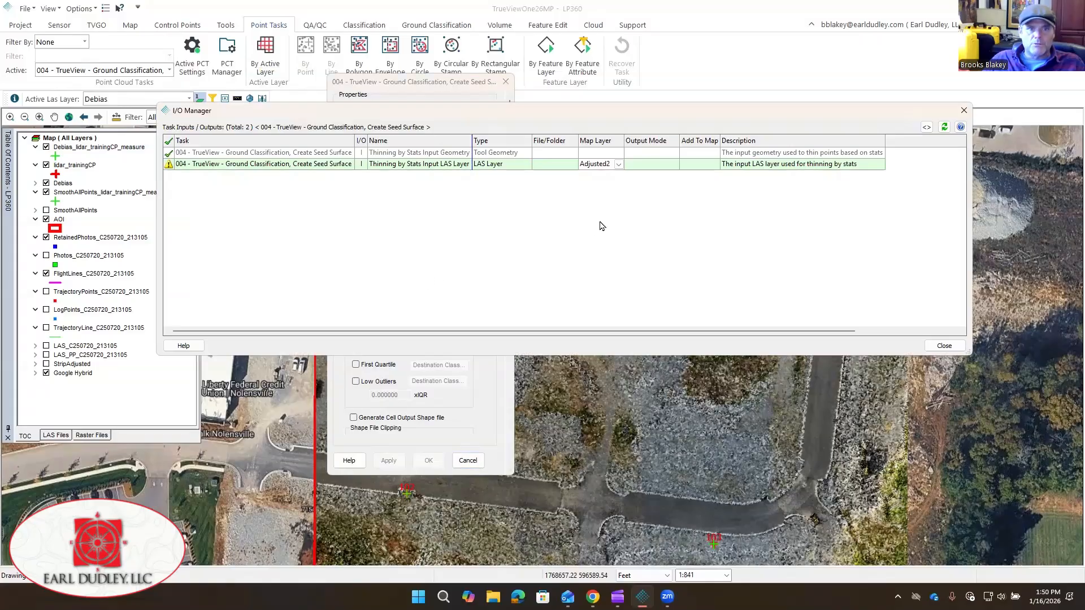
left_click(619, 167)
left_click(559, 183)
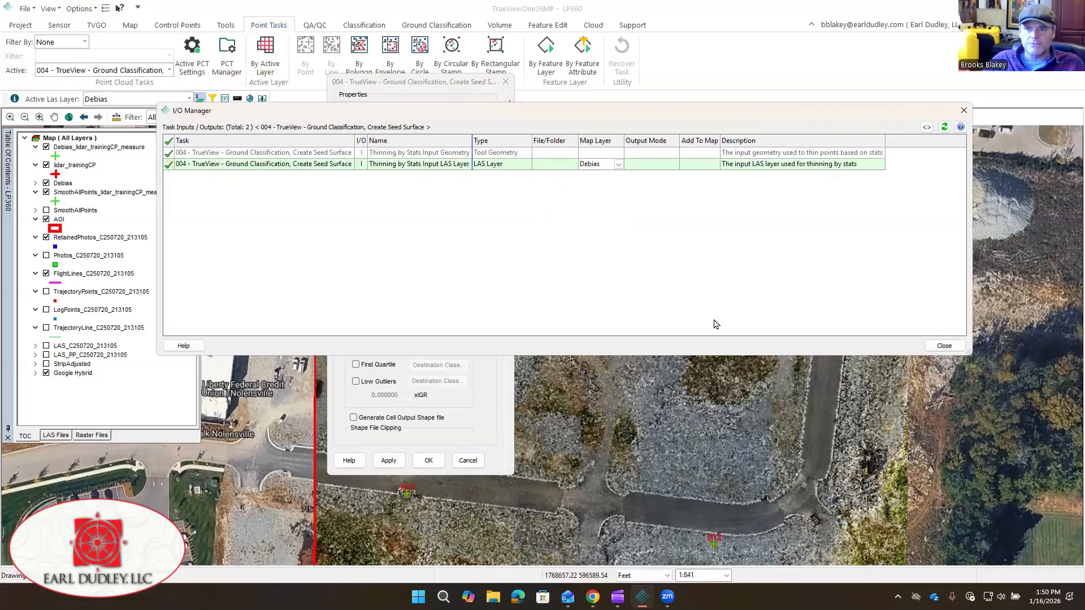
left_click(945, 346)
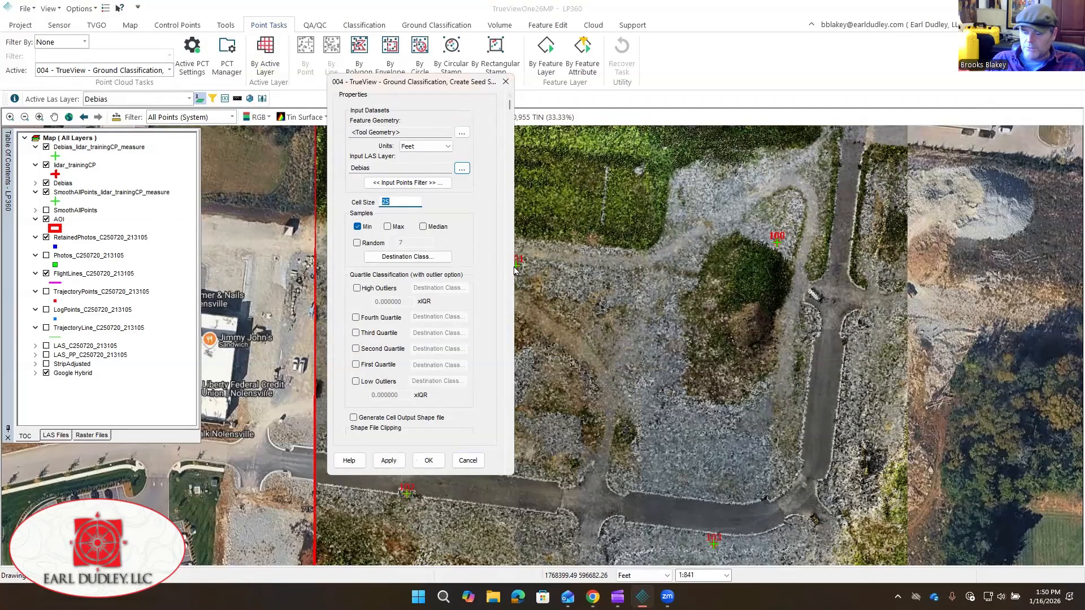
- Set the seed surface task's cell size to 30 and its destination class to 2 Ground
type("30")
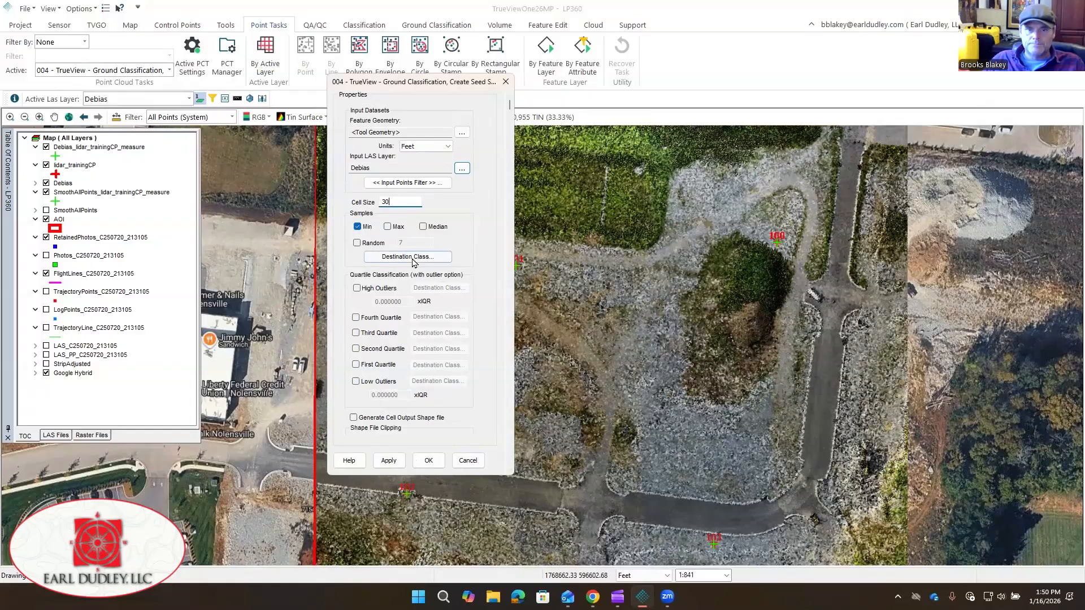
left_click(407, 257)
left_click(459, 174)
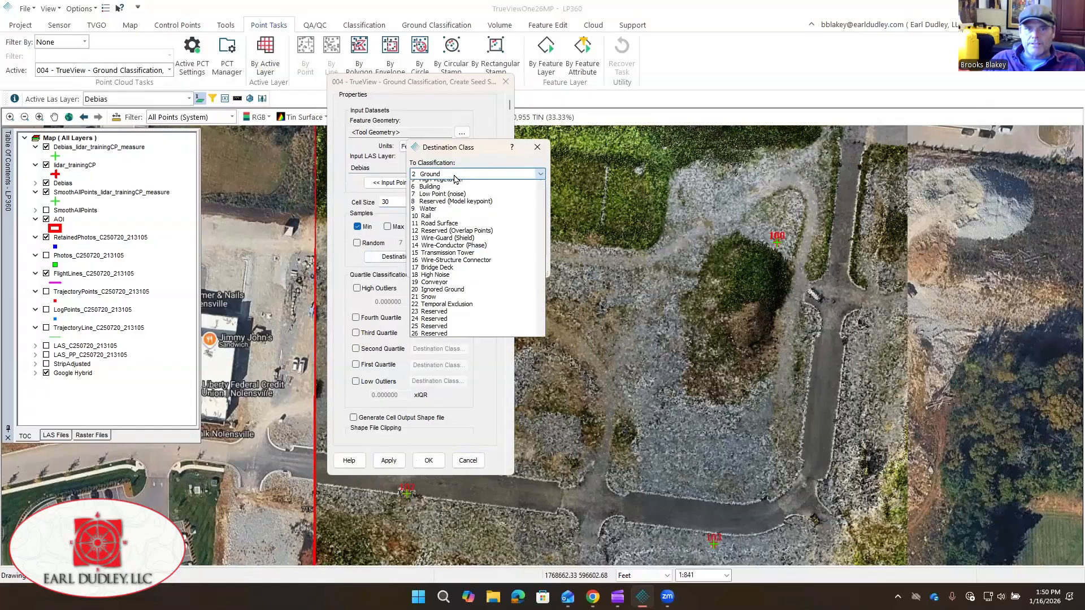
left_click(441, 207)
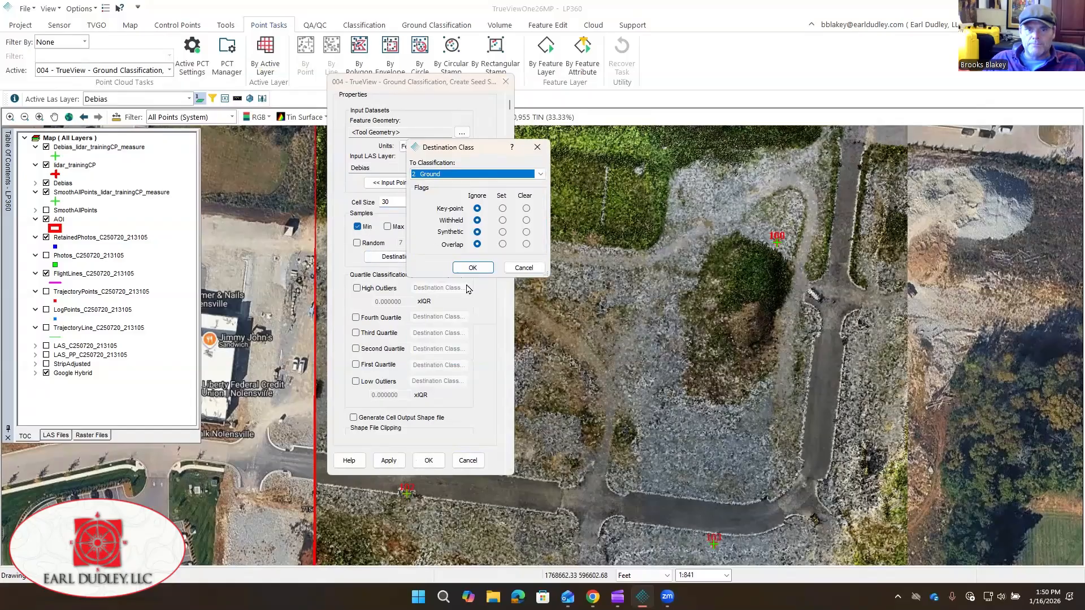
left_click(474, 271)
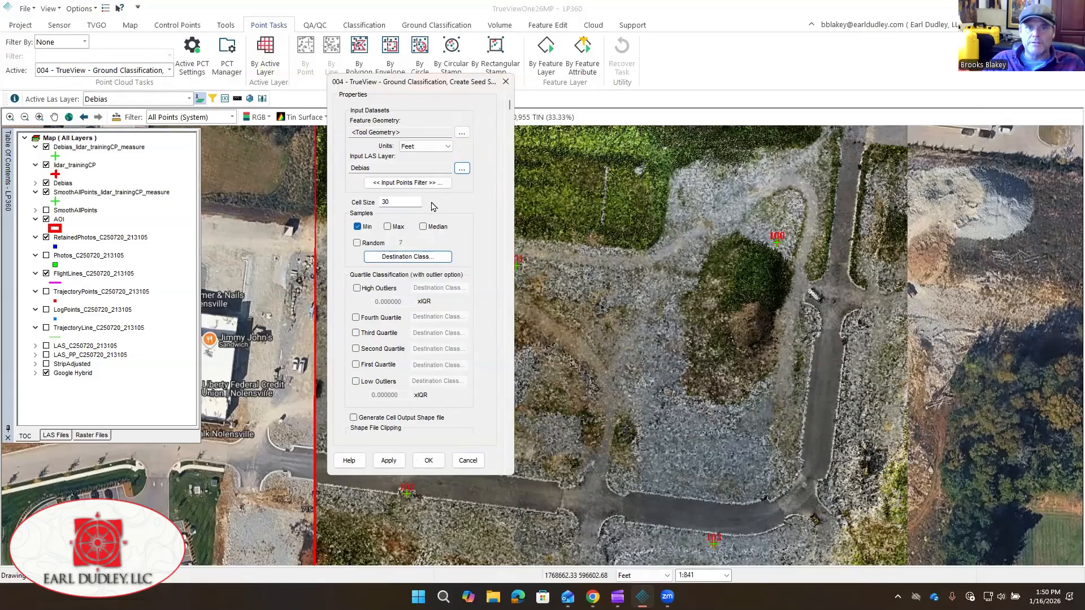
- Check that the input points filter uses only Created, never classified points, and apply the seed surface task settings
left_click(425, 185)
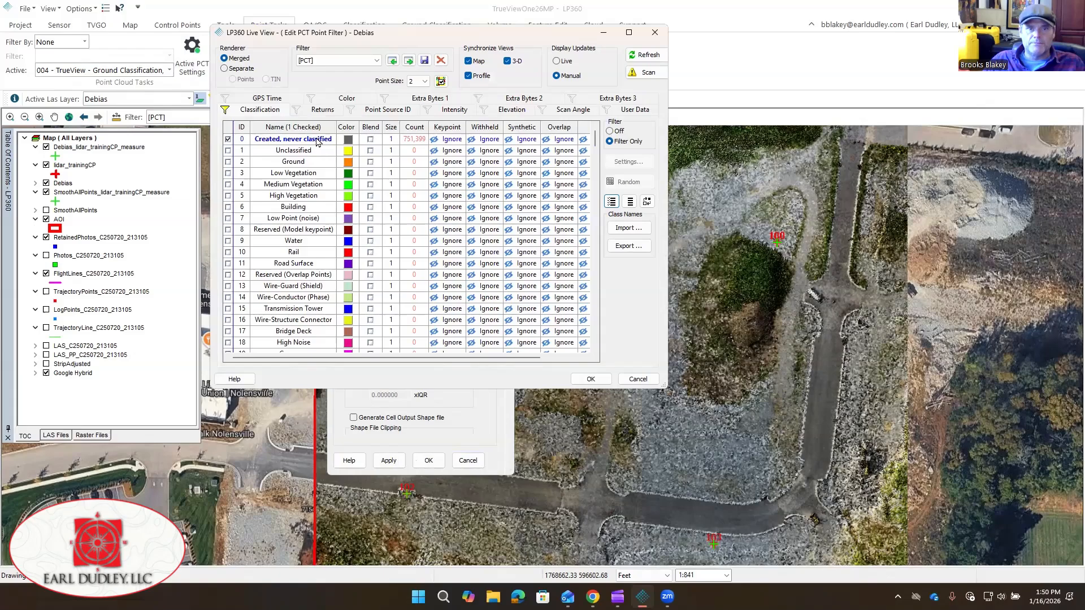
left_click(588, 379)
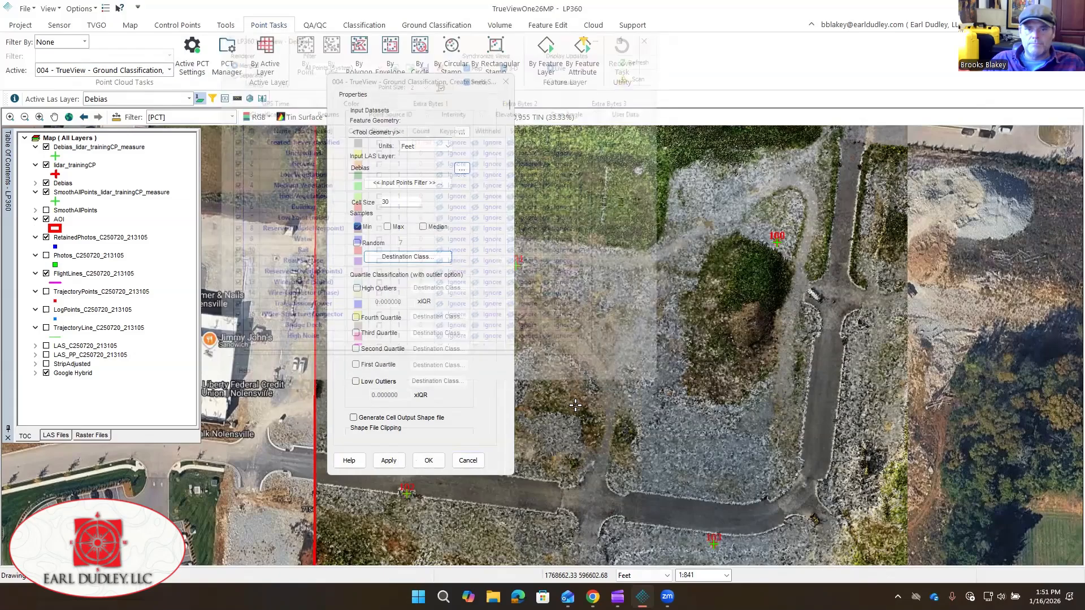
scroll(507, 394, "down", 3)
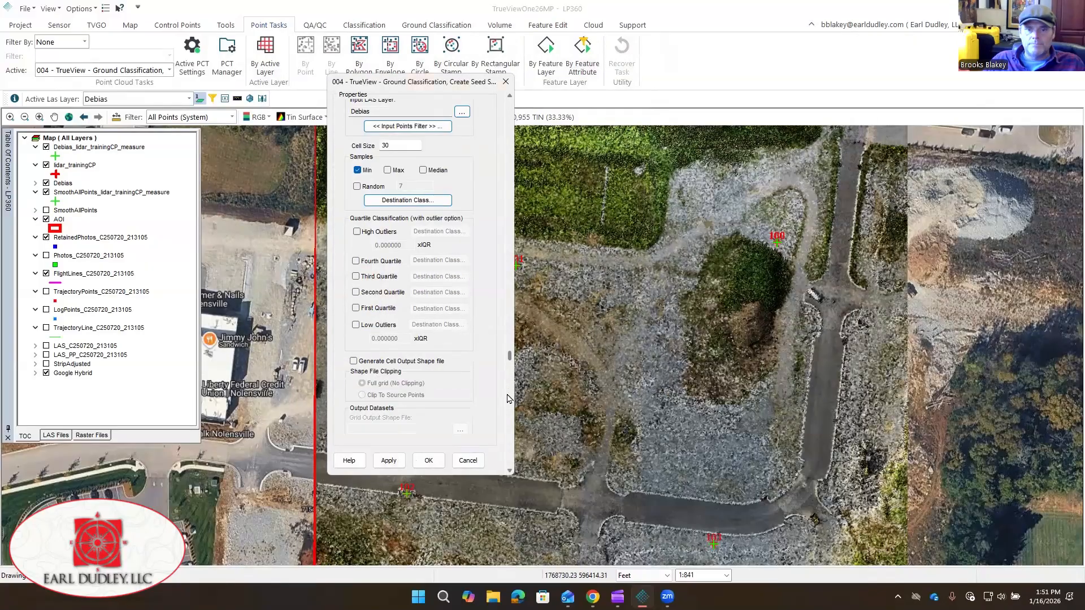
left_click(389, 461)
left_click(505, 83)
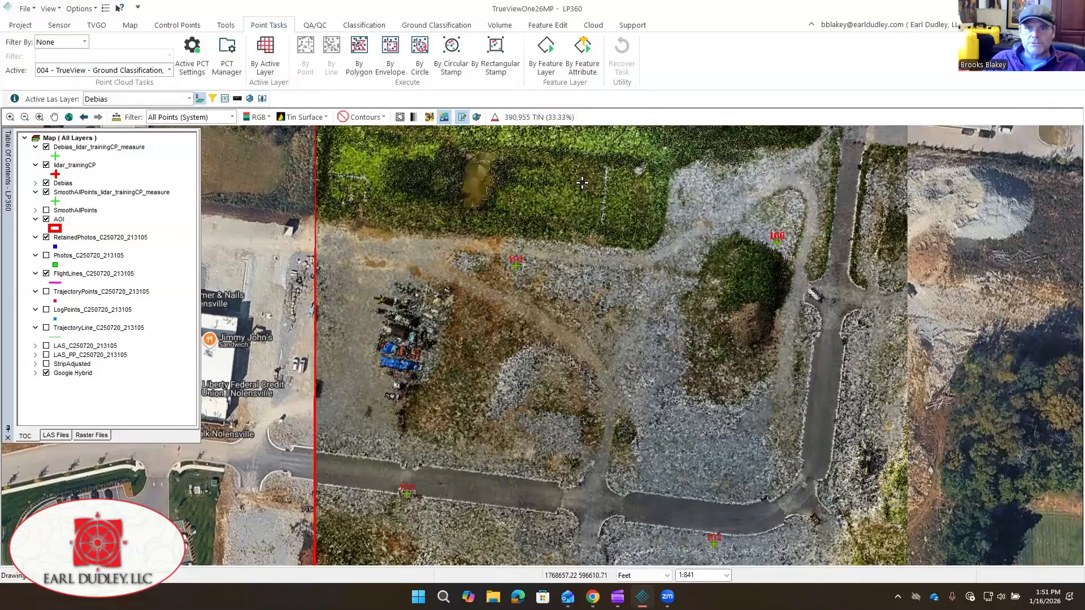
- Run the seed surface task on Debias by feature layer with AOI as the input
left_click(564, 60)
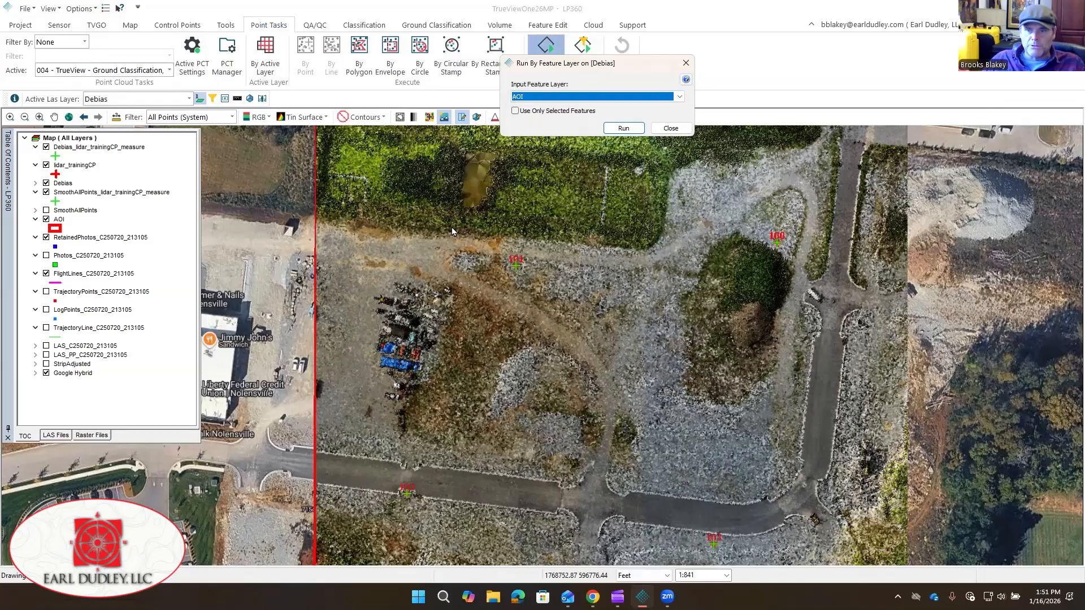
left_click(620, 129)
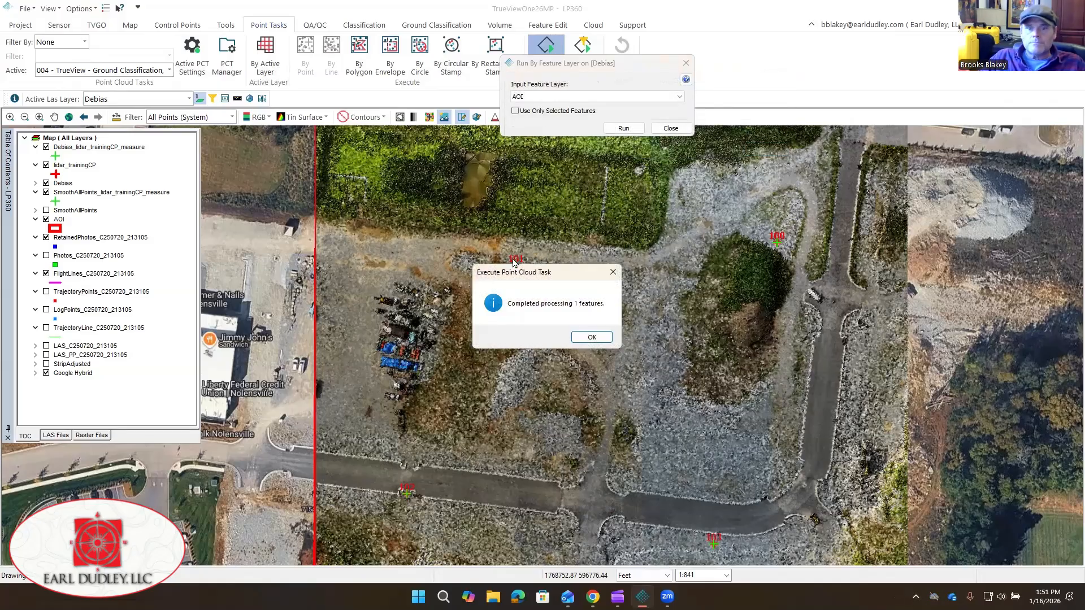
left_click(588, 337)
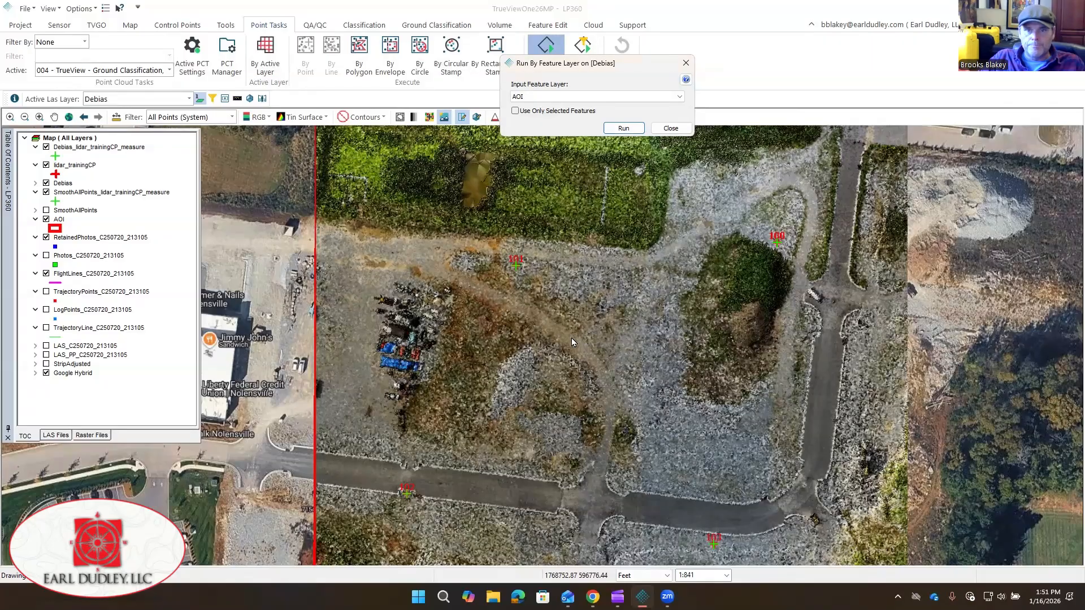
left_click(671, 128)
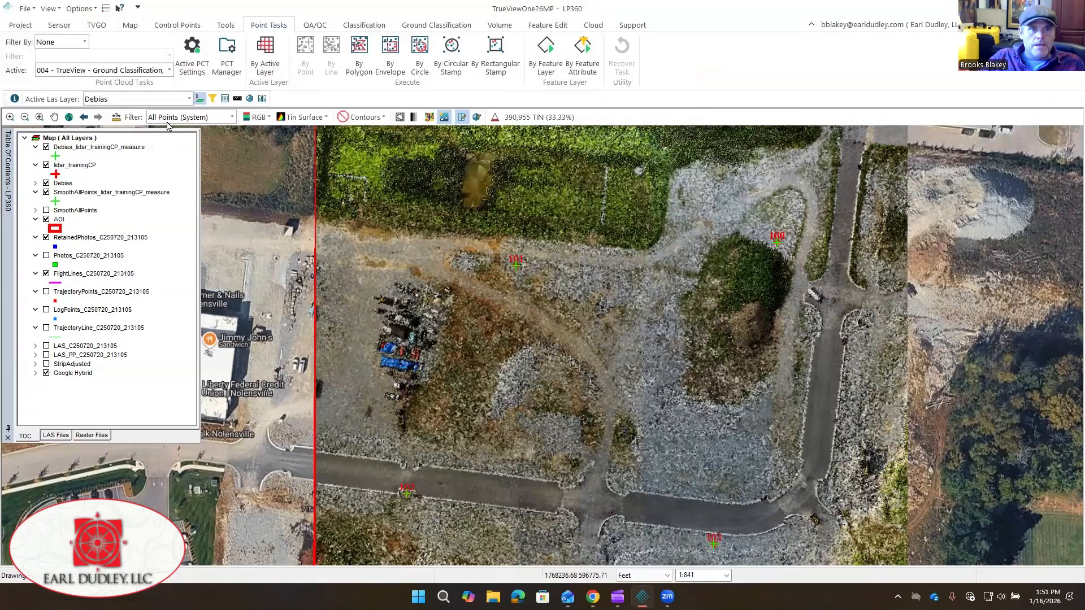
- Filter the map to Ground (System) points and color the TIN surface by Elevation
left_click(197, 117)
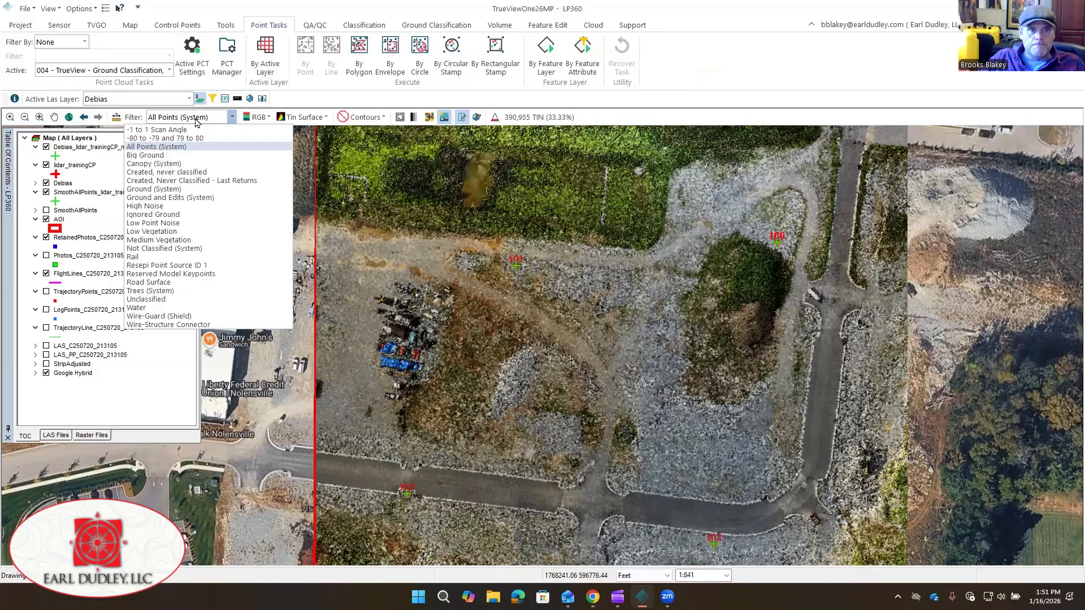
left_click(154, 190)
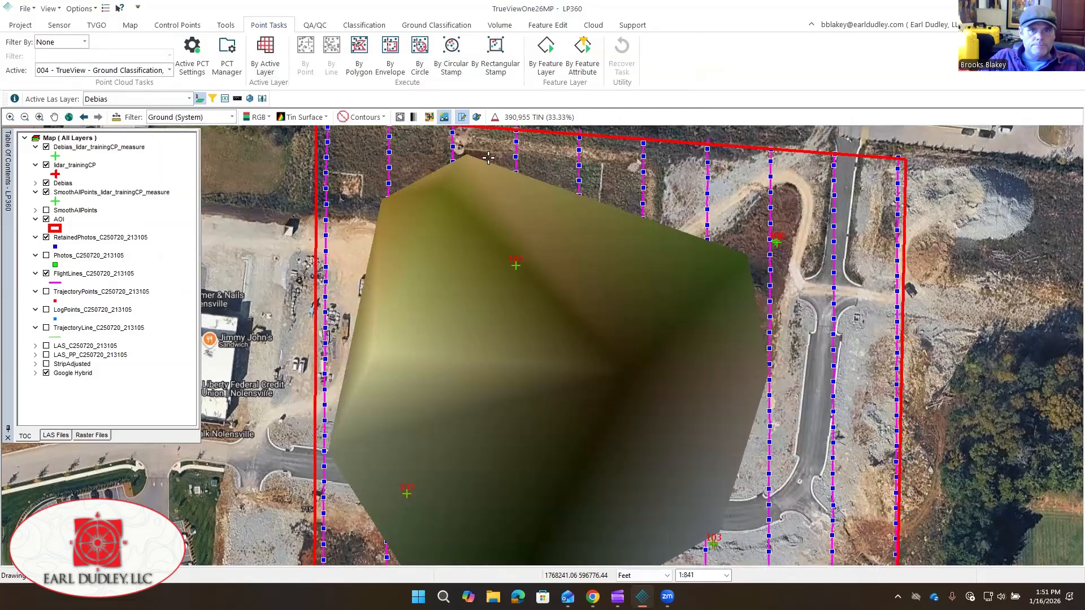
left_click(260, 117)
left_click(264, 127)
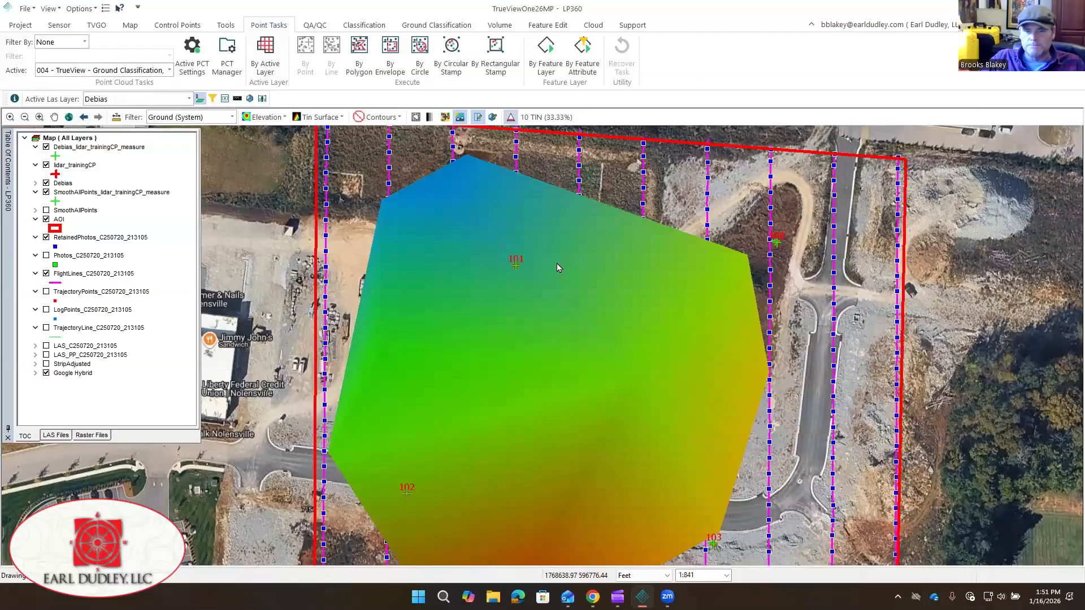
- Overlay standard contours on the ground TIN surface of the Debias layer
middle_click_drag(630, 301, 610, 225)
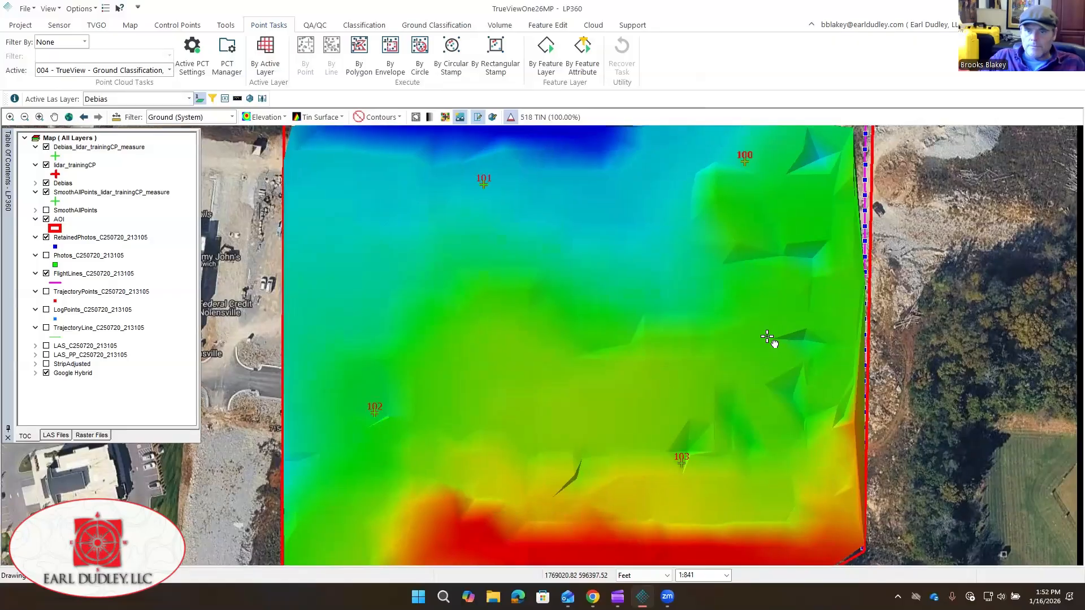
middle_click_drag(770, 339, 735, 390)
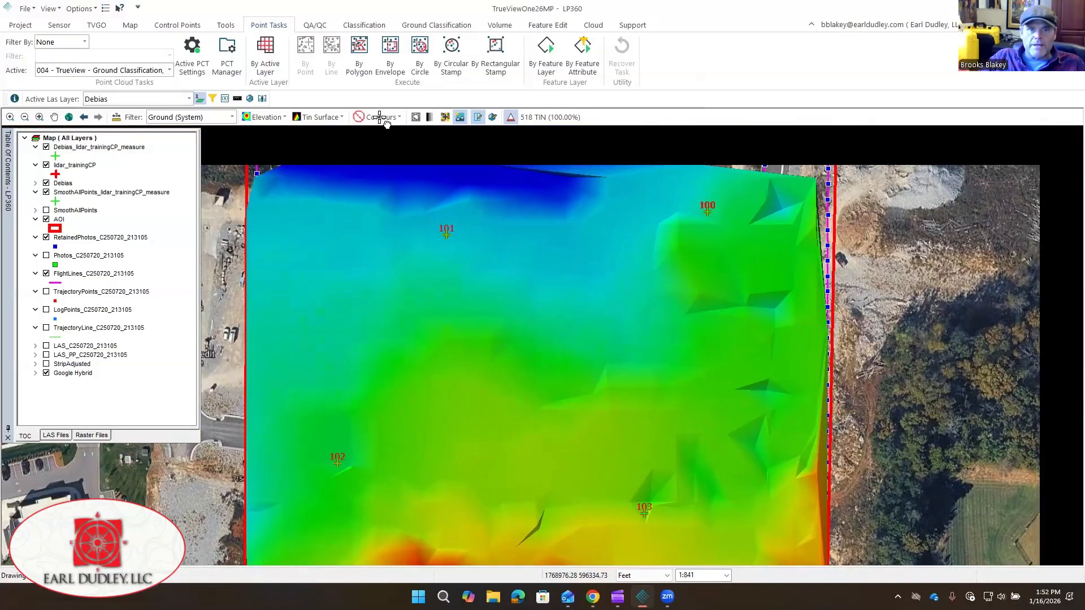
left_click(388, 118)
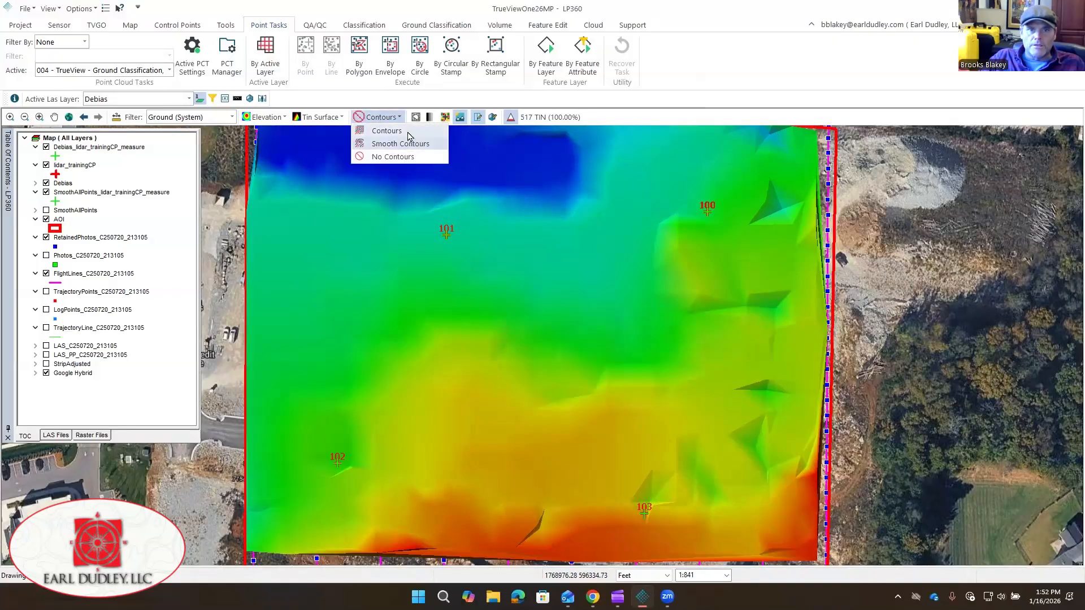
left_click(421, 156)
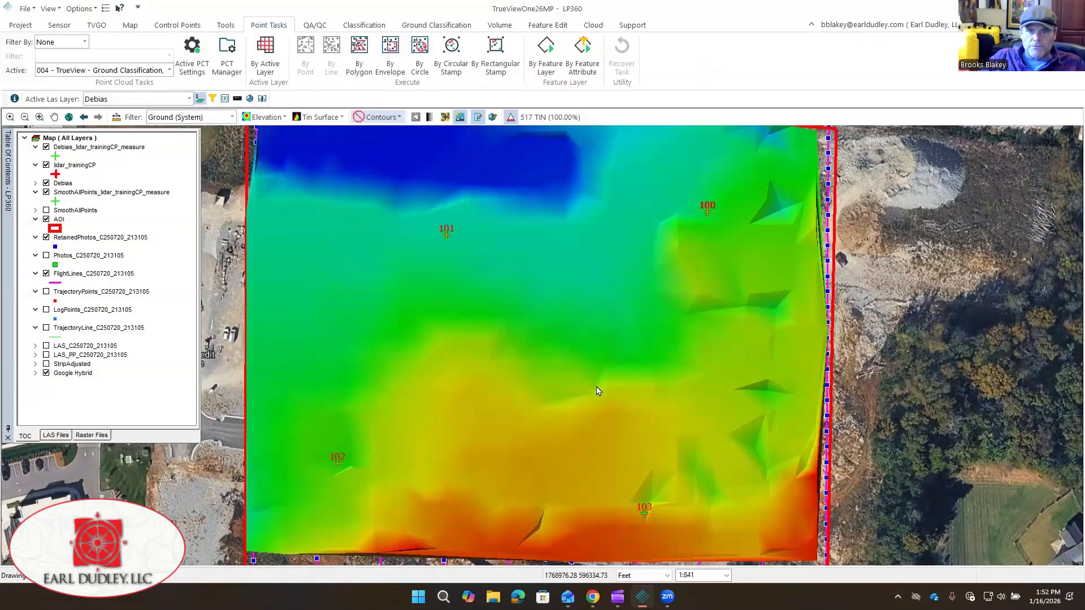
- Inspect the contoured ground surface for pits and cut a profile through those along the east side of the AOI
middle_click_drag(498, 238, 502, 312)
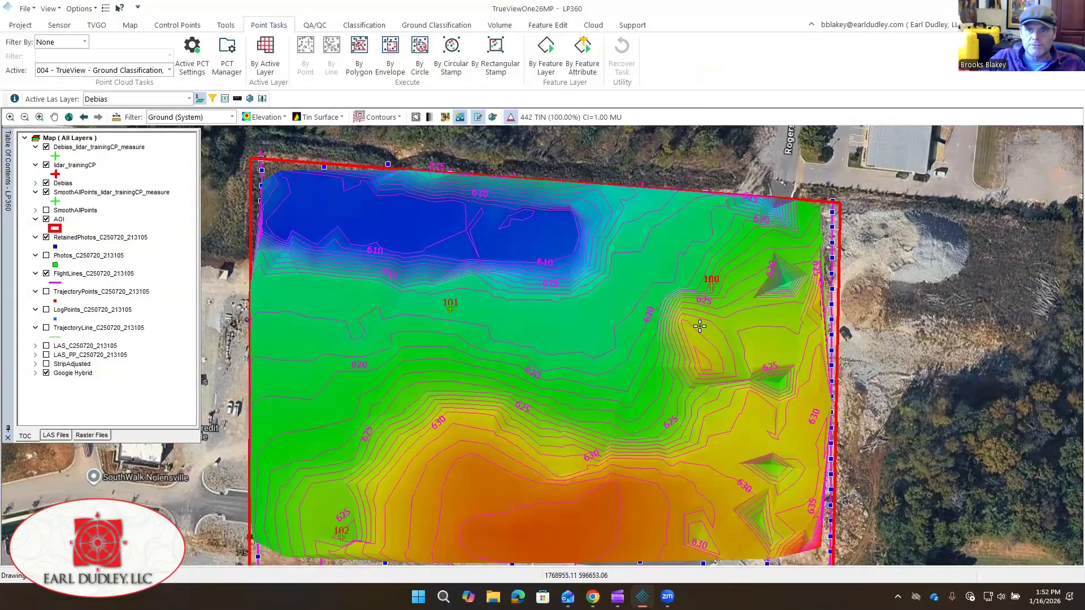
middle_click_drag(719, 356, 635, 260)
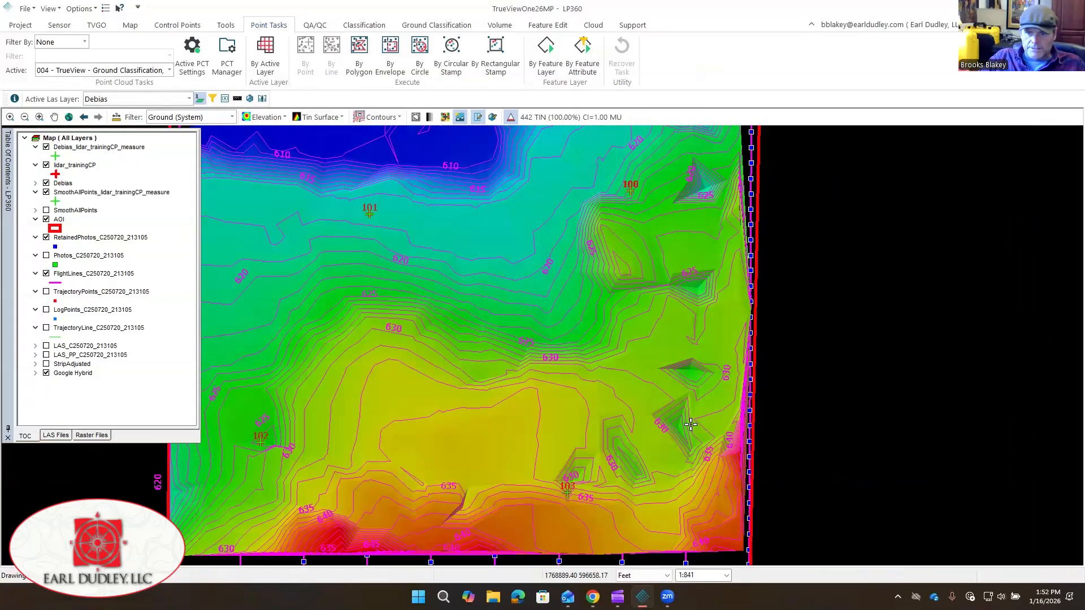
middle_click_drag(690, 426, 717, 319)
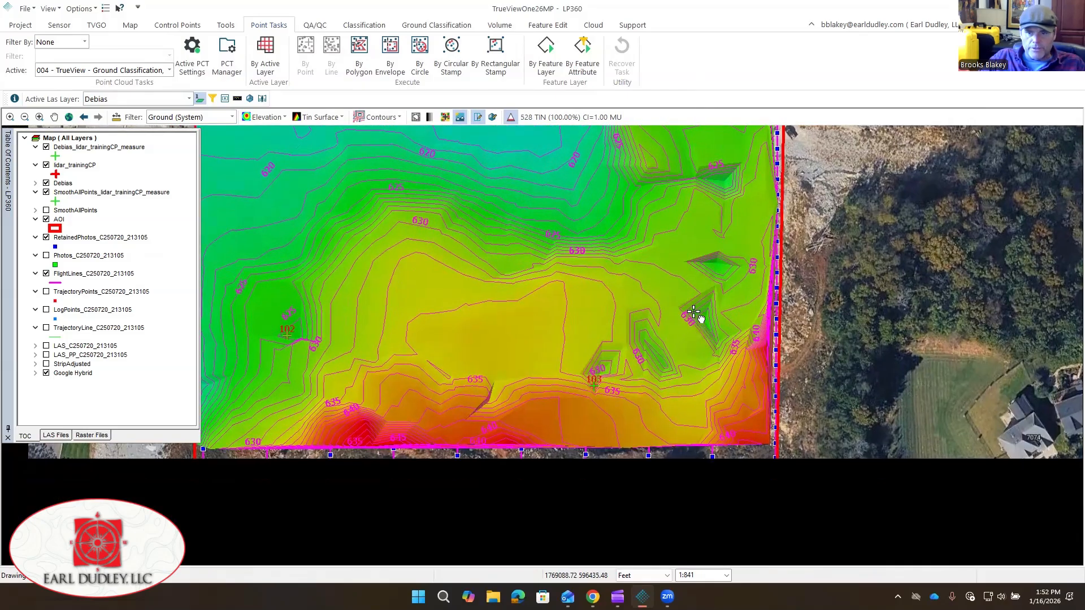
scroll(690, 309, "down", 1)
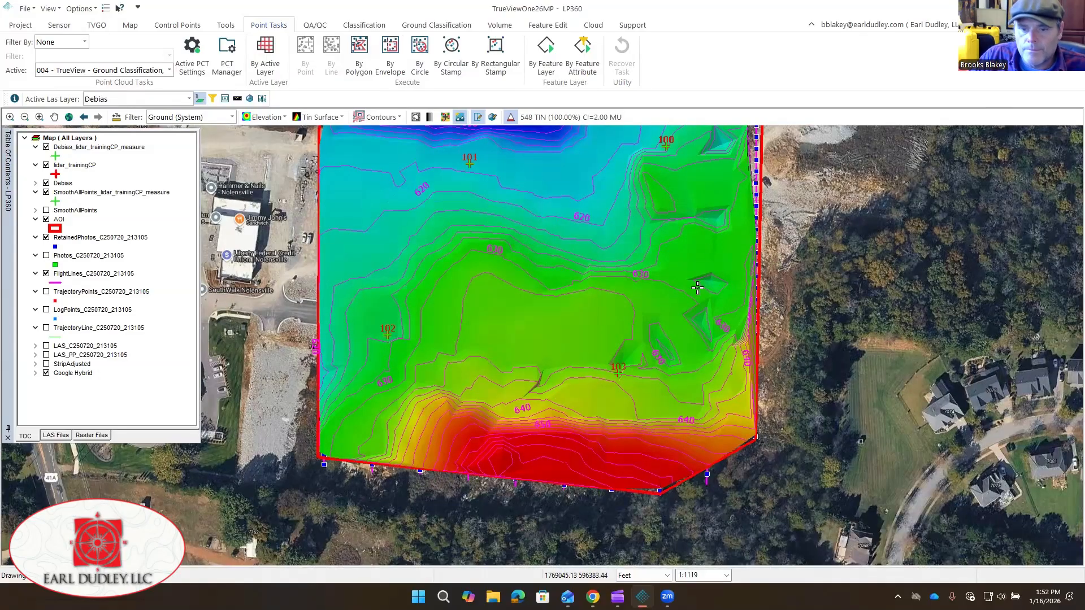
middle_click_drag(696, 294, 690, 375)
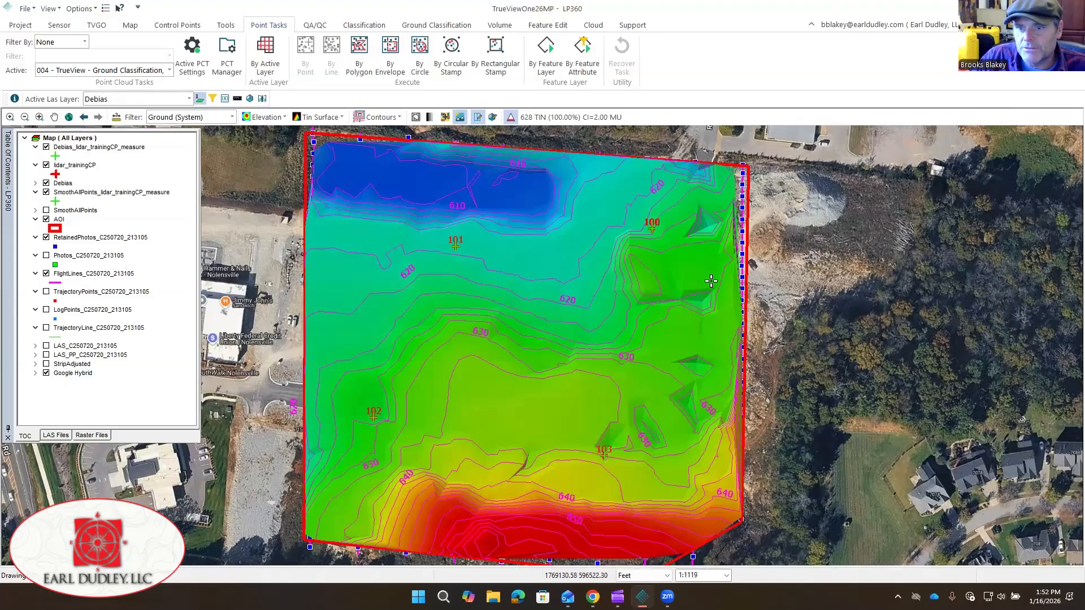
left_click_drag(713, 249, 690, 273)
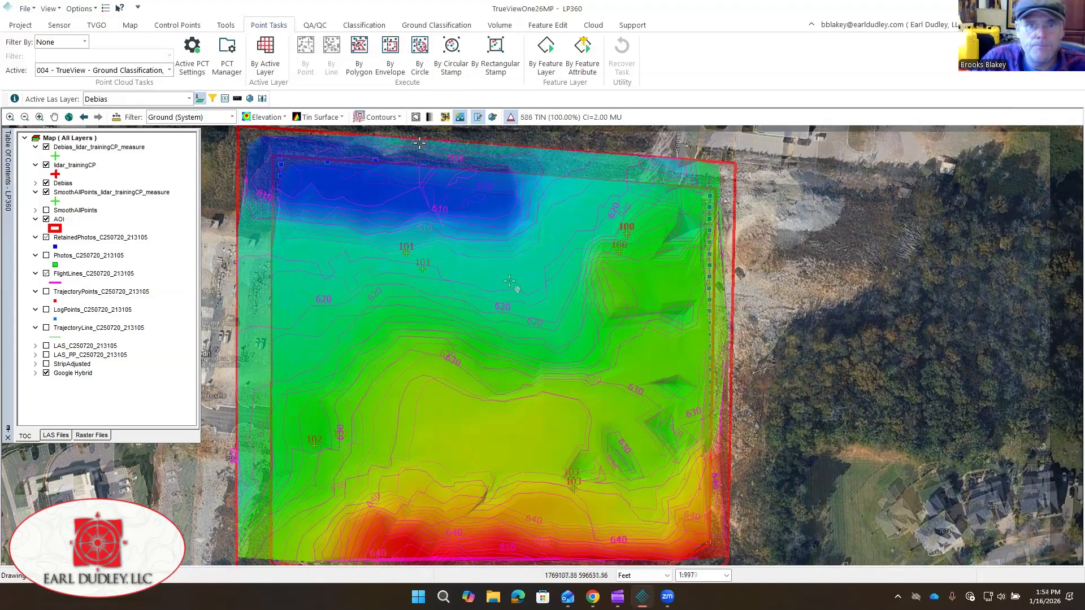
left_click(479, 117)
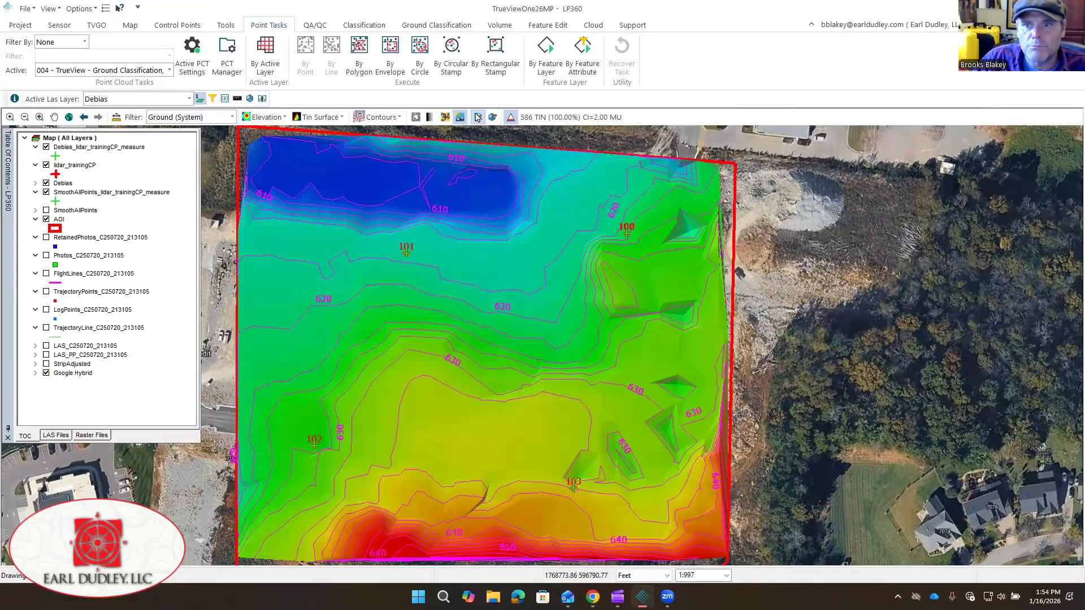
left_click(675, 425)
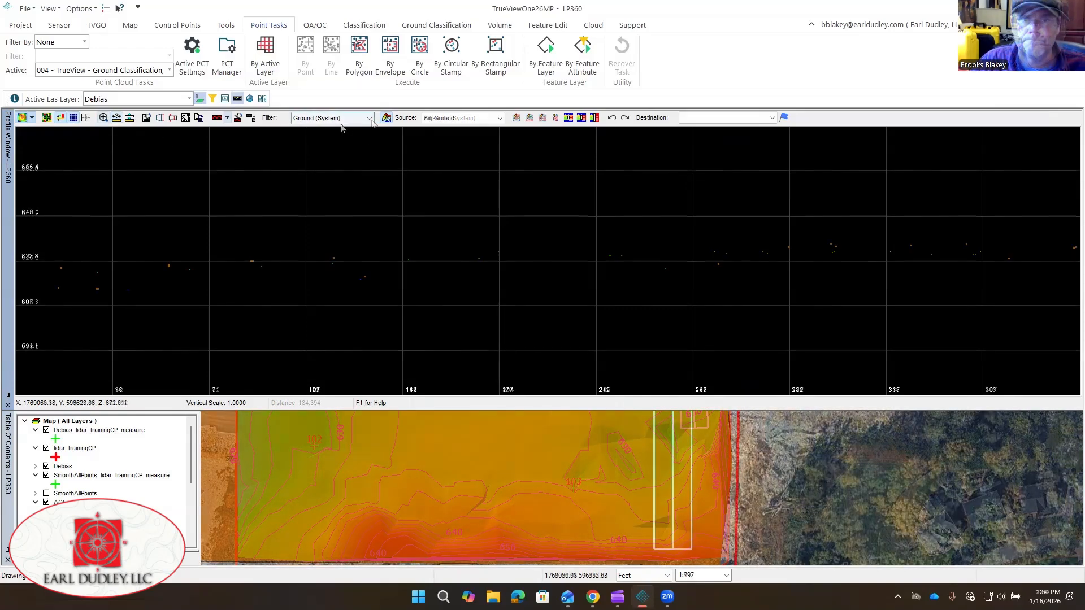
- Set the profile's filter to Ground (System), the classification source to All Points (System) and the destination to 7 Low Point (noise)
left_click(339, 118)
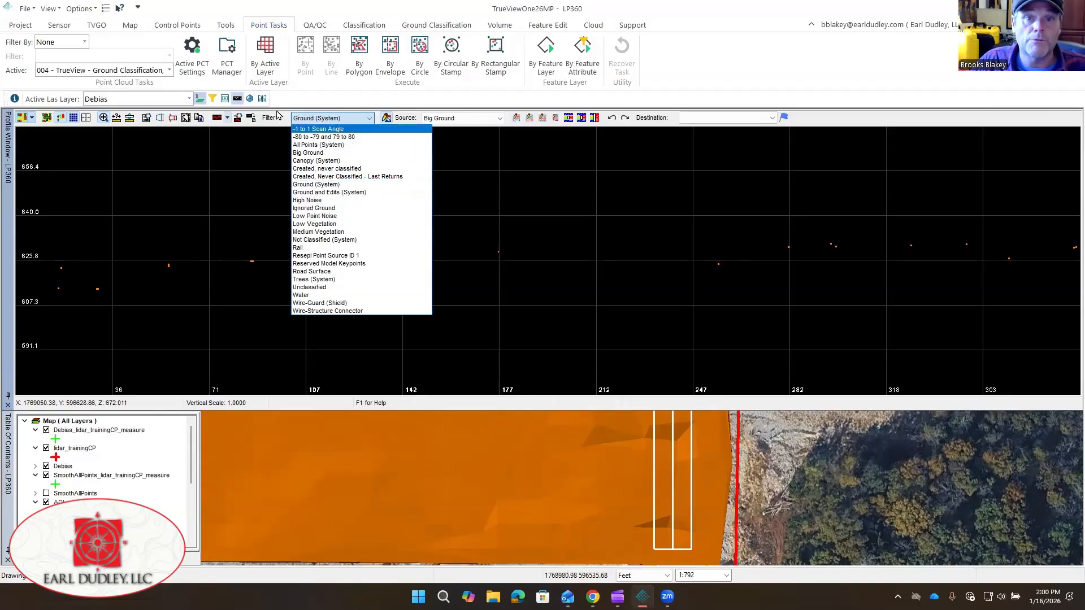
left_click(324, 185)
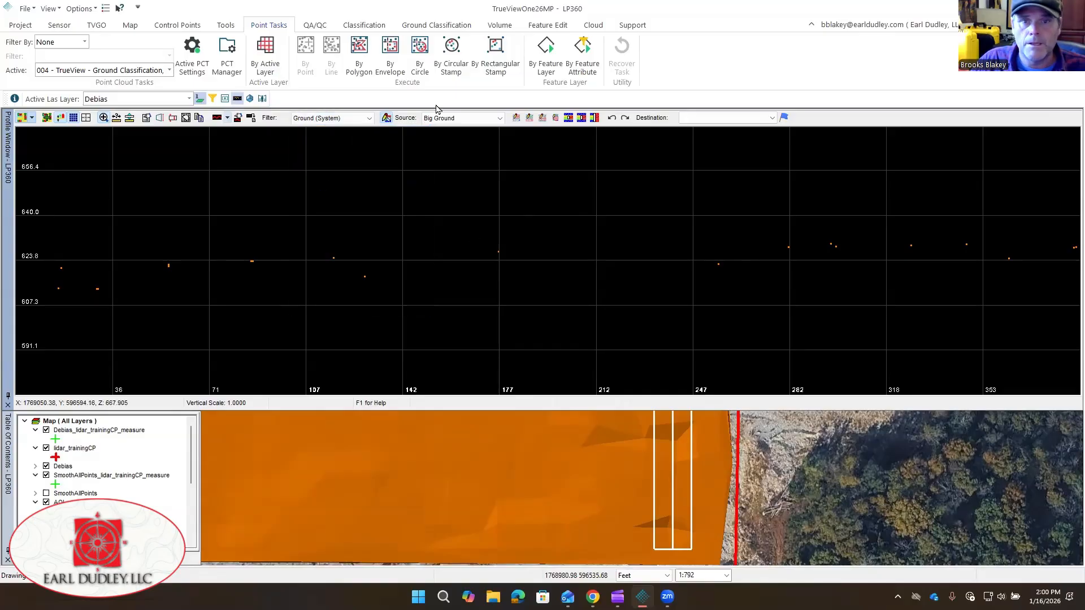
left_click(463, 124)
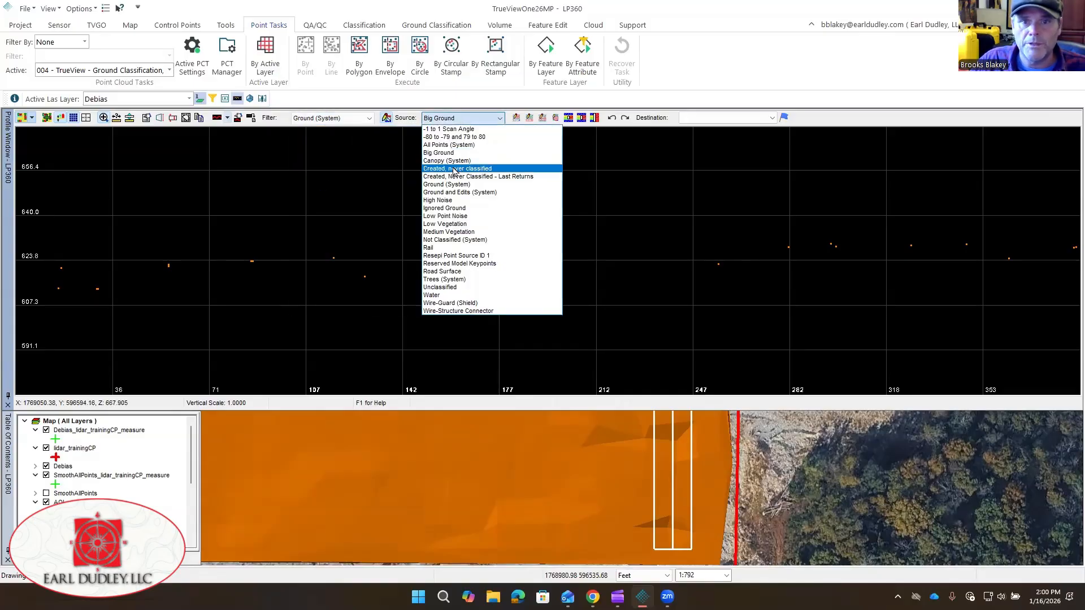
left_click(451, 146)
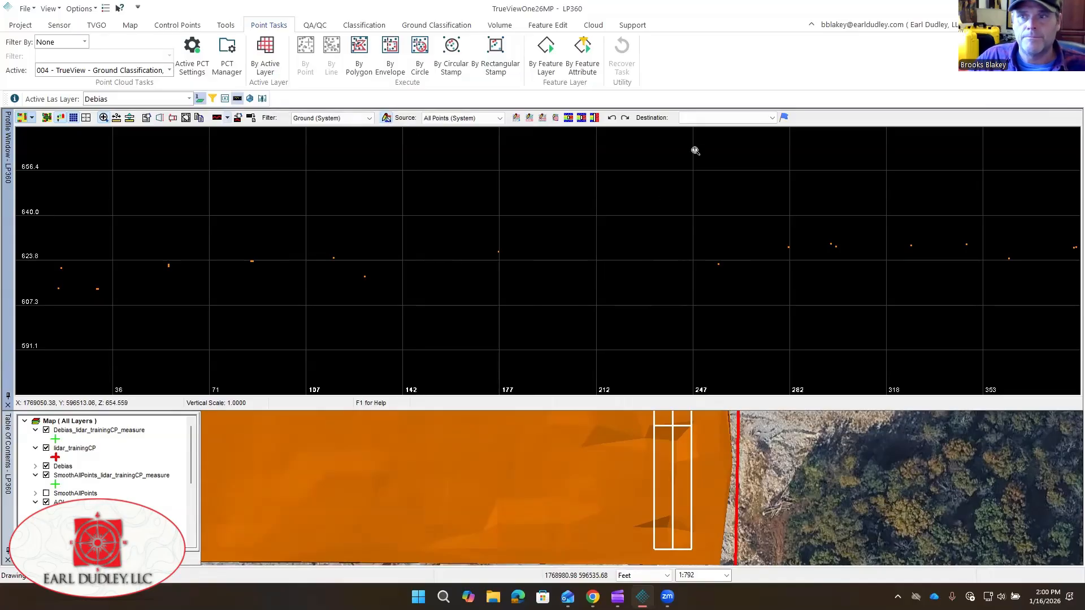
left_click(725, 119)
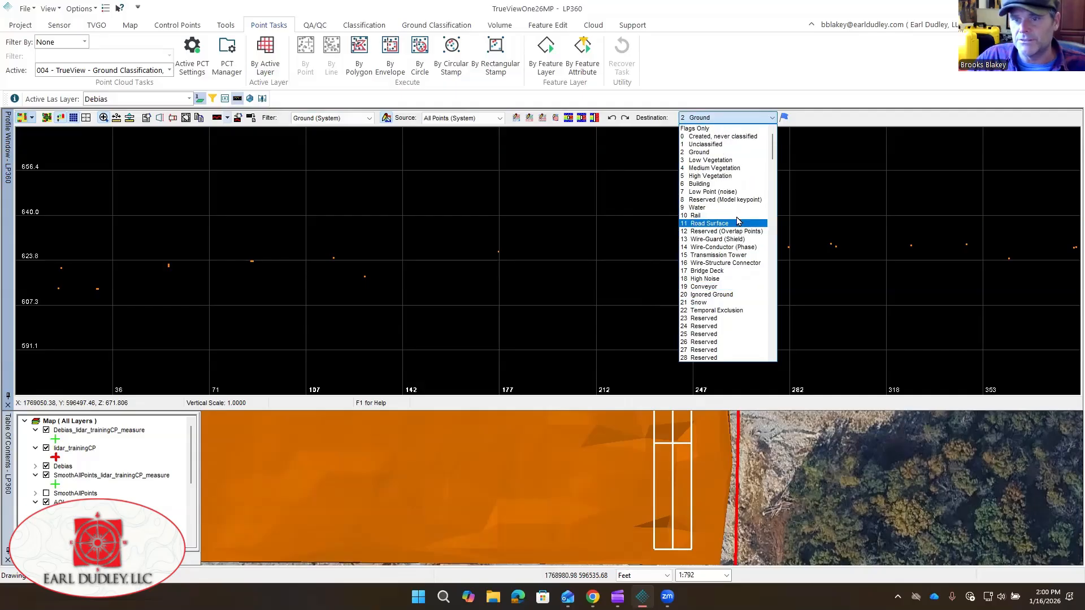
left_click(708, 191)
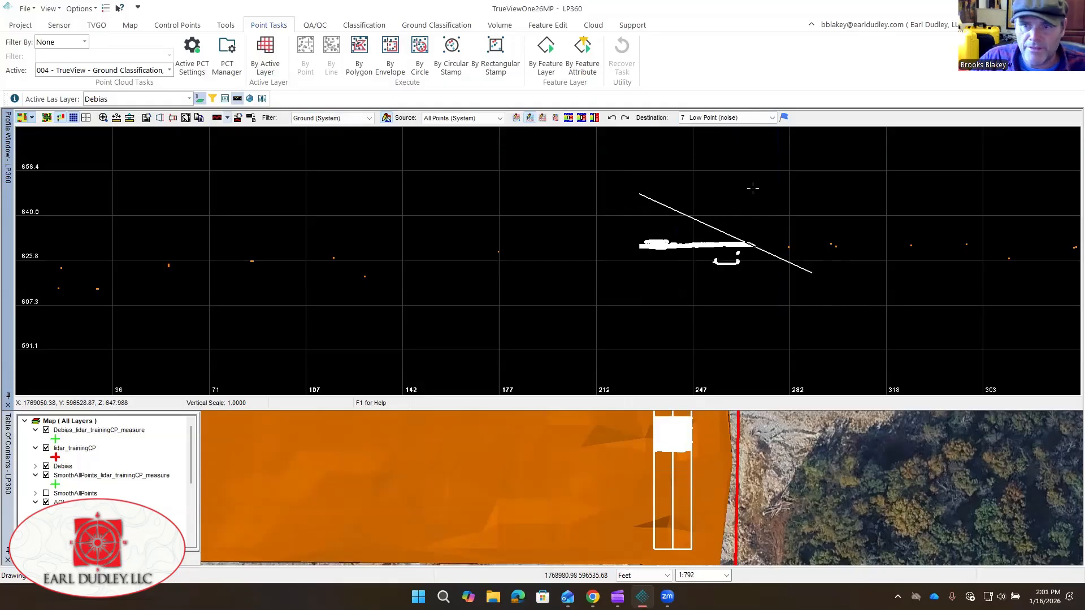
left_click(648, 195)
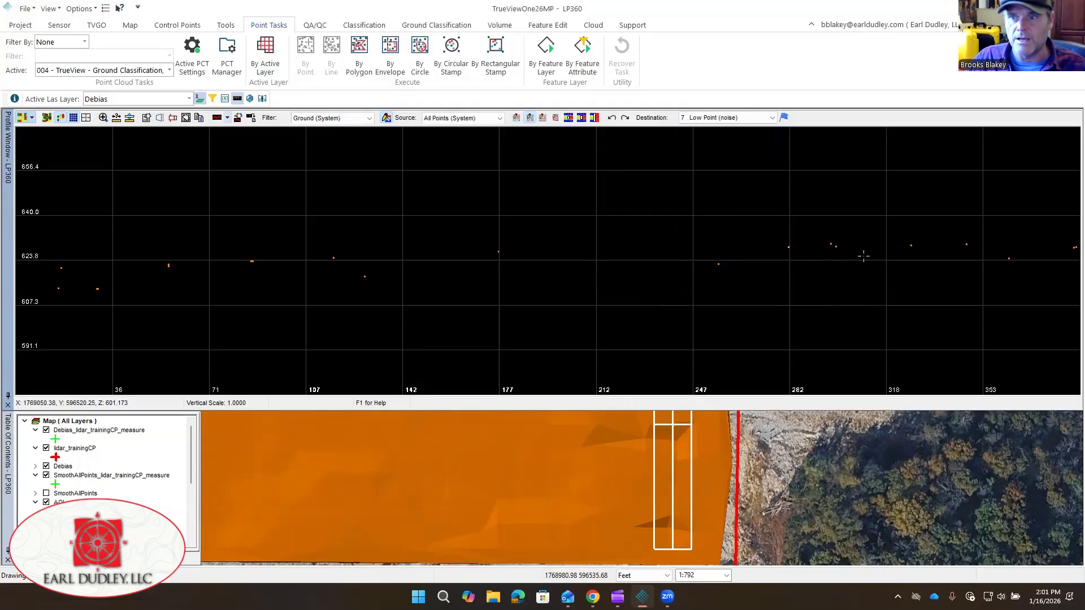
left_click(933, 276)
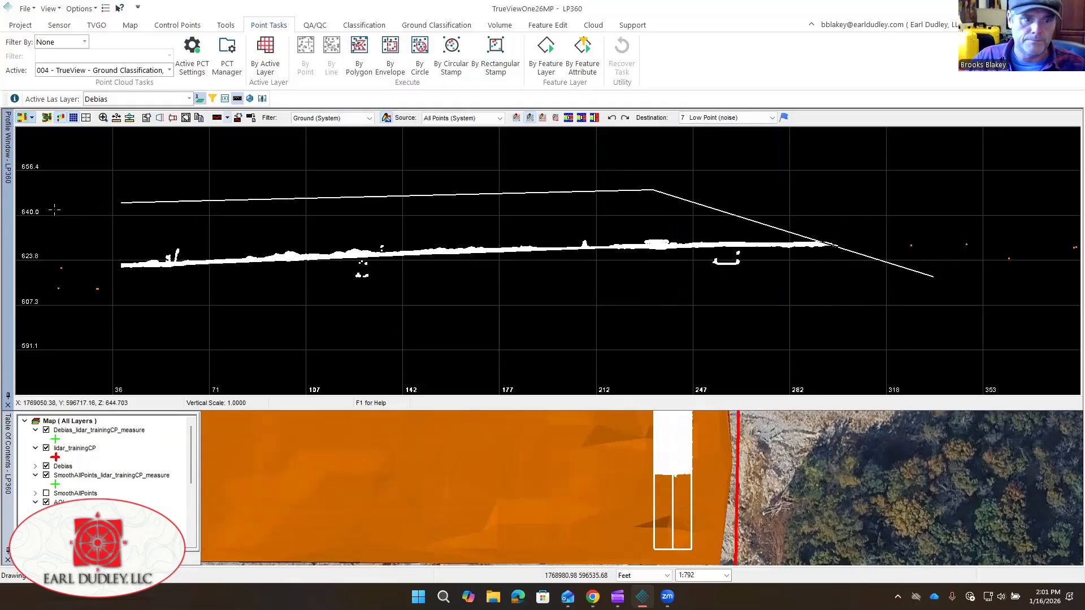
left_click(80, 212)
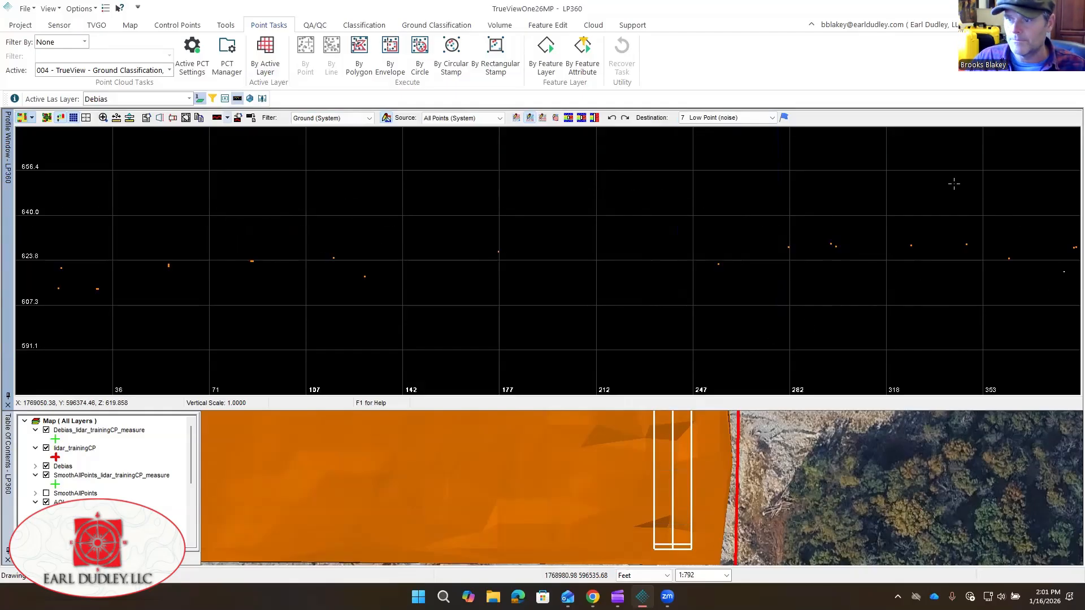
- Reclassify the points beneath a line traced just under the true ground in the profile as Low Point (noise)
left_click(1011, 246)
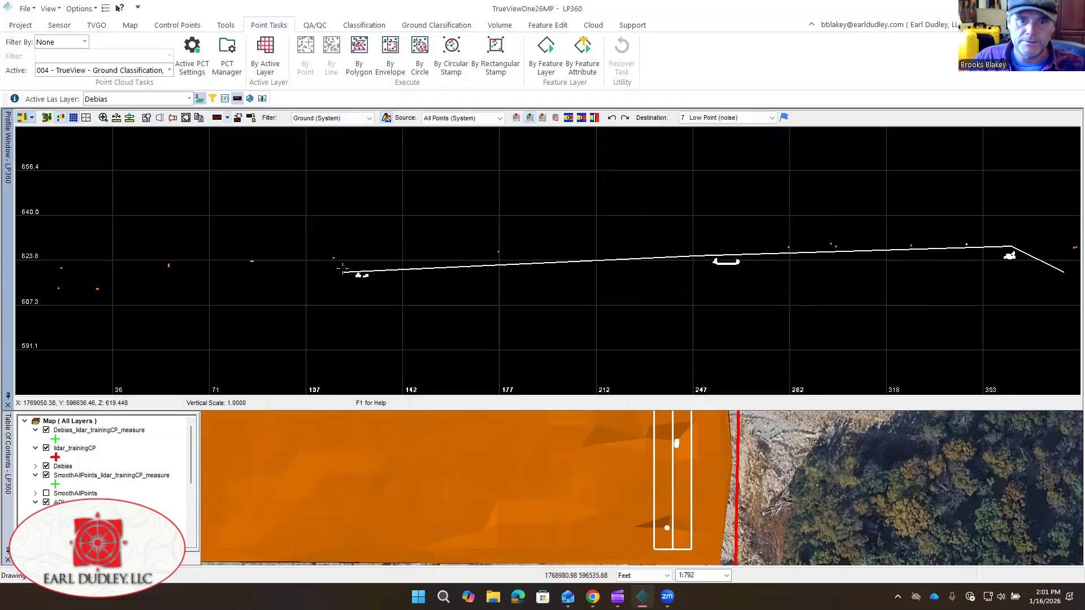
left_click(42, 279)
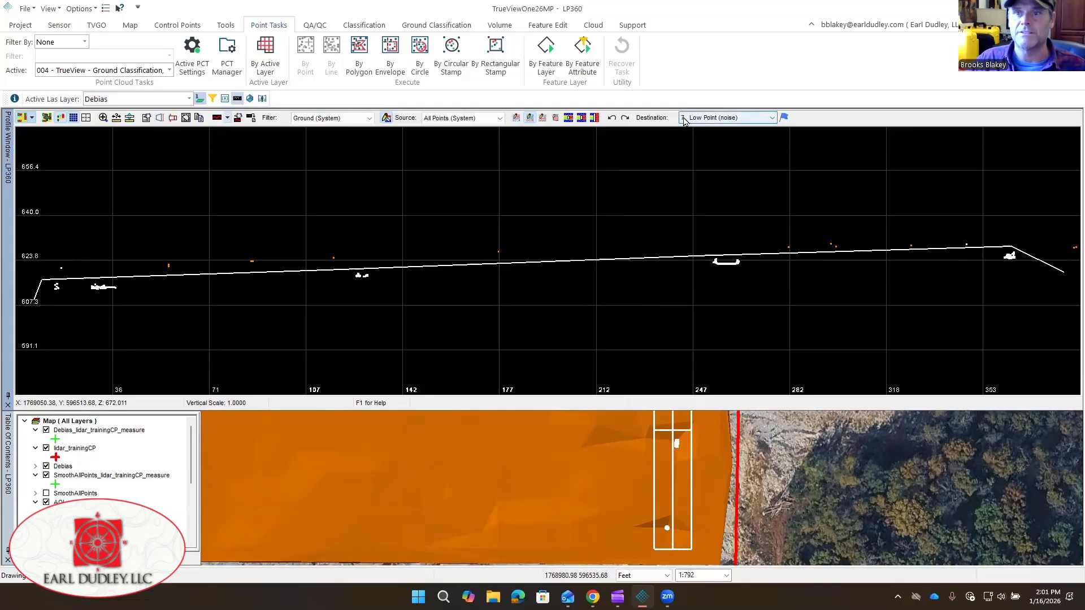
key("space")
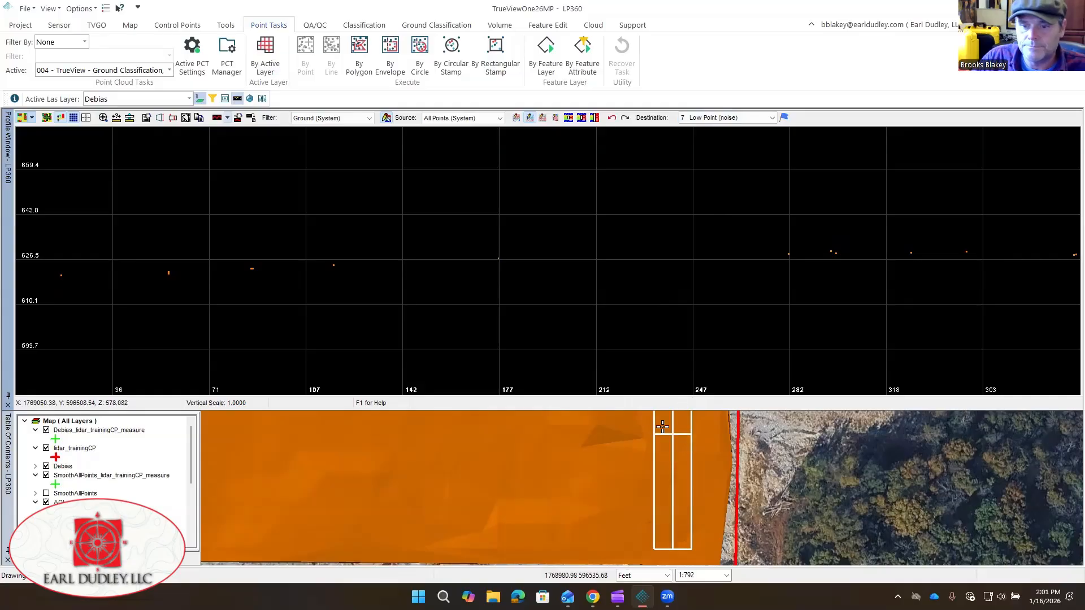
- Close the profile and overlay smooth contours on the ground TIN surface
left_click(8, 405)
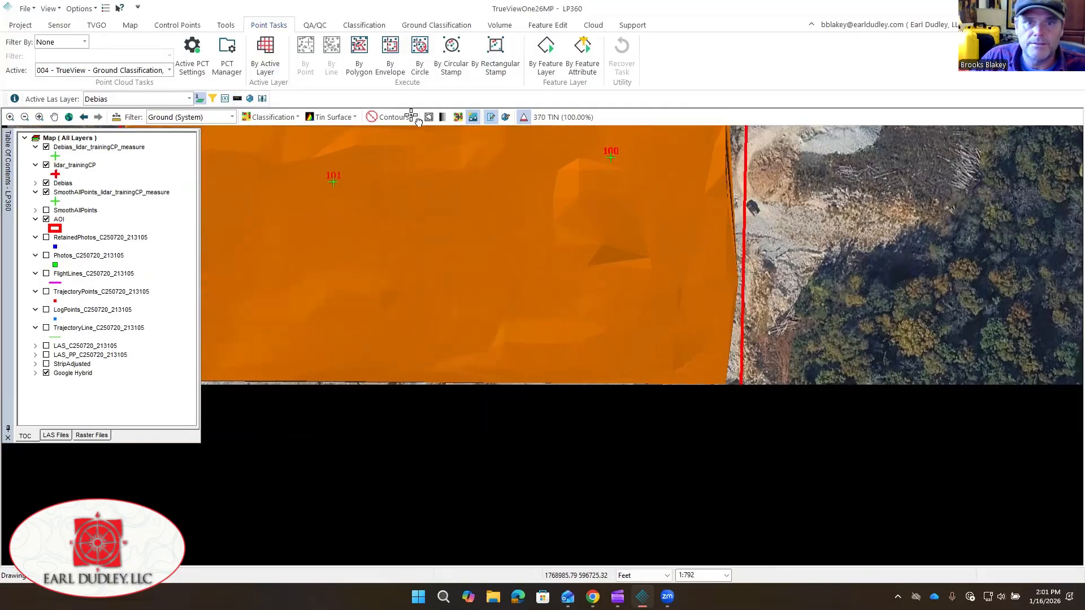
left_click(390, 117)
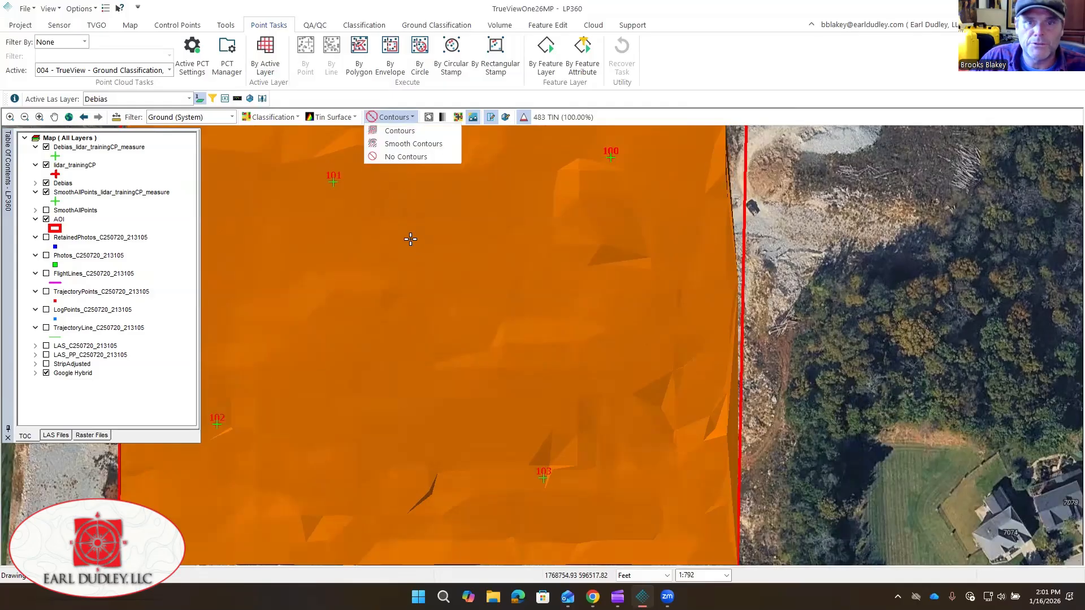
left_click(401, 143)
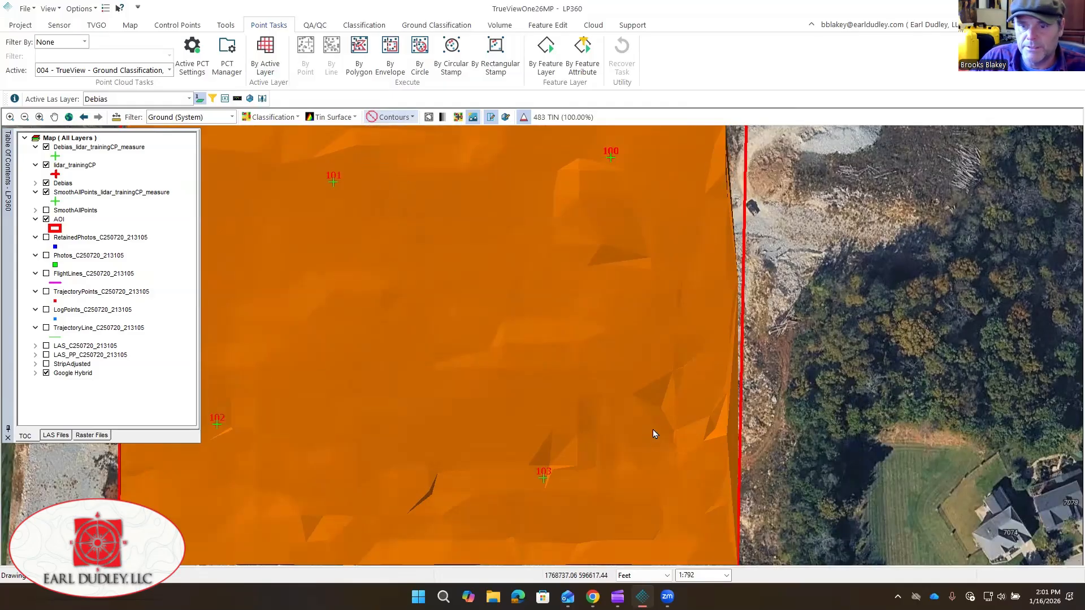
- Cut a profile through the pits near control point 103 and reclassify the points below a line traced under the ground as Low Point (noise)
left_click_drag(674, 405, 662, 338)
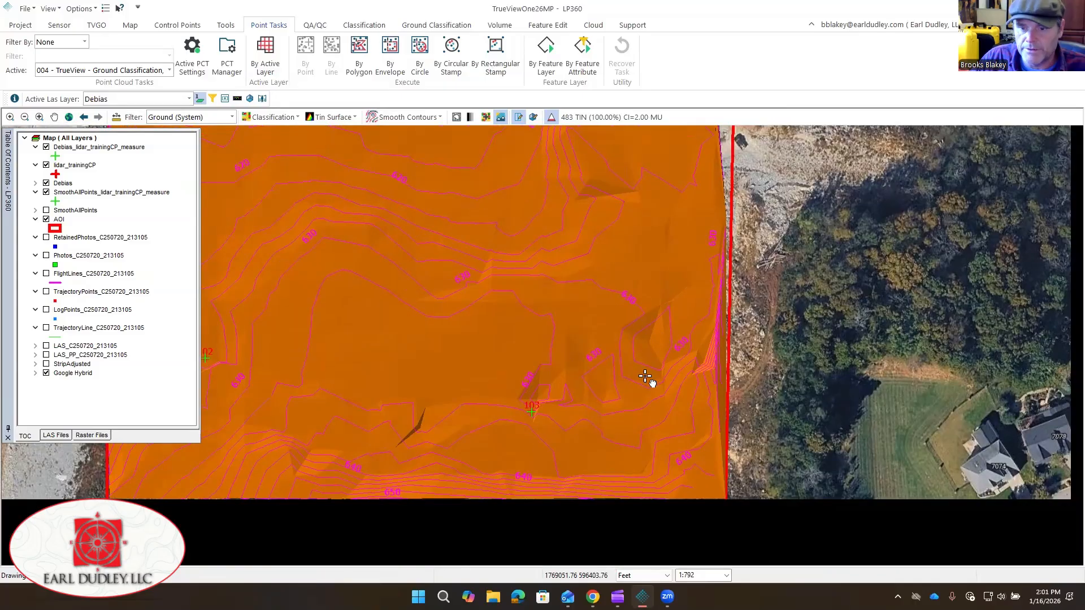
left_click(463, 424)
left_click(467, 439)
left_click(463, 417)
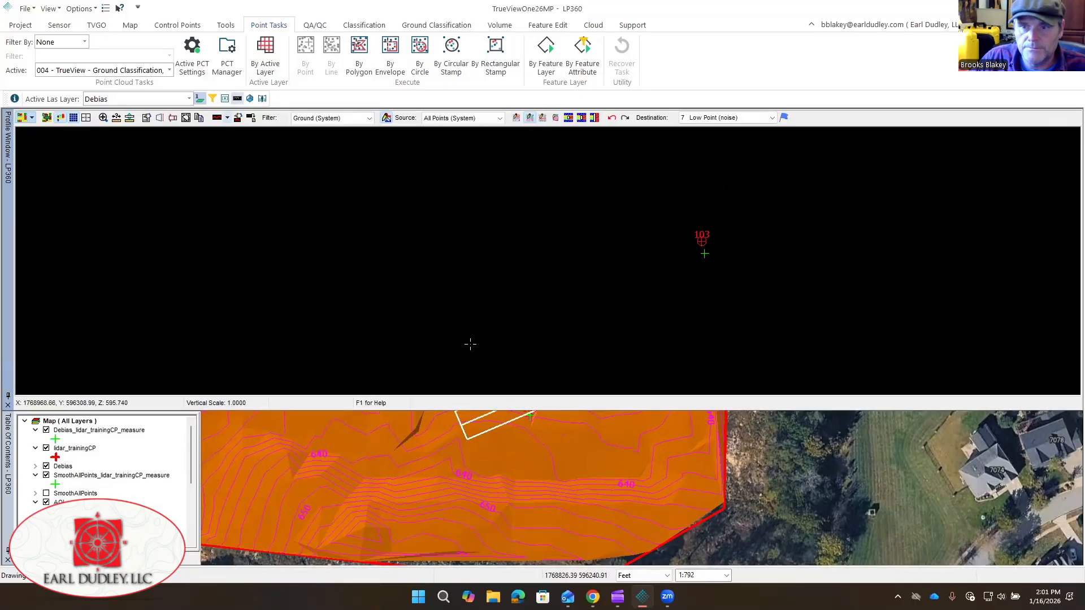
left_click(643, 269)
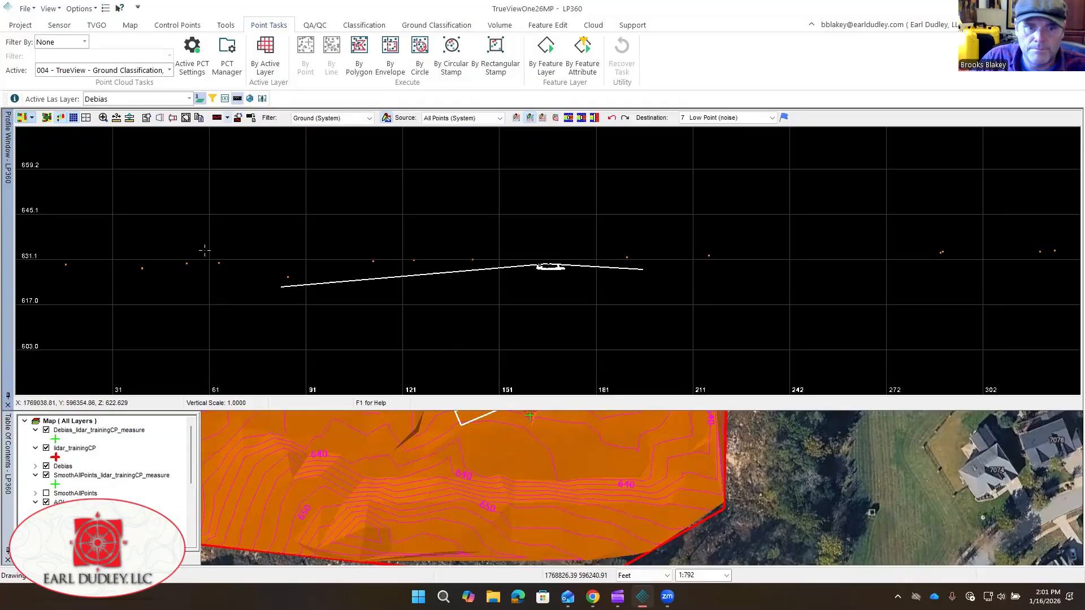
left_click(236, 277)
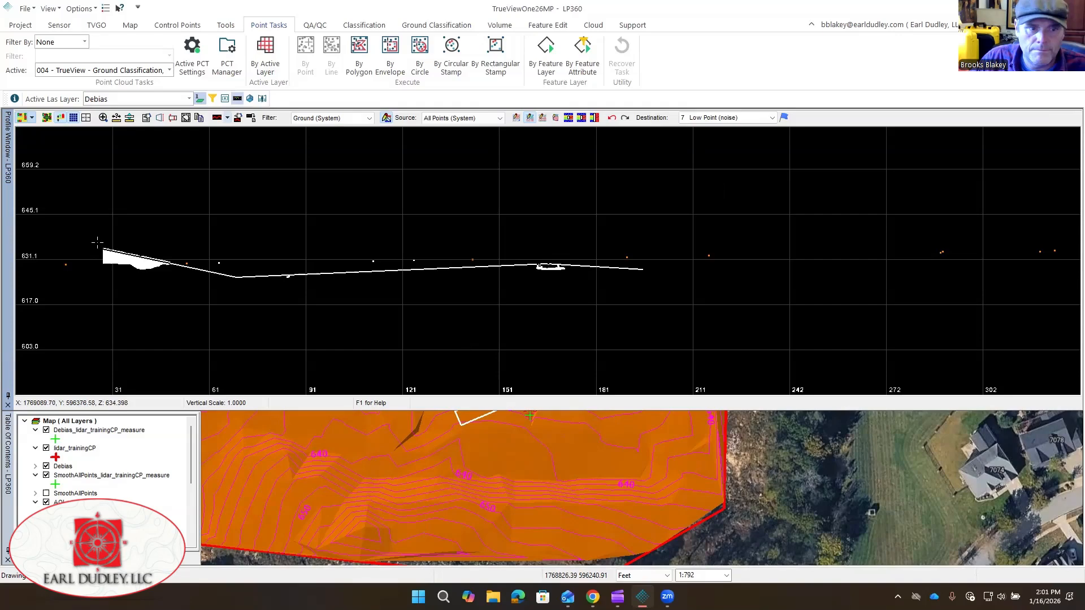
double_click(137, 314)
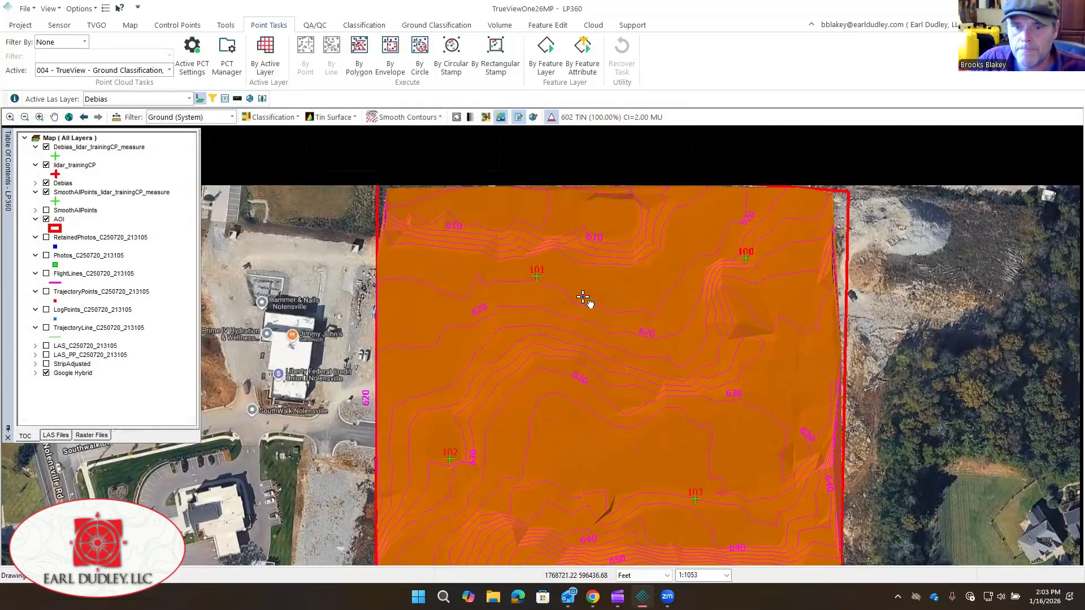
- Review the cleaned seed surface within the AOI and turn the contours off
left_click_drag(582, 297, 594, 326)
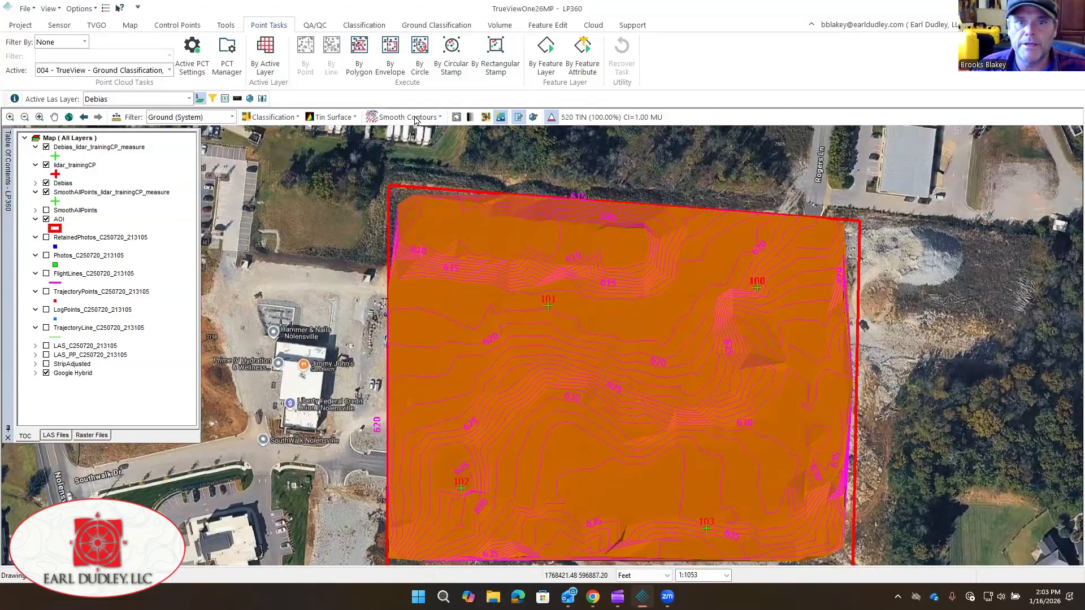
left_click(416, 121)
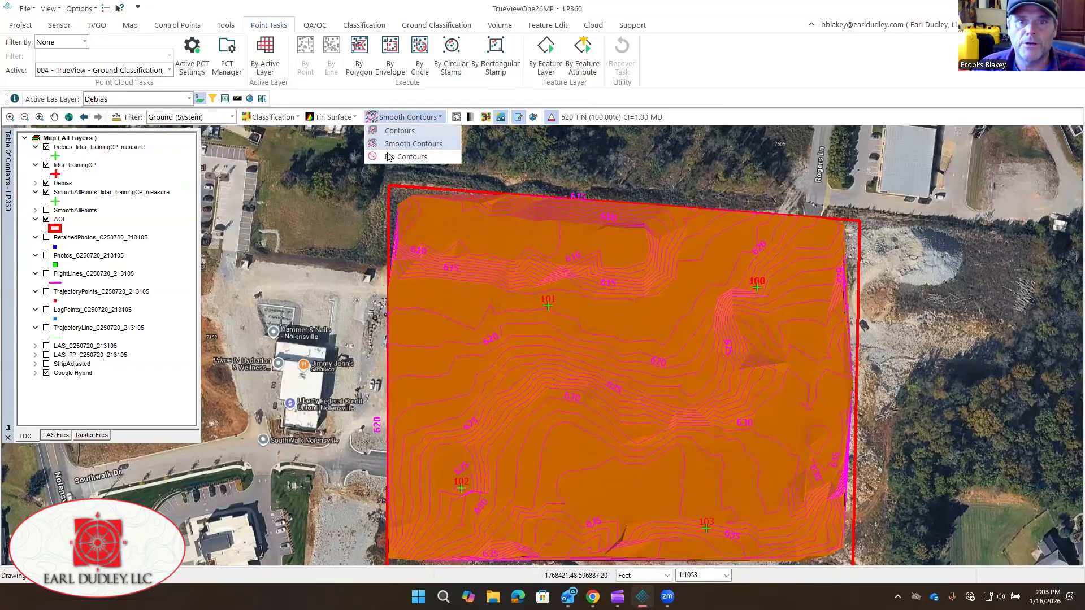
left_click(425, 159)
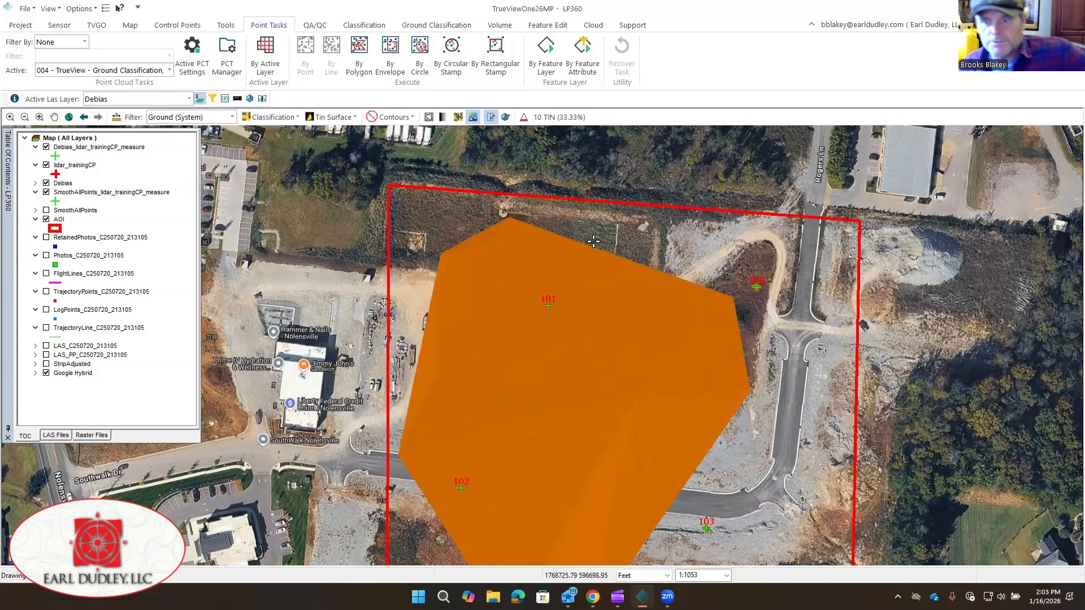
middle_click_drag(495, 277, 389, 309)
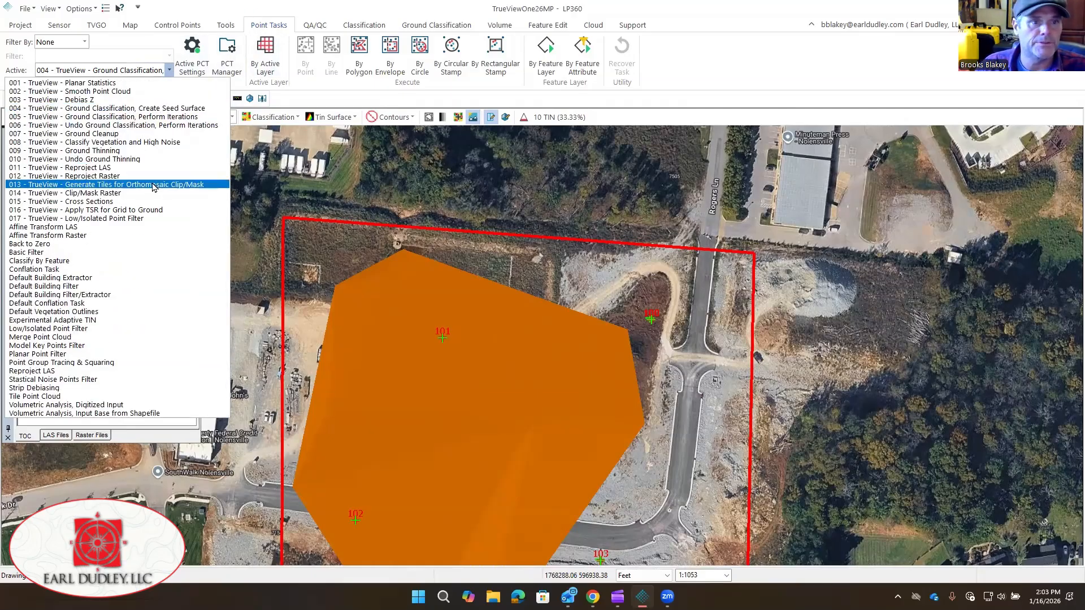
left_click(62, 152)
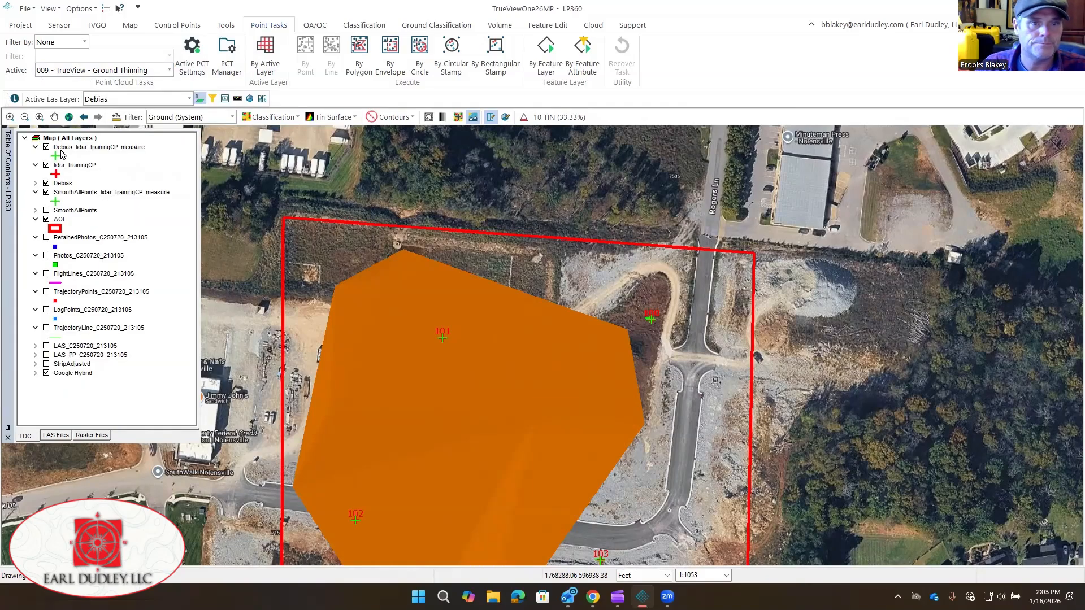
left_click(193, 52)
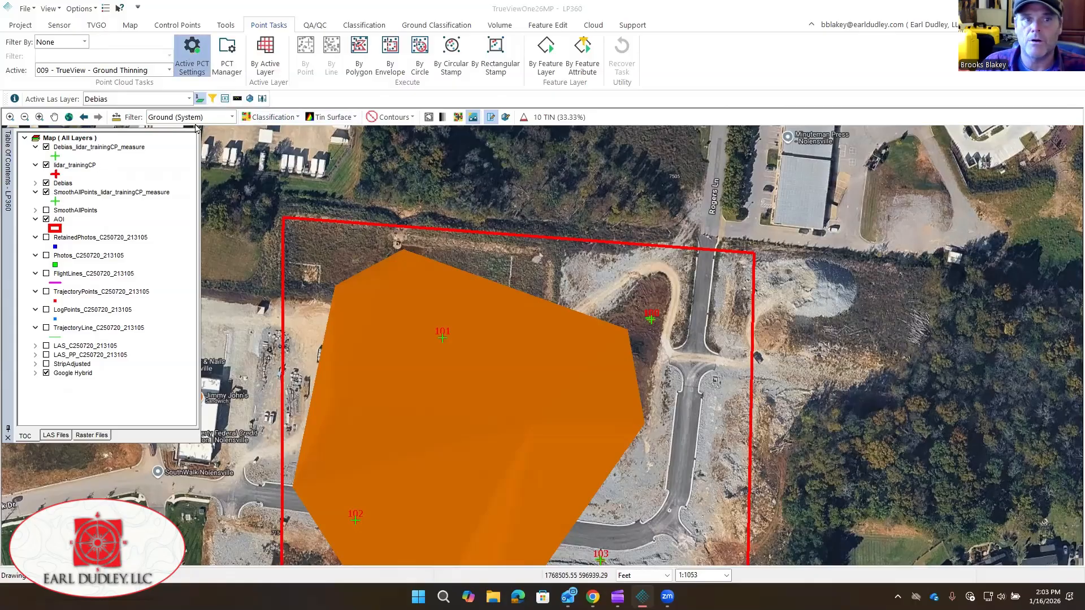
left_click(505, 83)
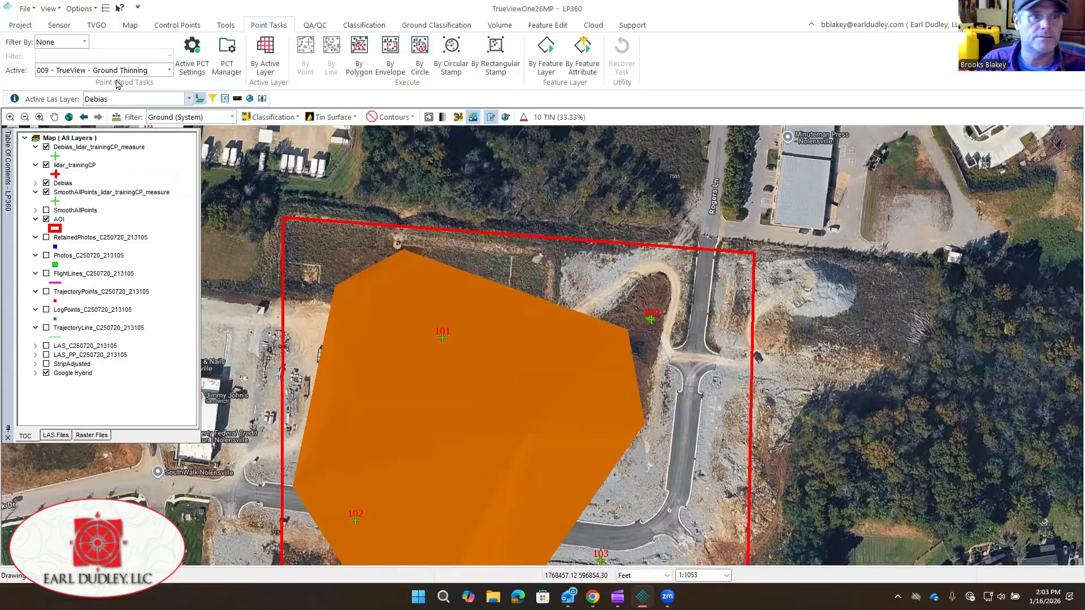
left_click(121, 71)
left_click(114, 129)
- Make 009 - TrueView - Ground Thinning the active point cloud task and set its input LAS layer to Debias
left_click(121, 70)
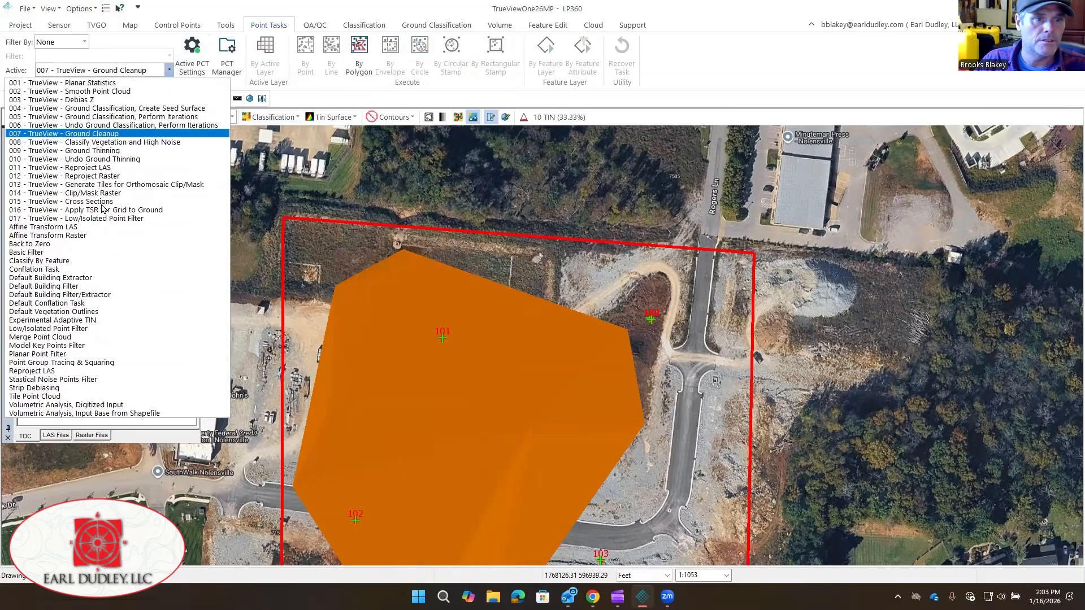
left_click(103, 152)
left_click(192, 50)
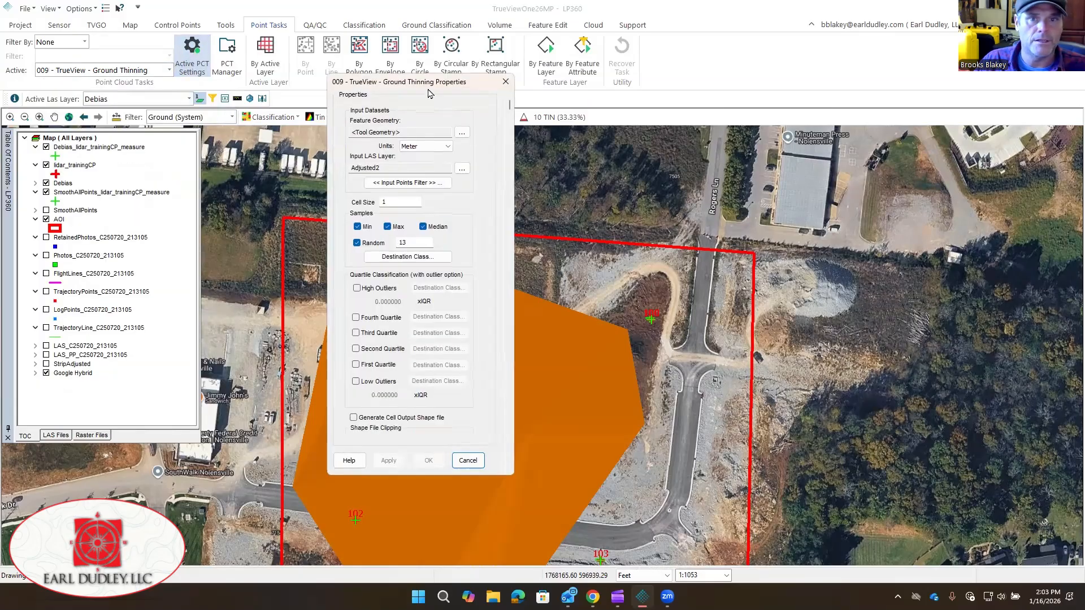
left_click_drag(632, 140, 646, 149)
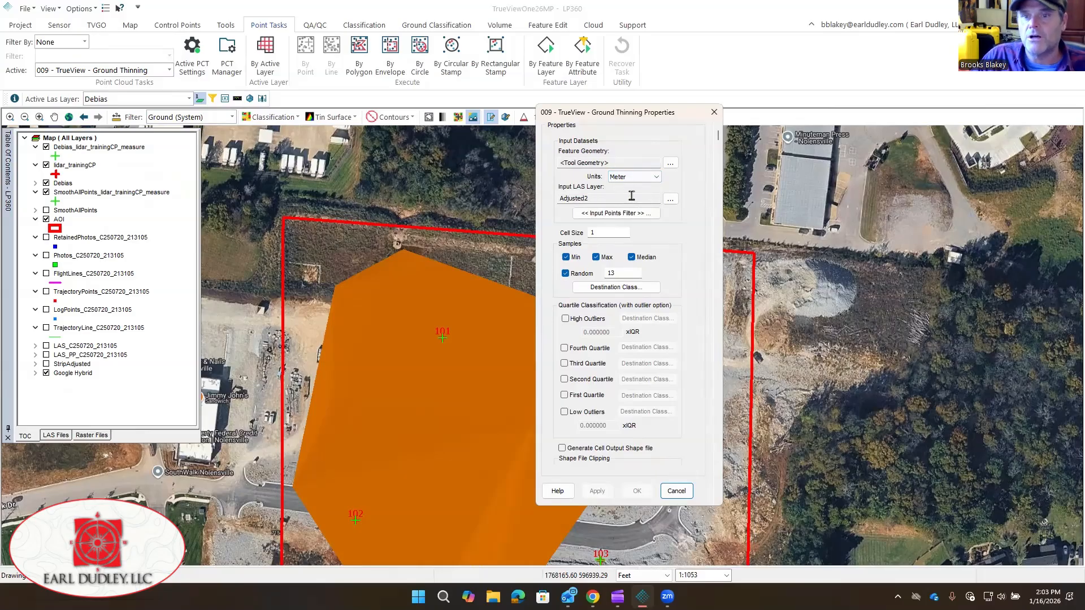
left_click(671, 199)
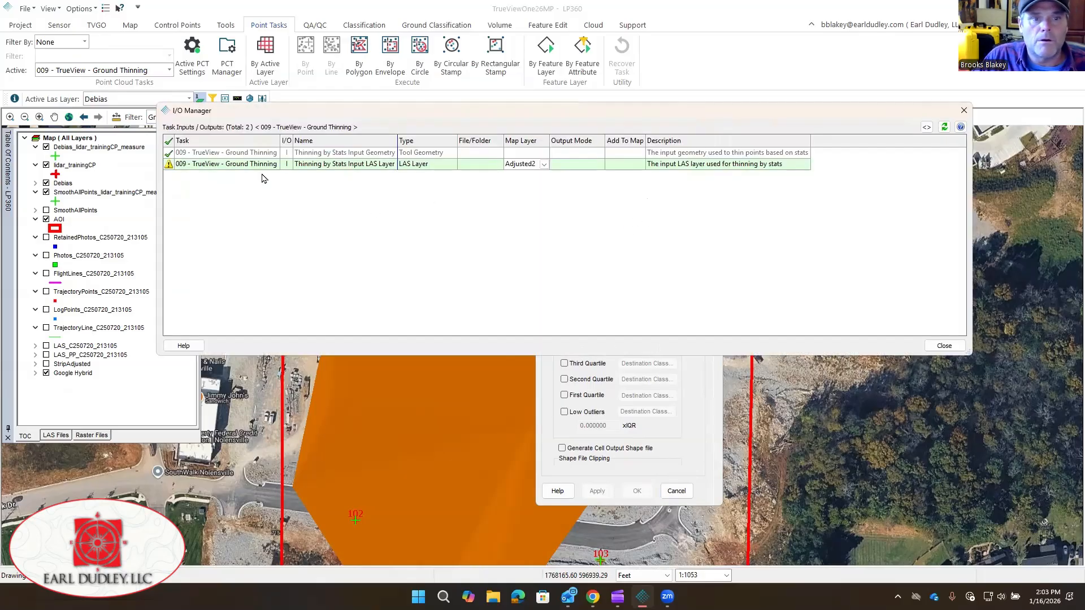
left_click(543, 166)
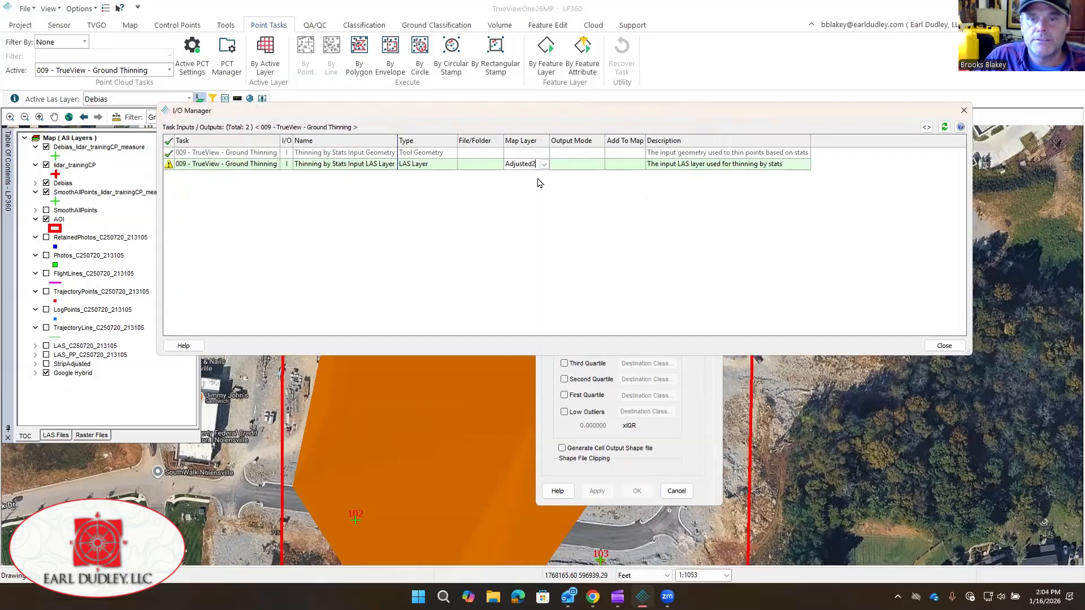
left_click(544, 165)
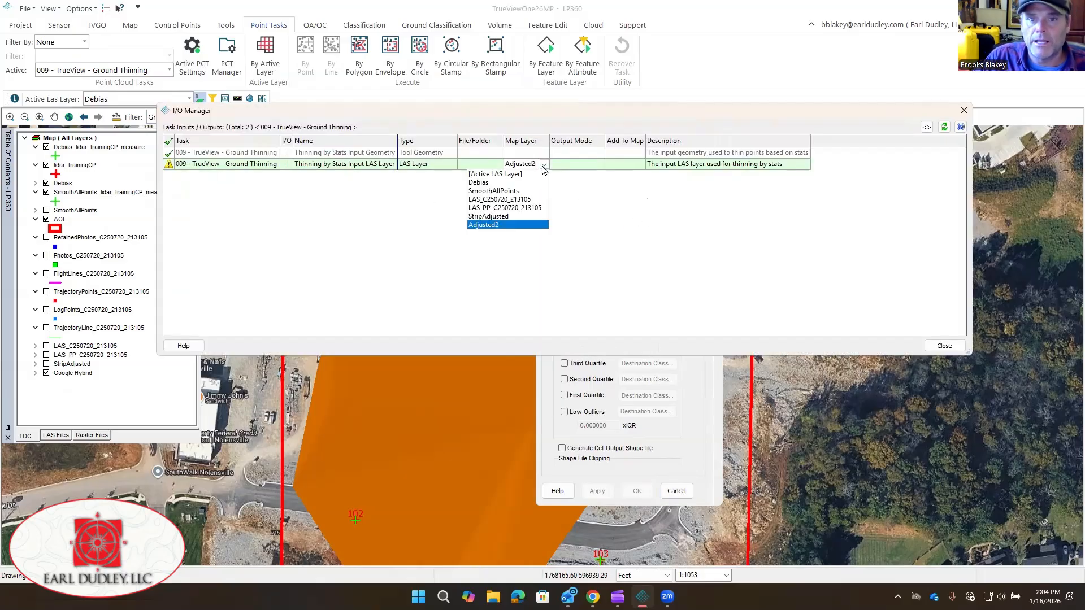
left_click(485, 183)
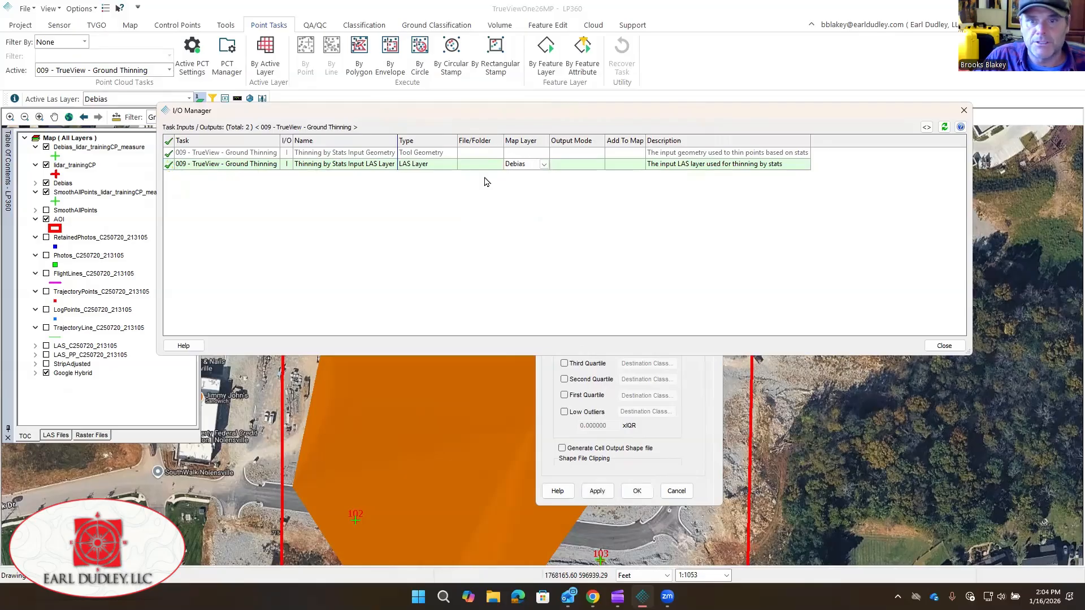
left_click(939, 346)
- Confirm Created, never classified as the thinning task's input points filter and set the random samples to 12
left_click(630, 215)
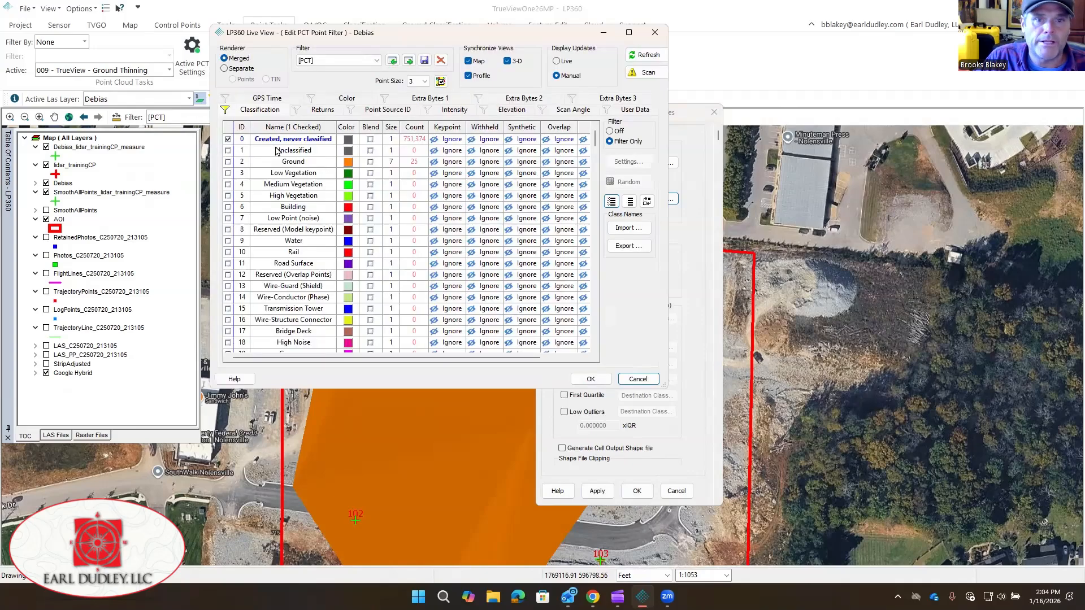
left_click(592, 378)
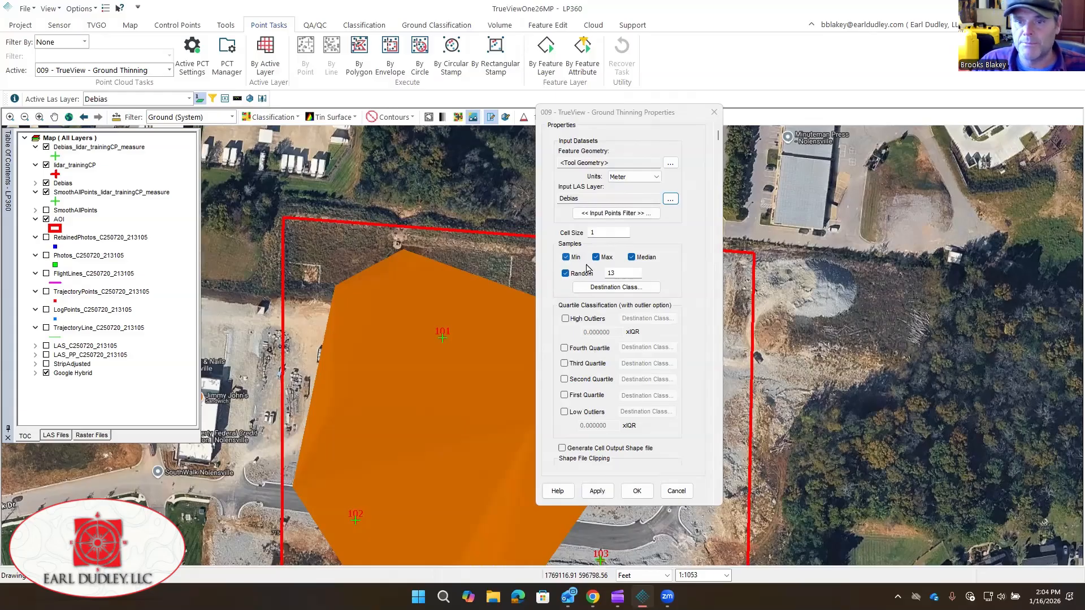
double_click(612, 273)
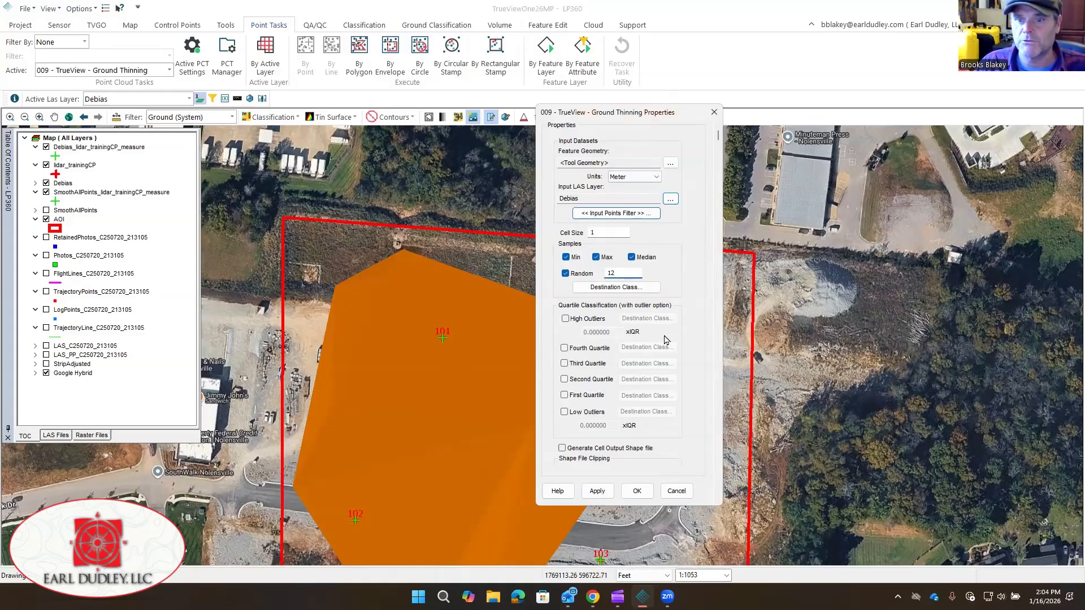
- Confirm 20 Ignored Ground as the thinning task's destination class and apply the task settings
left_click(646, 289)
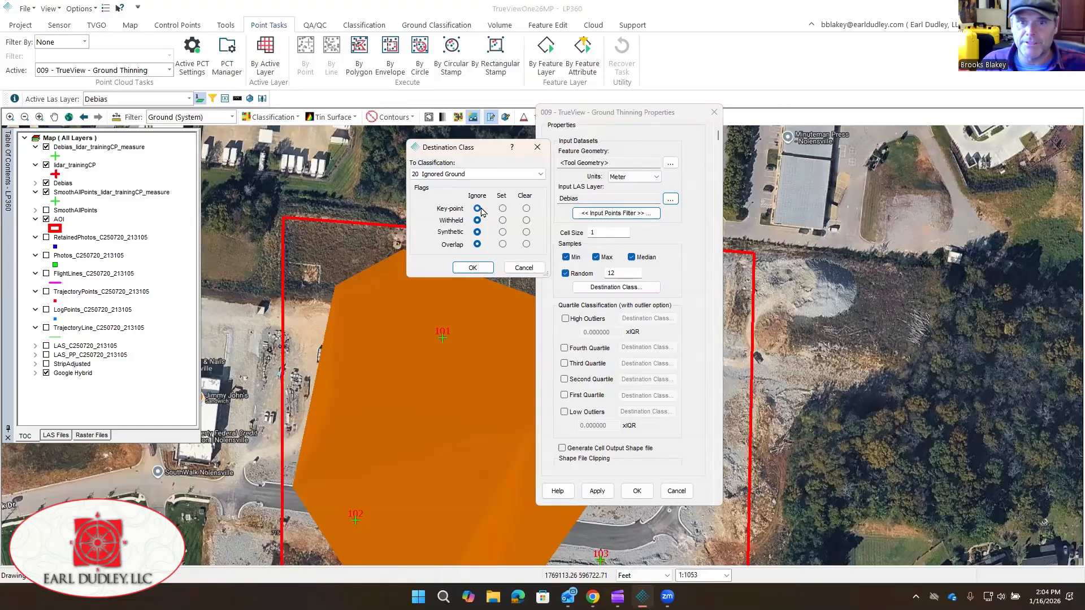
left_click(472, 267)
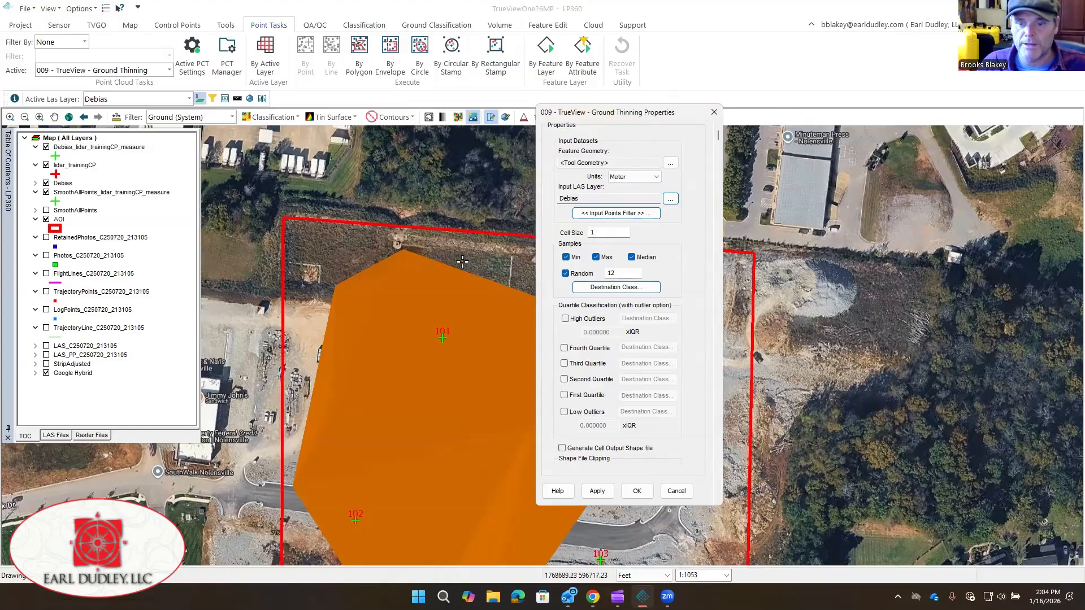
left_click(597, 490)
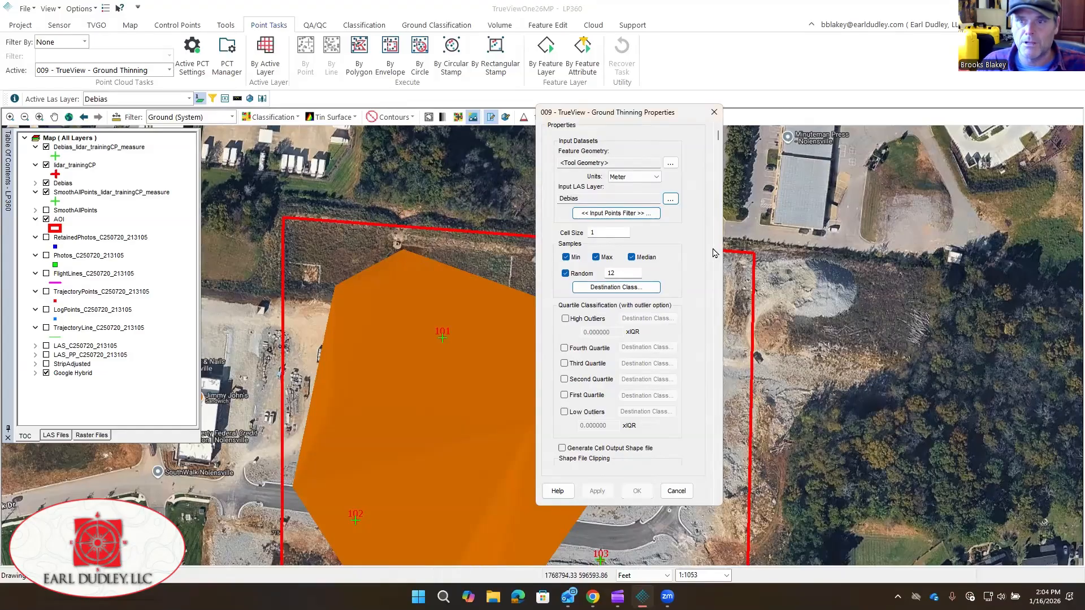
left_click(714, 112)
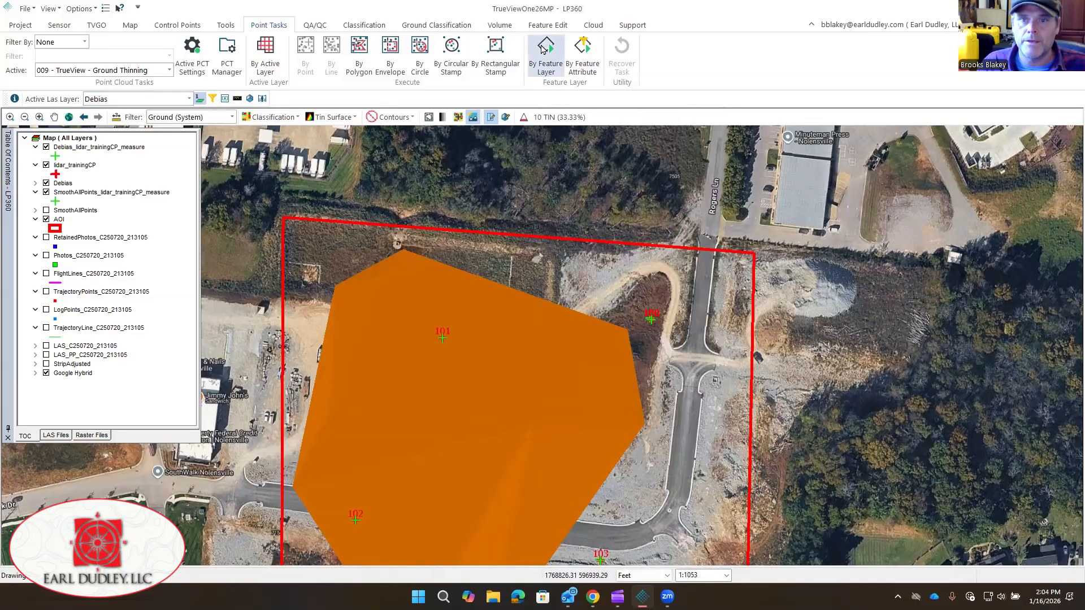
- Run the Ground Thinning task on the Debias layer using the AOI feature layer as its boundary
left_click(543, 49)
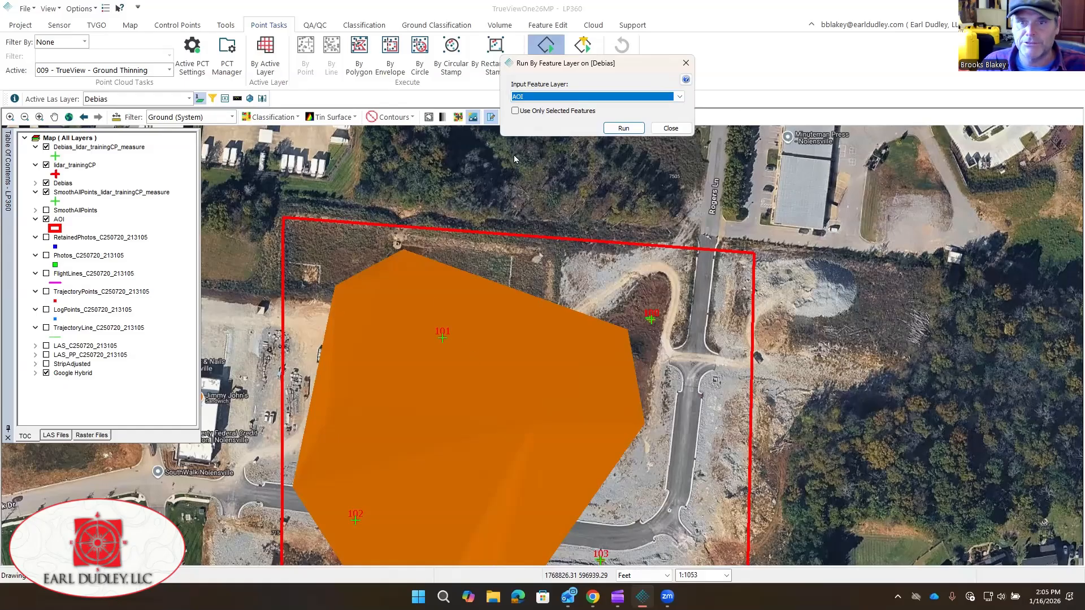
left_click(623, 128)
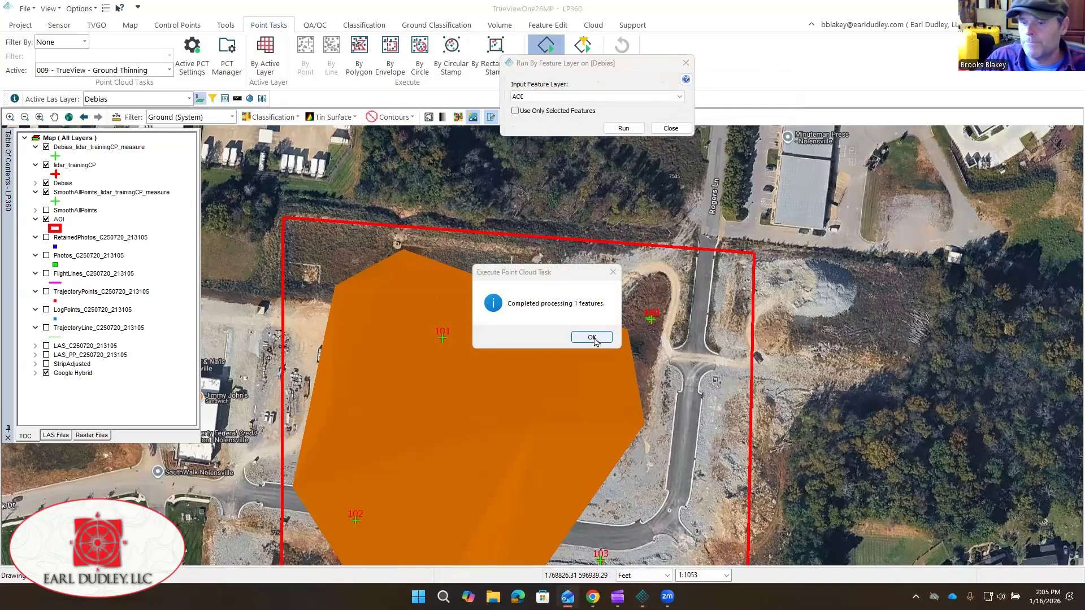
left_click(592, 337)
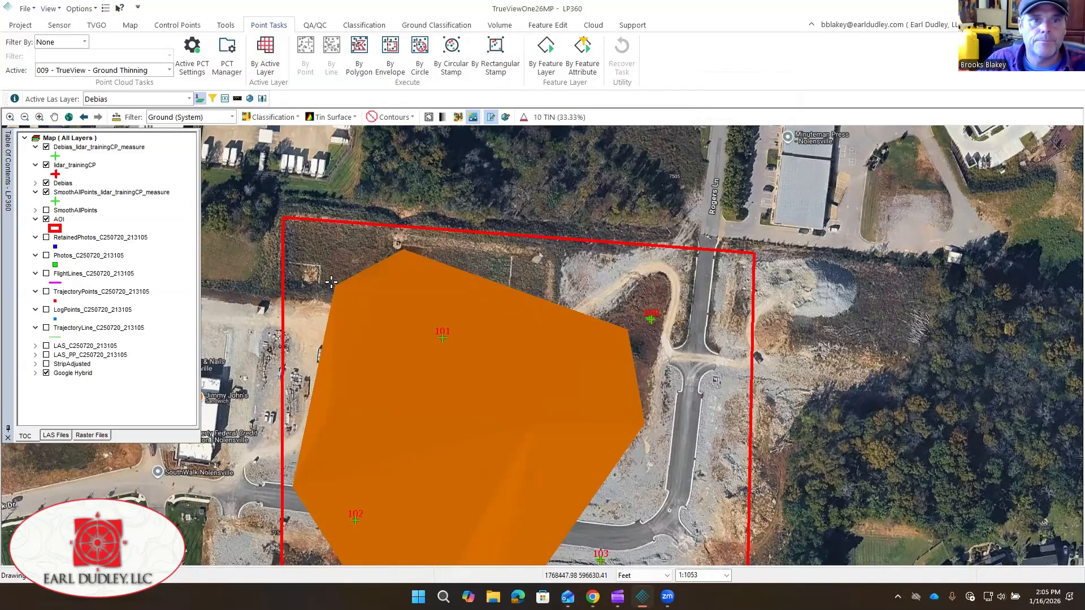
- Filter the map display to Ignored Ground and inspect the thinned TIN surface across the AOI
middle_click_drag(420, 299, 441, 278)
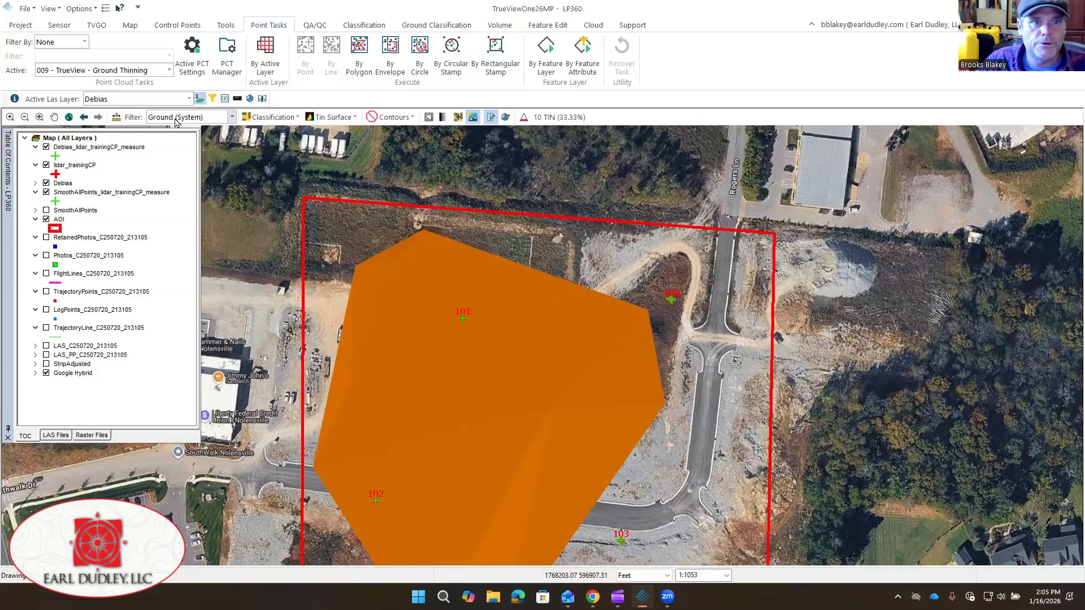
left_click(232, 117)
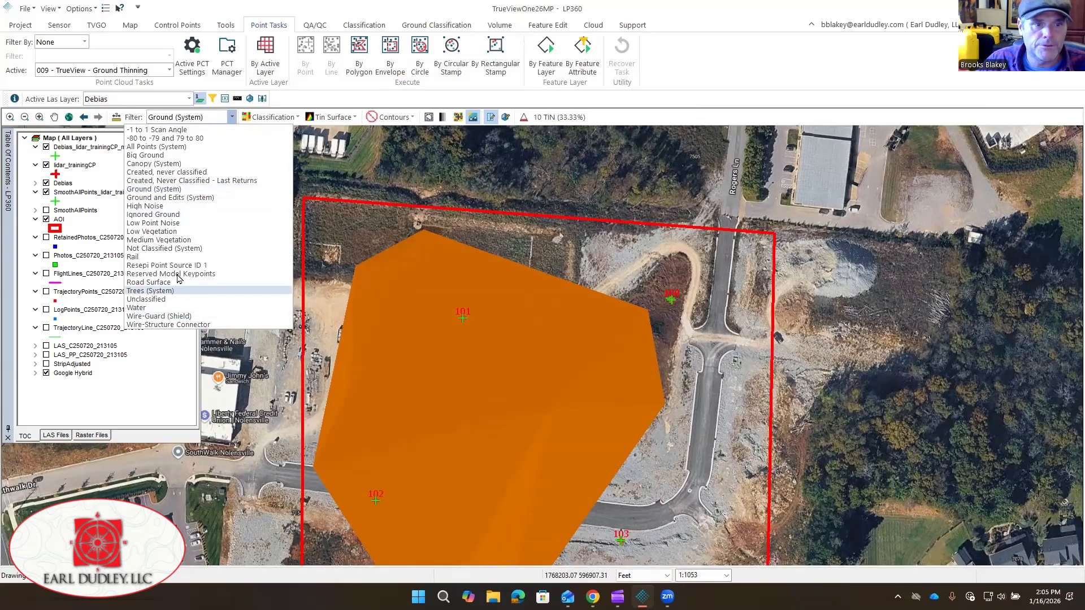
left_click(170, 215)
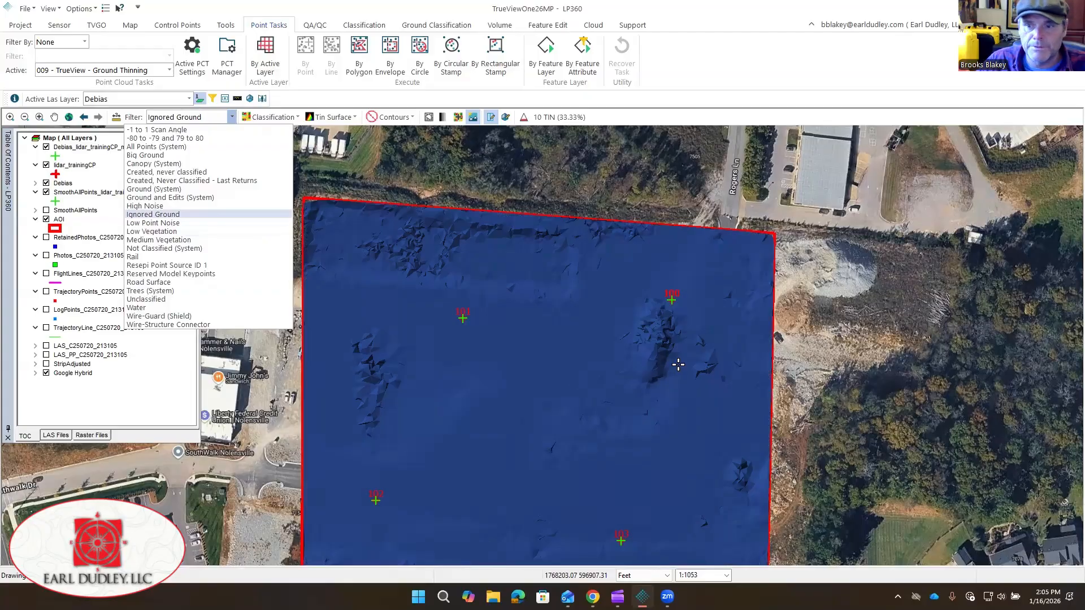
middle_click_drag(690, 377, 709, 310)
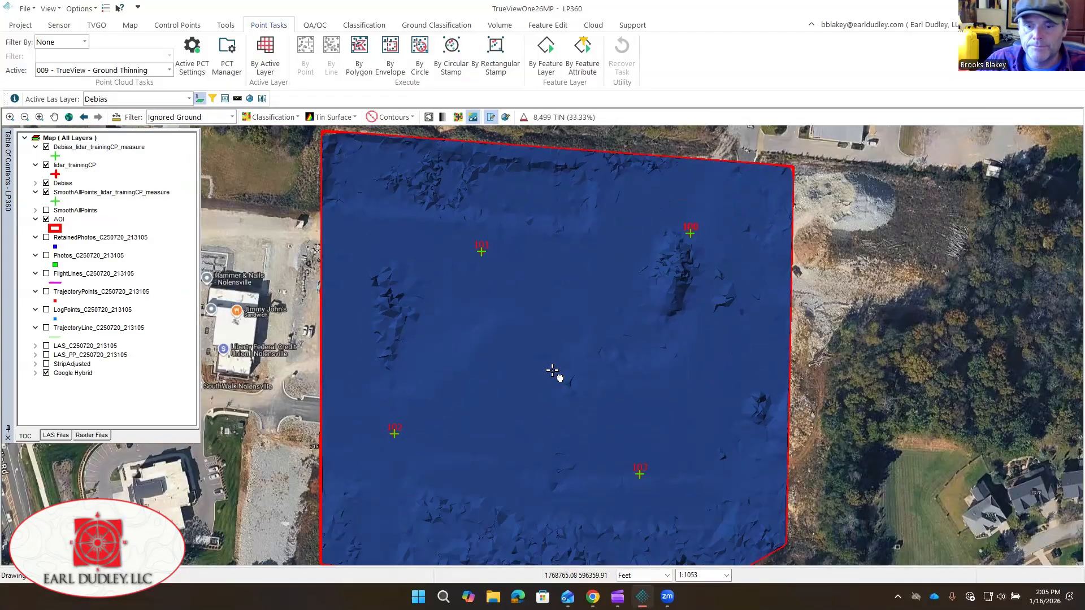
middle_click_drag(552, 371, 549, 199)
scroll(550, 198, "up", 1)
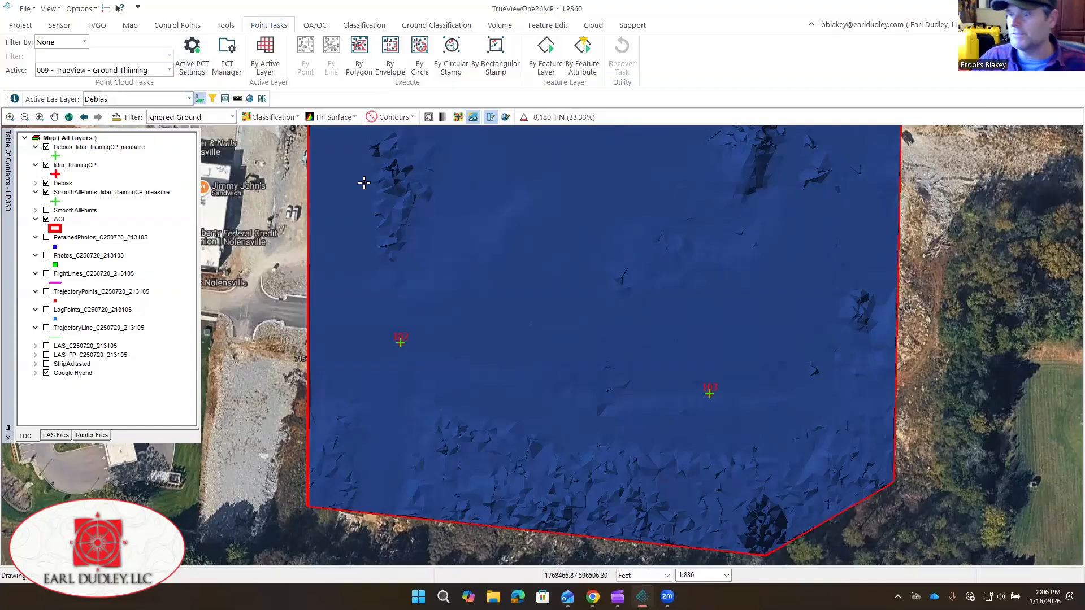
- Make 005 - TrueView - Ground Classification, Perform Iterations the active point cloud task and open its settings
left_click(138, 73)
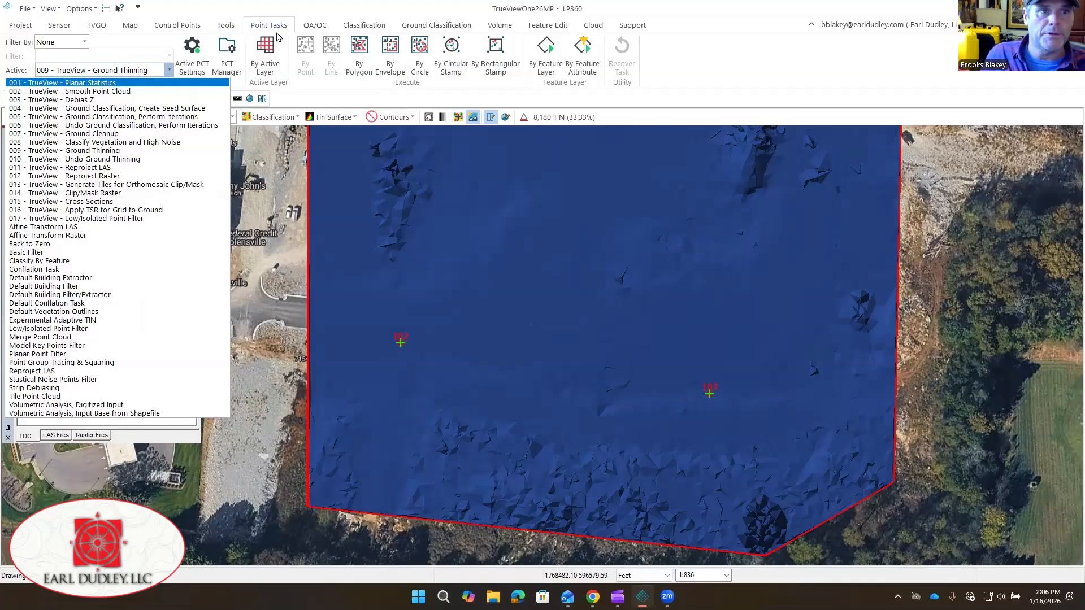
left_click(119, 125)
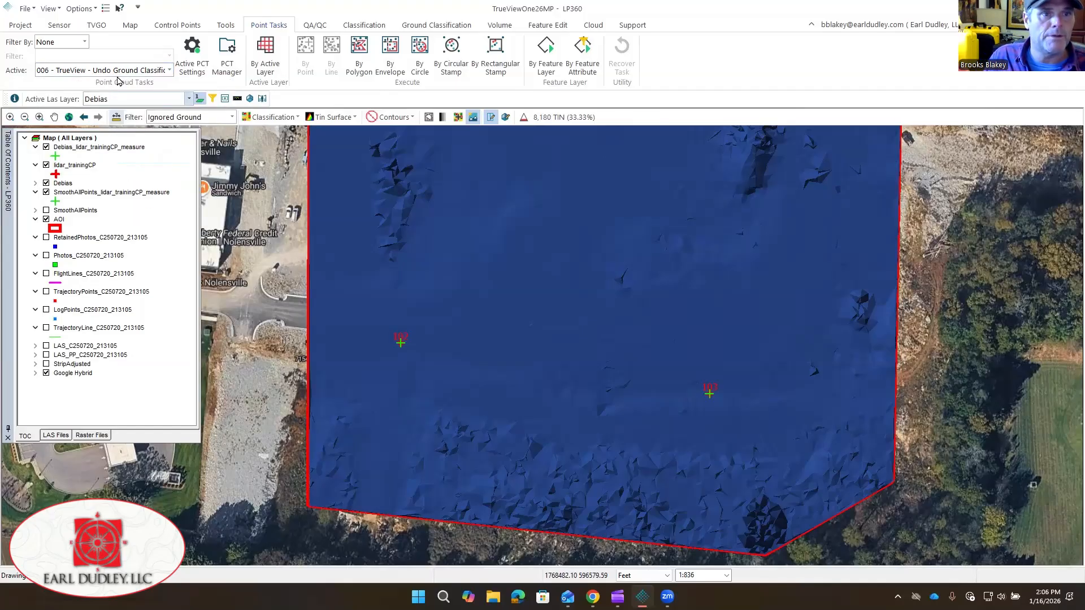
left_click(119, 72)
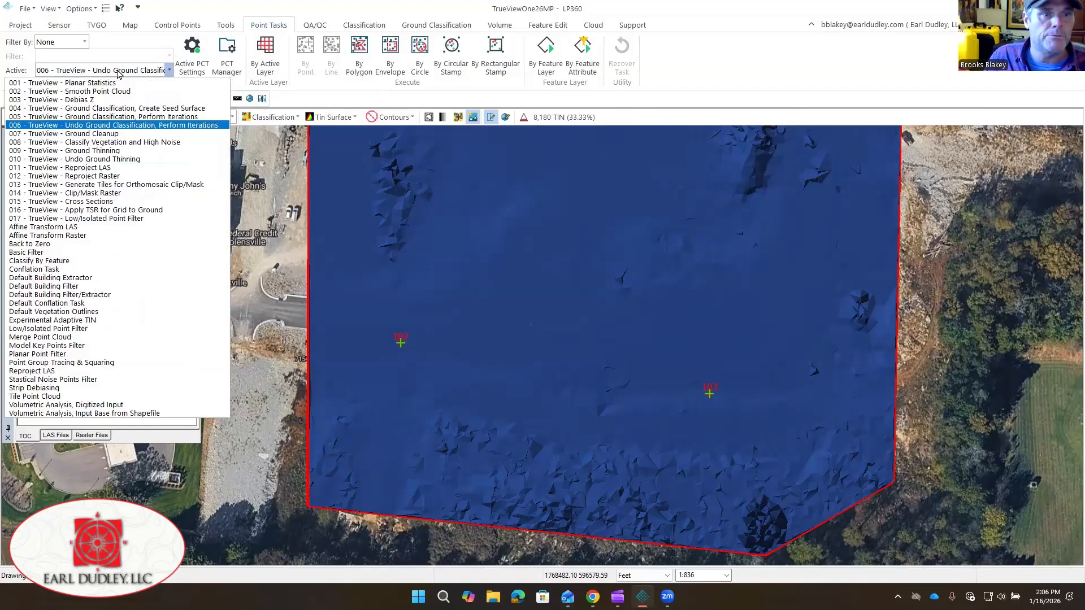
left_click(198, 117)
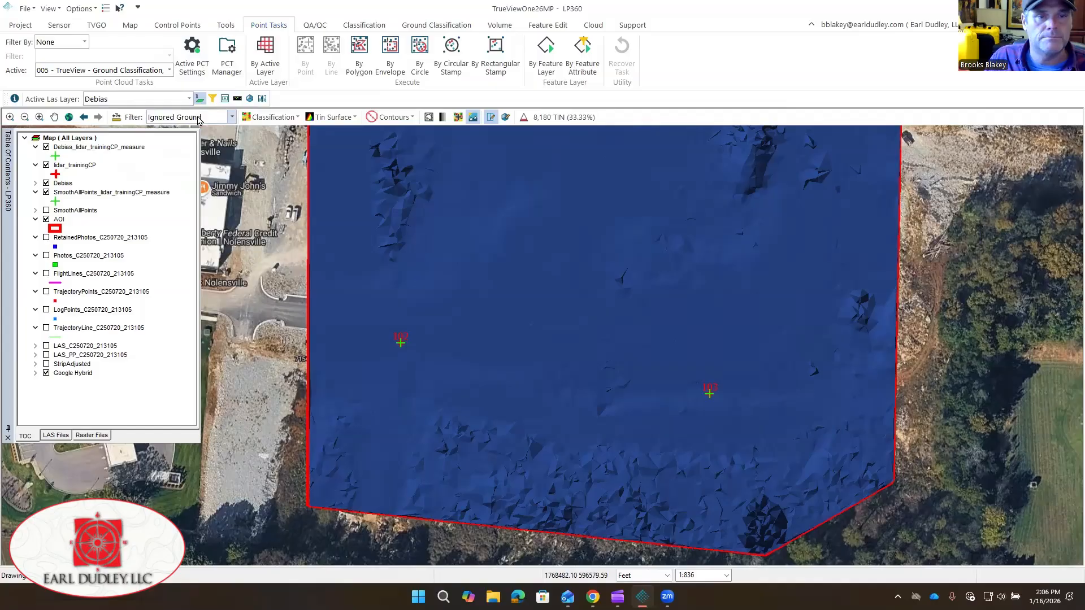
left_click(193, 52)
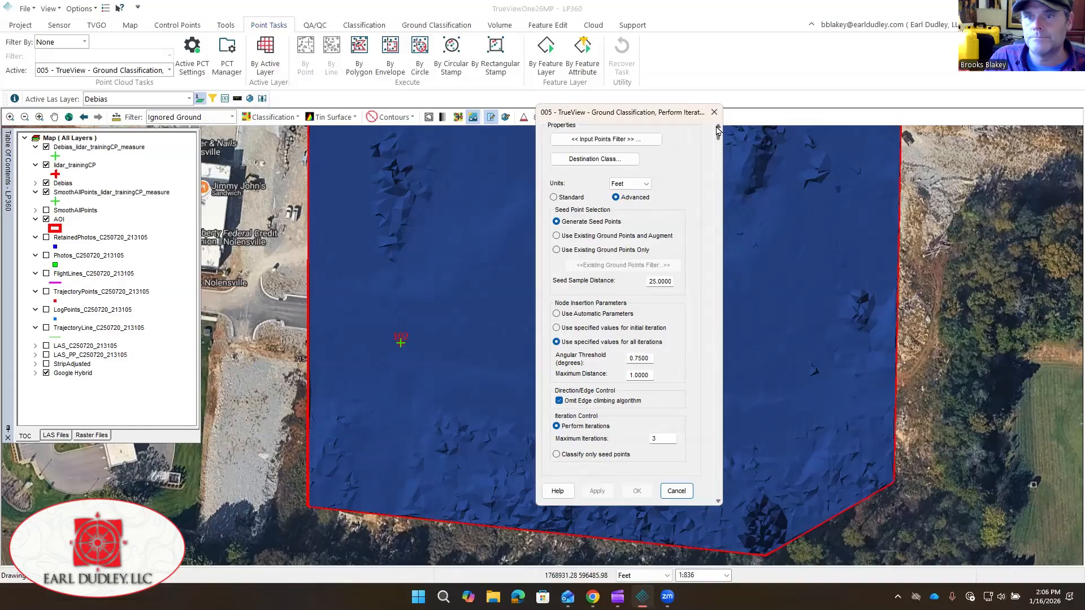
- Refresh and scan the class counts in the ground classification task's input points filter, then confirm Ignored Ground as the source class
left_click(606, 140)
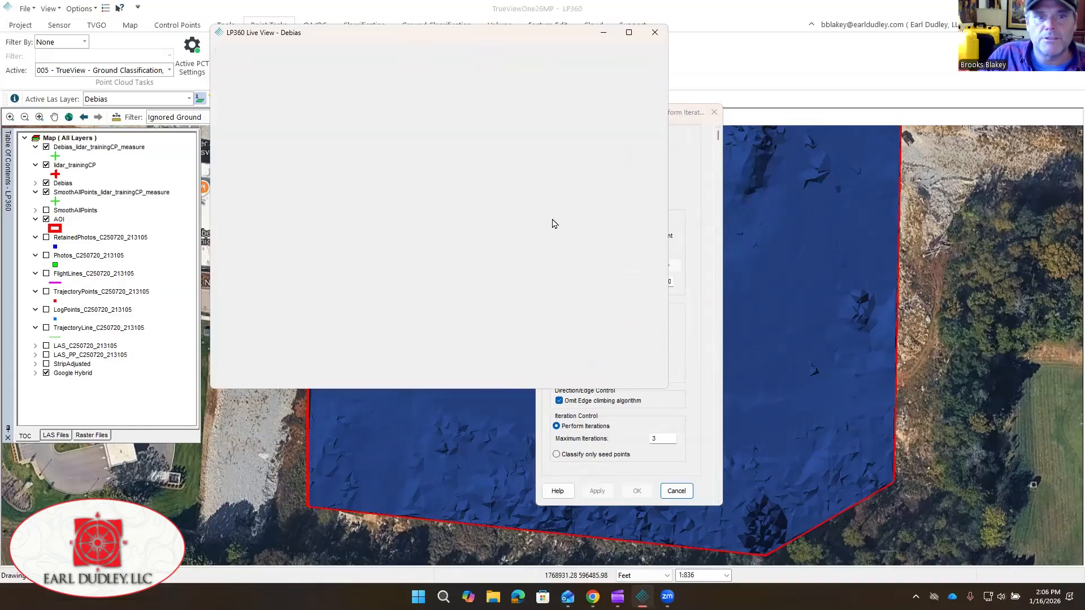
scroll(325, 297, "down", 5)
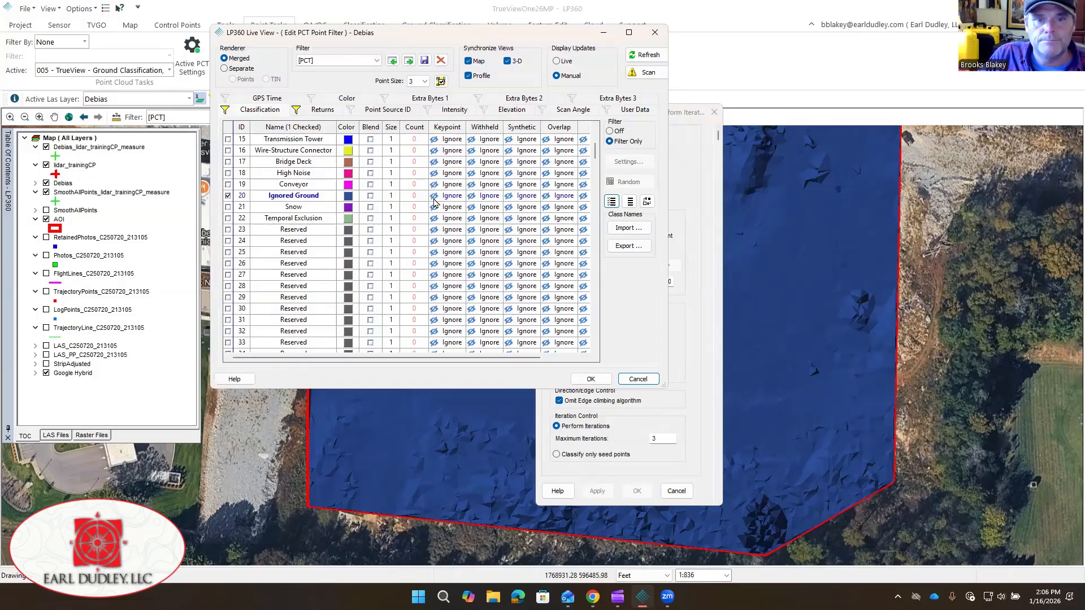
left_click(650, 55)
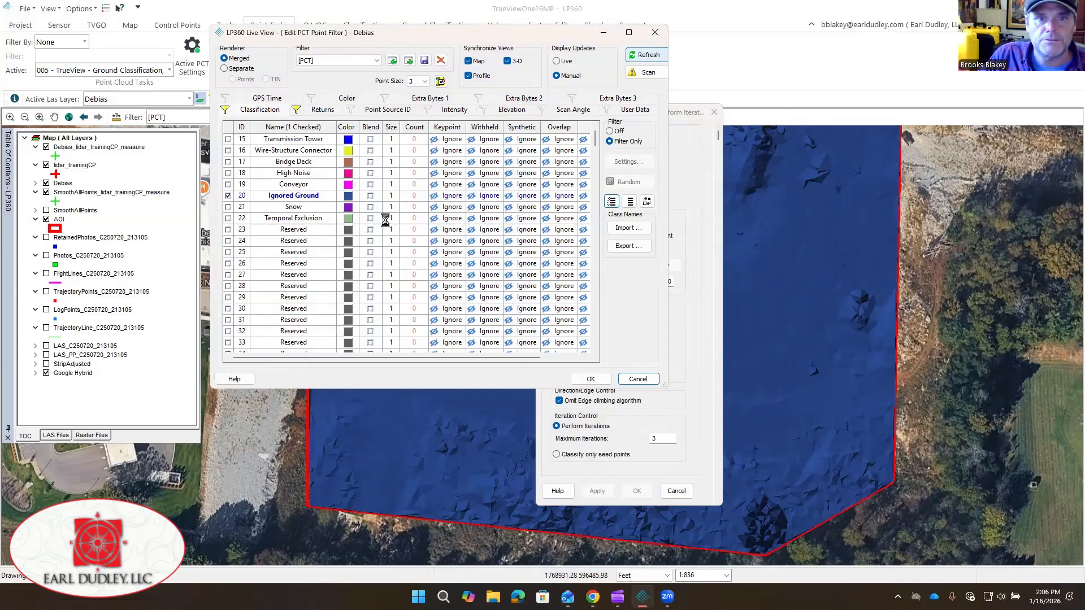
scroll(429, 249, "down", 5)
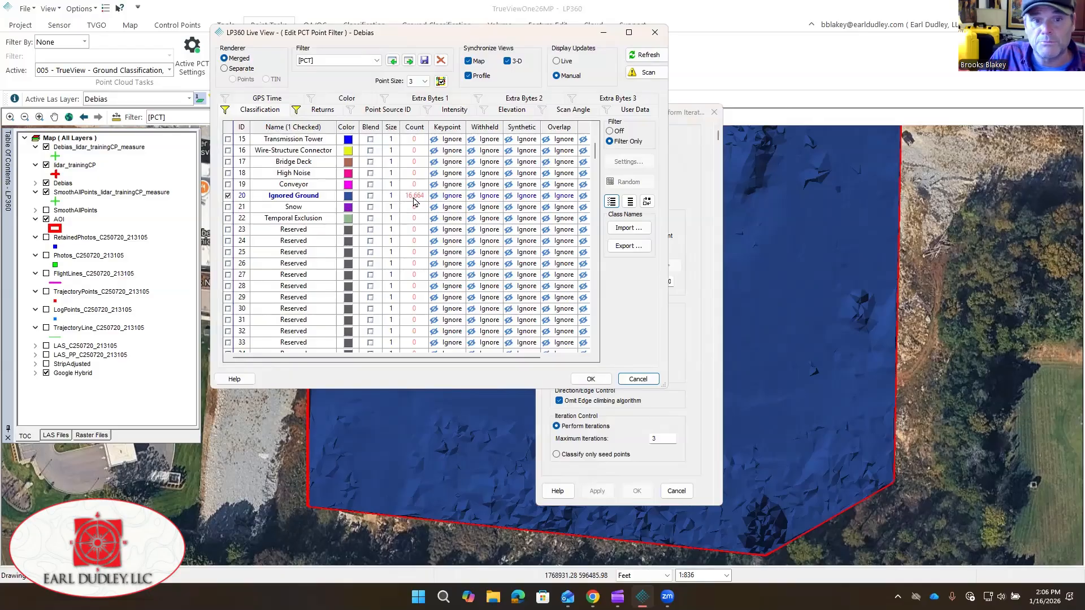
left_click(629, 75)
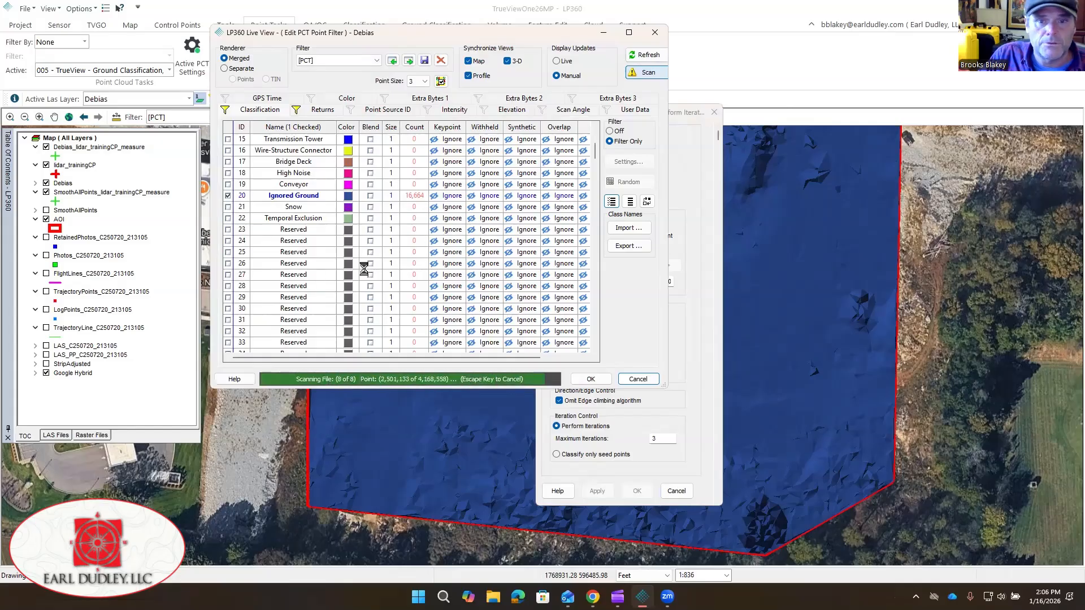
scroll(422, 266, "down", 5)
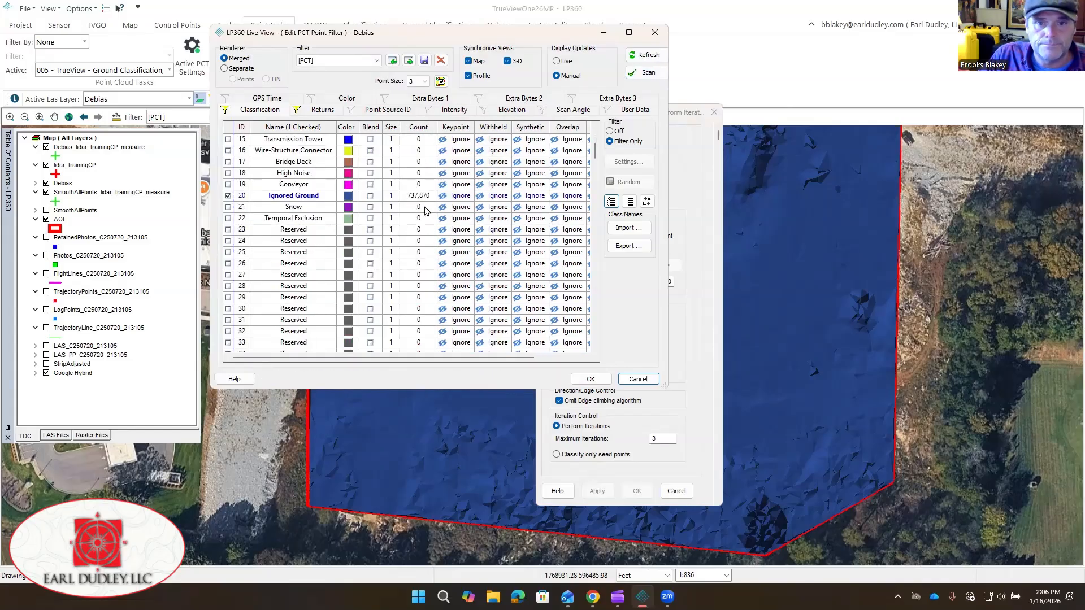
scroll(419, 204, "up", 3)
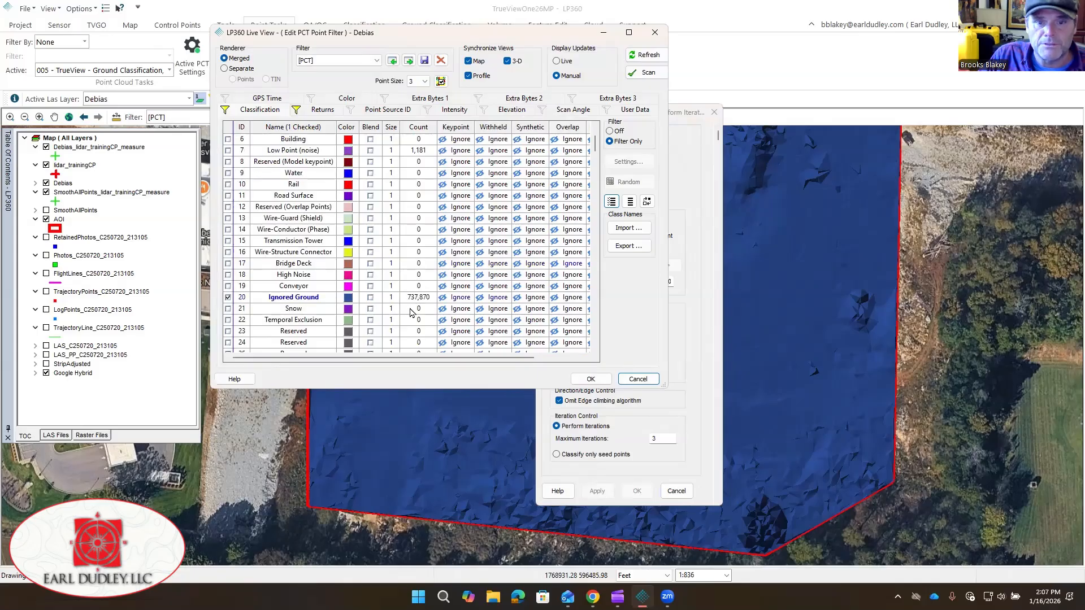
left_click(590, 379)
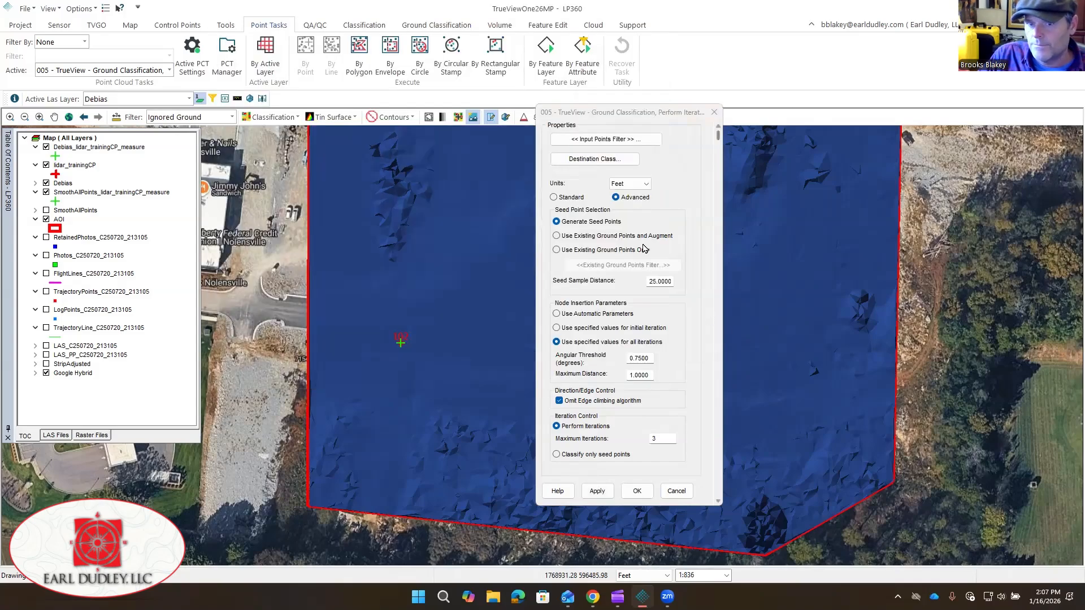
- Open the destination class settings of the ground classification task
left_click(600, 160)
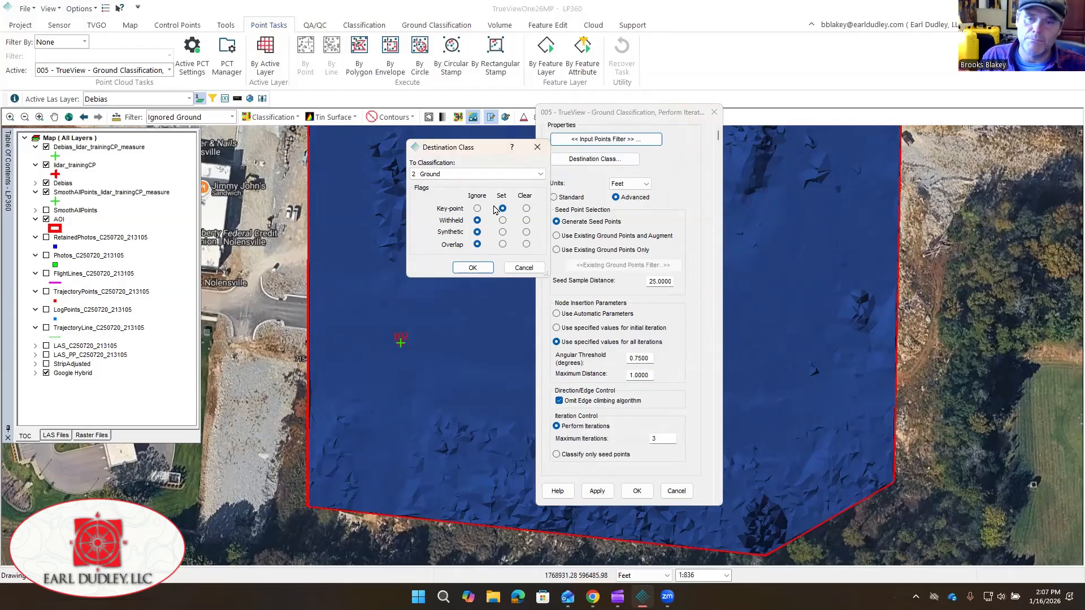
- Confirm Ground as the destination class and use only existing ground points as seeds, filtered to the Ground class
left_click(472, 268)
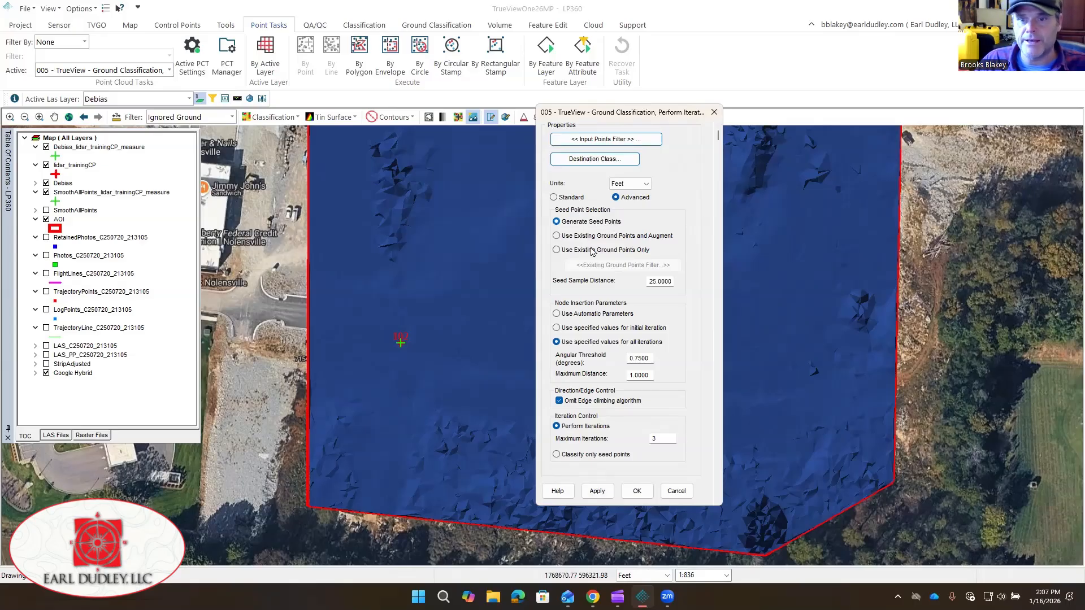
left_click(557, 251)
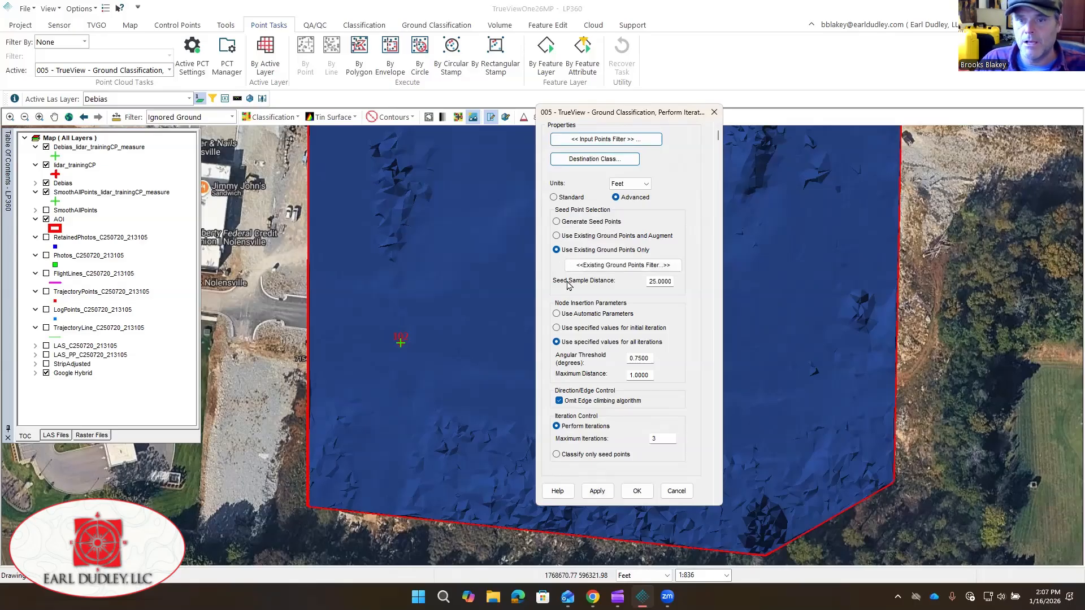
left_click(638, 266)
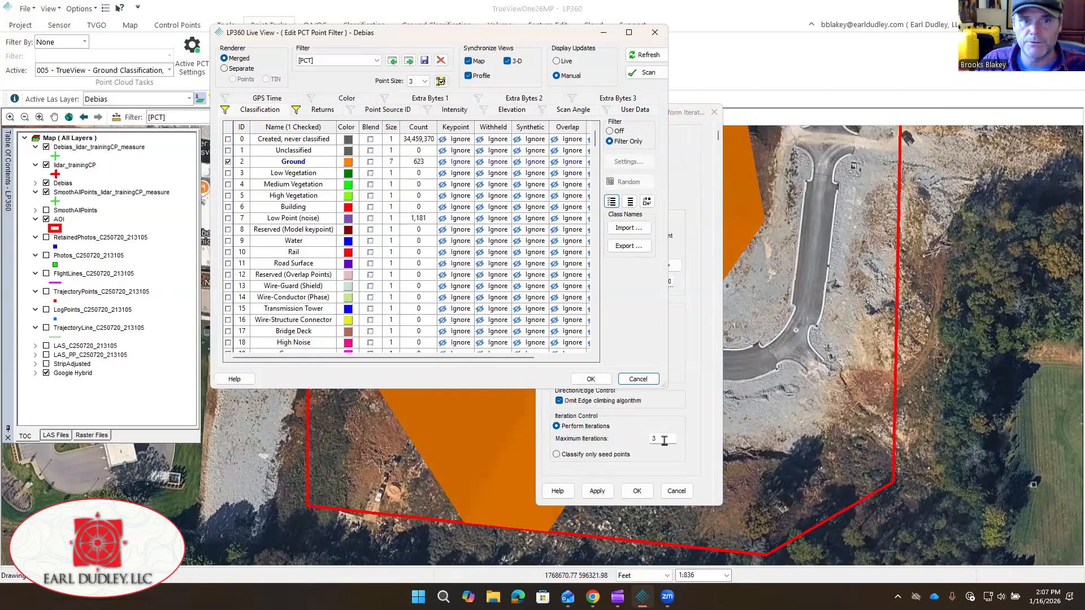
left_click(590, 378)
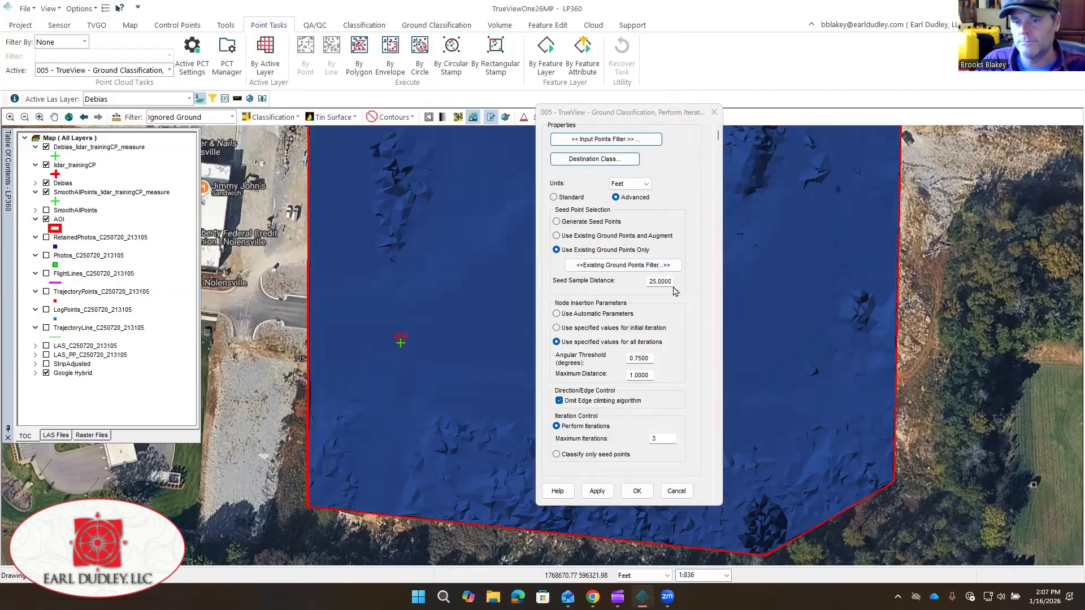
- Set the seed sample distance to 30 feet and the angular threshold to 1 degree for the ground classification
double_click(667, 282)
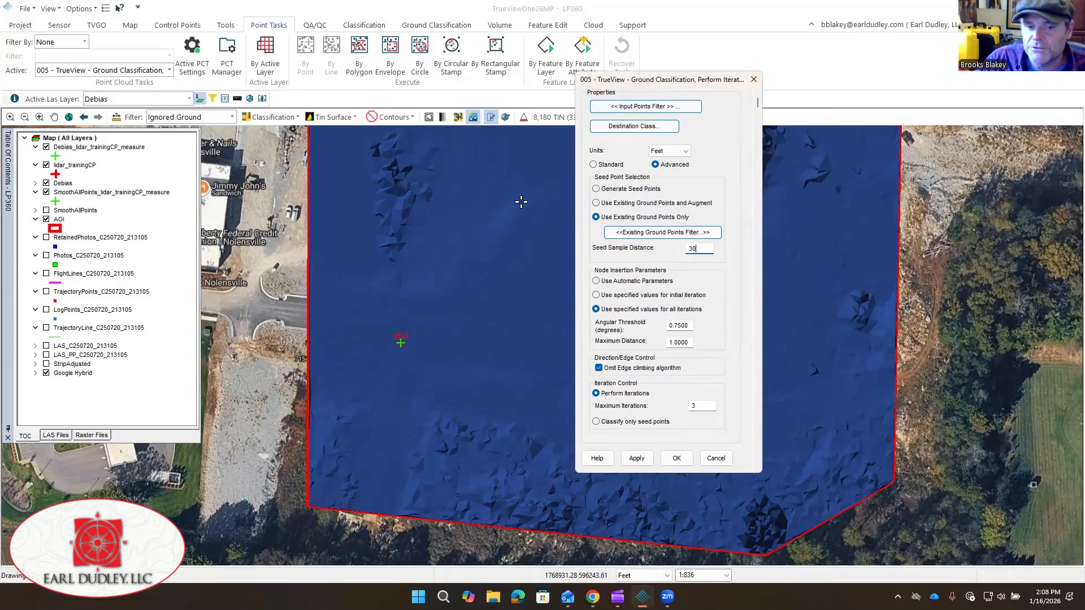
scroll(453, 242, "down", 2)
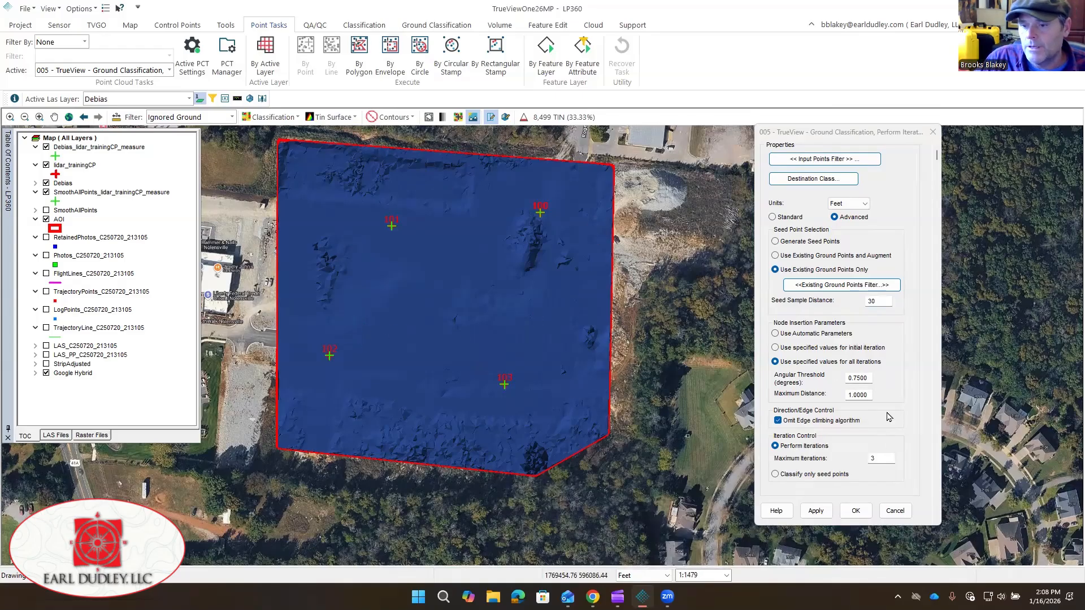
double_click(869, 377)
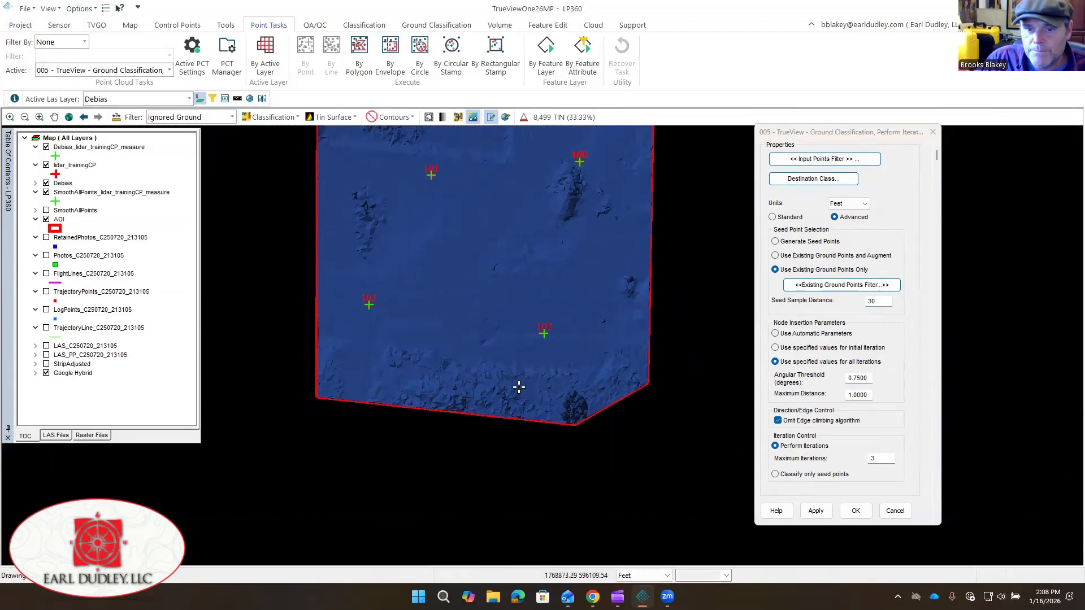
scroll(439, 269, "up", 3)
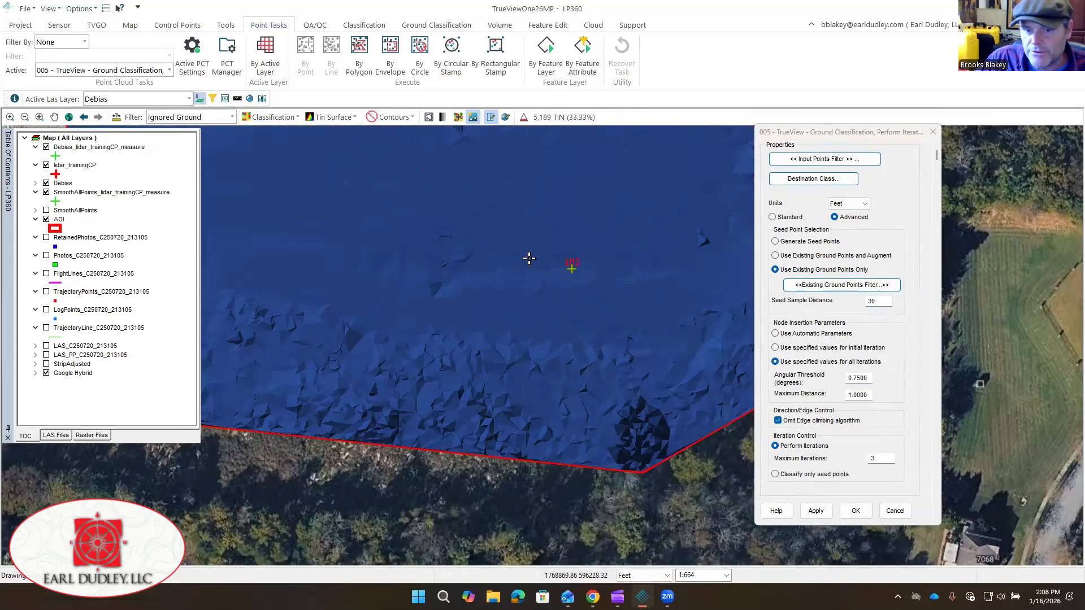
scroll(513, 270, "down", 1)
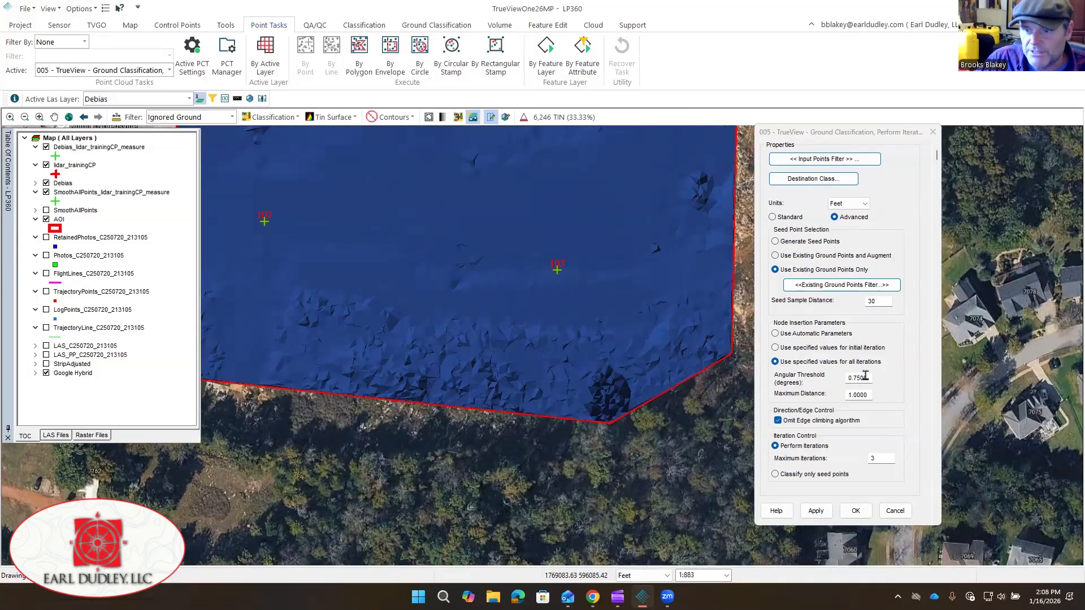
left_click(865, 376)
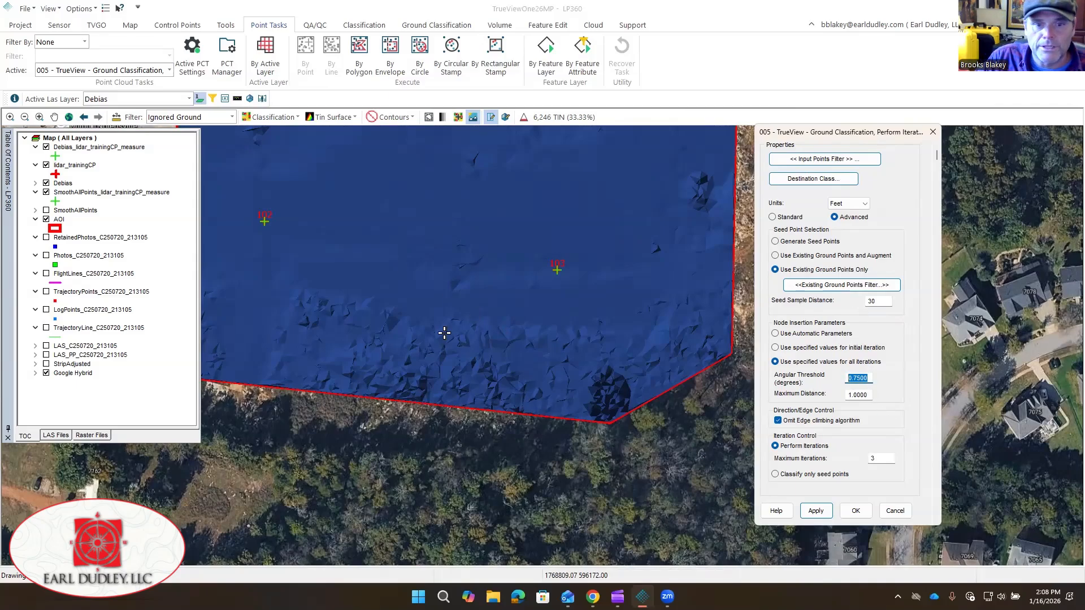
middle_click_drag(443, 305, 542, 368)
scroll(554, 339, "down", 1)
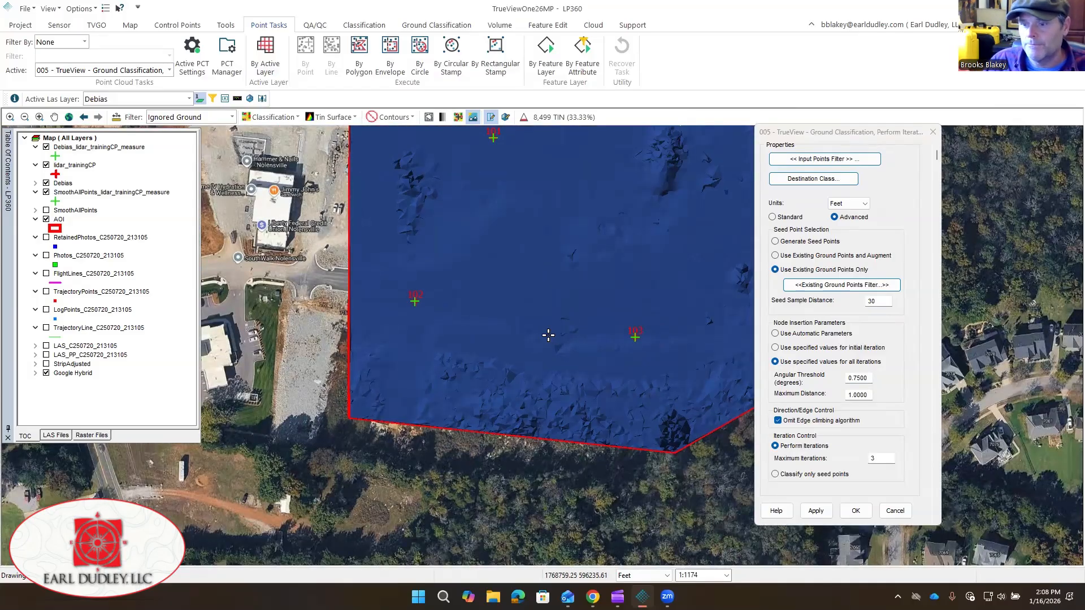
left_click(858, 378)
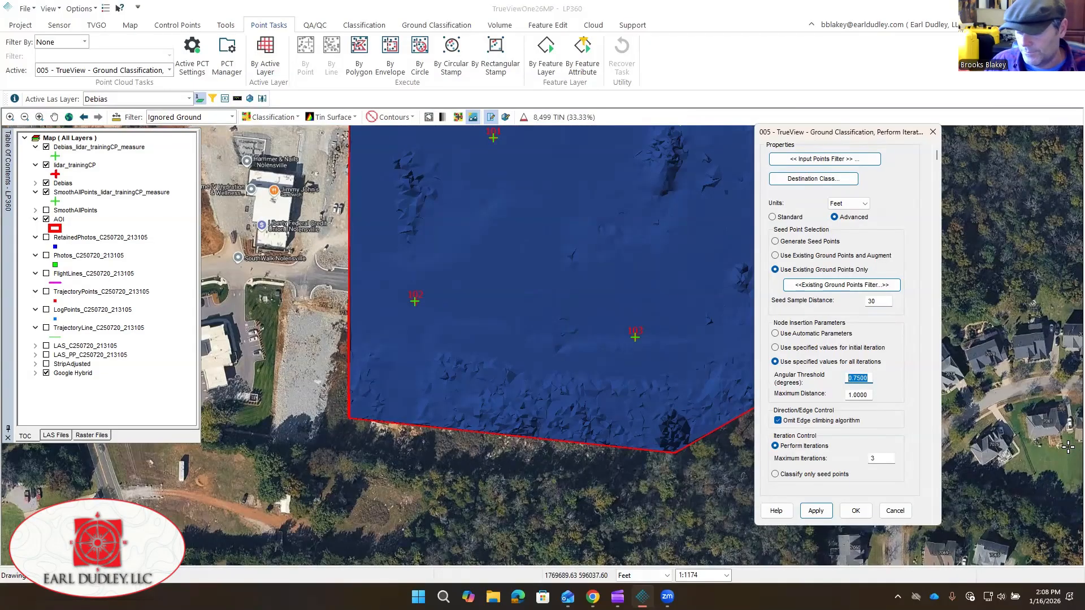
type("1")
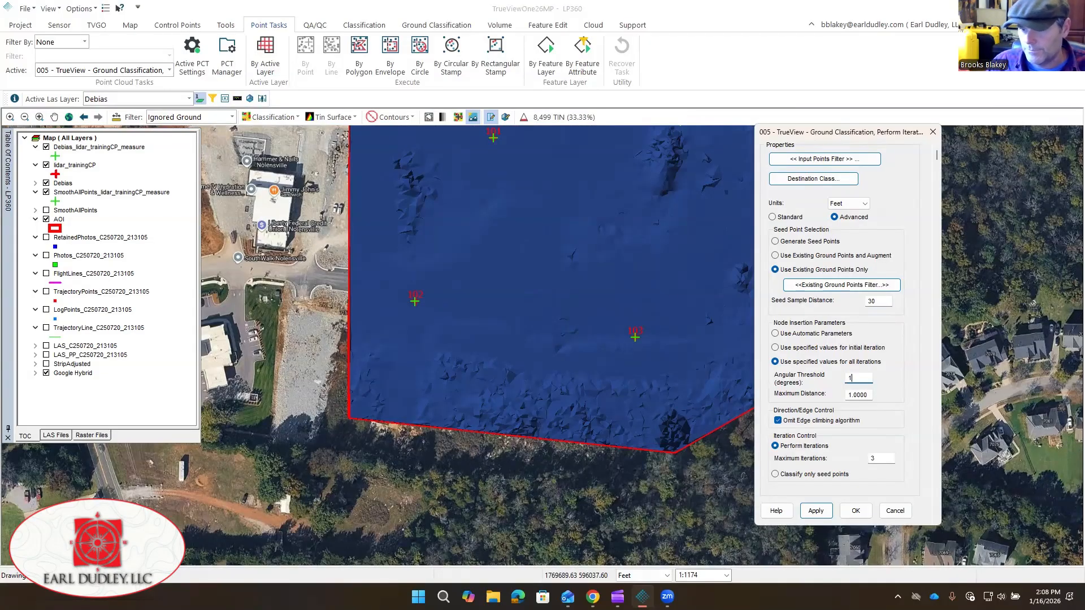
left_click(865, 394)
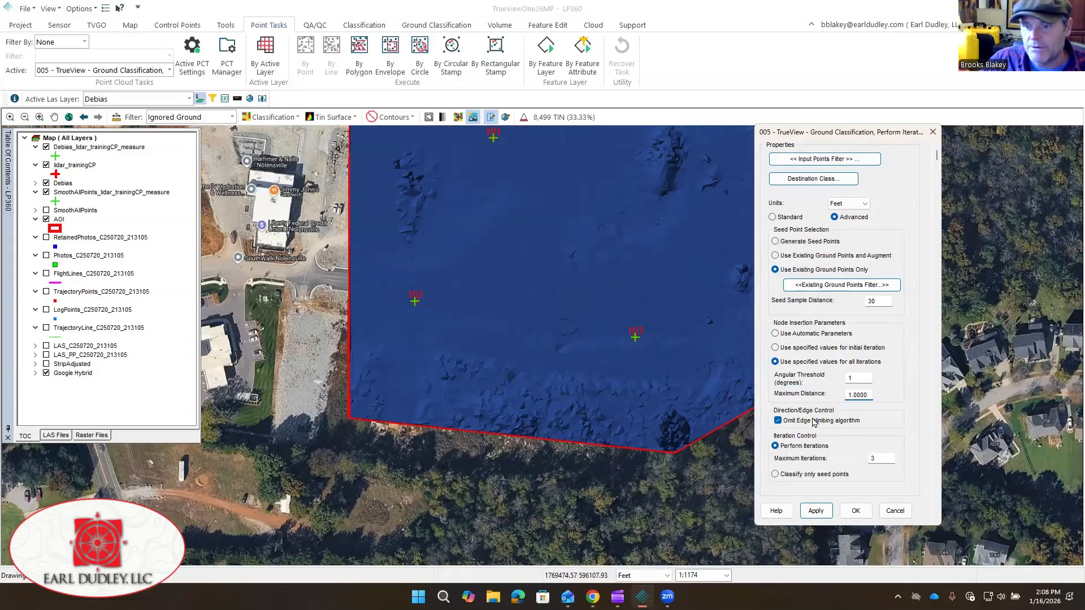
double_click(880, 458)
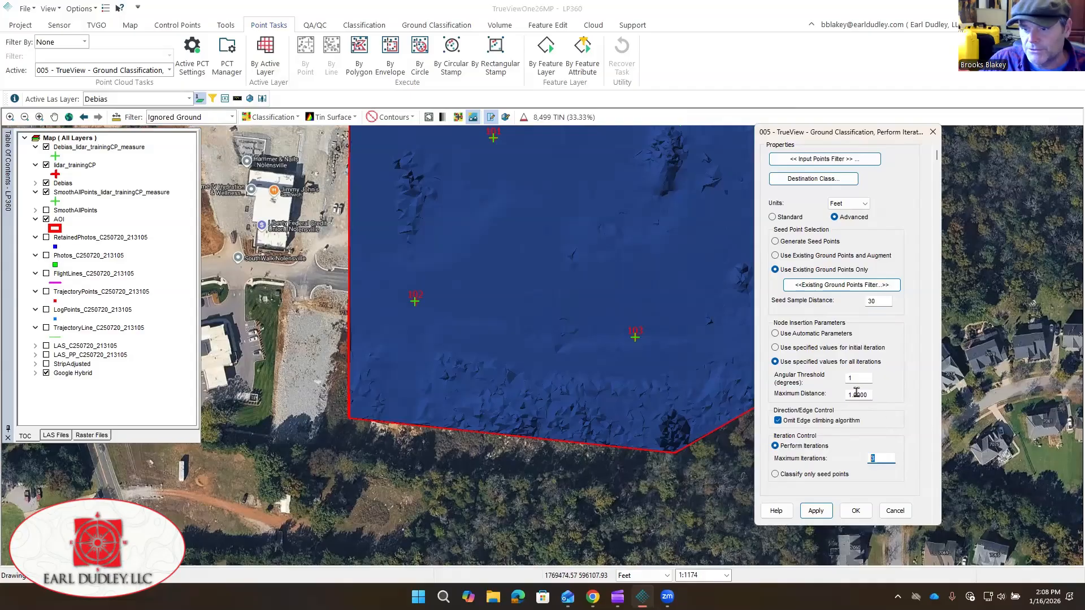
- Show only the Ground (System) class as points on the map and hide the Google Hybrid basemap to inspect the seed spacing
middle_click_drag(520, 334, 488, 400)
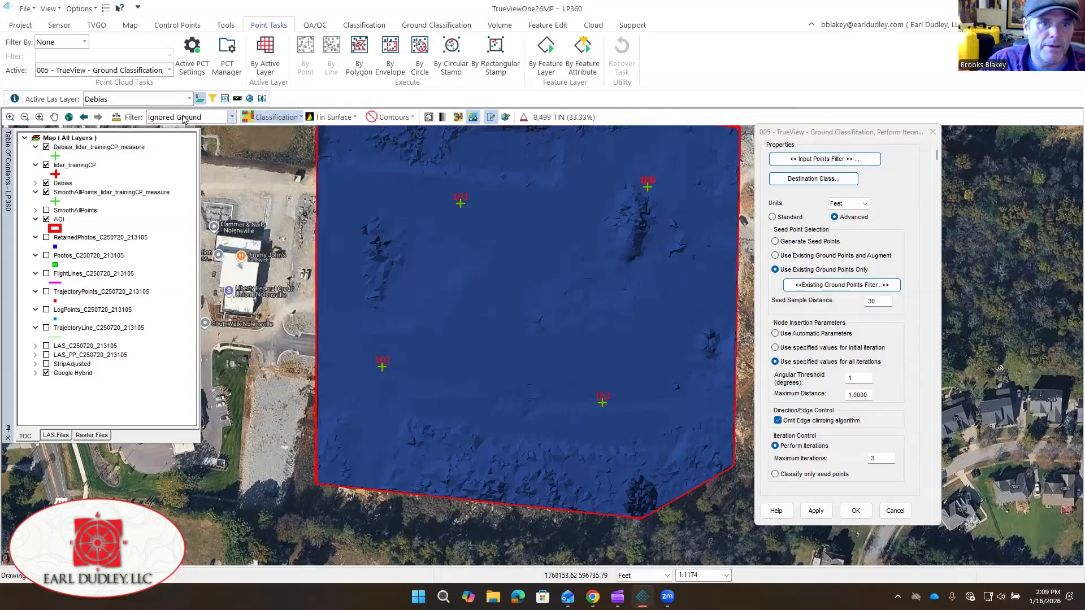
left_click(191, 118)
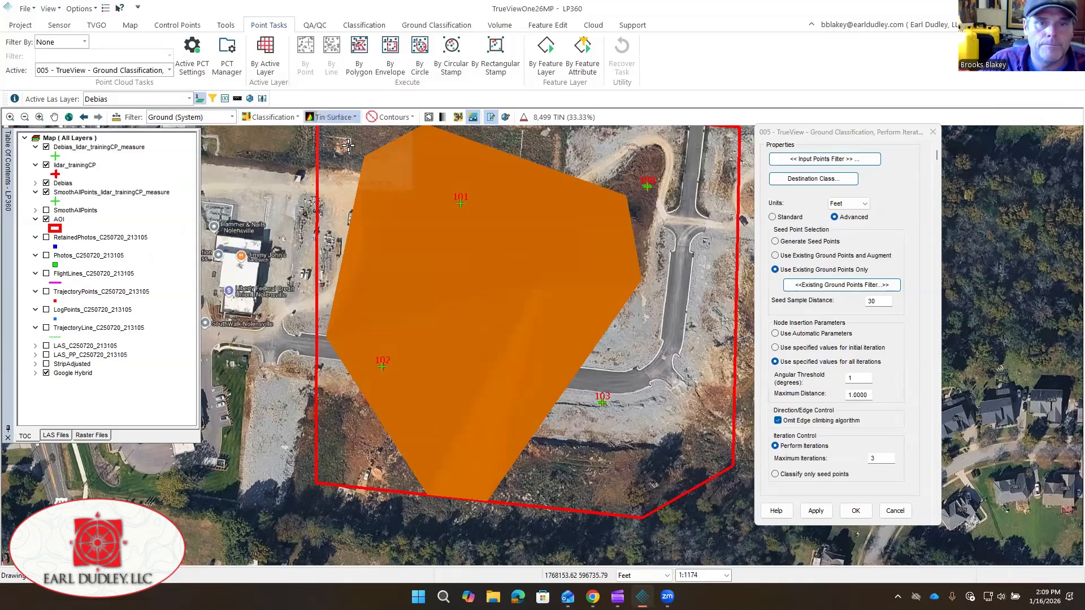
left_click(348, 117)
left_click(362, 128)
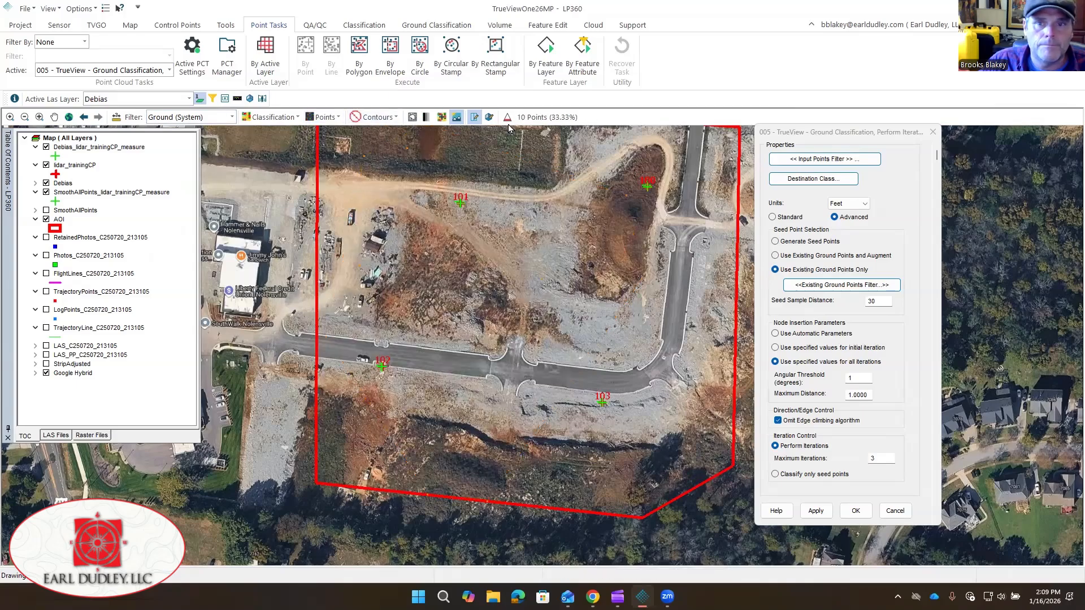
left_click(47, 374)
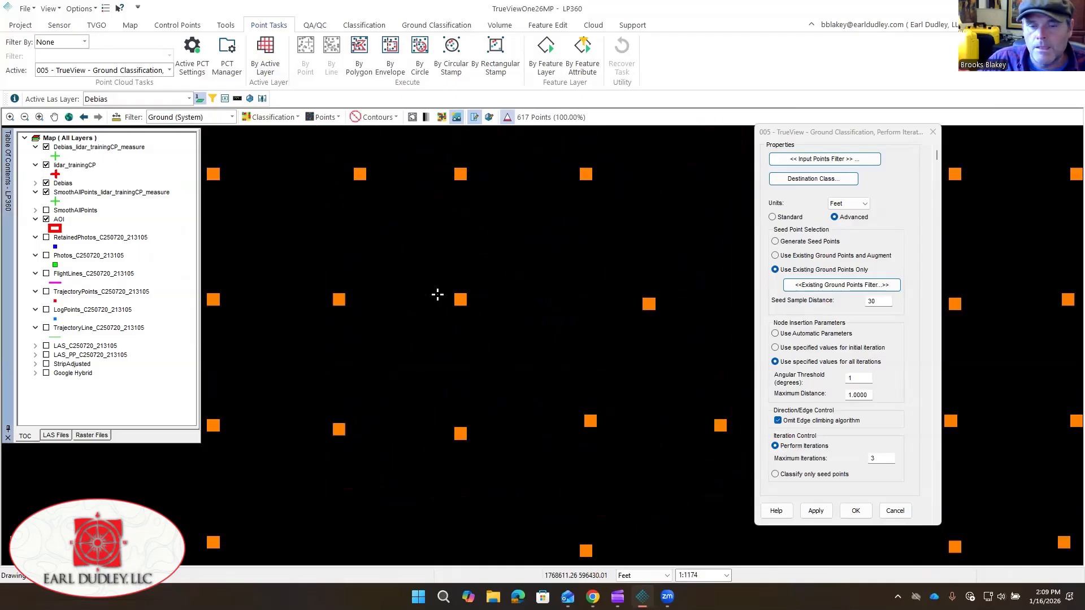
scroll(477, 294, "up", 5)
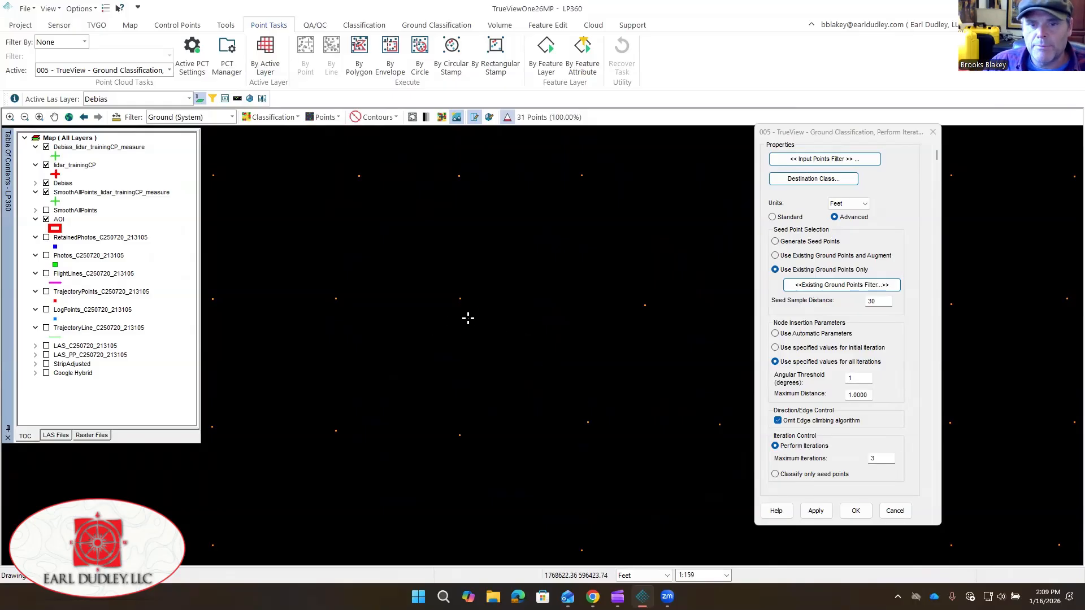
scroll(449, 271, "up", 2)
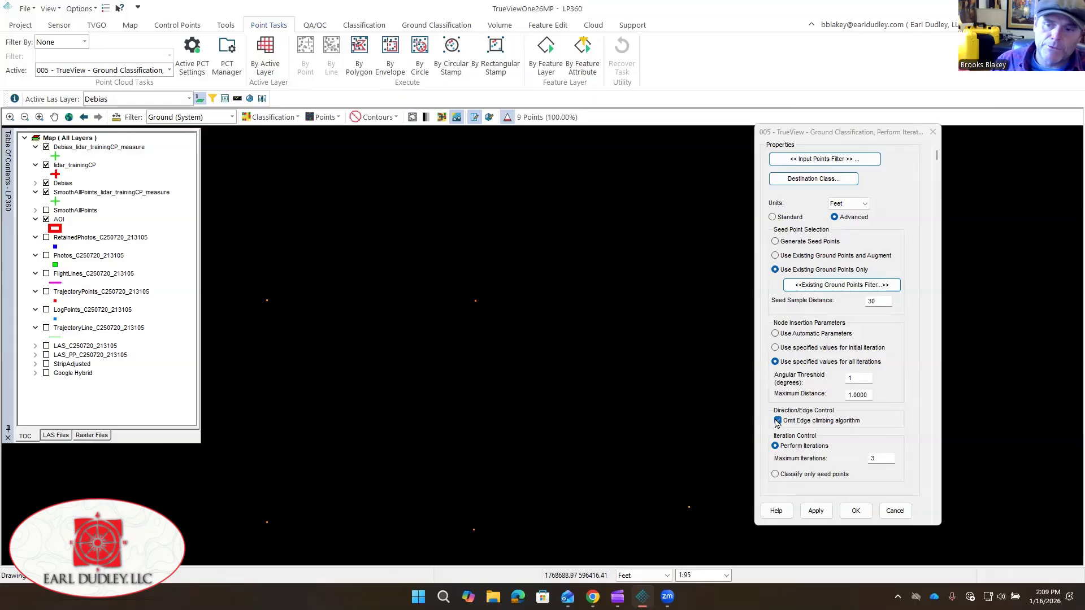
- Apply the ground classification task settings and close the properties dialog
double_click(861, 376)
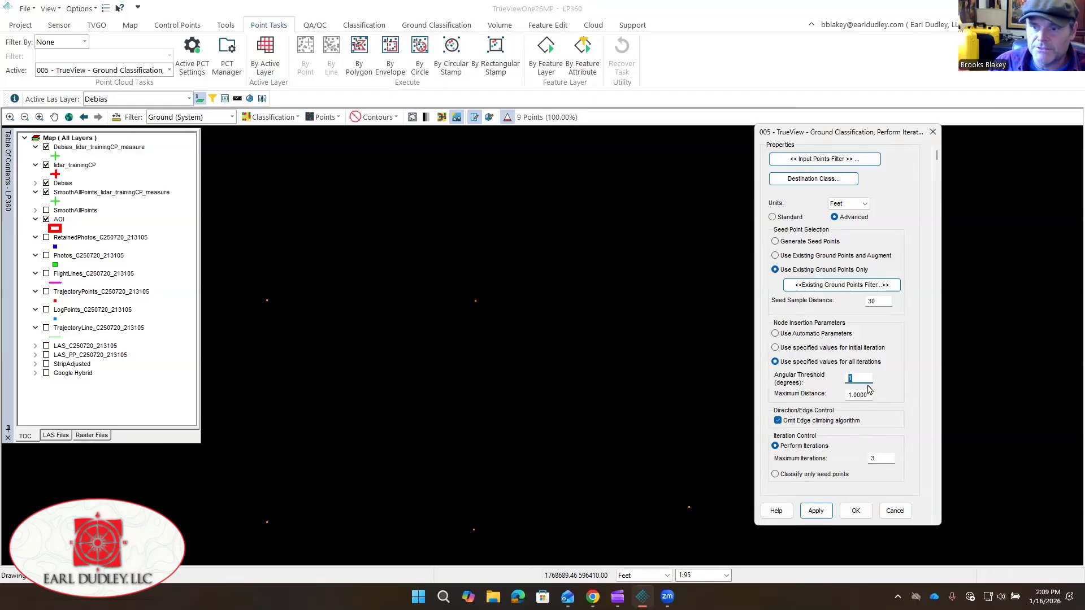
scroll(493, 362, "down", 2)
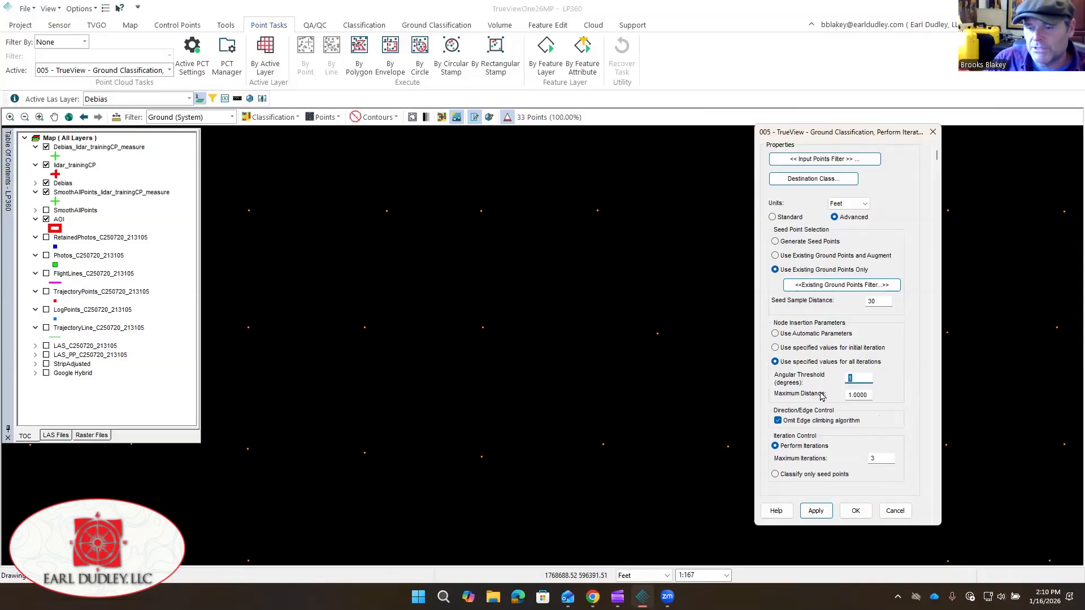
scroll(701, 453, "down", 3)
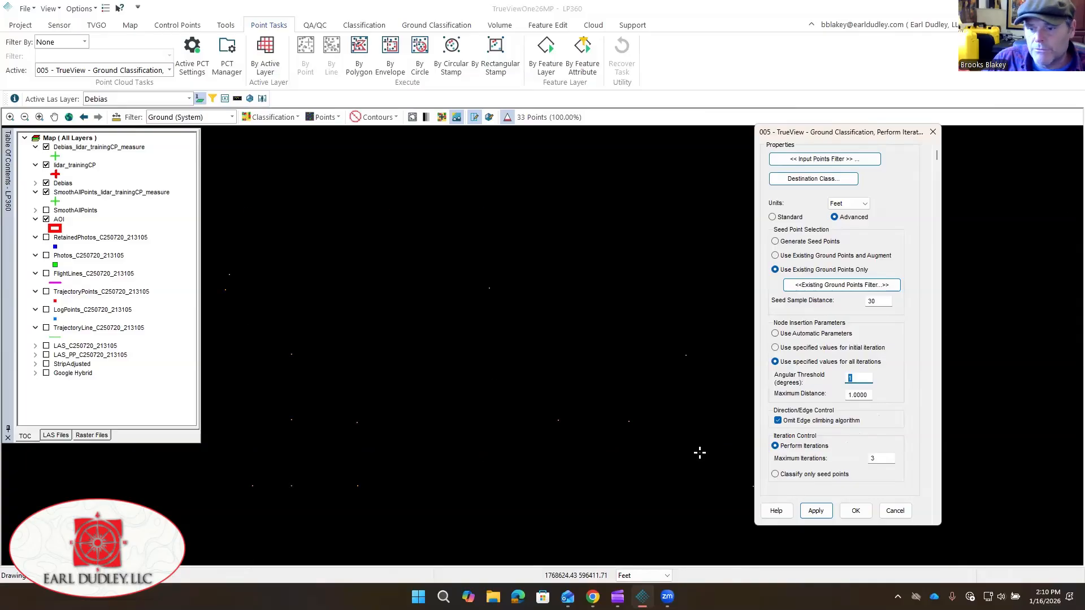
left_click(817, 512)
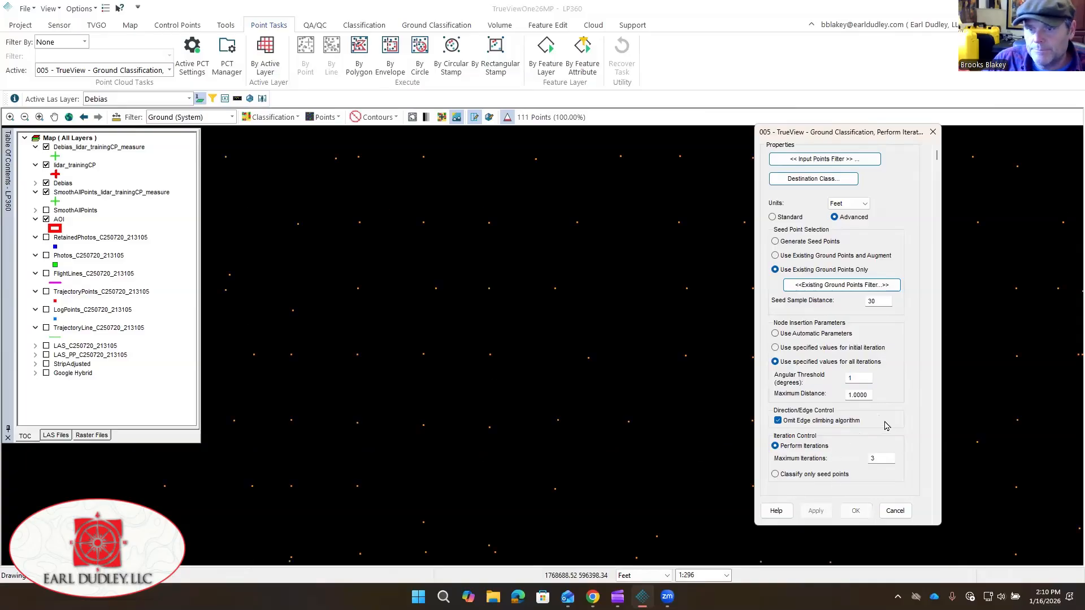
left_click(934, 133)
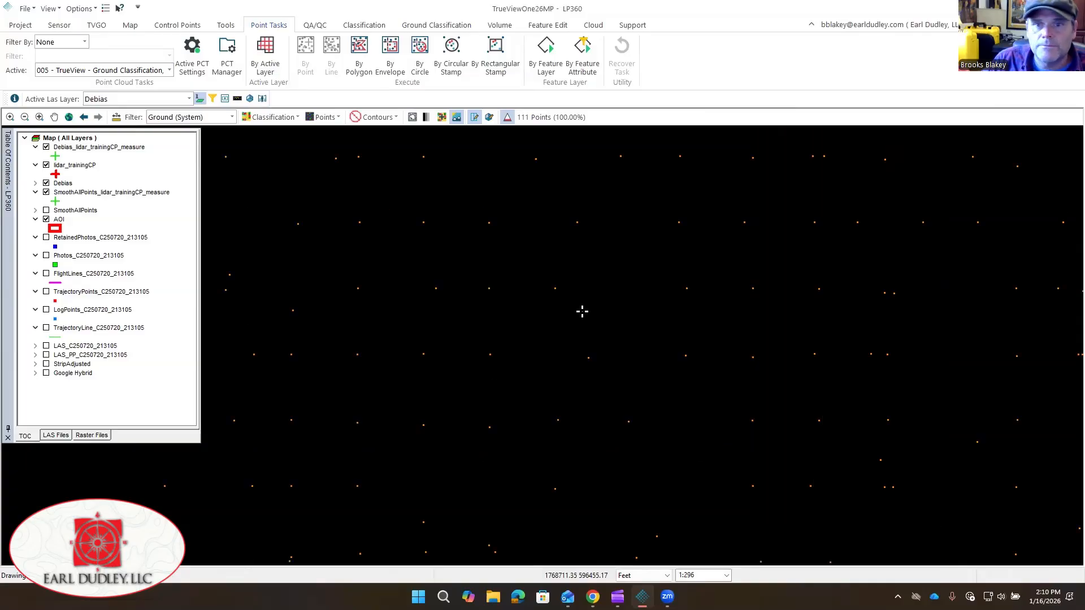
- Run the ground classification task by feature layer on the Debias layer, using AOI as the input feature layer
scroll(623, 240, "down", 3)
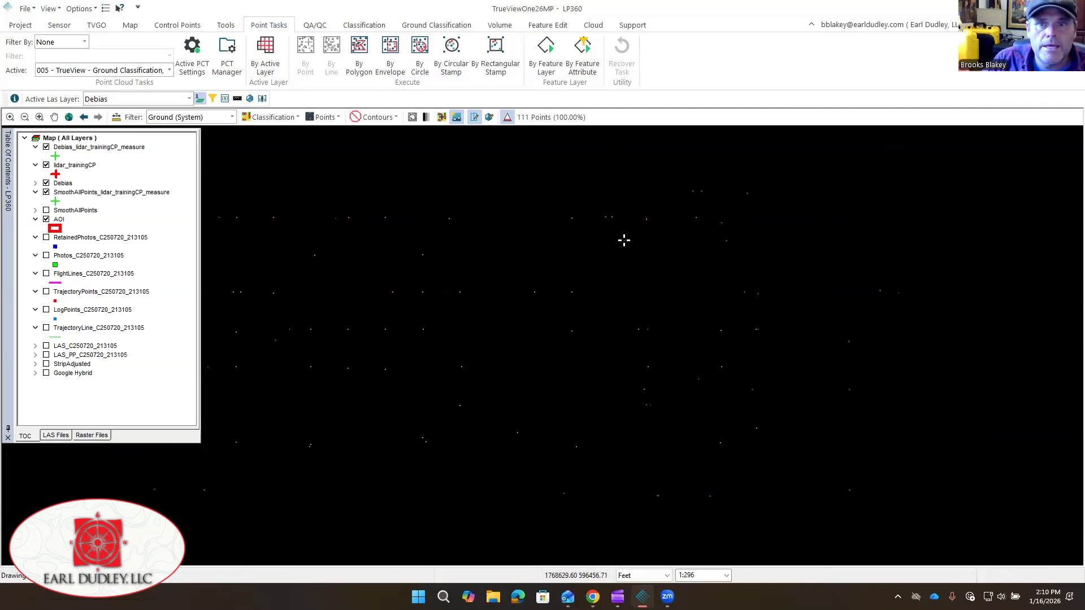
left_click(534, 58)
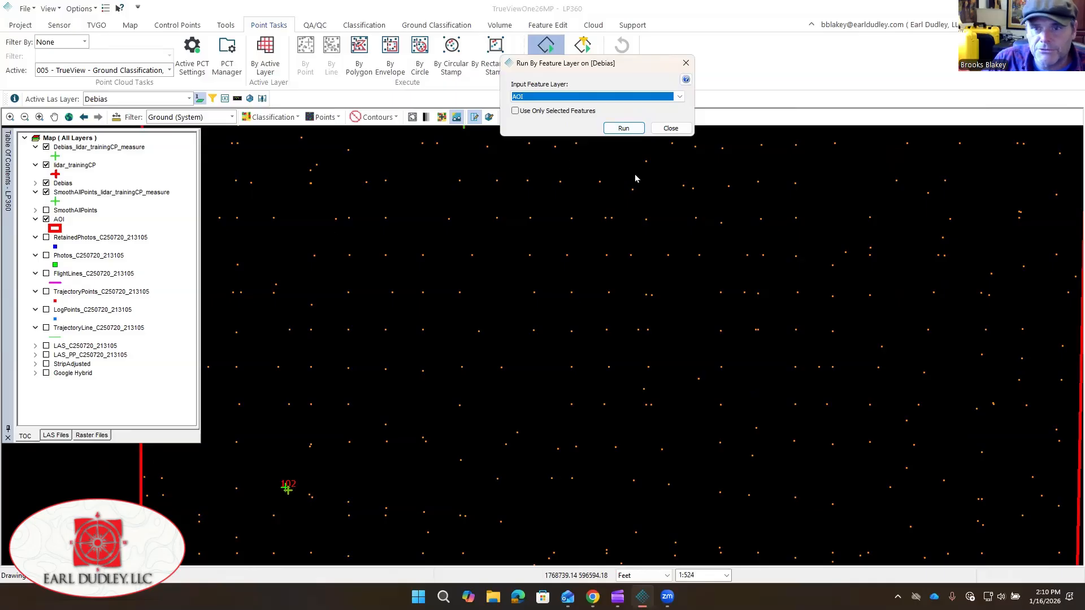
left_click(623, 128)
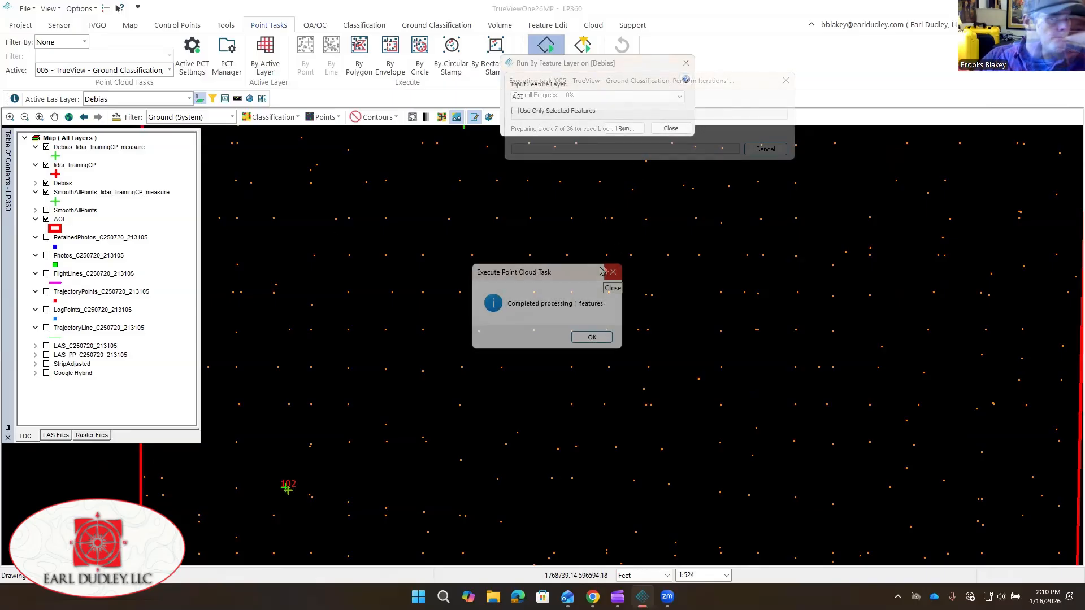
left_click(597, 337)
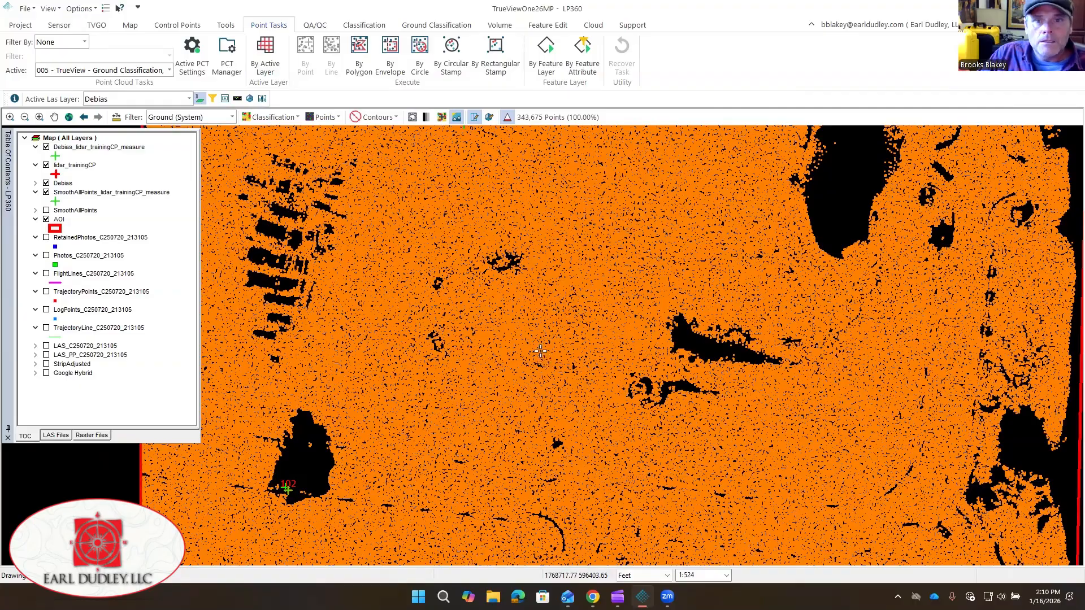
- Display the classified ground points as a TIN surface and inspect it around control points 102 and 103
scroll(449, 300, "down", 1)
middle_click_drag(544, 305, 495, 216)
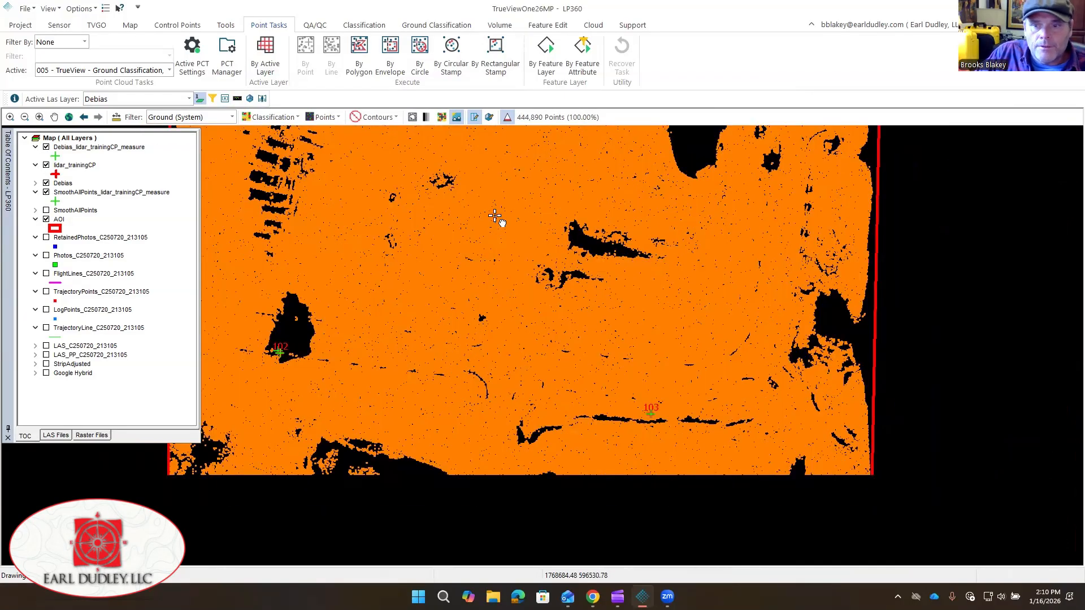
scroll(503, 305, "down", 2)
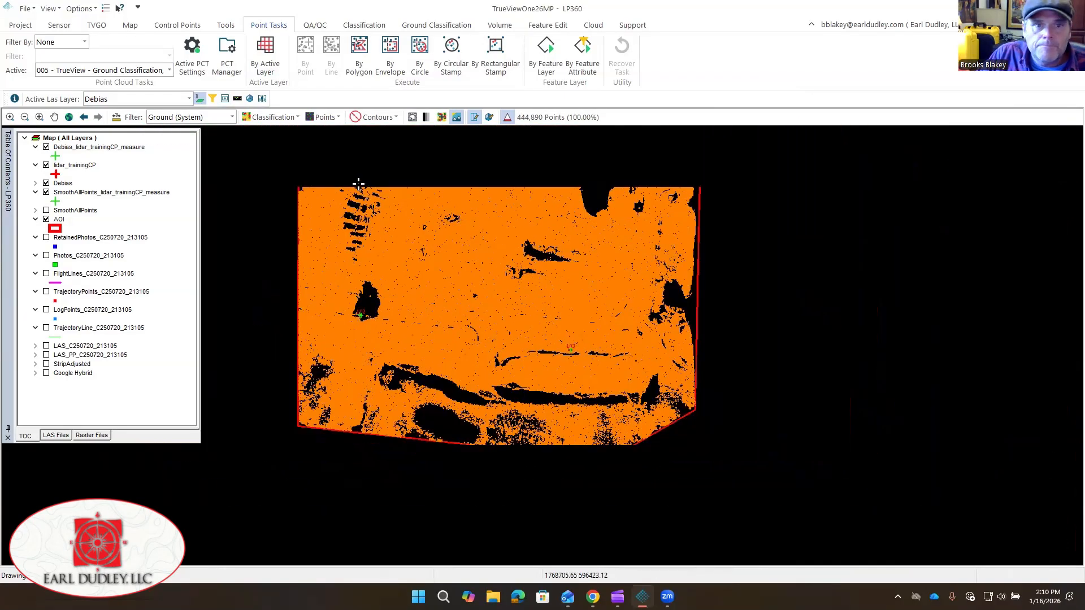
left_click(326, 117)
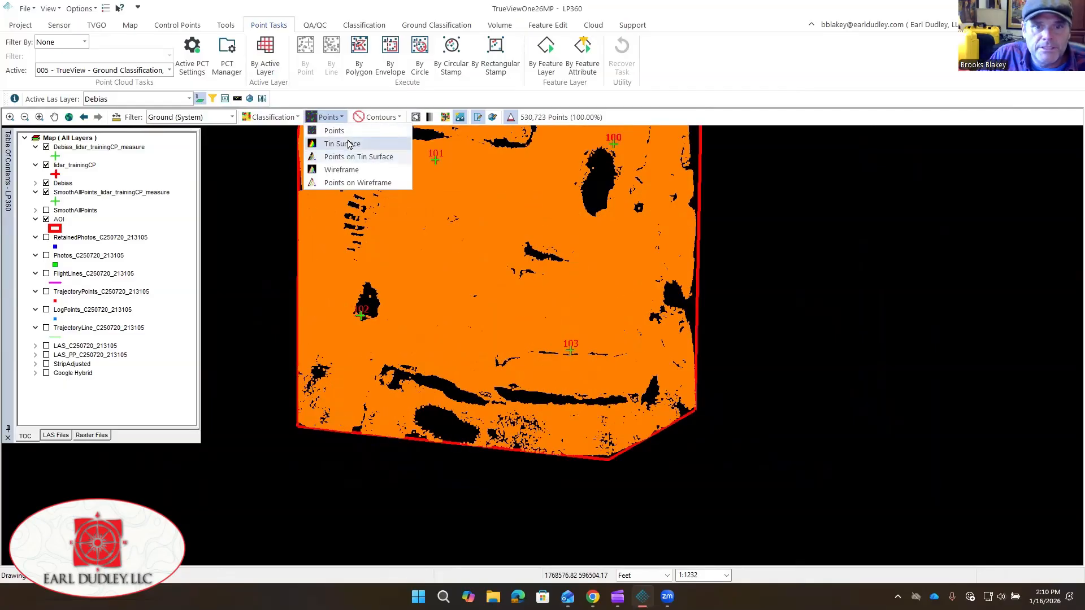
left_click(339, 143)
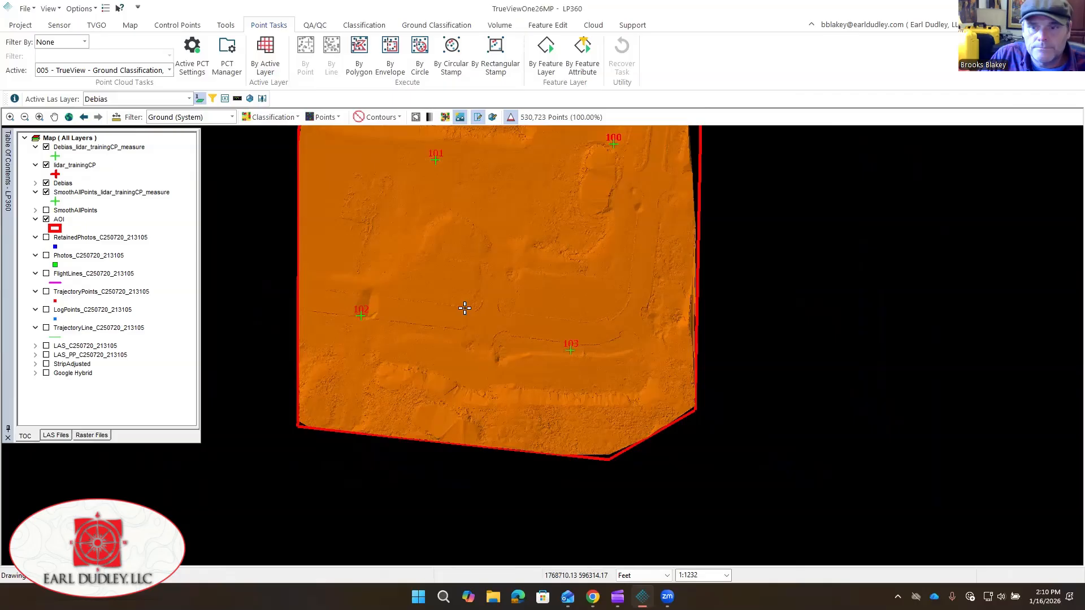
scroll(464, 308, "up", 2)
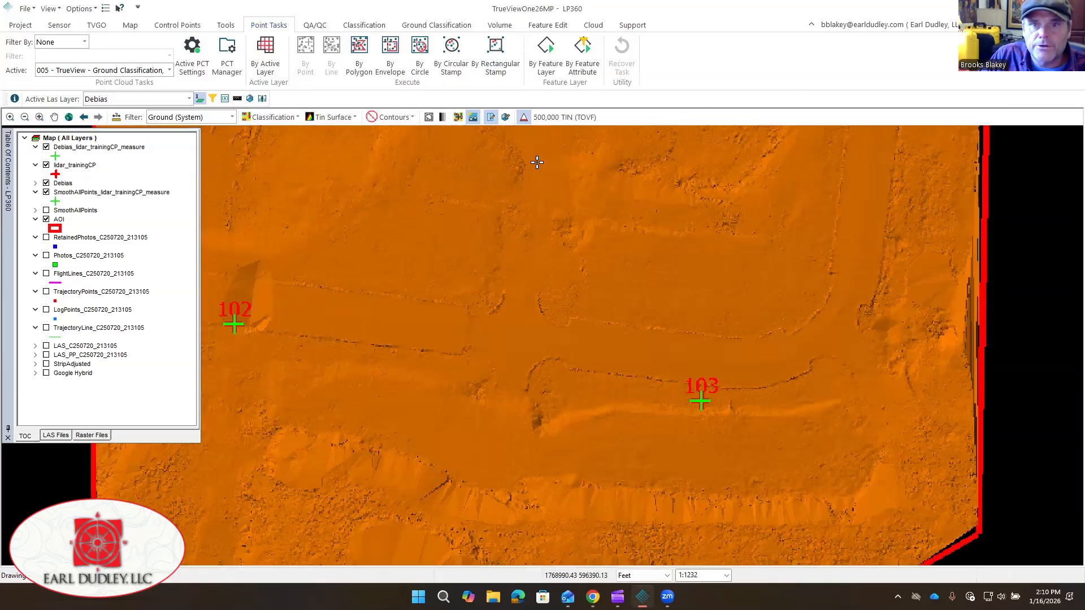
- Overlay smooth contours on the TIN surface of the Debias ground points
left_click(406, 119)
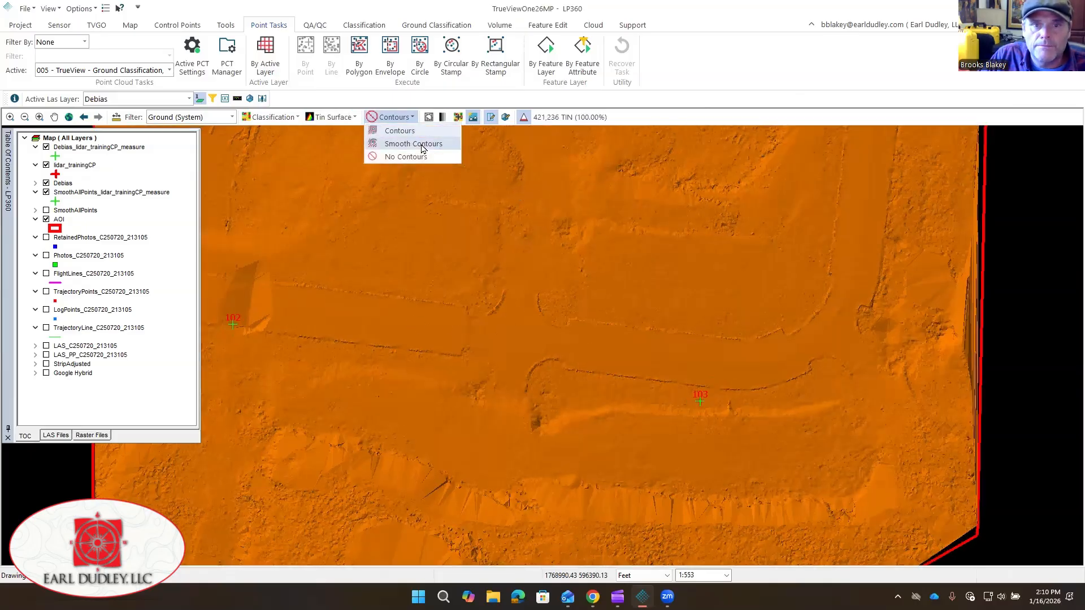
left_click(402, 143)
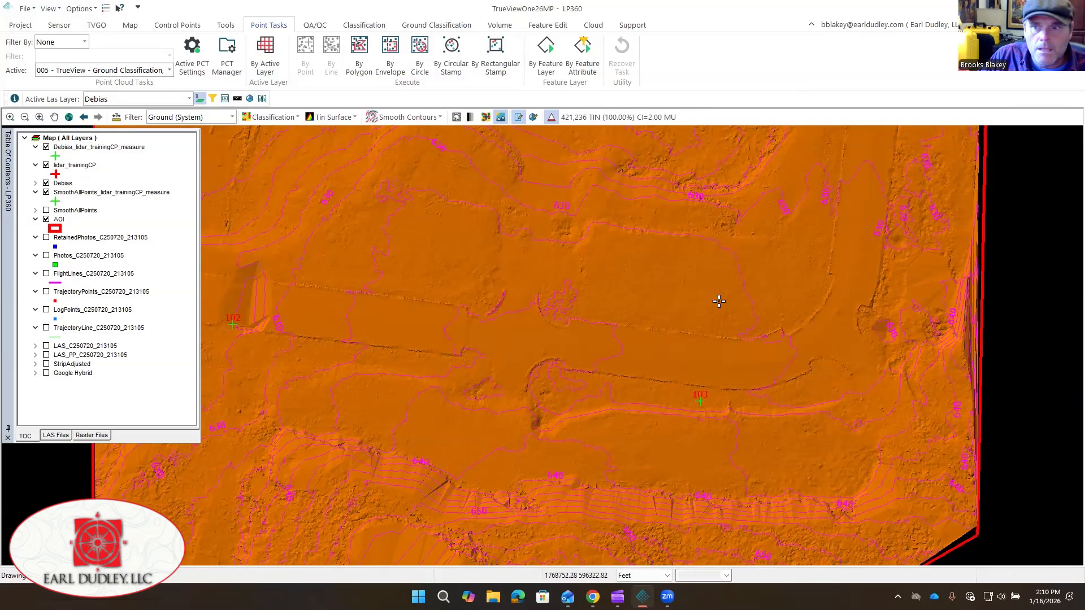
scroll(718, 299, "down", 1)
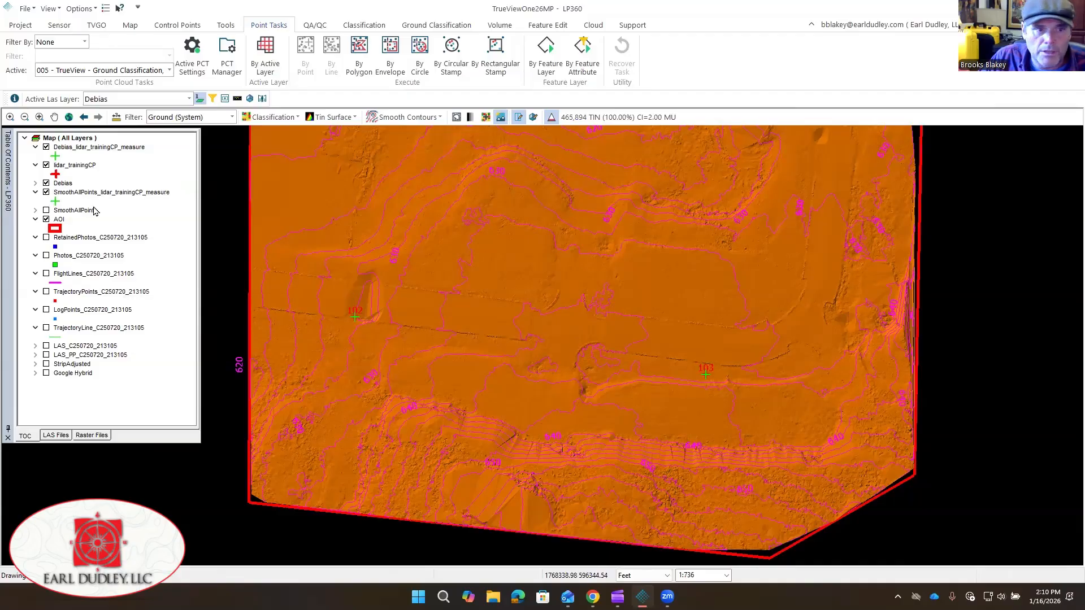
- Open the Debias layer's contour symbology properties and change the index contour symbol's color to white
right_click(67, 186)
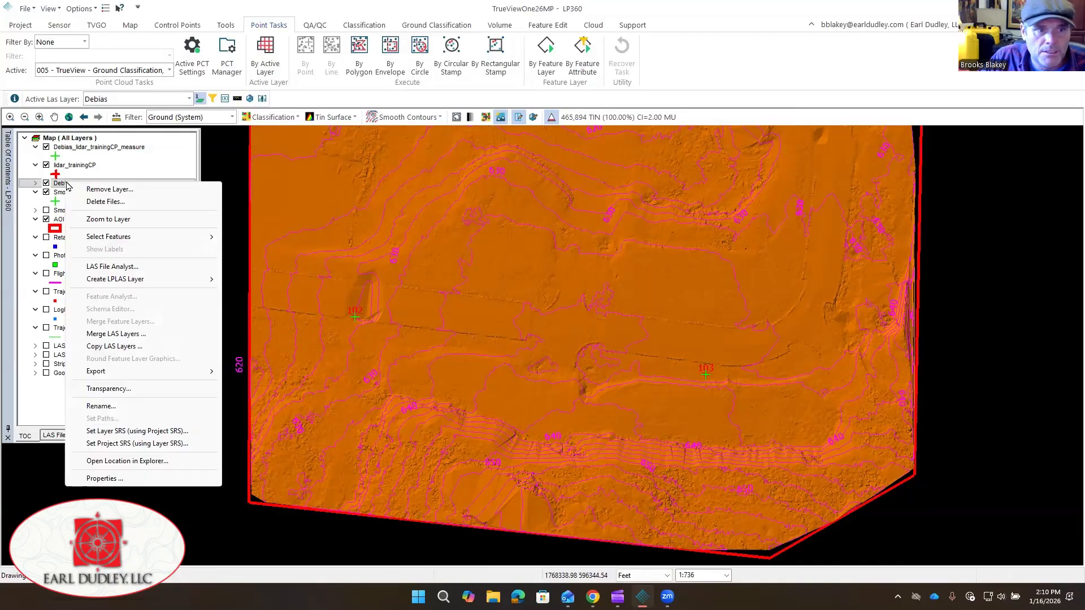
left_click(112, 479)
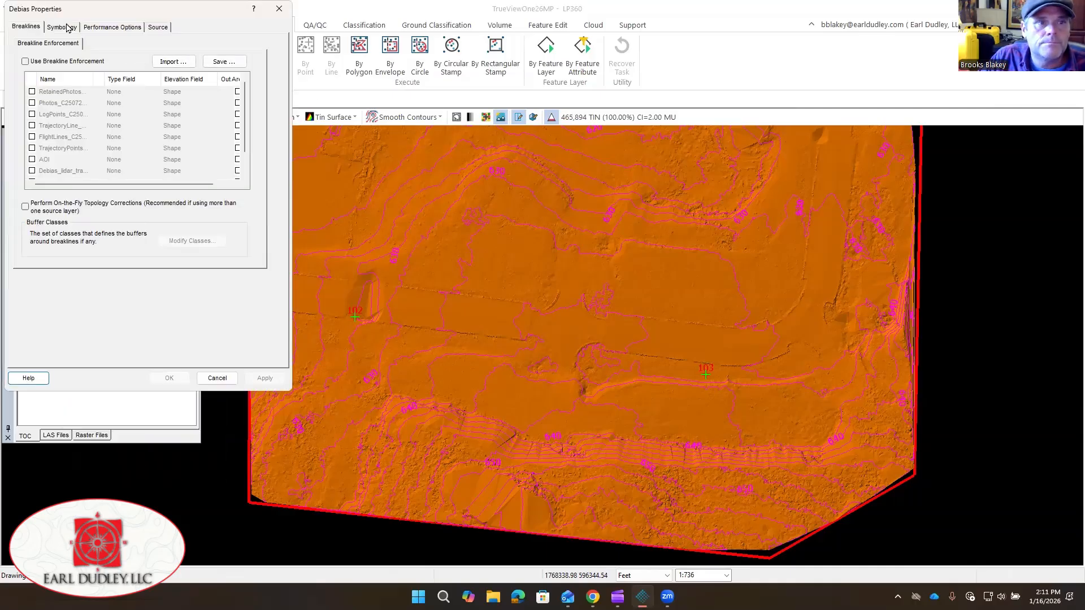
left_click(62, 27)
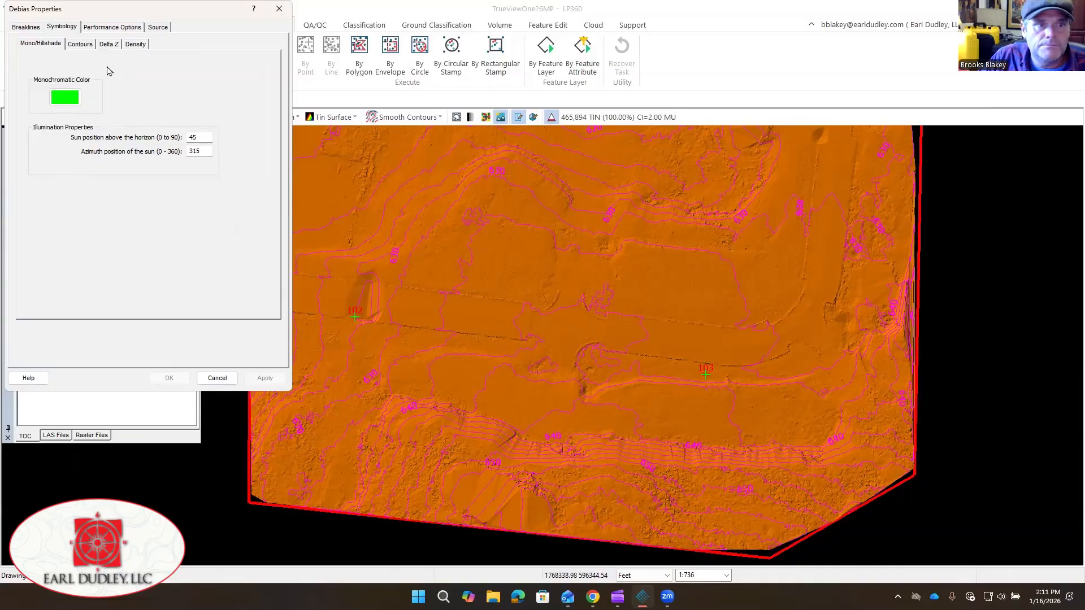
left_click(81, 45)
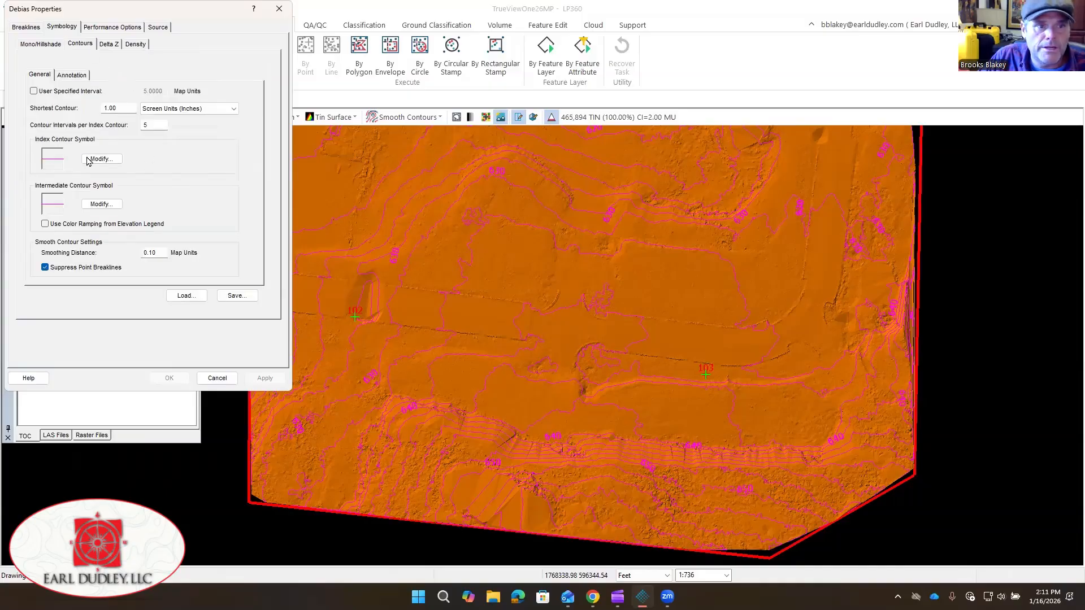
left_click(105, 160)
left_click(89, 121)
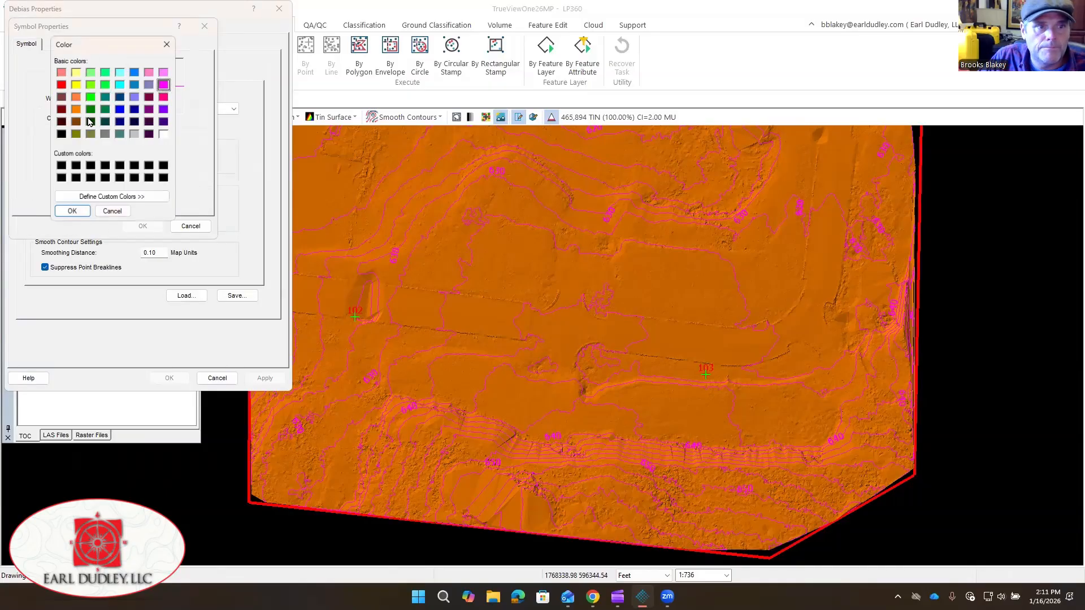
left_click(164, 134)
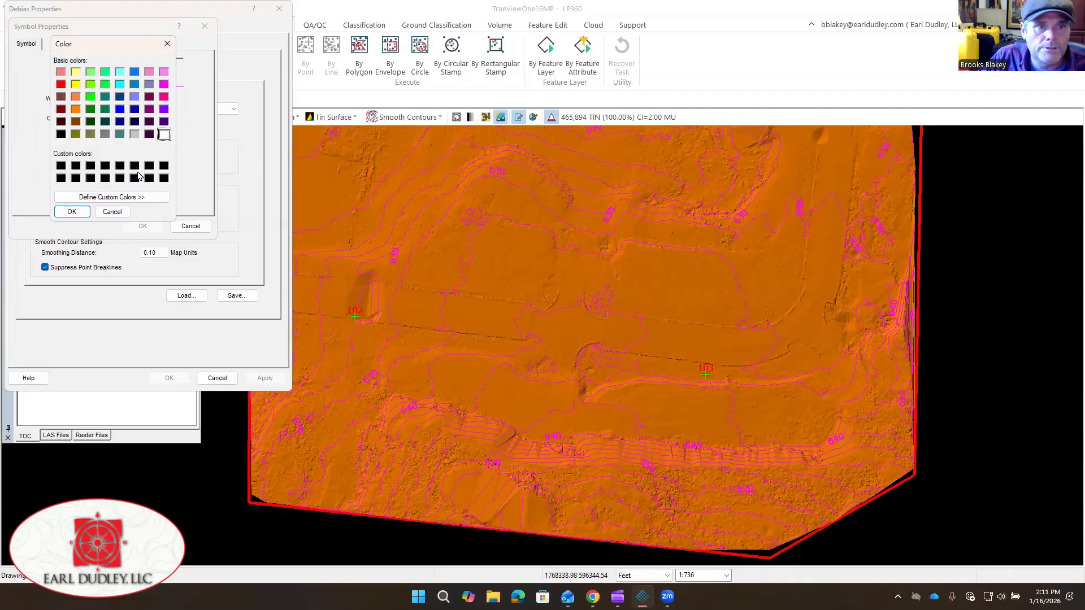
left_click(72, 212)
left_click(143, 226)
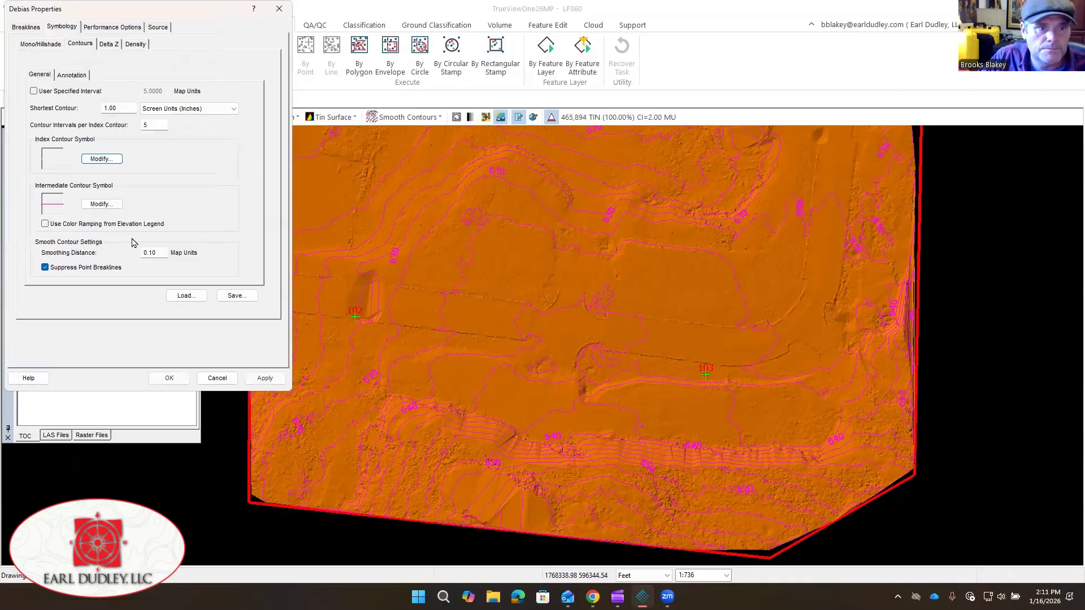
- Change the intermediate contour symbol's color to white
left_click(101, 204)
left_click(82, 119)
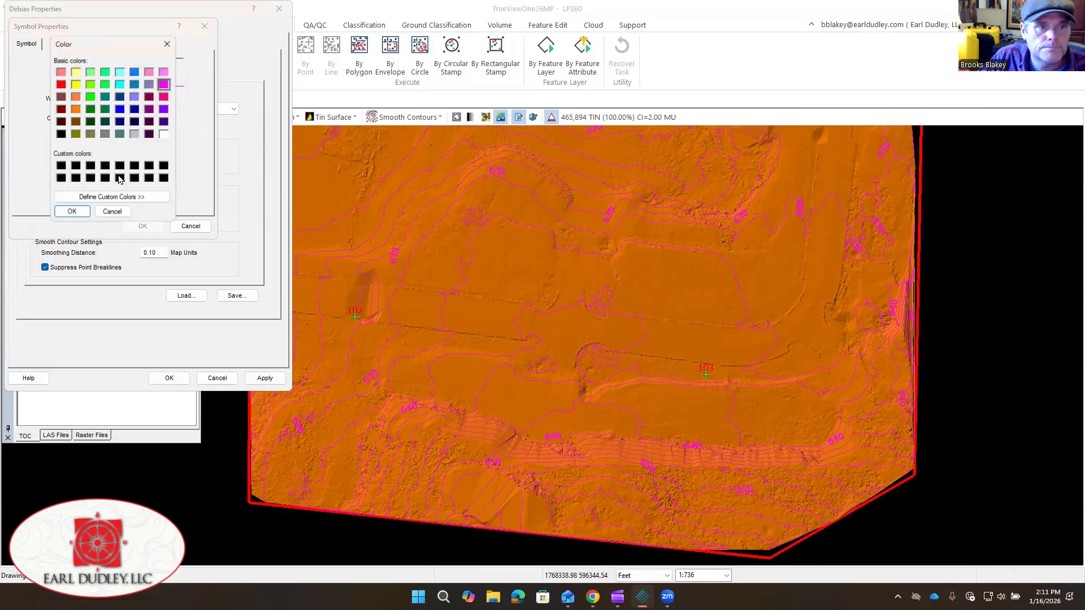
left_click(164, 134)
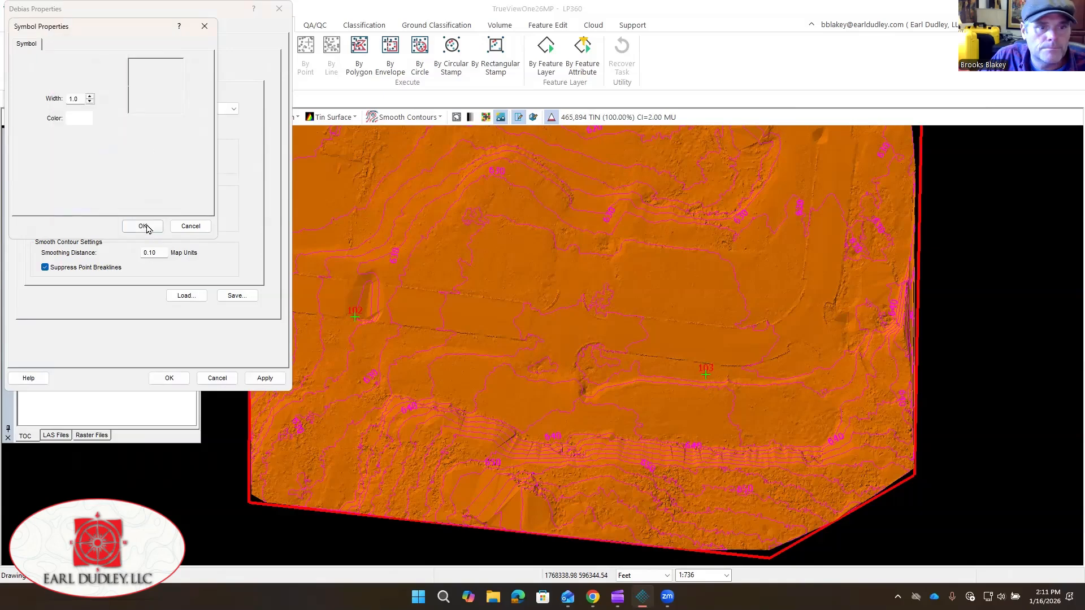
left_click(142, 226)
- Enable a user-specified contour interval of 1 map unit, set the shortest contour to 50 map units, and apply the settings to the Debias layer
left_click(34, 91)
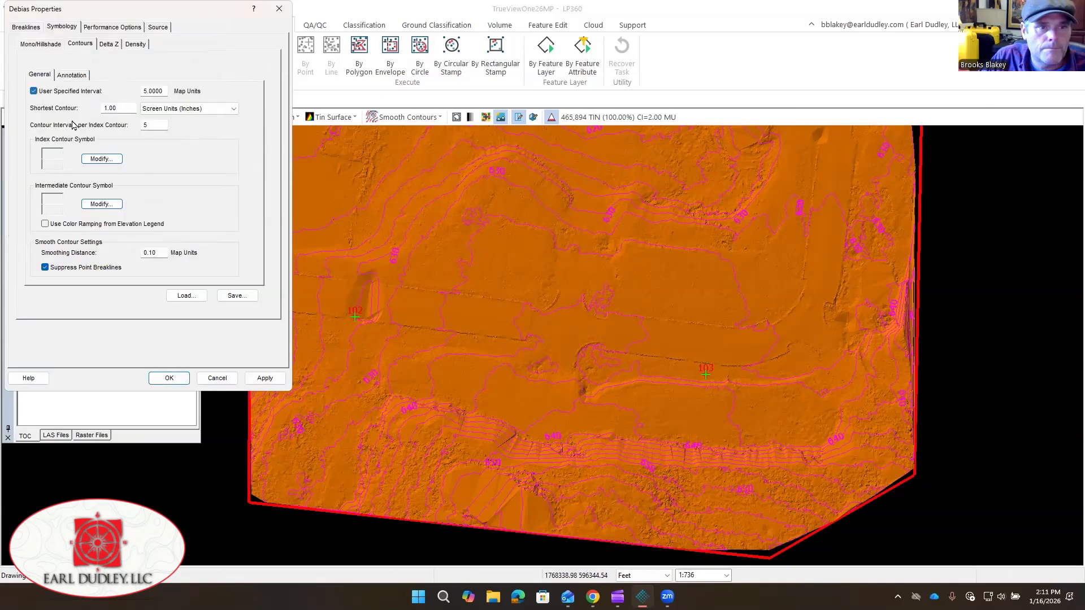
double_click(154, 92)
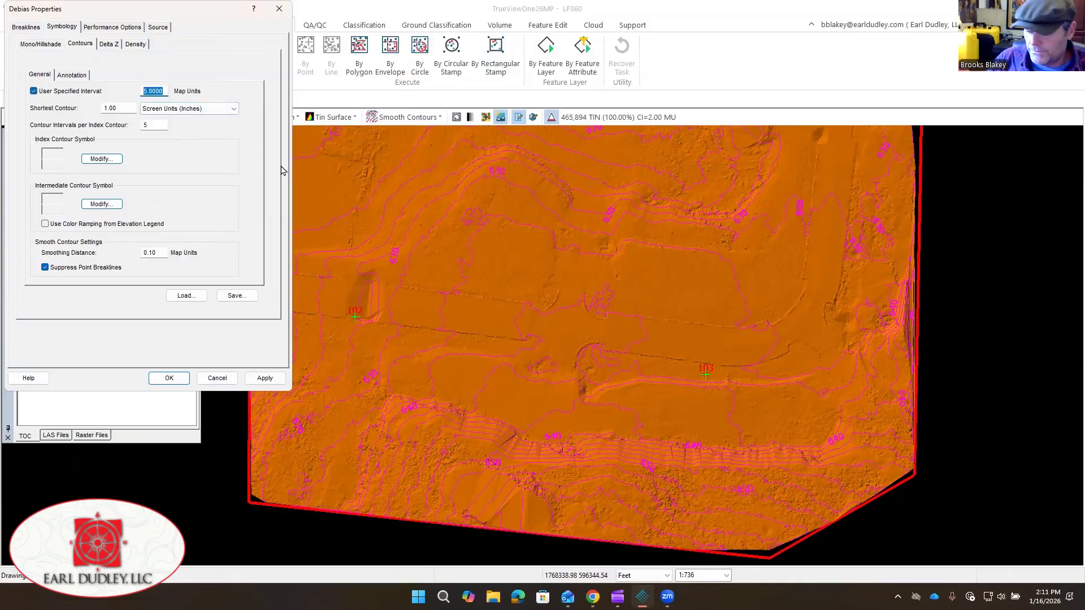
type("1")
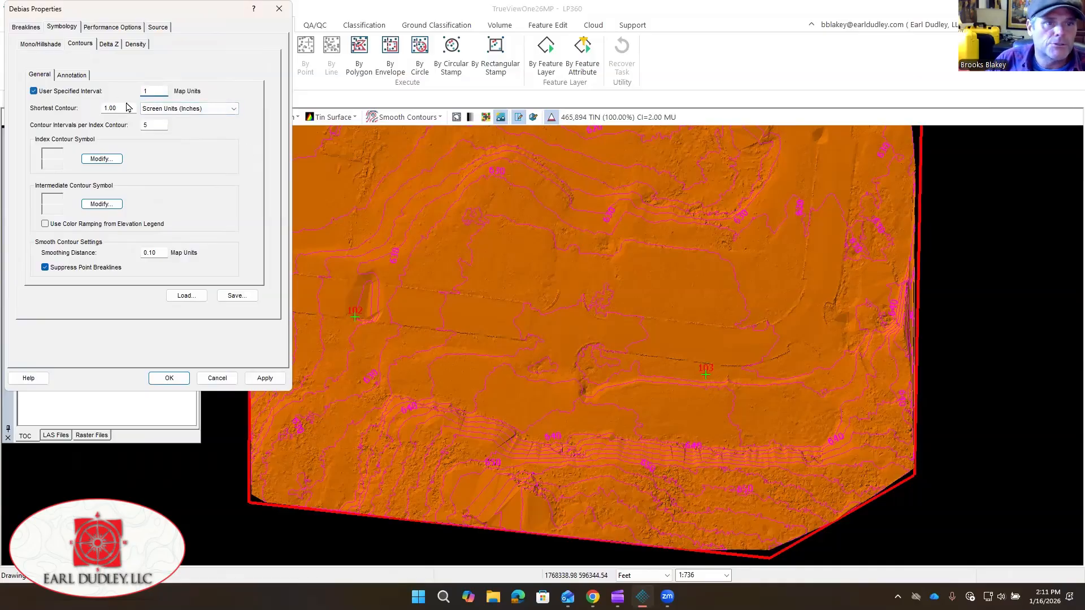
key("Tab")
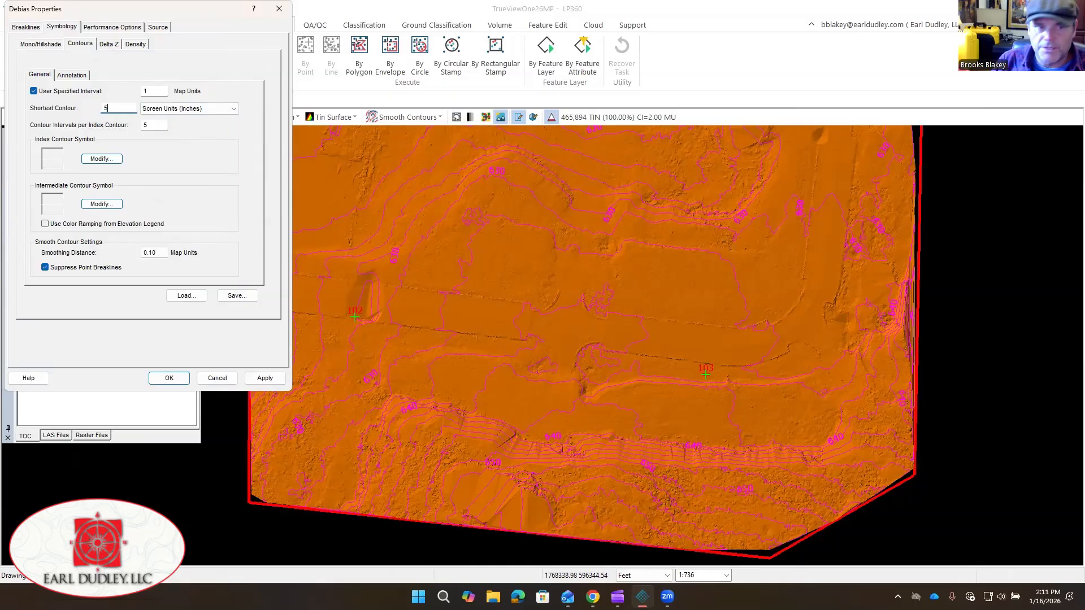
type("50")
left_click(191, 109)
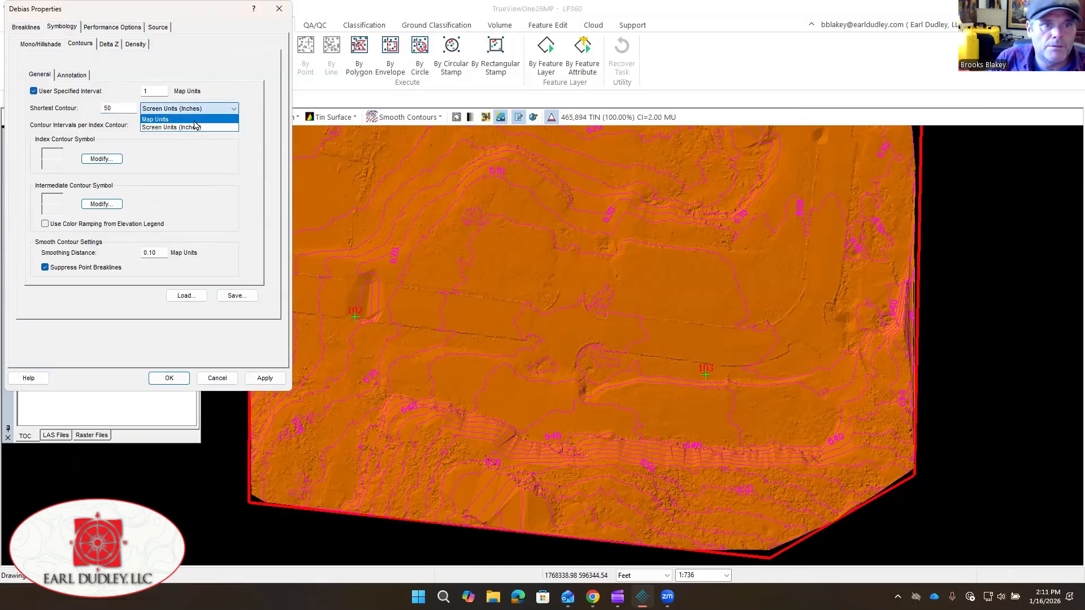
left_click(199, 120)
left_click(266, 379)
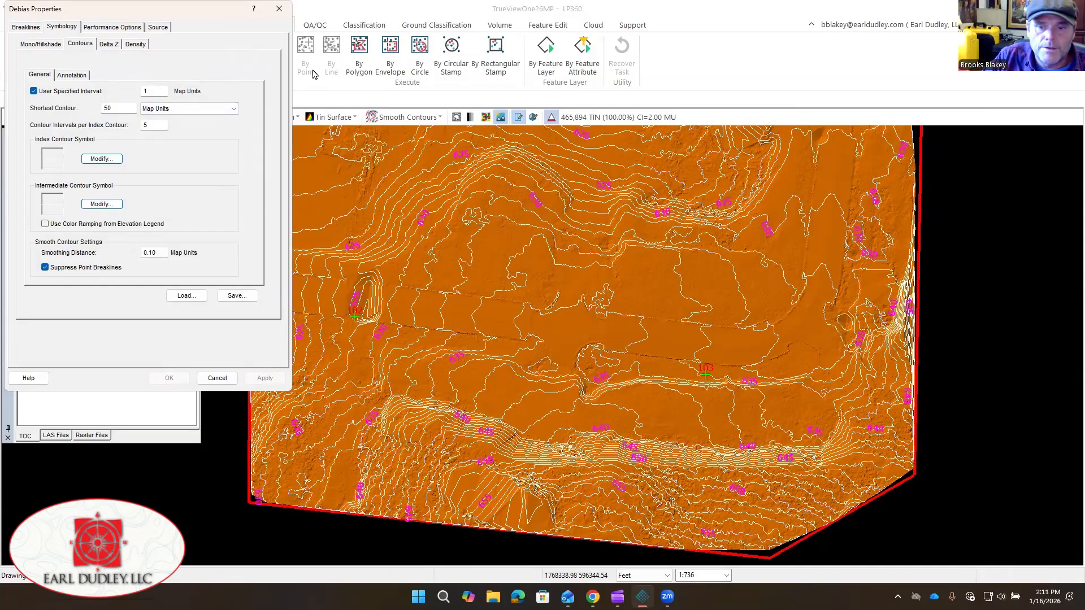
left_click(279, 9)
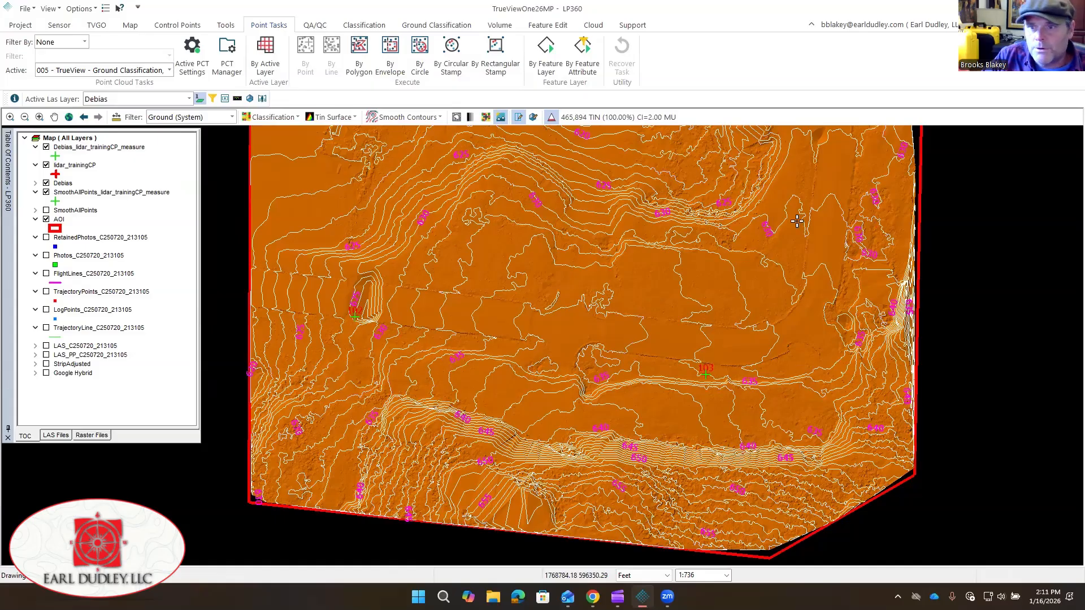
- Examine the contours over the whole AOI, including the pit beside control point 102 and the slopes along the southern boundary
middle_click_drag(797, 221, 807, 373)
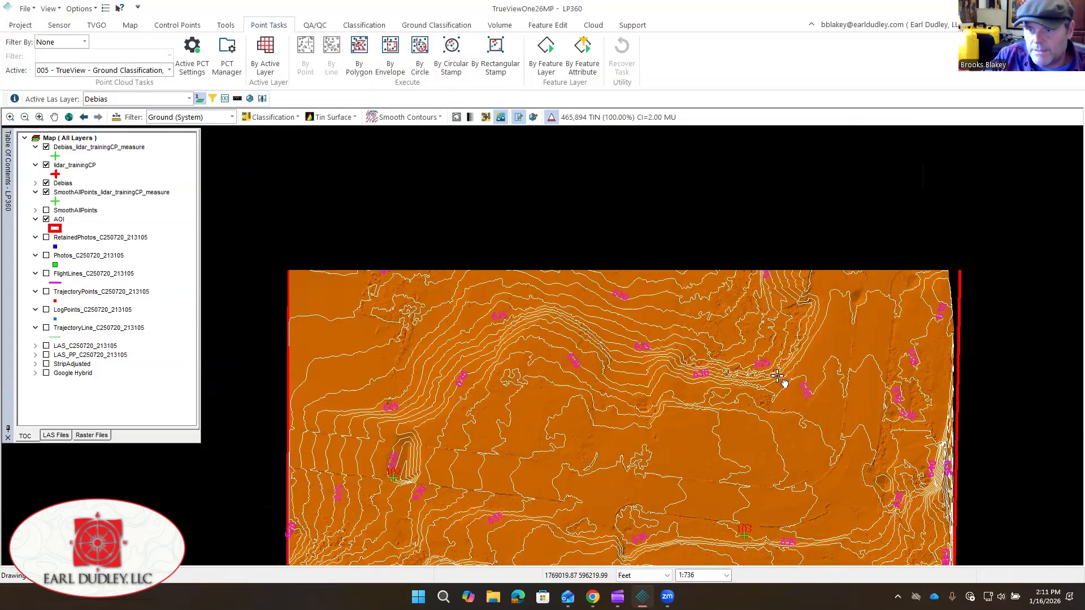
middle_click_drag(537, 230, 538, 380)
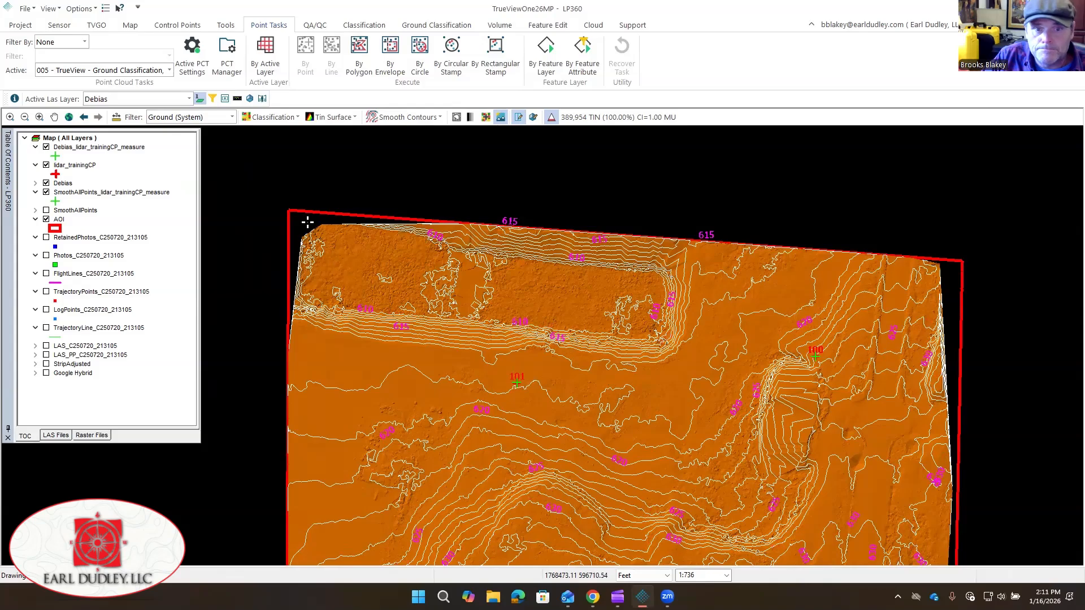
middle_click_drag(889, 382, 873, 217)
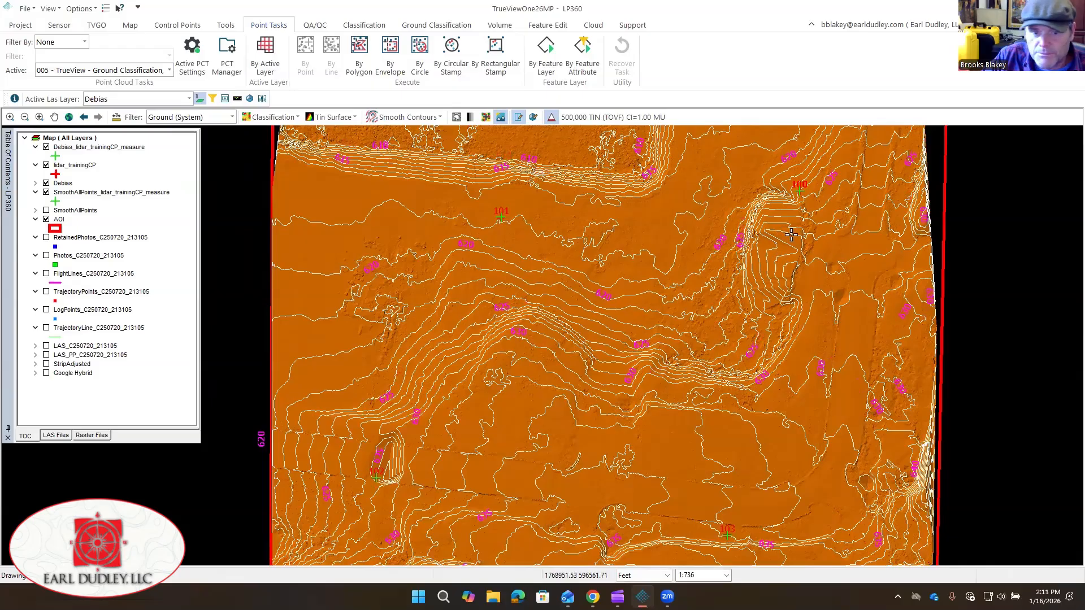
scroll(413, 465, "up", 1)
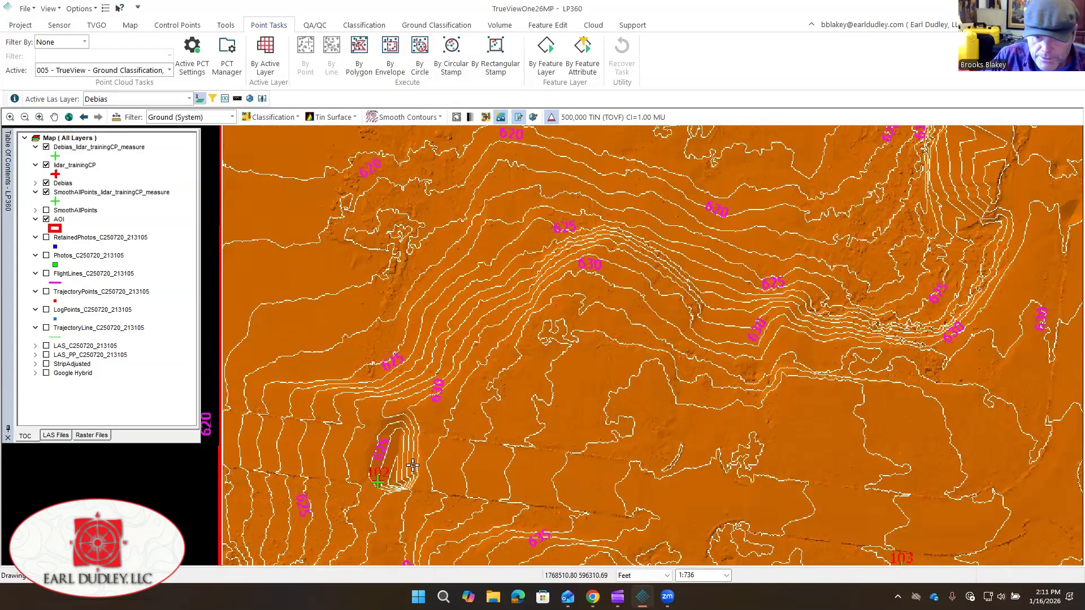
scroll(412, 465, "up", 1)
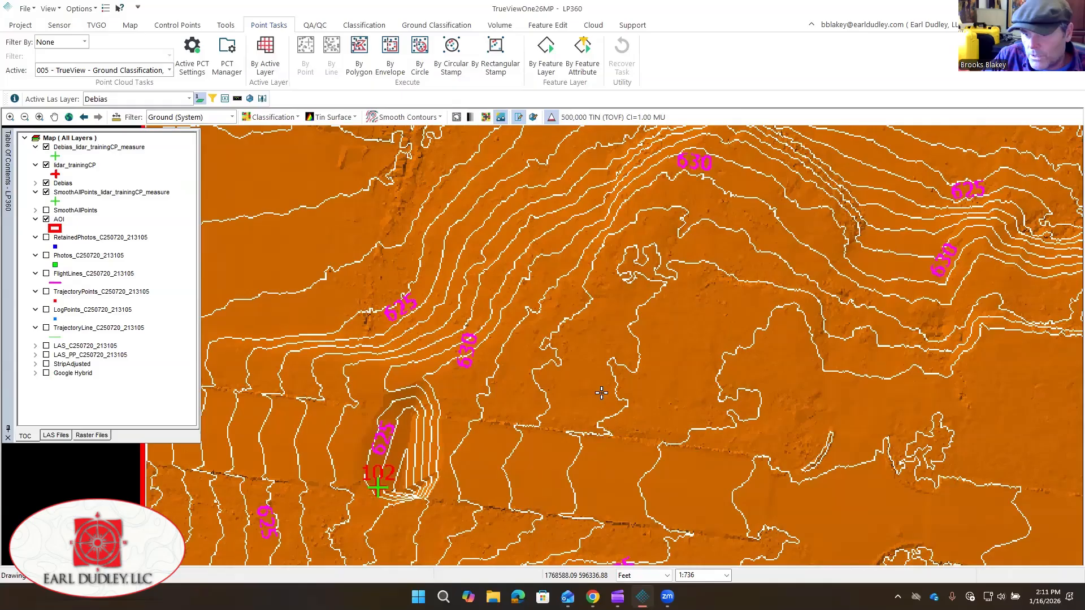
middle_click_drag(602, 393, 684, 423)
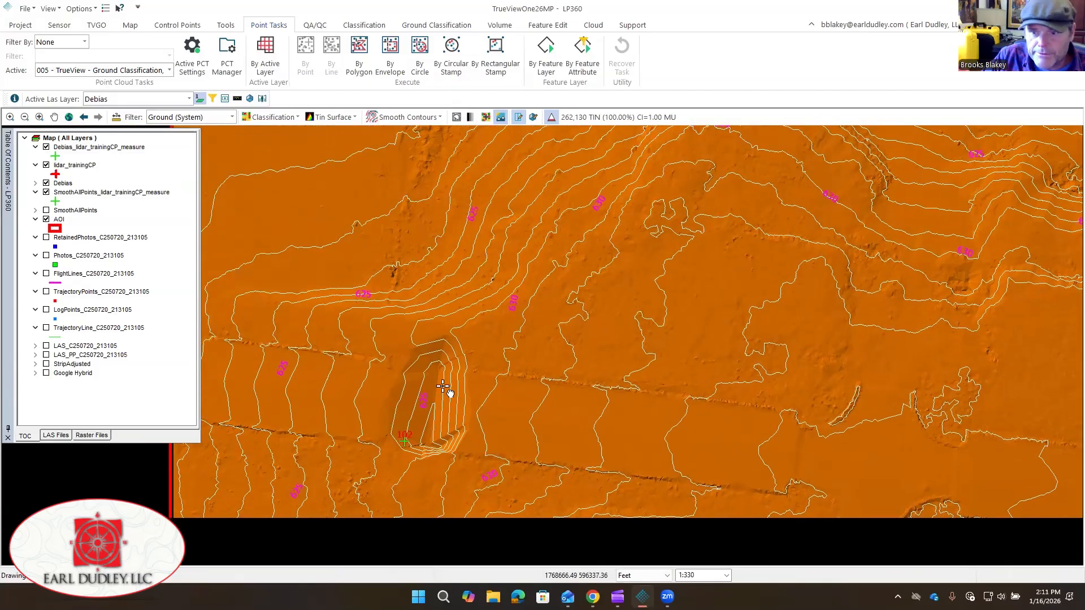
middle_click_drag(443, 386, 390, 241)
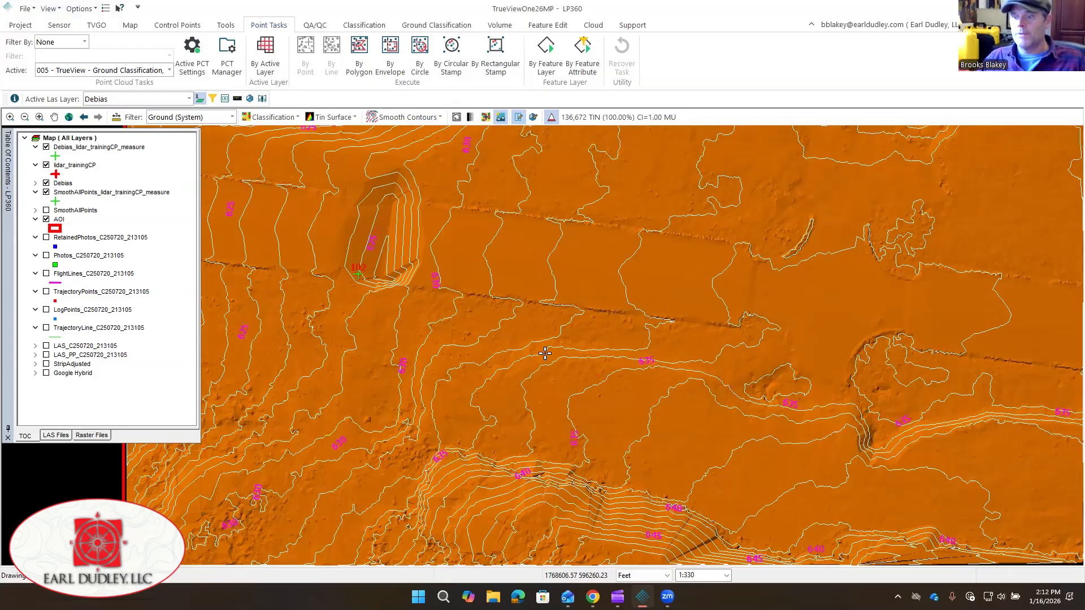
scroll(589, 185, "down", 1)
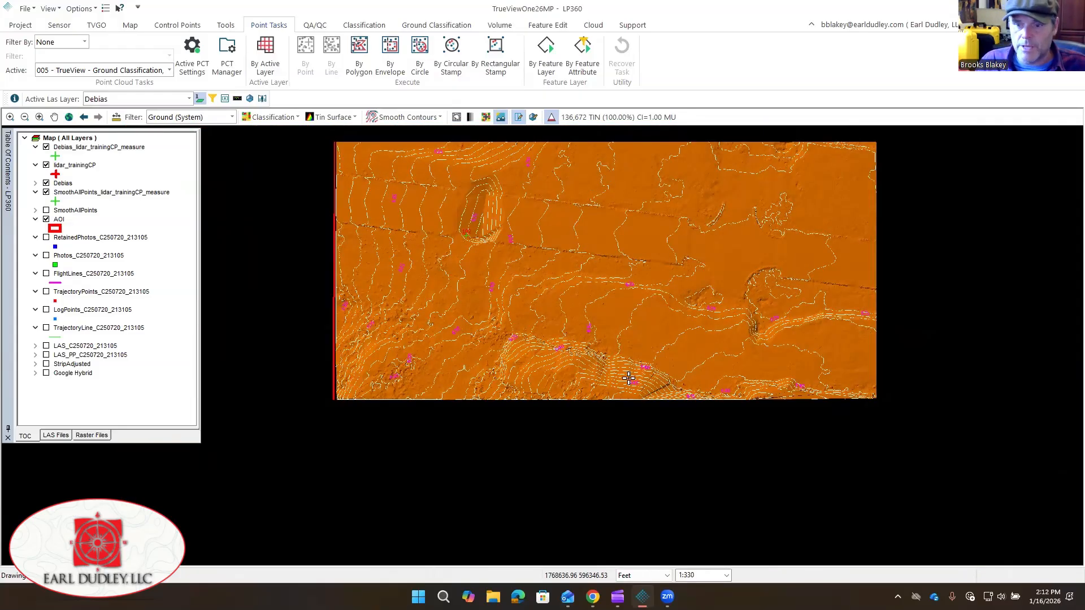
scroll(709, 414, "up", 1)
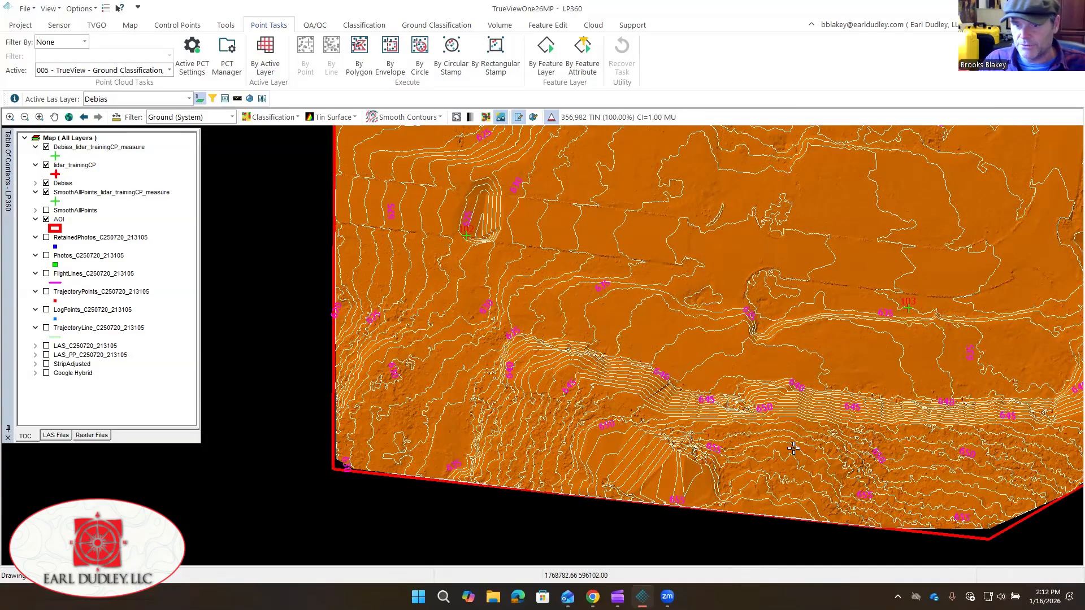
left_click_drag(784, 437, 737, 354)
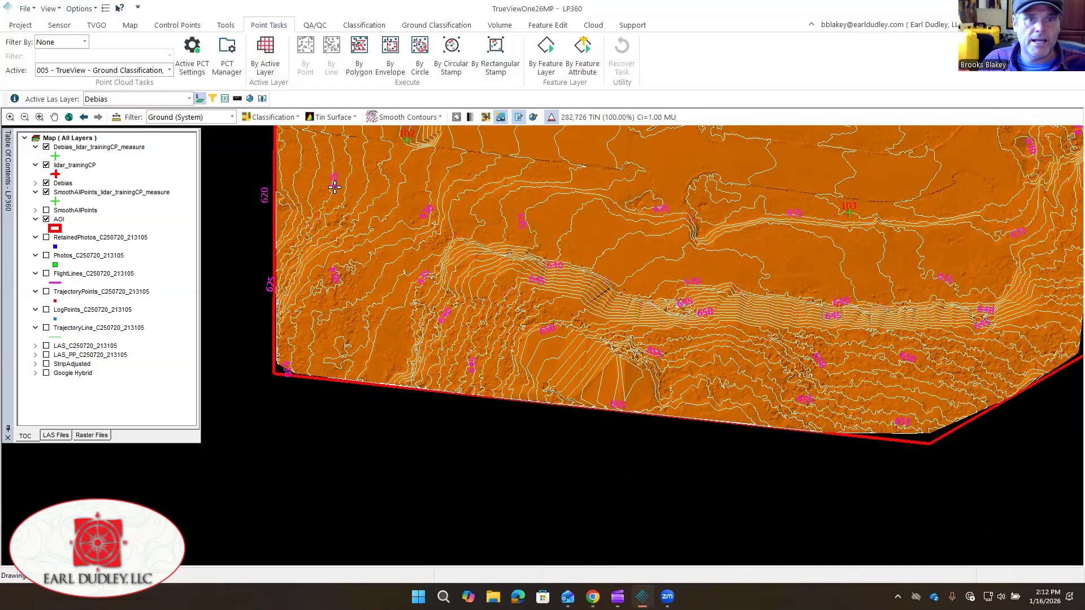
- Switch the ground display from TIN surface to points and inspect the gaps in ground coverage along the AOI's southern boundary
left_click(348, 119)
left_click(347, 131)
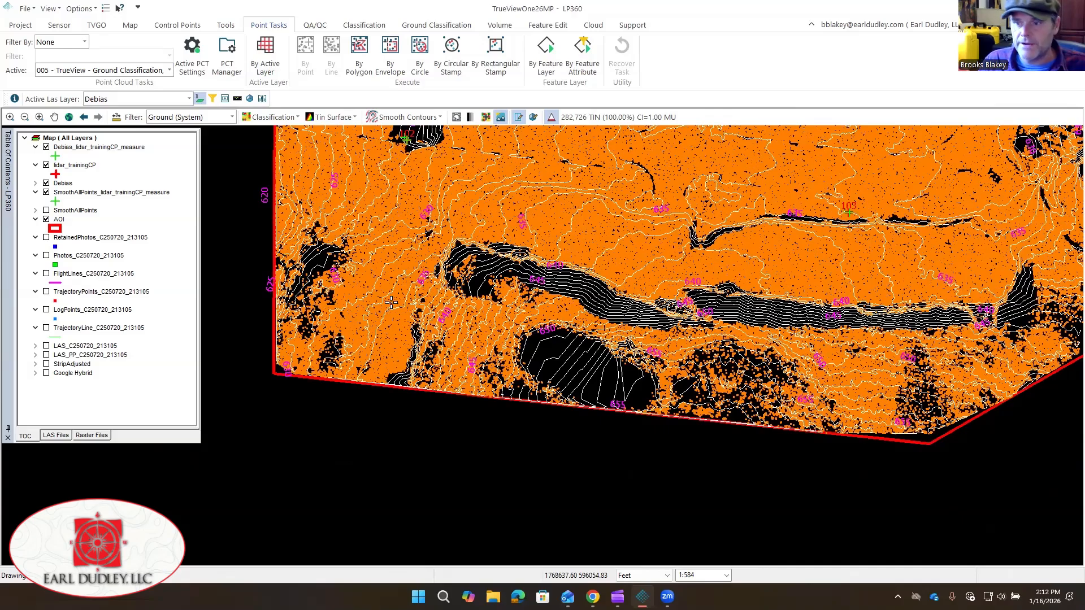
scroll(391, 303, "up", 3)
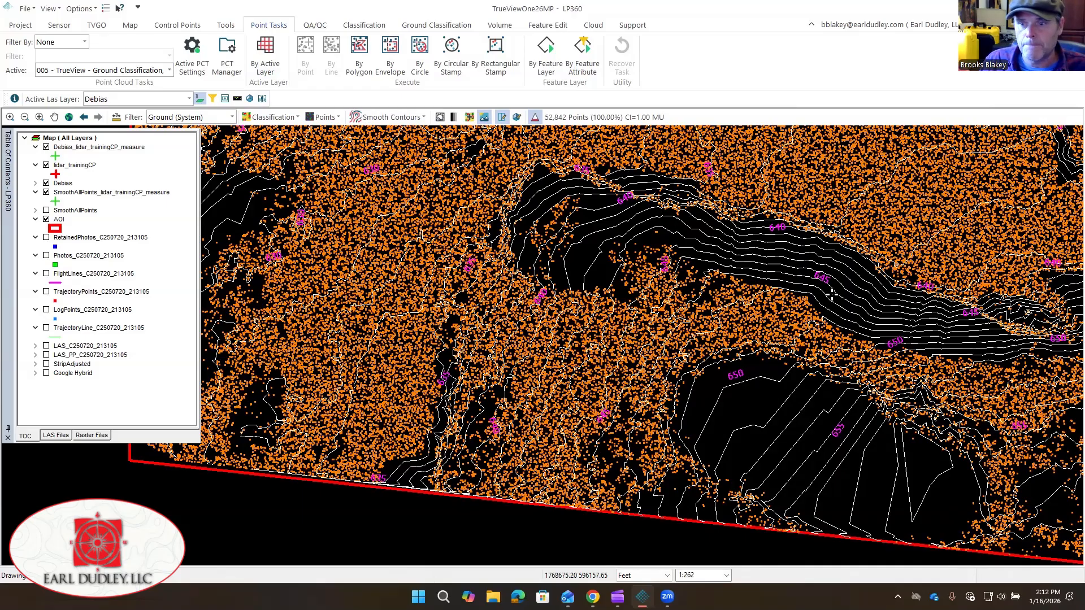
middle_click_drag(751, 362, 550, 201)
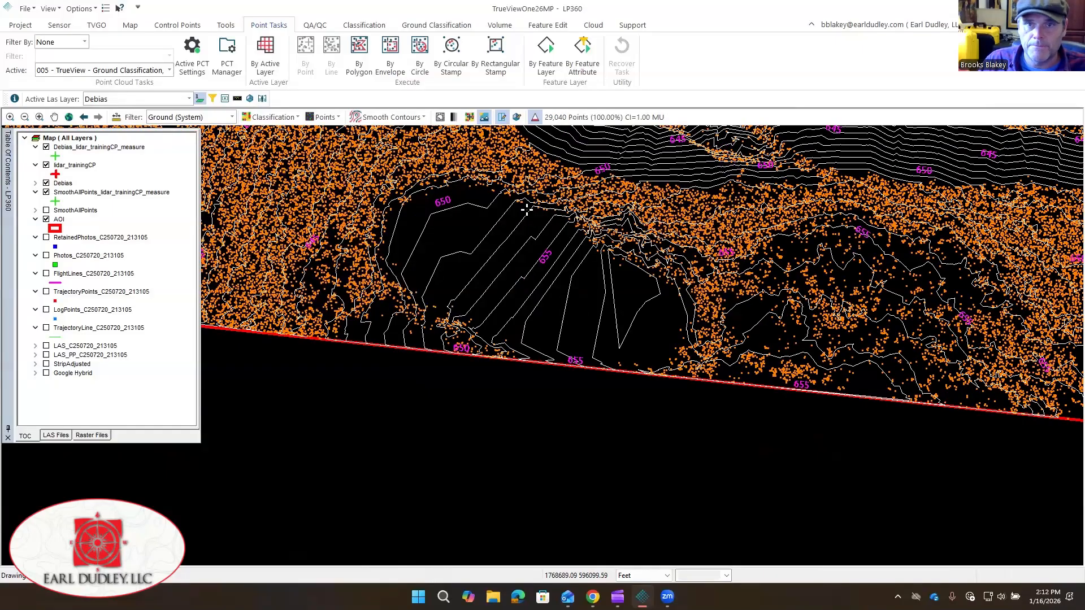
middle_click_drag(841, 266, 659, 328)
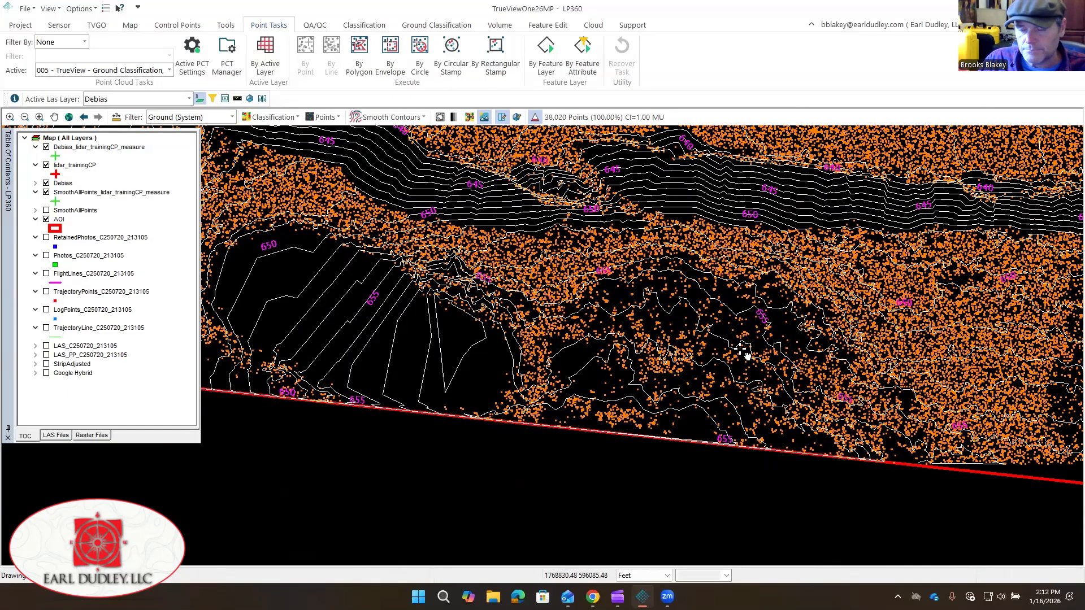
middle_click_drag(677, 352, 597, 313)
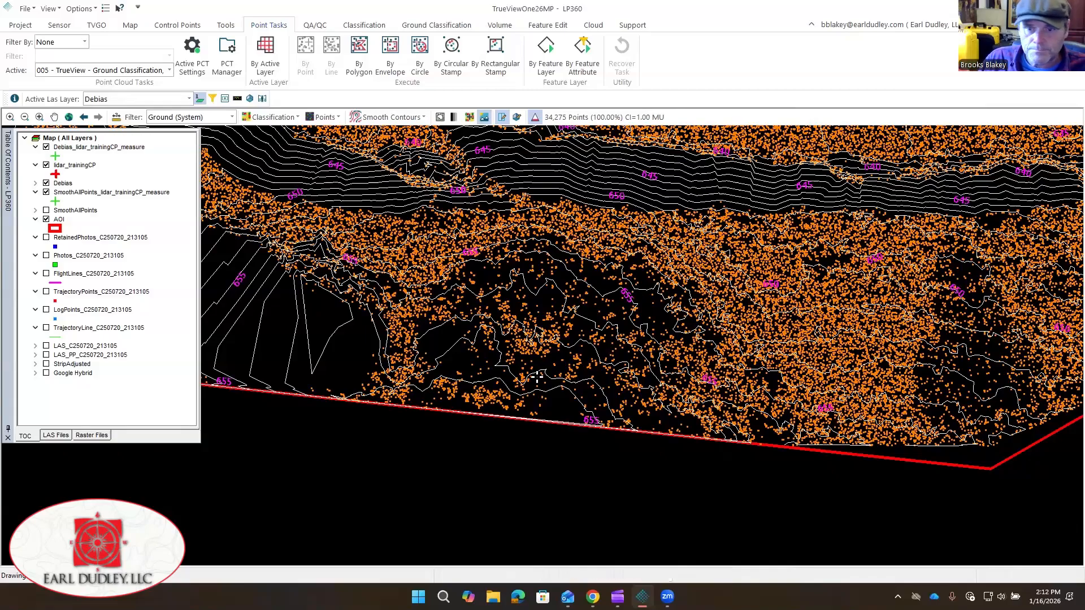
middle_click_drag(476, 295, 701, 327)
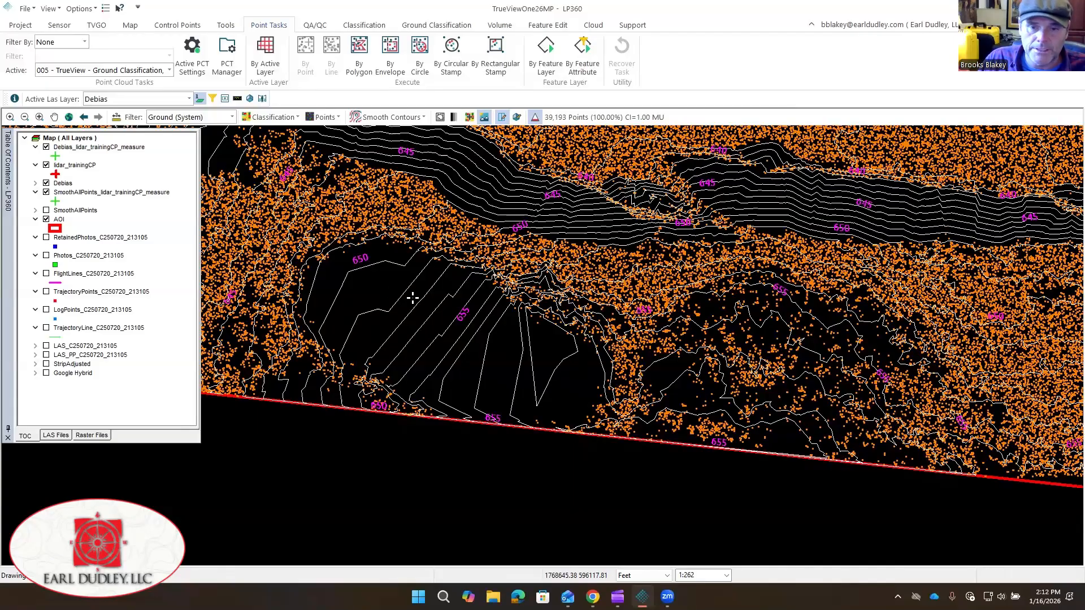
- Draw a profile across the large ground gap on the AOI's southern boundary and inspect the ground points on both sides
middle_click_drag(441, 286, 534, 387)
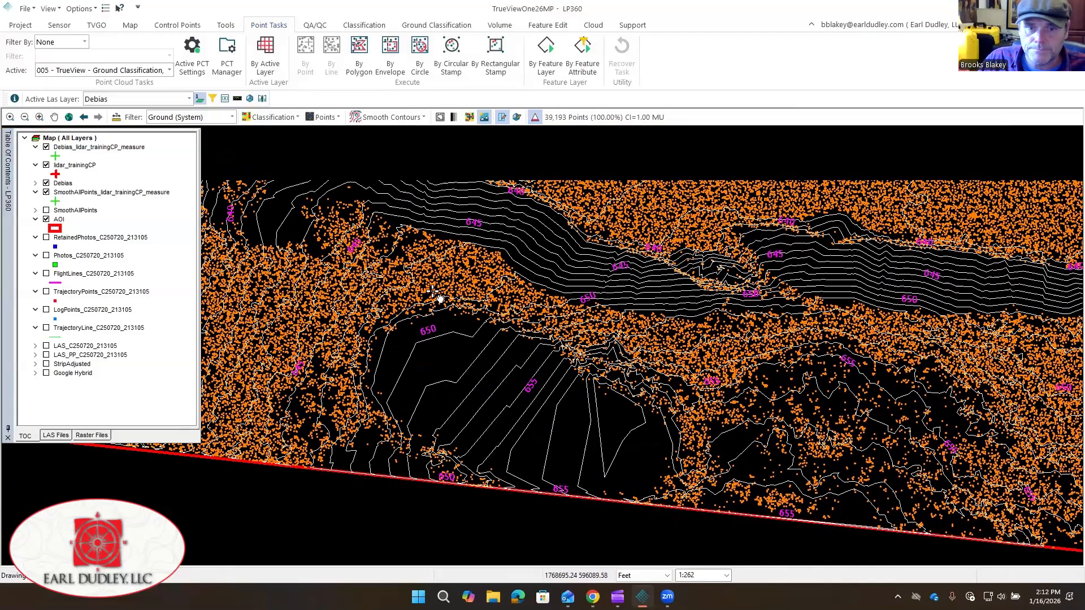
middle_click_drag(433, 291, 583, 312)
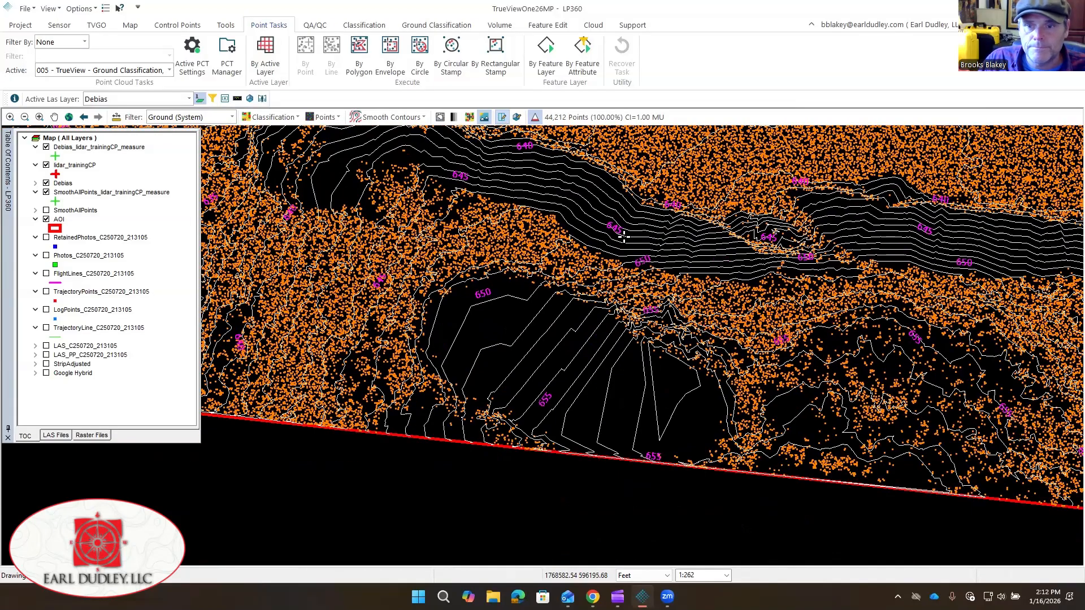
left_click(569, 472)
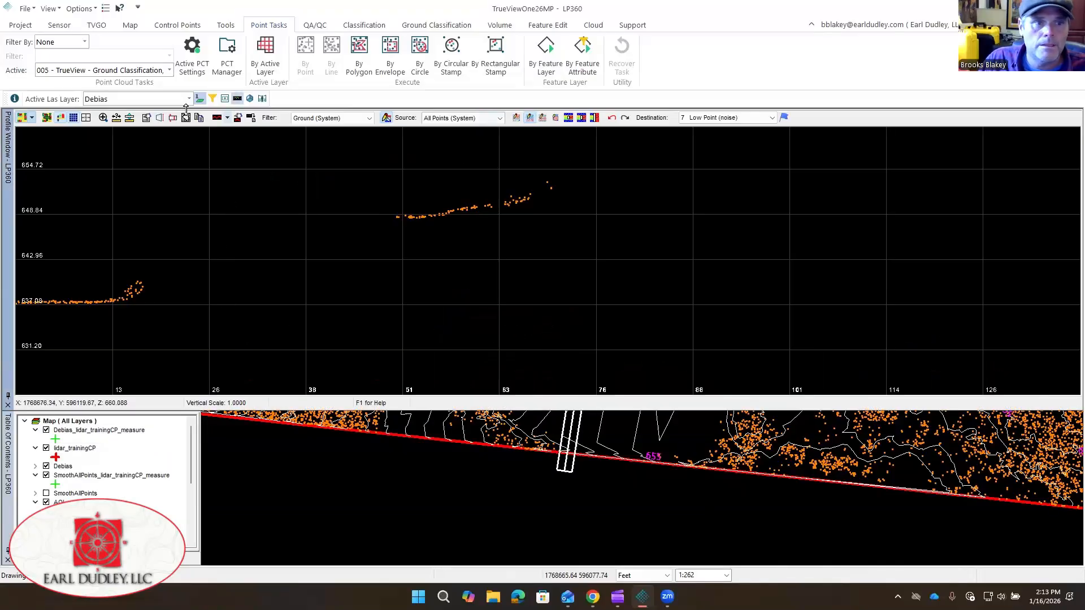
left_click(103, 118)
left_click_drag(276, 268, 311, 293)
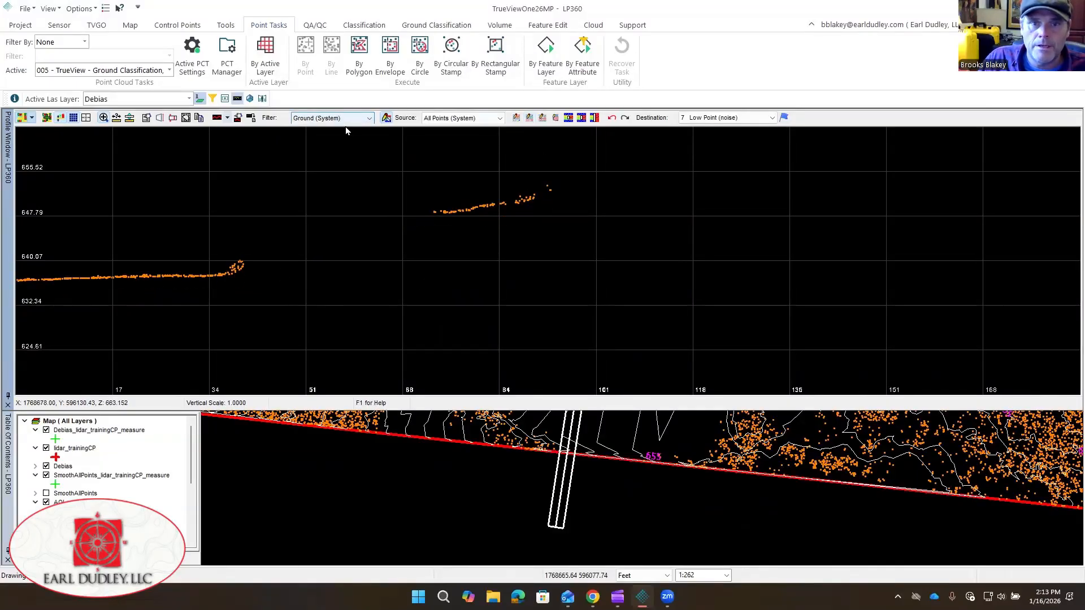
- Set the profile's source filter to Ignored Ground and sweep a line beneath the slope gap to highlight the ignored points
left_click(462, 119)
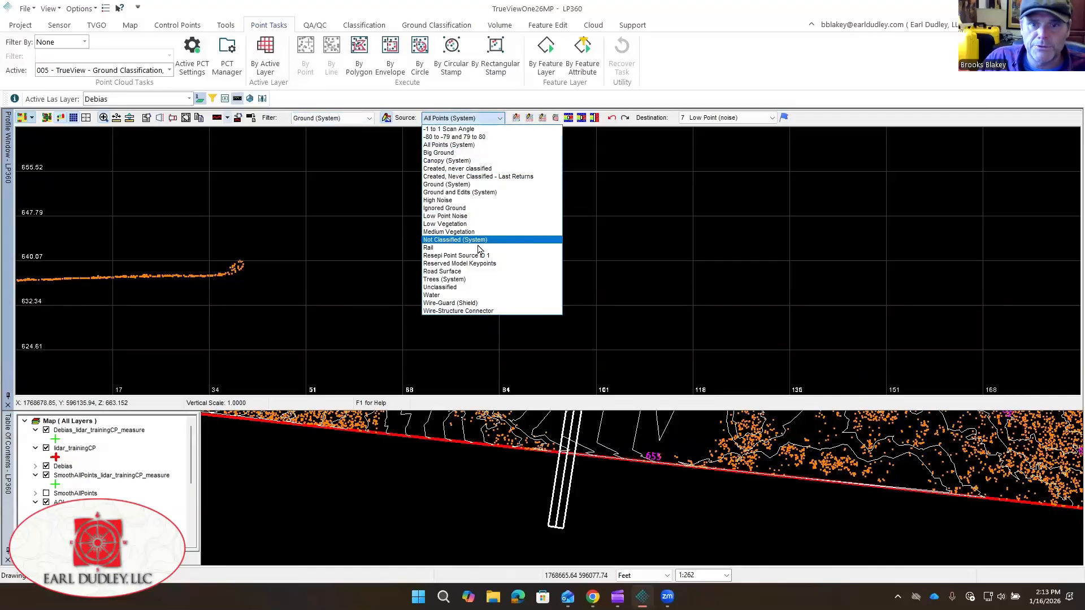
left_click(472, 208)
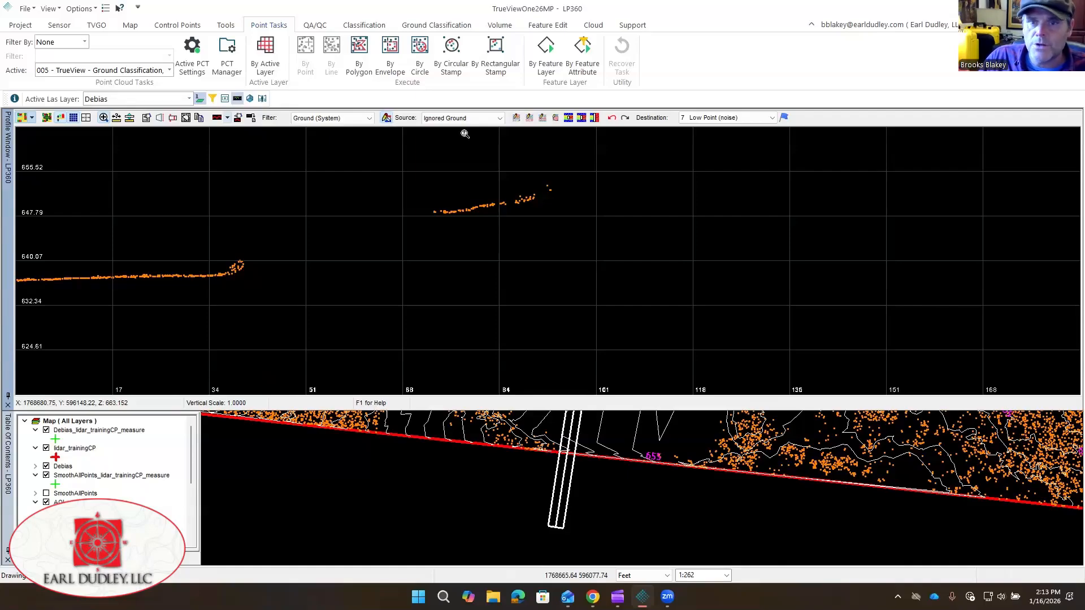
left_click(517, 118)
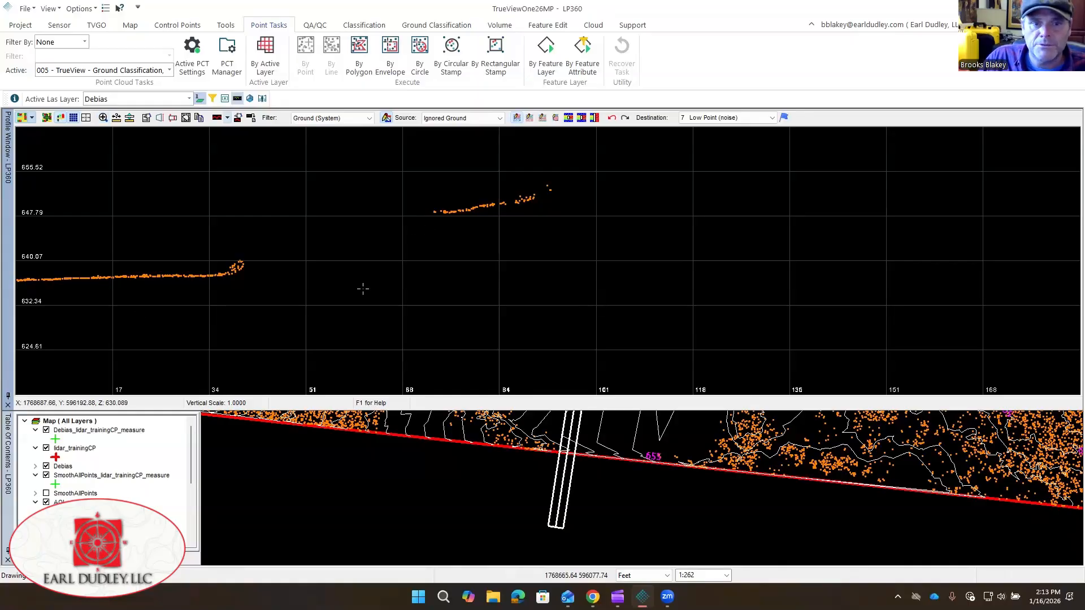
left_click_drag(362, 289, 716, 241)
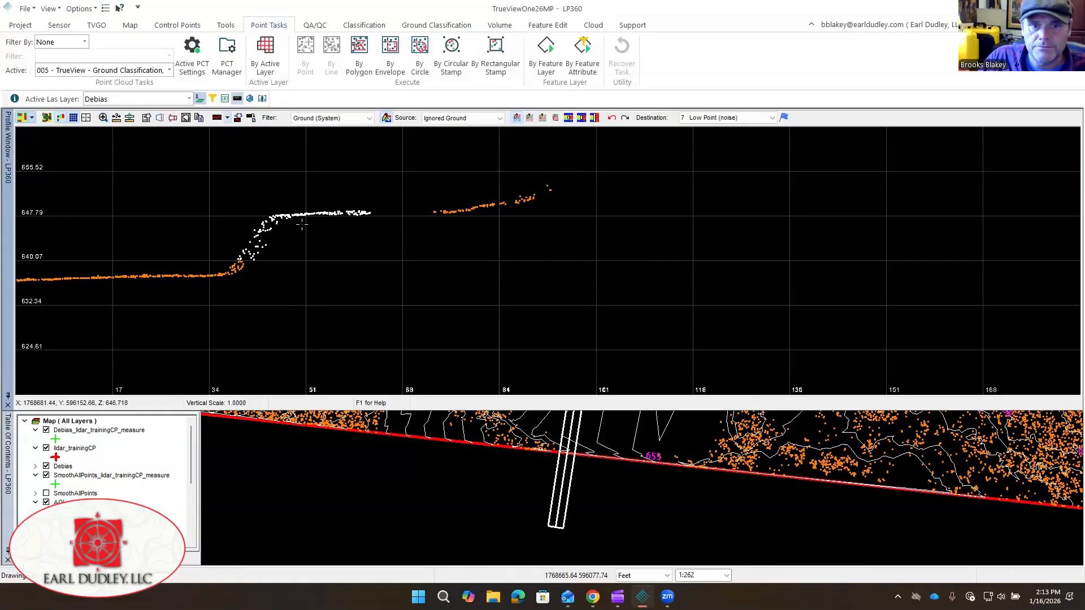
left_click_drag(136, 318, 531, 311)
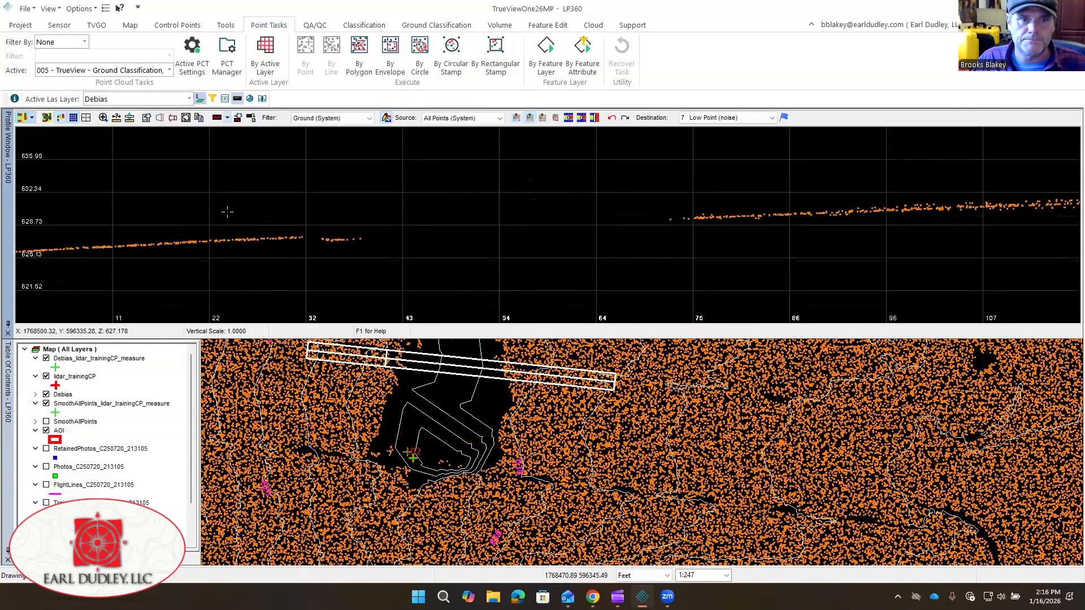
- Close the profile and set the ground classification task to generate seed points with a seed sample distance of 25 feet
left_click(8, 334)
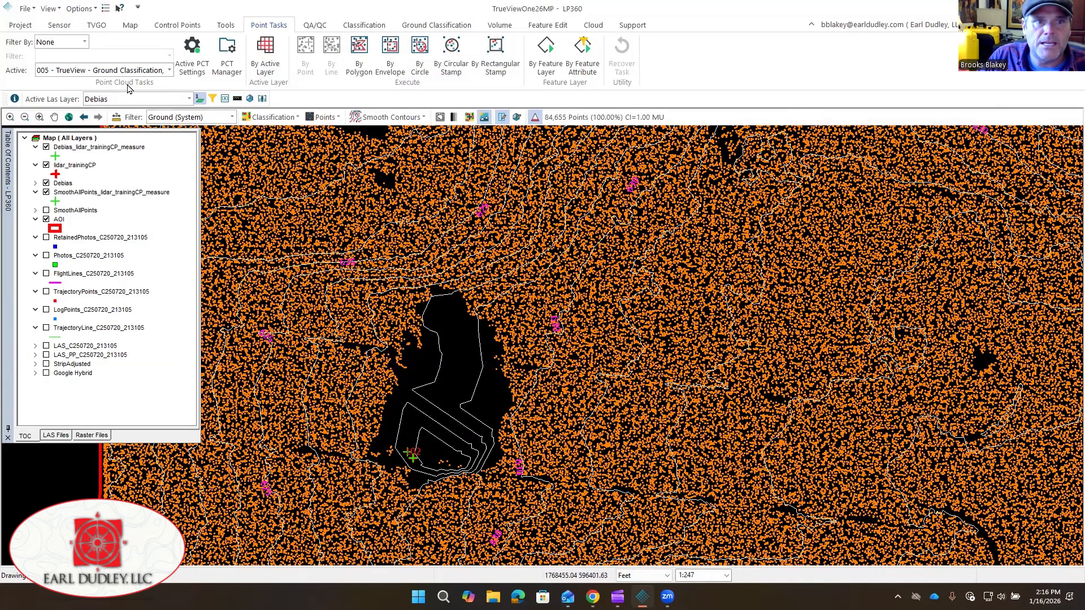
left_click(192, 54)
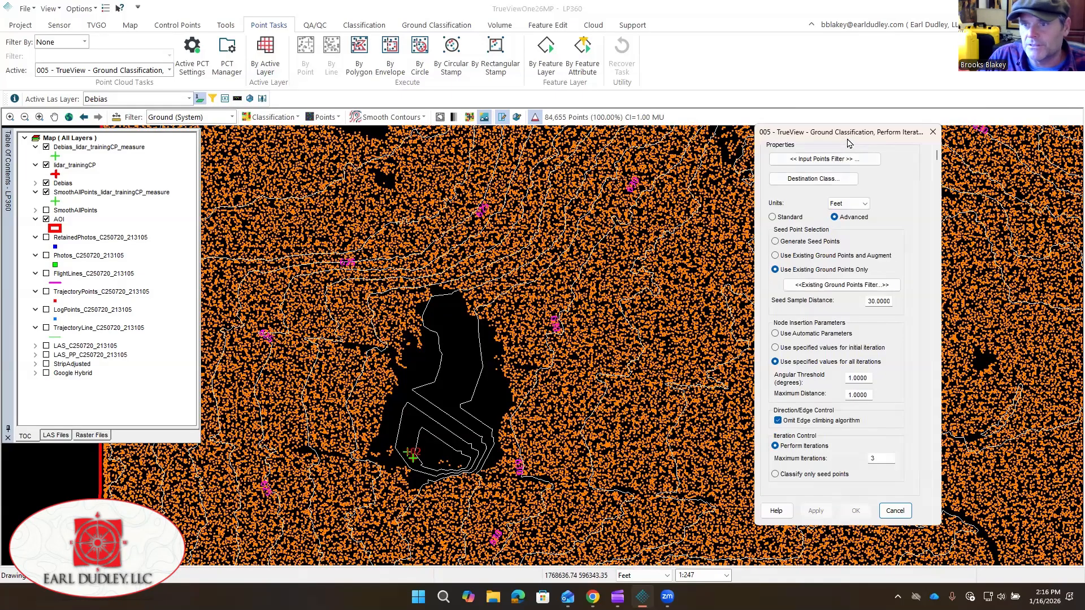
left_click_drag(846, 133, 539, 106)
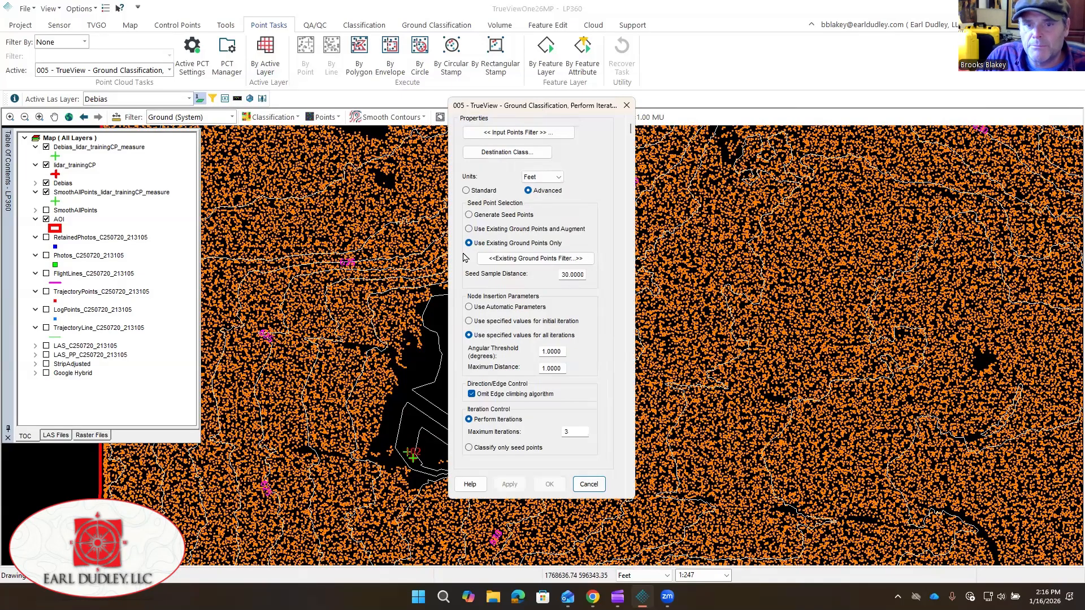
double_click(565, 275)
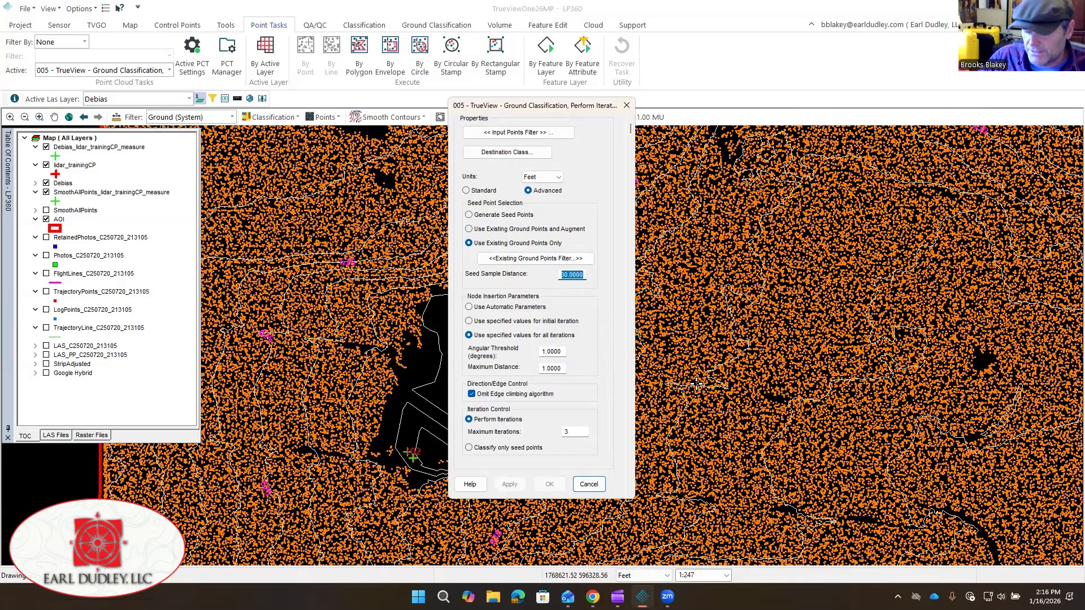
type("25")
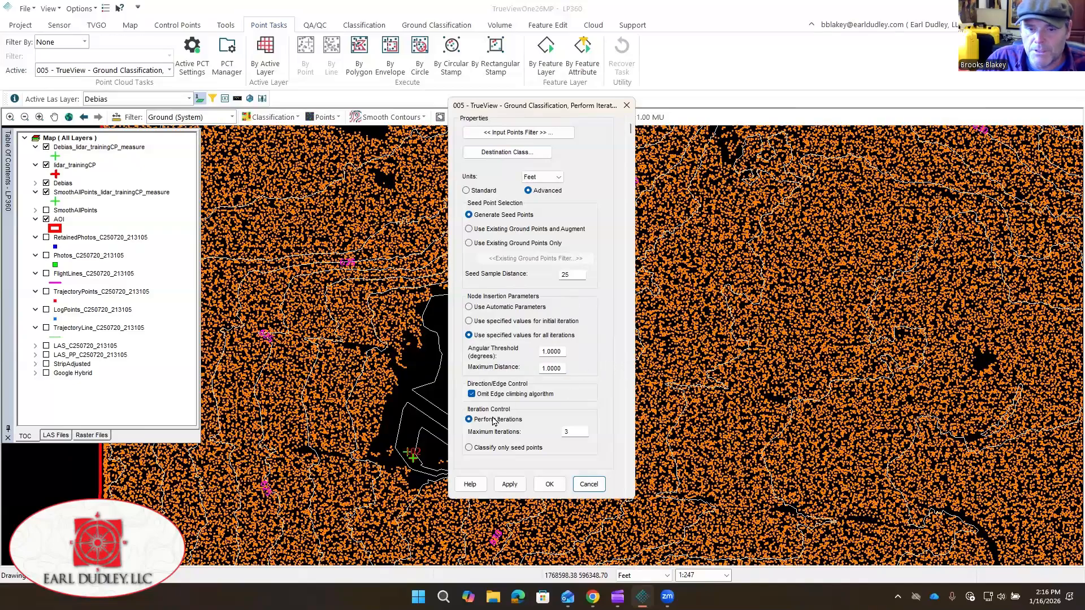
left_click(509, 484)
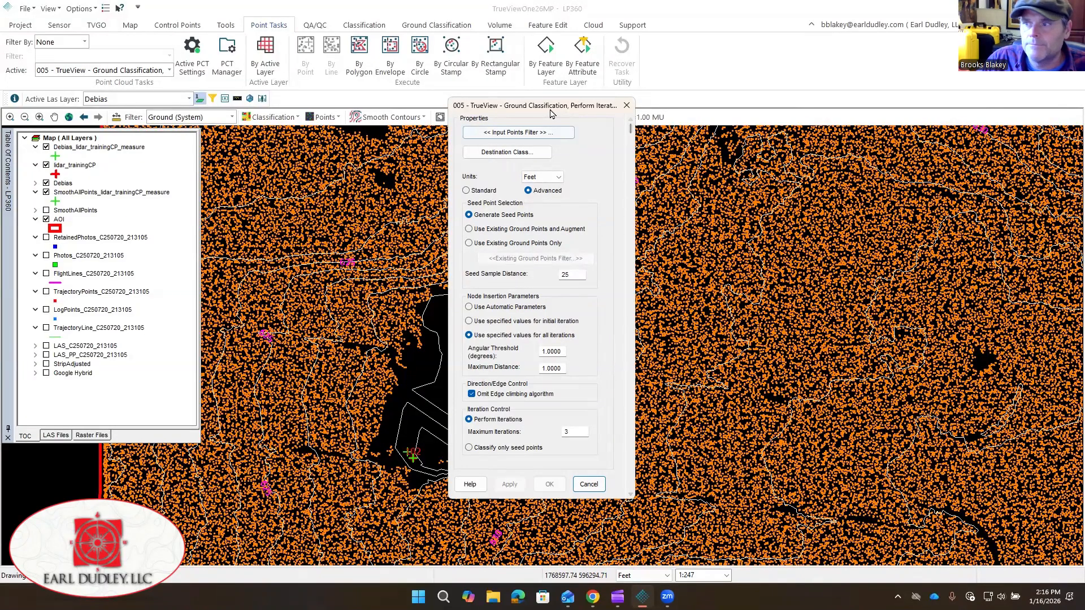
left_click(626, 105)
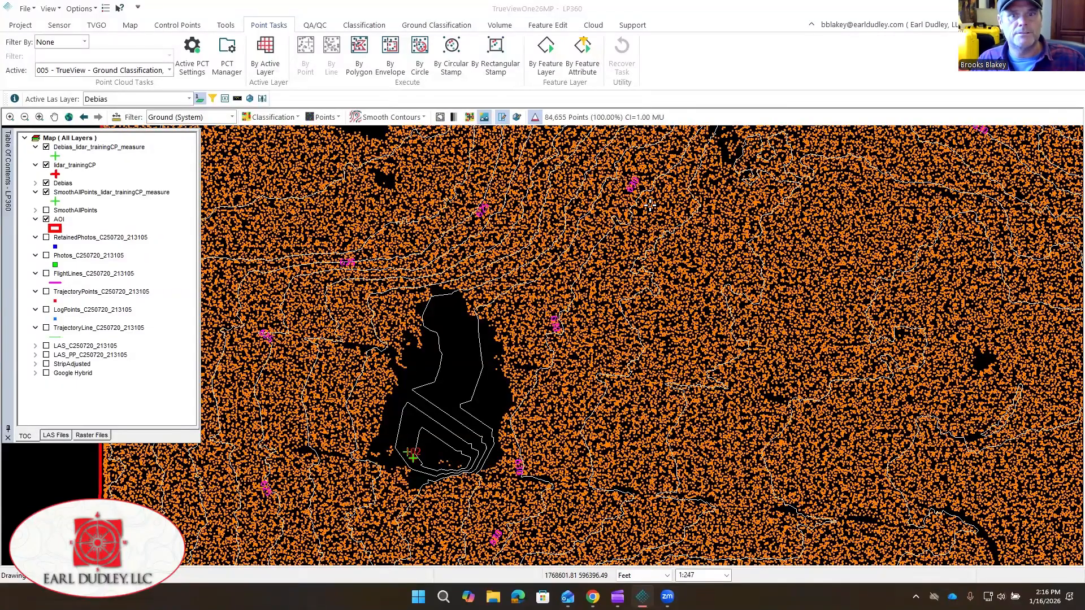
- Run the ground classification task within a polygon drawn around the pit beside control point 102
scroll(428, 278, "down", 1)
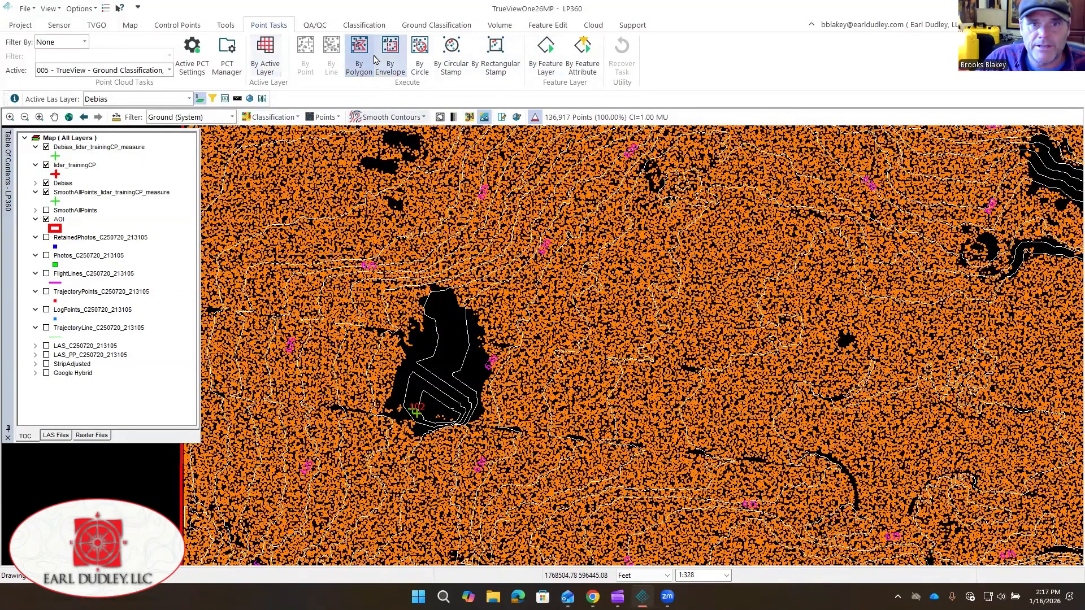
left_click(477, 297)
left_click(508, 398)
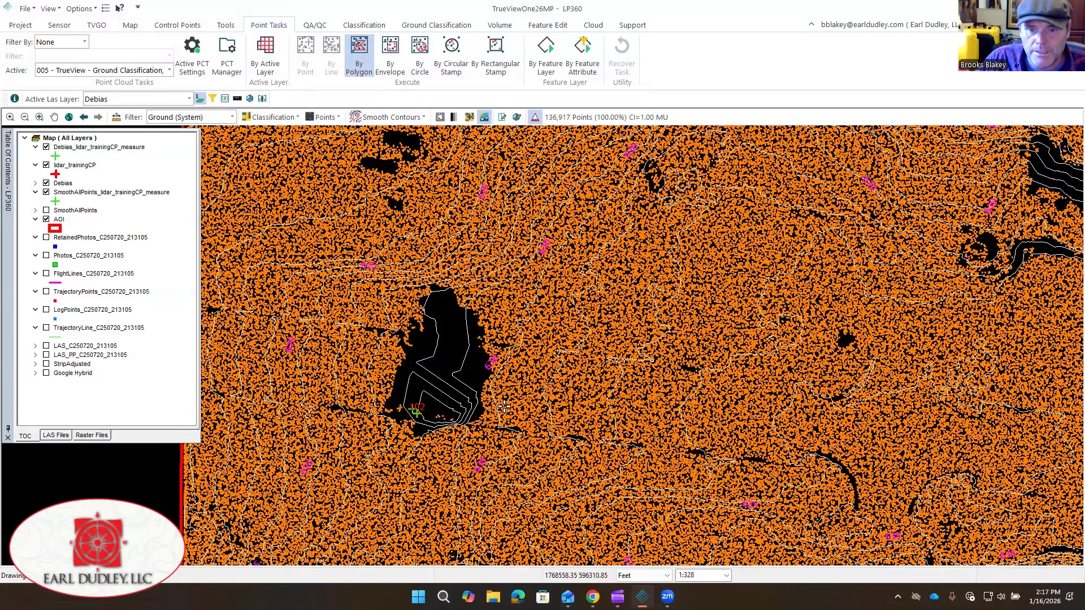
left_click(469, 455)
left_click(425, 452)
left_click(406, 448)
left_click(368, 419)
left_click(377, 341)
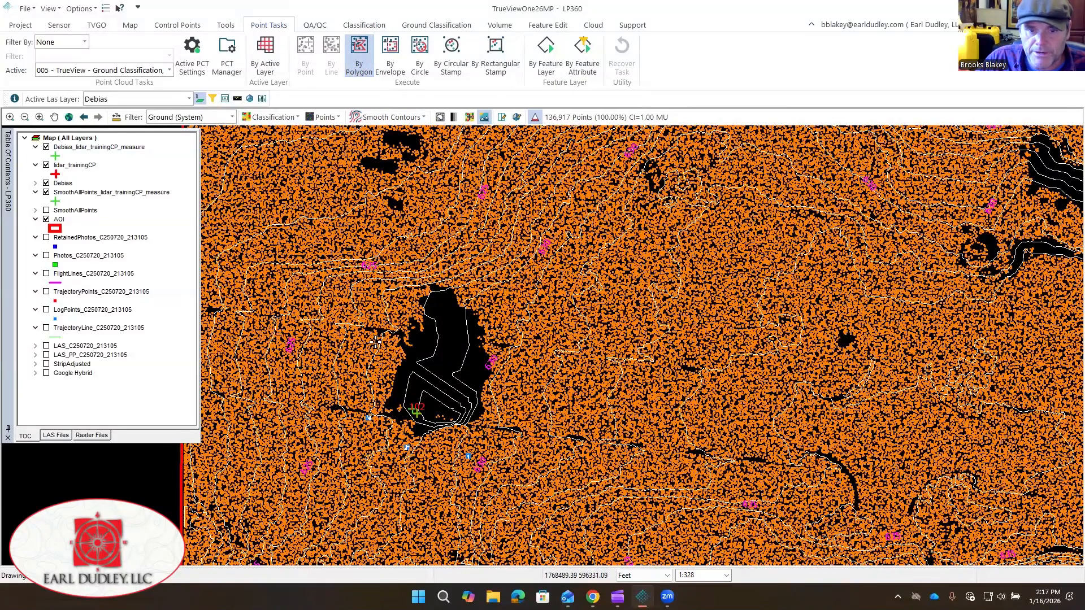
left_click(398, 290)
double_click(428, 270)
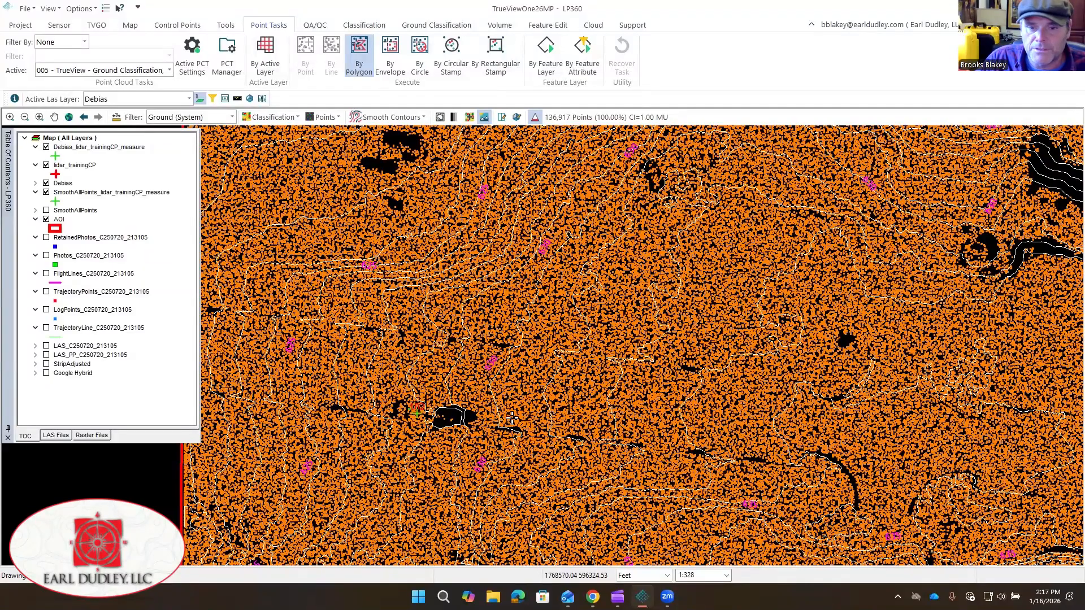
- Draw a narrow profile across the hole remaining beside control point 102 and move it to examine the low ground points
left_click_drag(470, 417, 484, 381)
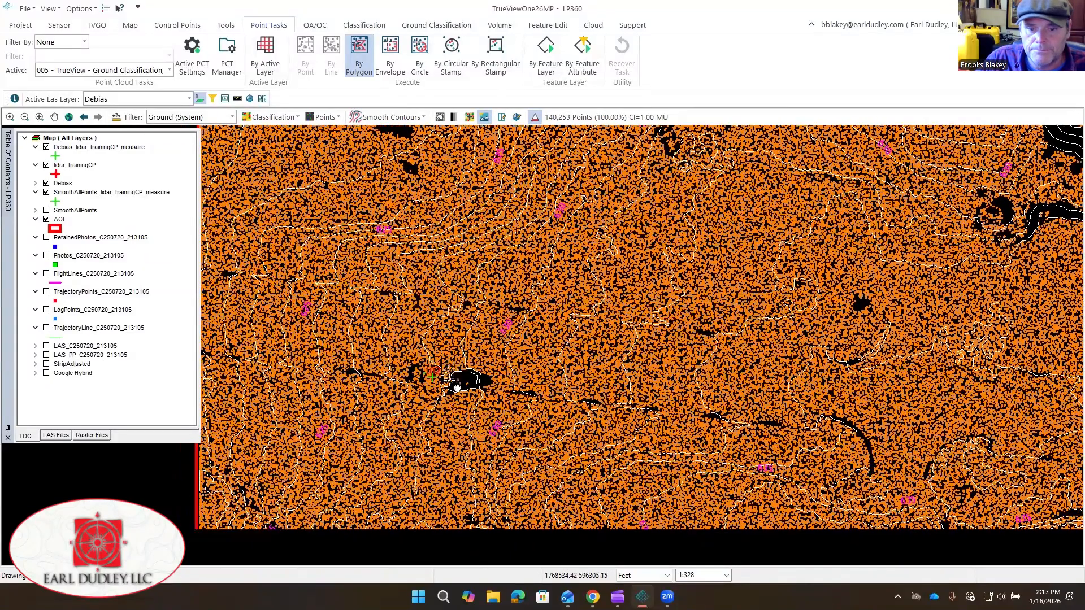
left_click(500, 118)
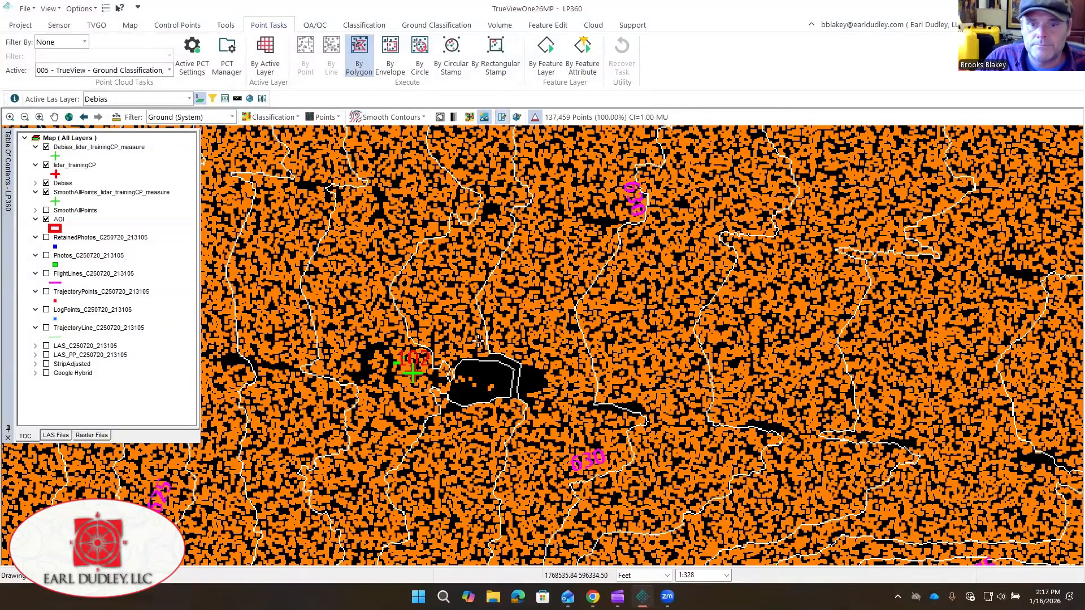
left_click(472, 531)
left_click(468, 532)
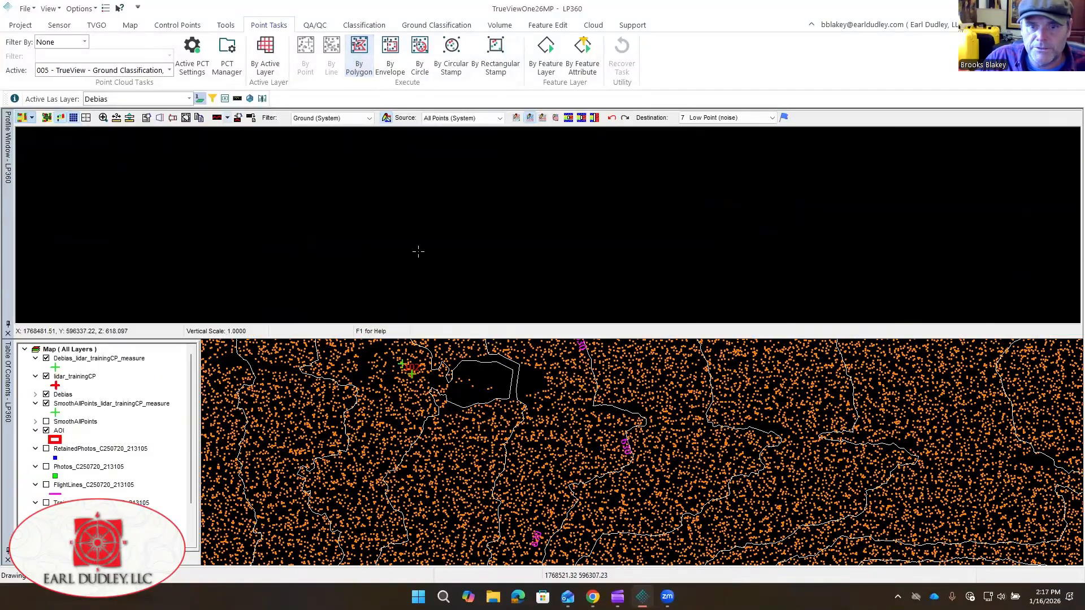
key("Down")
scroll(585, 287, "up", 1)
scroll(509, 281, "down", 4)
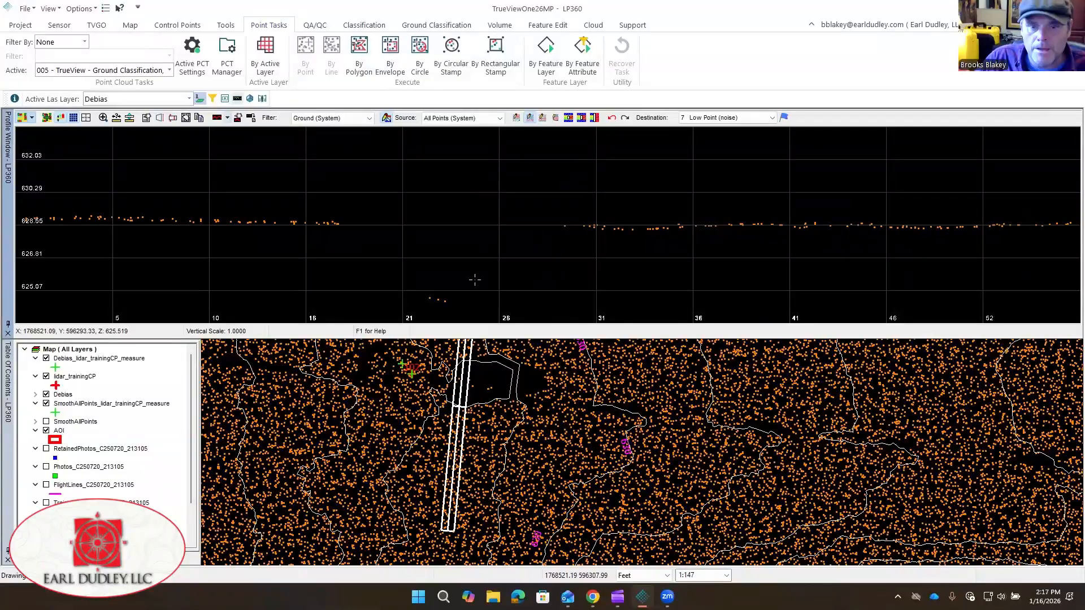
scroll(405, 278, "up", 3)
scroll(407, 277, "down", 3)
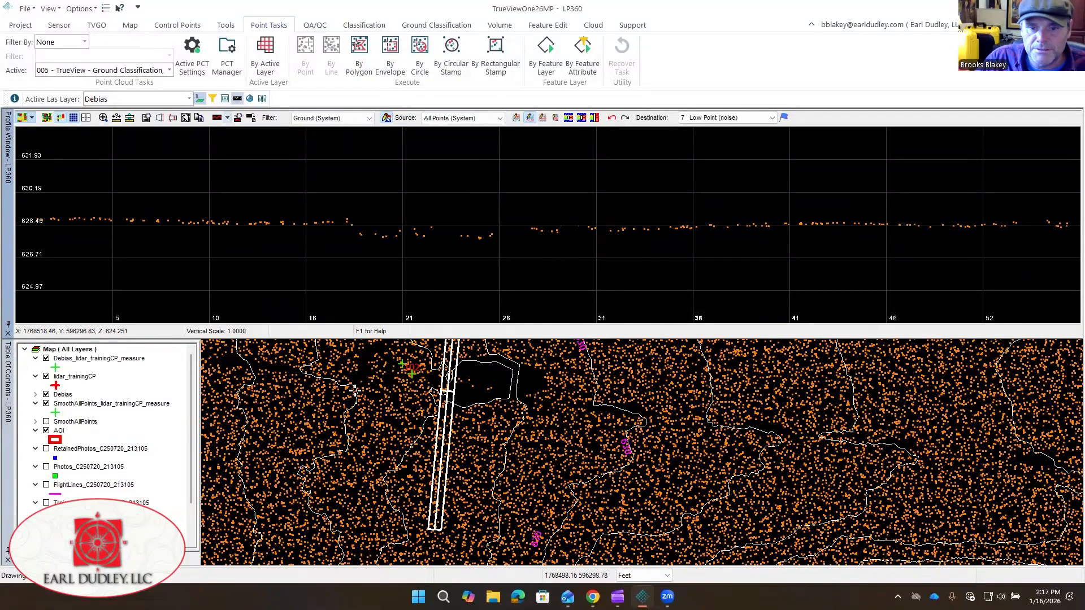
- Take a wide profile across the remaining hole and reclassify the low points below the ground line as 1 Unclassified
left_click(757, 406)
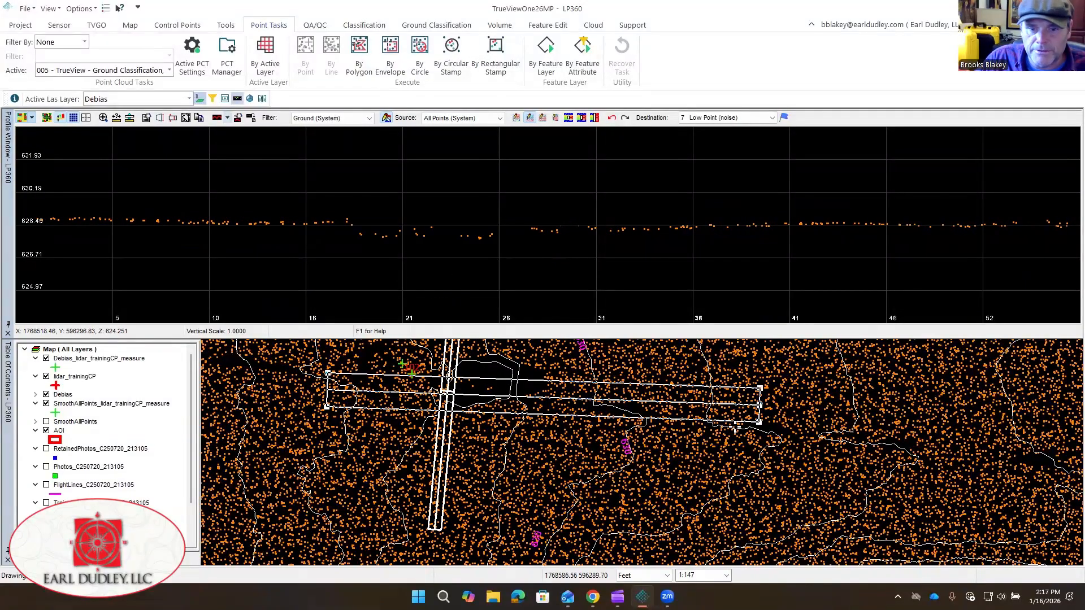
left_click(531, 119)
left_click_drag(506, 281, 268, 265)
key("1")
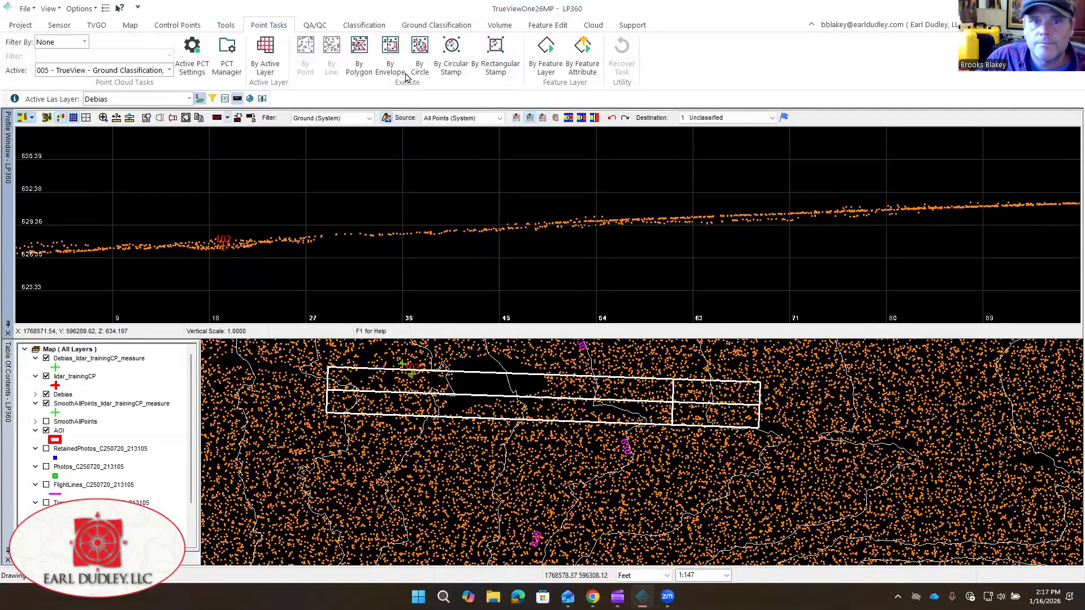
- Rerun the ground classification task within a small polygon around the remaining hole, and close the profile
left_click(359, 50)
left_click(446, 347)
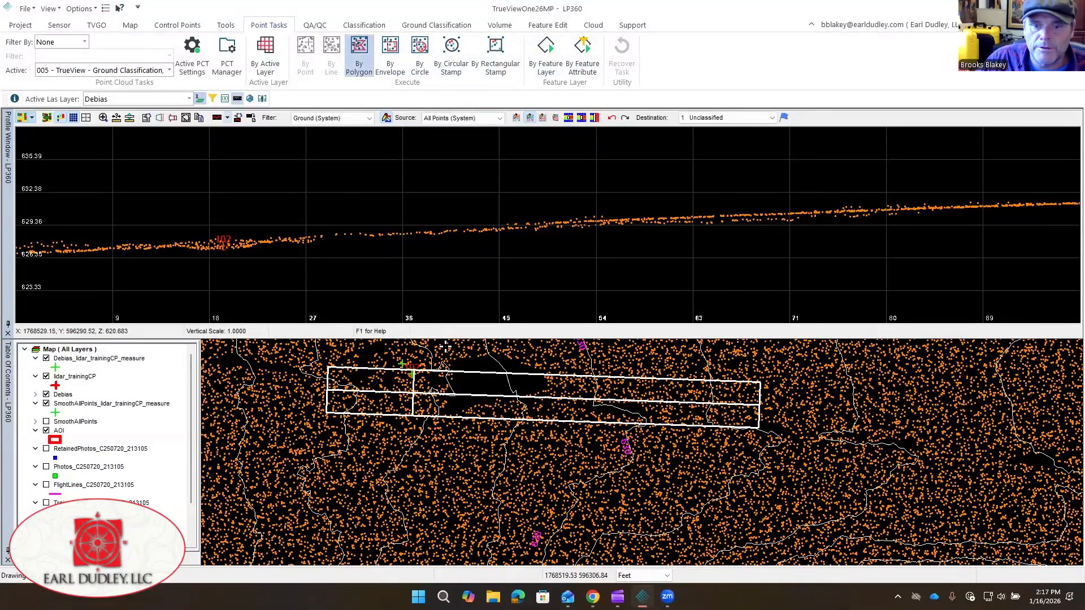
left_click(417, 405)
left_click(459, 424)
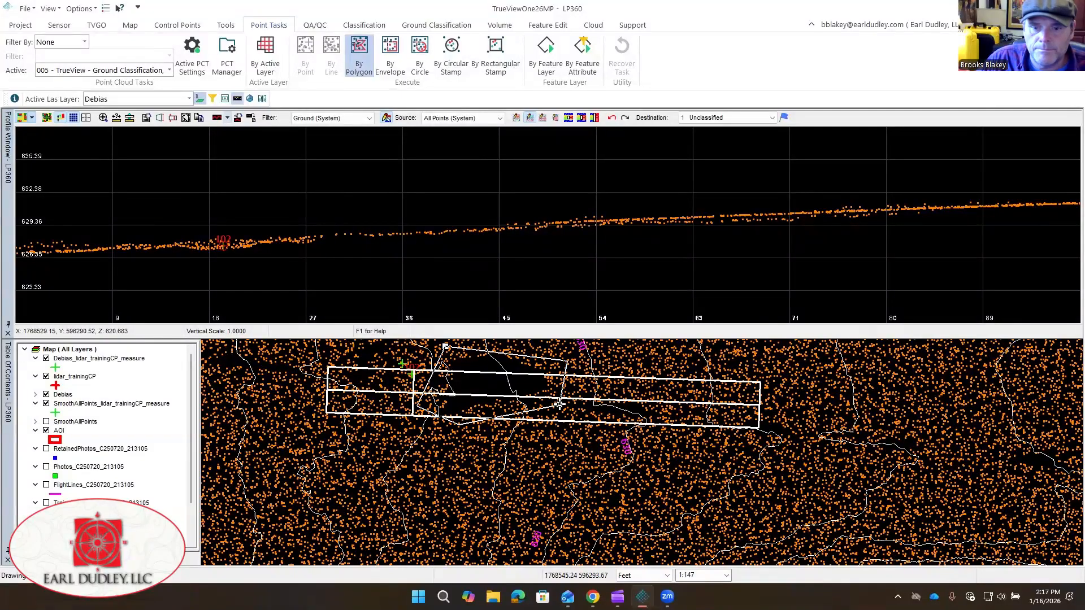
double_click(560, 403)
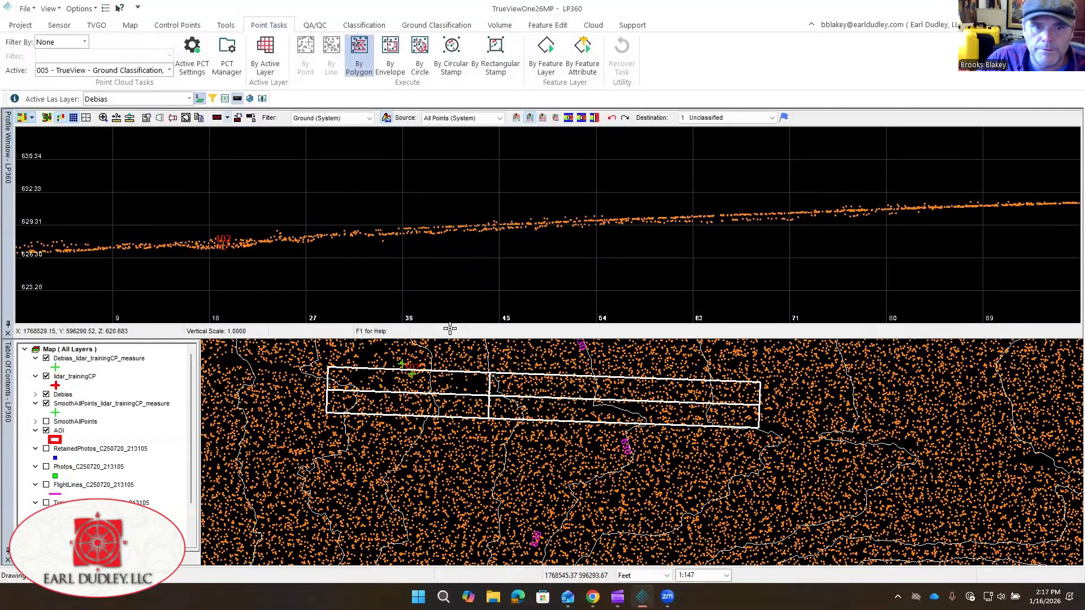
left_click(8, 334)
- Rerun the ground classification task within a polygon drawn around the slope gaps bordering the pad in the AOI's northwest corner
scroll(319, 376, "down", 3)
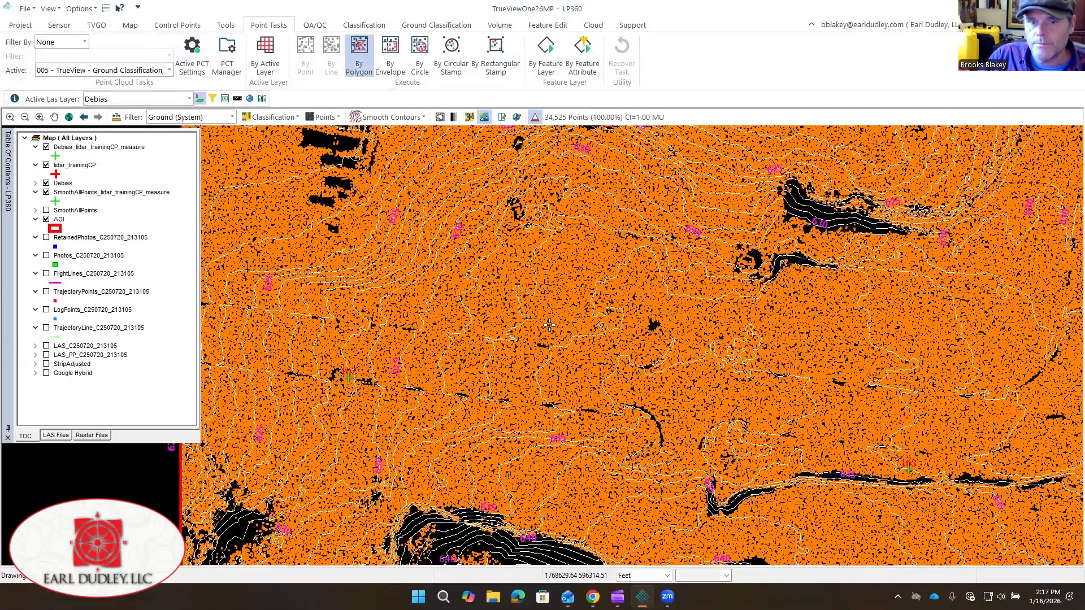
middle_click_drag(526, 246, 294, 327)
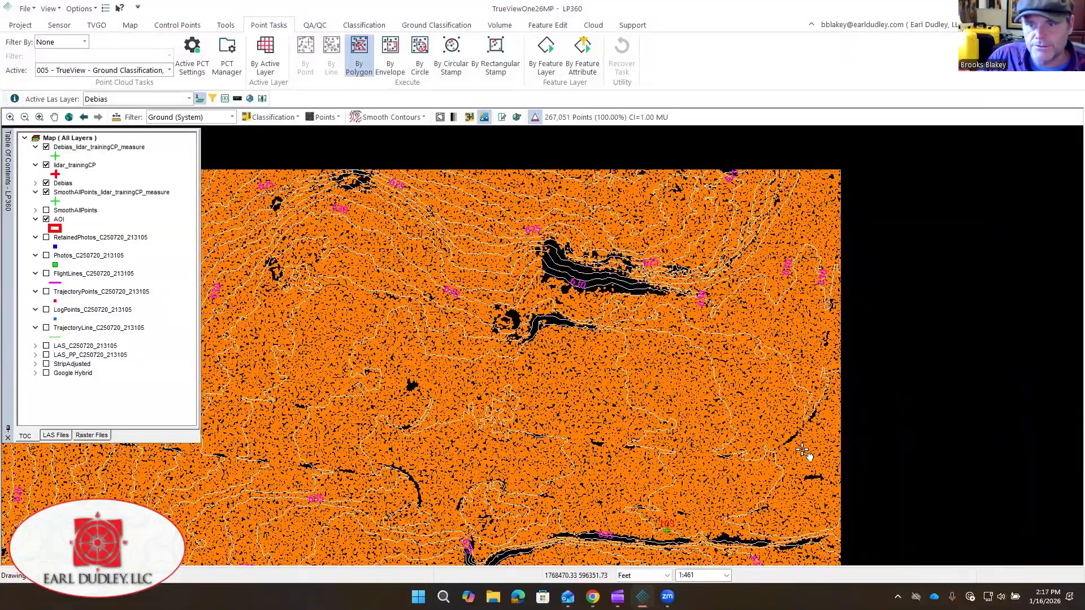
middle_click_drag(802, 450, 792, 475)
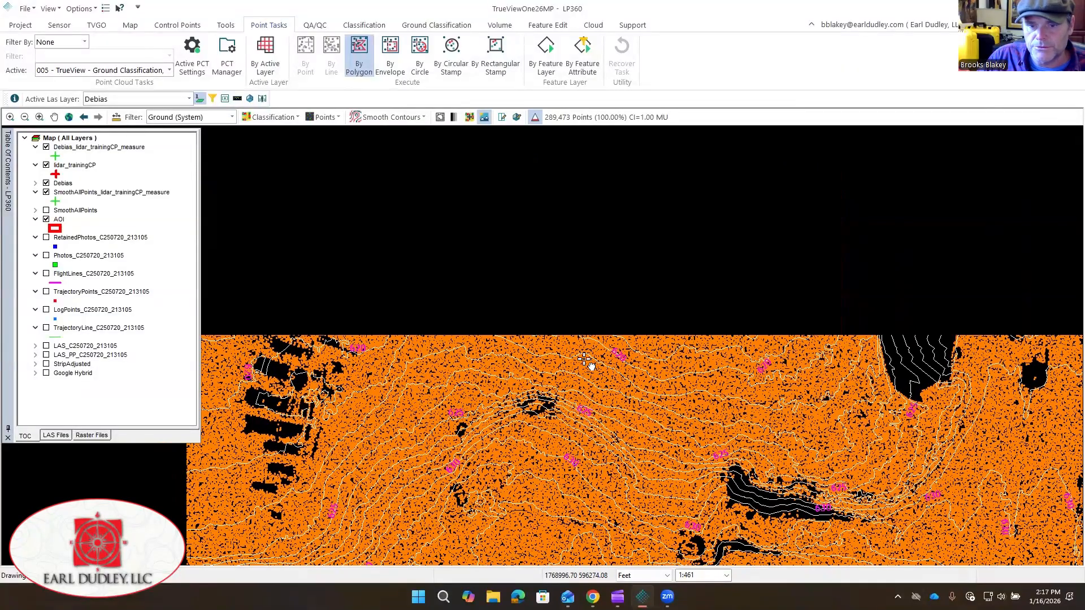
scroll(361, 225, "up", 1)
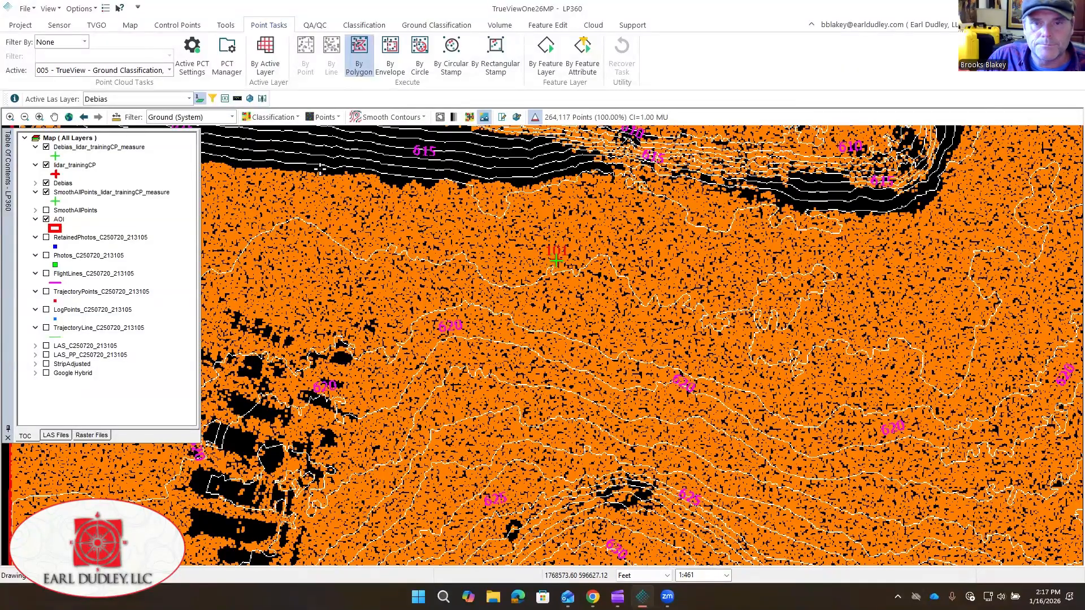
middle_click_drag(321, 170, 674, 404)
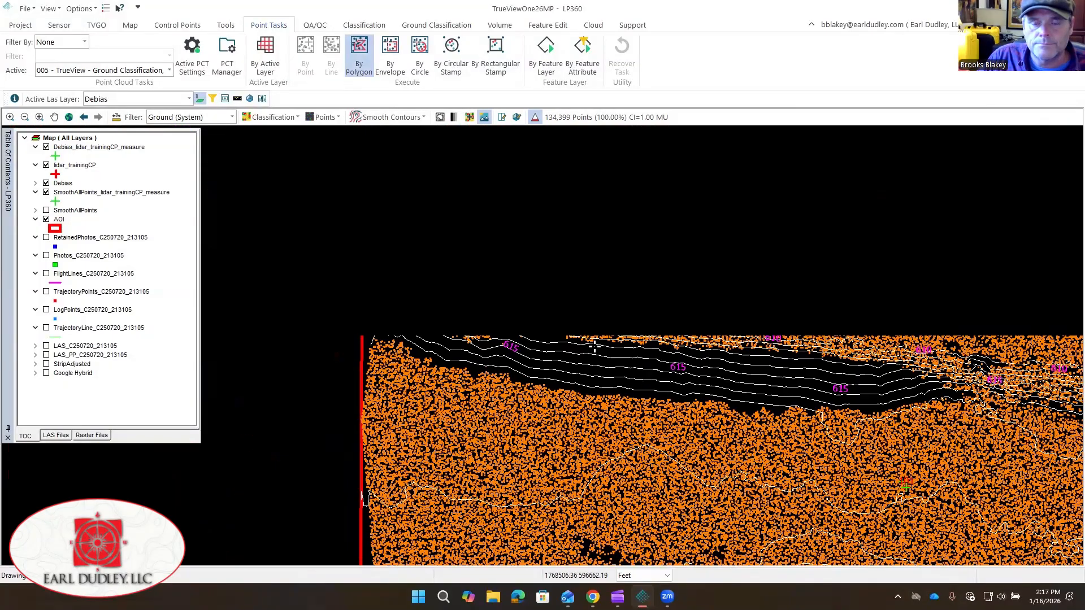
middle_click_drag(402, 298, 390, 413)
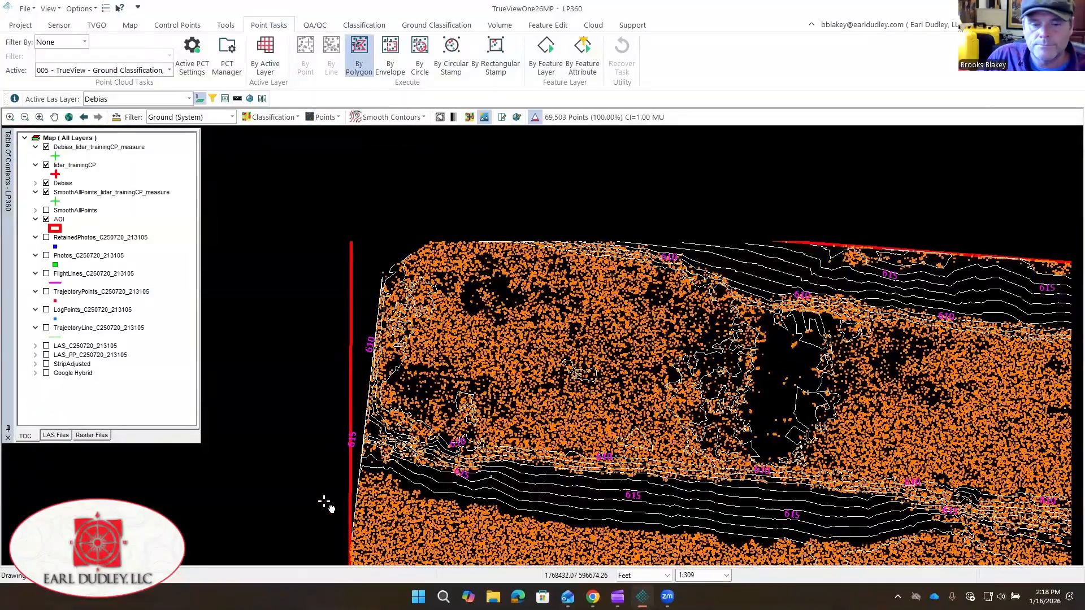
left_click(330, 545)
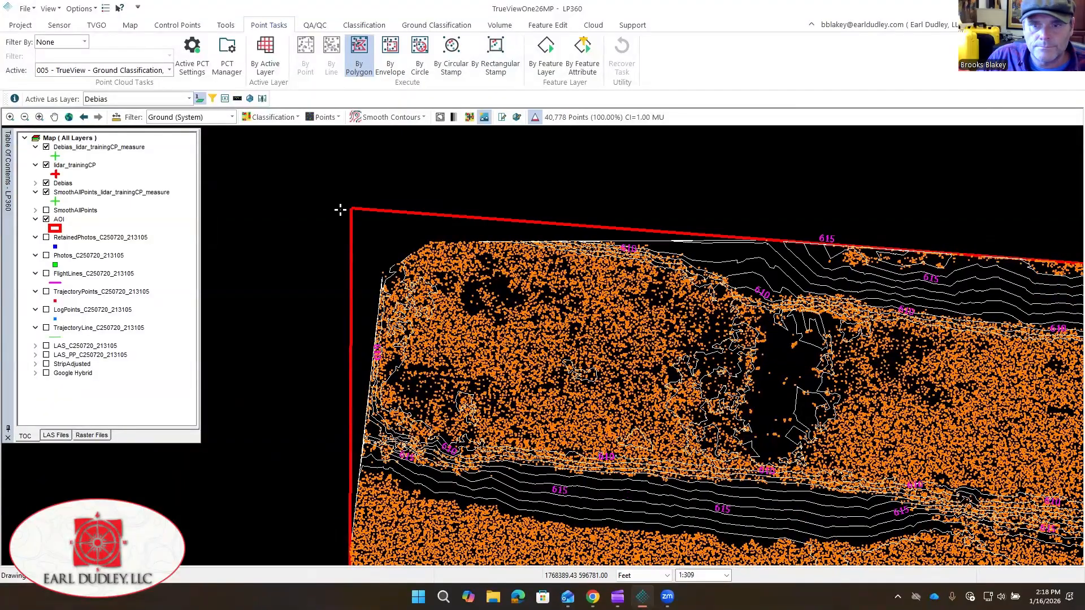
left_click(338, 185)
left_click(845, 237)
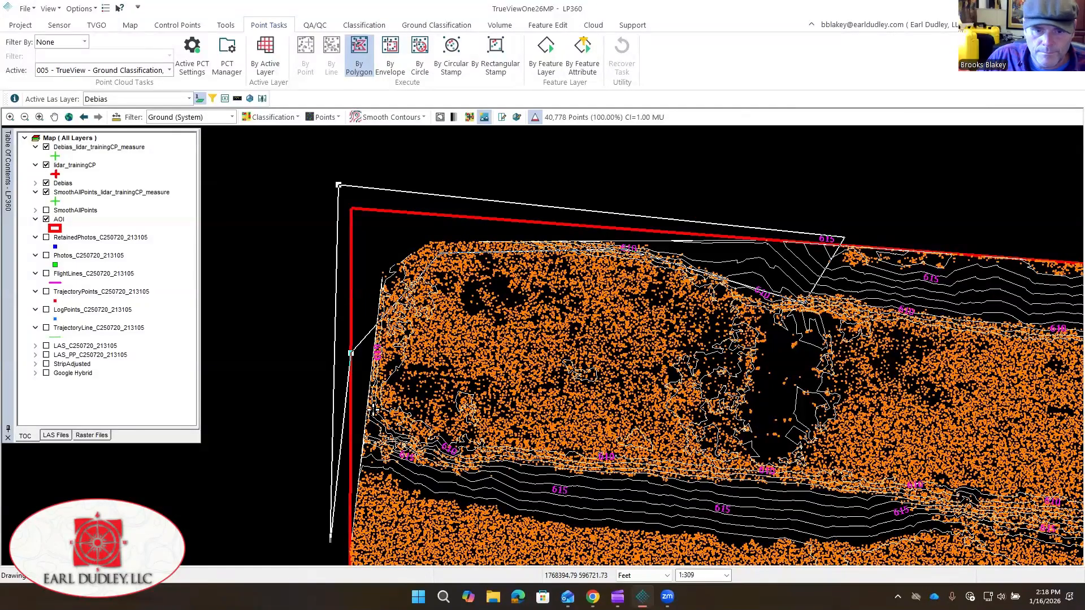
left_click(371, 449)
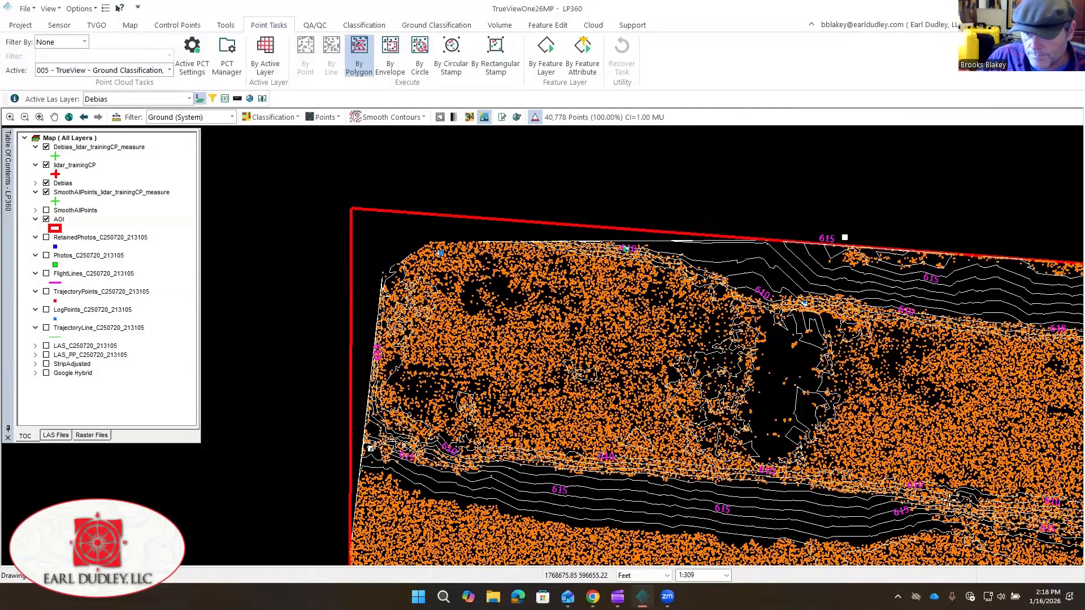
left_click(949, 501)
left_click(963, 529)
left_click(879, 559)
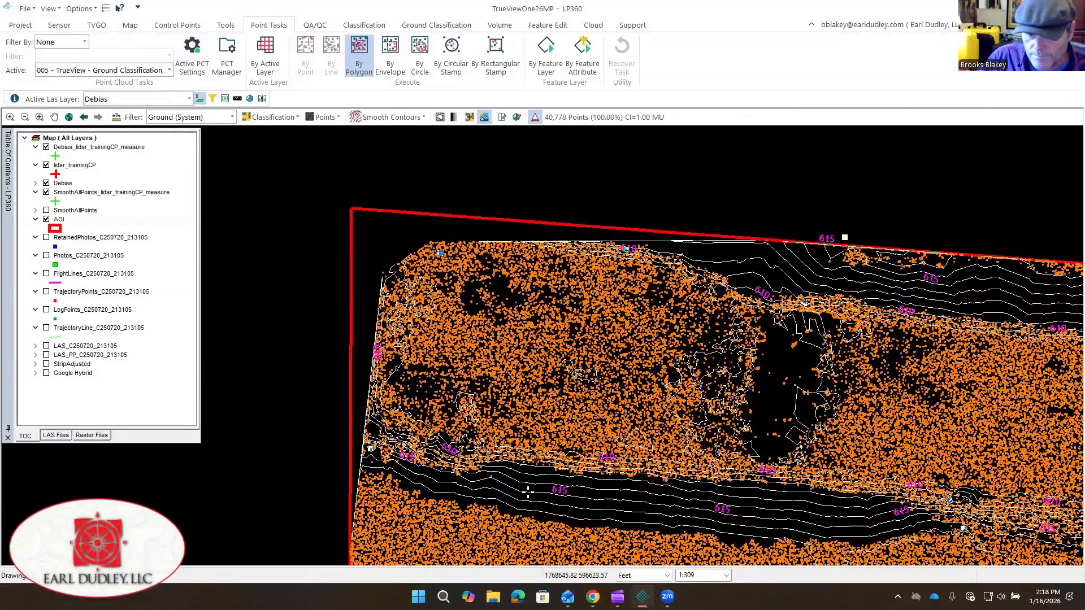
left_click(378, 487)
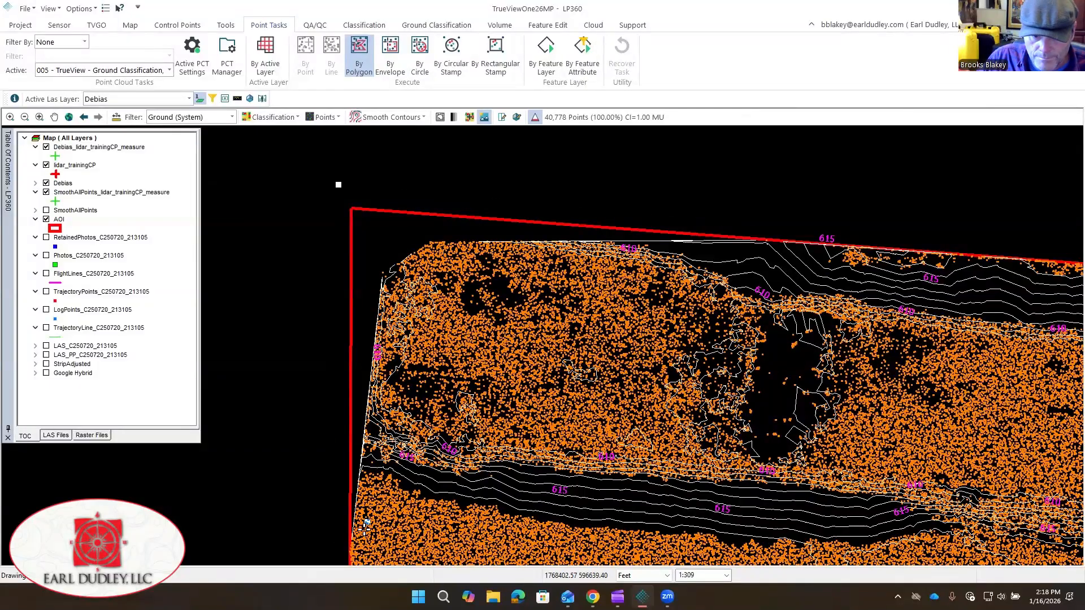
double_click(359, 535)
left_click(580, 330)
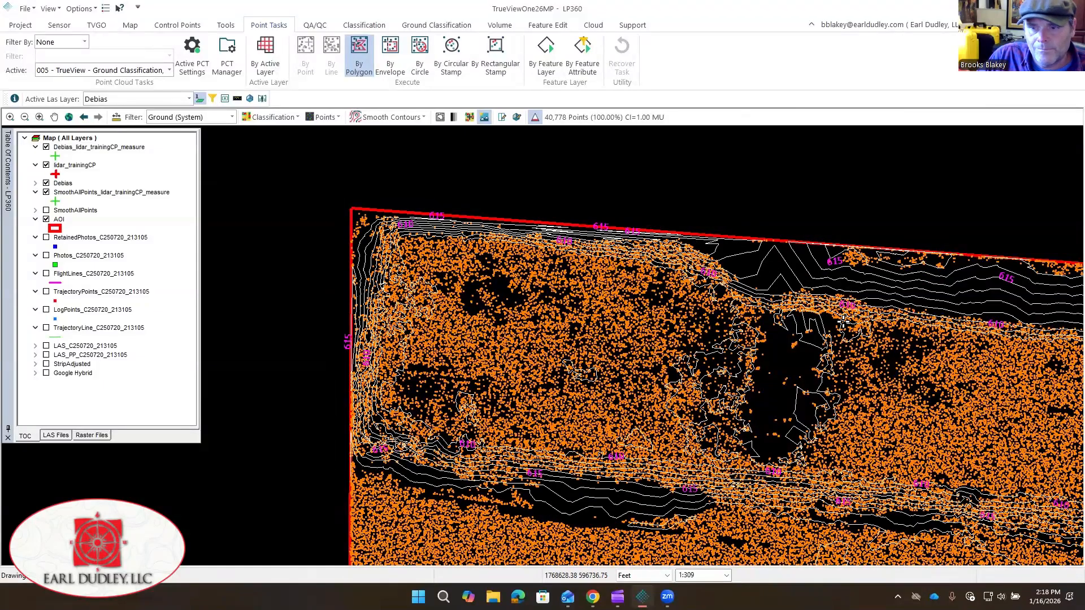
- Run the ground classification task on the gap along the pad's south slope with a rectangular envelope and a circular stamp
middle_click_drag(414, 308, 382, 200)
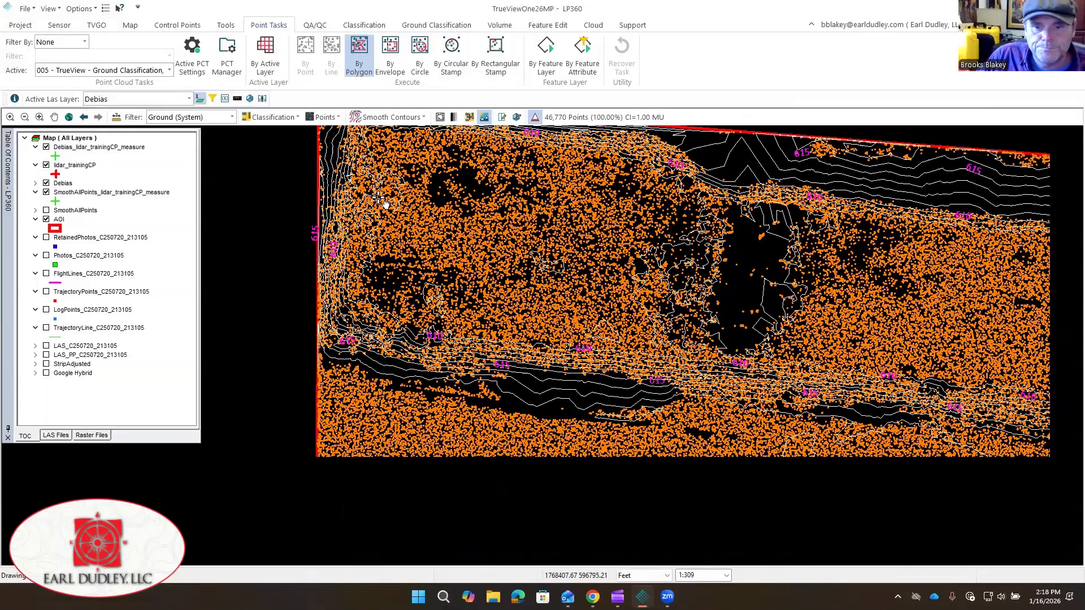
left_click(382, 74)
left_click_drag(693, 442, 493, 360)
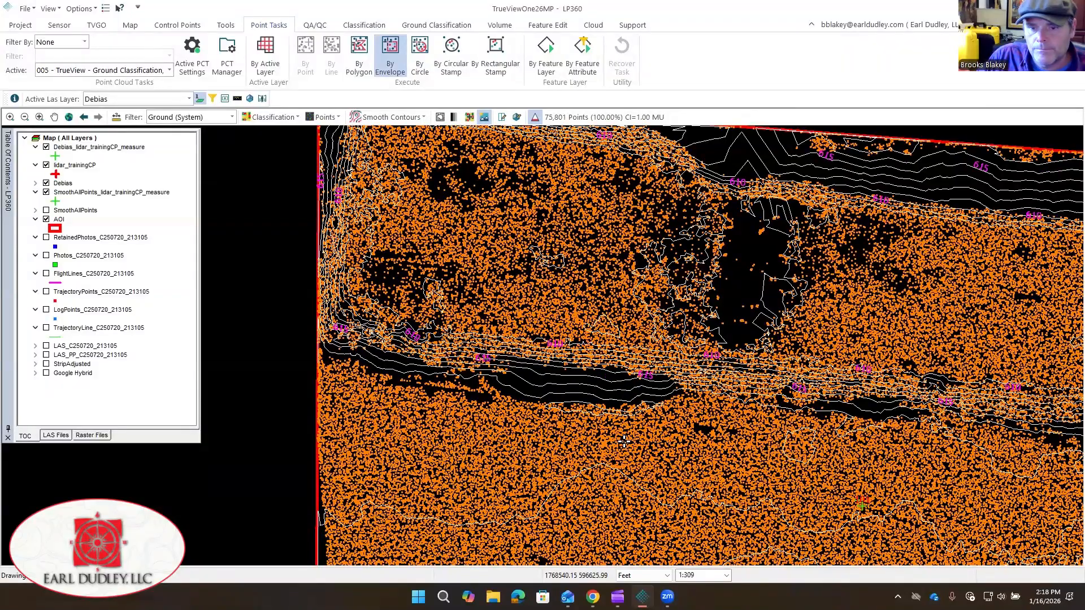
left_click(452, 57)
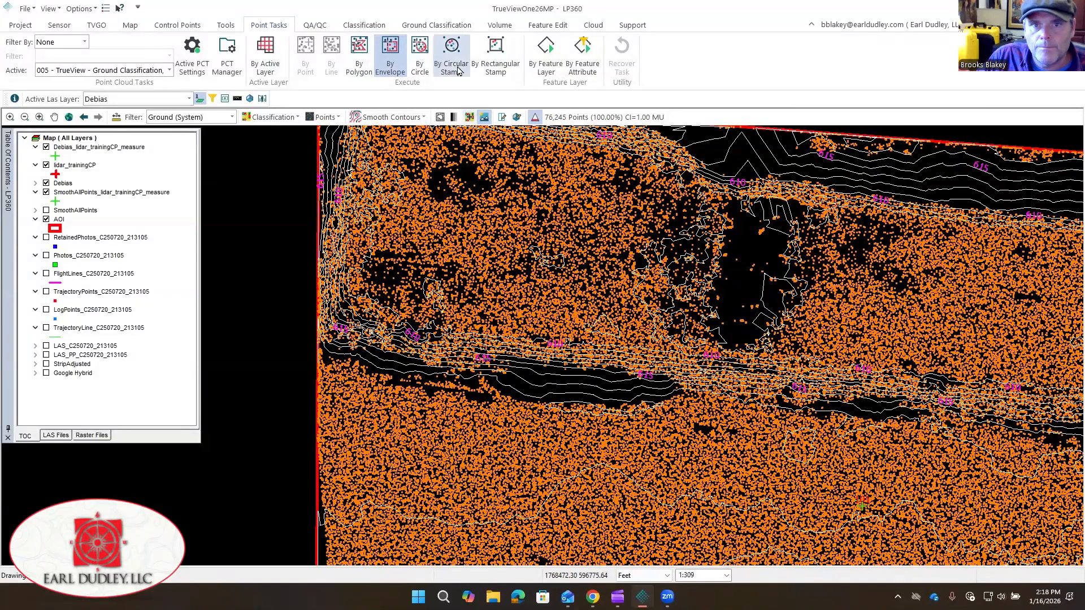
left_click_drag(529, 385, 638, 390)
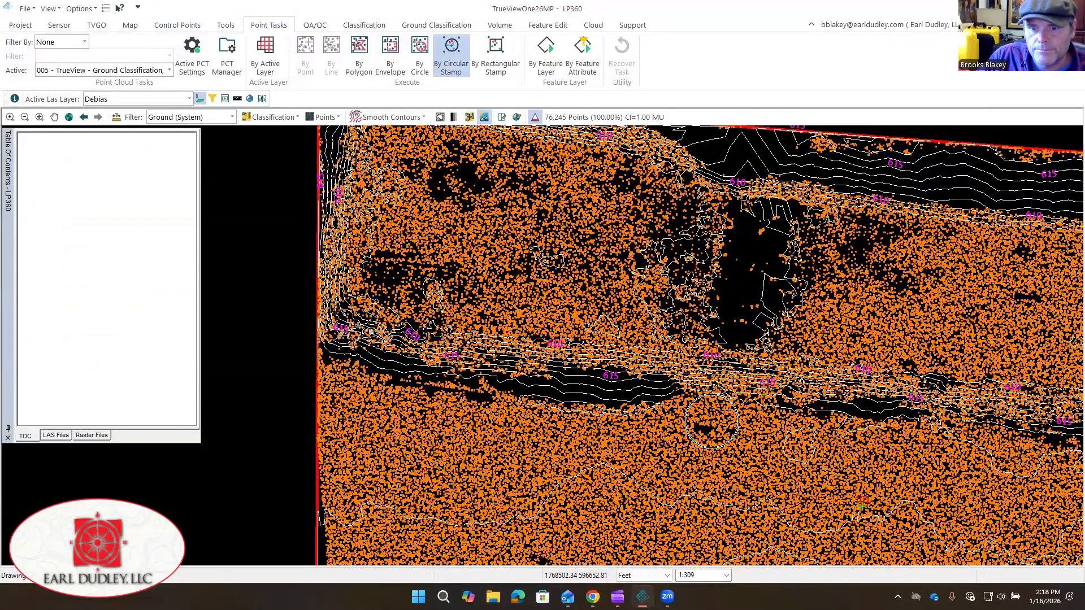
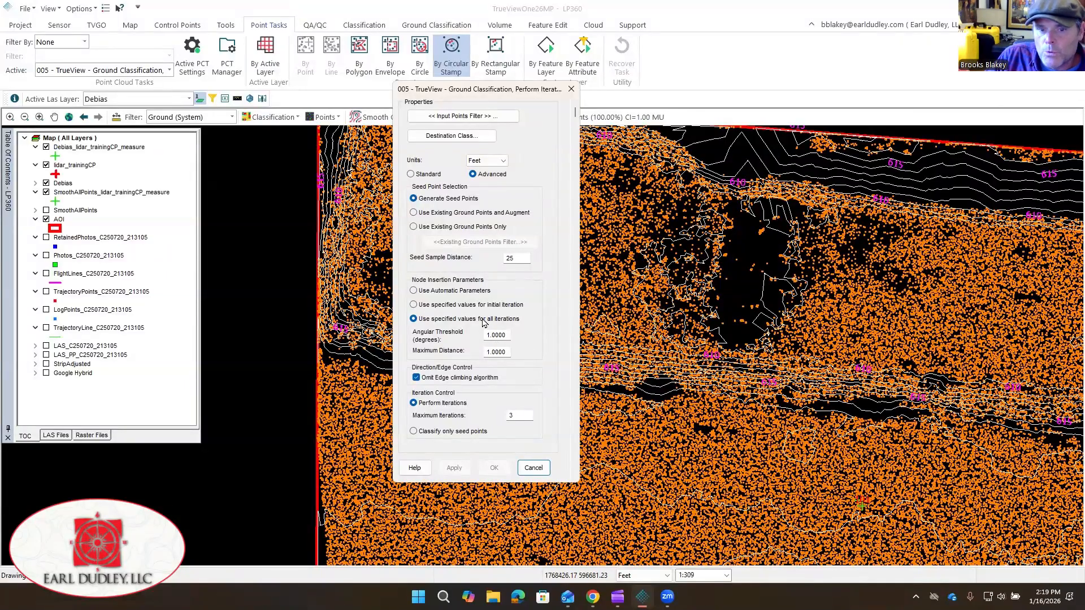
- Open the Angular Threshold for editing in the ground classification task's settings
double_click(507, 334)
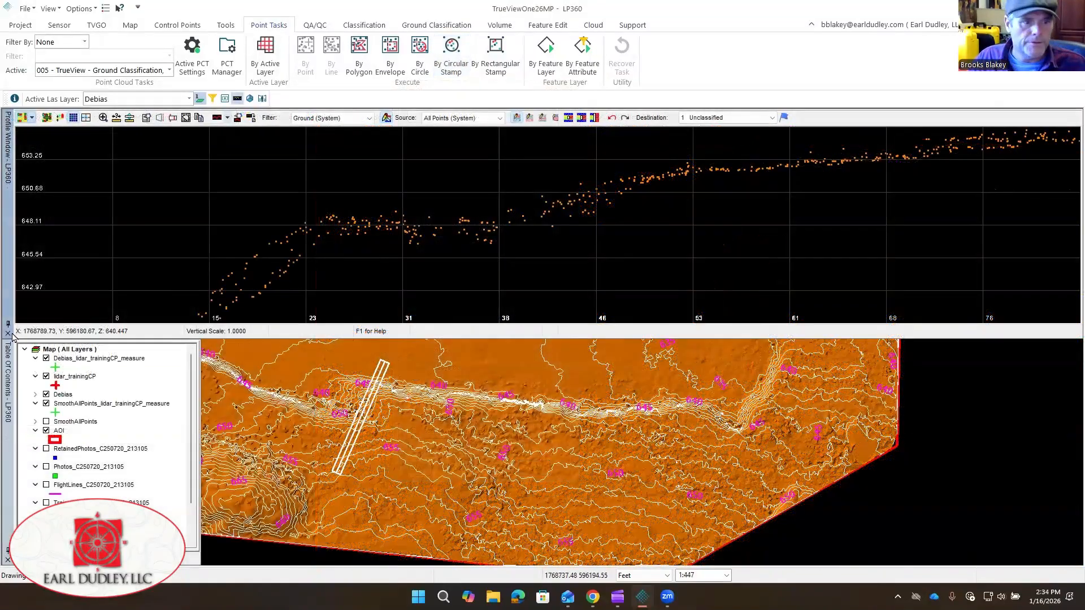
- Close the profile and make 009 - TrueView - Ground Thinning the active point cloud task
left_click(8, 334)
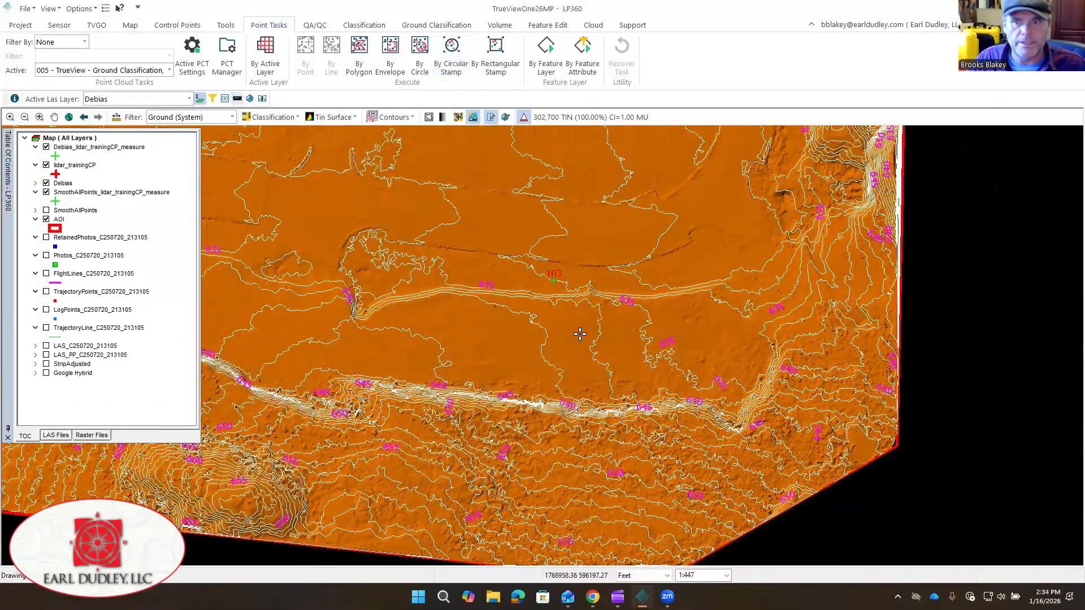
middle_click_drag(536, 238, 783, 407)
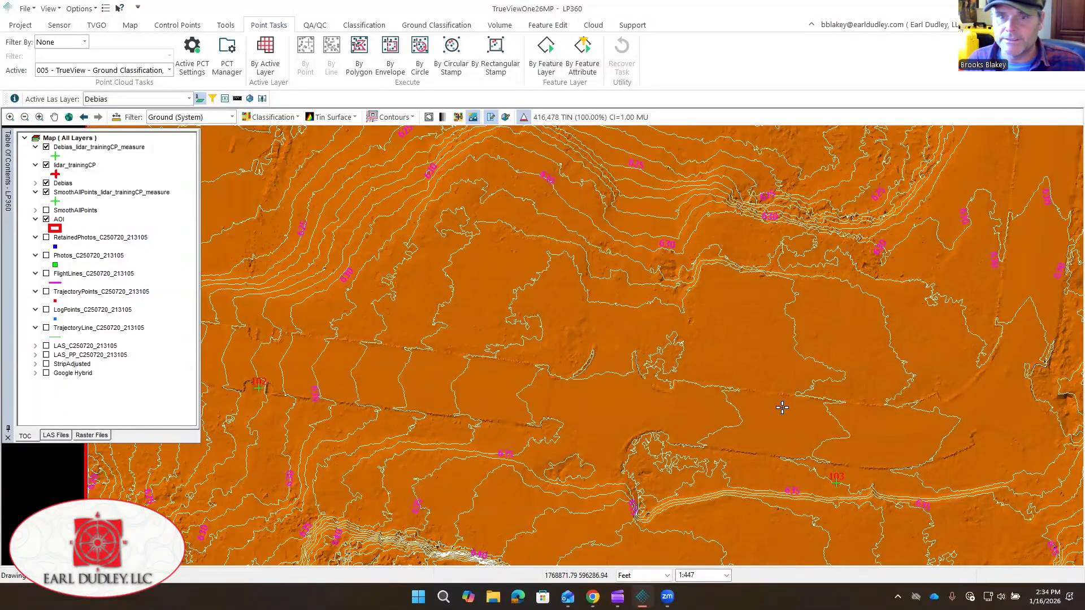
scroll(498, 345, "down", 1)
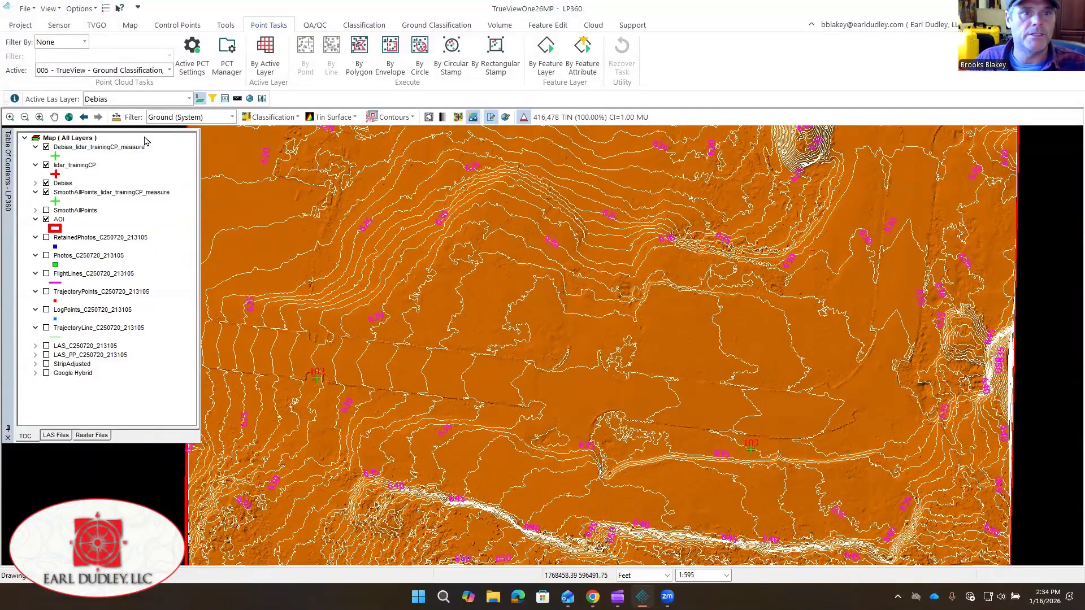
left_click(136, 68)
left_click(135, 120)
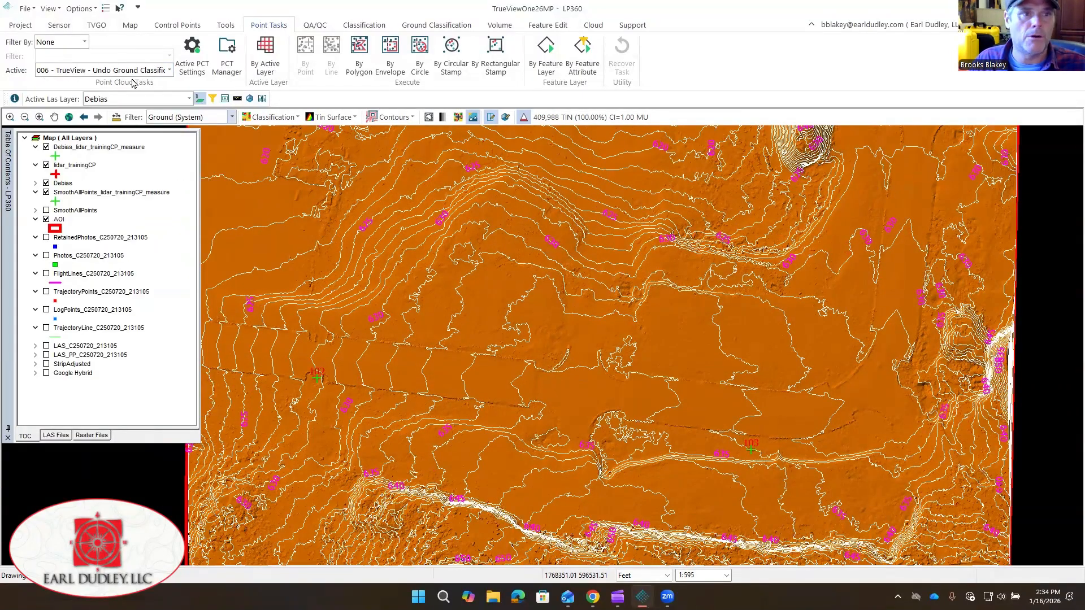
left_click(149, 71)
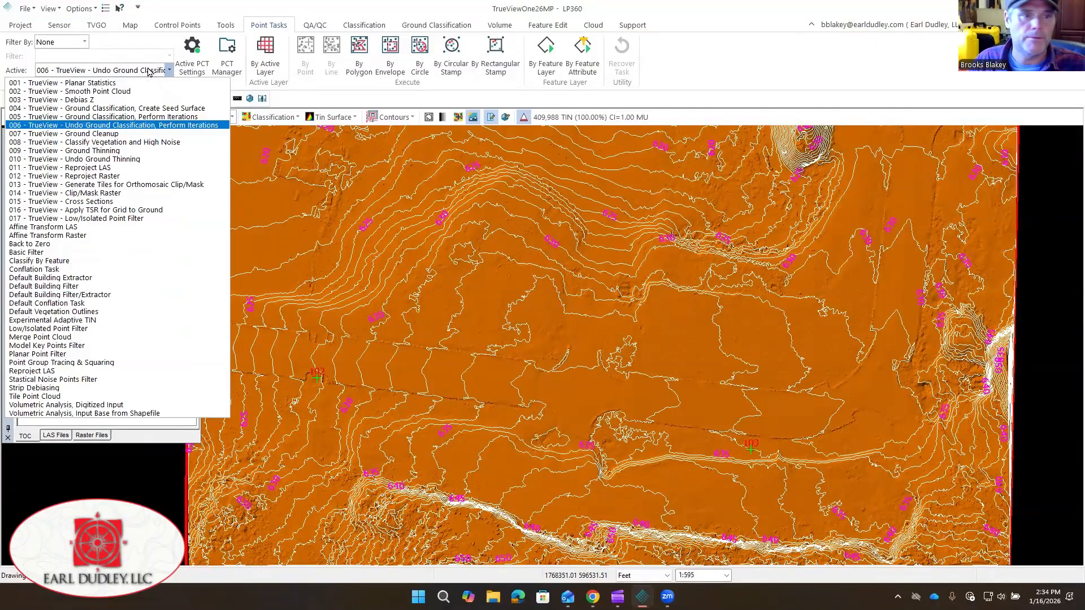
left_click(118, 153)
- Set the Ground Thinning task's input points filter to Ground (System) with the point size on Use Legends
left_click(192, 52)
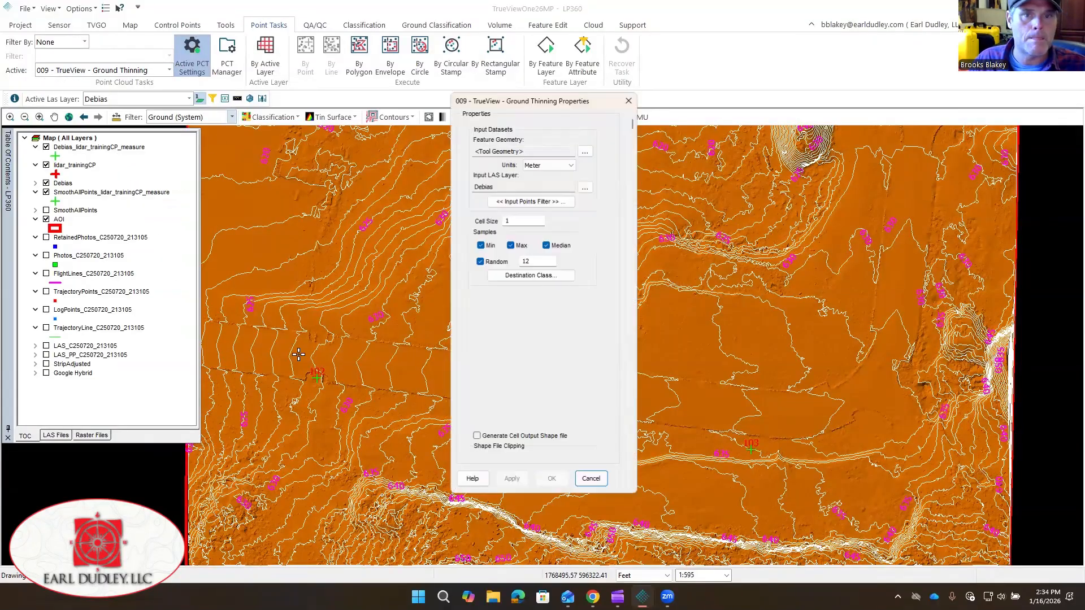
left_click(531, 201)
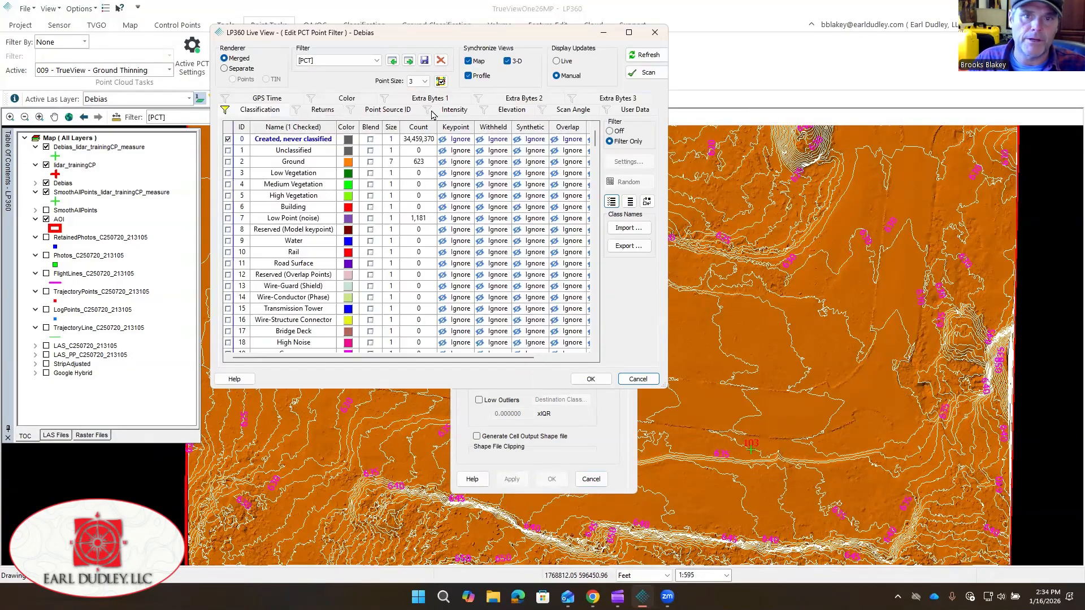
left_click(376, 61)
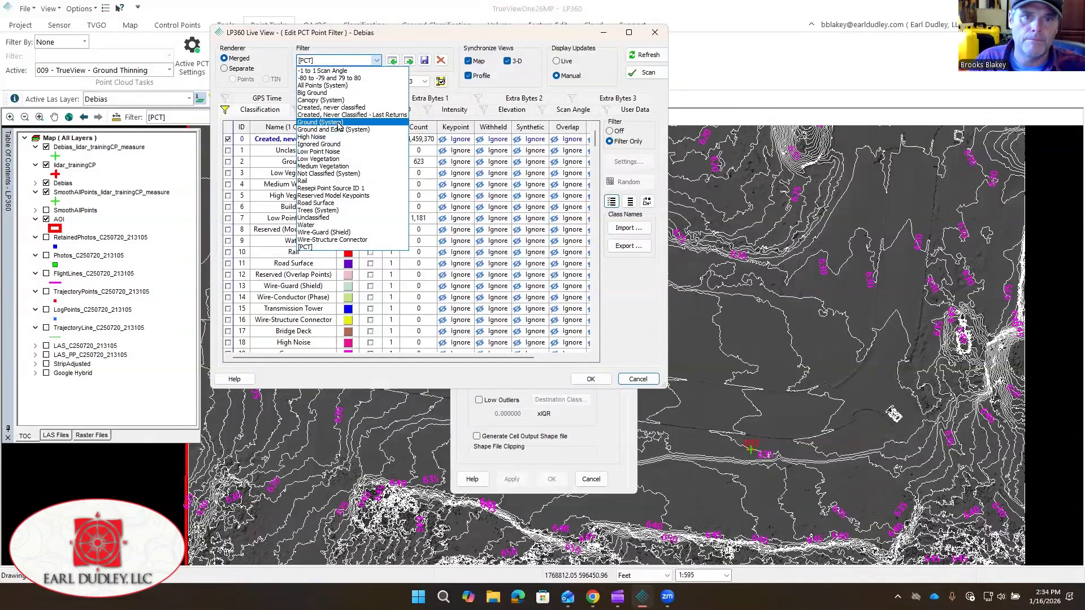
left_click(338, 122)
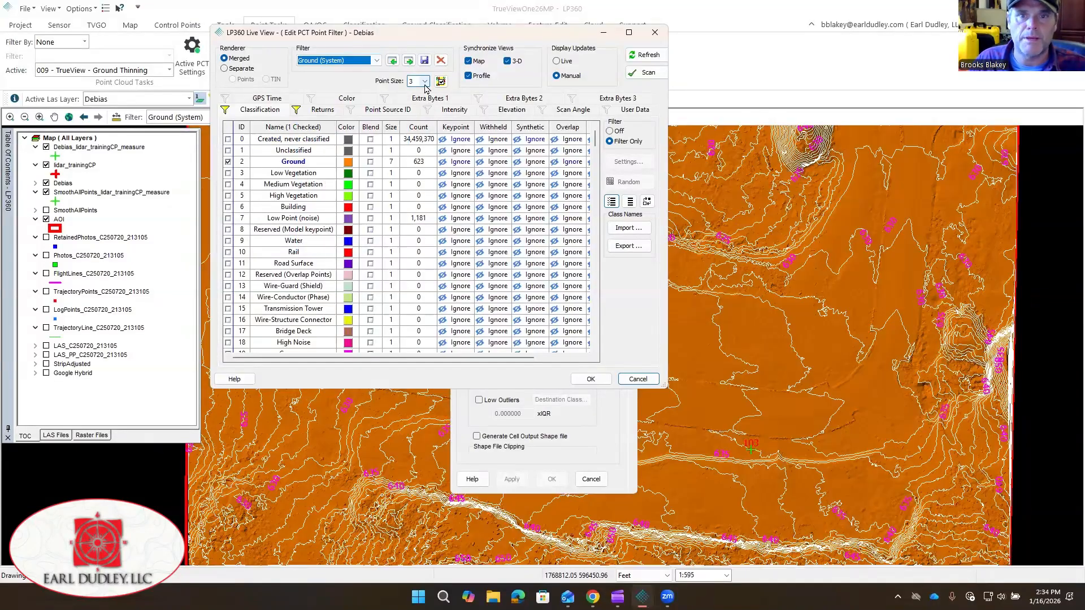
left_click(425, 83)
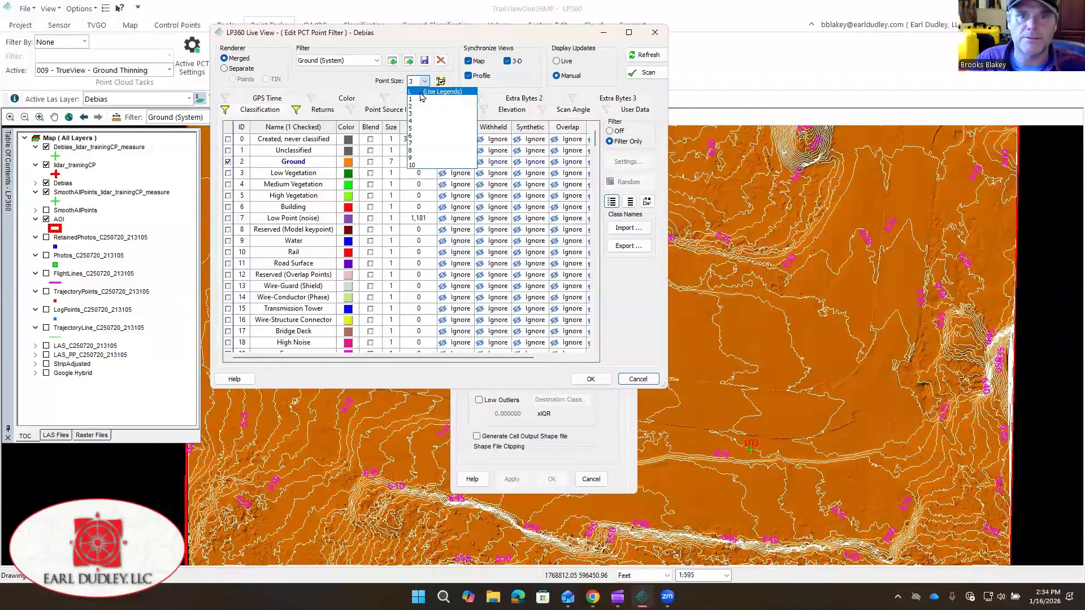
left_click(423, 91)
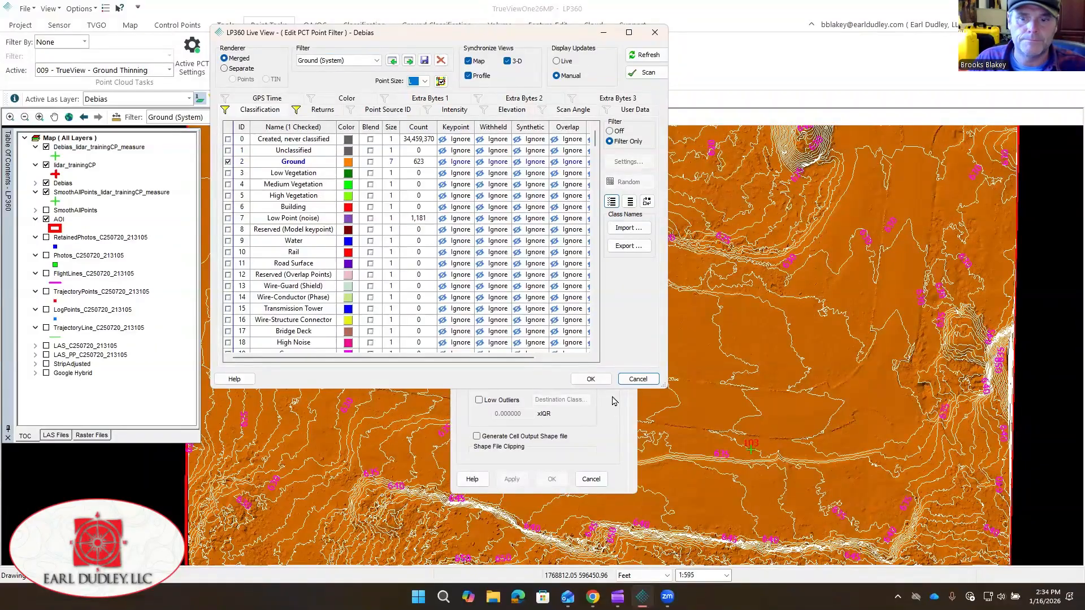
left_click(590, 378)
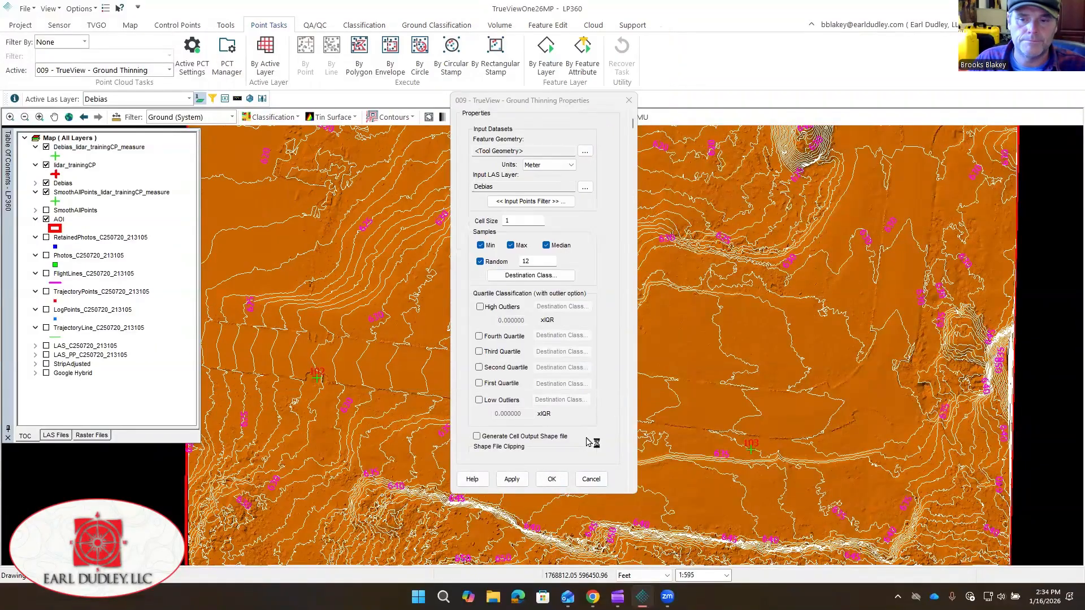
- Set the thinning samples' destination class to 8 Reserved (Model keypoint) and the number of random samples to 5
left_click(543, 276)
left_click(474, 174)
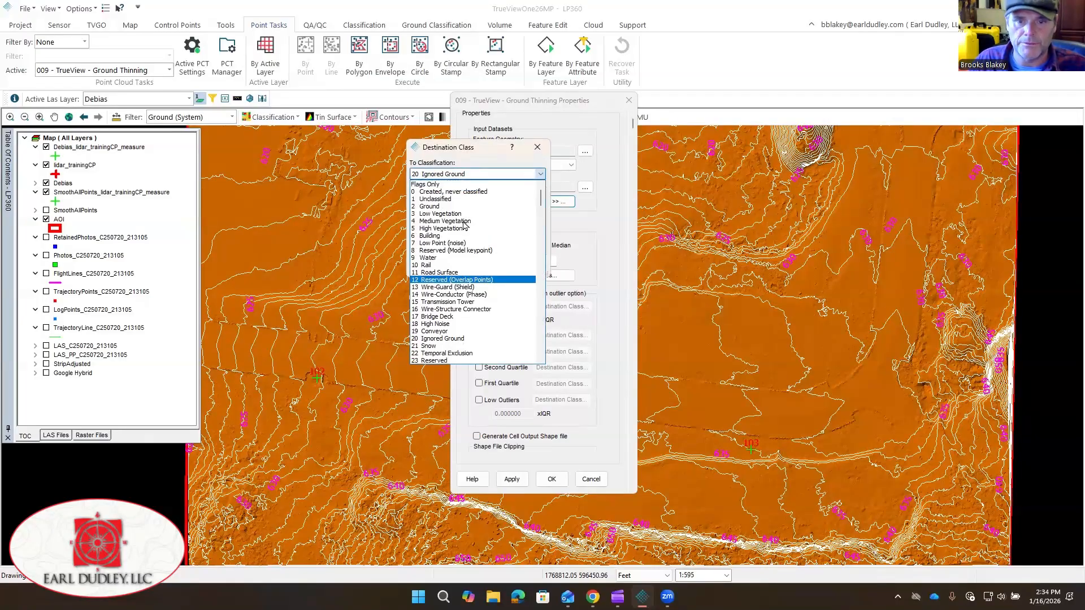
left_click(452, 250)
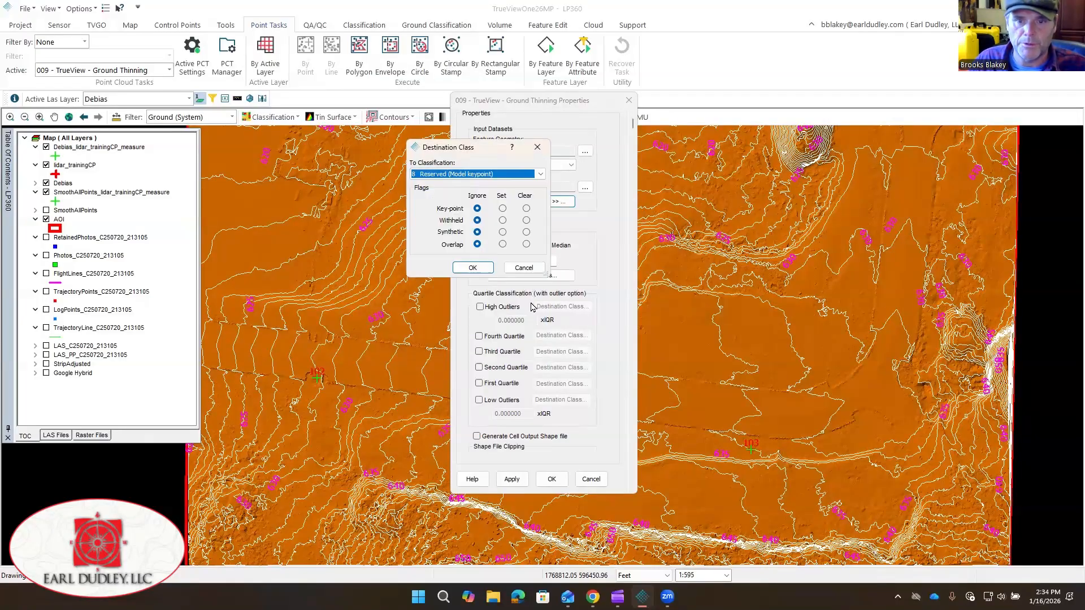
left_click(473, 268)
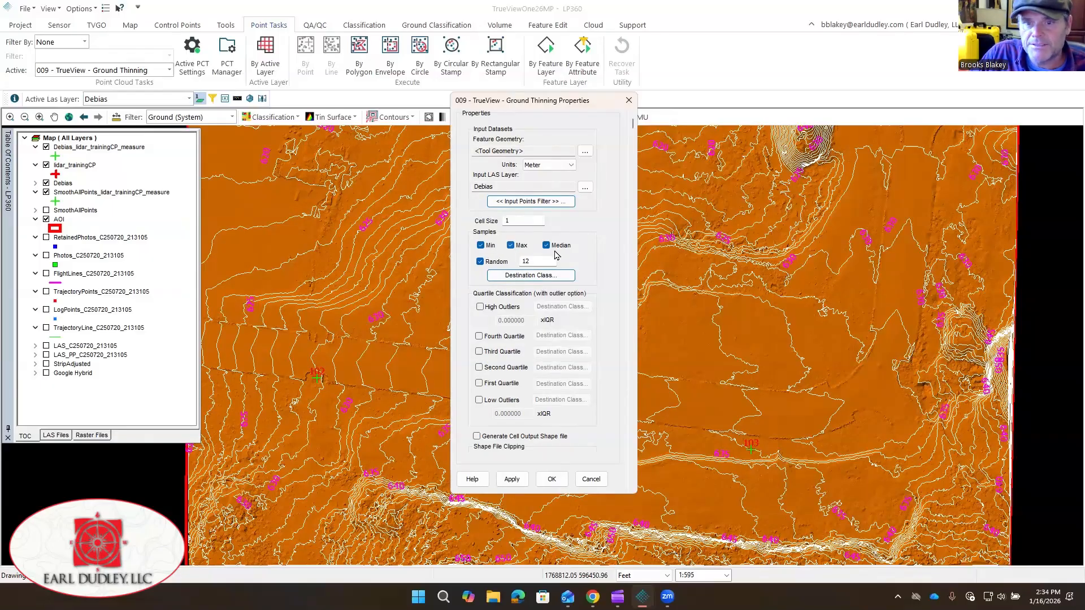
left_click_drag(542, 260, 515, 259)
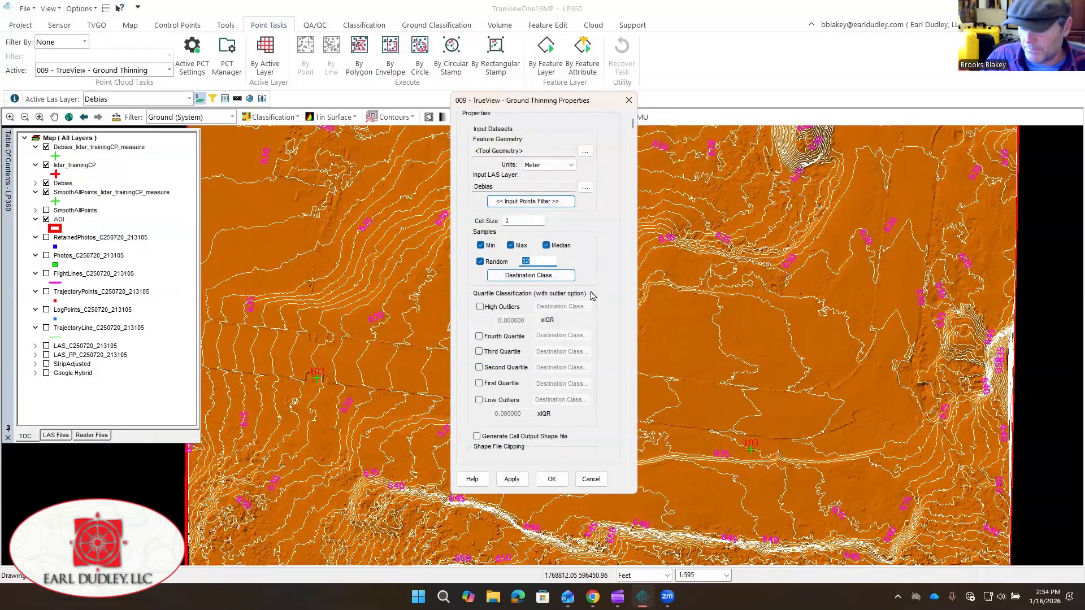
type("5")
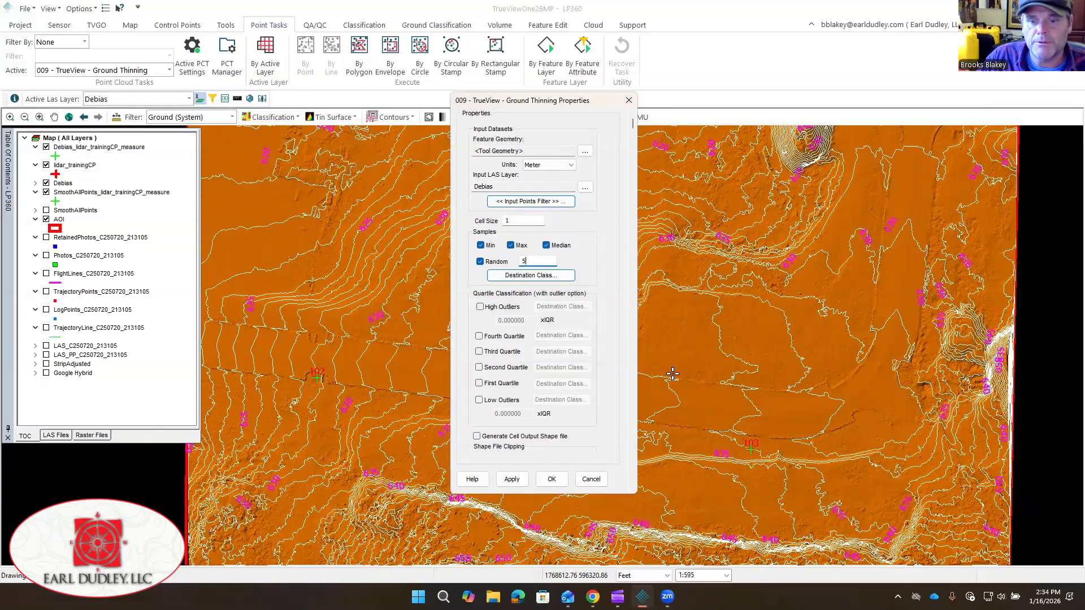
- Apply the Ground Thinning settings, turn off the contours and run the task on the Debias layer using the AOI feature layer
left_click(512, 480)
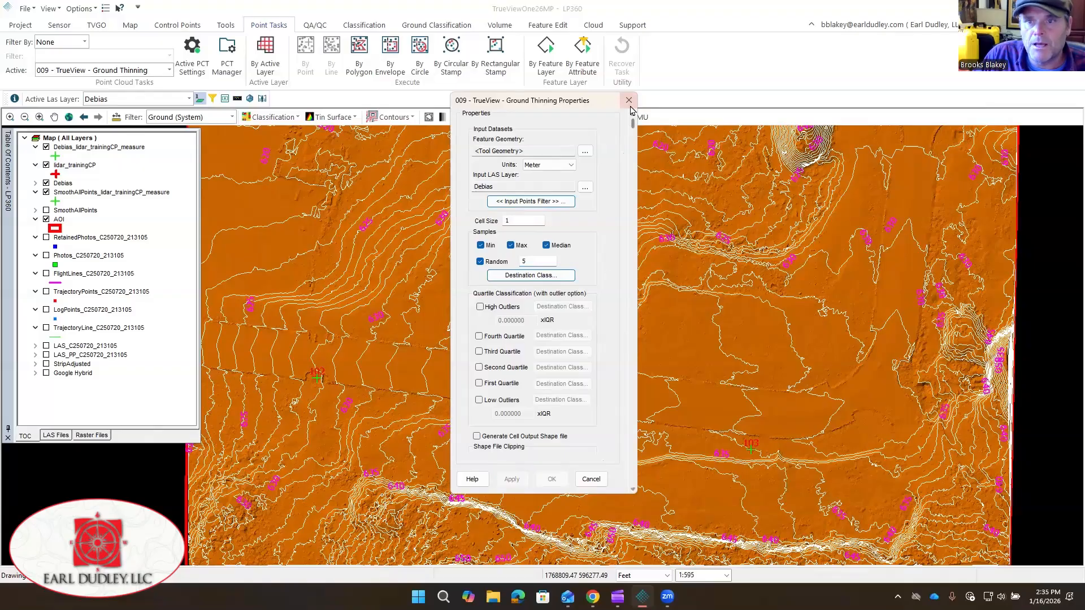
left_click(394, 117)
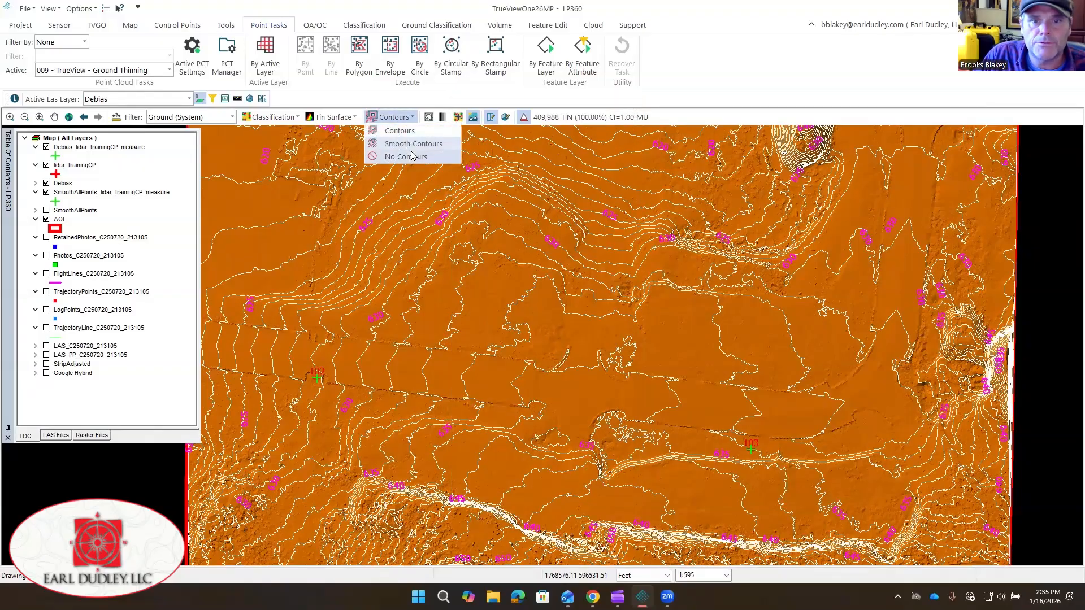
left_click(406, 157)
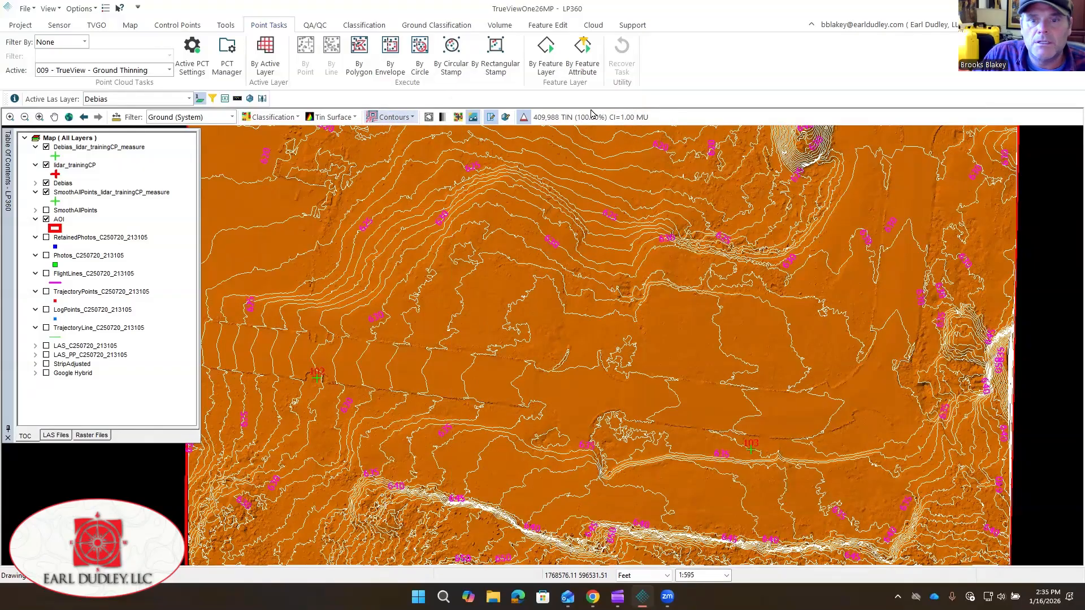
left_click(546, 50)
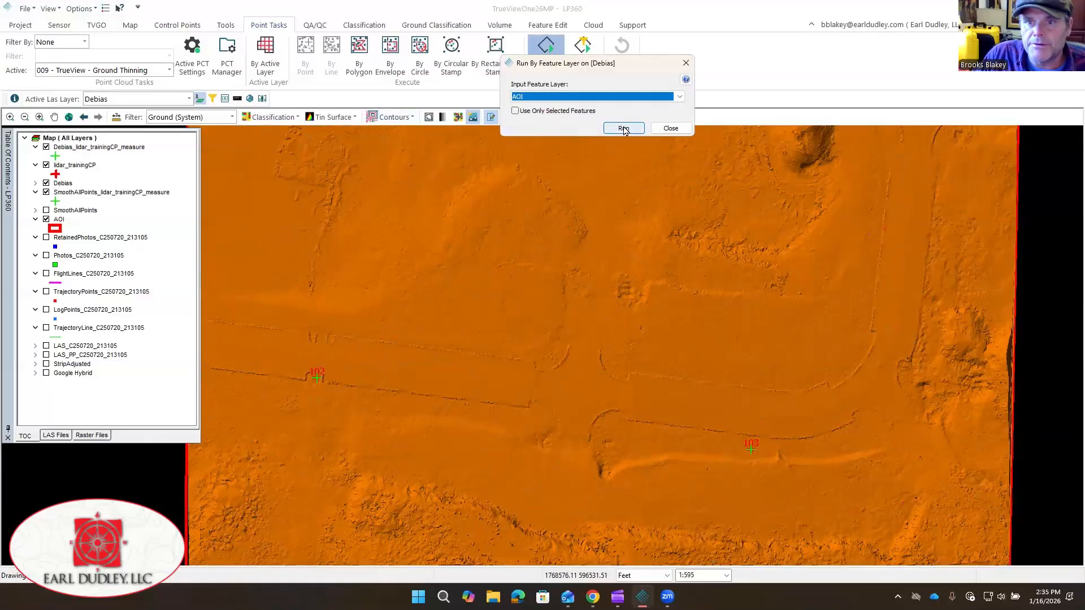
left_click(624, 129)
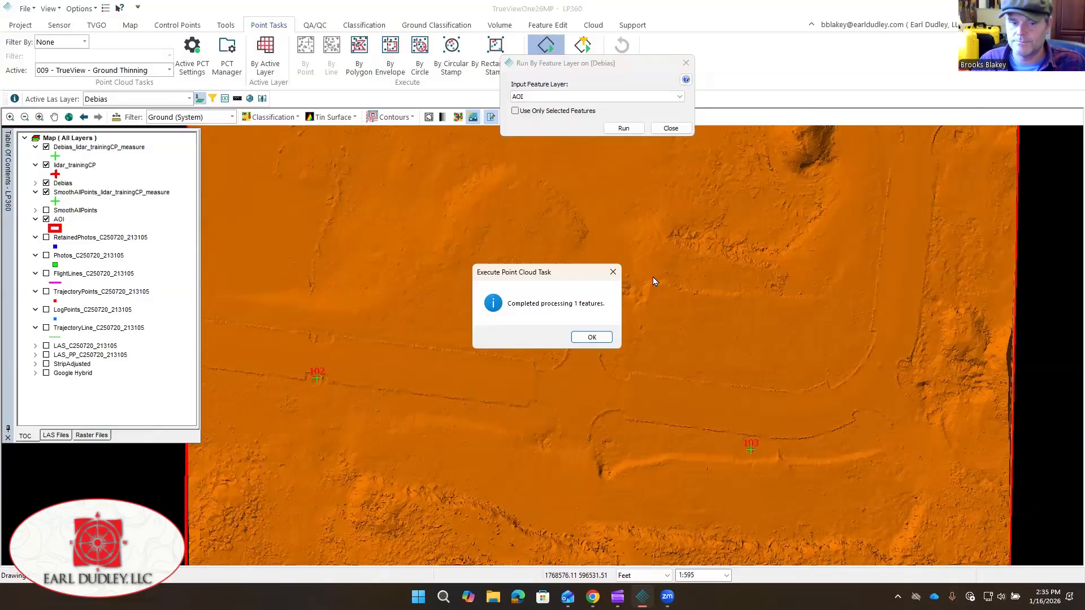
left_click(590, 338)
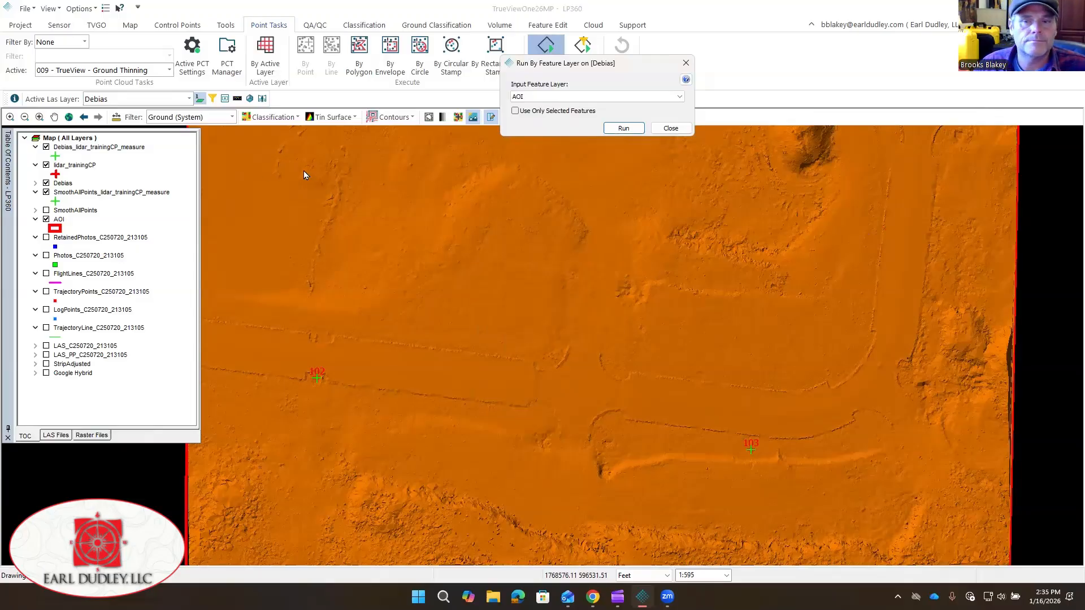
left_click(670, 128)
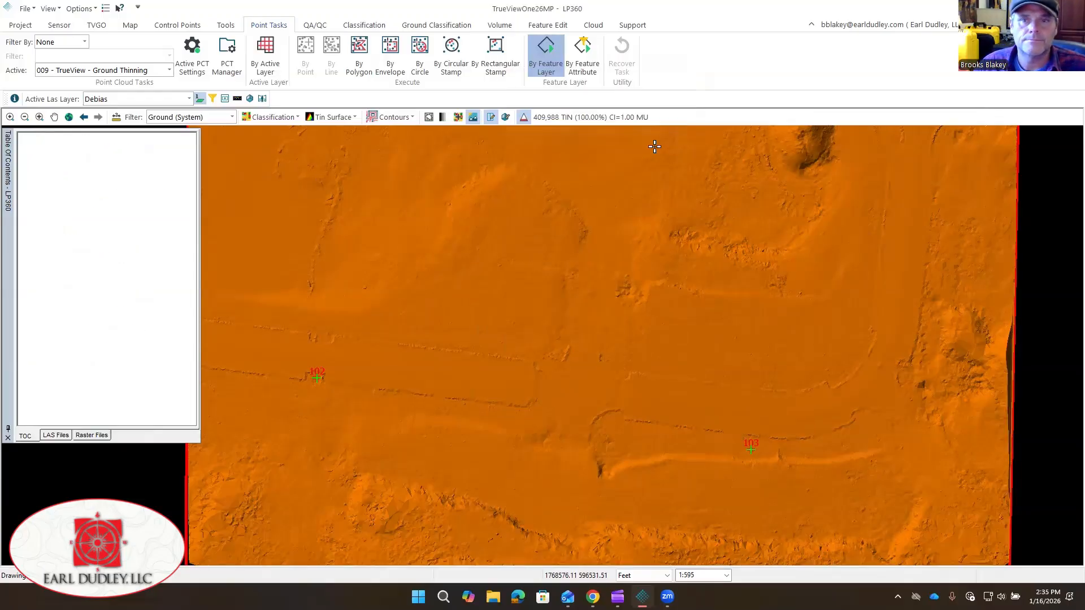
- Filter the map display to Reserved Model Keypoints and color the points by Elevation
left_click(189, 117)
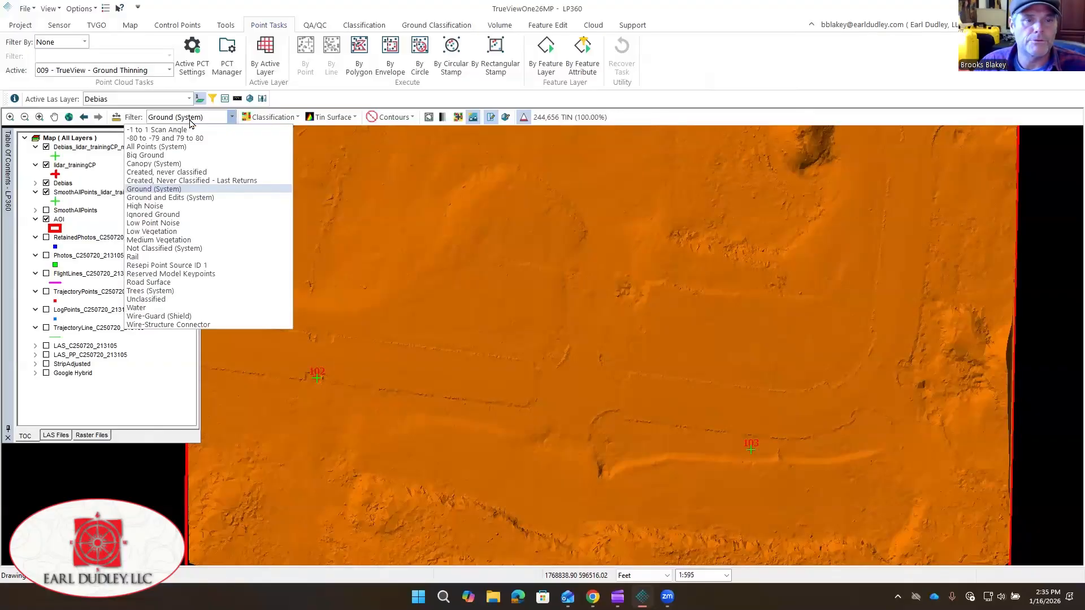
left_click(170, 274)
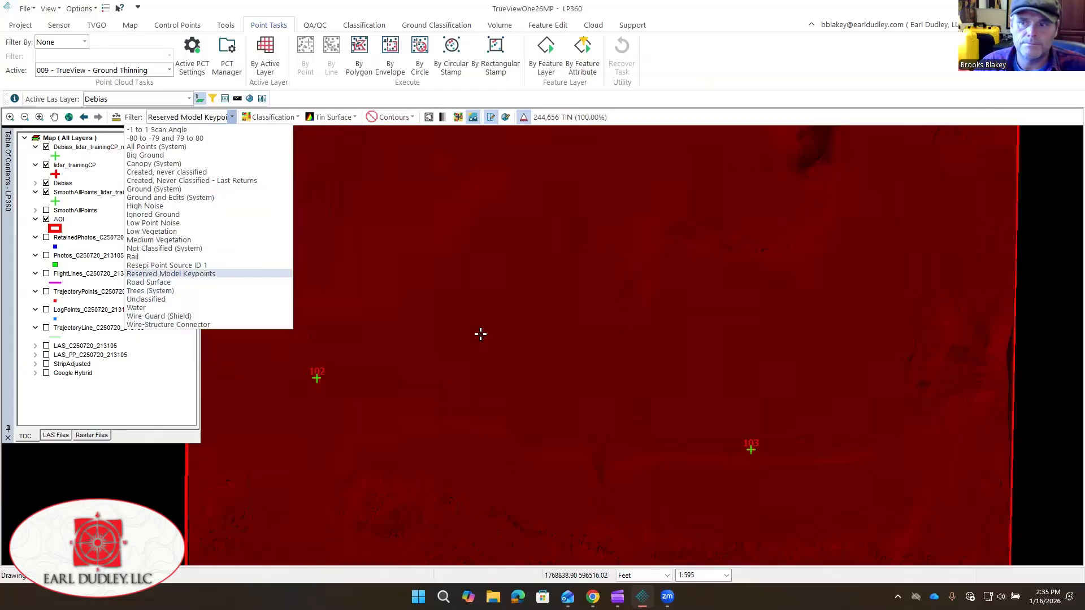
left_click(279, 118)
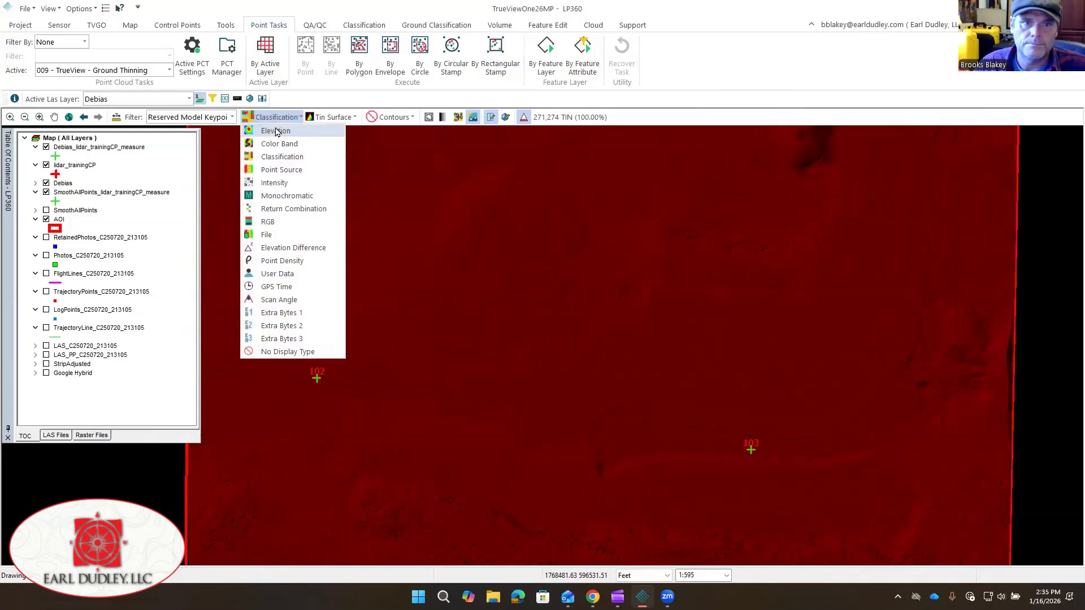
left_click(273, 130)
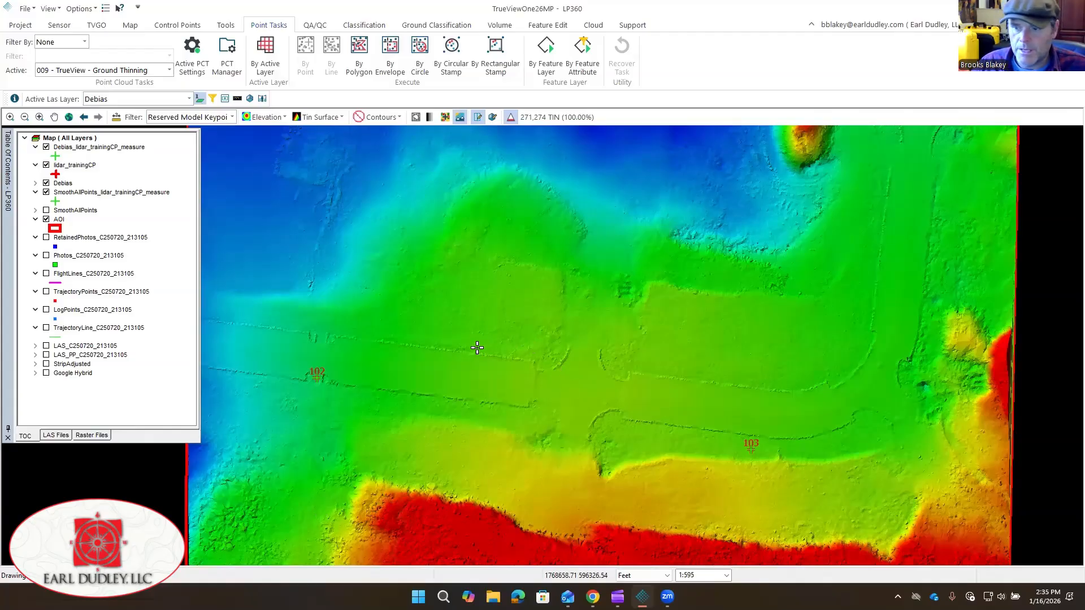
- Inspect the thinned model keypoint surface and its contours across the site, including the slopes near point 102
middle_click_drag(478, 348, 513, 436)
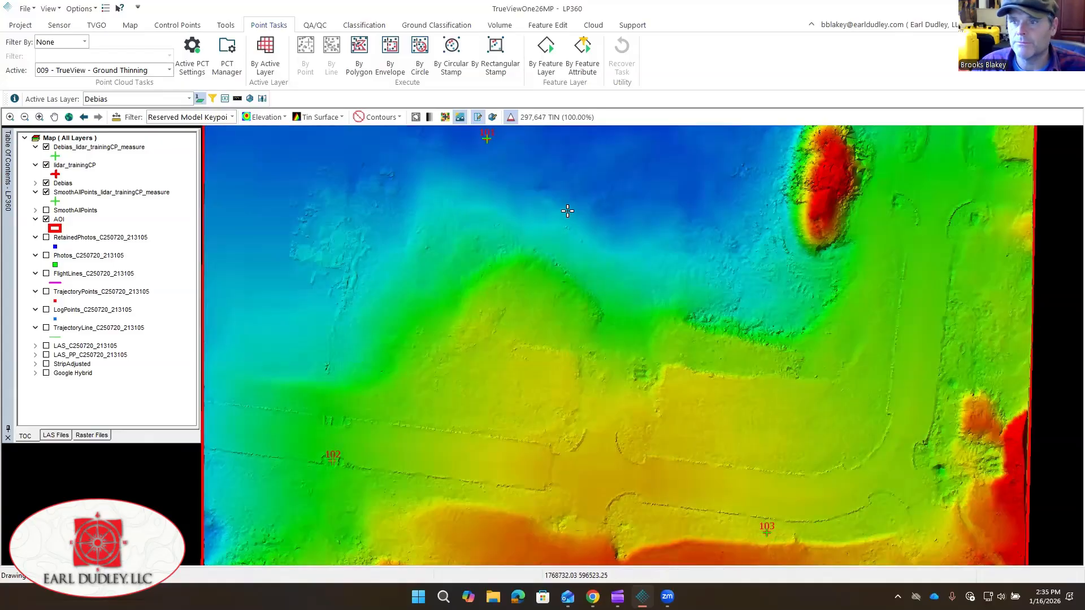
middle_click_drag(568, 211, 618, 368)
middle_click_drag(617, 368, 633, 396)
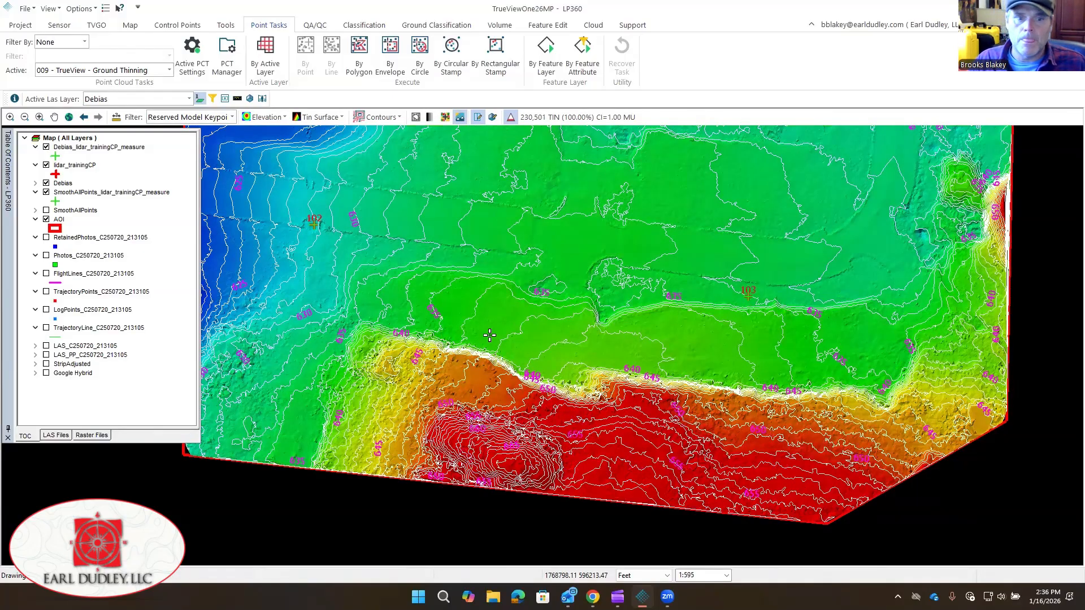
middle_click_drag(222, 342, 300, 346)
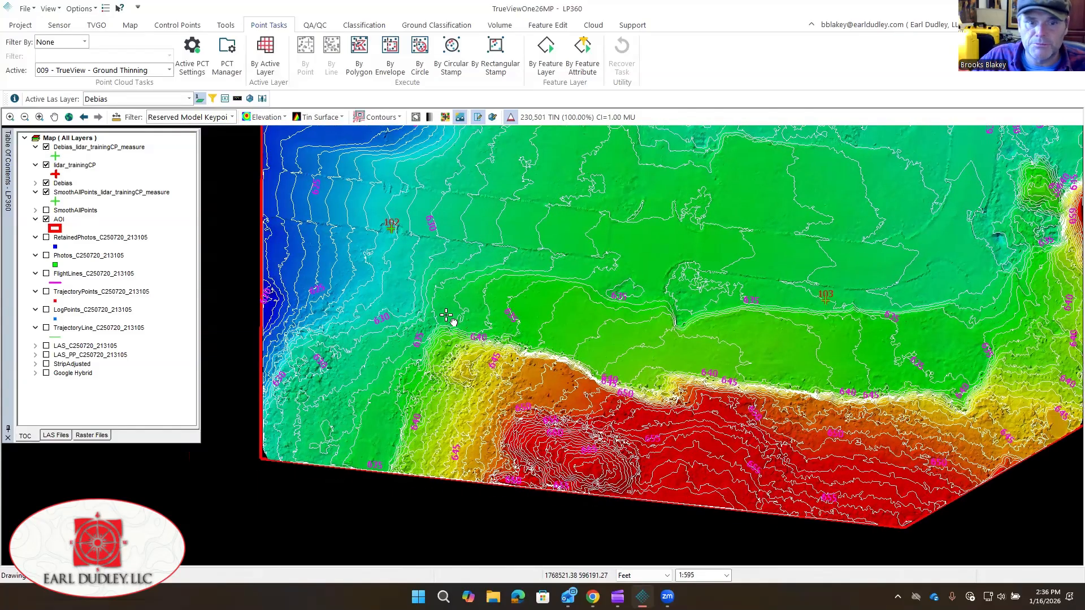
scroll(537, 294, "up", 2)
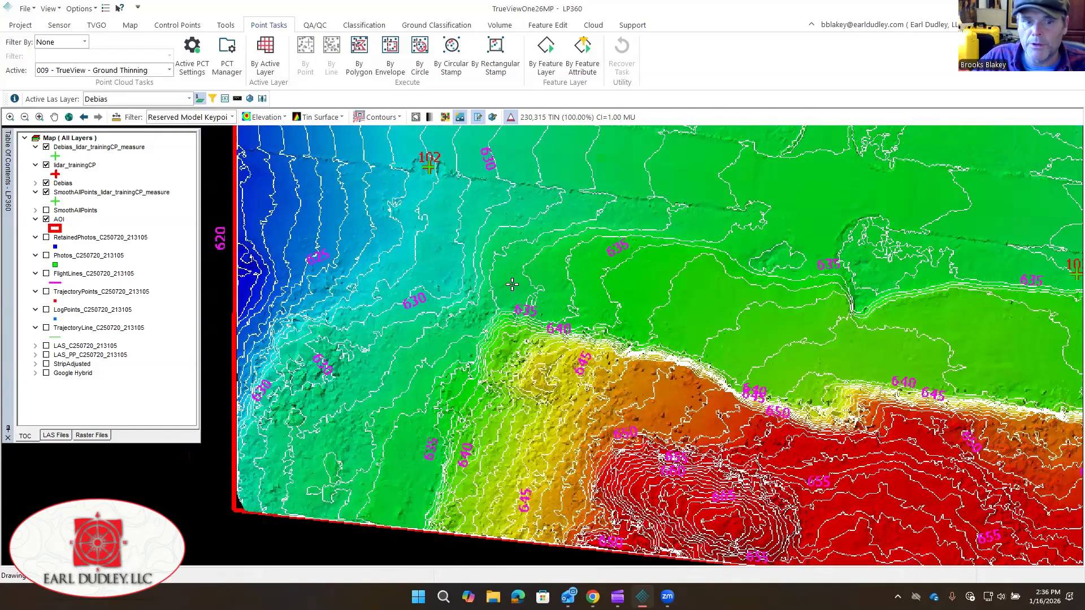
- Turn off the forced 100% resolution and hide the contours on the model keypoint surface
left_click(512, 117)
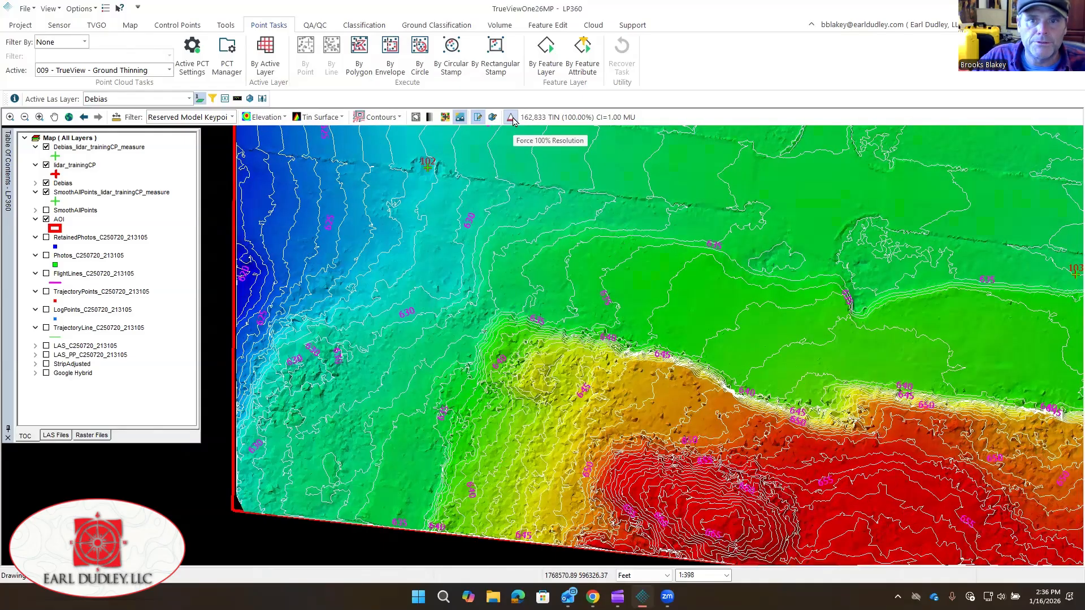
left_click(512, 117)
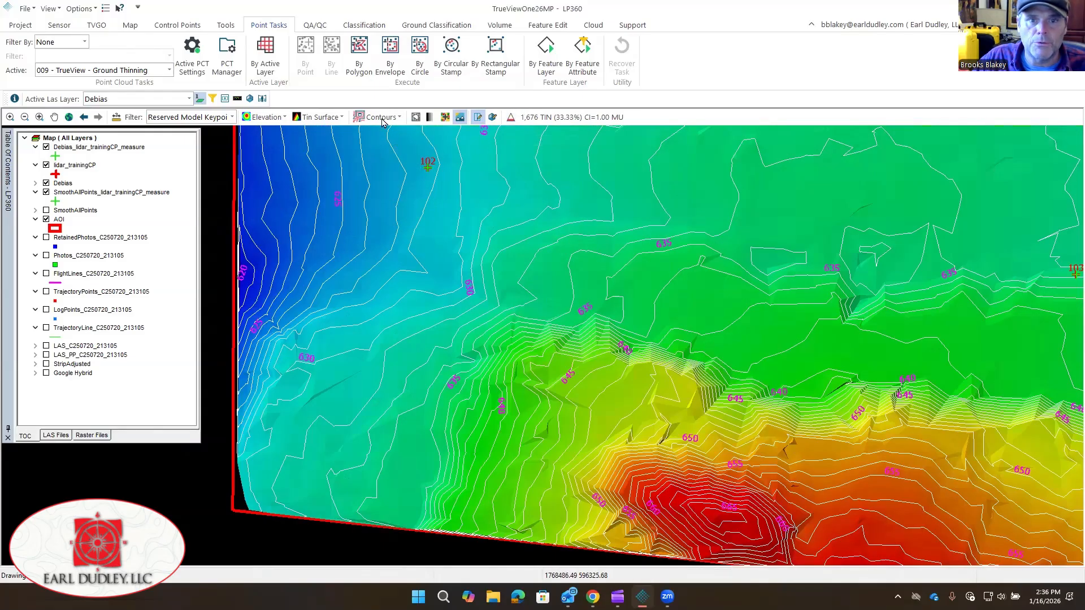
left_click(377, 117)
left_click(393, 157)
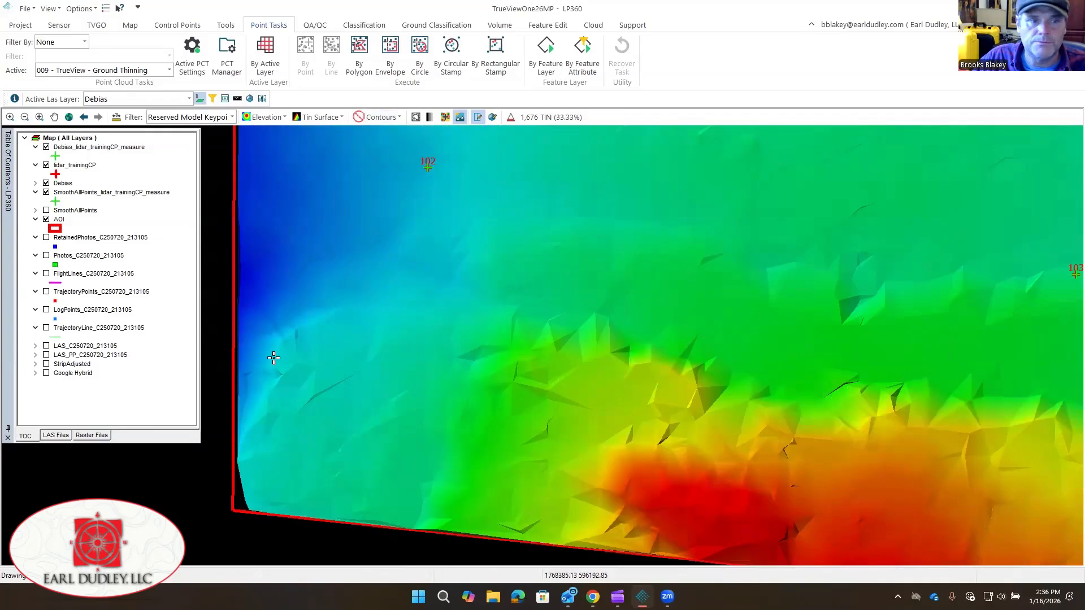
scroll(380, 327, "down", 3)
scroll(380, 309, "up", 2)
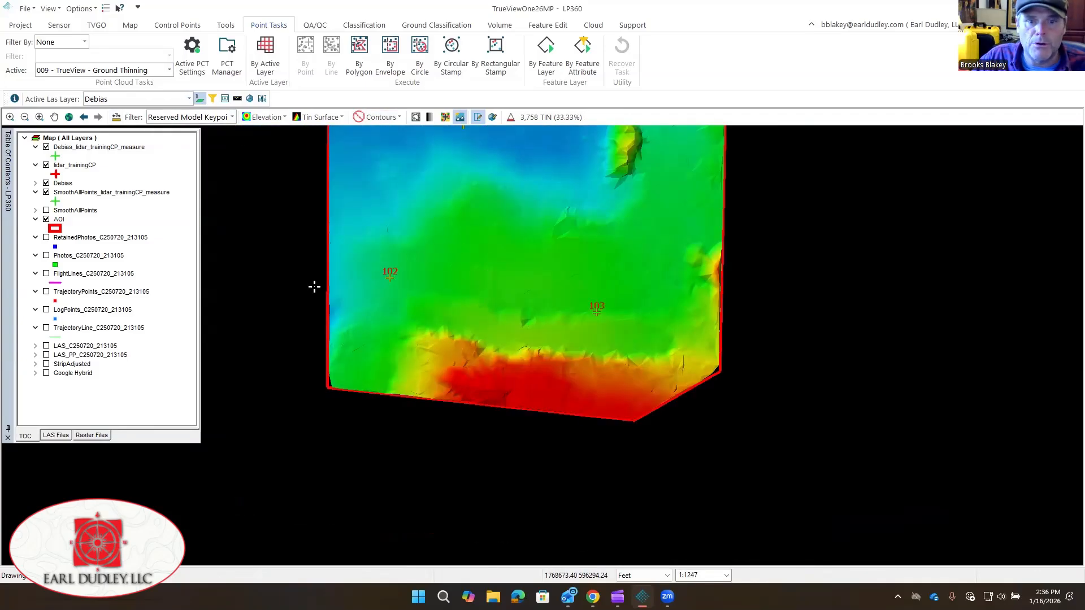
- Make 002 - TrueView - Smooth Point Cloud the active point cloud task
left_click(169, 71)
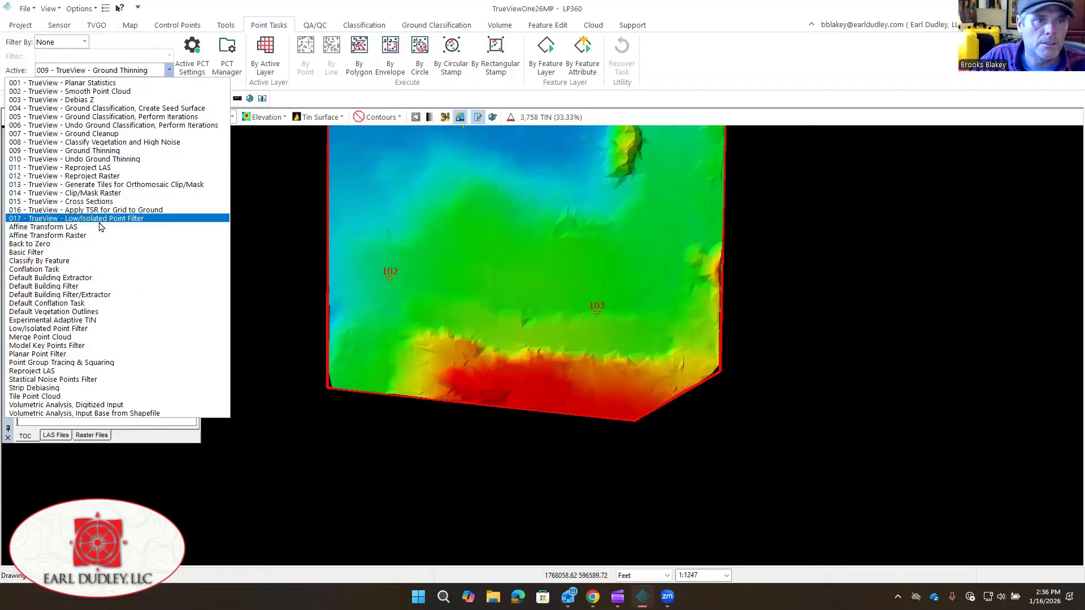
left_click(96, 151)
left_click(169, 70)
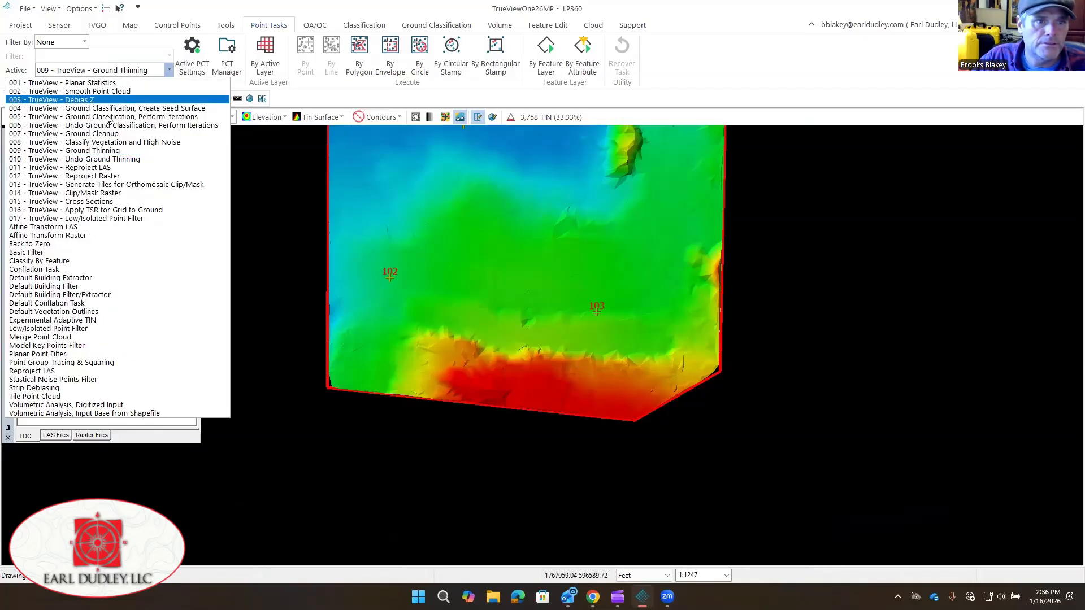
left_click(132, 92)
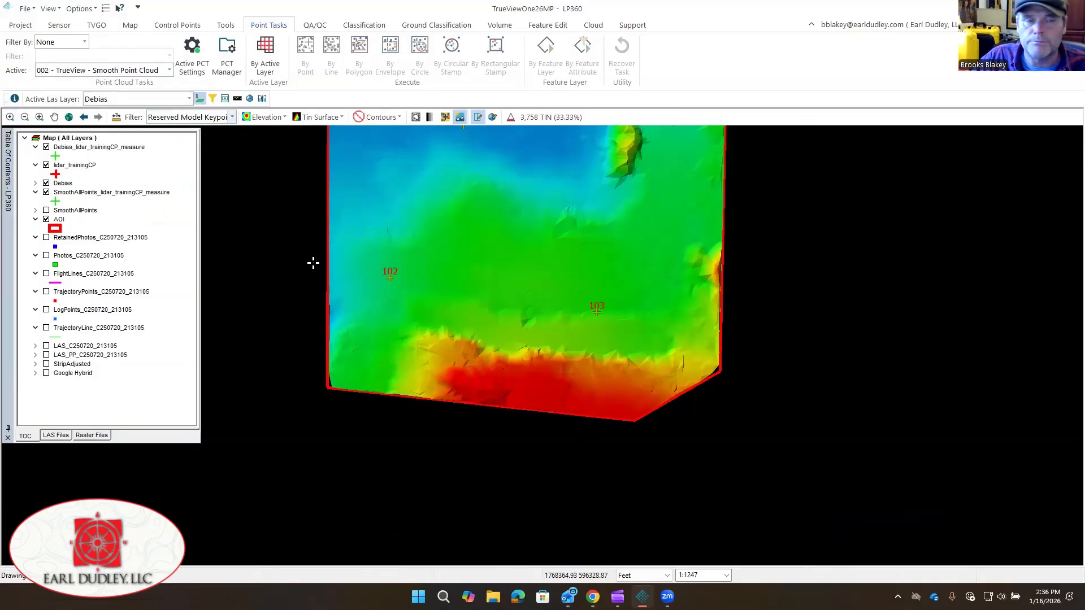
- Set the Smooth Point Cloud task's input points filter to Reserved Model Keypoints
left_click(193, 51)
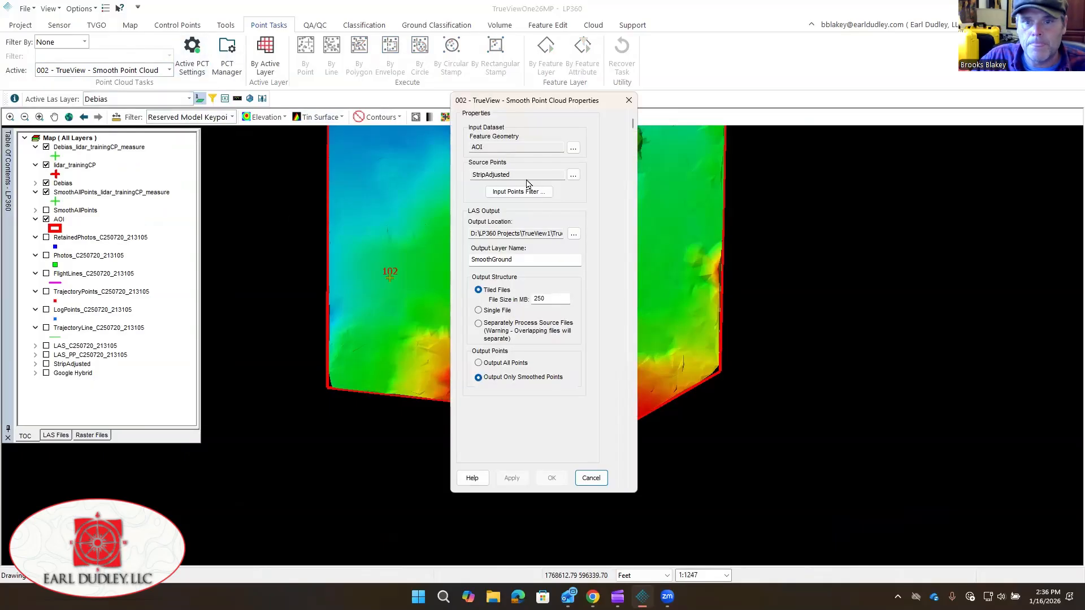
left_click(519, 191)
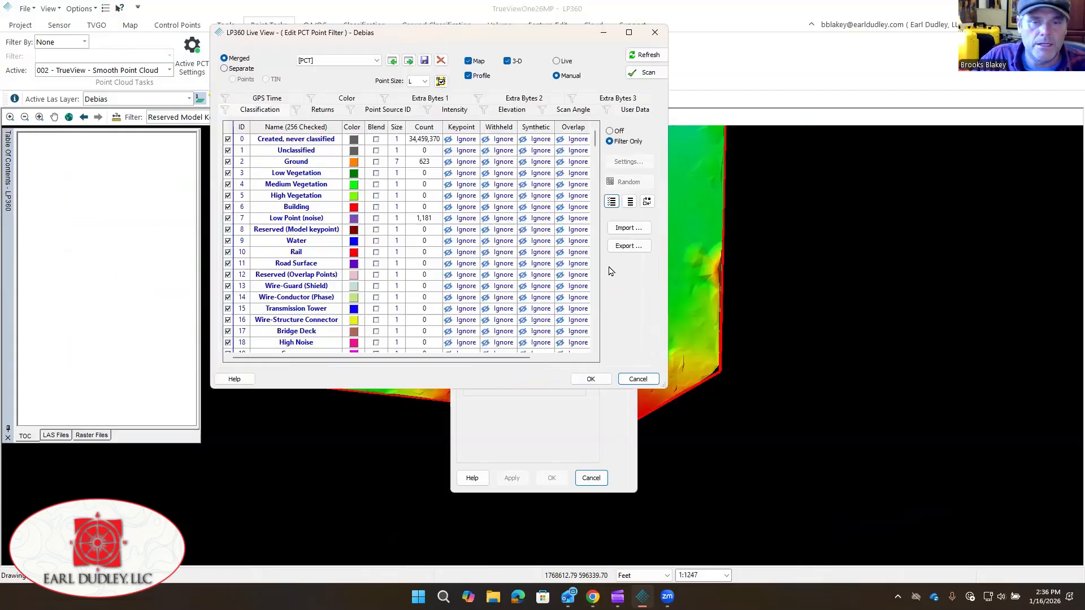
left_click(349, 62)
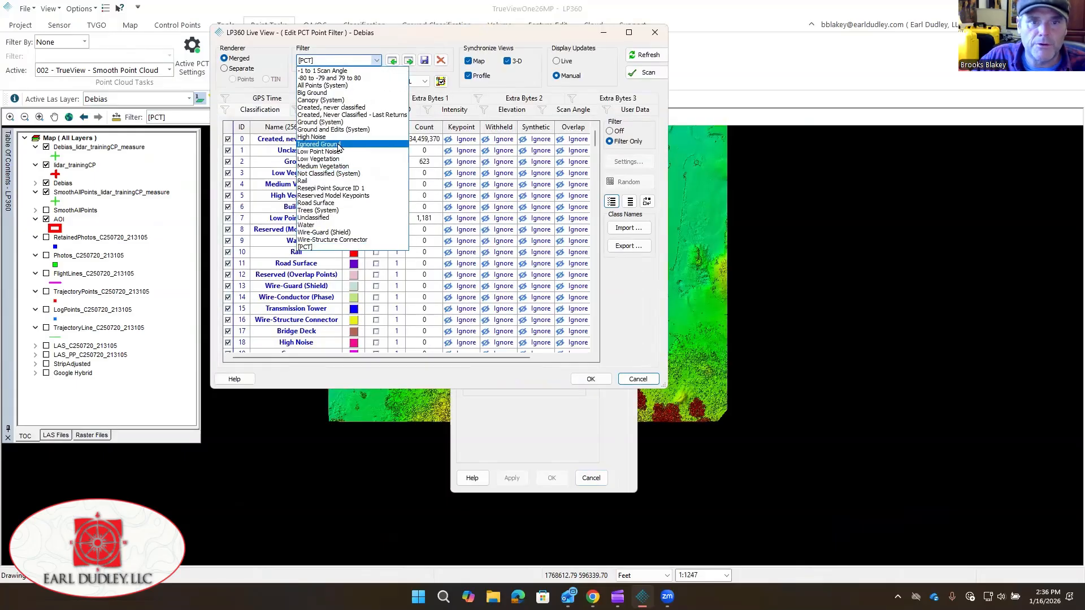
left_click(339, 195)
left_click(590, 379)
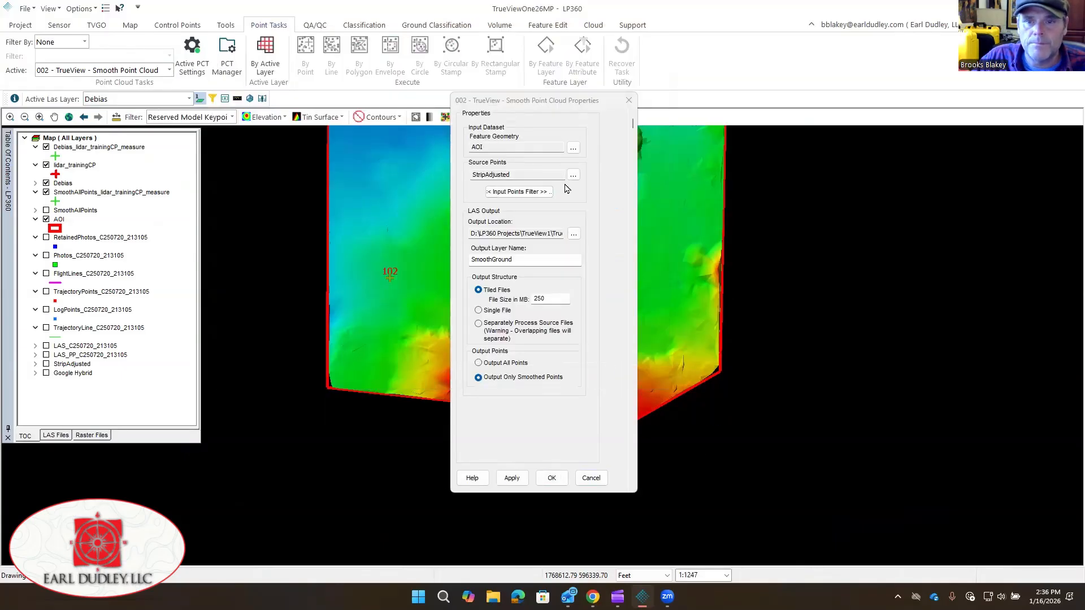
- Set the smoothing task's source LAS layer to Debias
left_click(574, 175)
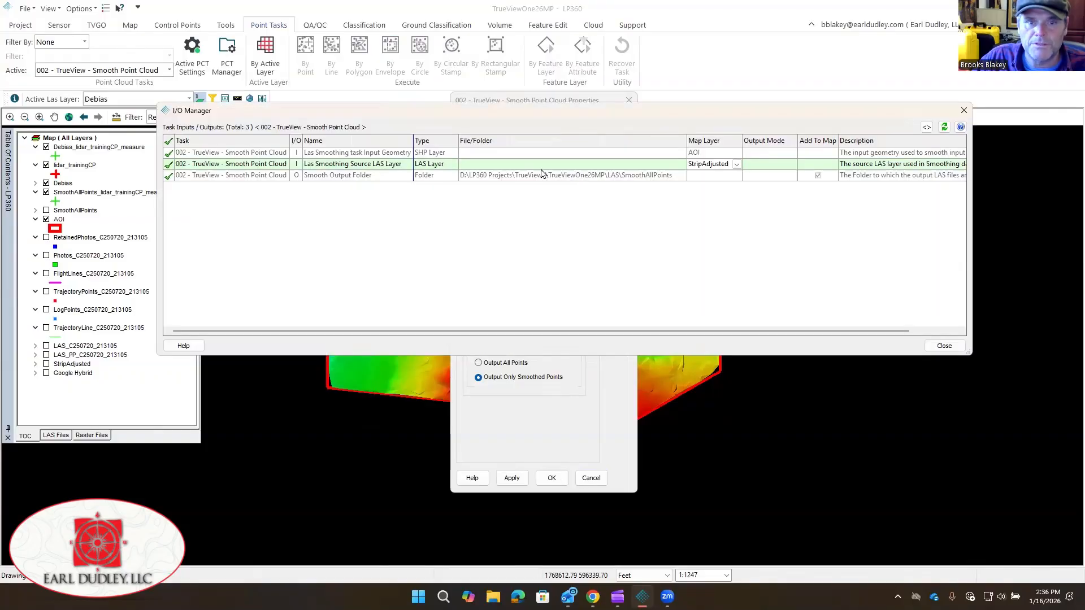
left_click(737, 165)
left_click(680, 183)
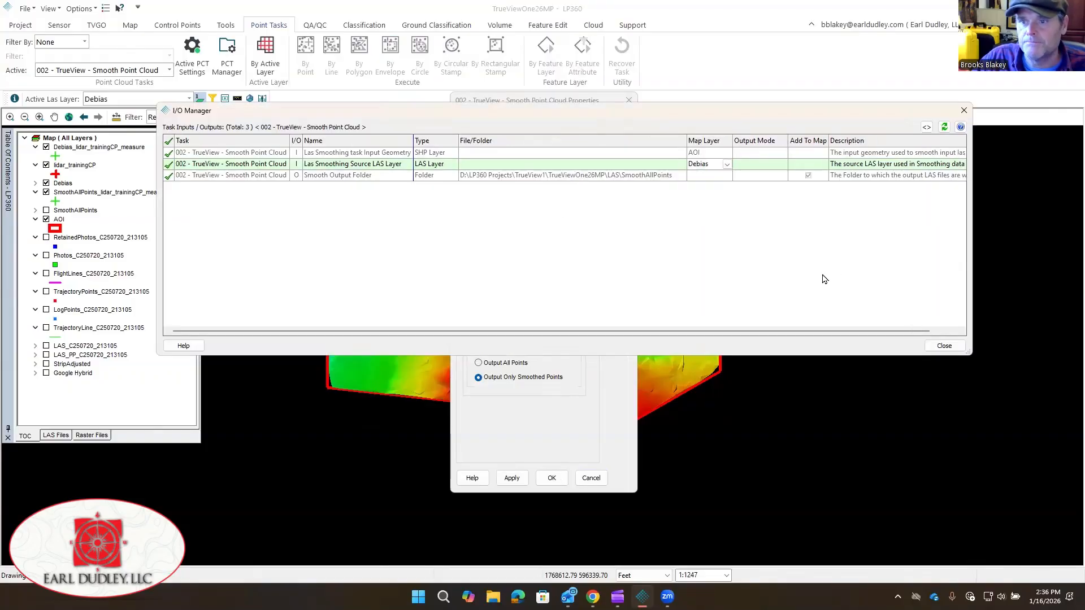
left_click(944, 346)
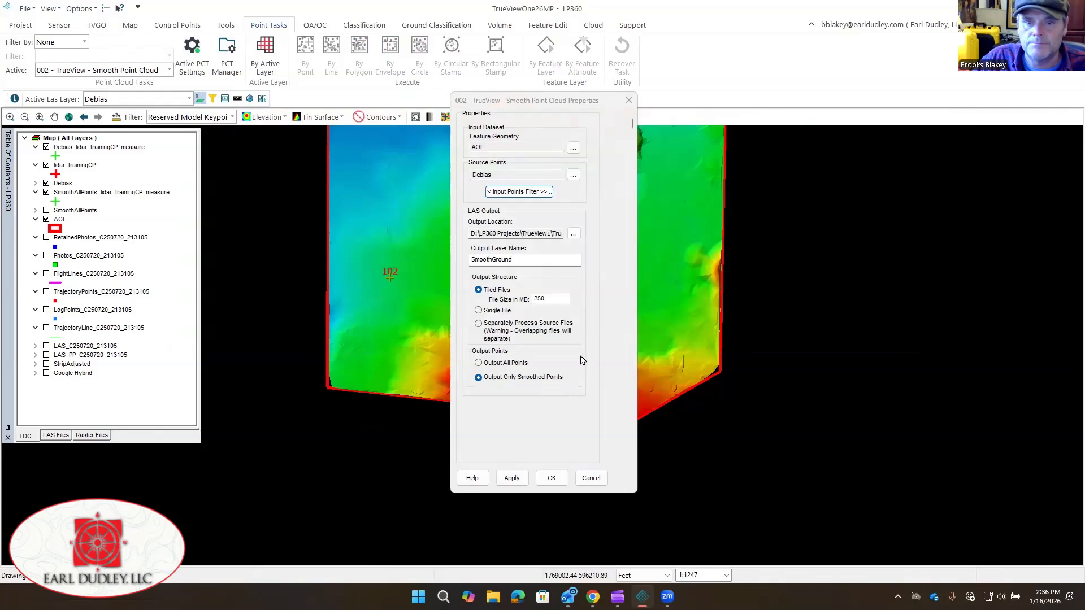
- Create a SmoothGround folder inside the TrueViewOne26MP project's LAS folder and make it the smoothing task's output folder
left_click(574, 234)
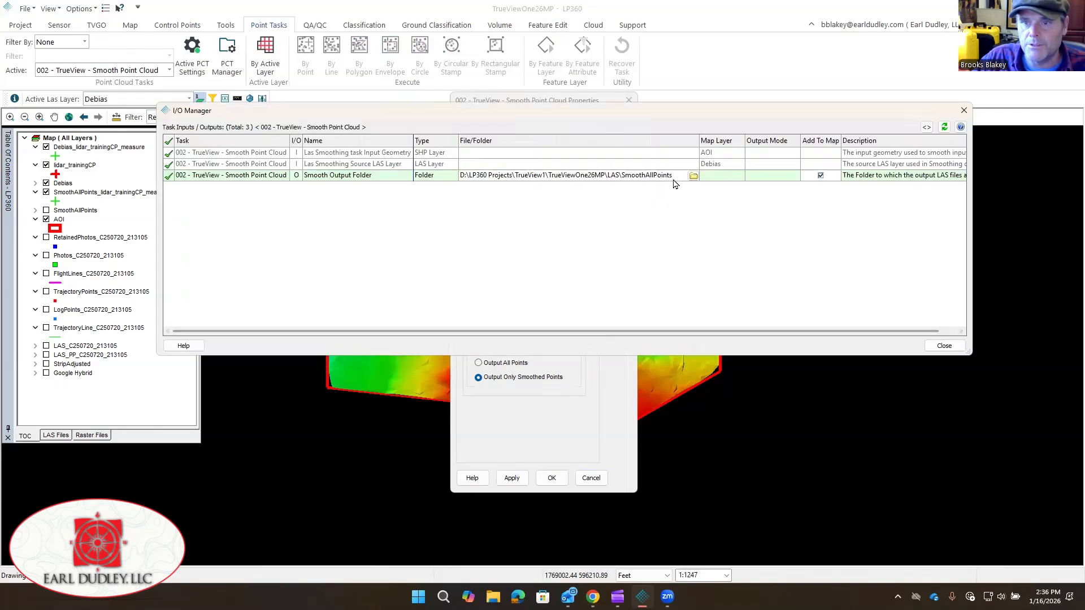
left_click(693, 176)
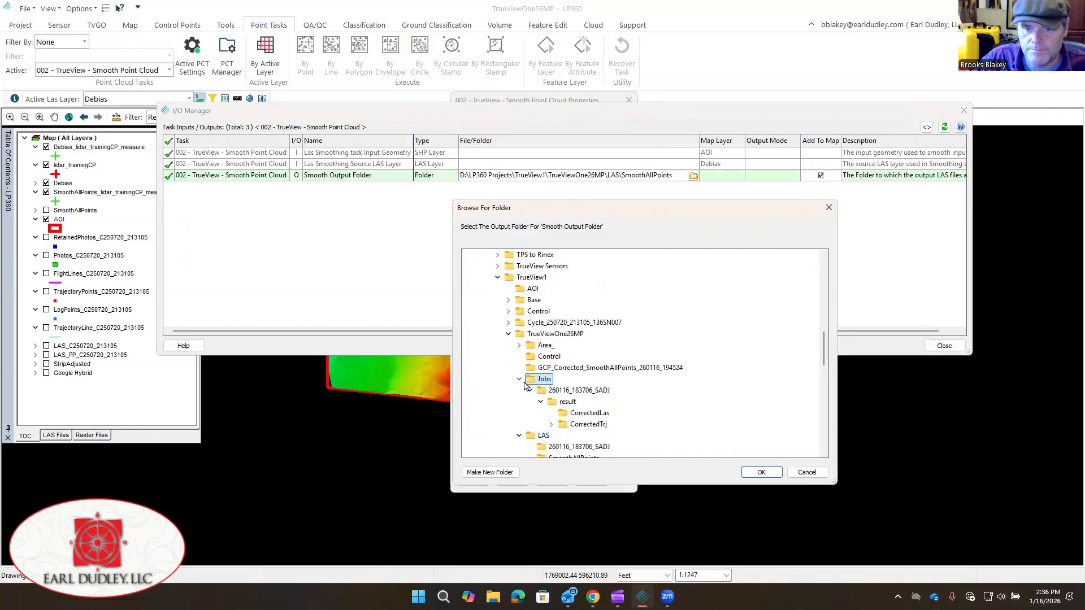
left_click(519, 379)
left_click(543, 390)
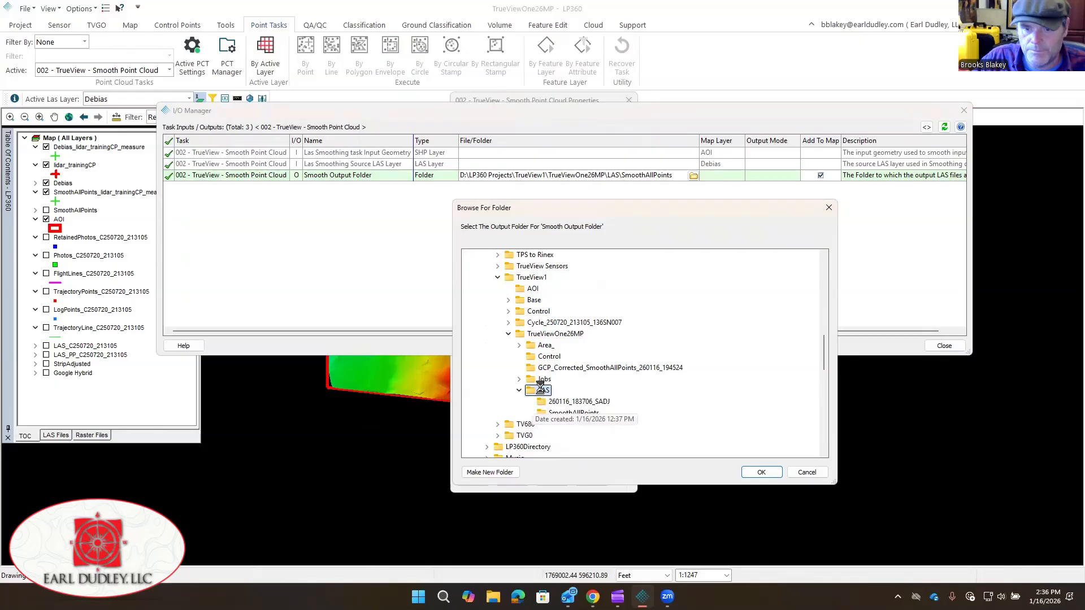
right_click(540, 388)
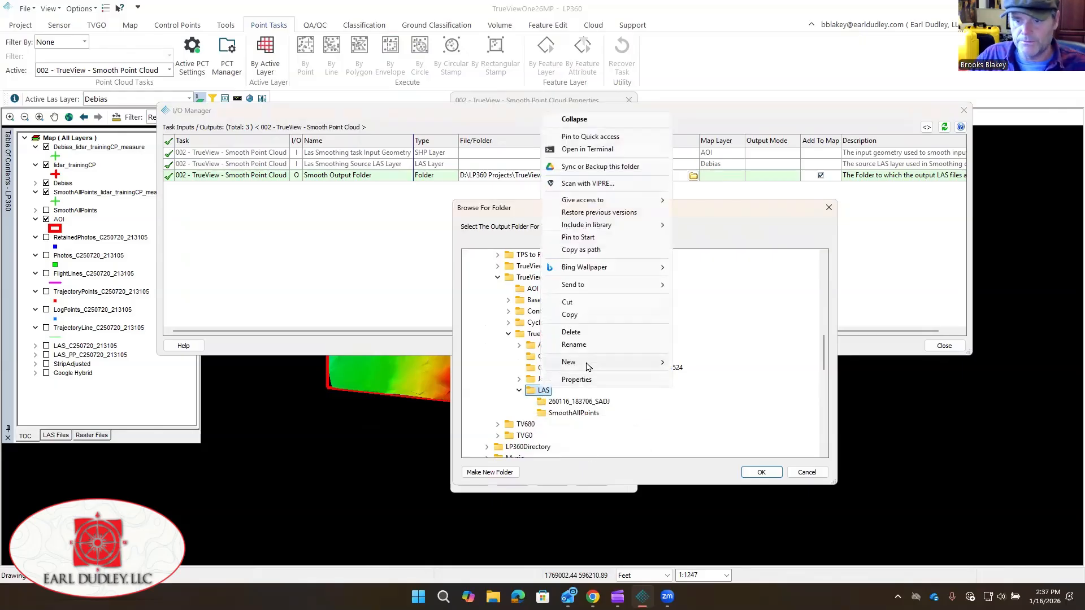
mouse_move(588, 367)
left_click(701, 362)
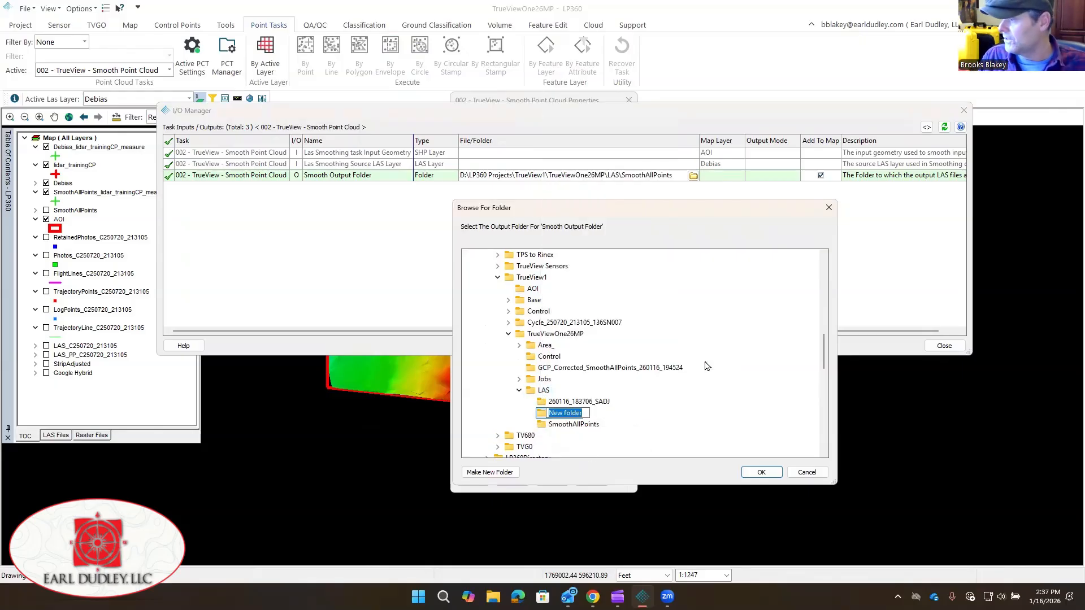
type("Smoo")
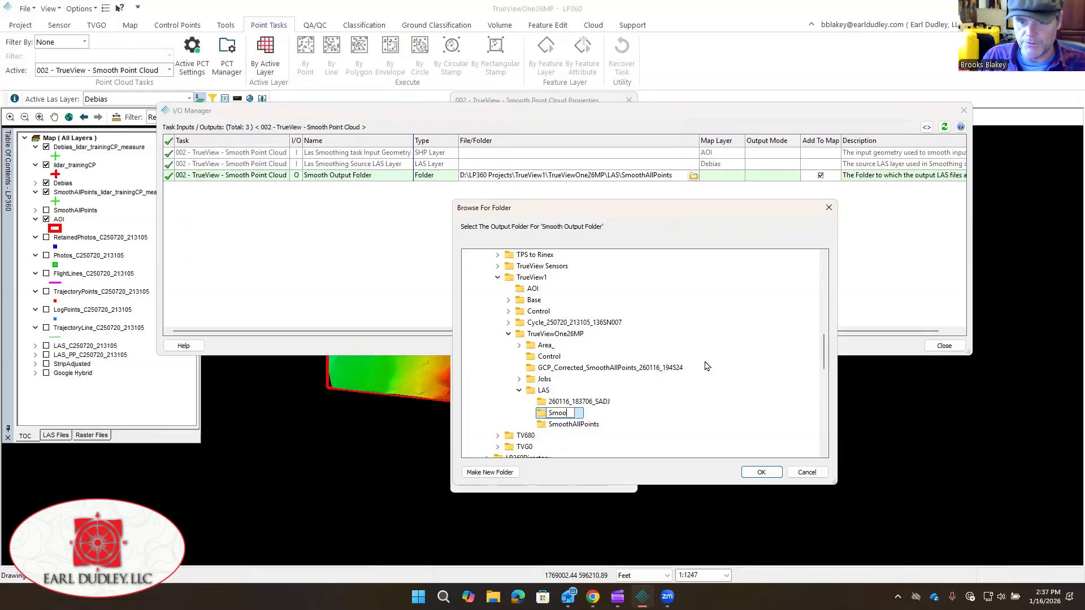
type("thGround")
key("Return")
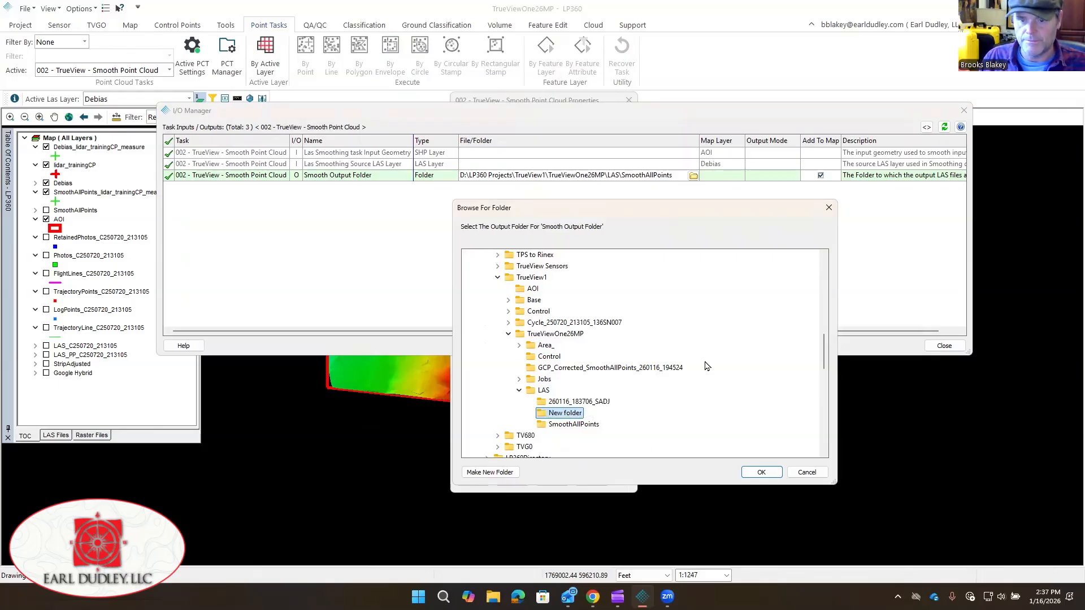
left_click(762, 472)
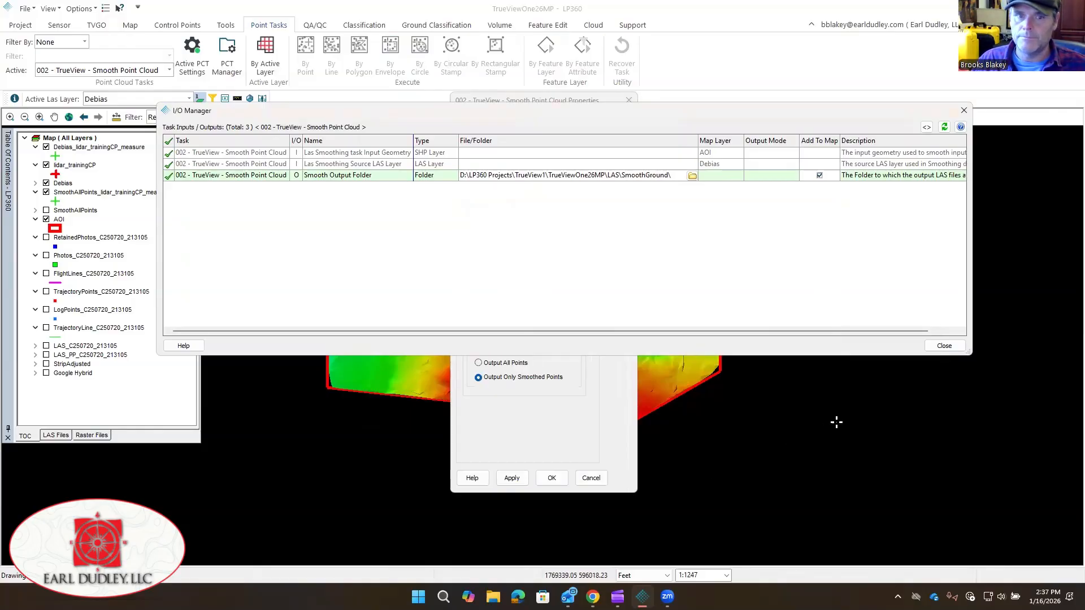
left_click(945, 346)
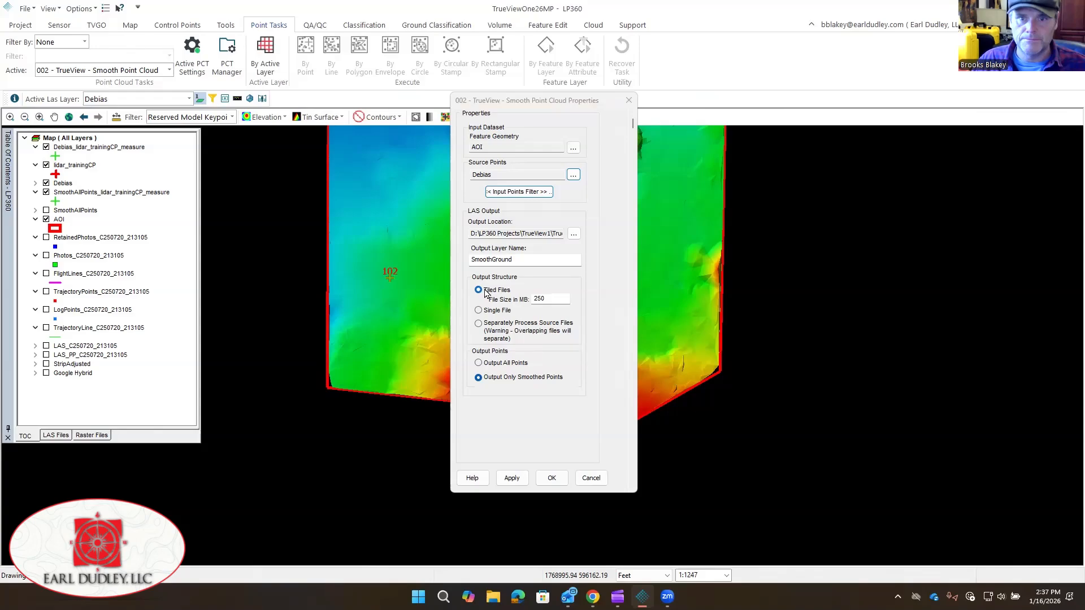
- Apply the Smooth Point Cloud task's settings and execute the task on the entire Debias layer
left_click(515, 480)
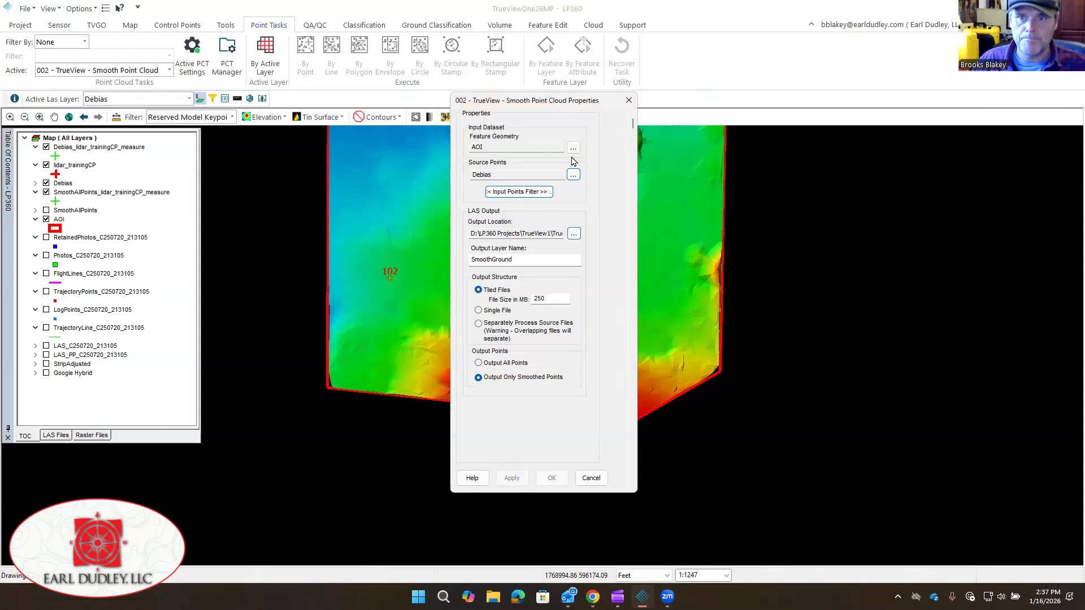
left_click(626, 102)
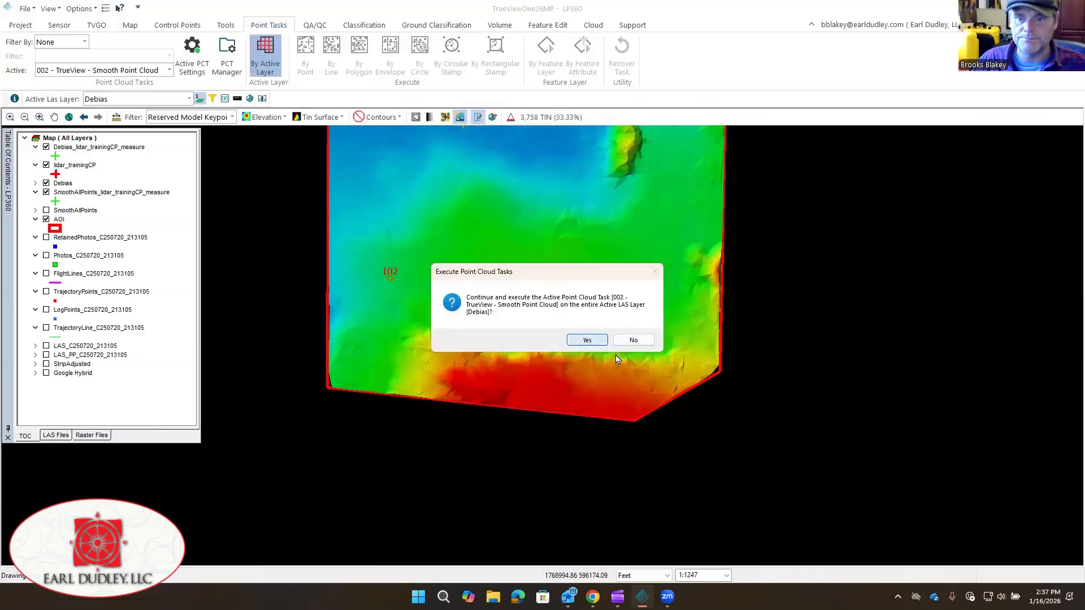
key("Return")
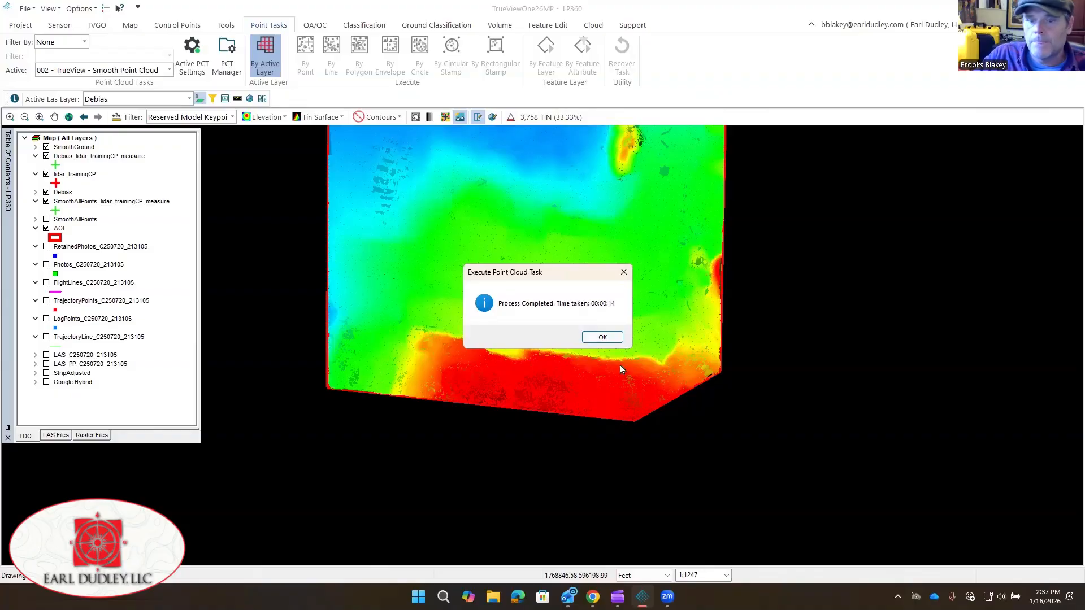
left_click(602, 338)
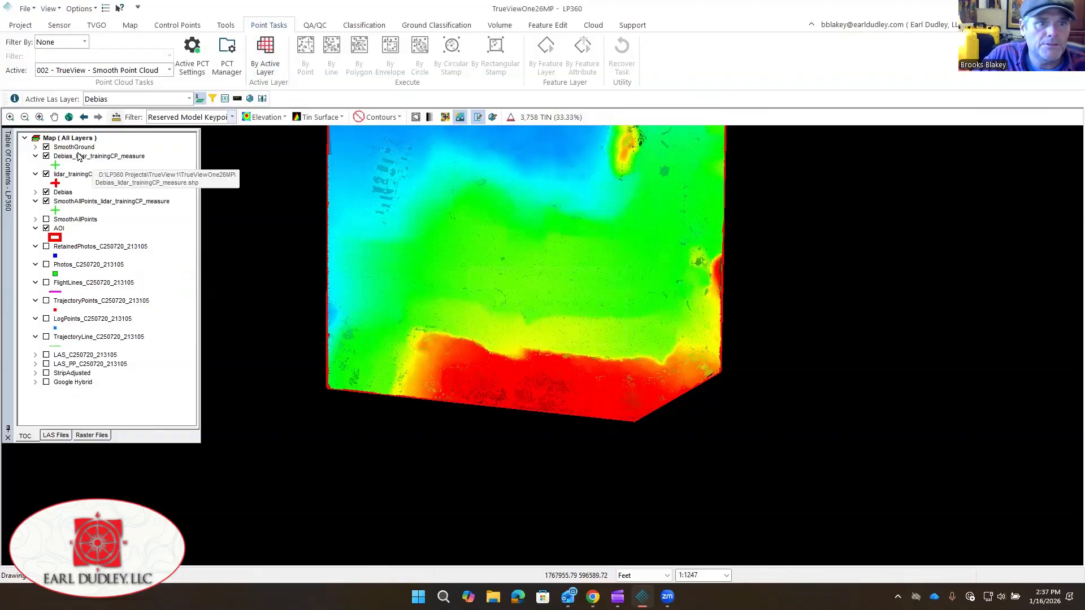
- Make SmoothGround the active LAS layer and display it as a TIN surface
left_click(112, 105)
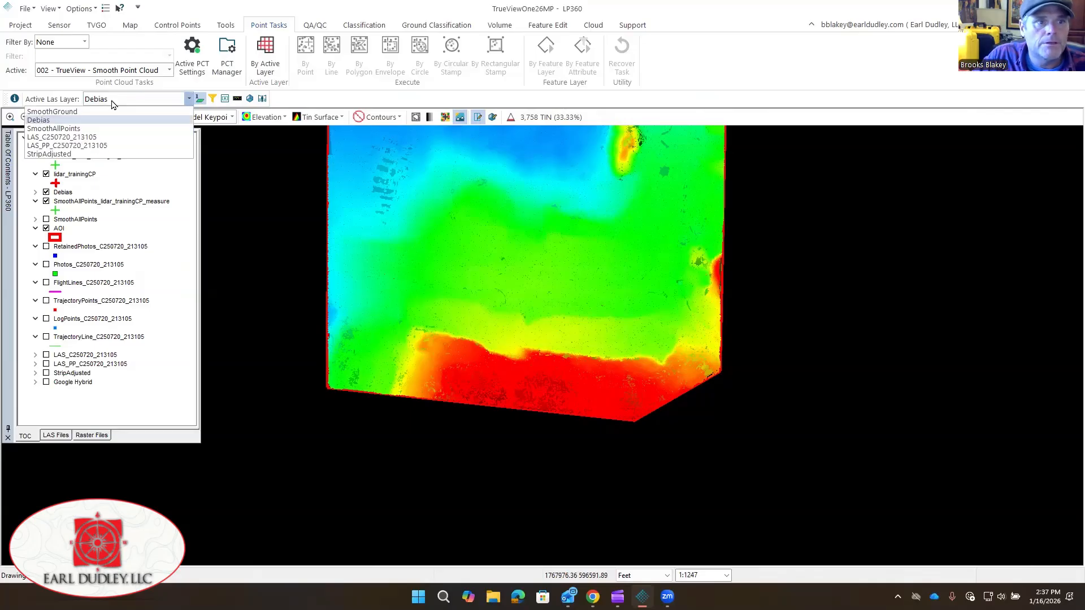
left_click(71, 111)
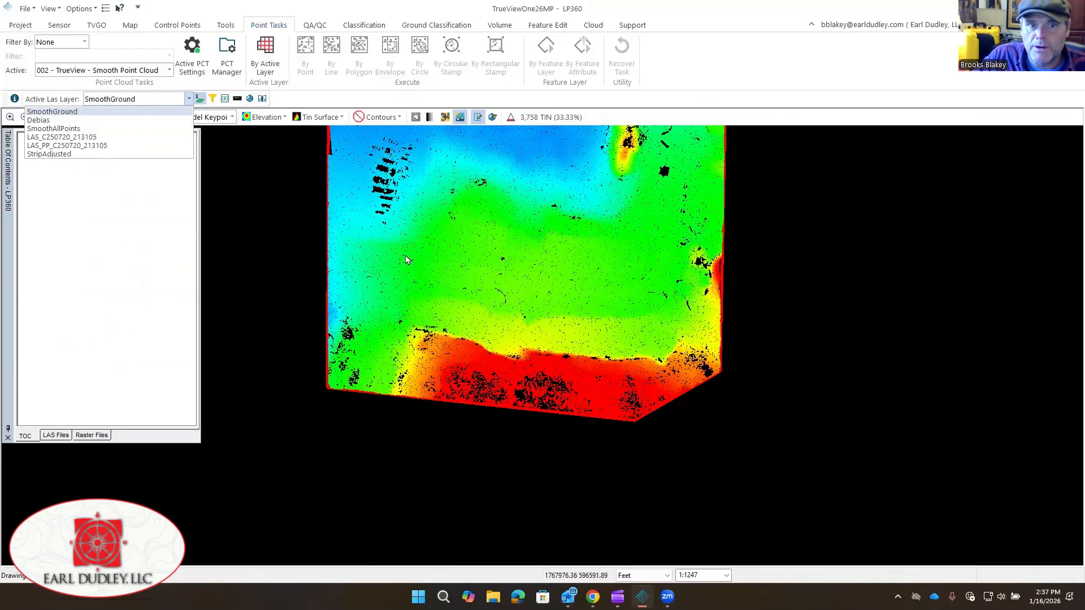
left_click(314, 118)
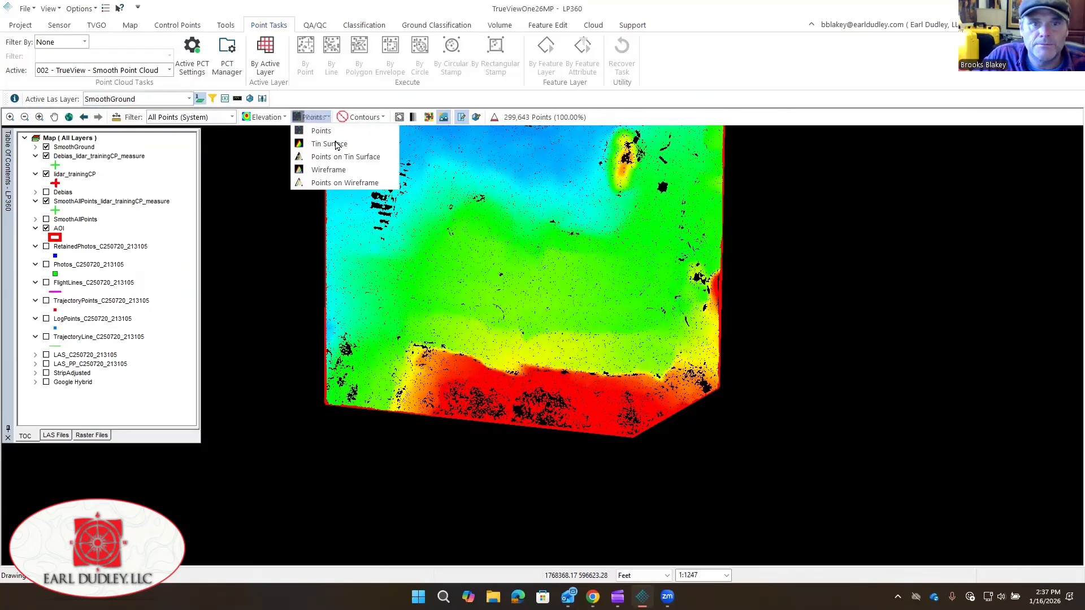
left_click(338, 144)
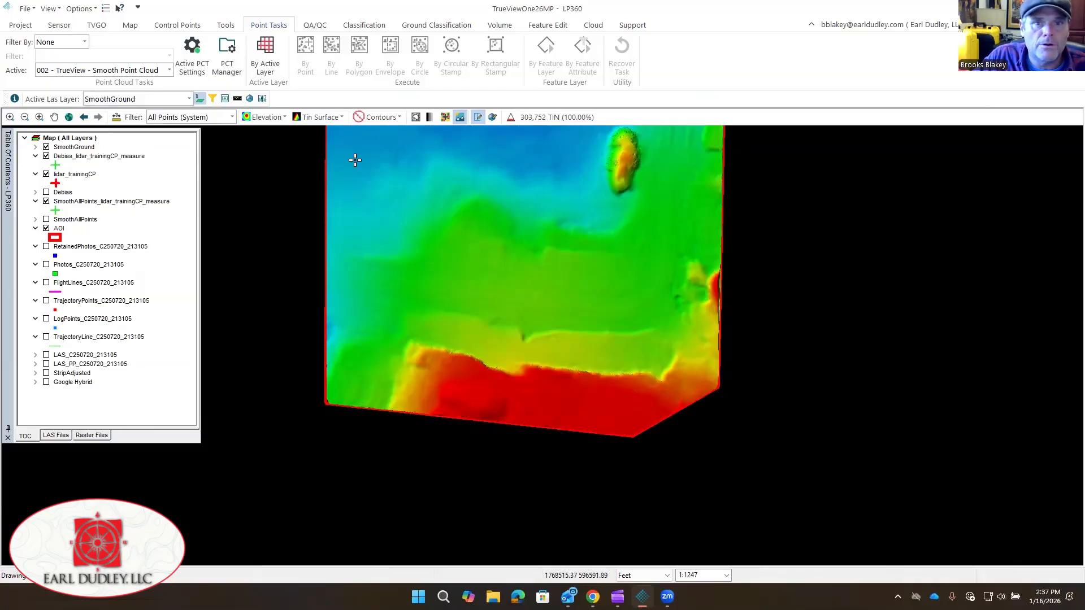
- Display contours on the SmoothGround surface and examine their shape across the AOI, including the basin and the mounds
left_click(398, 119)
left_click(394, 131)
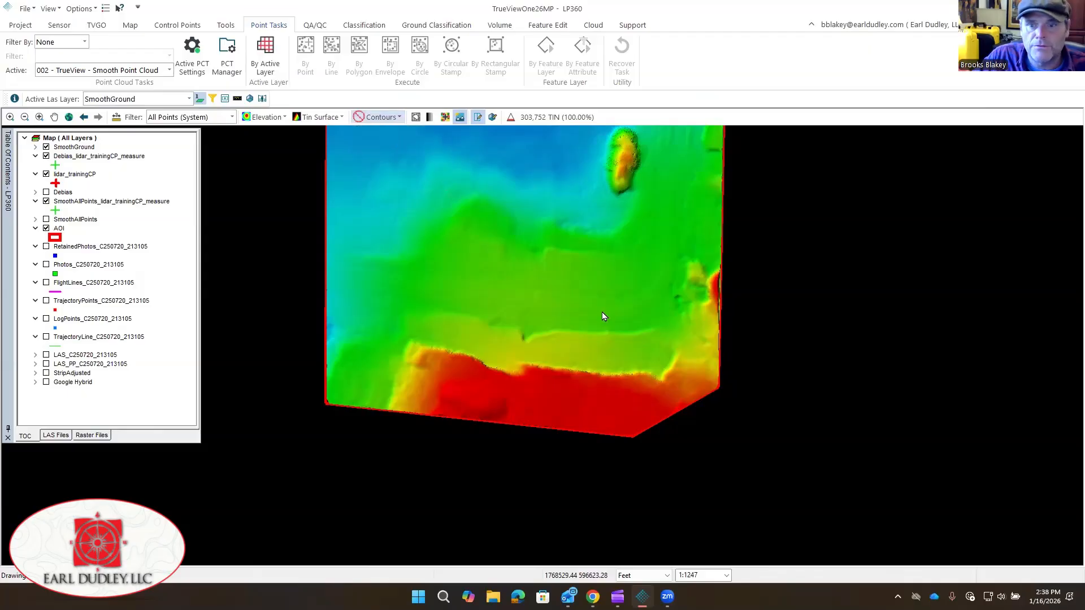
scroll(518, 367, "up", 3)
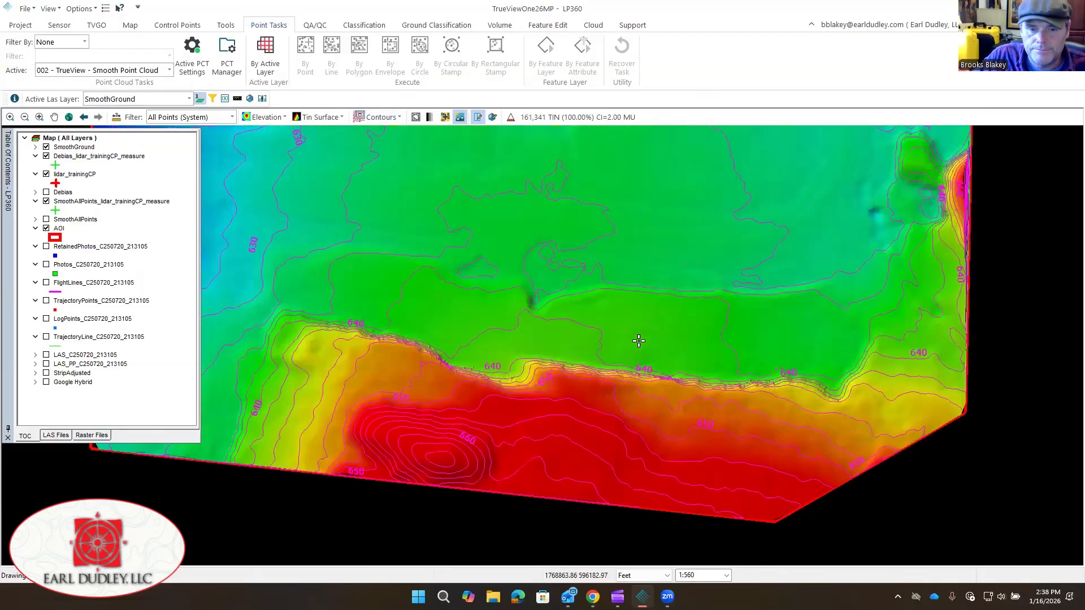
middle_click_drag(687, 237, 690, 431)
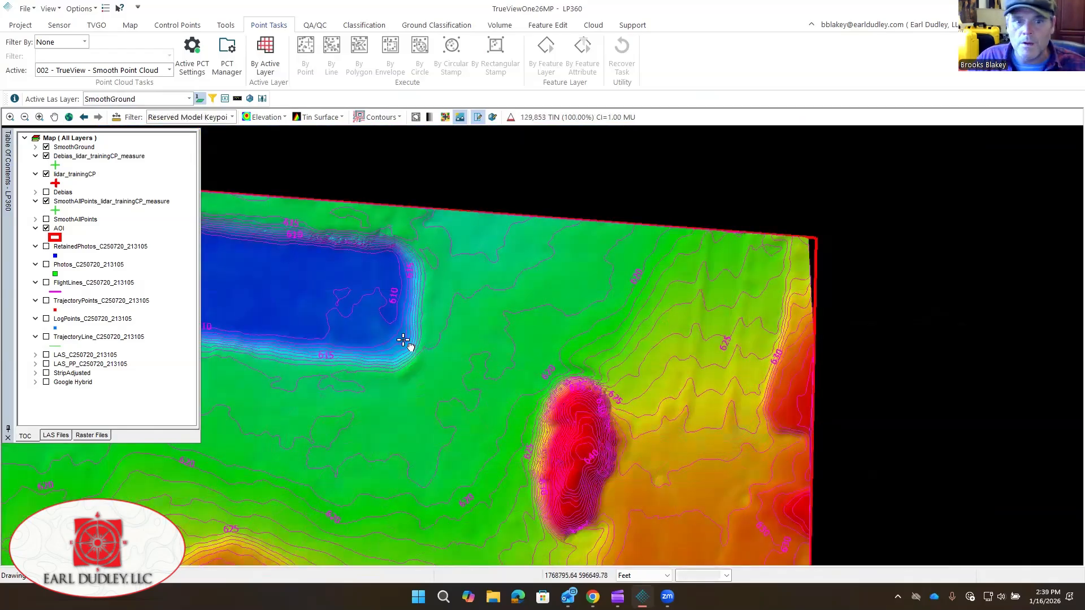
middle_click_drag(404, 339, 751, 350)
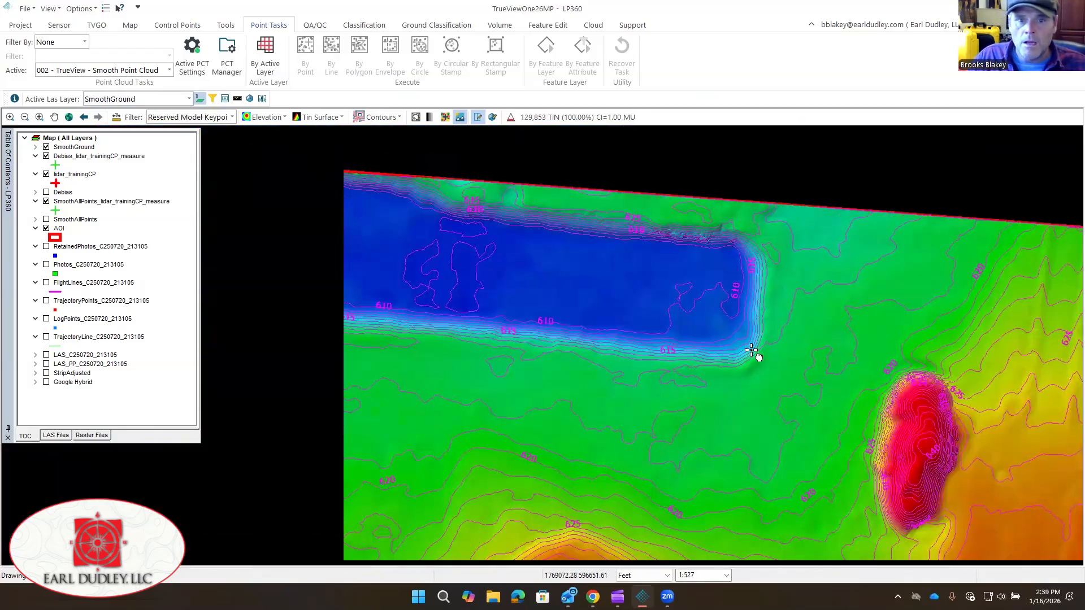
middle_click_drag(535, 359, 432, 151)
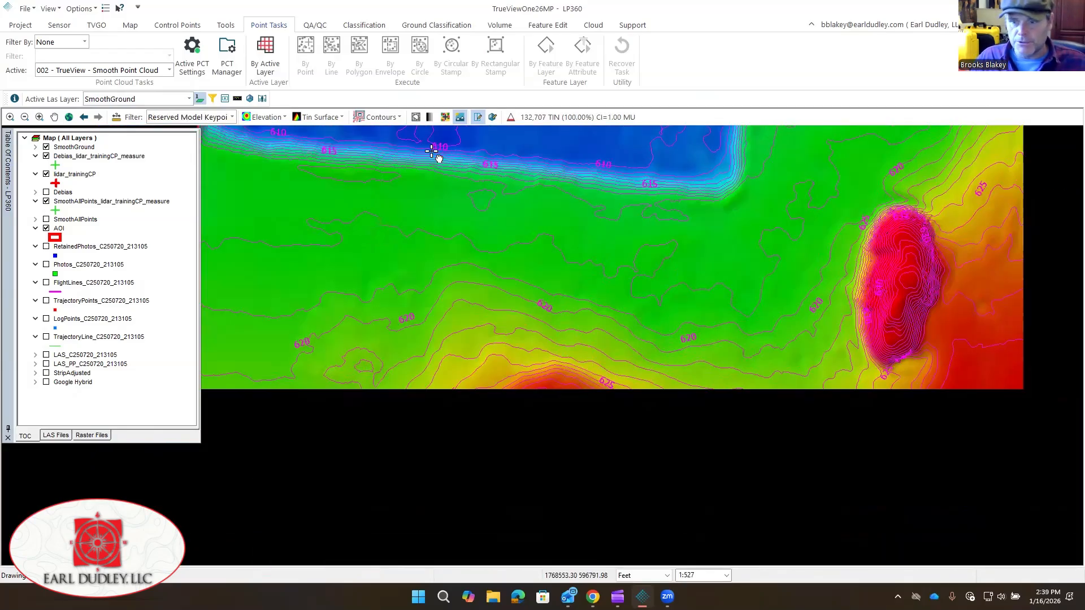
middle_click_drag(360, 376, 268, 233)
scroll(375, 270, "down", 3)
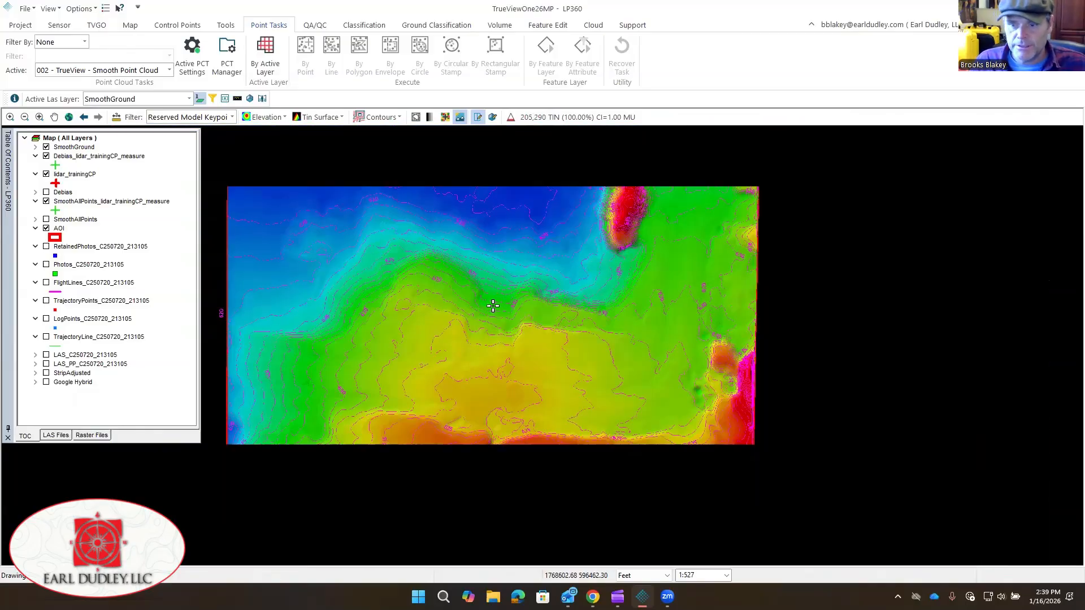
middle_click_drag(576, 347, 634, 346)
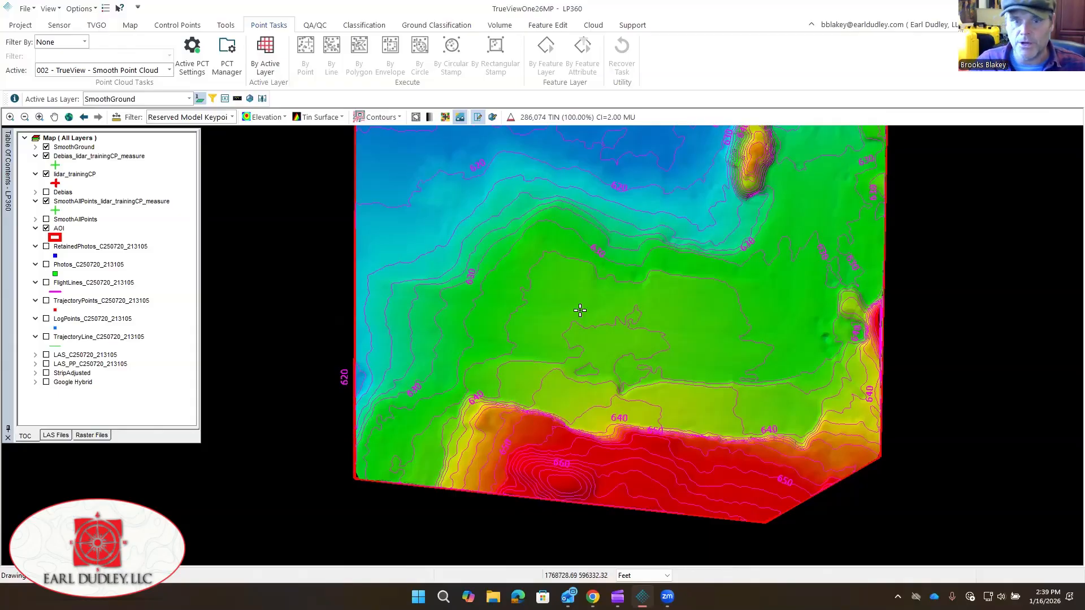
- Hide the contours on the SmoothGround surface
left_click(375, 117)
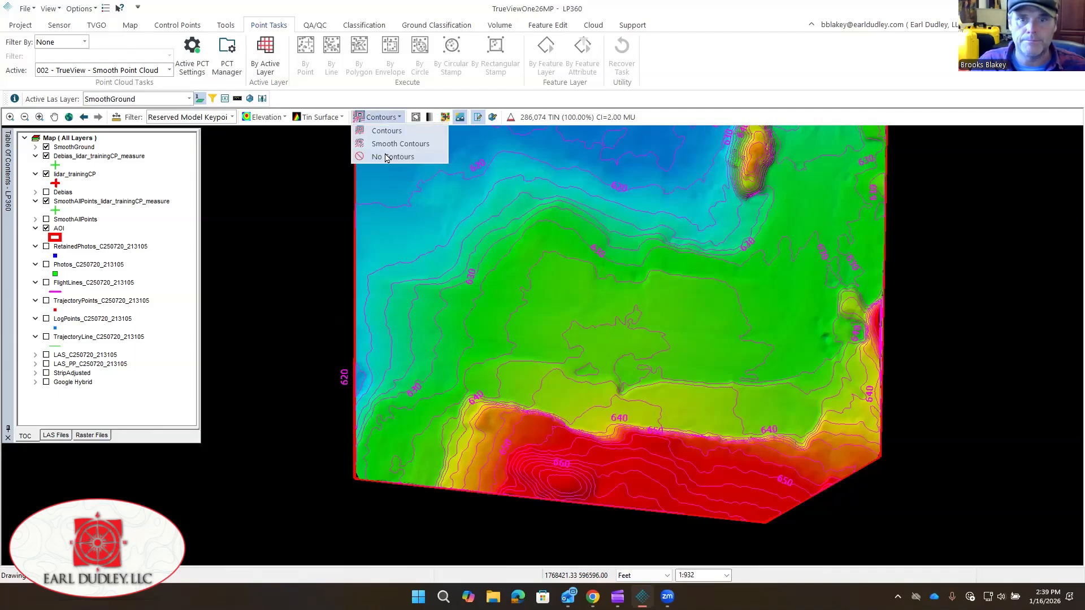
left_click(387, 154)
left_click_drag(564, 273, 553, 308)
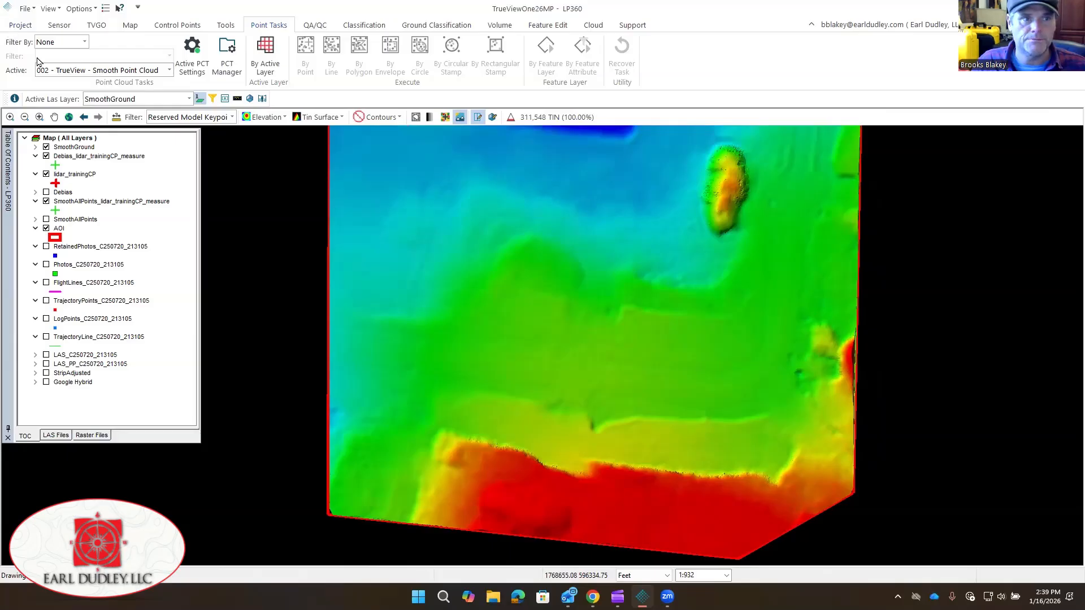
- Start the Export Wizard for the SmoothGround layer and set the export type to Surface
left_click(22, 25)
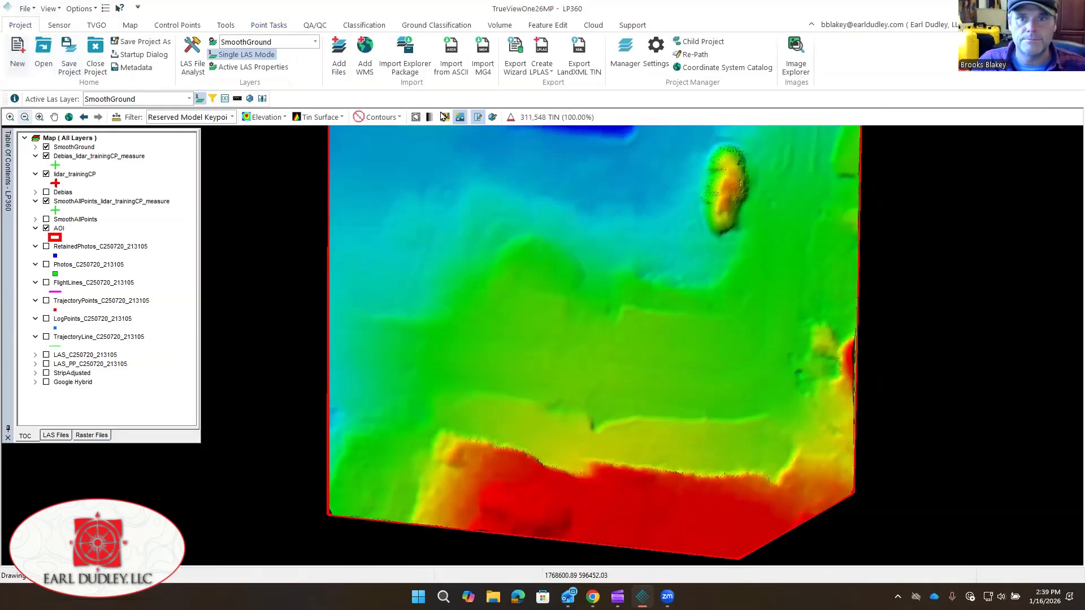
left_click(515, 54)
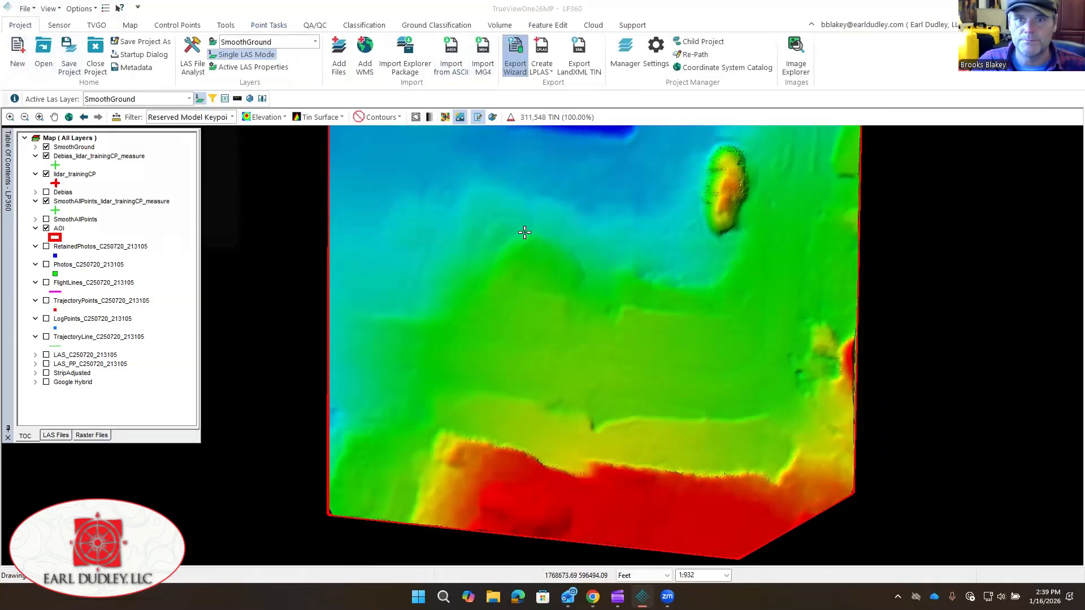
left_click(106, 36)
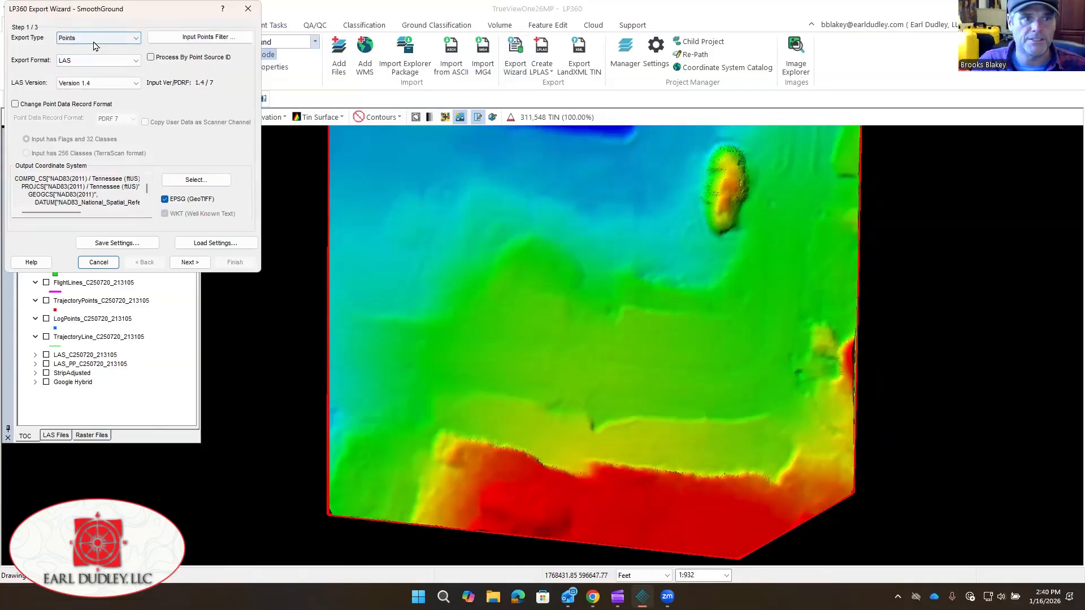
left_click(96, 53)
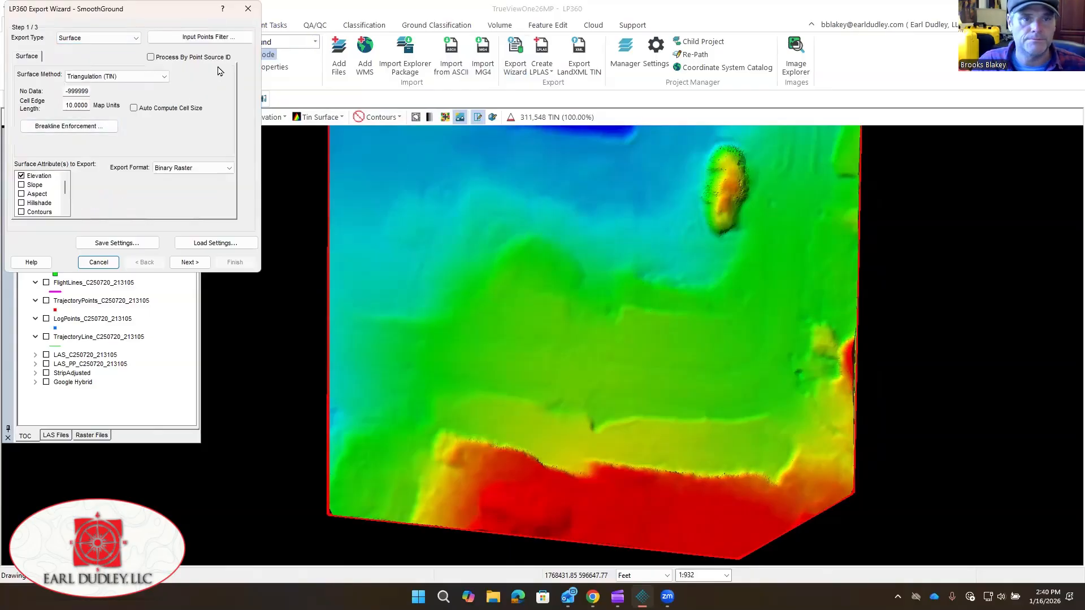
- Filter the surface export's input points to Reserved Model Keypoints and set the cell edge length to .5 map units
left_click(220, 38)
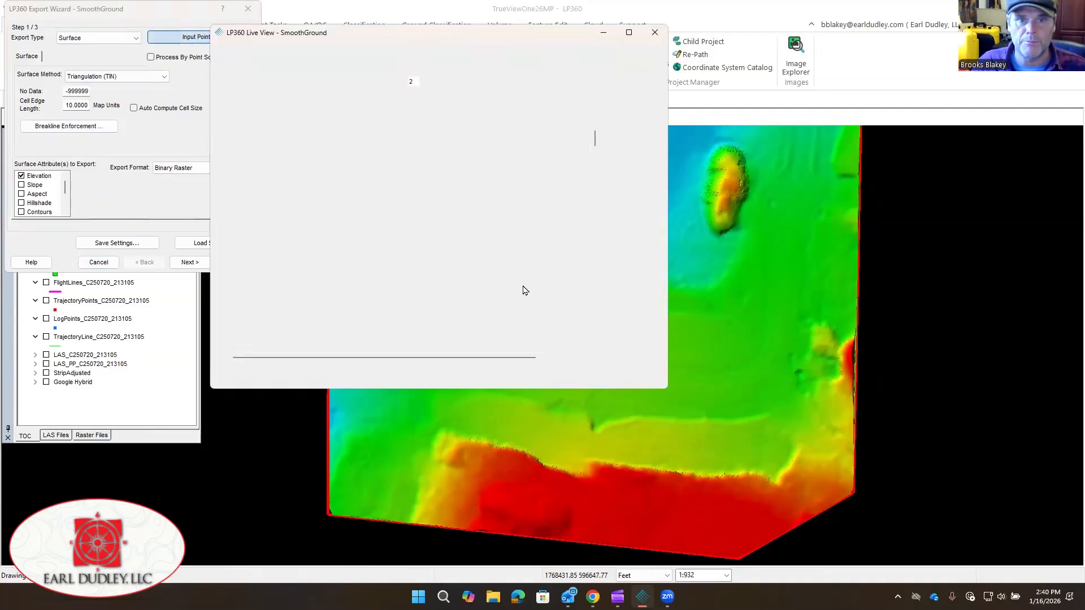
left_click(350, 60)
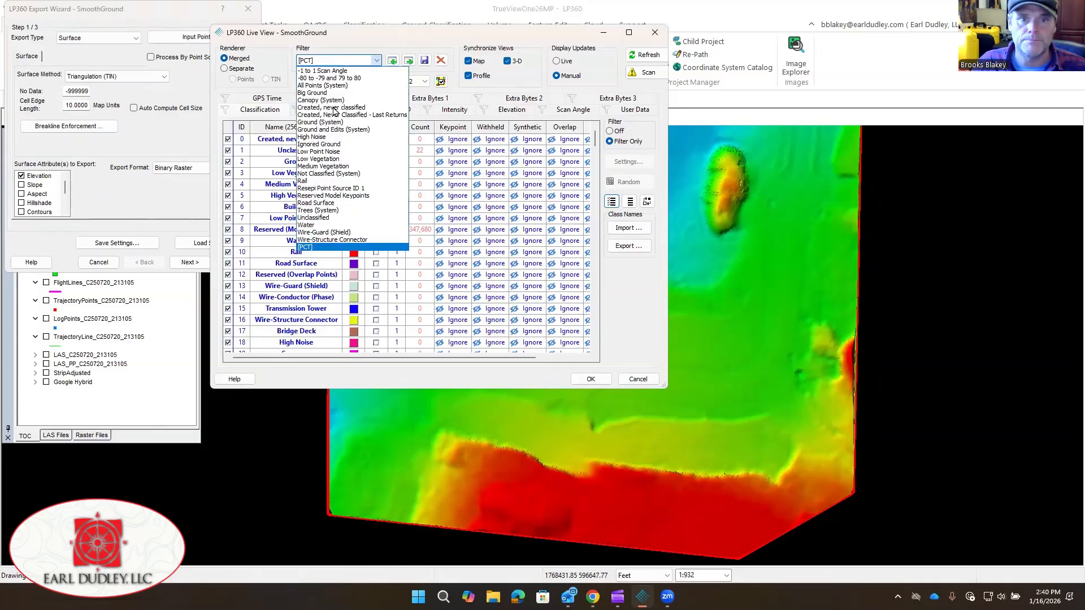
left_click(344, 196)
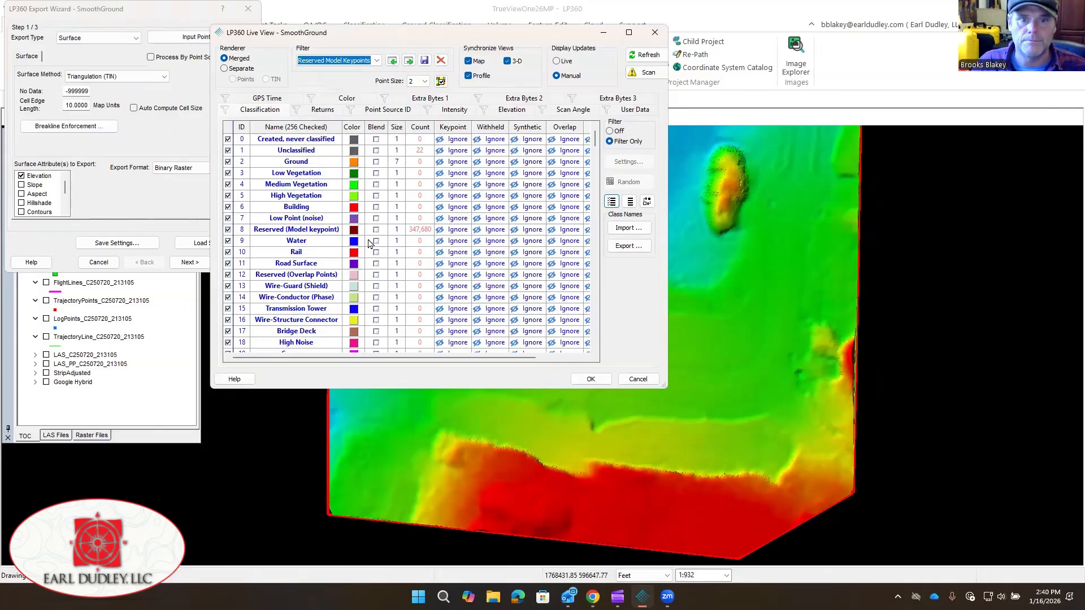
left_click(601, 380)
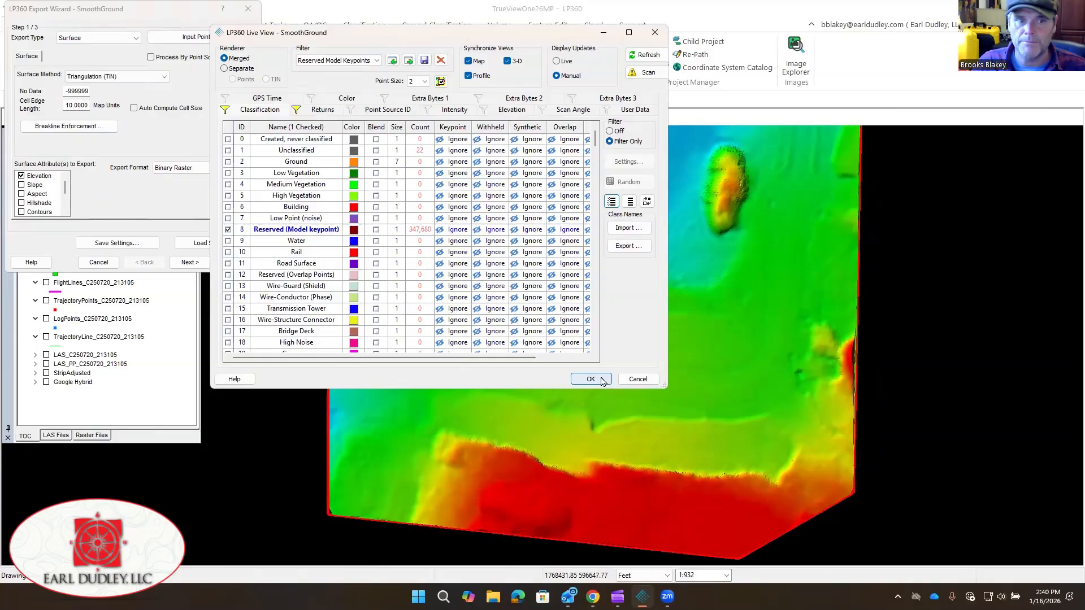
double_click(75, 105)
type(".5")
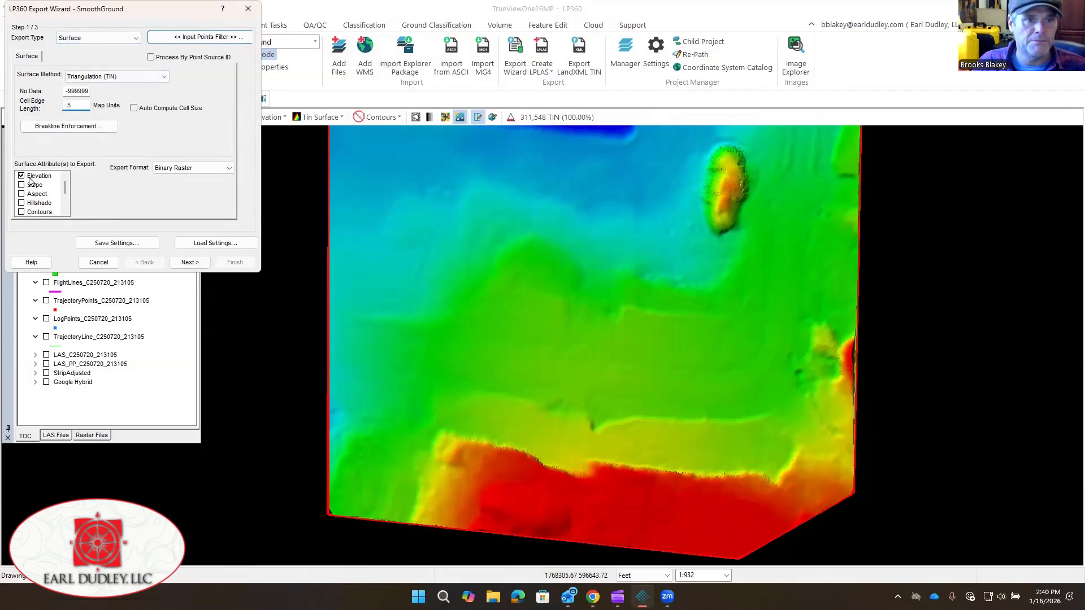
- Set the surface export format to GeoTIFF and cookie cut the export by the AOI polygon layer, with ID as the name field
left_click(191, 168)
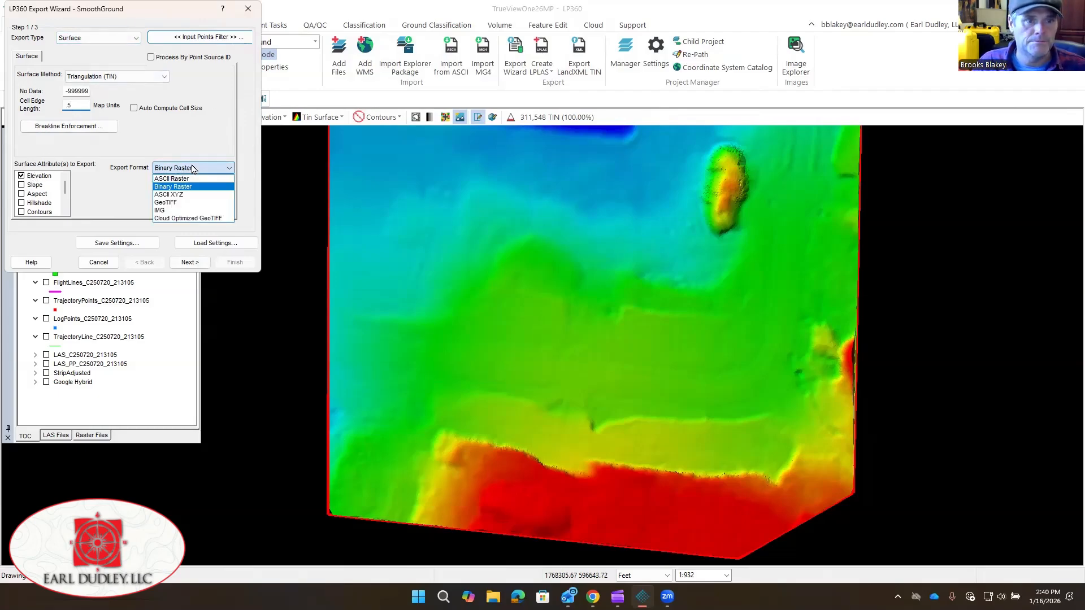
left_click(186, 202)
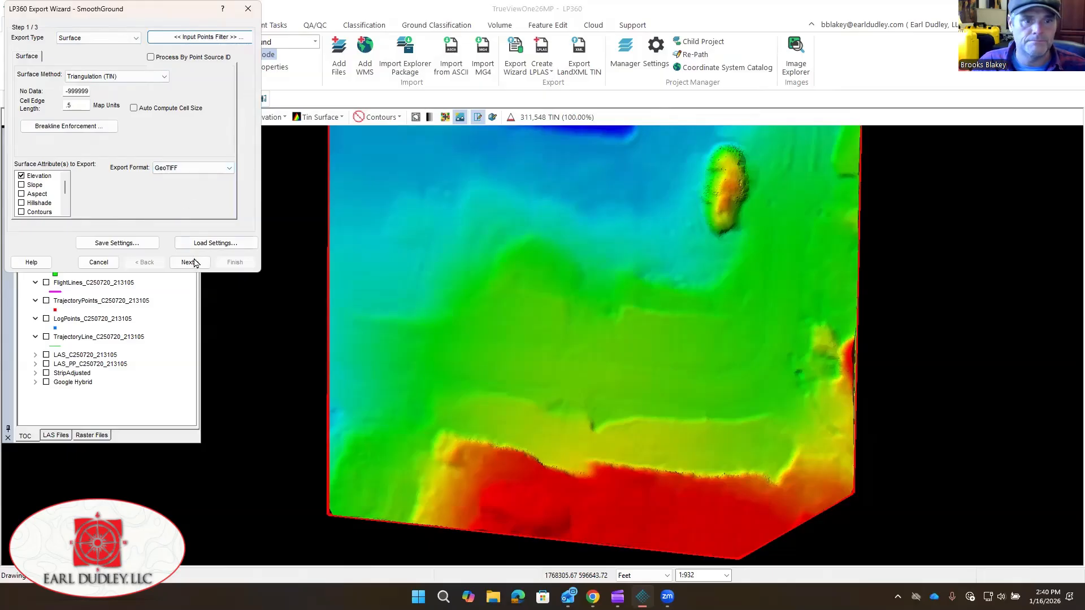
left_click(190, 262)
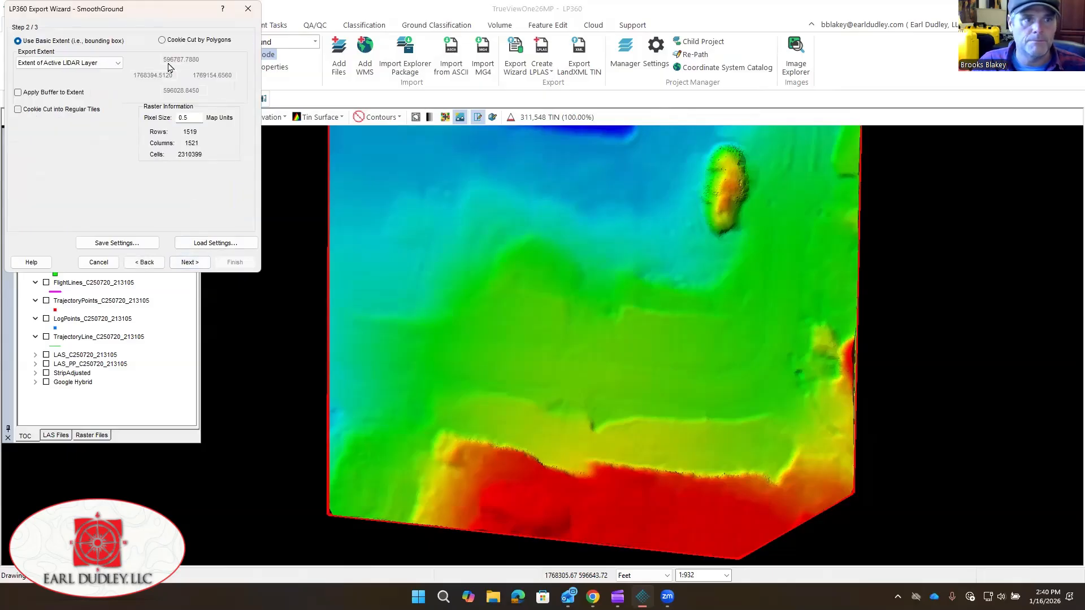
left_click(163, 40)
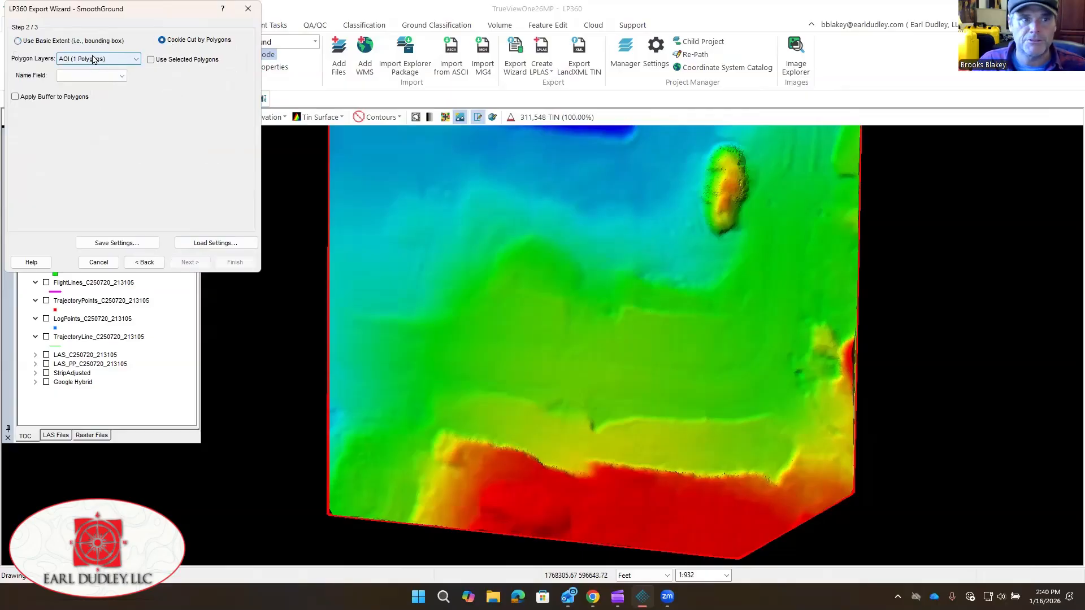
left_click(85, 76)
left_click(68, 85)
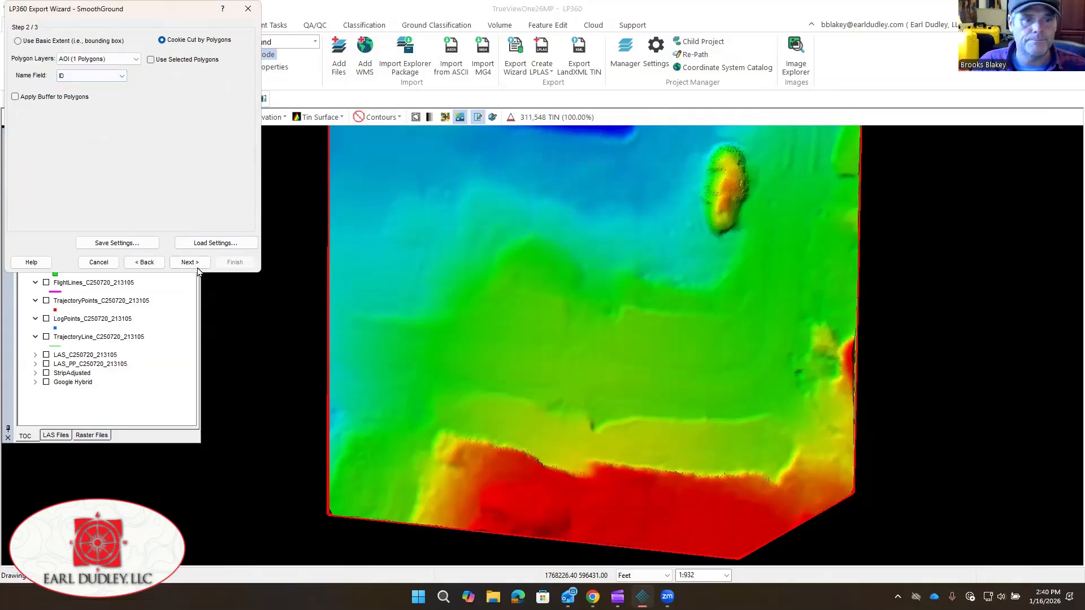
- Create a DEM folder inside the TrueView1 project folder as the export path, and run the surface export
left_click(191, 263)
left_click(220, 49)
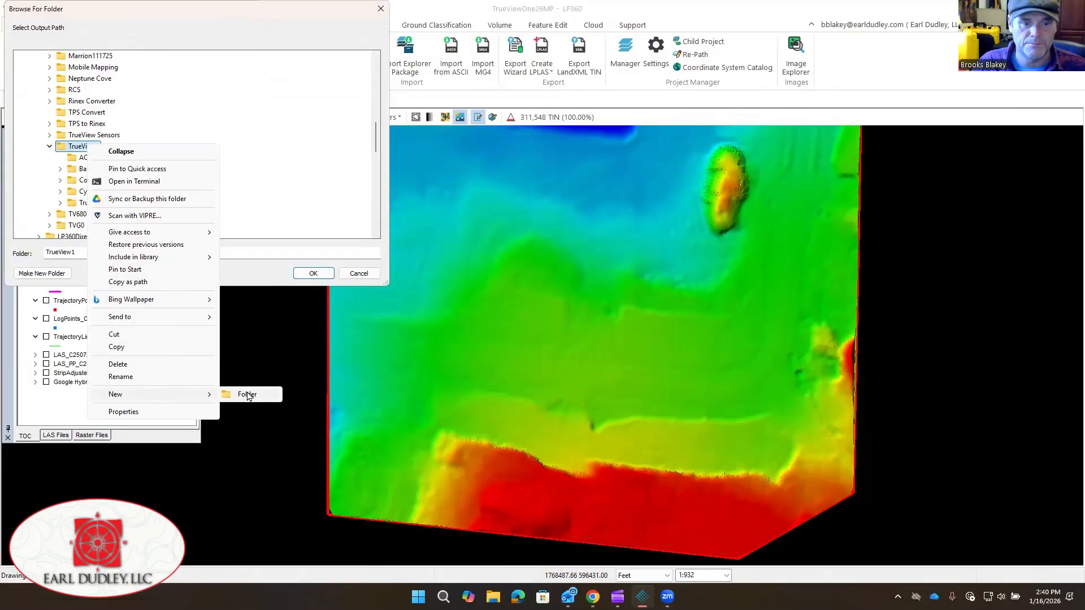
left_click(246, 395)
type("DEM")
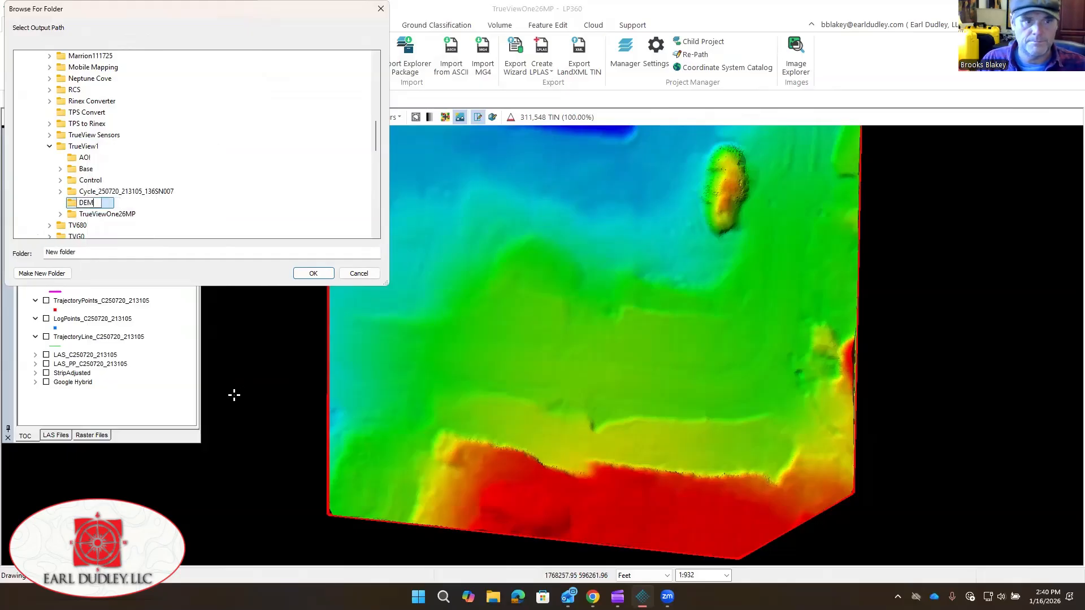
key("Return")
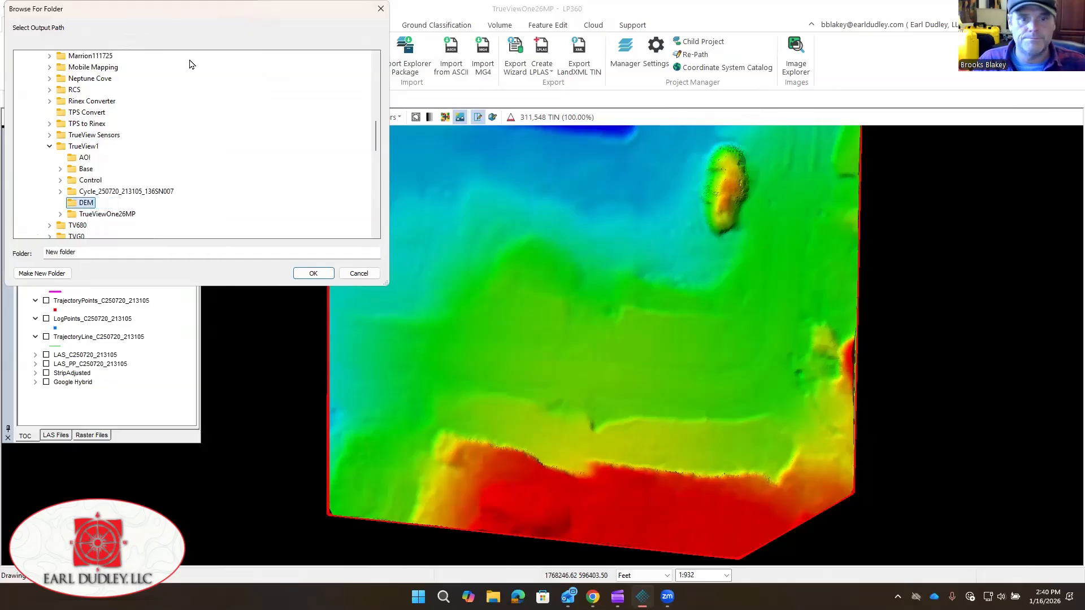
left_click(313, 273)
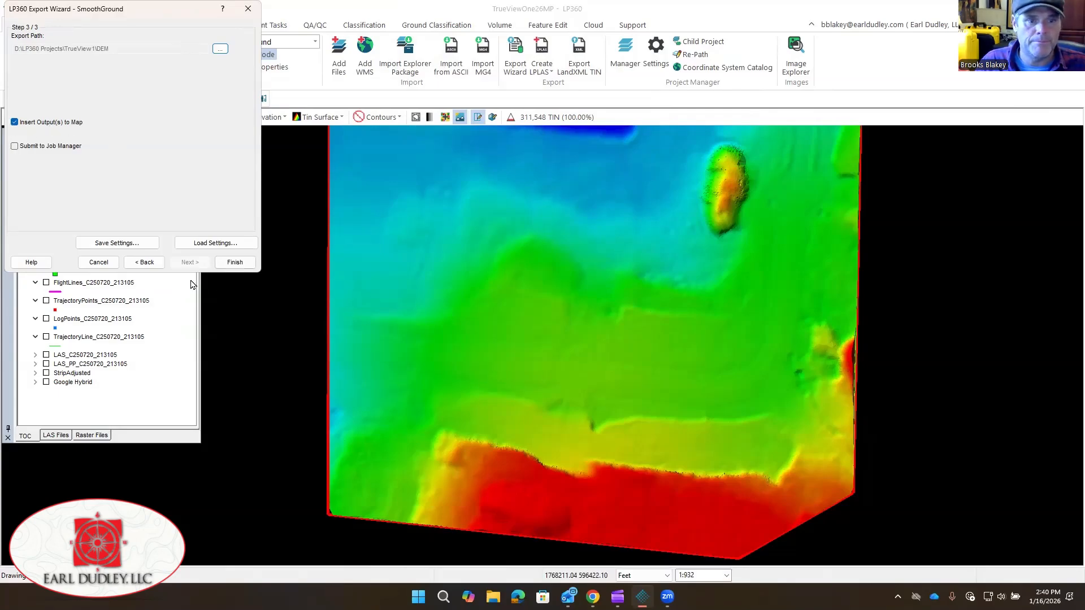
left_click(236, 262)
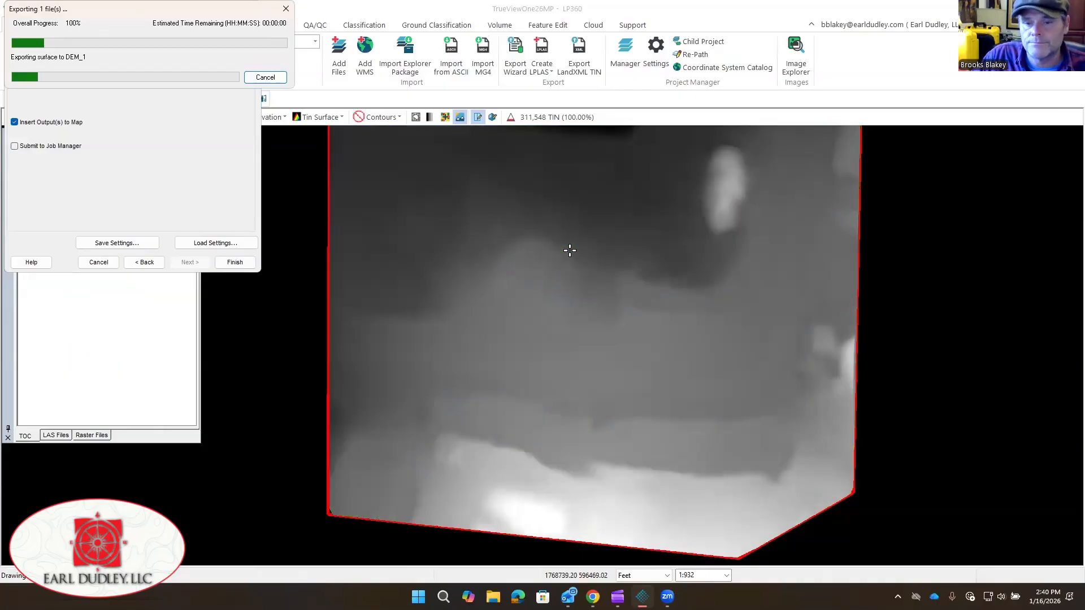
left_click(579, 320)
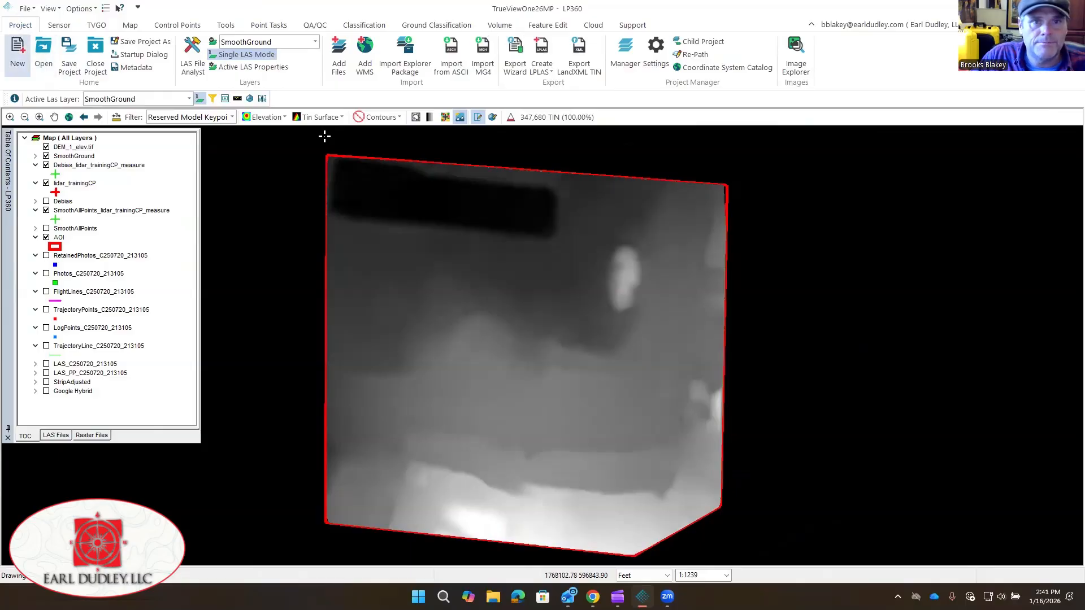
- Add DEM_1_elev.tif from the TrueView1 folder as a DEM to LAS conversion file
left_click(334, 58)
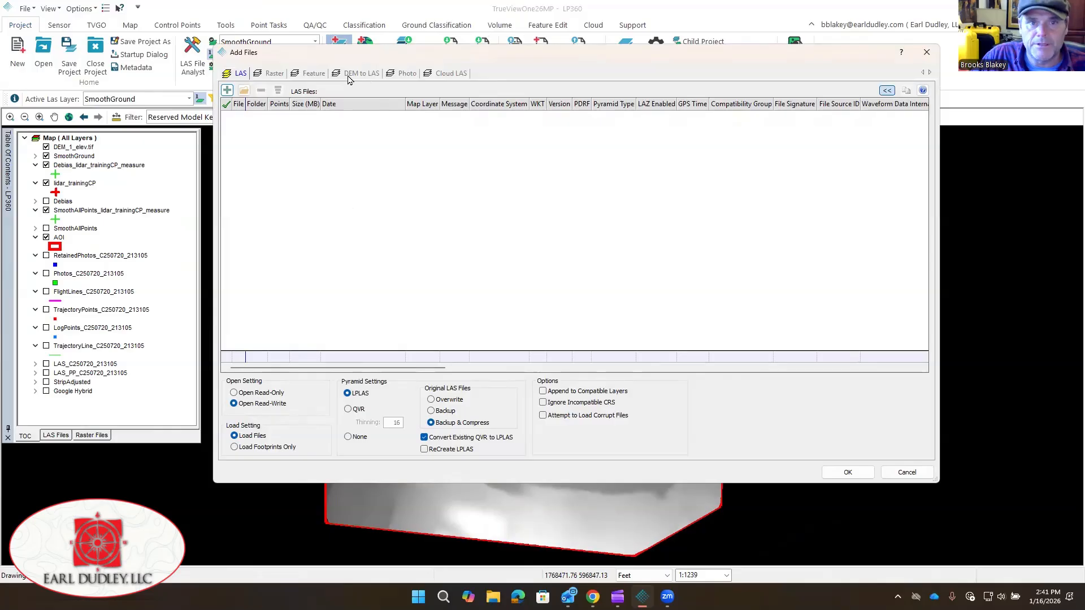
left_click(359, 74)
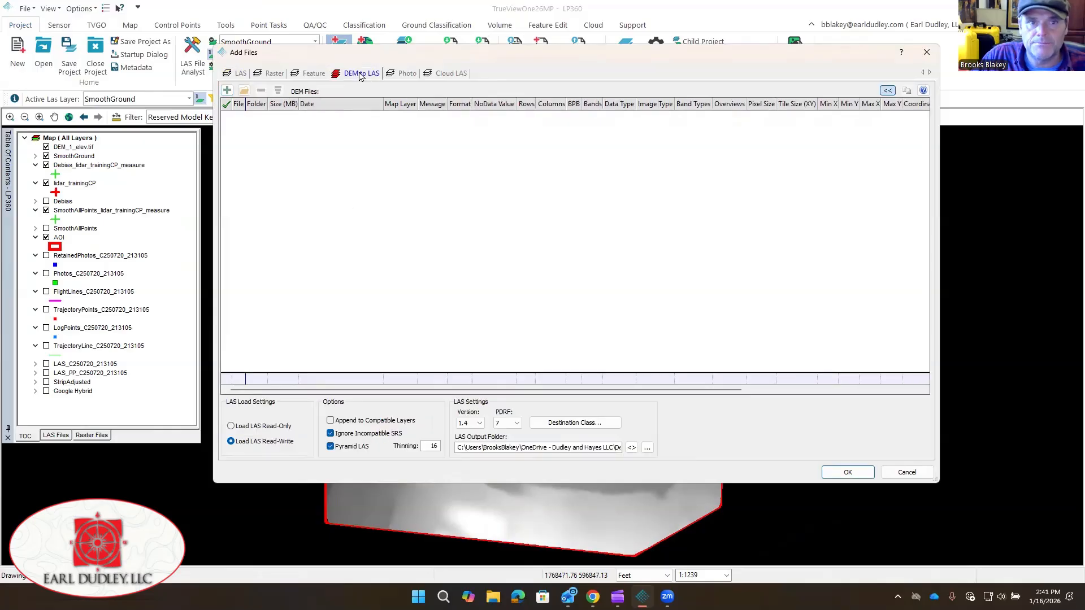
left_click(227, 91)
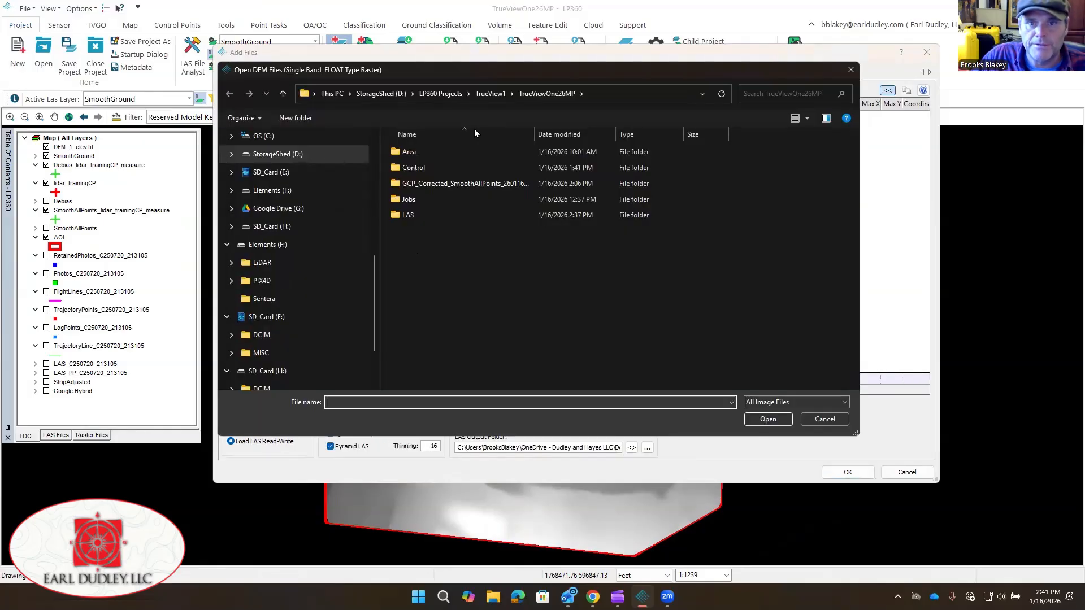
left_click(500, 97)
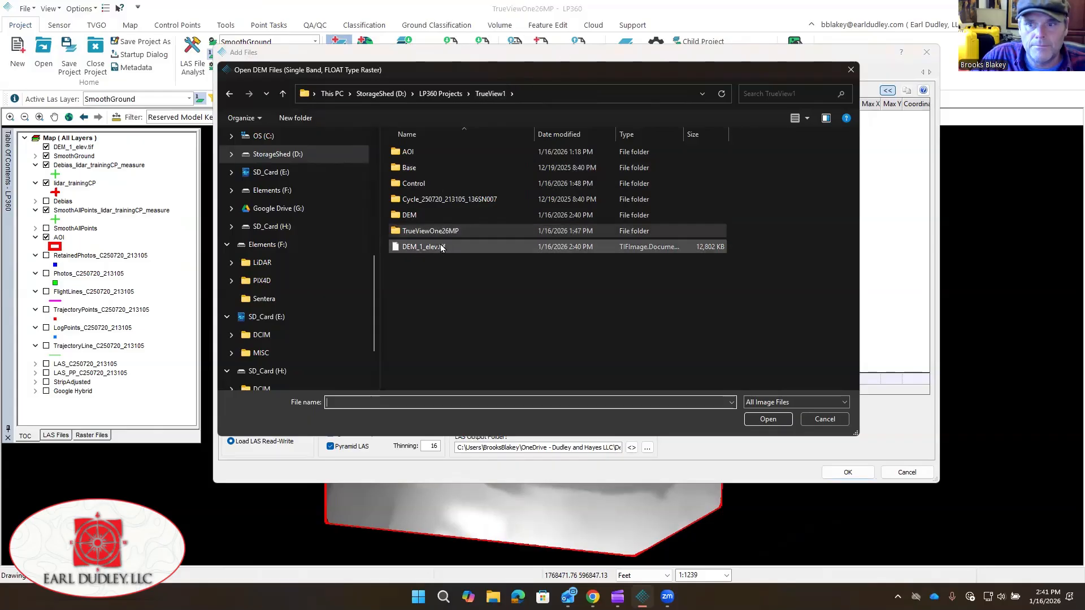
double_click(423, 247)
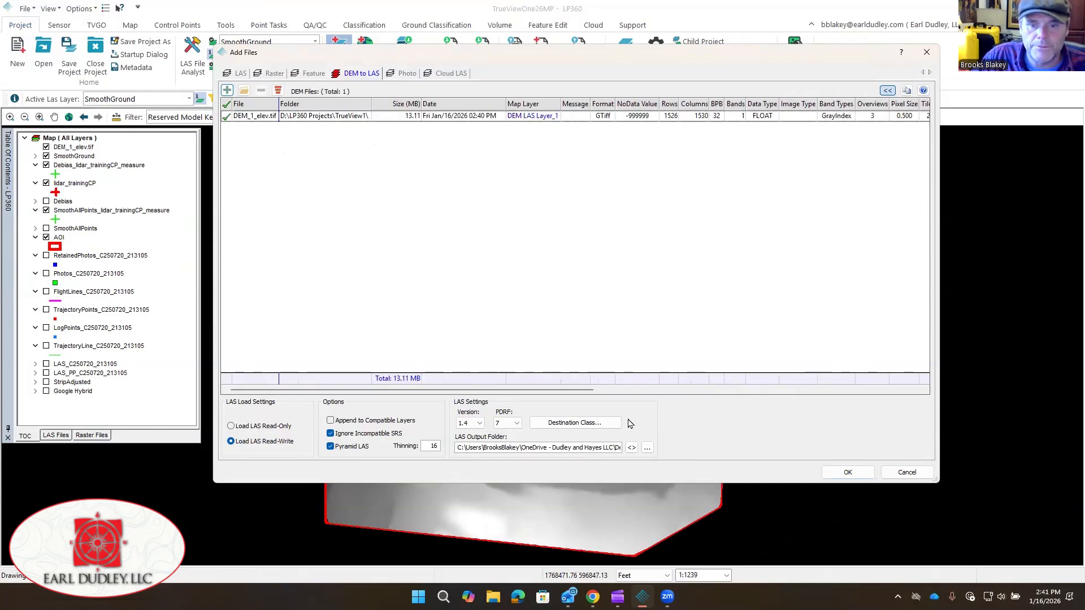
- Clear the existing LAS output folder path by hand
left_click(631, 449)
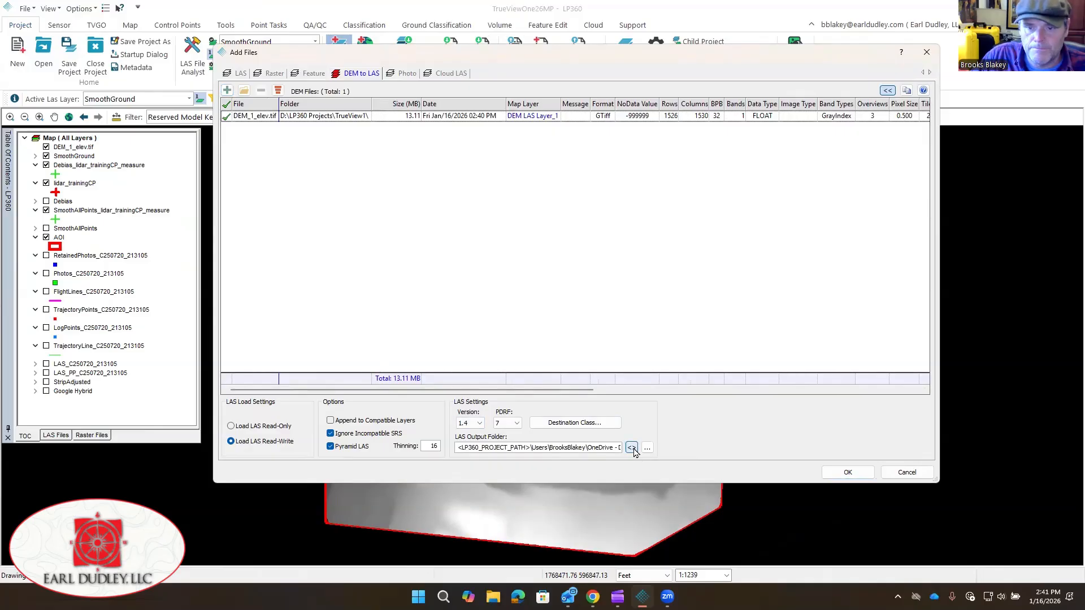
left_click(614, 449)
left_click_drag(615, 448, 438, 444)
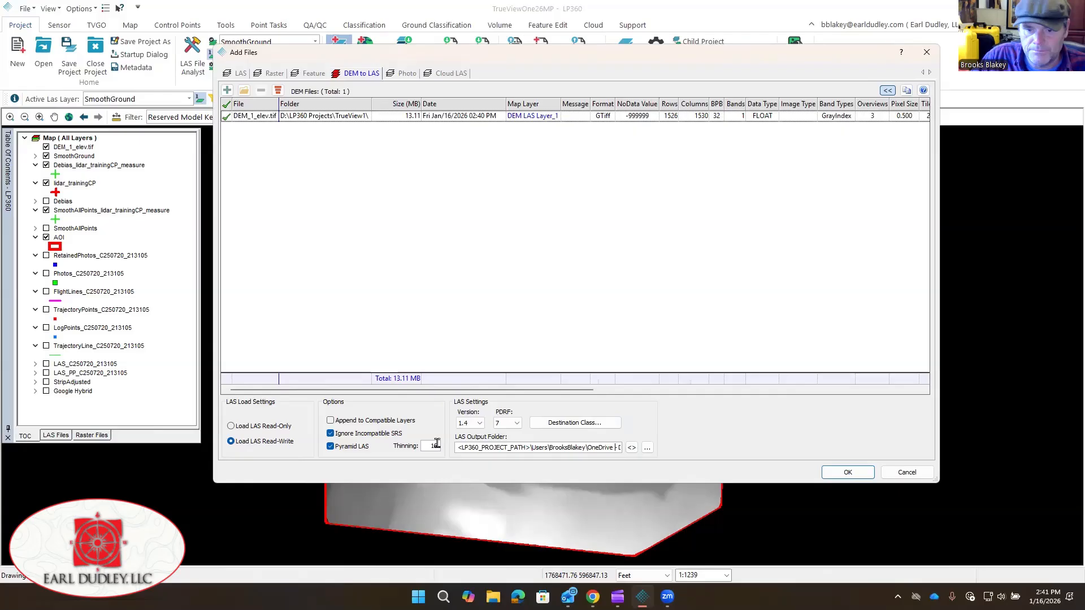
key("BackSpace")
left_click_drag(592, 446, 372, 438)
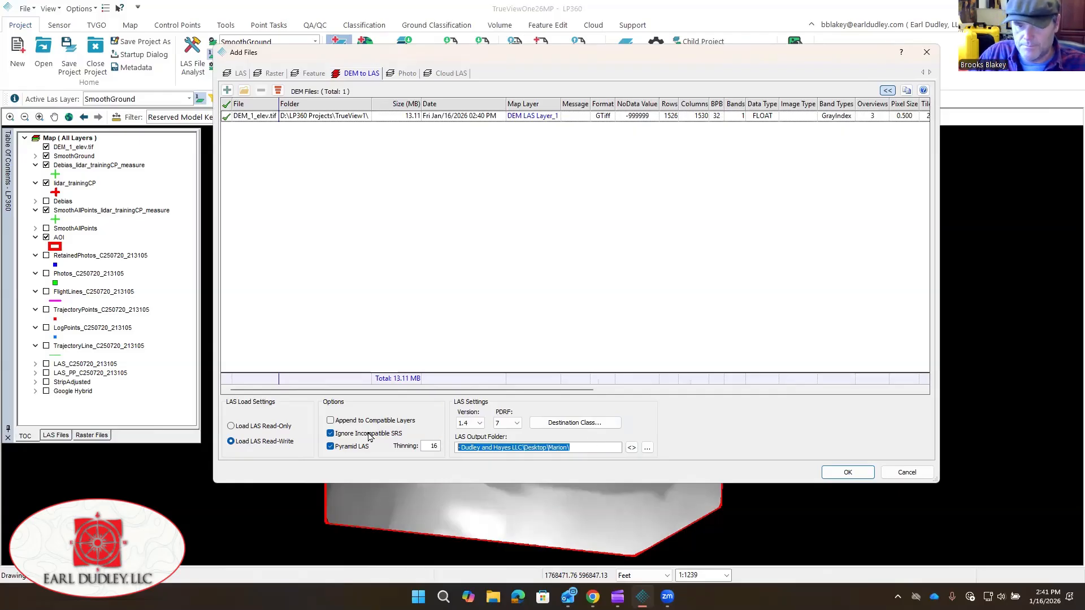
key("BackSpace")
left_click(632, 447)
- Create a GridFile folder inside TrueViewOne26MP's LAS folder and choose it as the LAS output folder
left_click(651, 447)
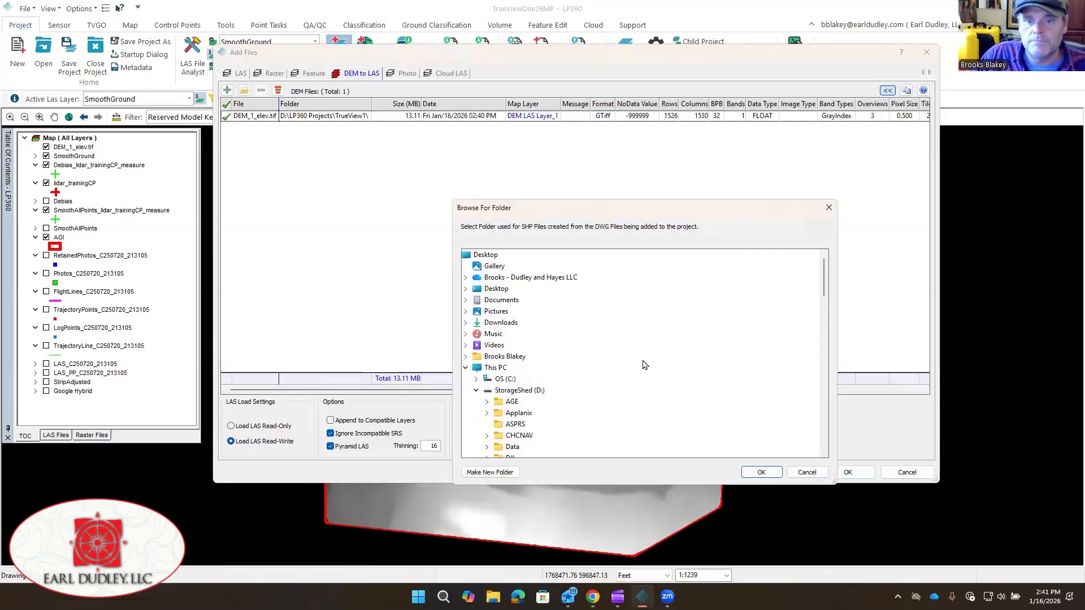
scroll(610, 376, "down", 3)
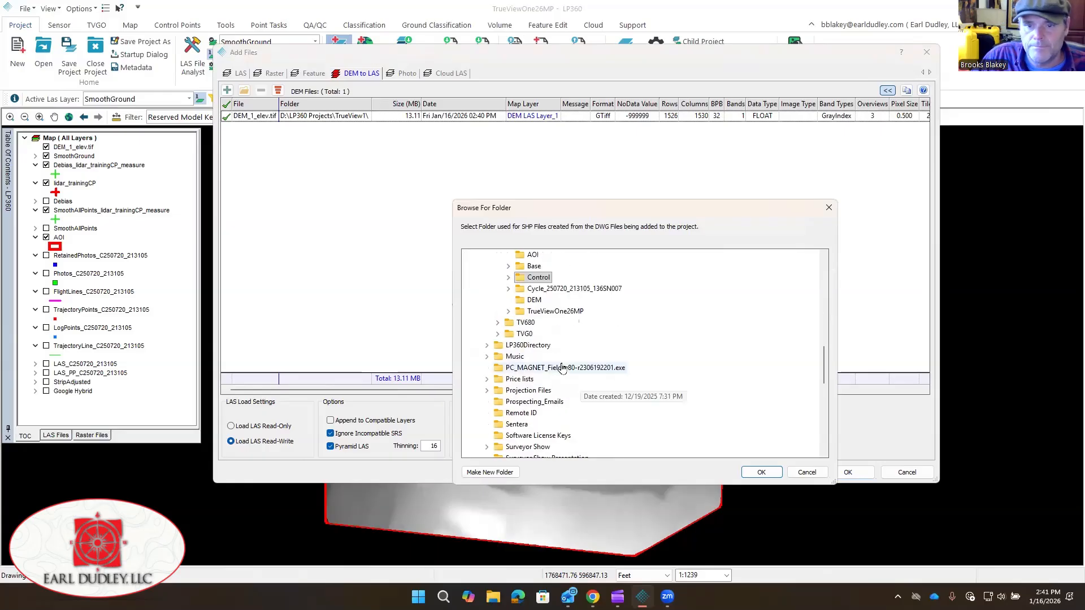
scroll(516, 321, "up", 2)
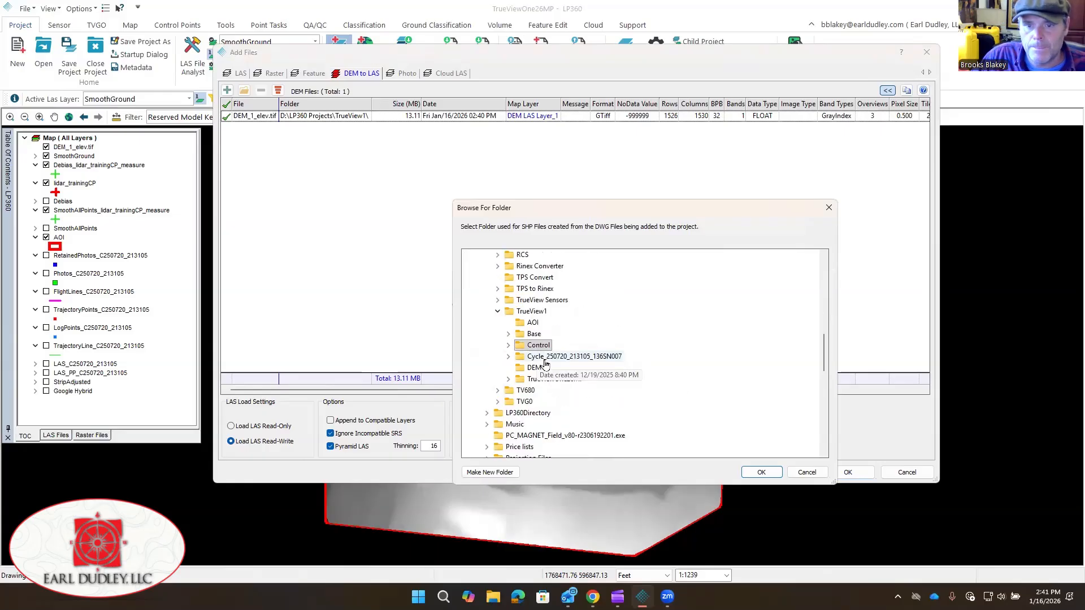
left_click(508, 379)
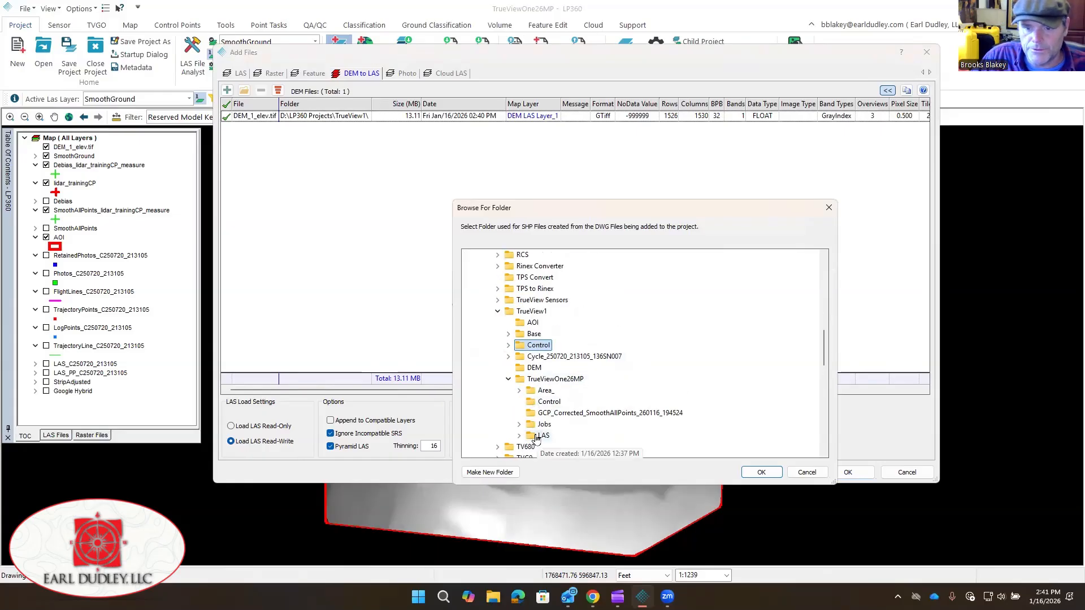
left_click(537, 436)
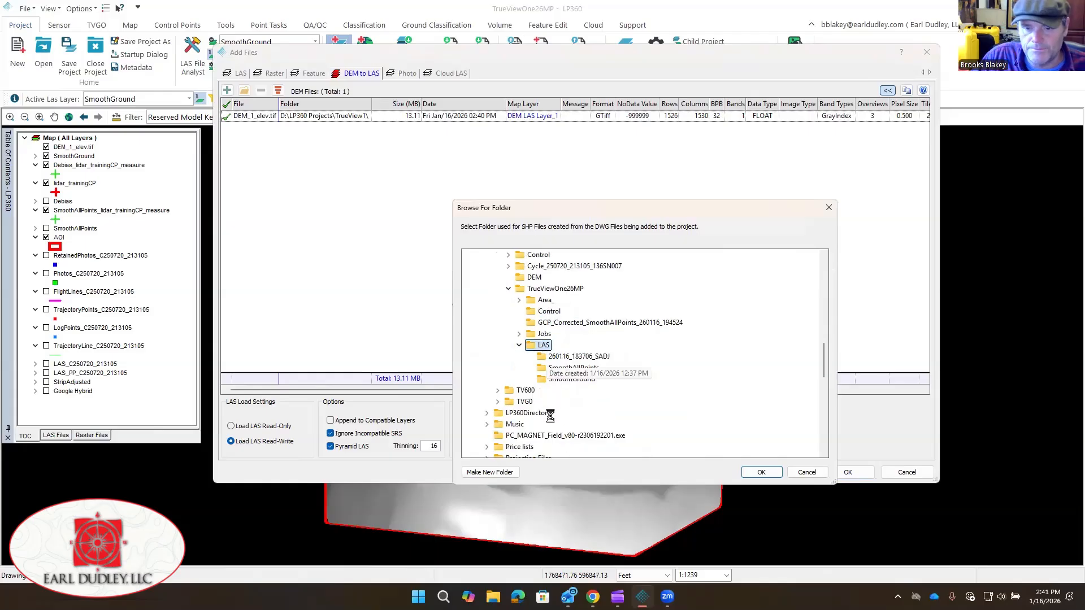
right_click(544, 345)
mouse_move(642, 320)
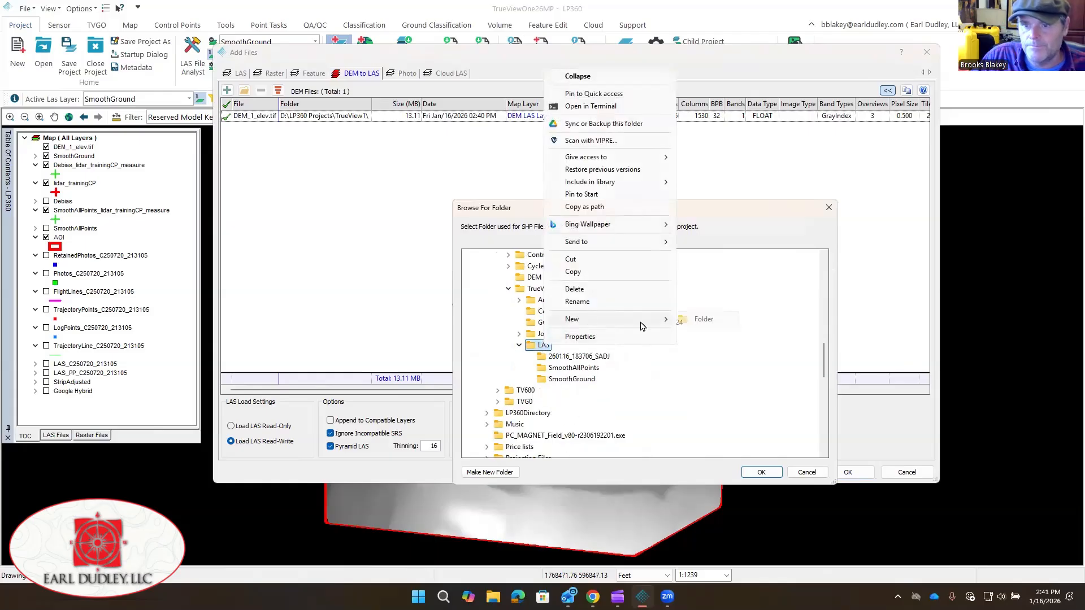
left_click(700, 320)
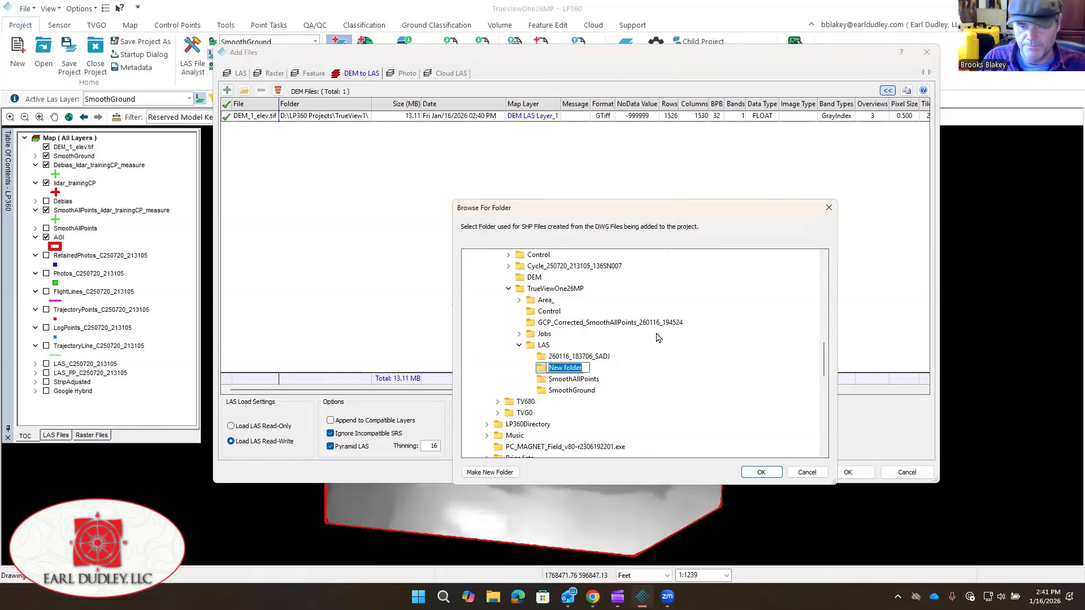
type("GridFi")
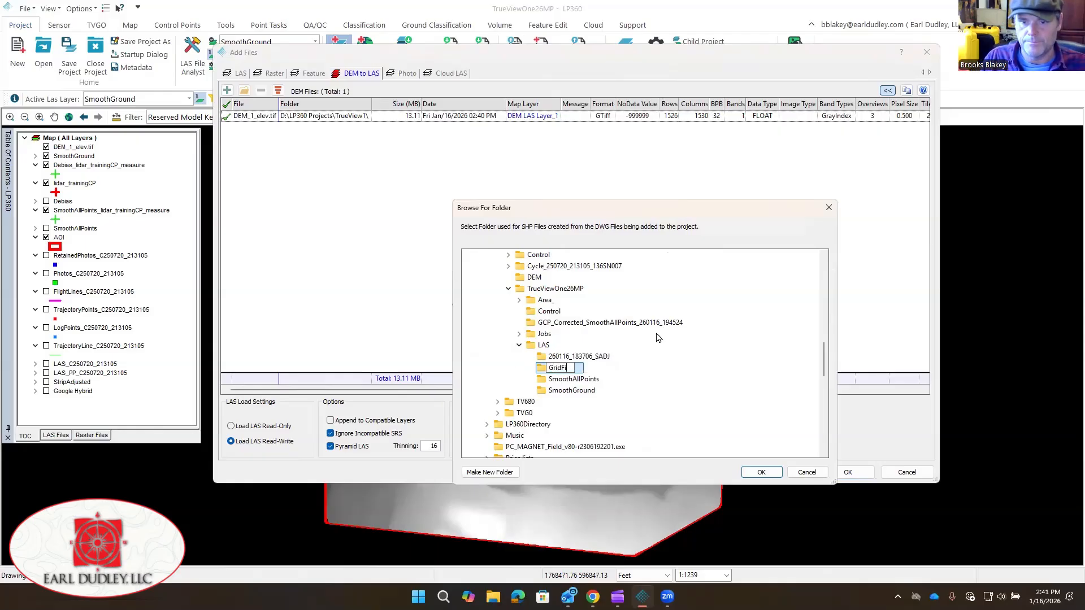
type("le")
key("Return")
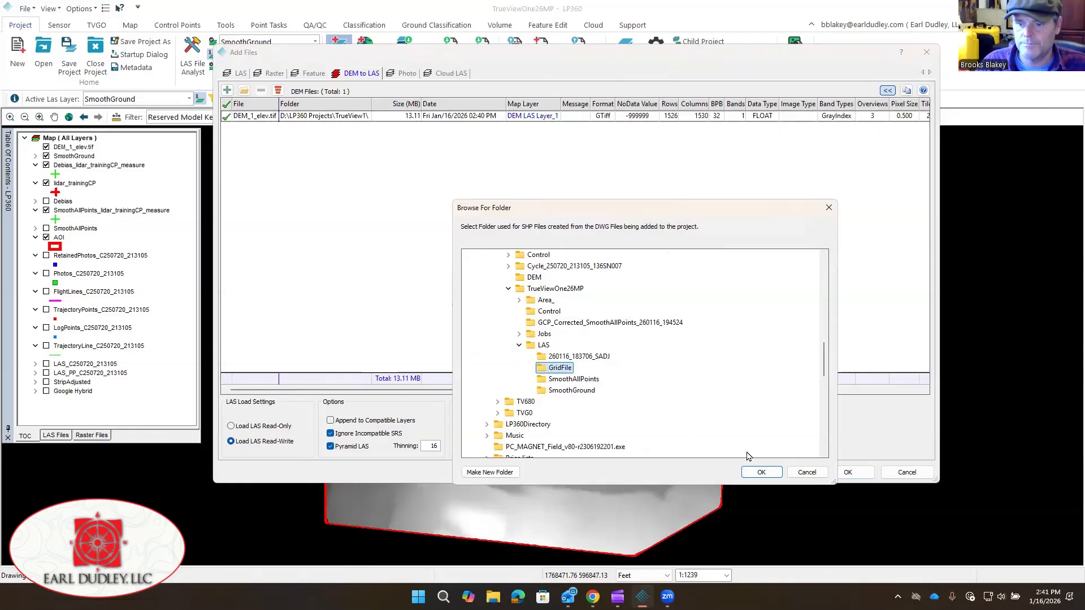
left_click(761, 472)
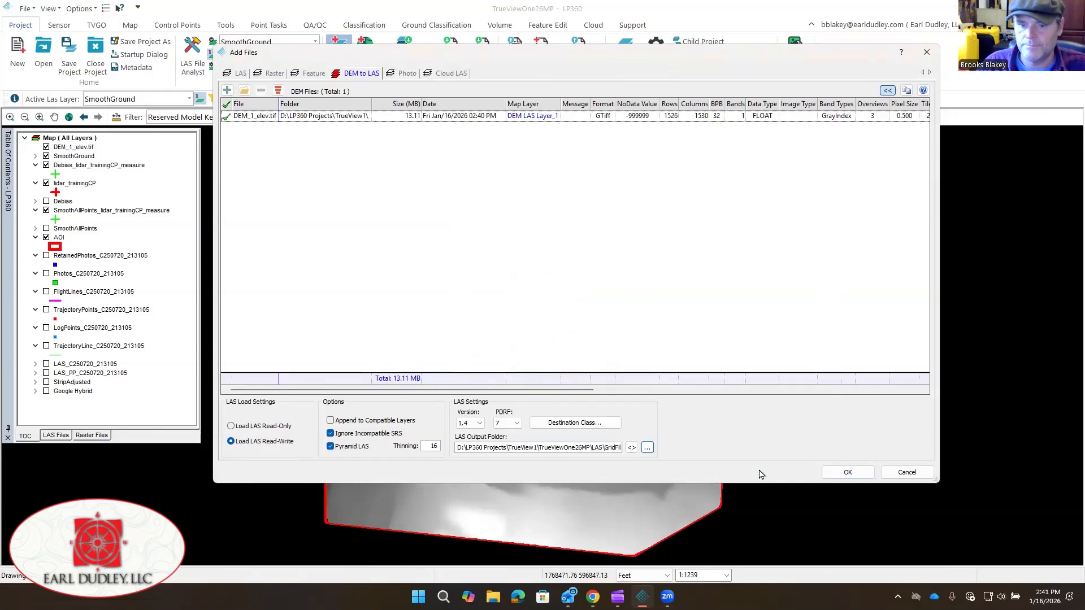
- Set the destination class to 2 Ground and convert the DEM file into a LAS layer on the map
left_click(575, 424)
left_click(516, 174)
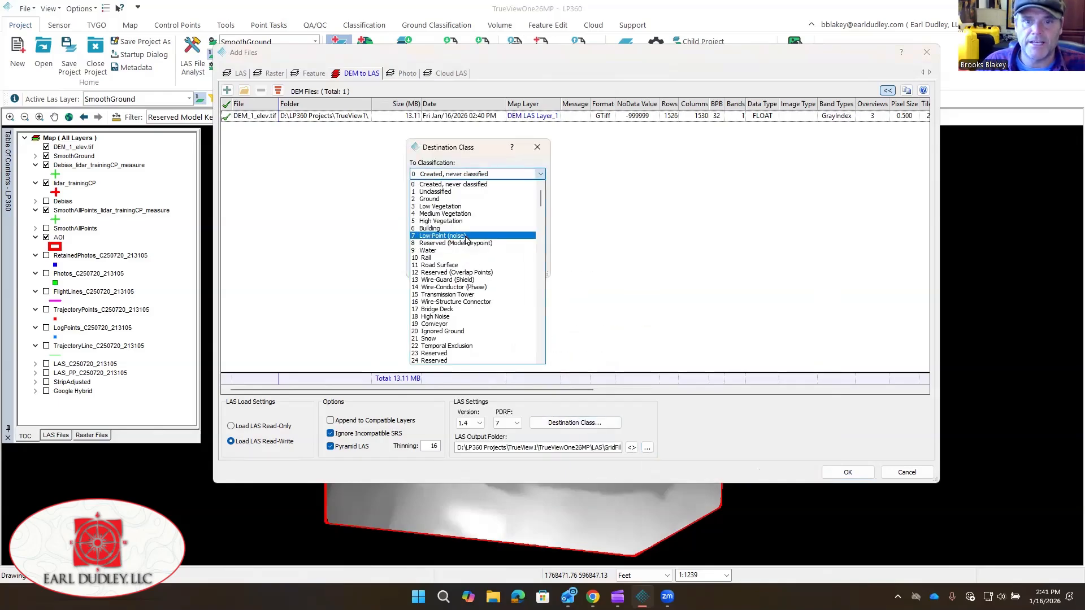
left_click(467, 200)
left_click(473, 267)
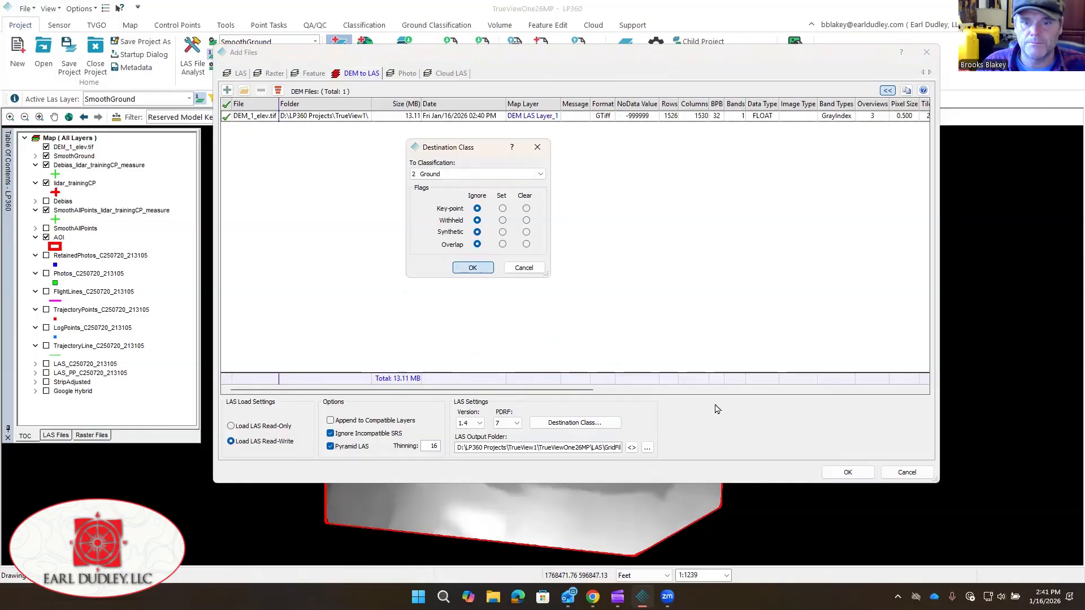
left_click(866, 477)
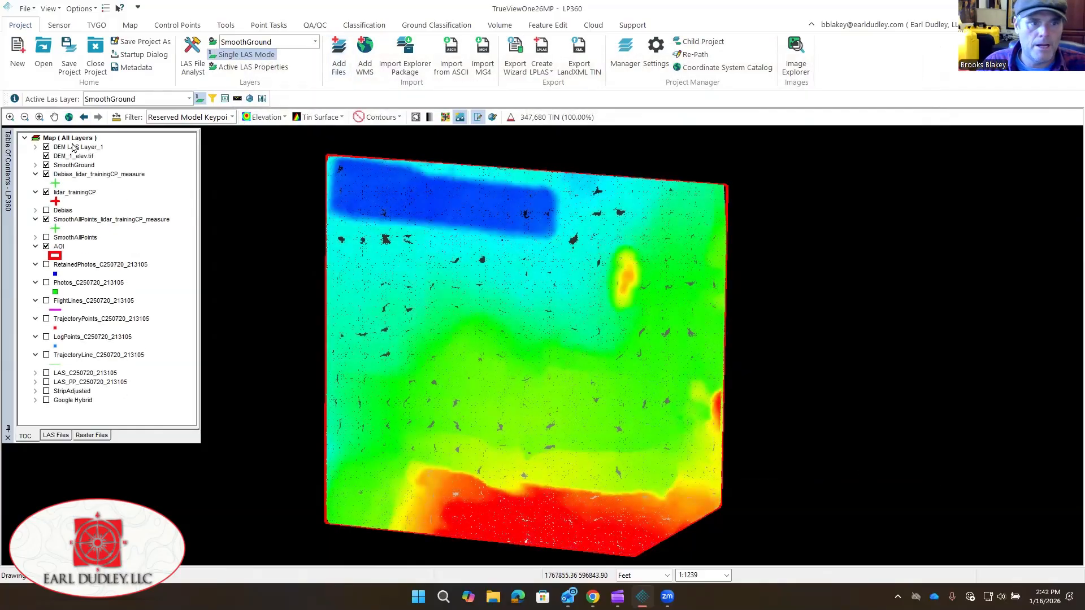
- Make DEM LAS Layer_1 the active LAS layer and remove the DEM_1_elev.tif layer from the map
left_click(120, 102)
left_click(63, 112)
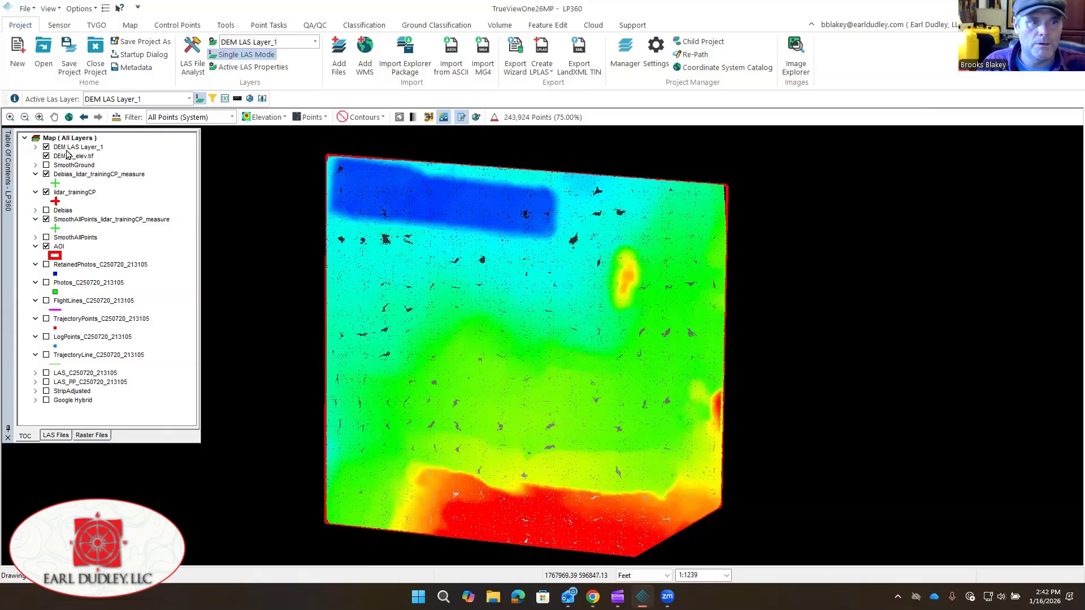
right_click(65, 160)
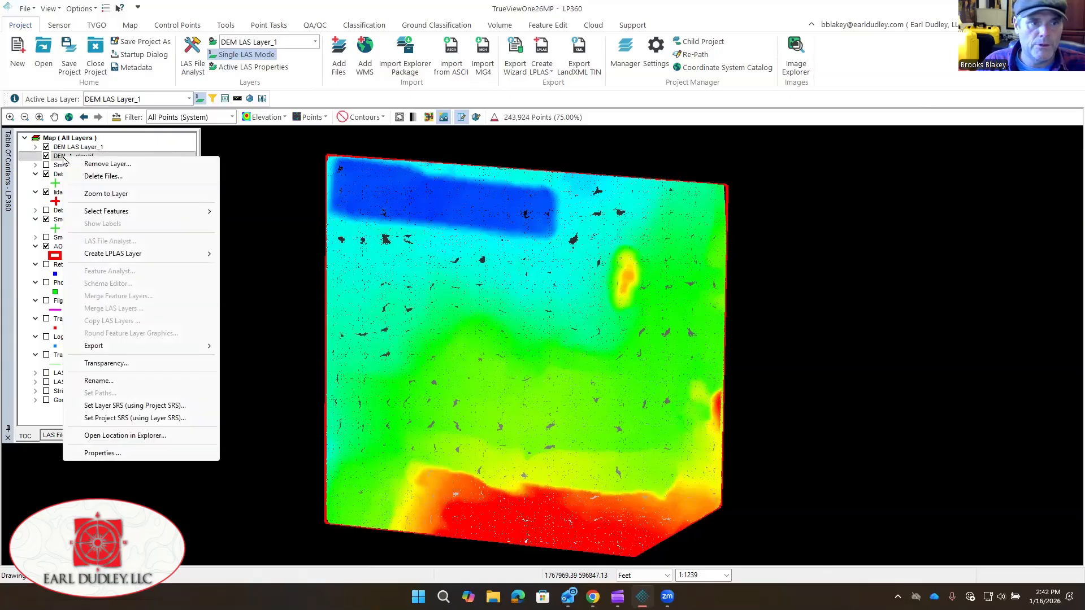
left_click(107, 164)
left_click(585, 328)
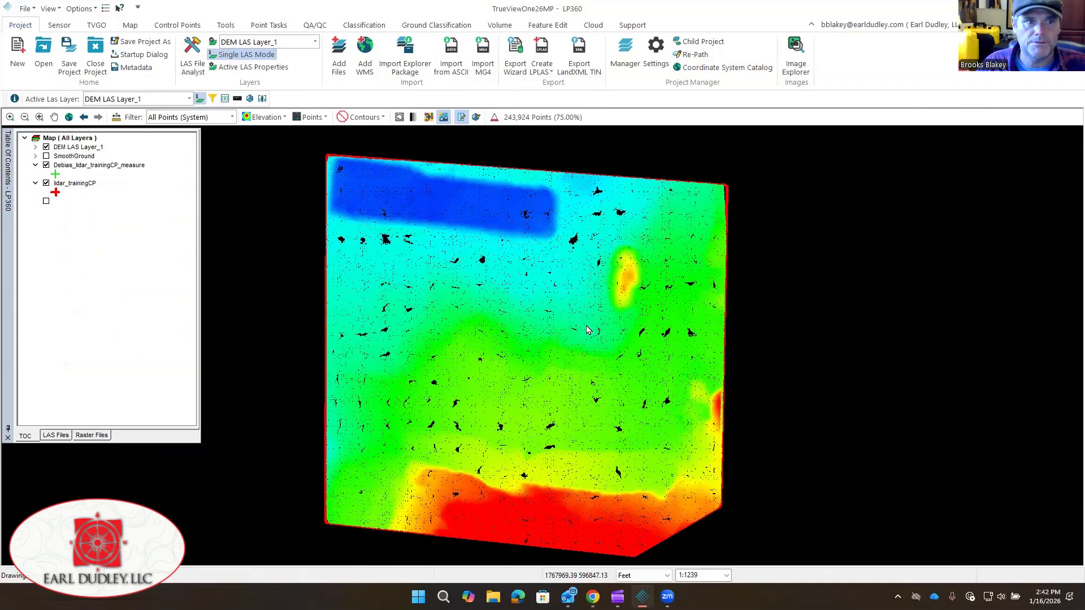
- Rename the DEM LAS Layer_1 layer as Grid File
left_click(76, 149)
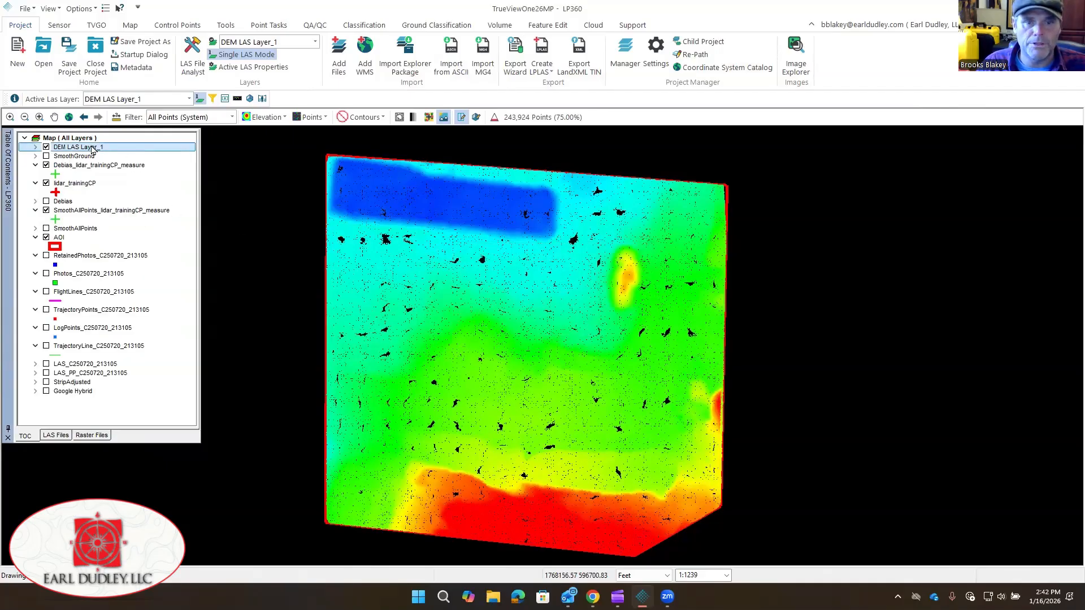
right_click(87, 149)
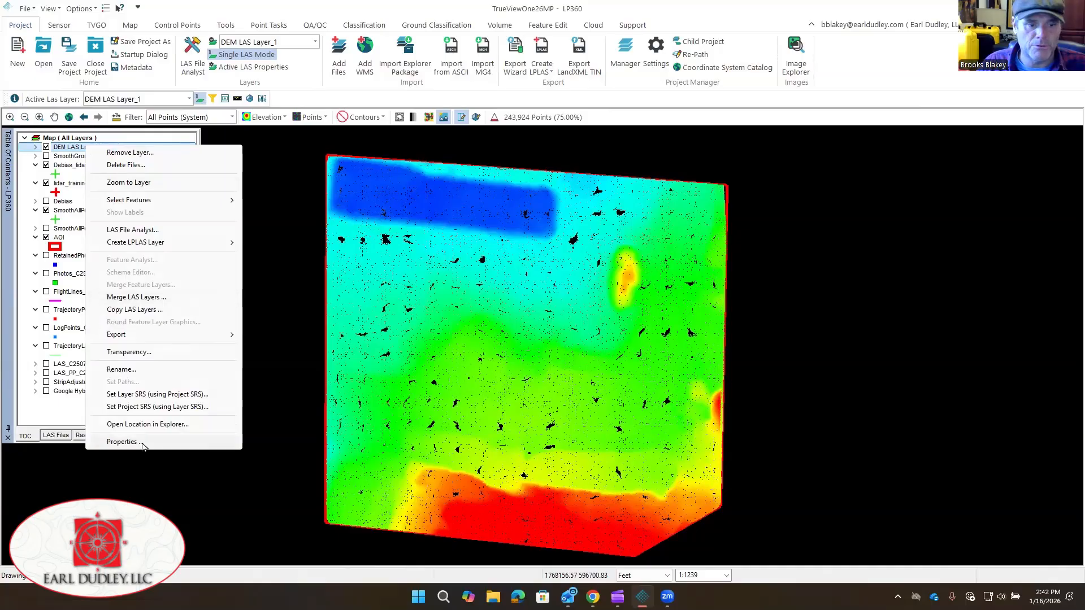
left_click(148, 371)
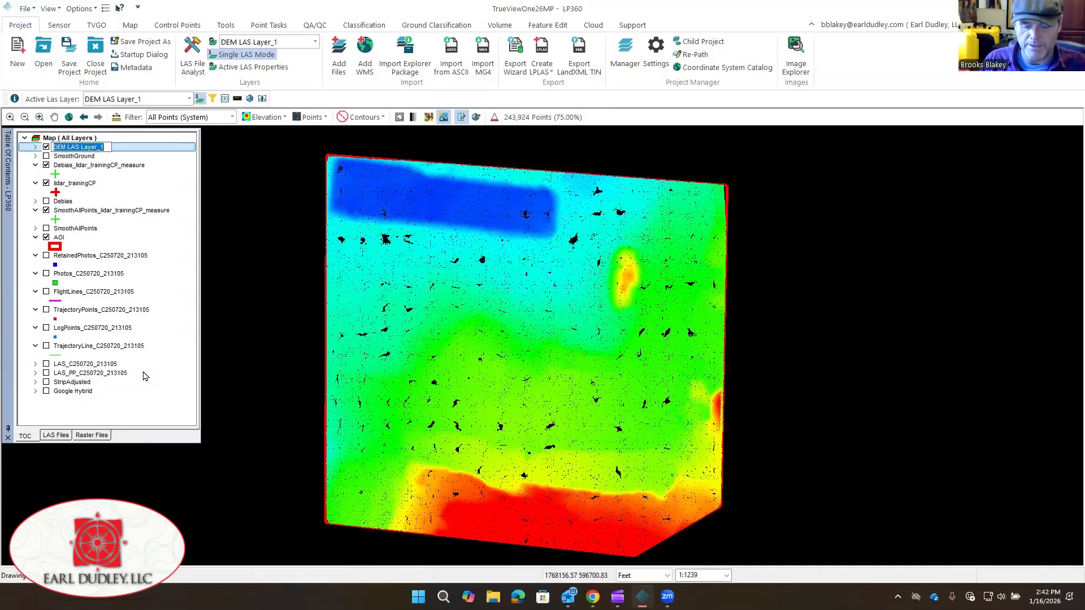
type("GFr")
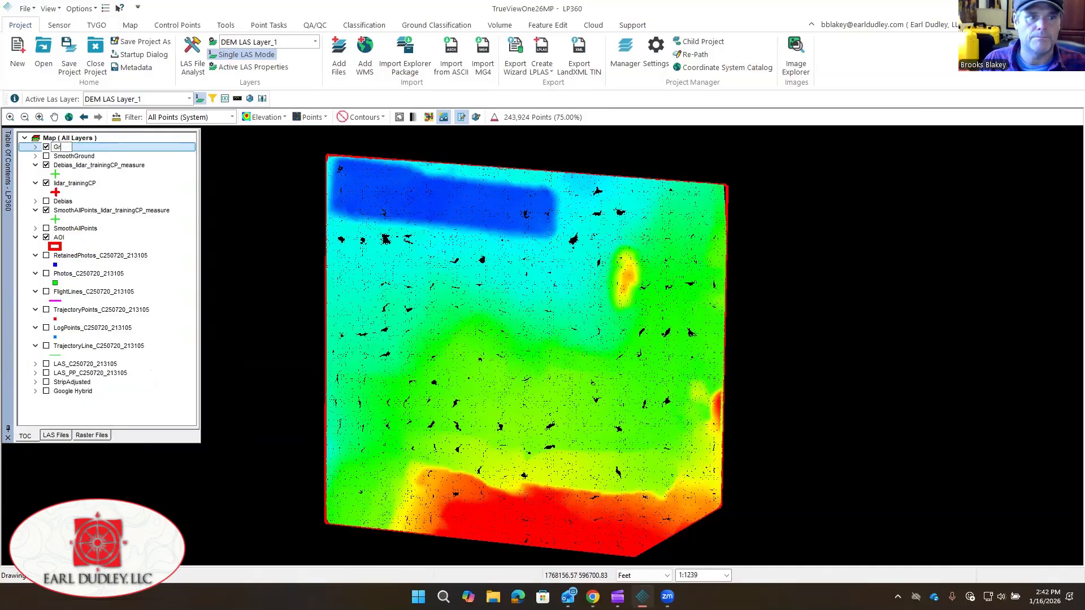
key("Return")
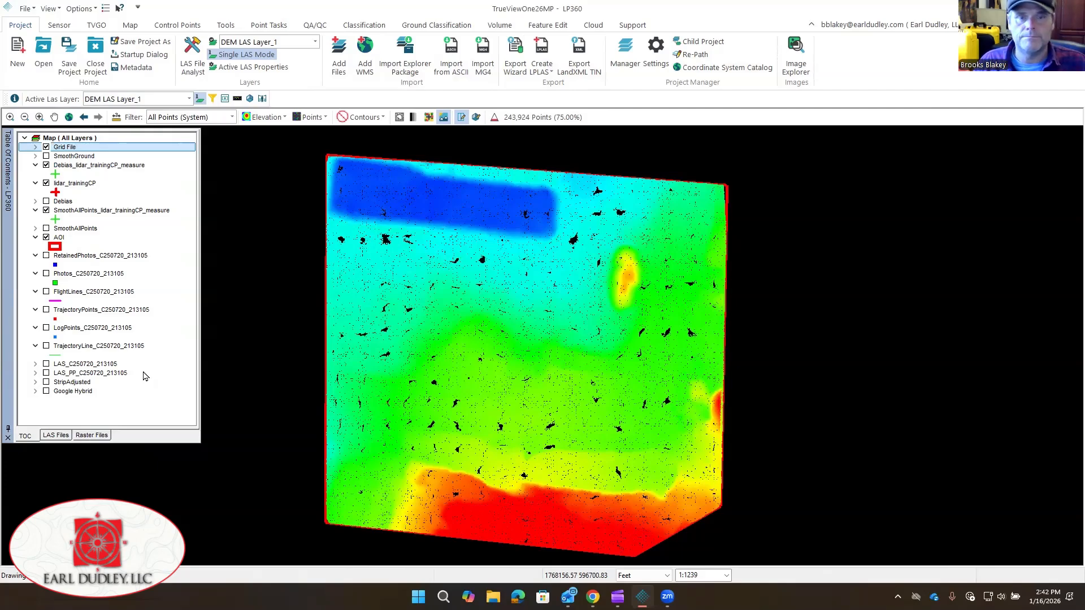
- Examine the gridded ground points of the Grid File layer up close in the immersive 3D view
left_click(262, 99)
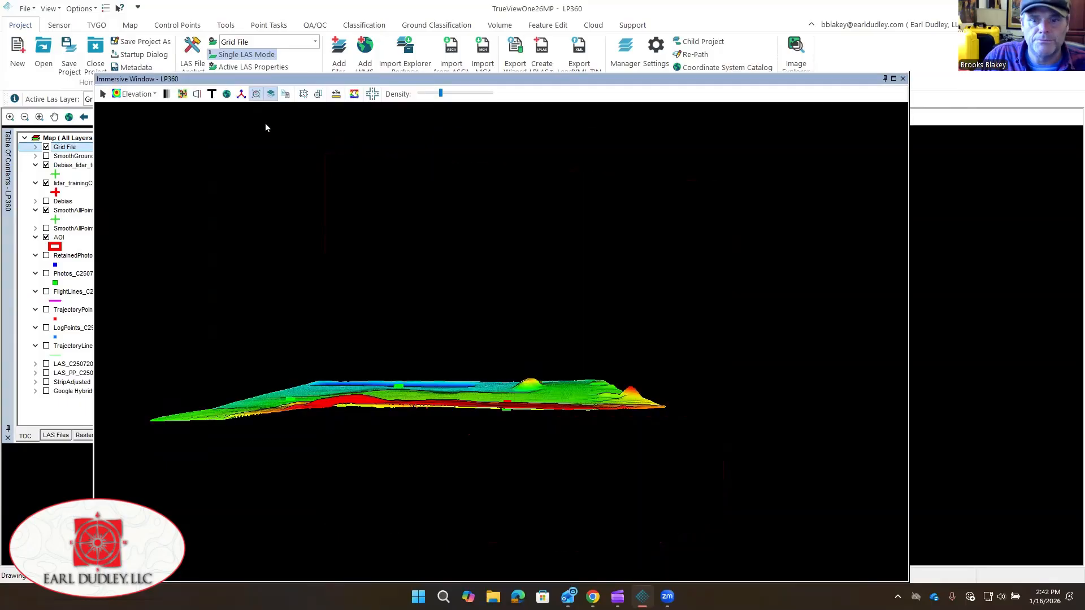
scroll(429, 399, "up", 5)
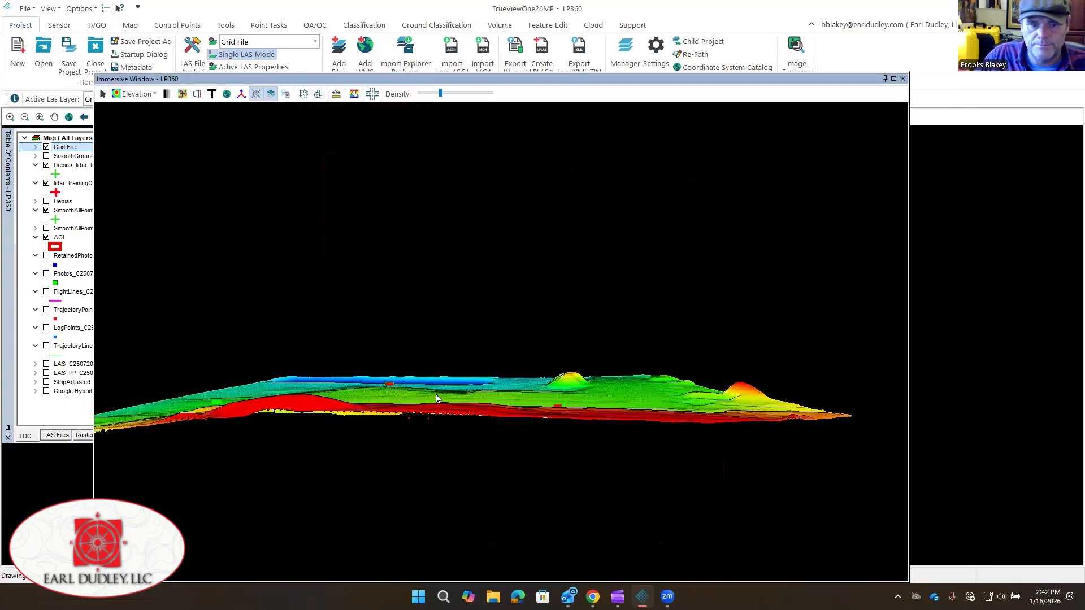
scroll(447, 394, "up", 5)
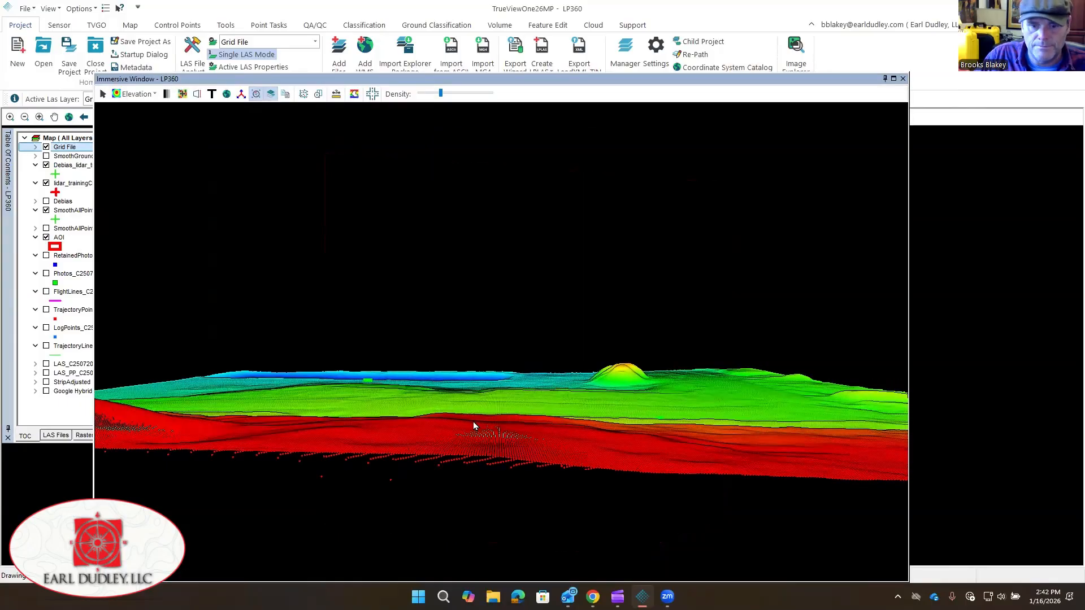
scroll(456, 421, "up", 5)
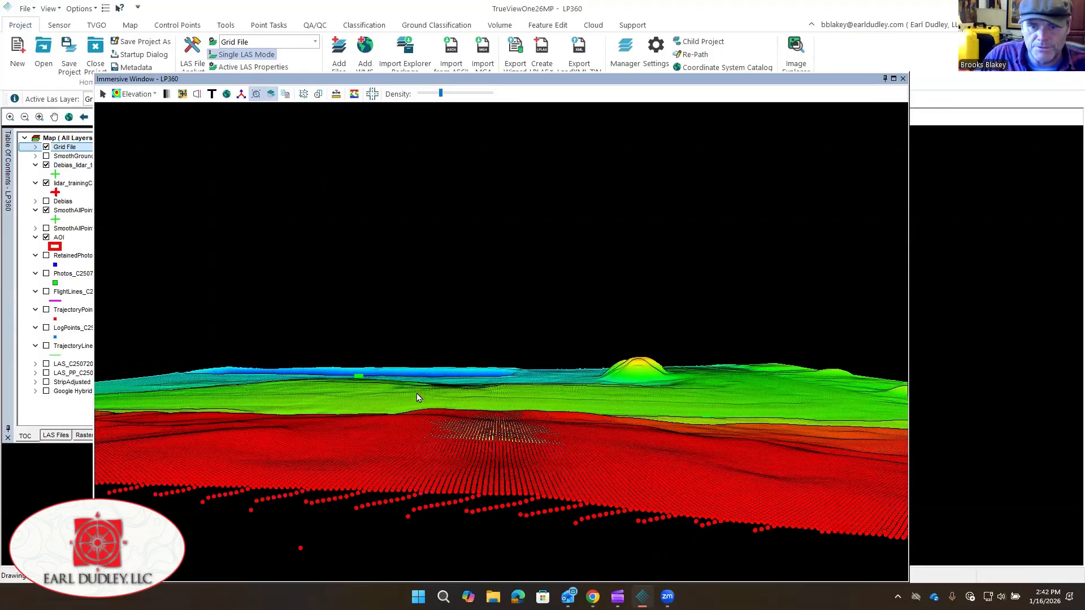
left_click_drag(419, 398, 559, 451)
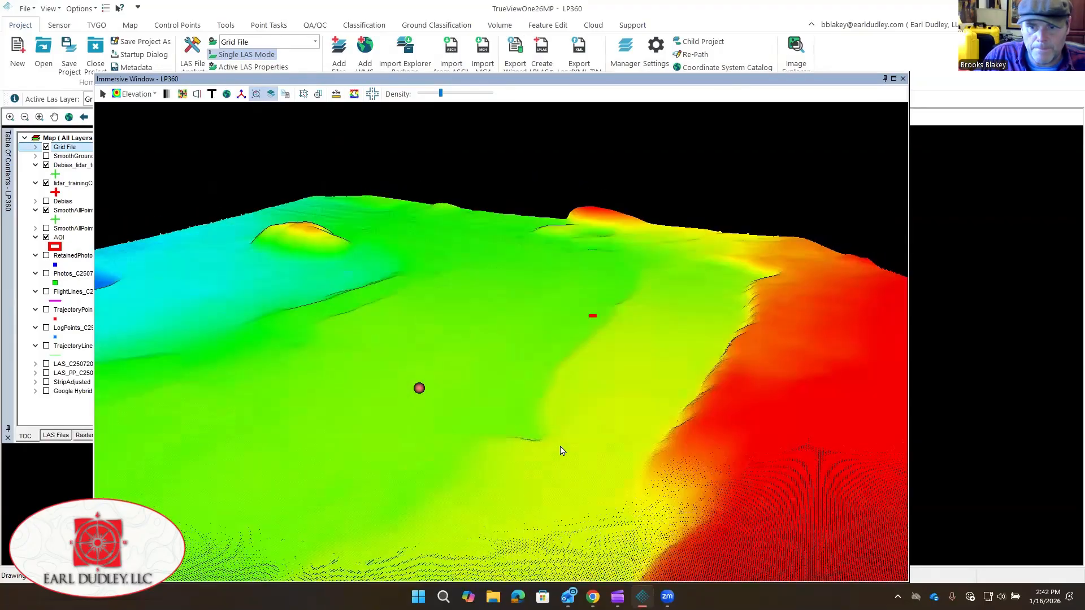
scroll(496, 315, "up", 4)
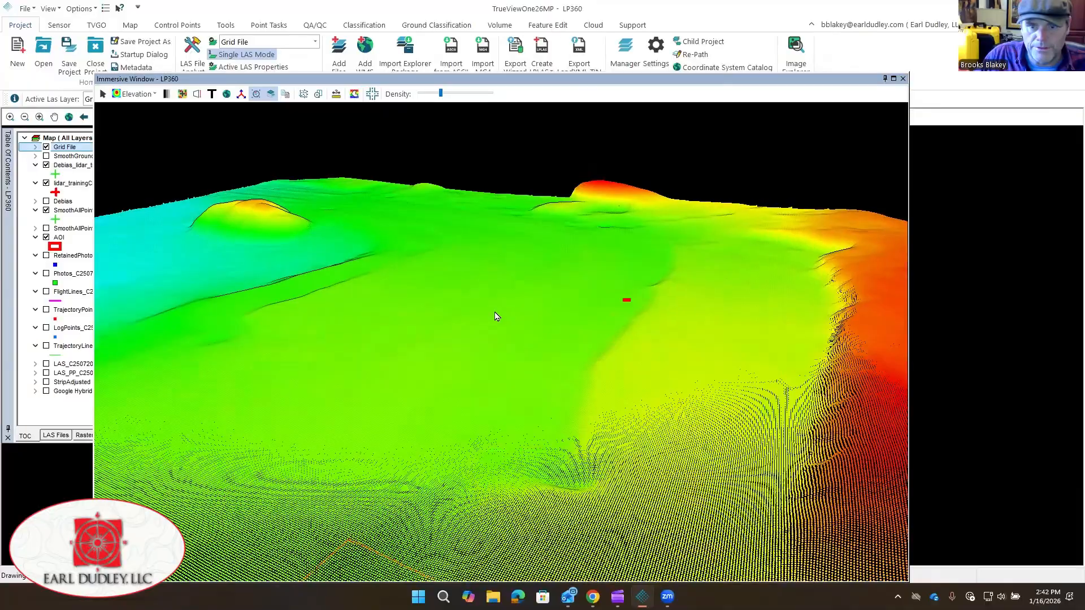
scroll(487, 362, "up", 5)
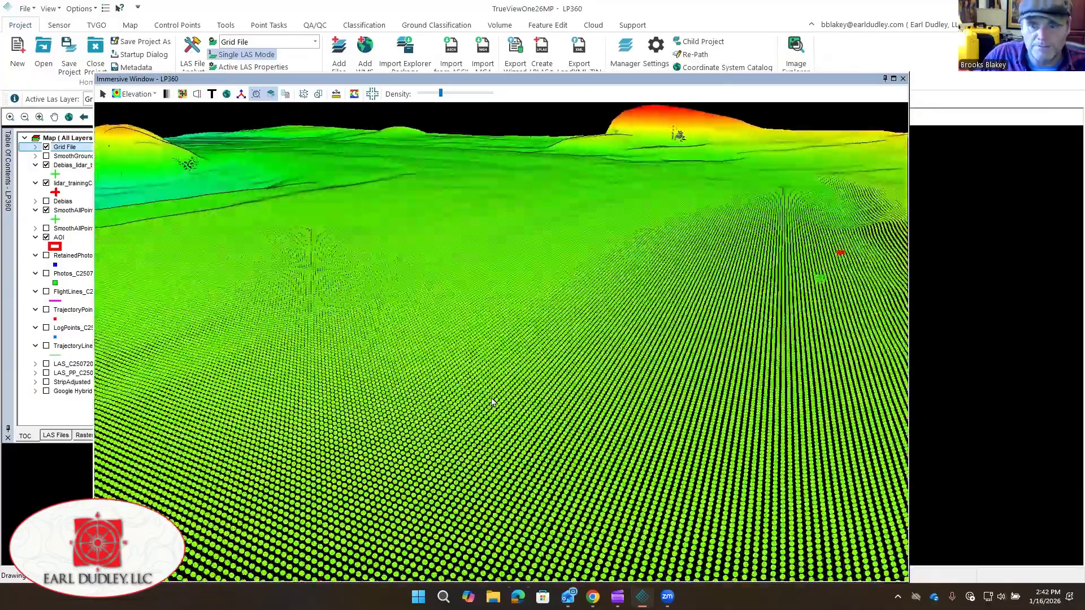
scroll(492, 402, "up", 1)
left_click_drag(492, 402, 198, 332)
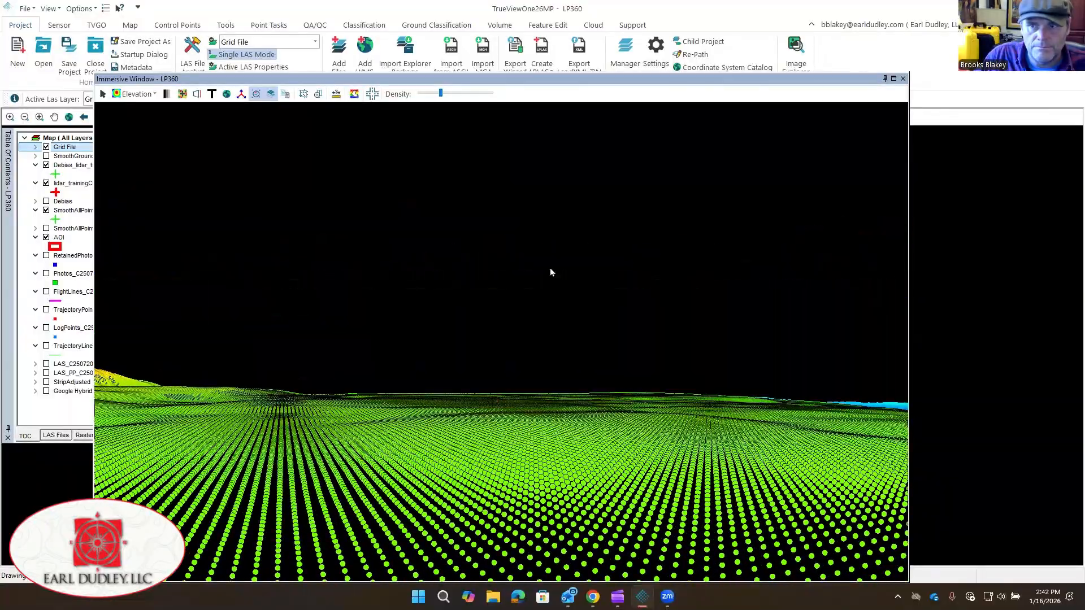
left_click(903, 79)
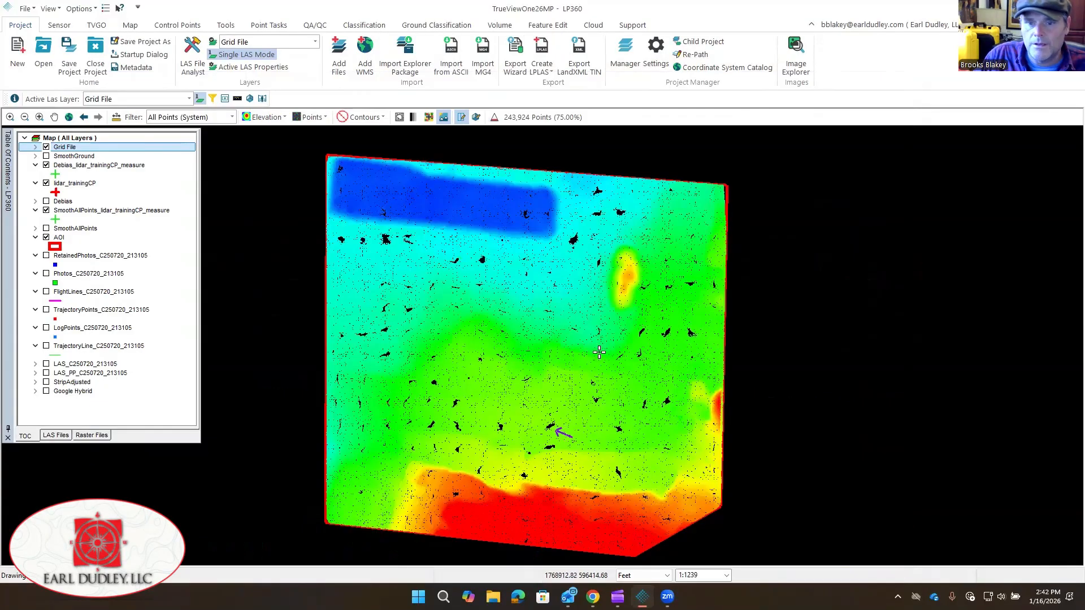
- Display the point cloud as a TIN surface and move the lidar_trainingCP layer to the top of the layer list
left_click(310, 117)
left_click(322, 143)
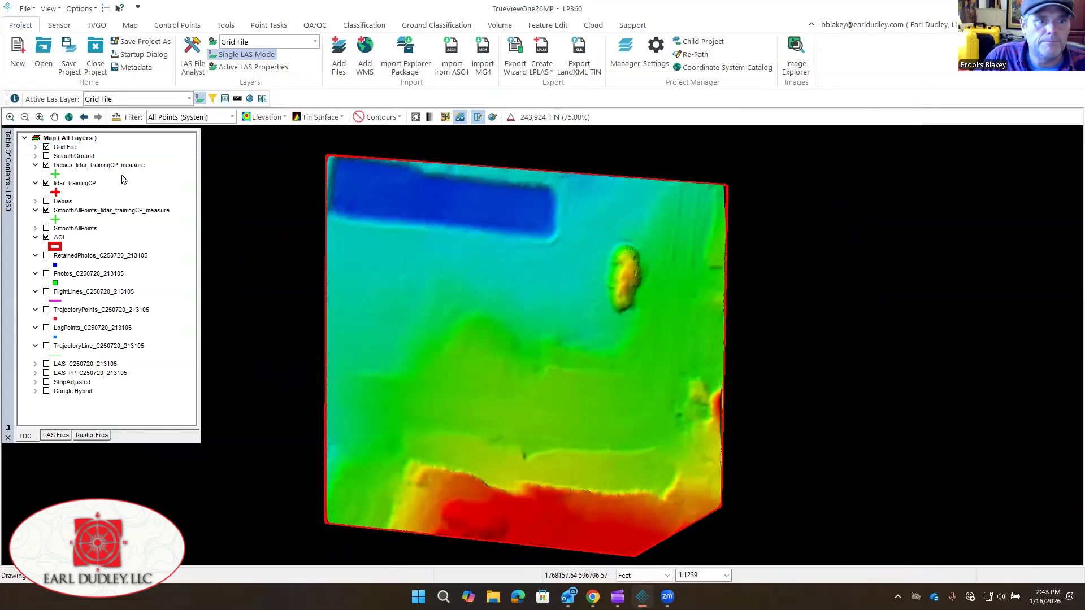
left_click(64, 183)
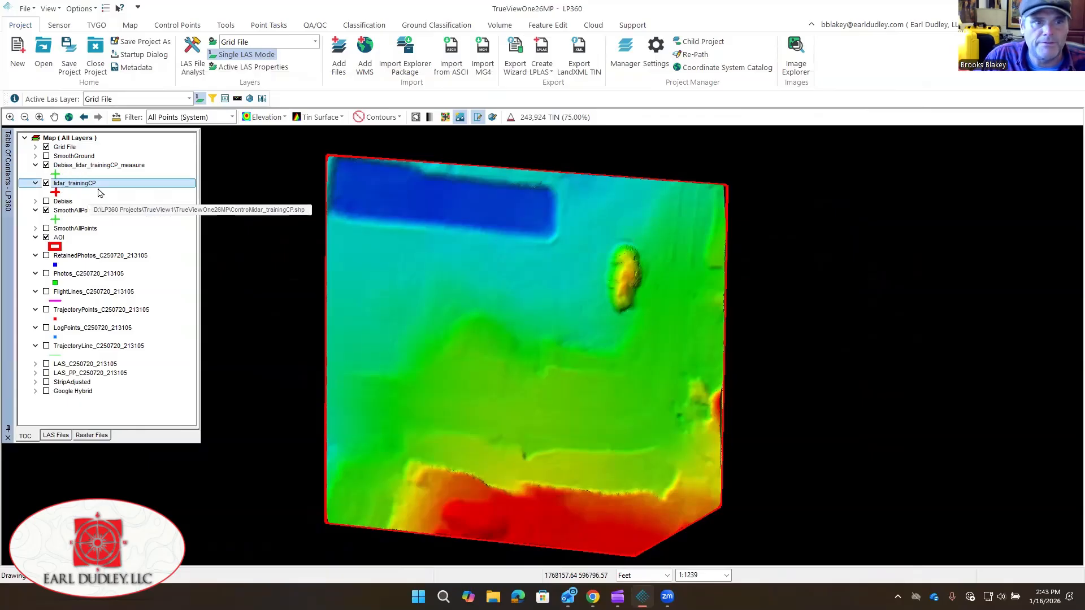
left_click_drag(109, 186, 105, 142)
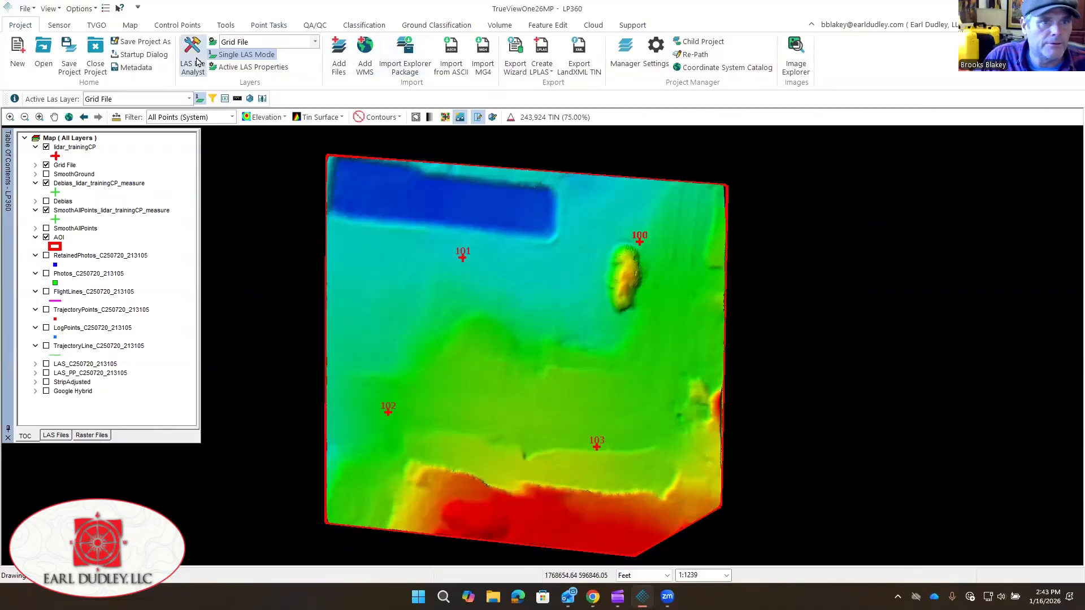
- Run an accuracy estimation of the Grid File layer against the lidar_trainingCP control points using Auto Find and accept the report
left_click(187, 26)
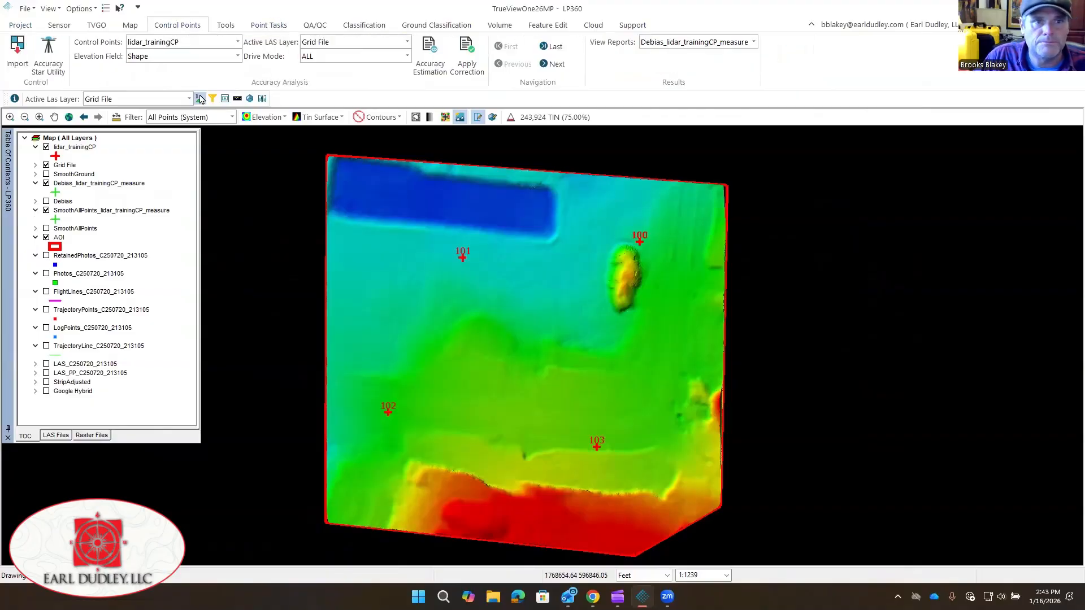
left_click(427, 46)
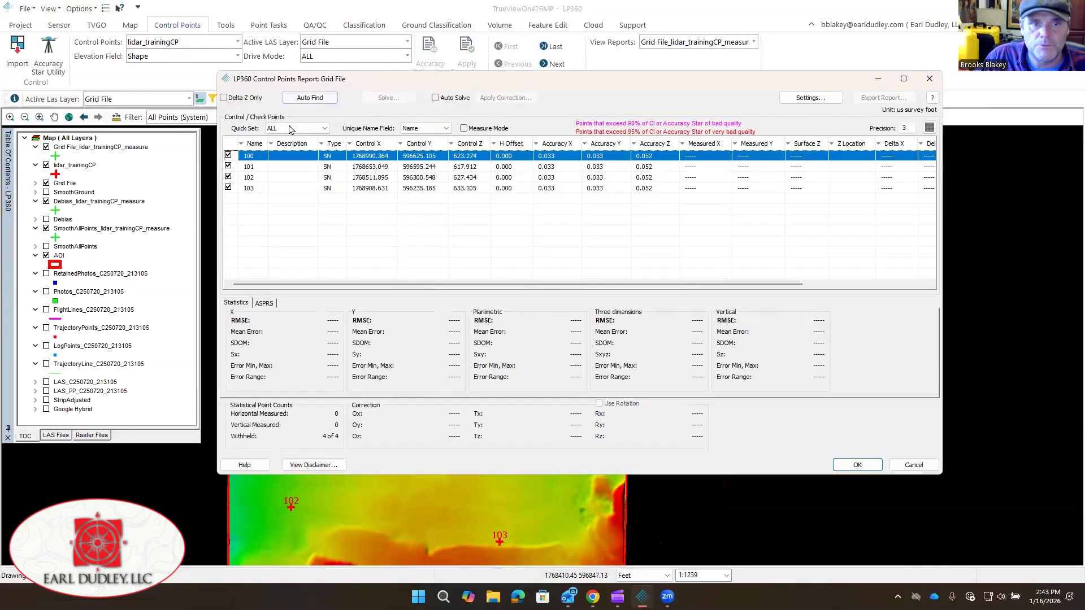
left_click(310, 97)
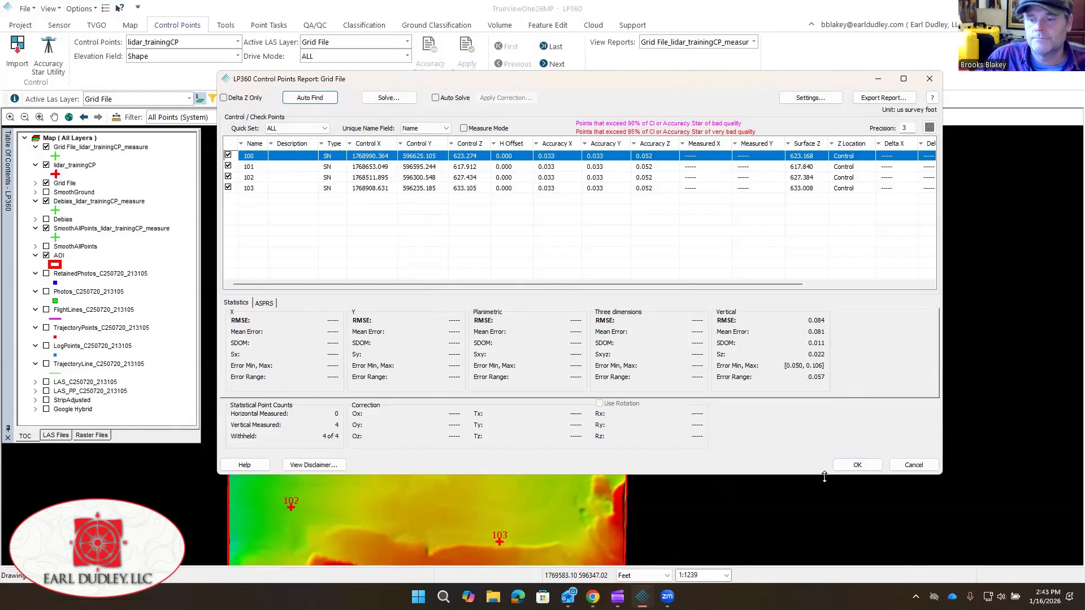
left_click(858, 465)
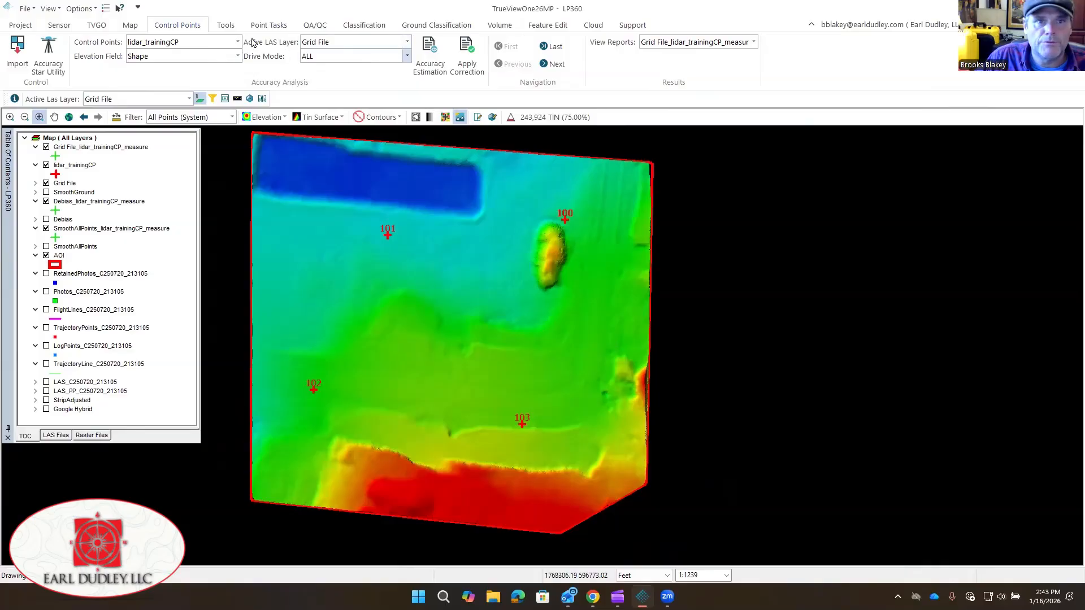
- Start a LandXML TIN export of the Grid File layer and set its input points filter to Ground (System)
left_click(20, 26)
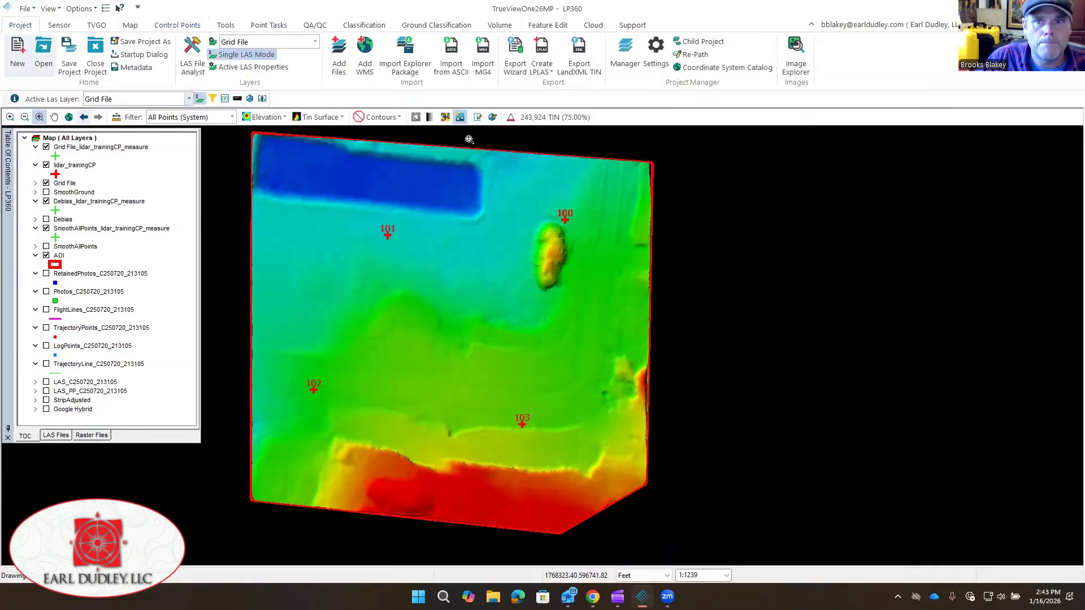
left_click(582, 54)
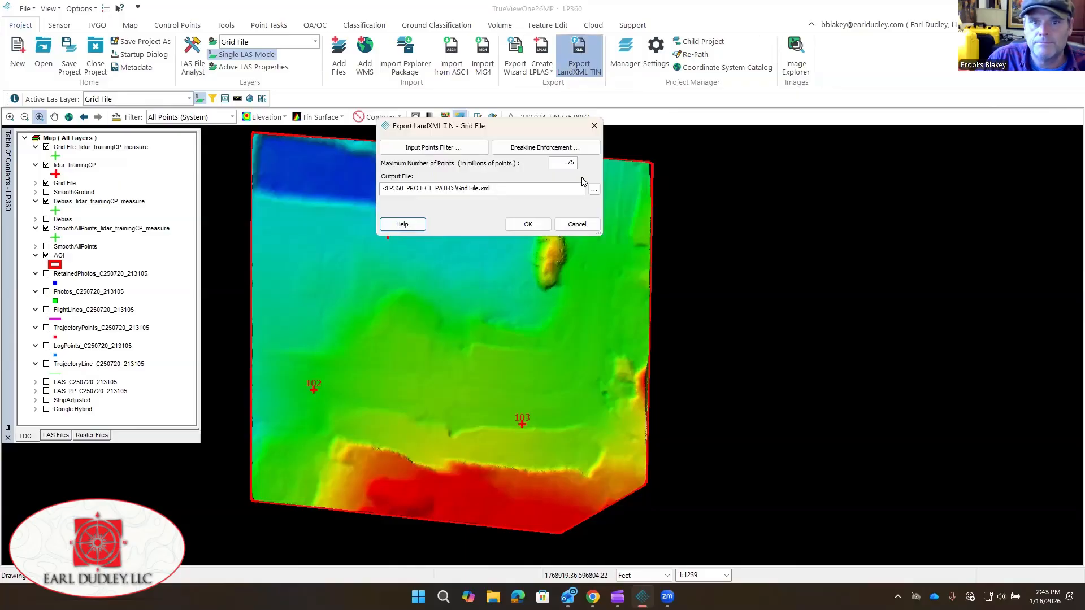
left_click(441, 148)
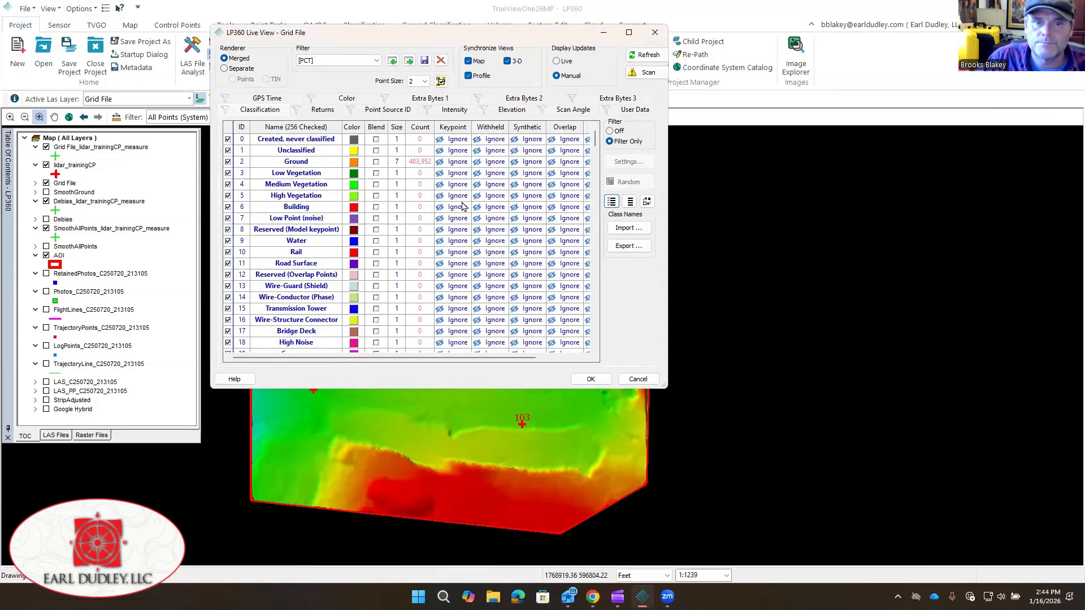
left_click(350, 60)
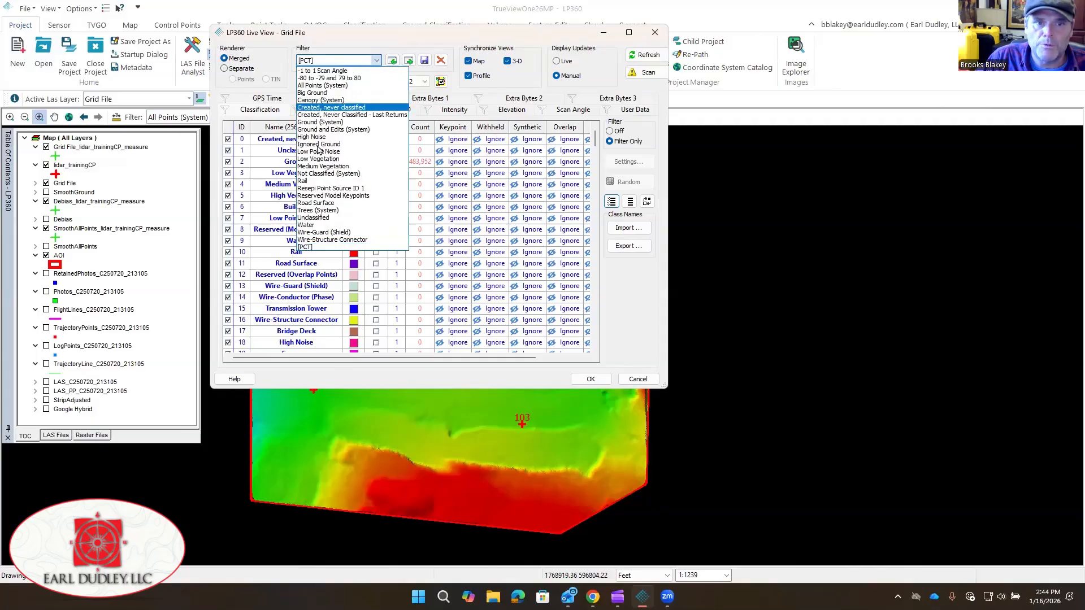
left_click(351, 122)
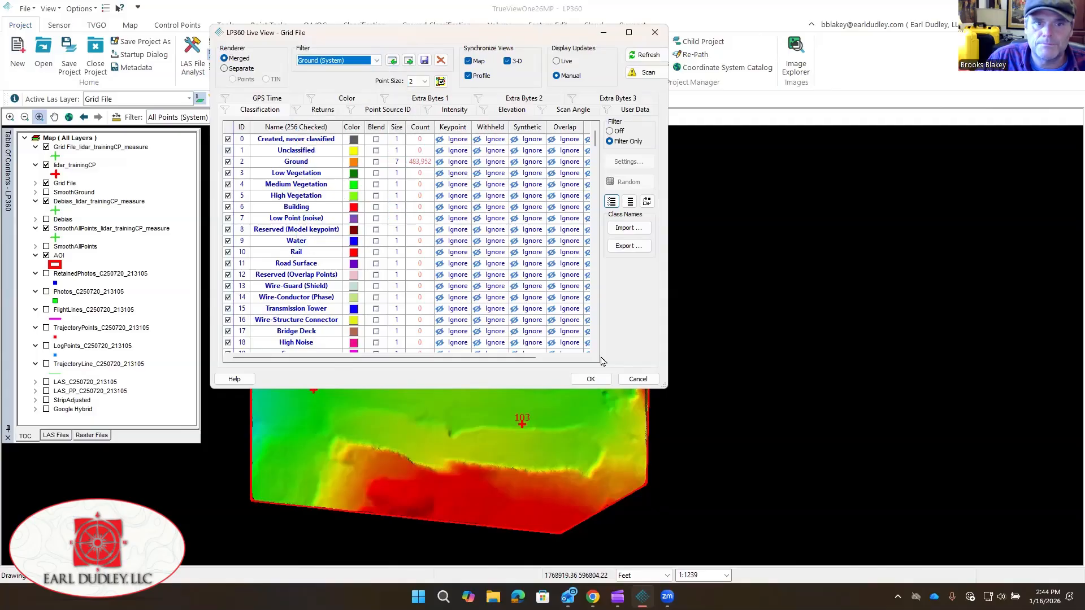
left_click(598, 379)
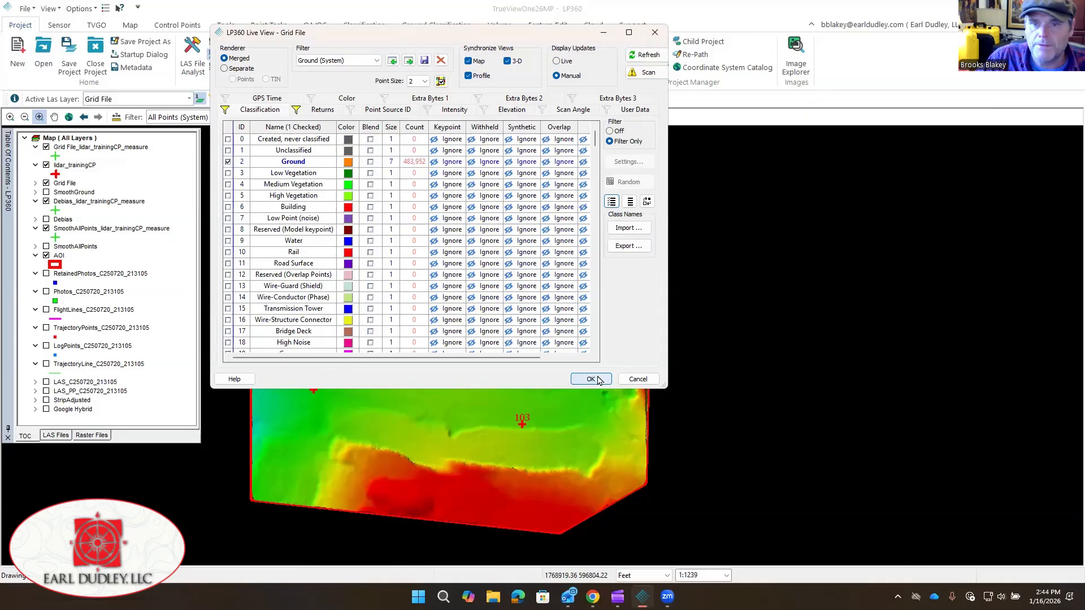
left_click(638, 380)
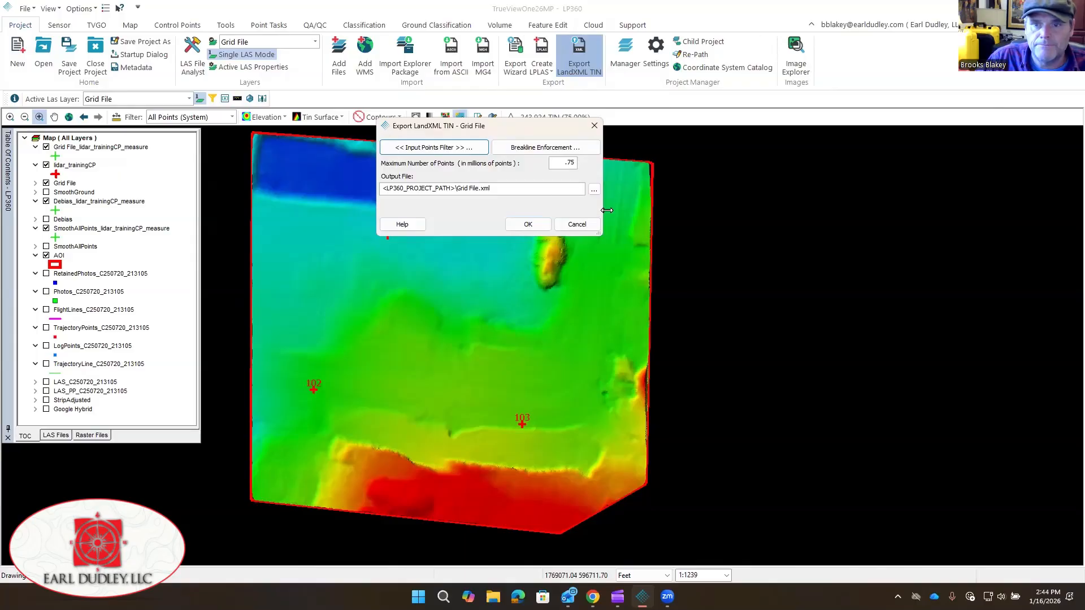
- Browse for the LandXML output location and create a folder named Surface inside the TrueView1 folder
left_click(594, 189)
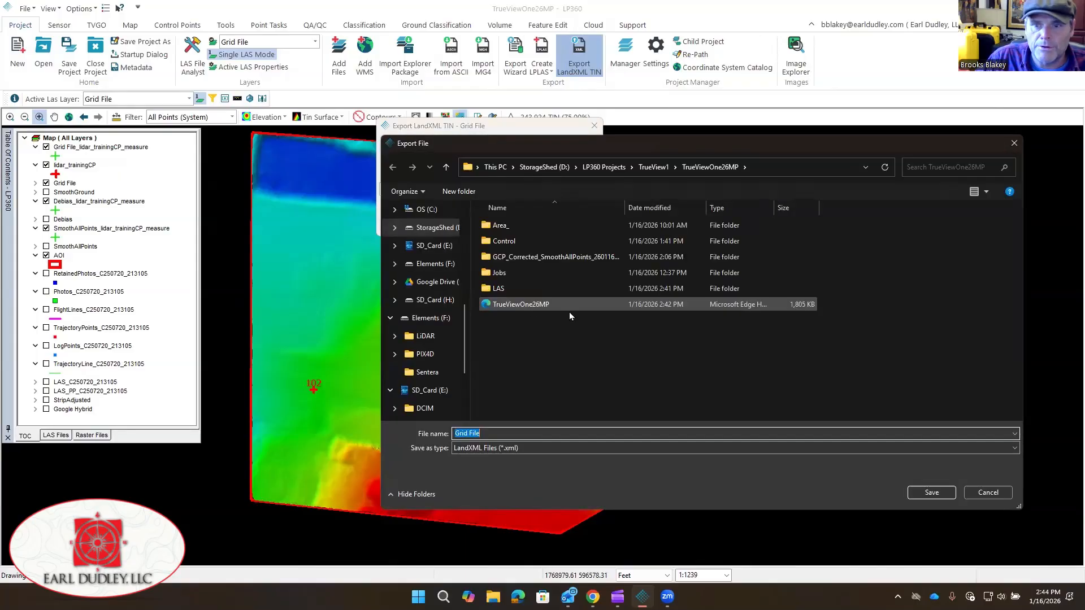
left_click(654, 167)
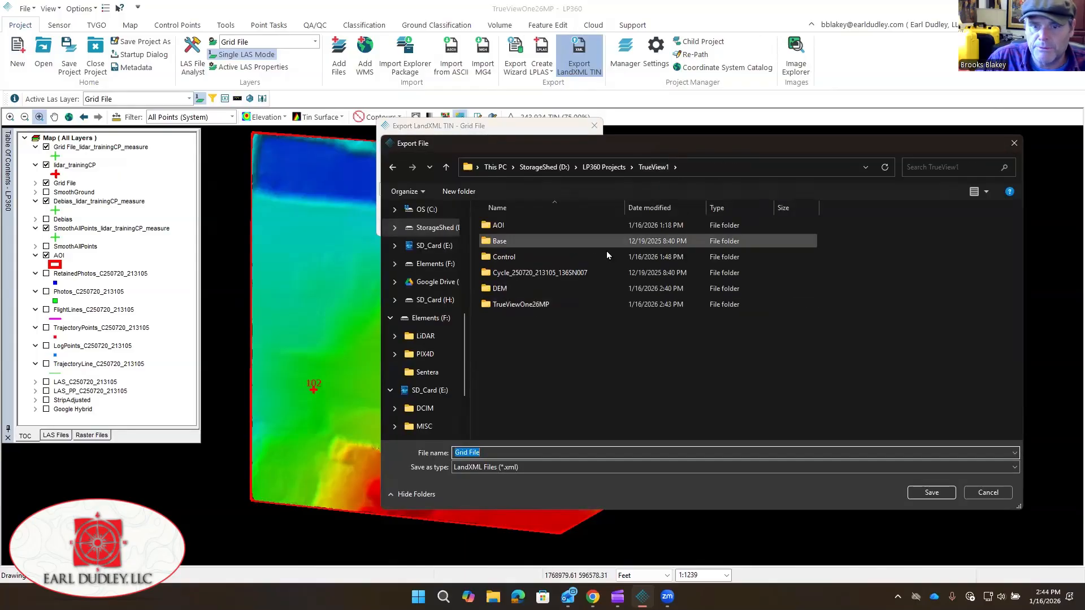
right_click(519, 334)
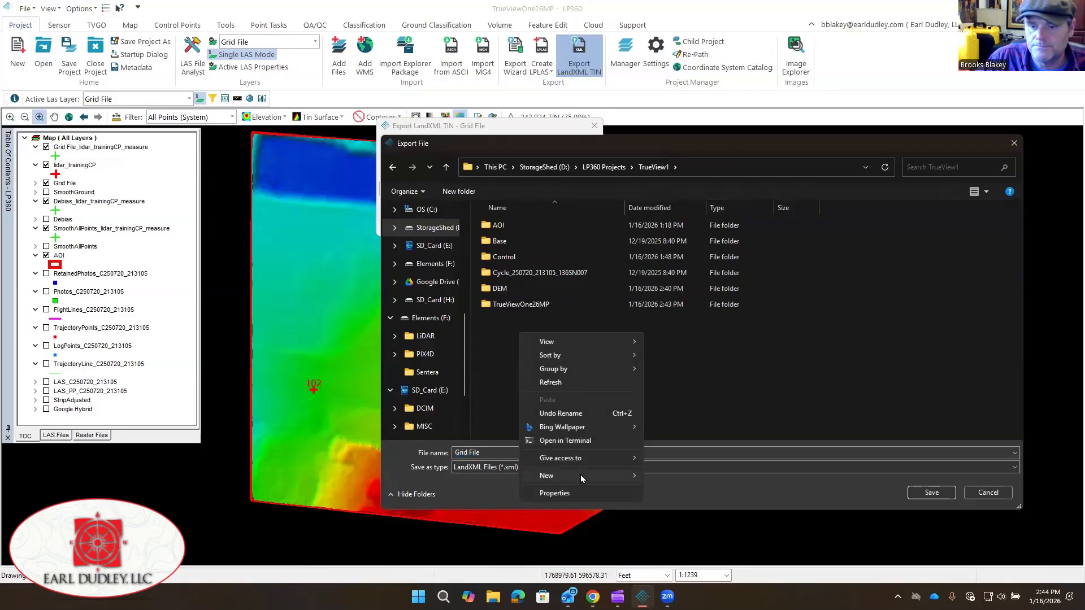
mouse_move(581, 475)
left_click(693, 295)
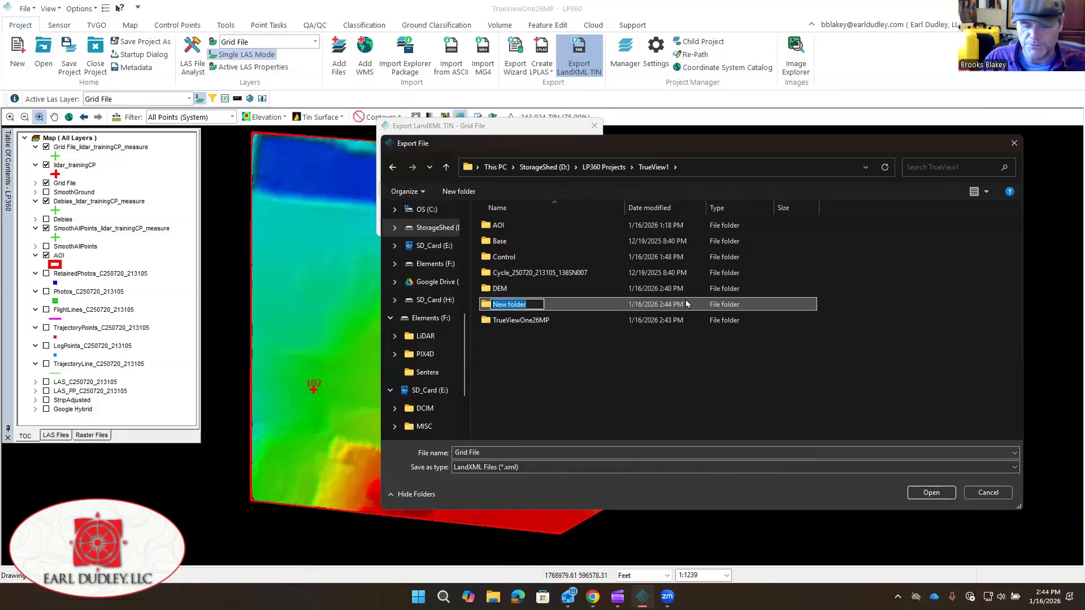
type("Surface")
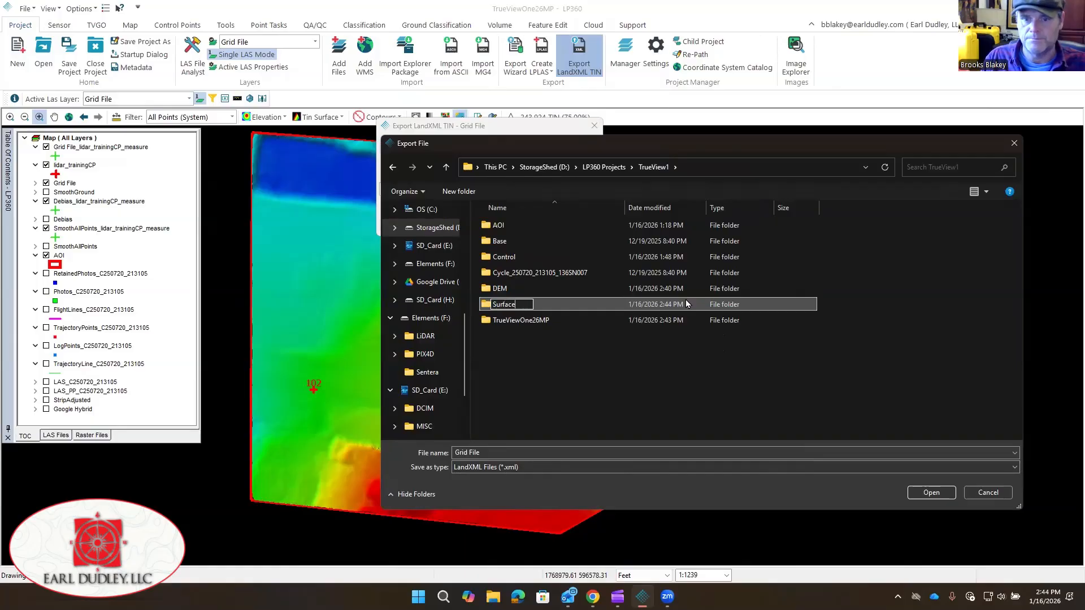
key("Return")
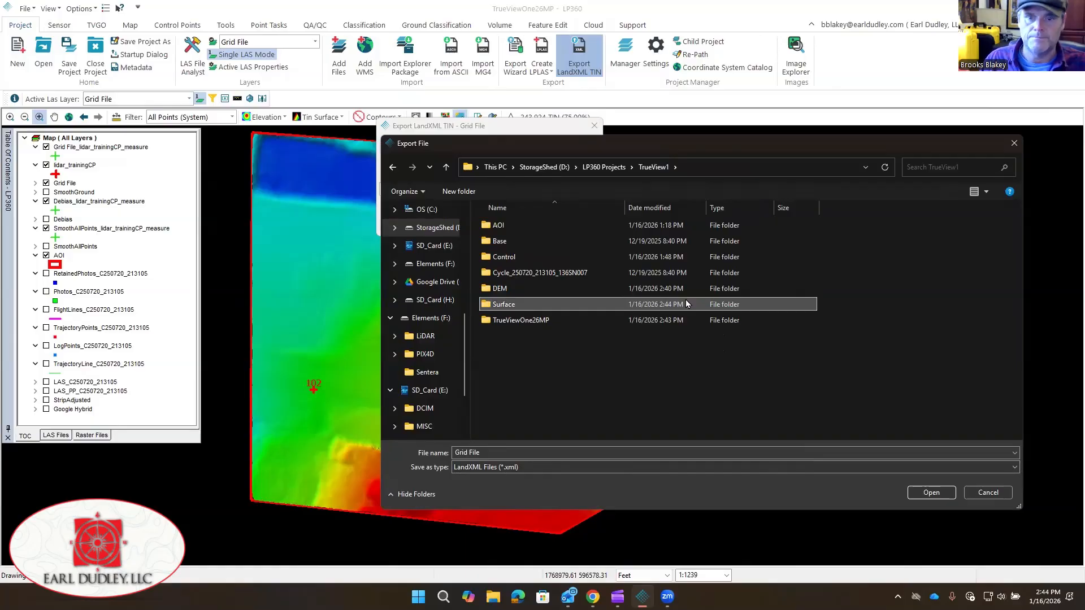
- Save the output as TV1SurfaceFile in the Surface folder, run the LandXML TIN export, and dismiss the completion message
double_click(534, 304)
type("TV1Surface")
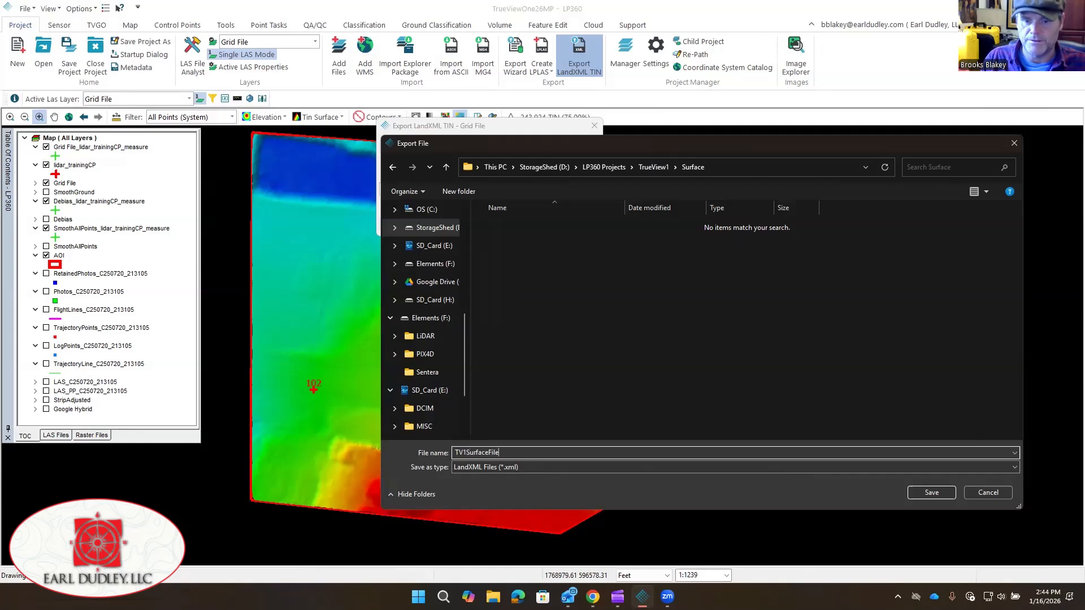
key("Return")
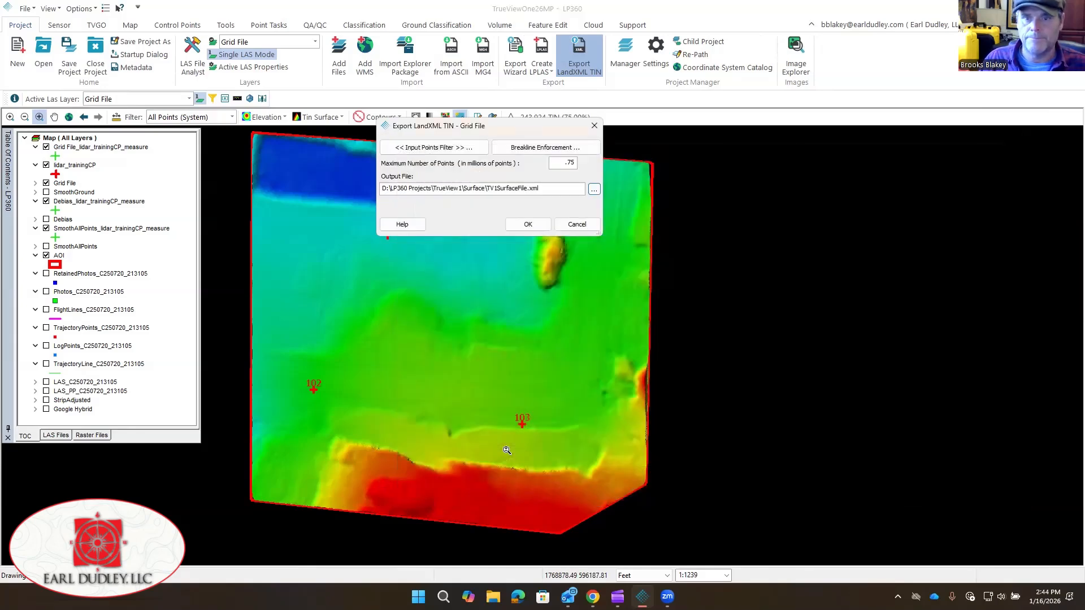
left_click(527, 224)
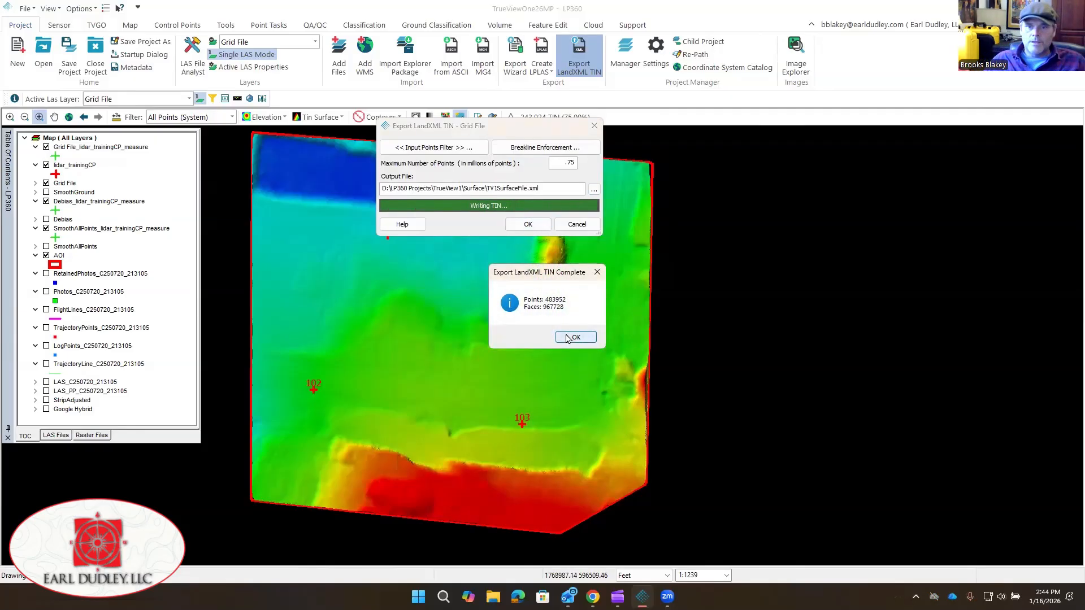
left_click(572, 338)
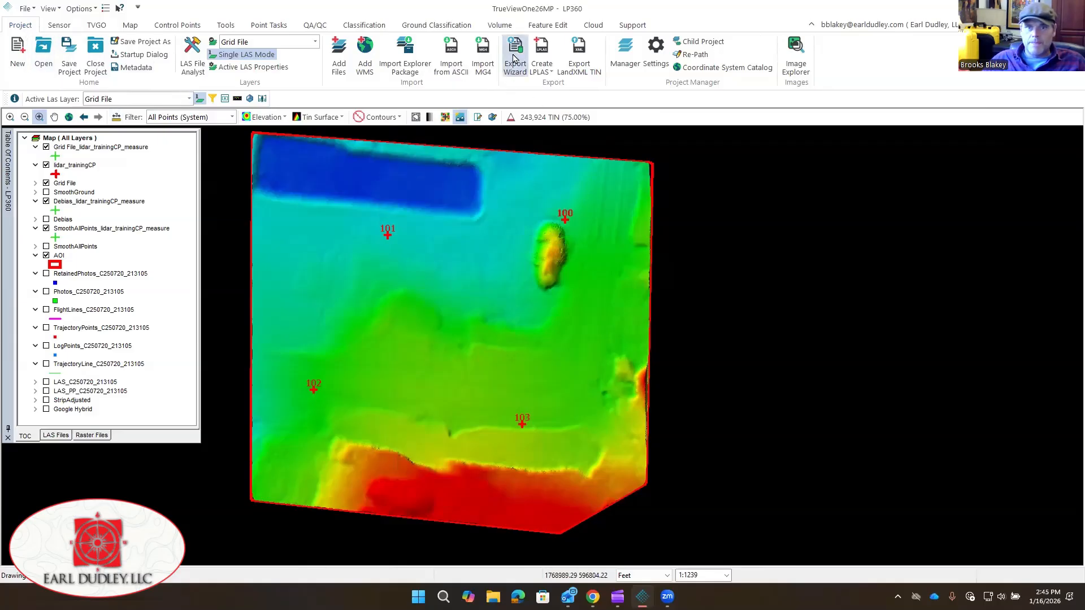
- Start a surface export of the Grid File layer in the Export Wizard with the input points filter set to Ground (System)
left_click(515, 54)
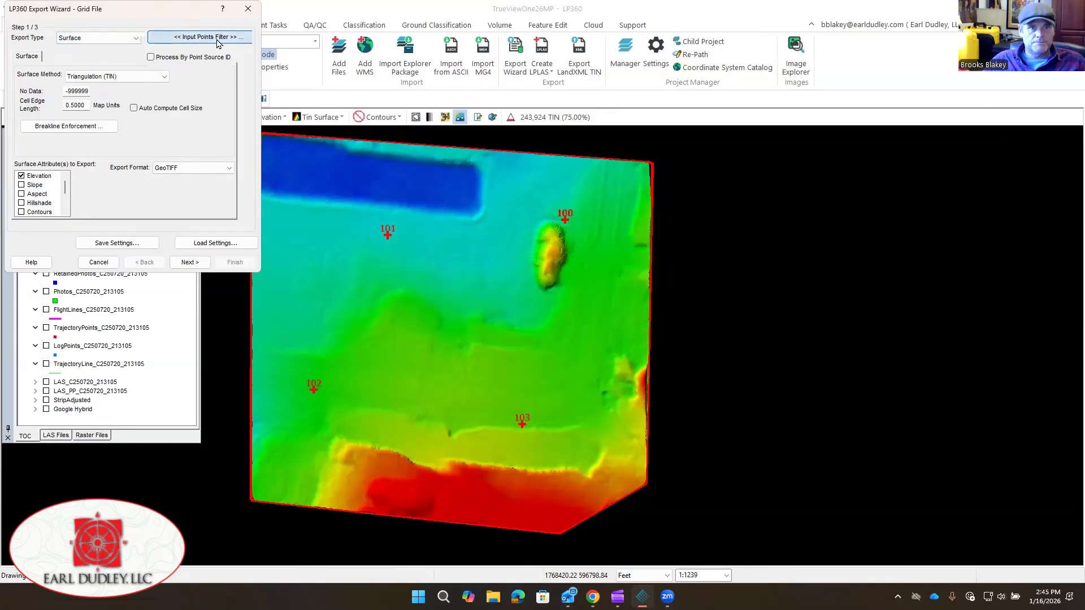
left_click(217, 43)
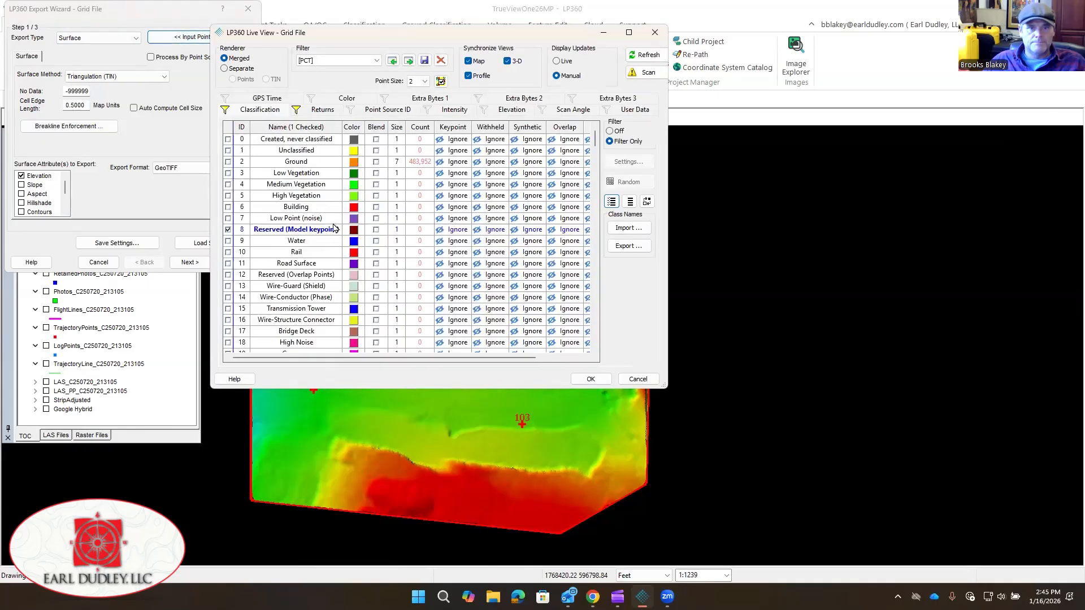
left_click(362, 61)
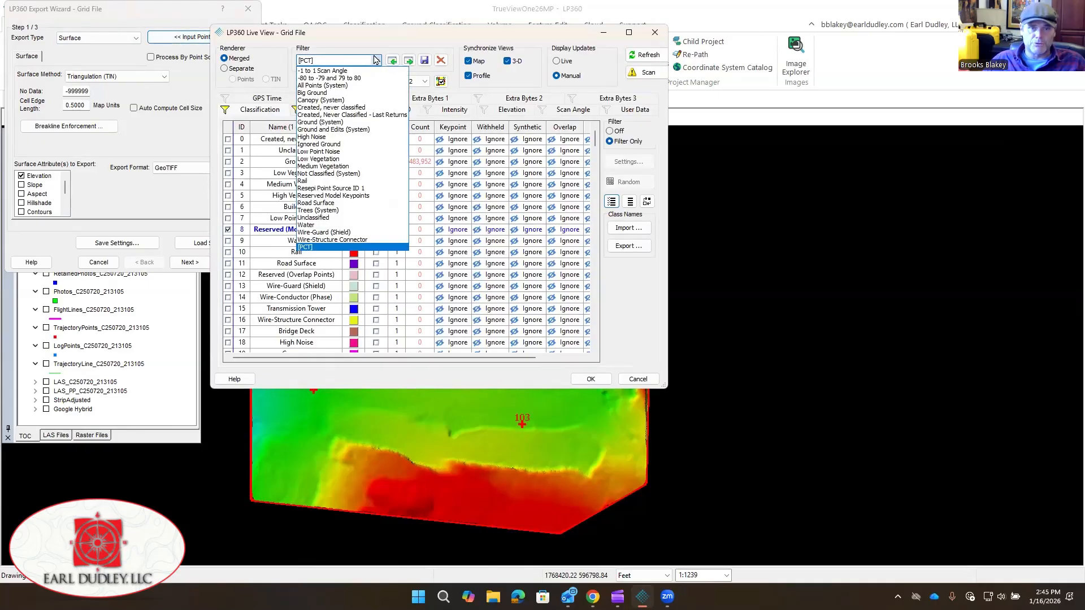
left_click(341, 123)
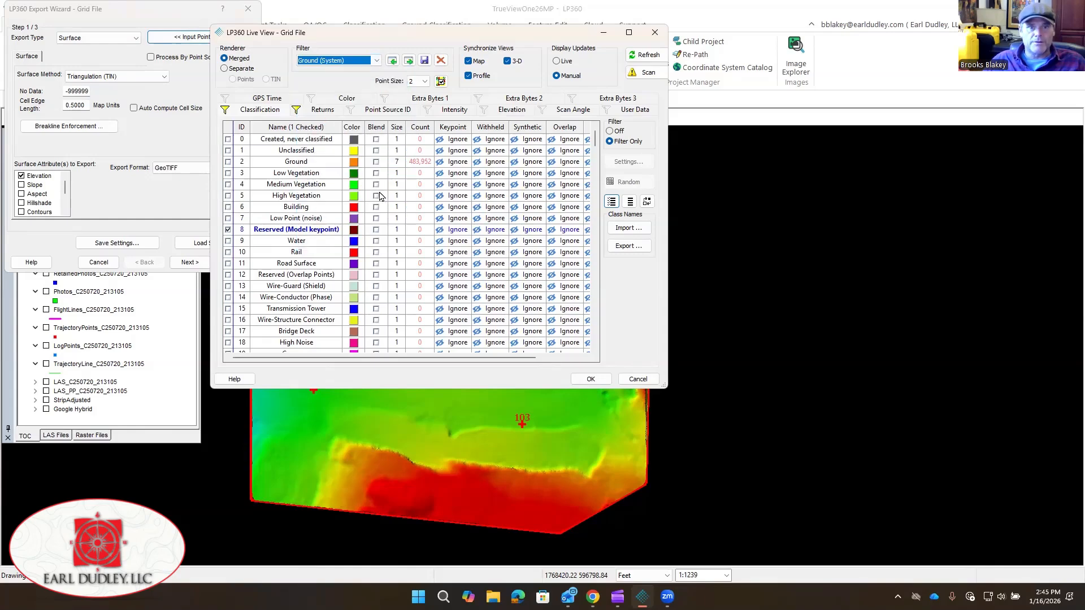
left_click(591, 379)
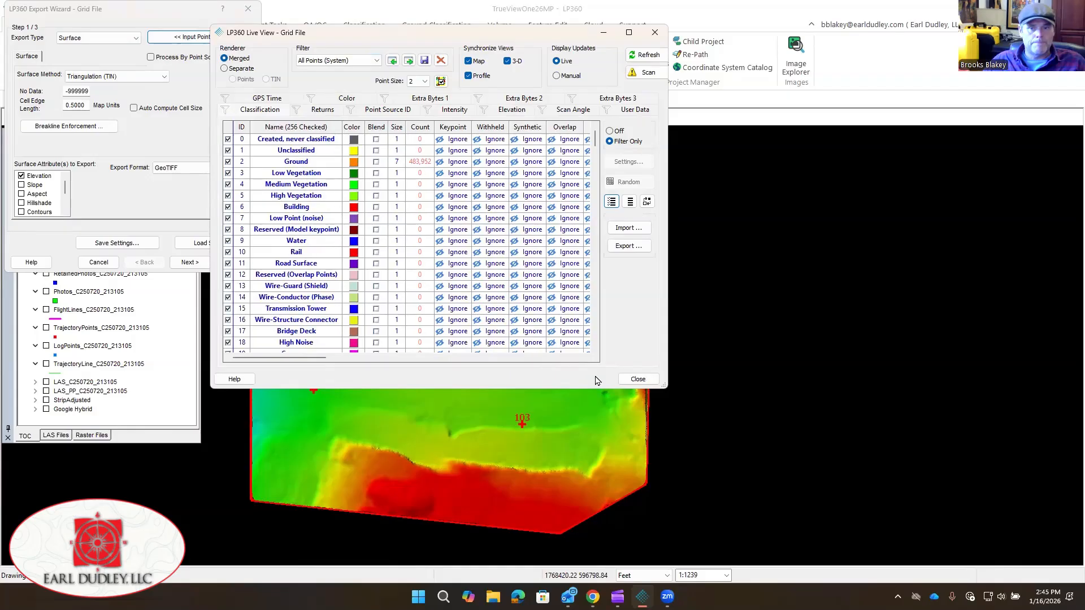
- Set the cell edge length to .1 map units and export the Contours attribute instead of Elevation
double_click(75, 105)
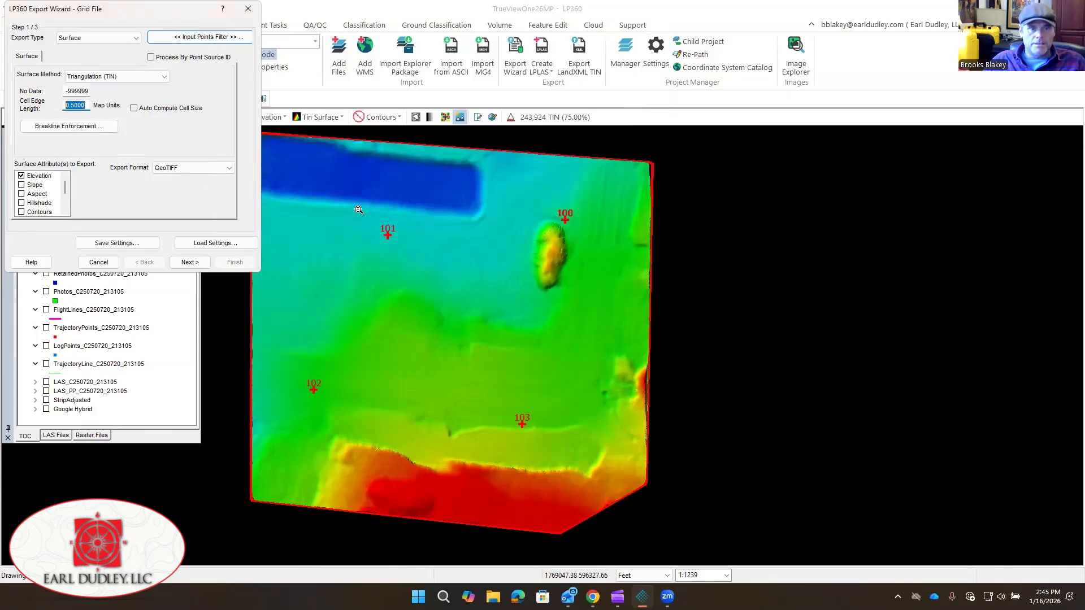
type(".1")
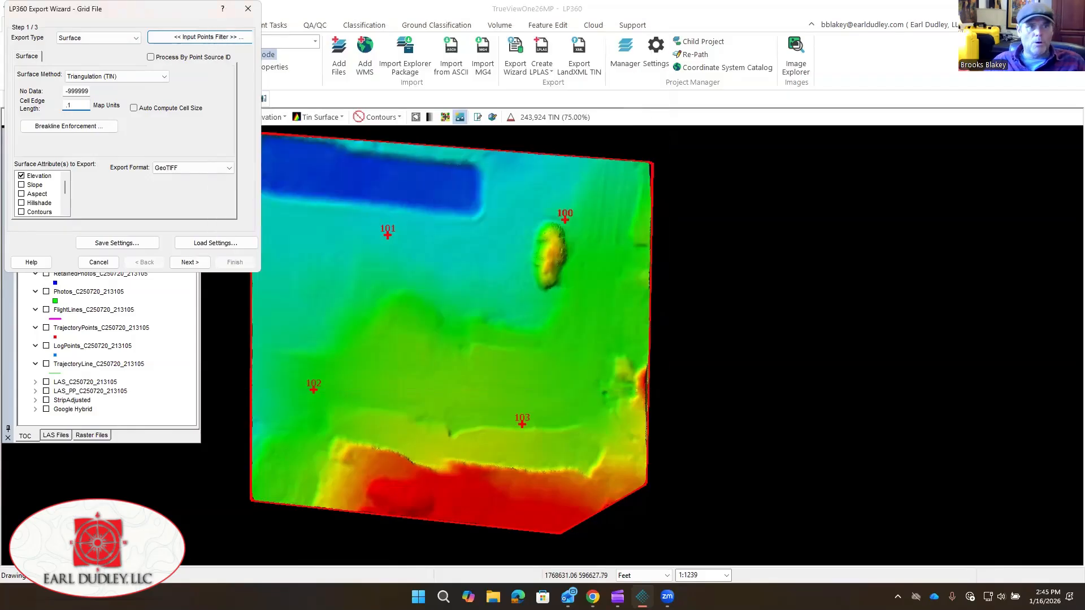
left_click(21, 176)
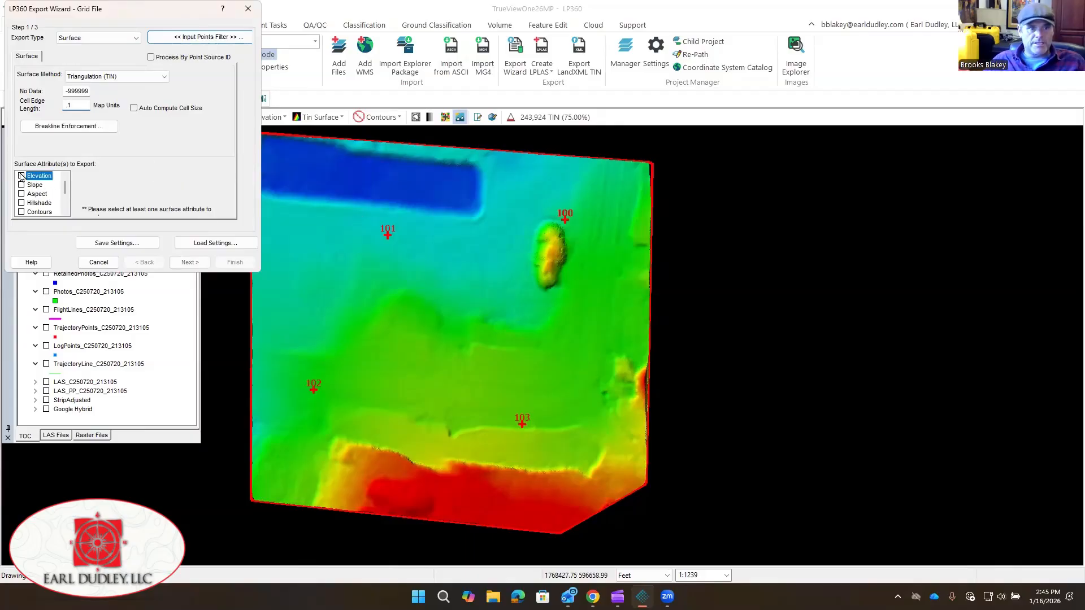
left_click(28, 213)
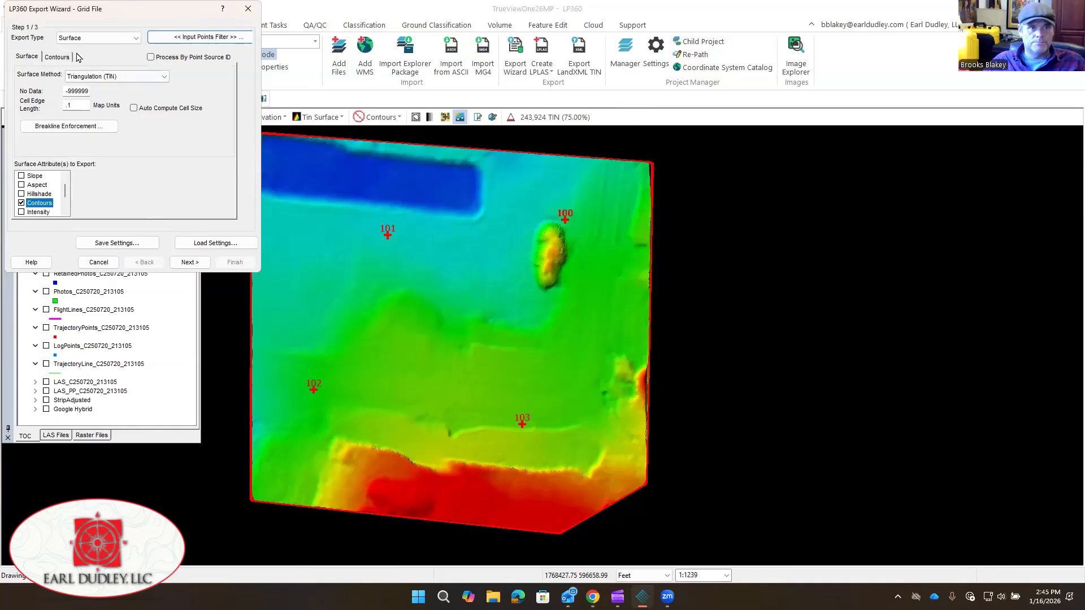
- Set the contour interval to 1 map unit and proceed to the export path, keeping the cookie cut by the AOI polygon
left_click(58, 57)
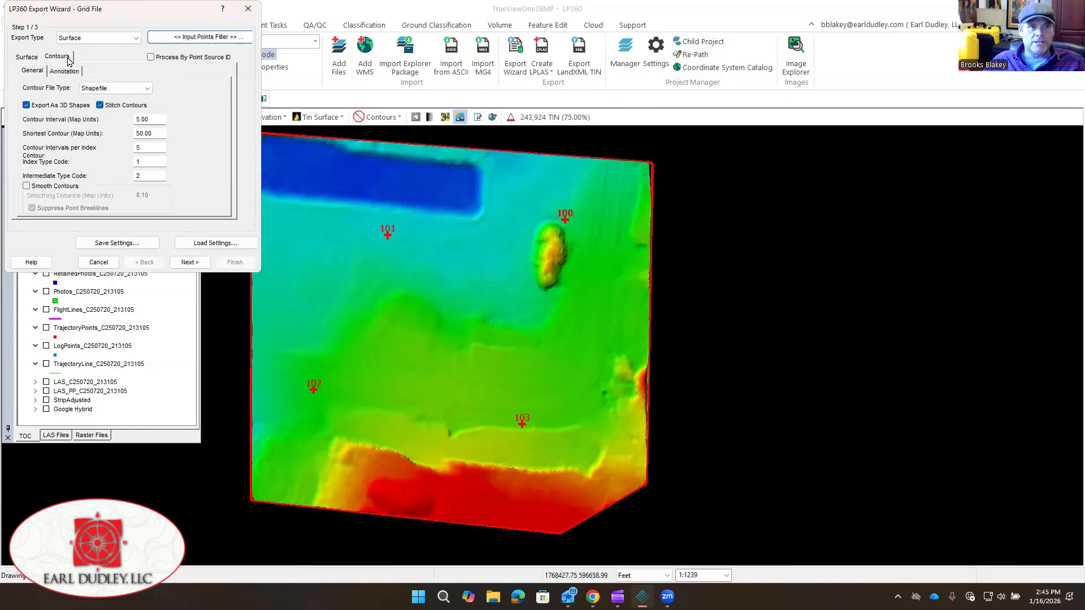
double_click(151, 118)
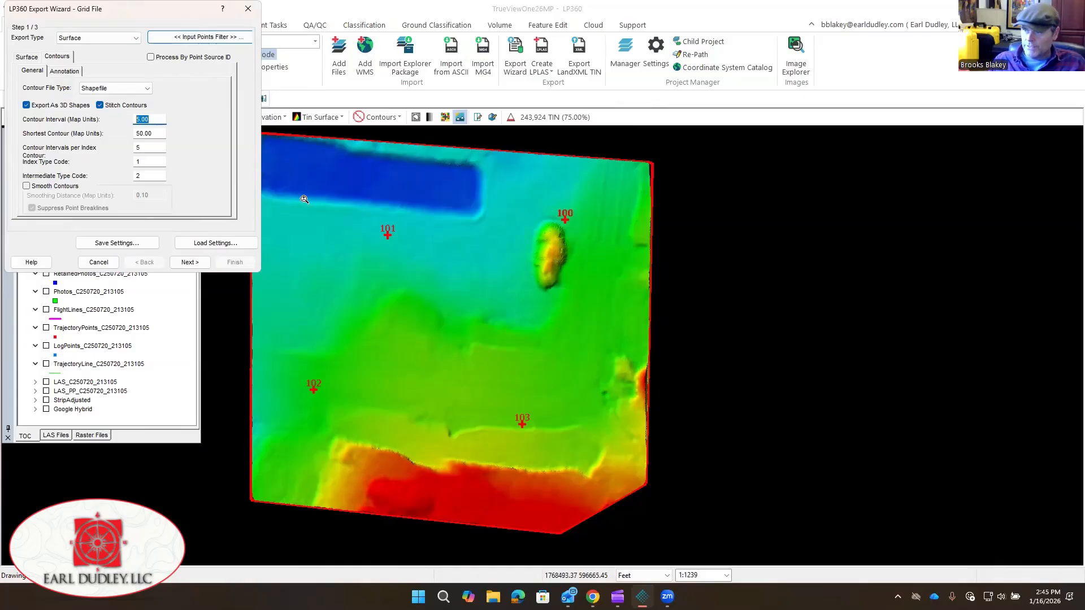
type("1")
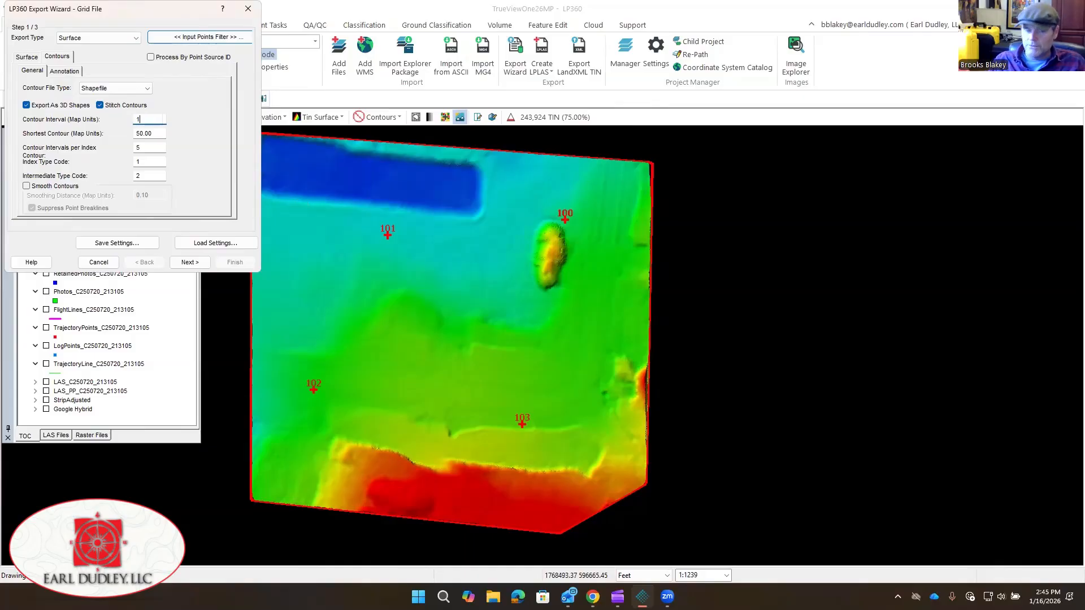
left_click(189, 264)
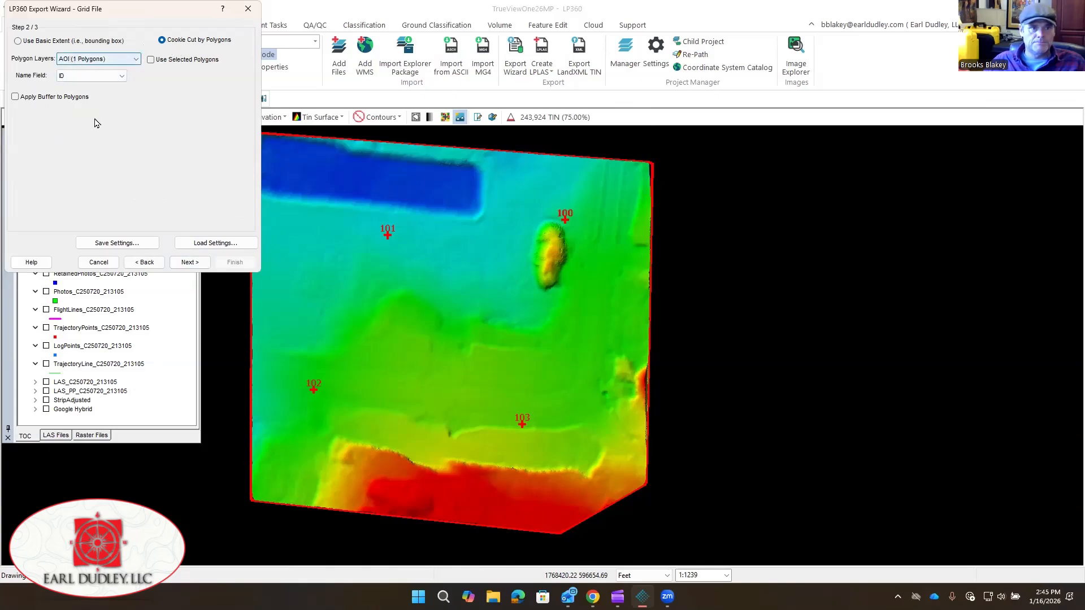
left_click(195, 262)
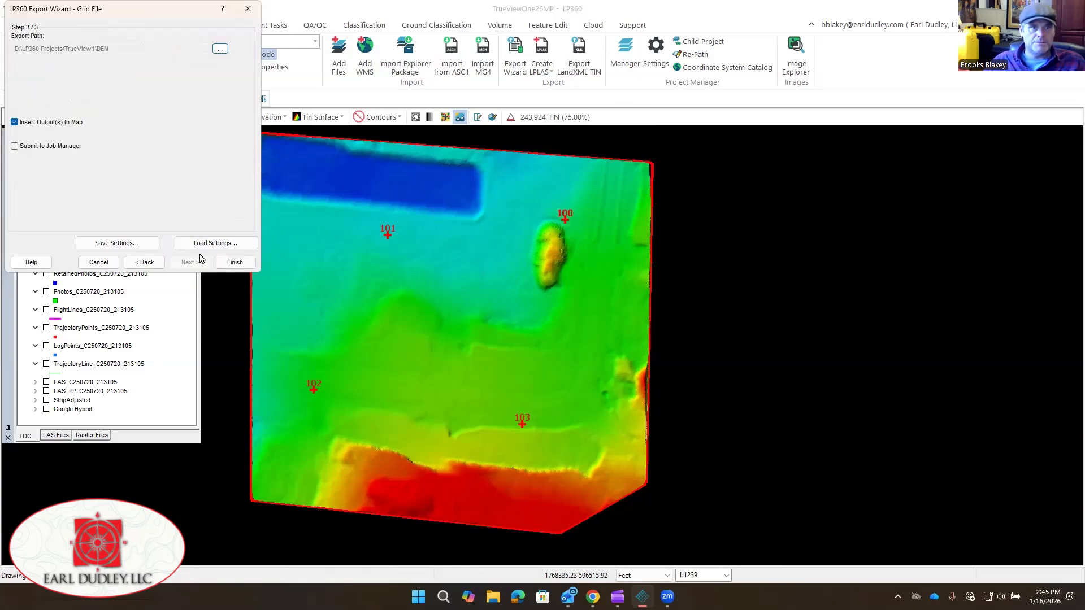
- Browse for the export path and create a folder named Contours inside the TrueView1 folder
left_click(221, 50)
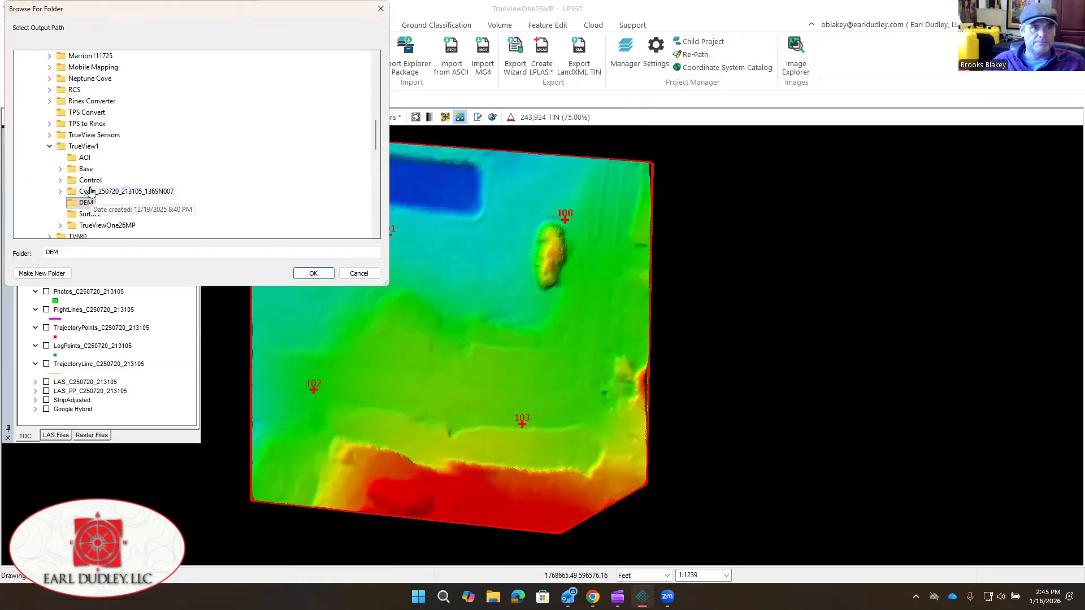
left_click(93, 148)
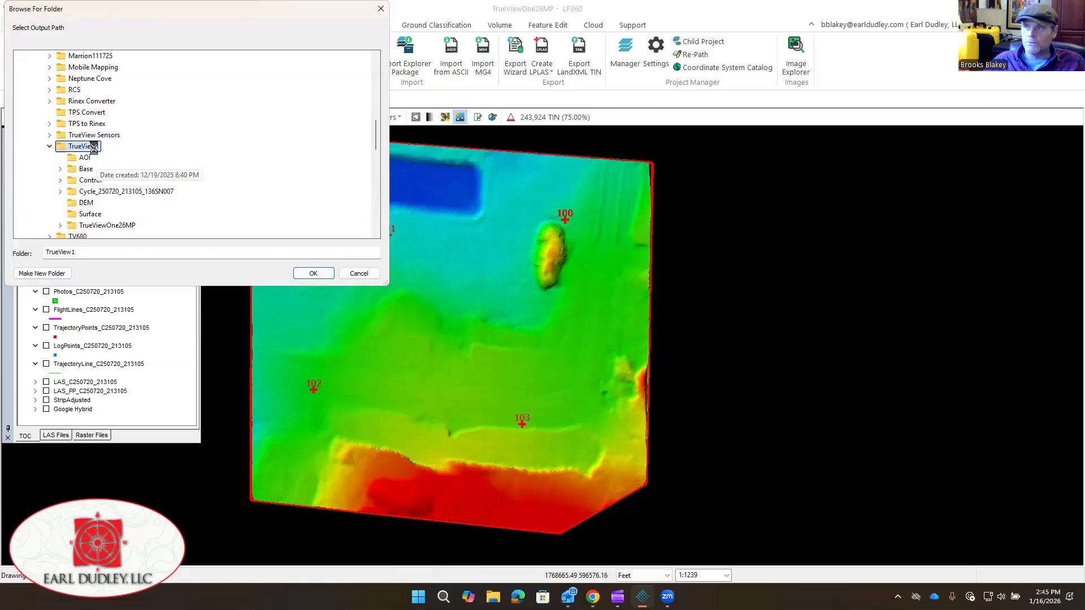
right_click(94, 148)
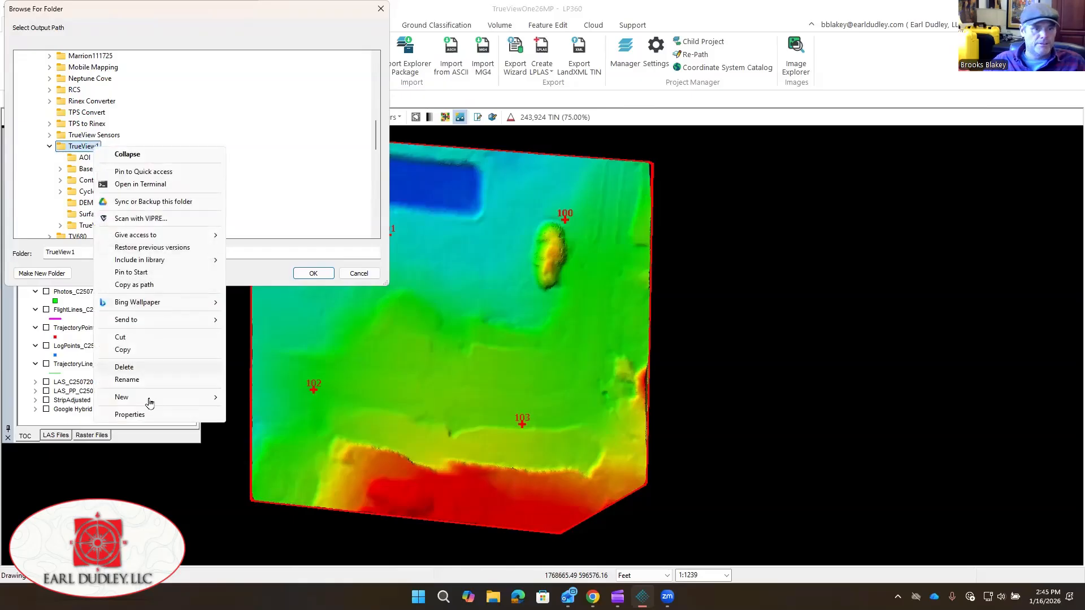
mouse_move(150, 403)
left_click(259, 397)
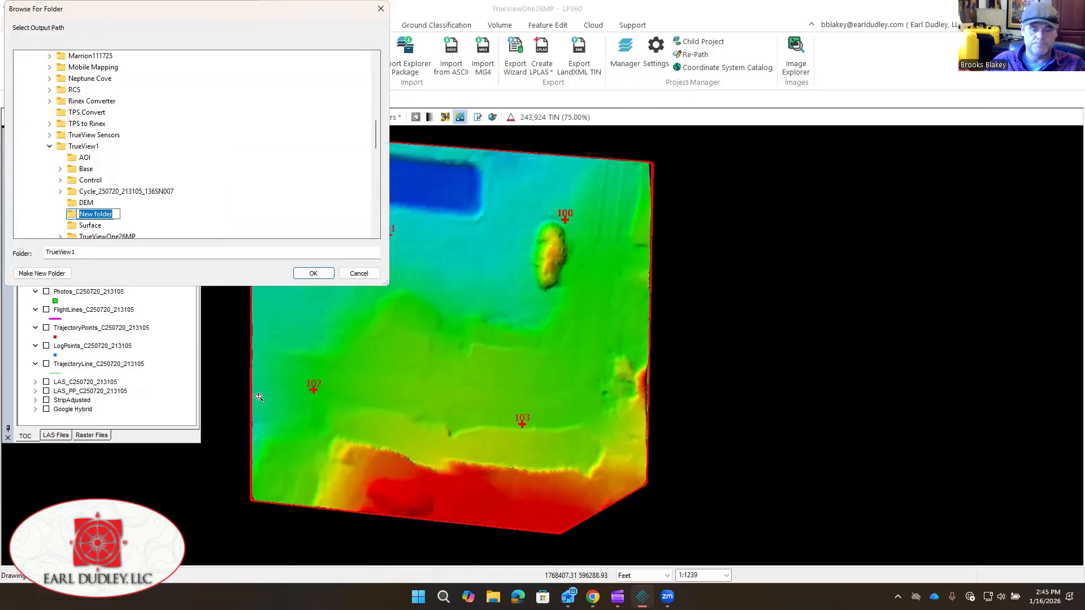
type("Con")
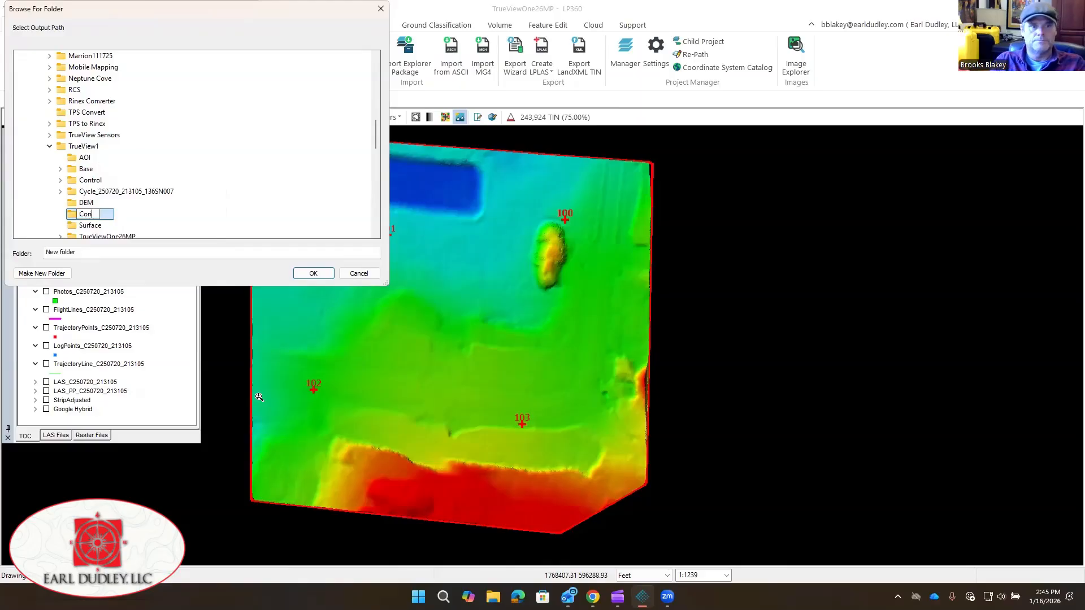
type("tours")
key("Return")
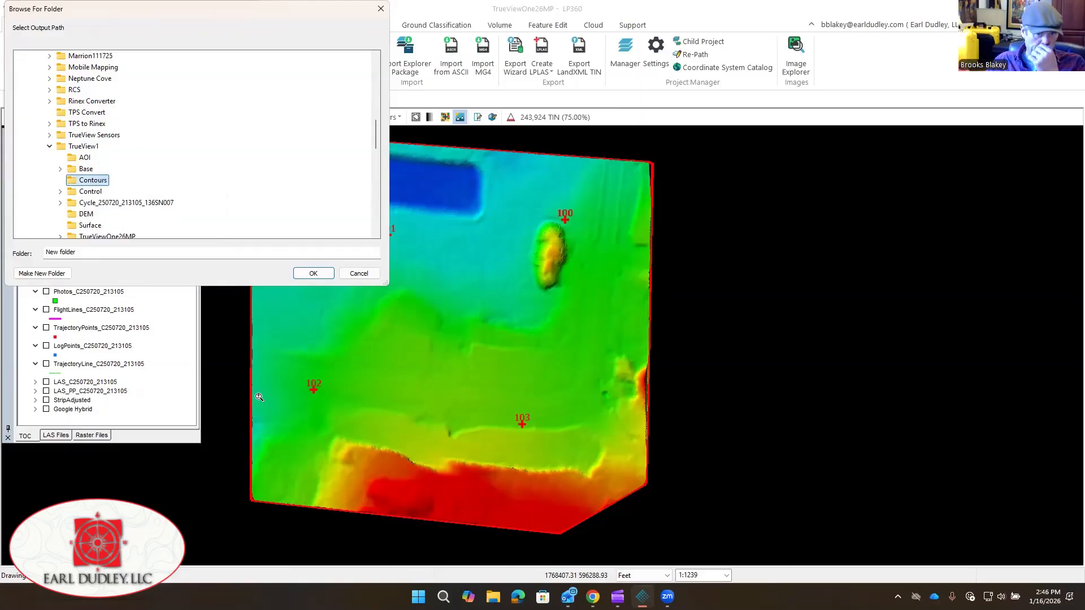
- Use the Contours folder as the export path, run the contour export with its output inserted into the map, and dismiss the completion message
left_click(313, 273)
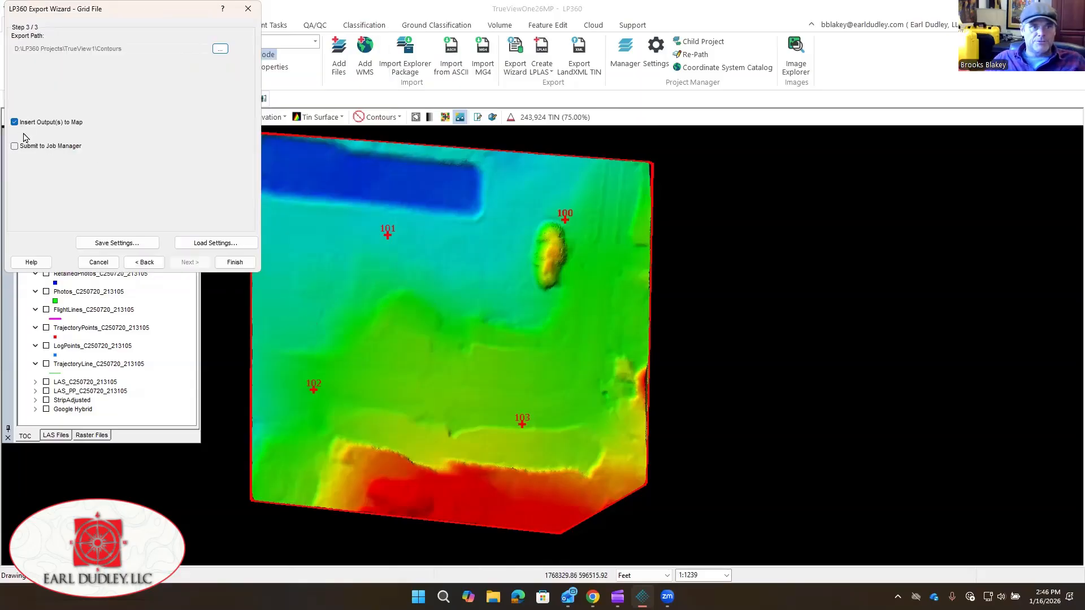
left_click(234, 262)
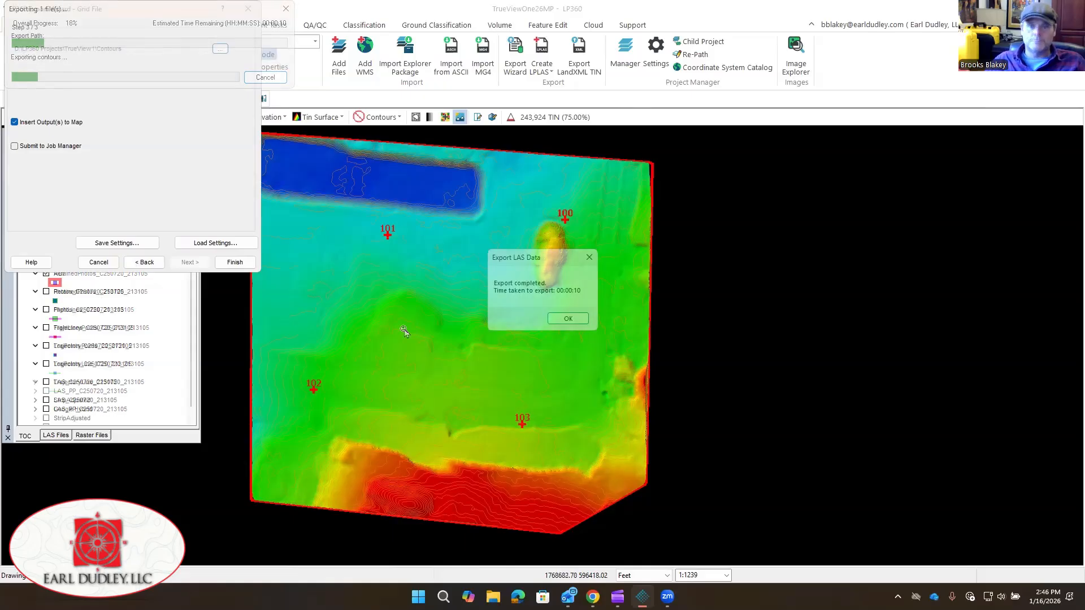
left_click(571, 319)
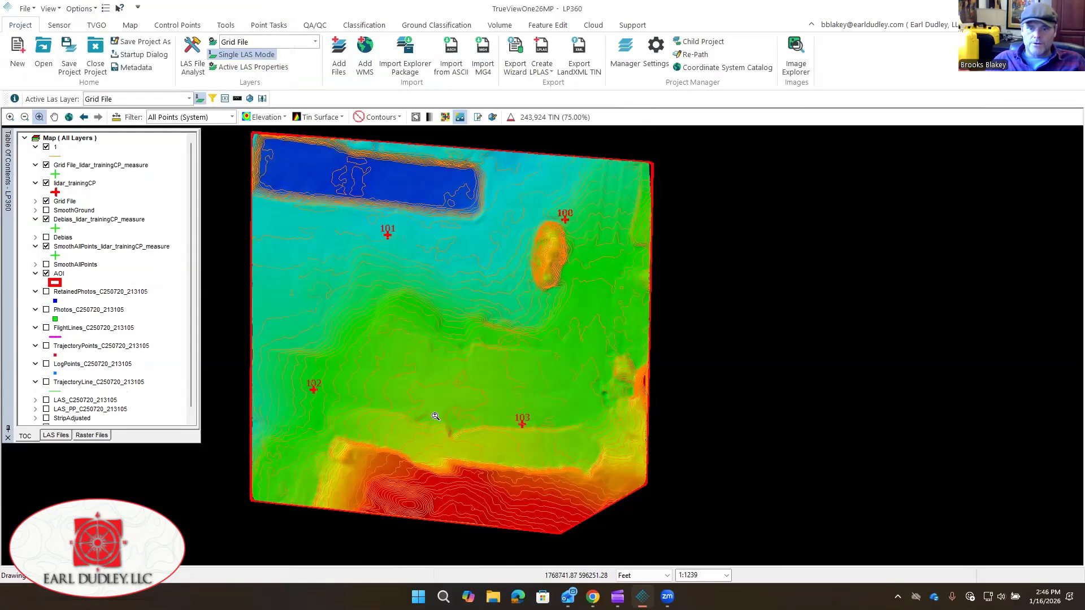
- Set the line color of contour layer 1 to white, apply it and close the layer properties
scroll(435, 416, "up", 2)
middle_click_drag(375, 371, 460, 469)
right_click(55, 147)
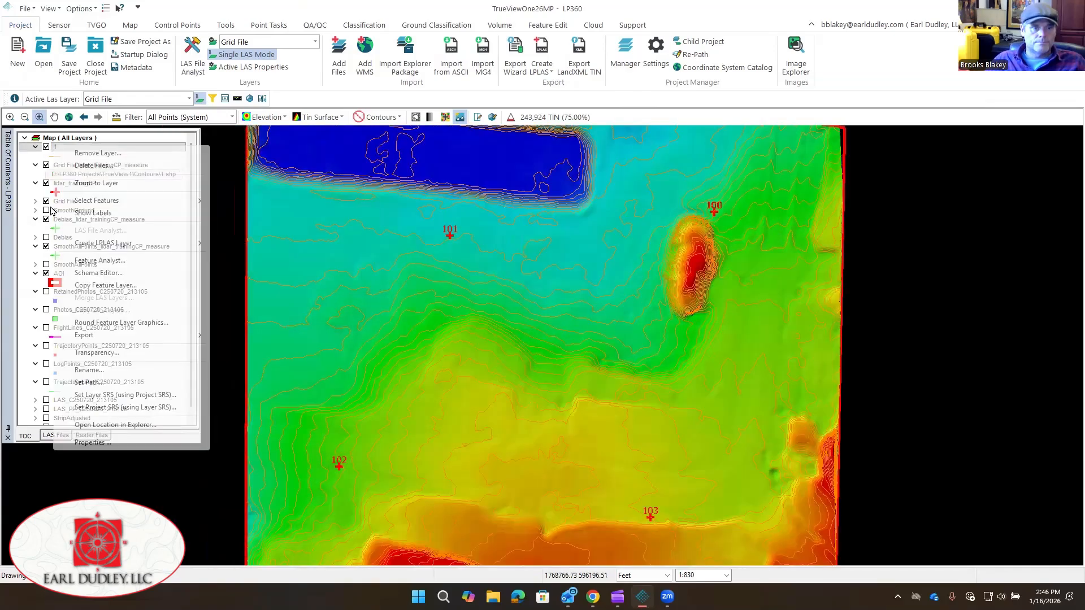
left_click(90, 442)
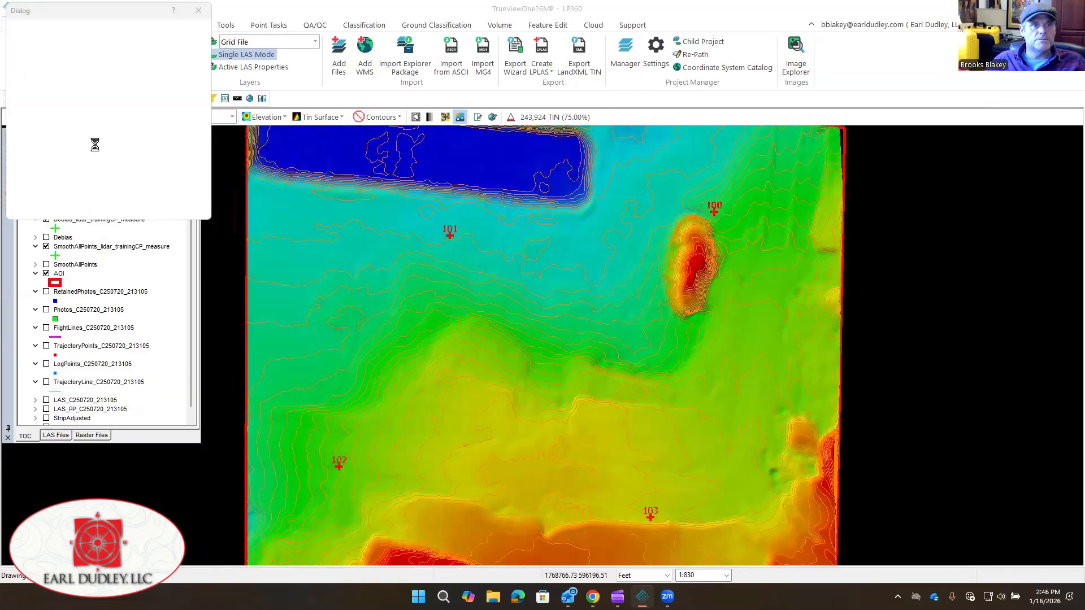
left_click(75, 100)
left_click(159, 117)
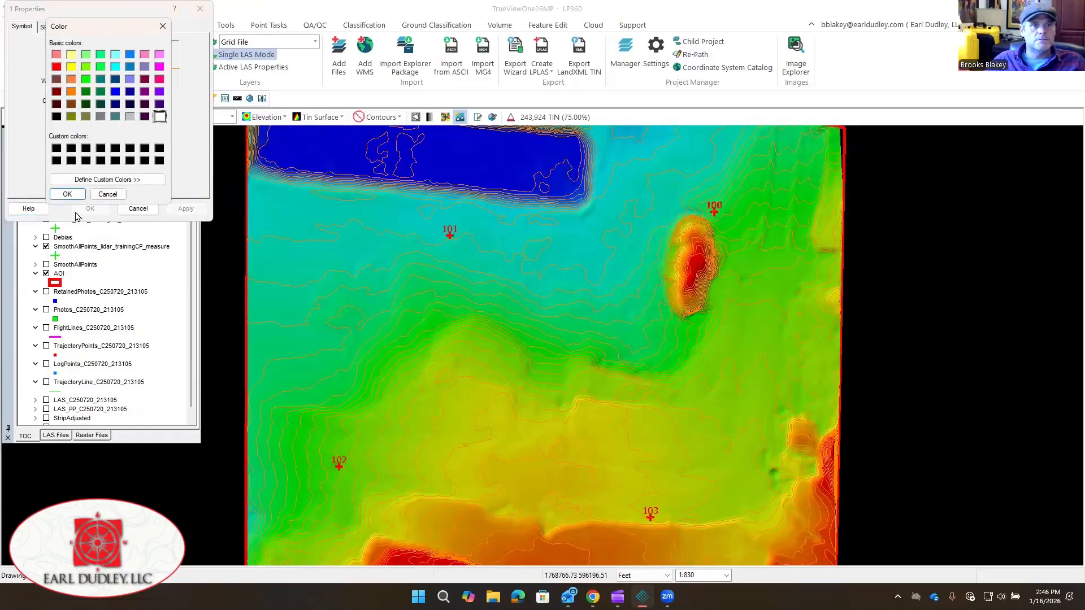
left_click(69, 194)
left_click(186, 208)
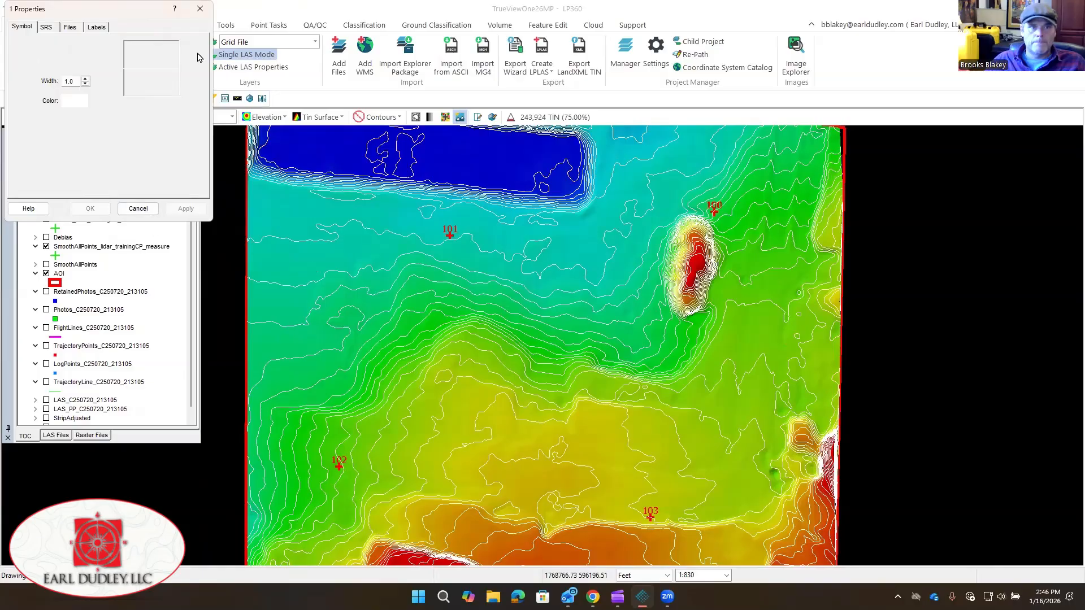
left_click(200, 8)
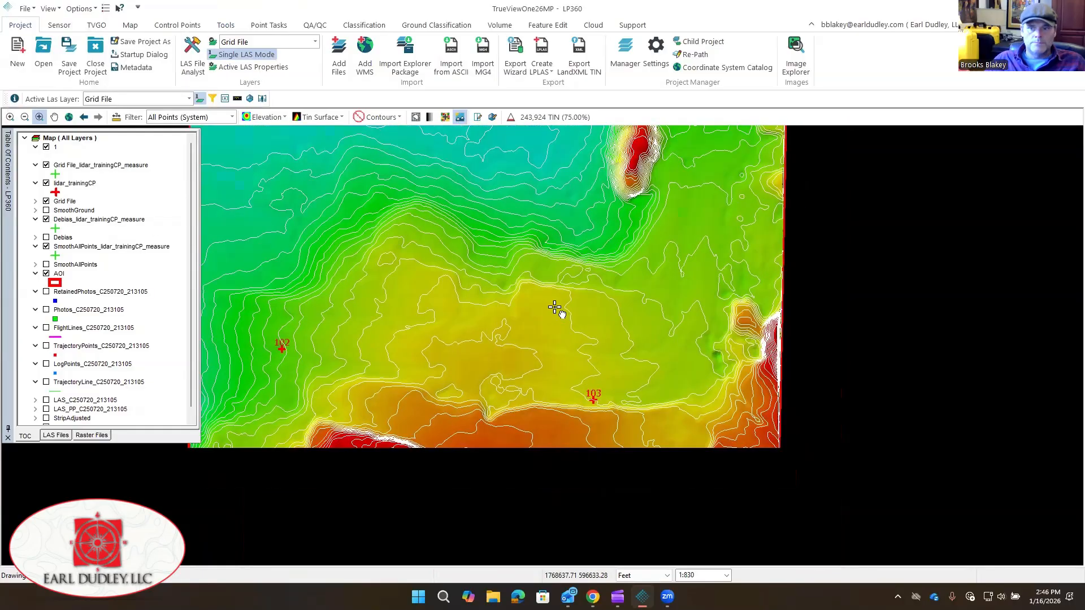
middle_click_drag(571, 329, 651, 381)
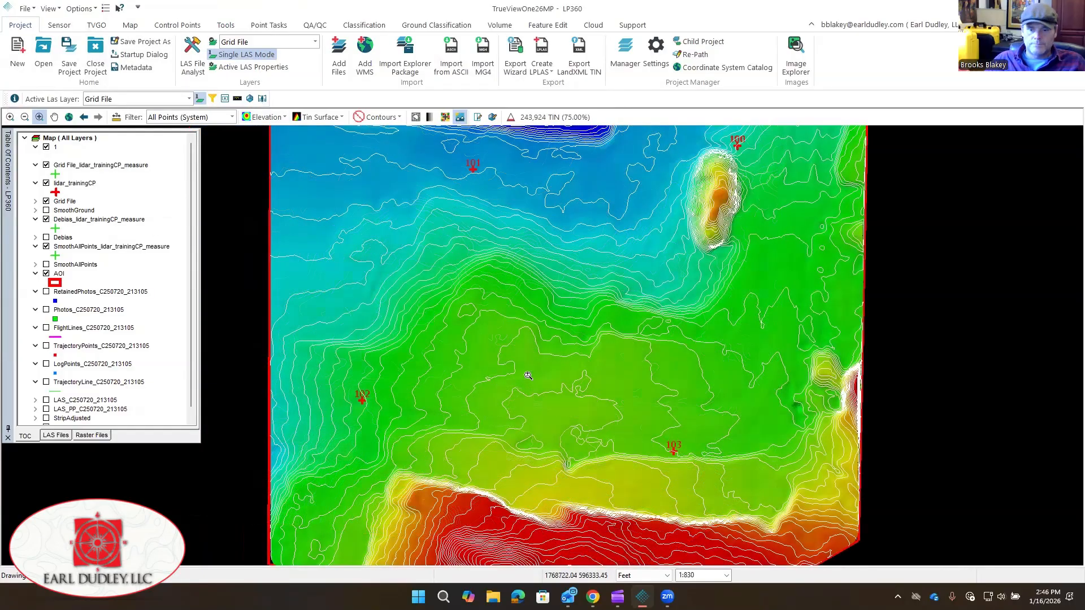
- Switch to File Explorer, open the Contours folder inside TrueView1 and select all the exported contour shapefile files
left_click(493, 597)
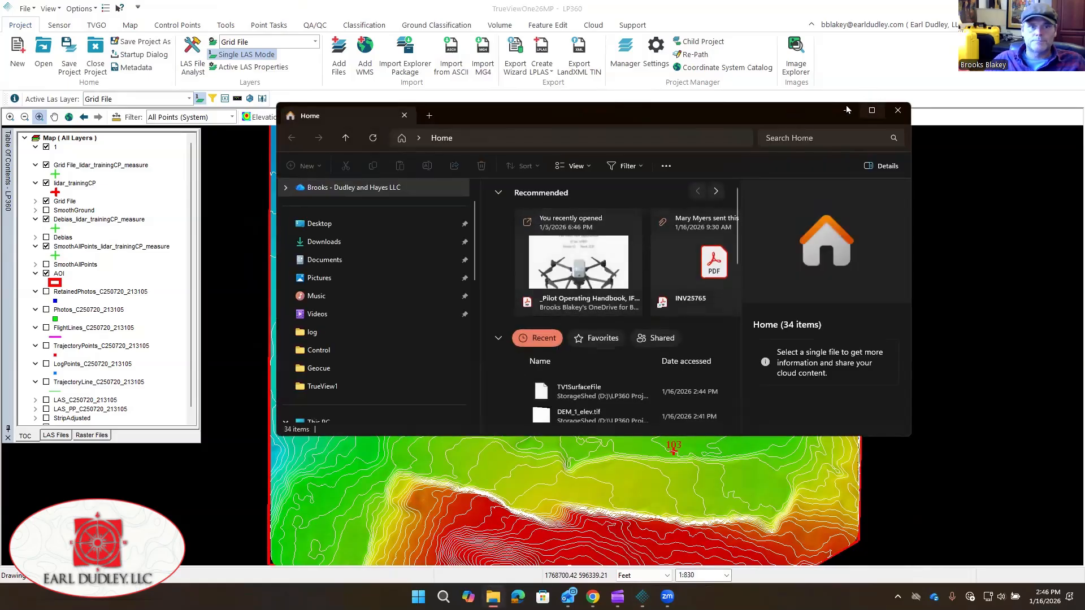
left_click(872, 110)
left_click(85, 279)
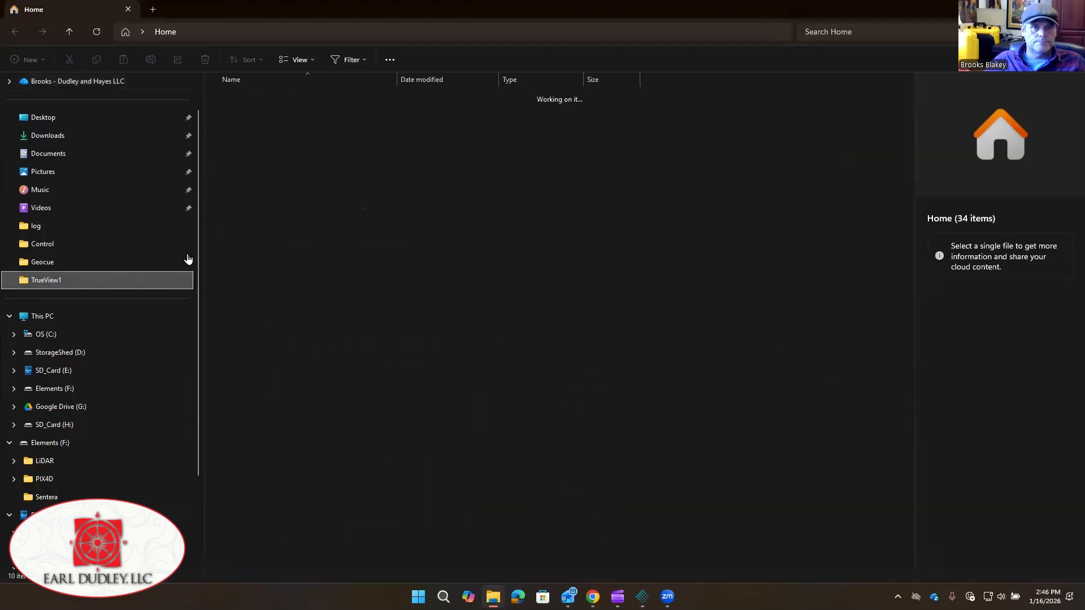
left_click(261, 130)
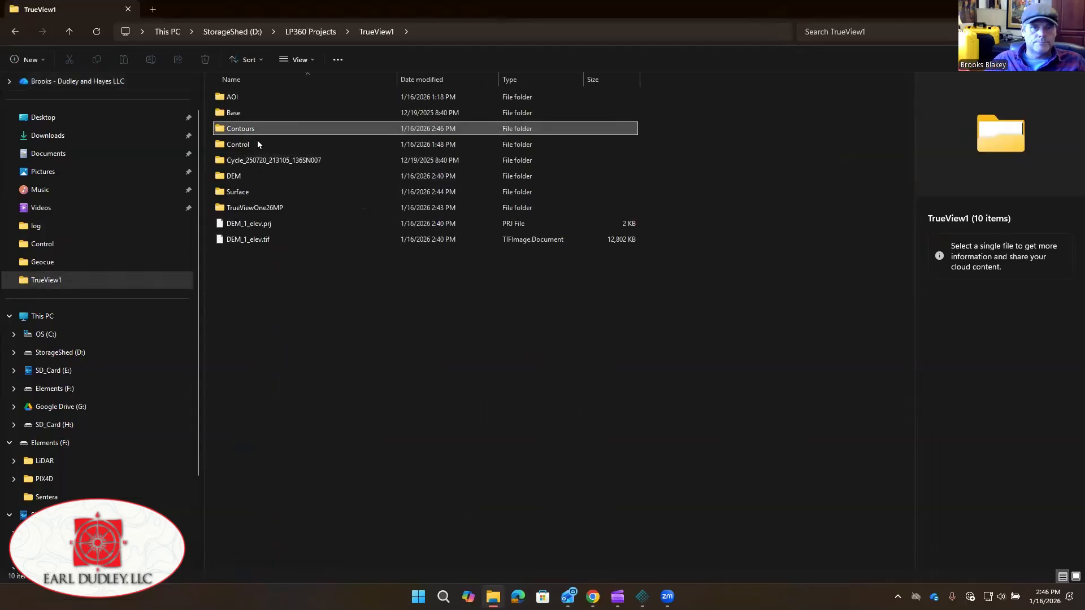
double_click(251, 131)
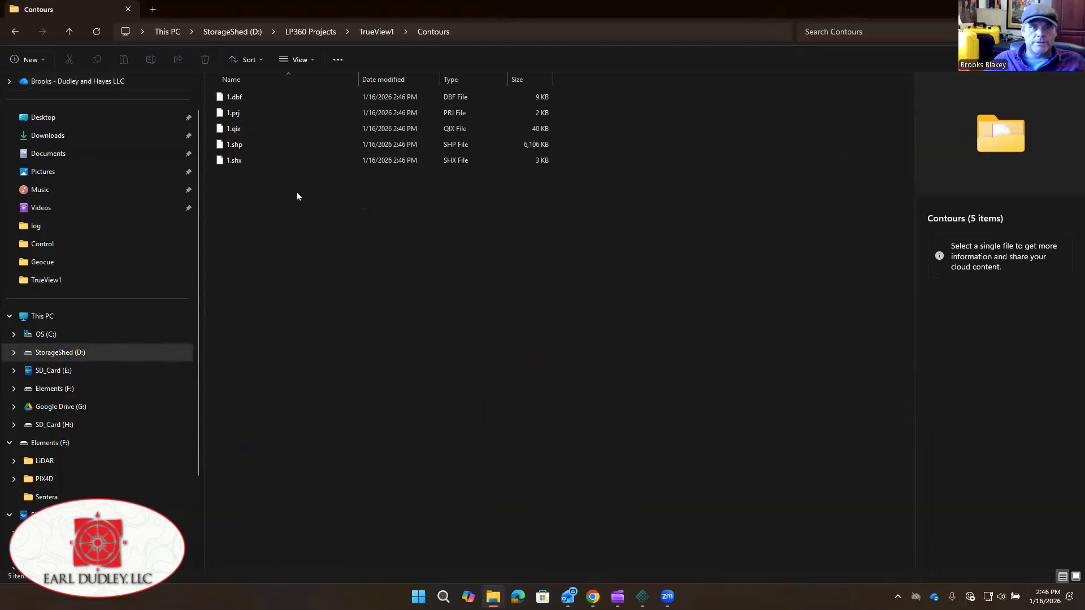
left_click_drag(646, 217, 205, 87)
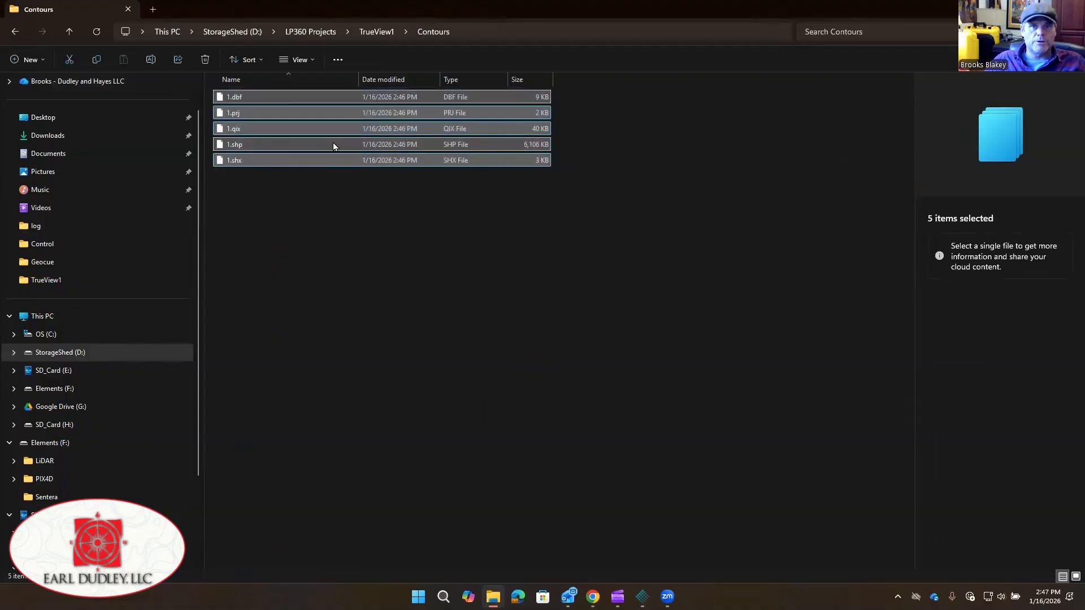
- Go back to TrueView1, check TV1SurfaceFile in the Surface folder, and close File Explorer
left_click(376, 32)
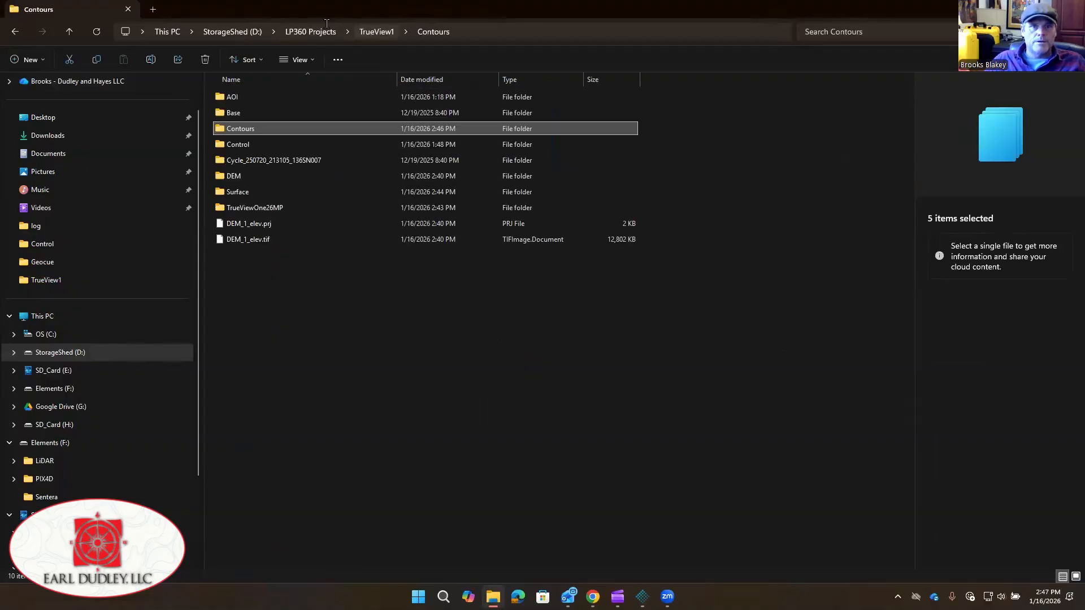
double_click(247, 190)
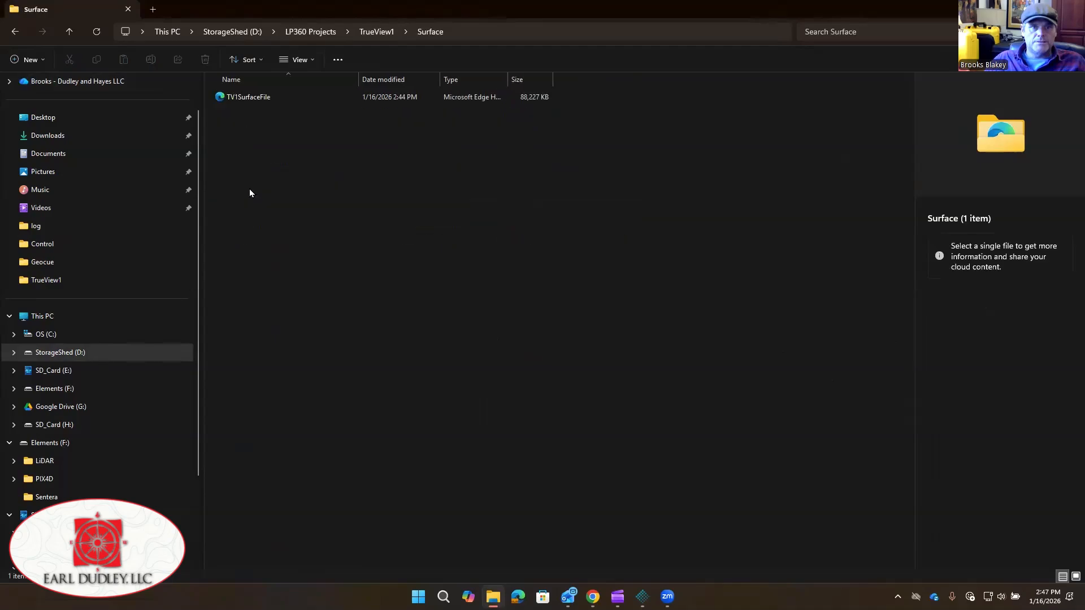
left_click(269, 100)
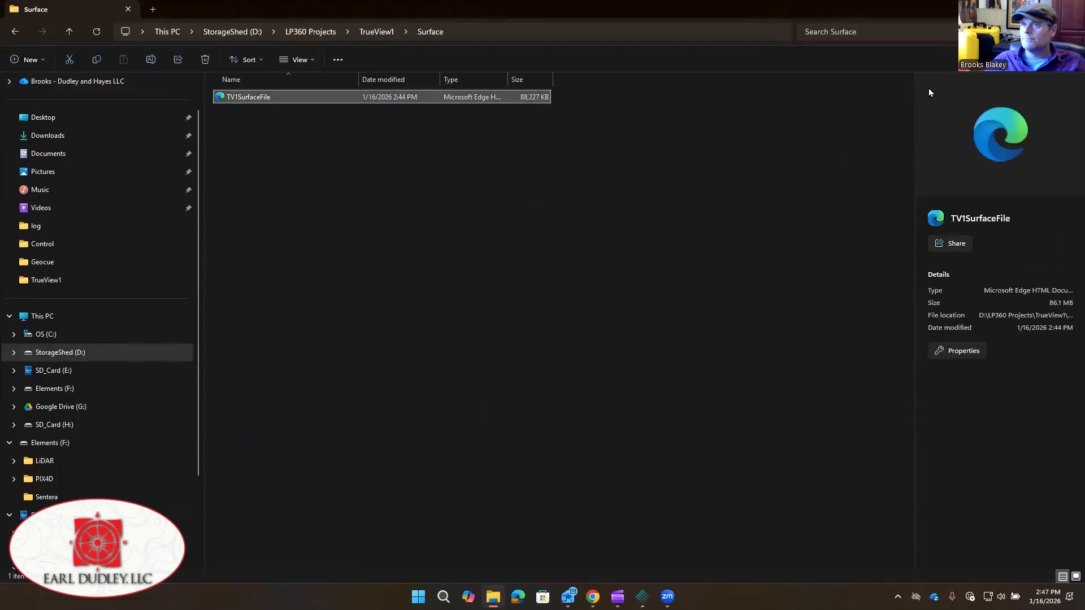
left_click(1072, 9)
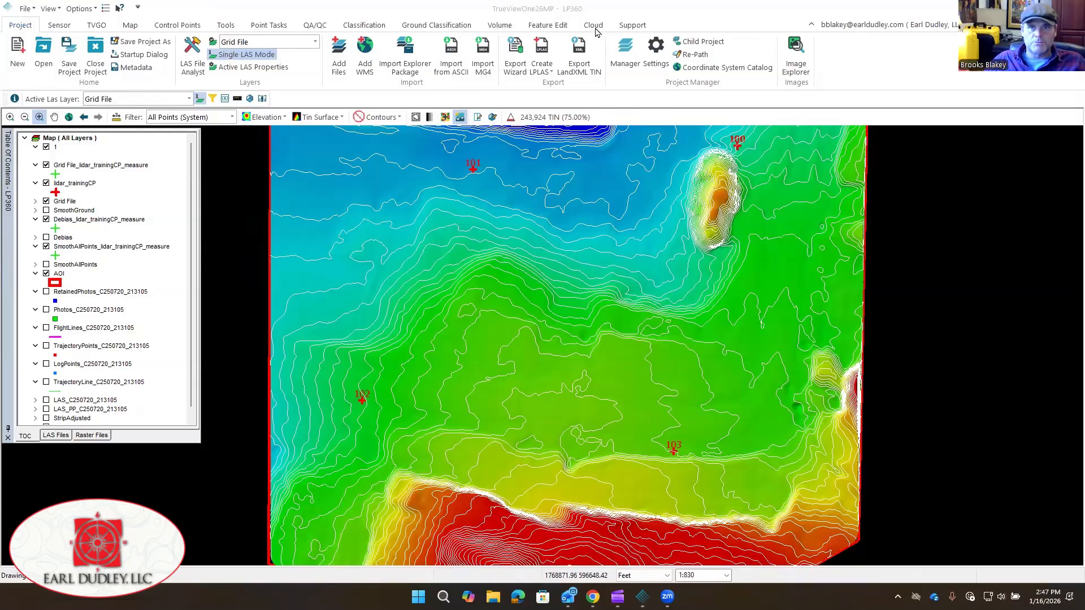
- Open the program's About information to check the installed version and license type
left_click(632, 25)
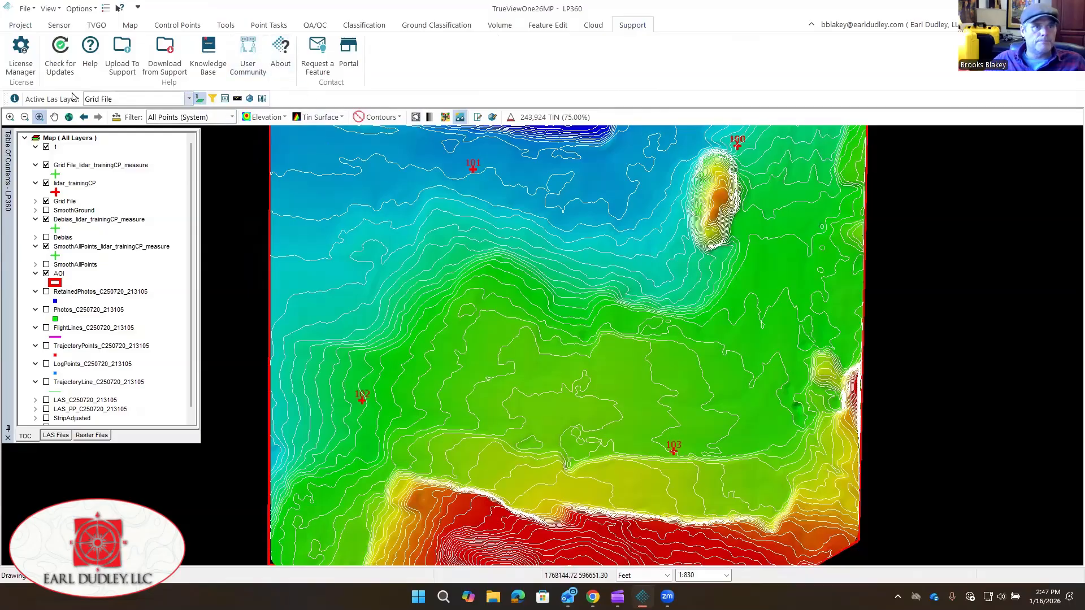
left_click(281, 53)
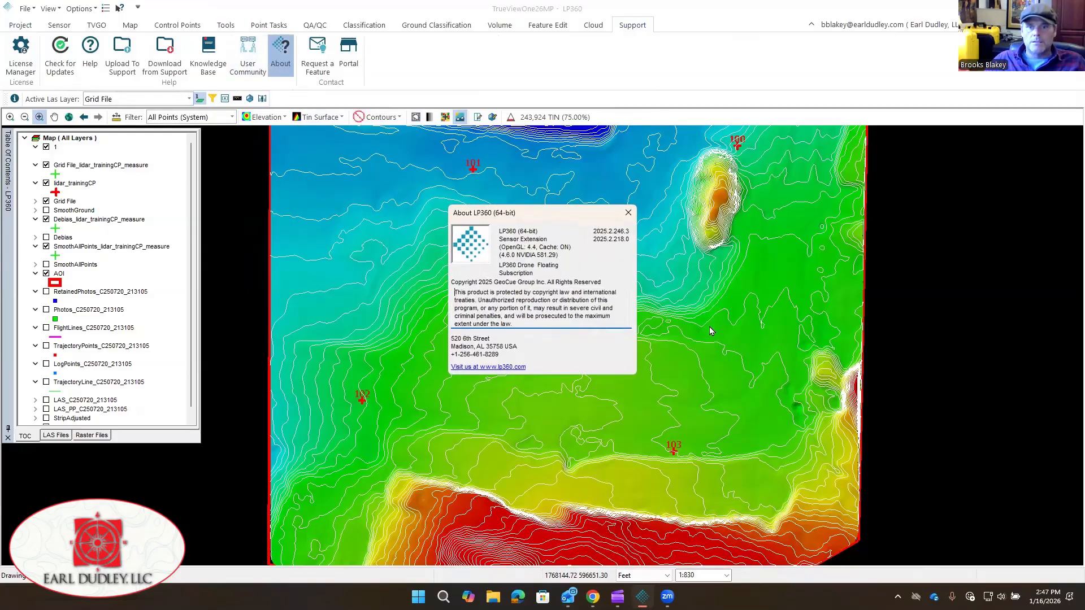